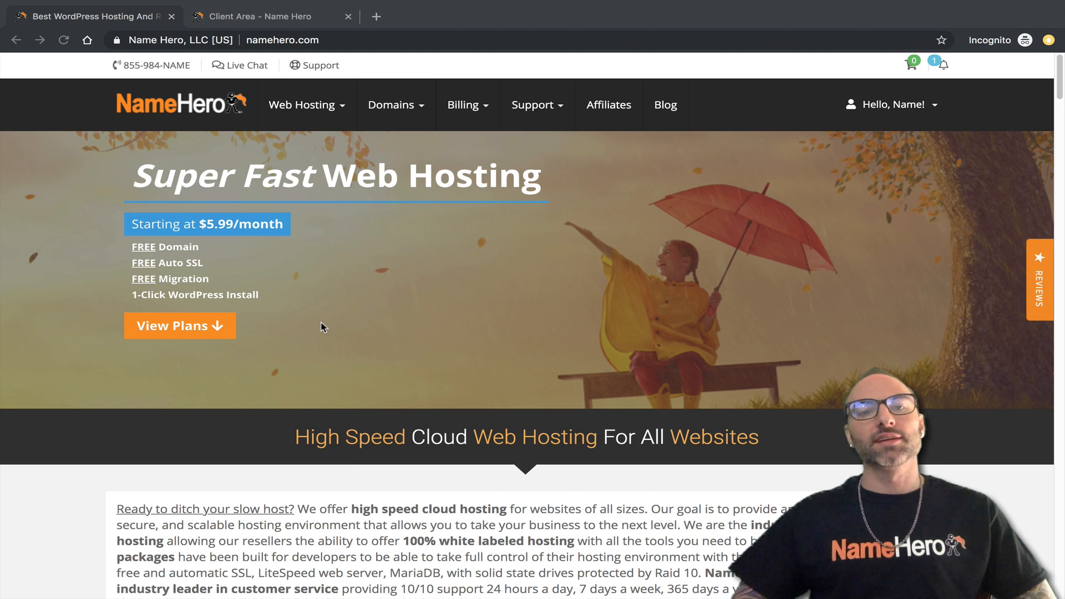
# Review the Standard Cloud and VPS Hosting plans, then return to the open Client Area tab.
pyautogui.scroll(-9, 334, 317)
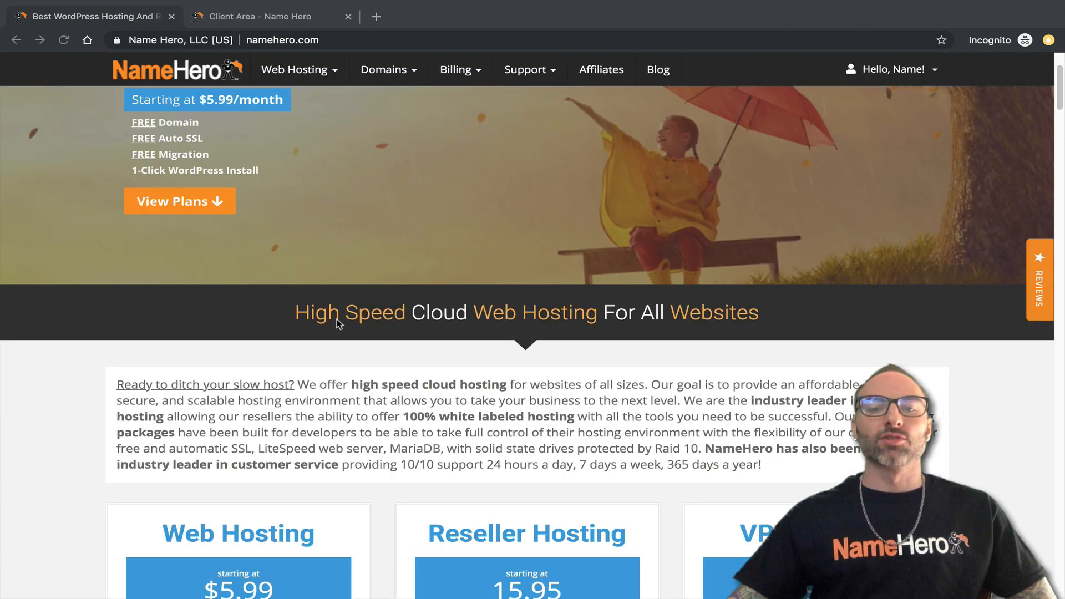
pyautogui.scroll(-1, 350, 294)
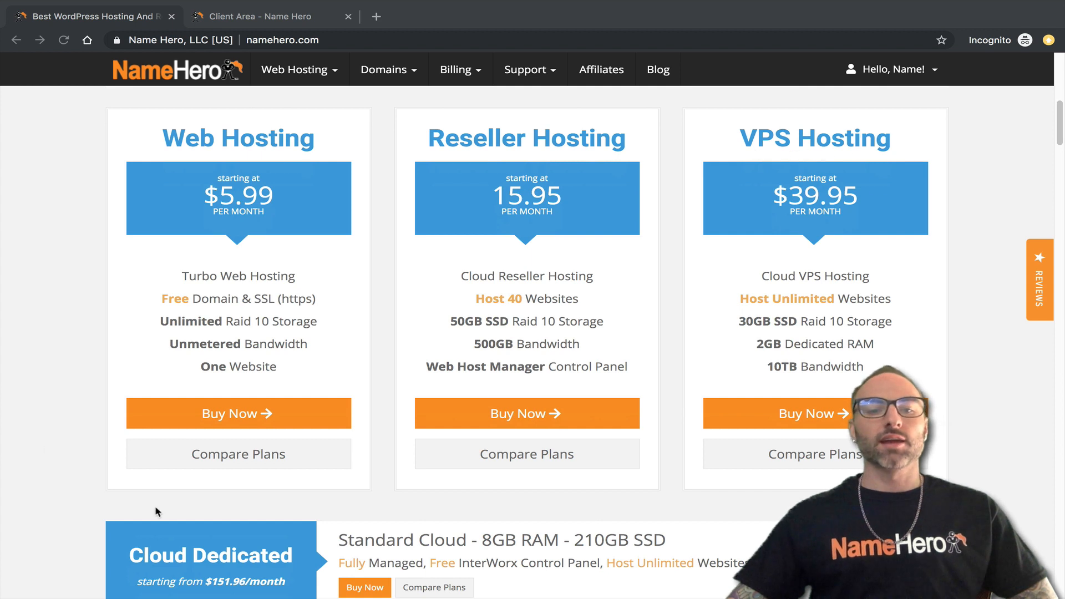
pyautogui.scroll(-1, 400, 563)
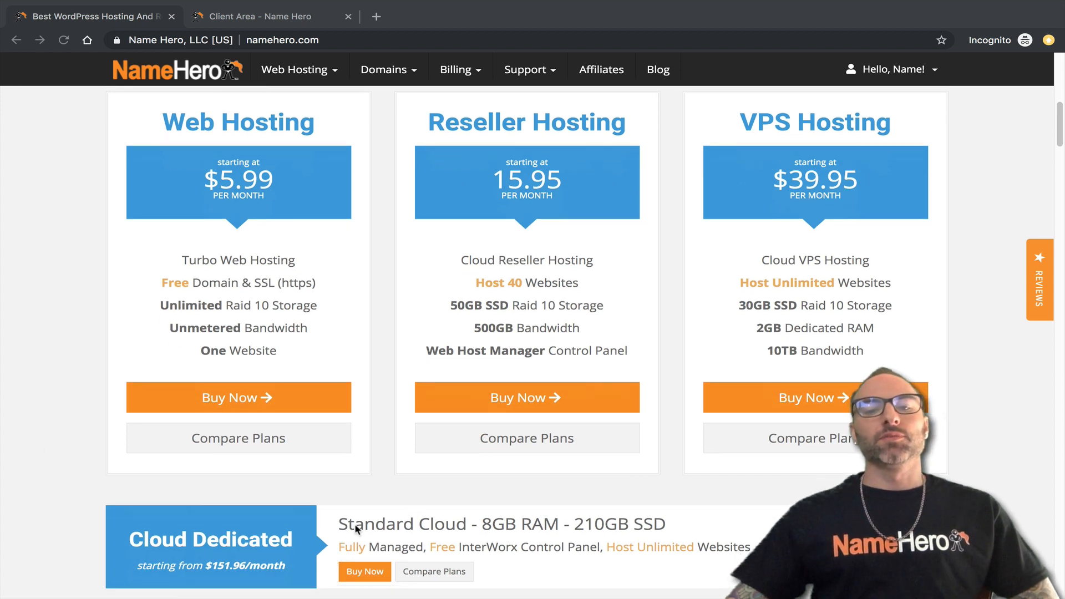
pyautogui.click(330, 523)
pyautogui.moveTo(354, 524); pyautogui.dragTo(482, 524)
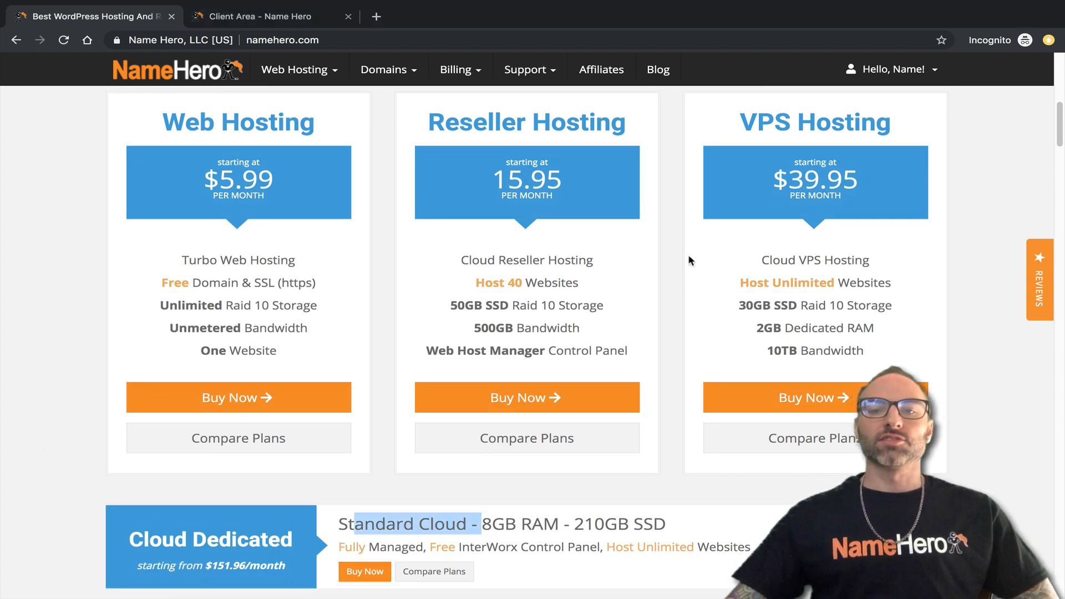
pyautogui.click(681, 314)
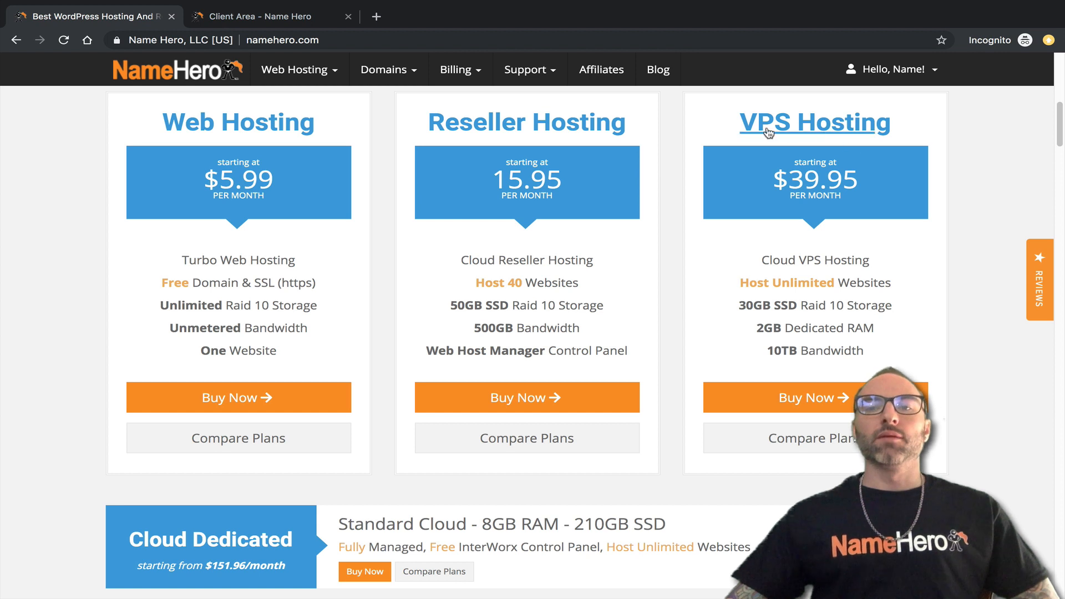
pyautogui.moveTo(734, 122); pyautogui.dragTo(871, 123)
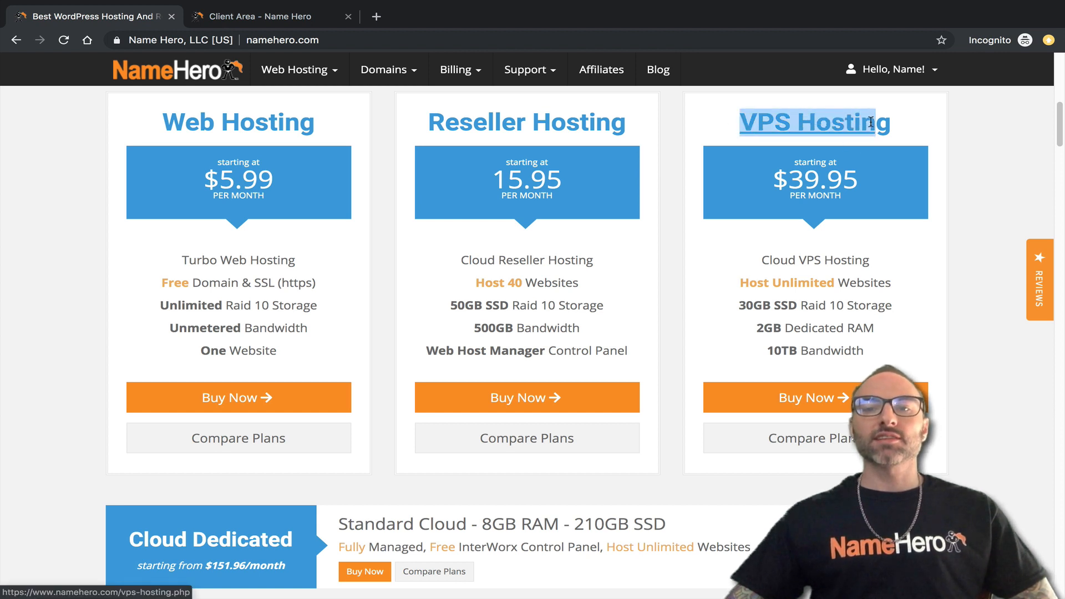
pyautogui.click(921, 122)
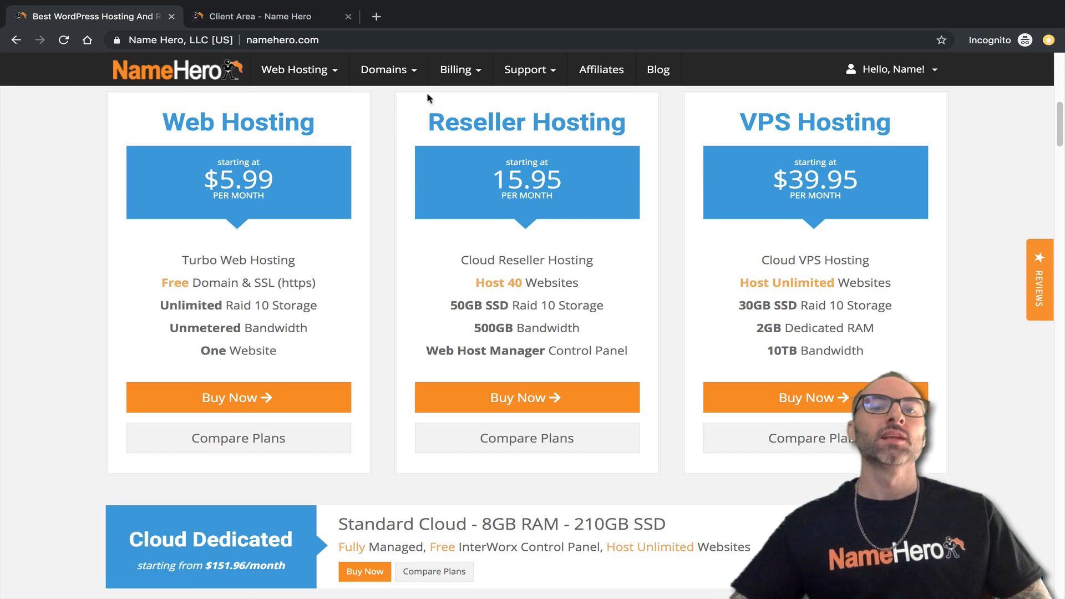
pyautogui.click(268, 18)
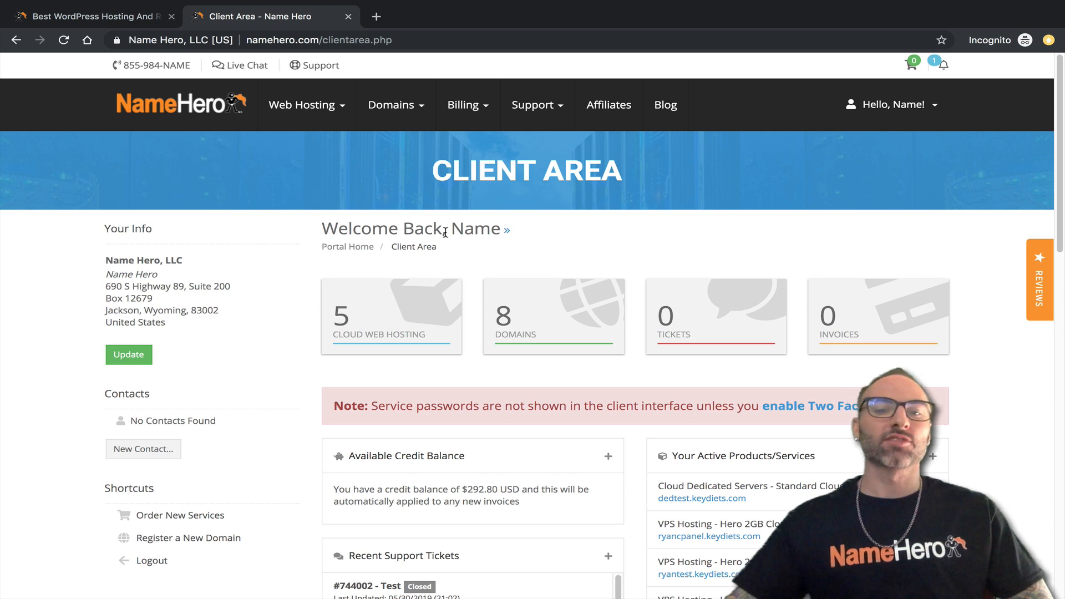
# From My Products & Services, open the Hero 2GB Cloud and Standard Cloud Dedicated details in new tabs.
pyautogui.click(391, 313)
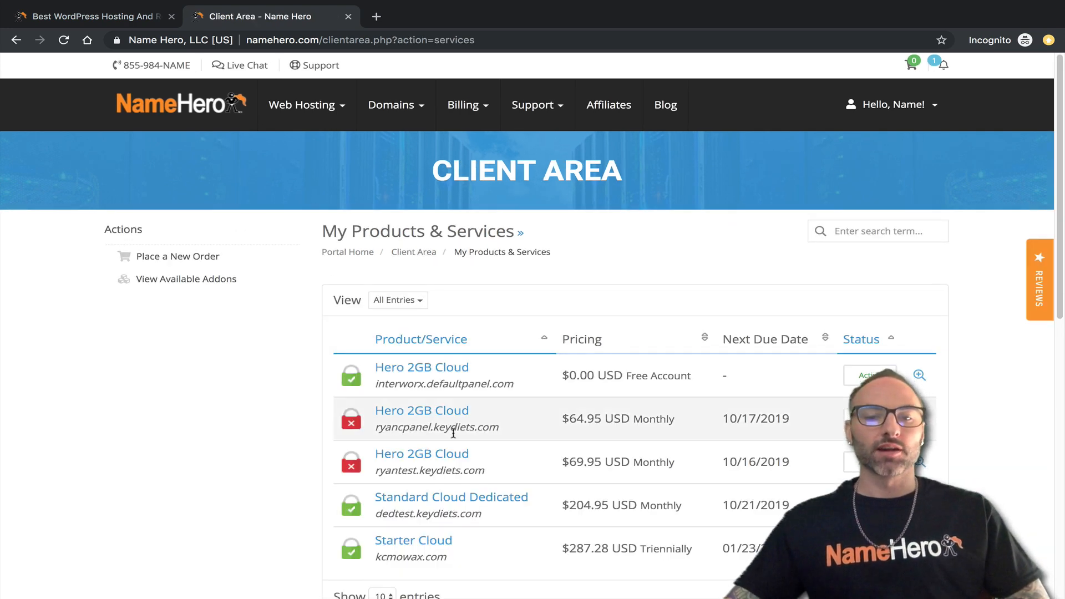
pyautogui.middleClick(428, 411)
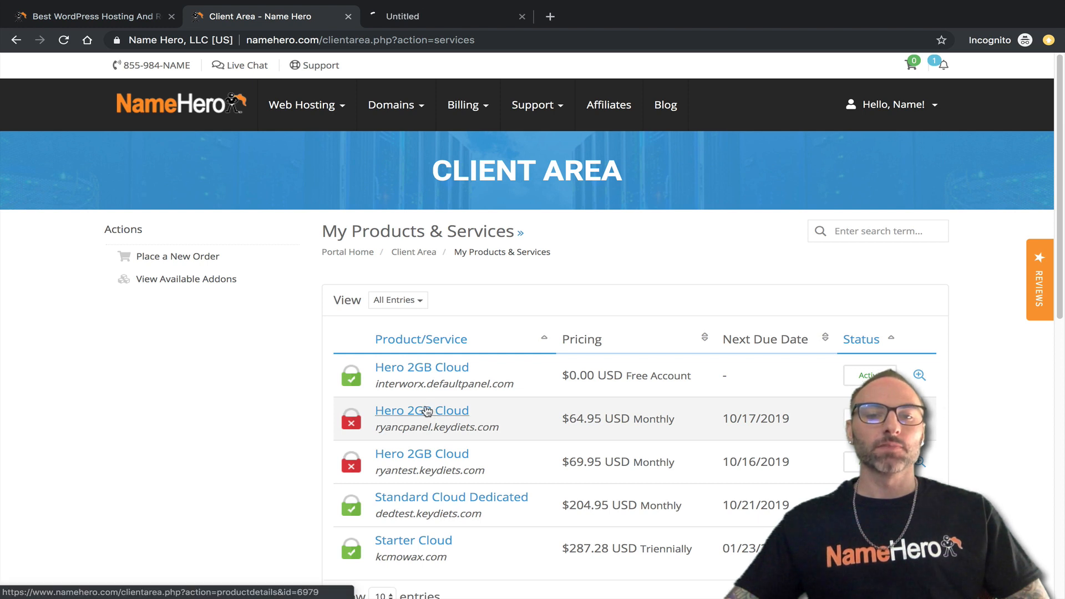
pyautogui.middleClick(416, 500)
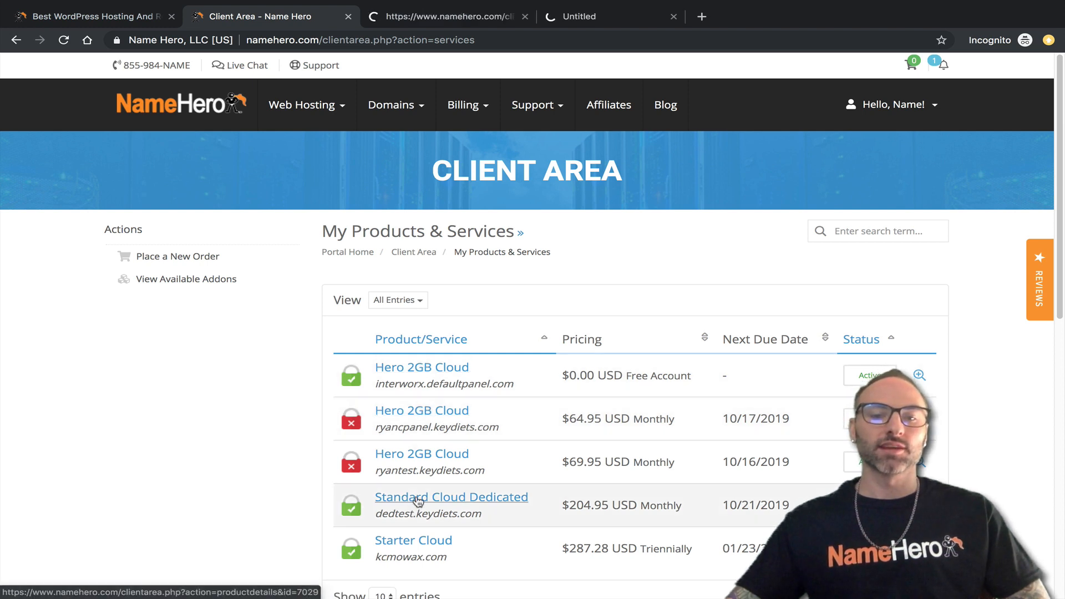
pyautogui.hotkey('ctrl', 'Tab')
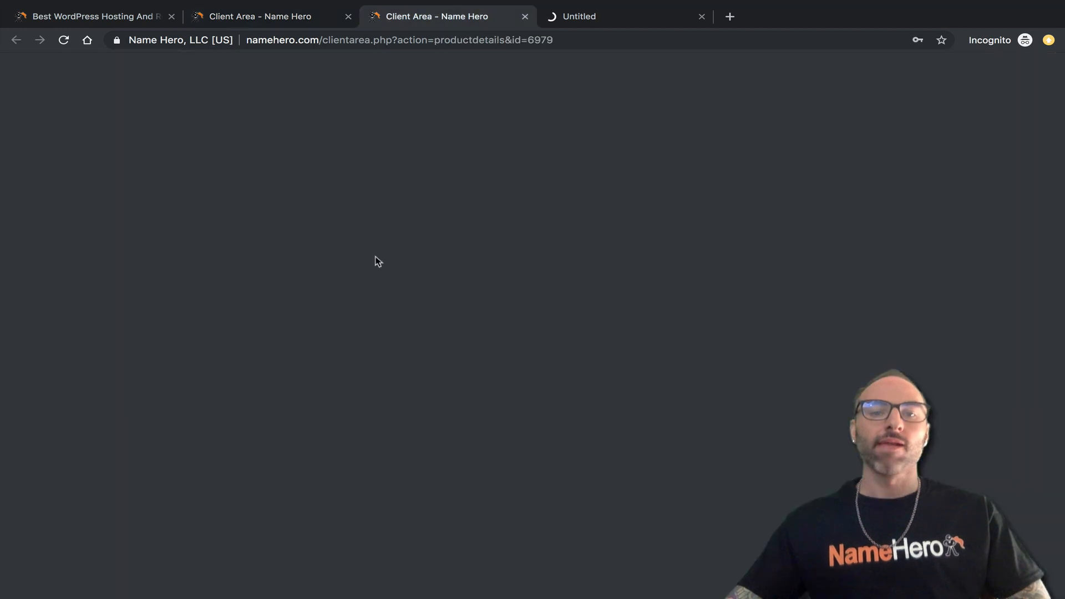
# Launch WHM from the Hero 2GB Cloud server's Server Information section.
pyautogui.scroll(-6, 294, 334)
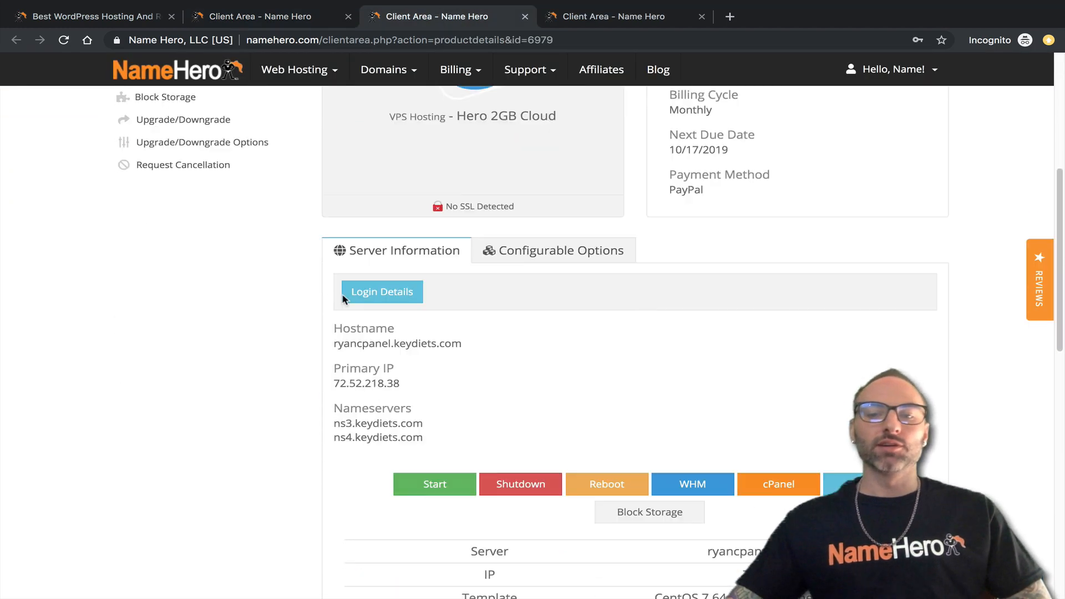
pyautogui.click(710, 486)
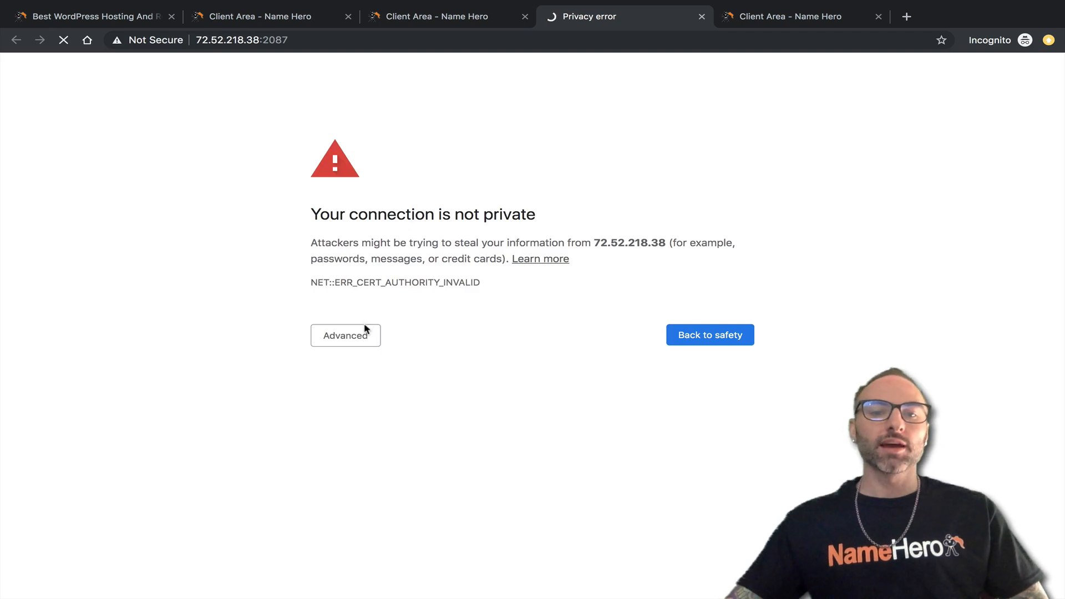
pyautogui.click(408, 17)
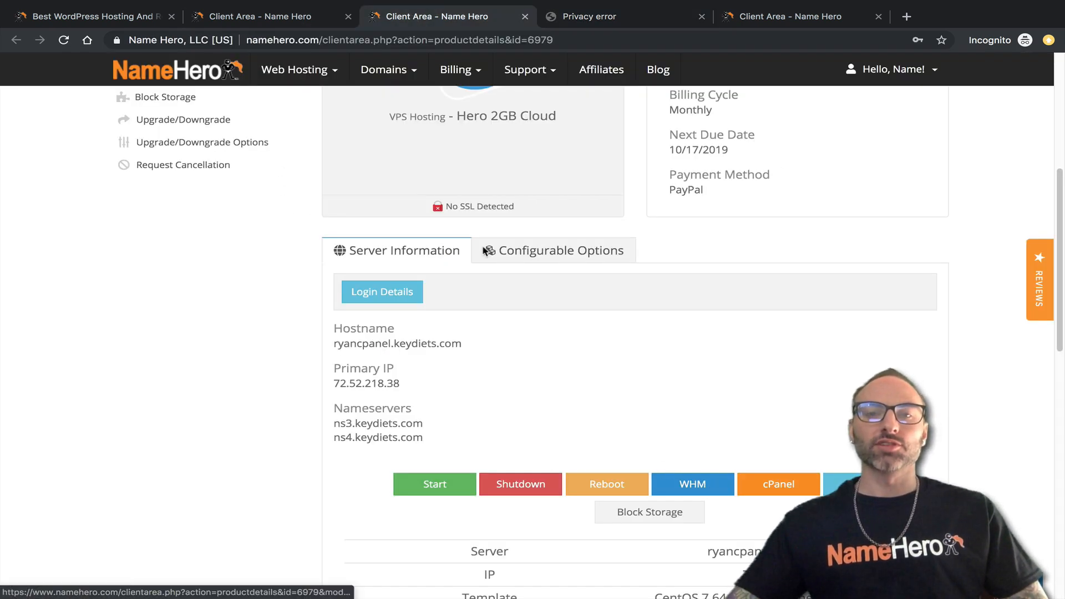
pyautogui.click(575, 17)
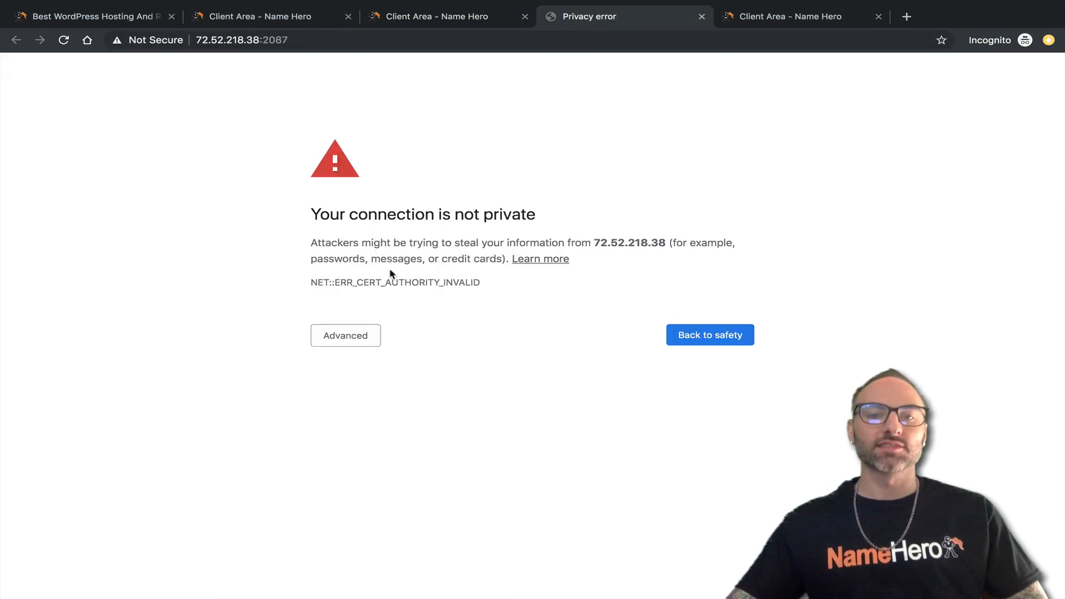
# Bypass the certificate warning and log into WHM as root with the pasted password.
pyautogui.click(345, 337)
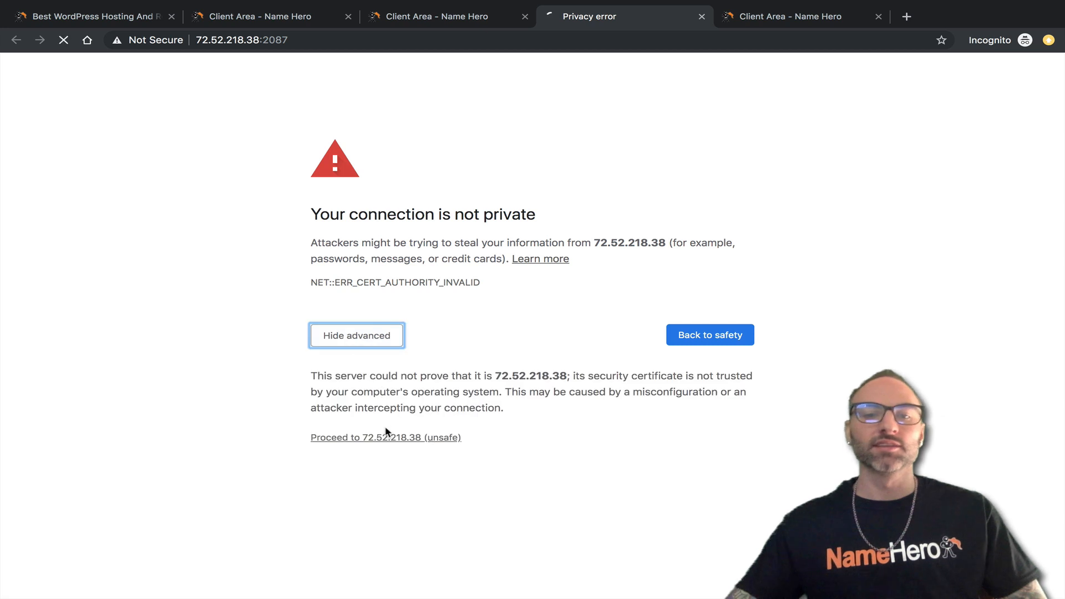
pyautogui.click(383, 438)
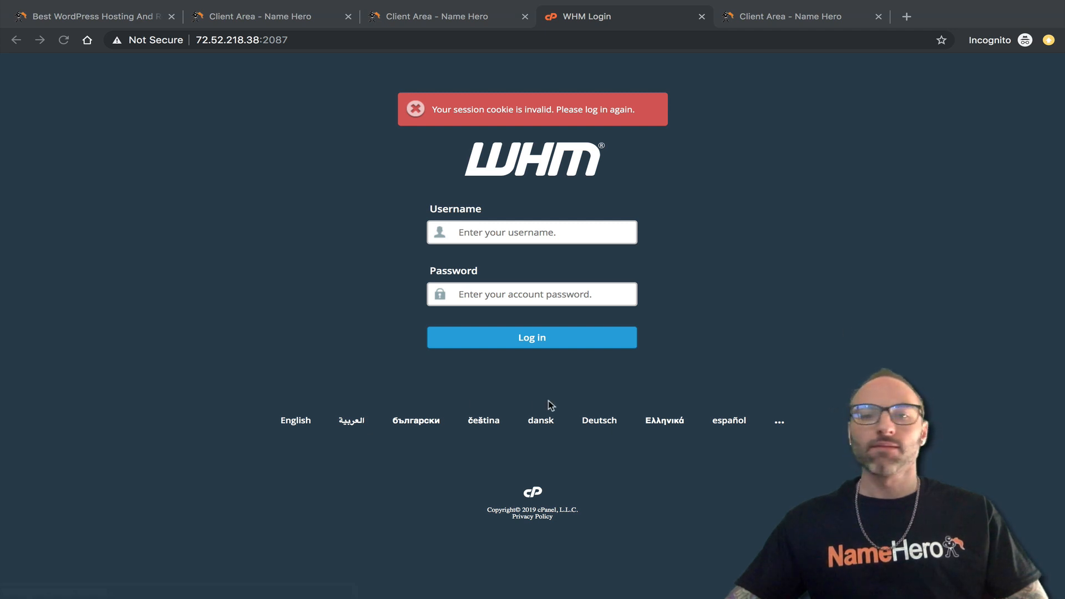
pyautogui.click(536, 240)
pyautogui.write('root')
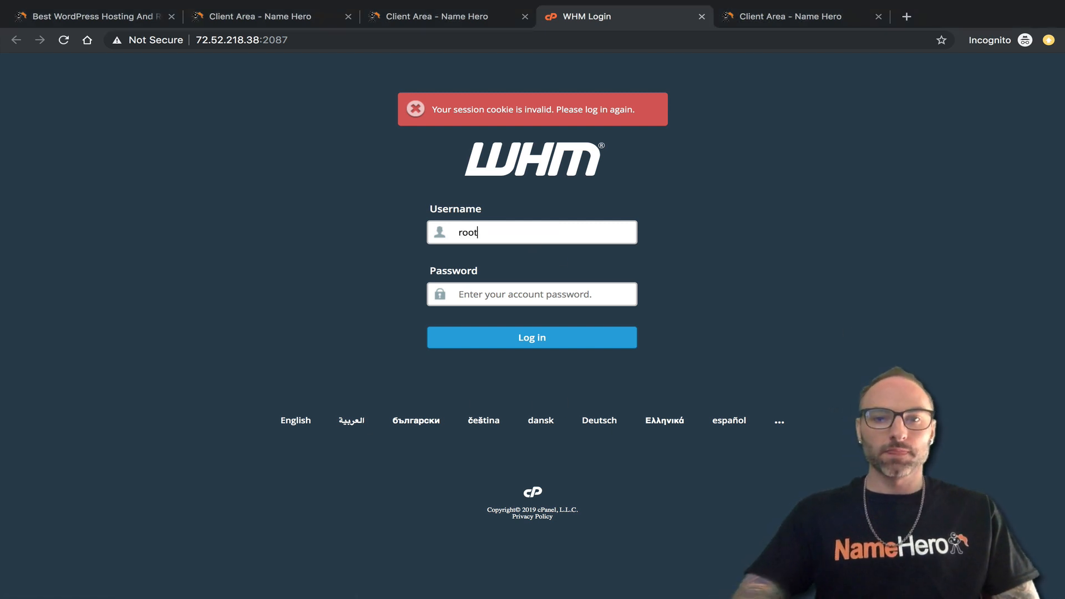
pyautogui.click(535, 300)
pyautogui.rightClick(536, 300)
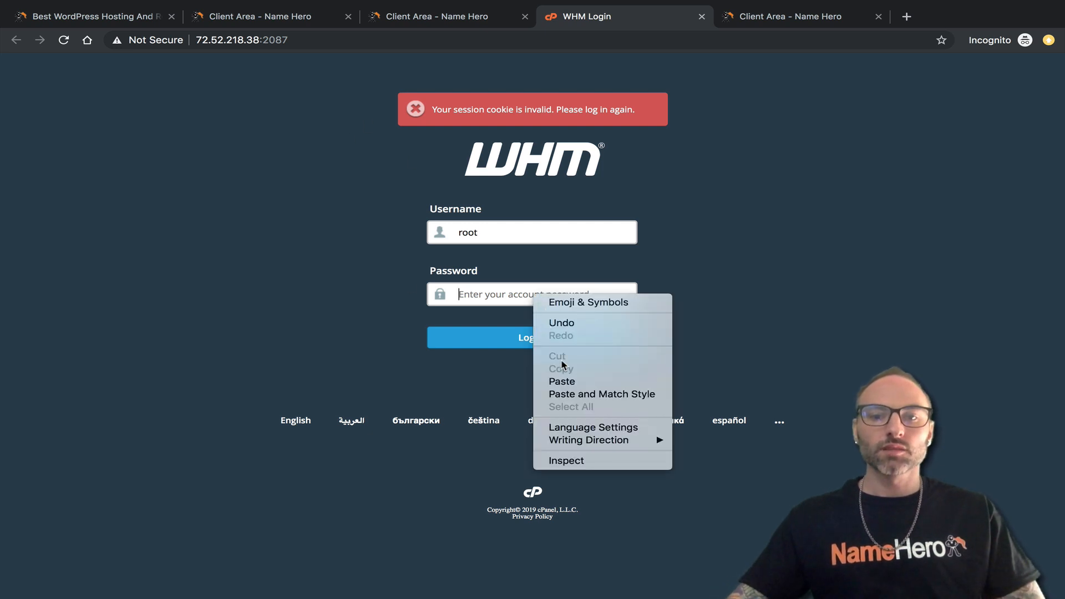
pyautogui.click(549, 378)
pyautogui.click(526, 333)
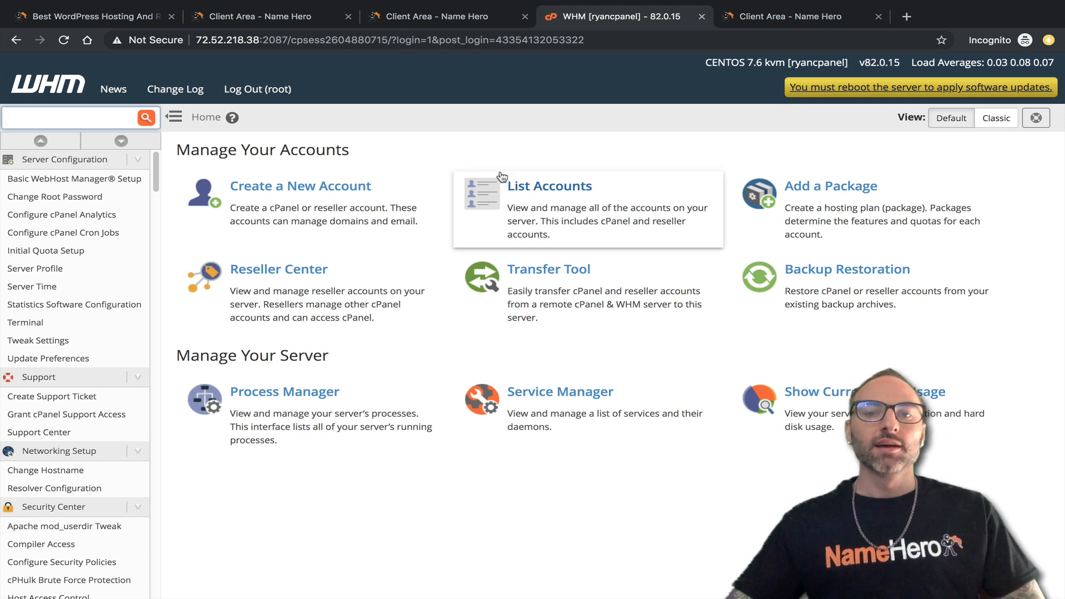
# Open List Accounts and review the accounts, including heroservers432, democpanel12 and herohost.
pyautogui.click(552, 187)
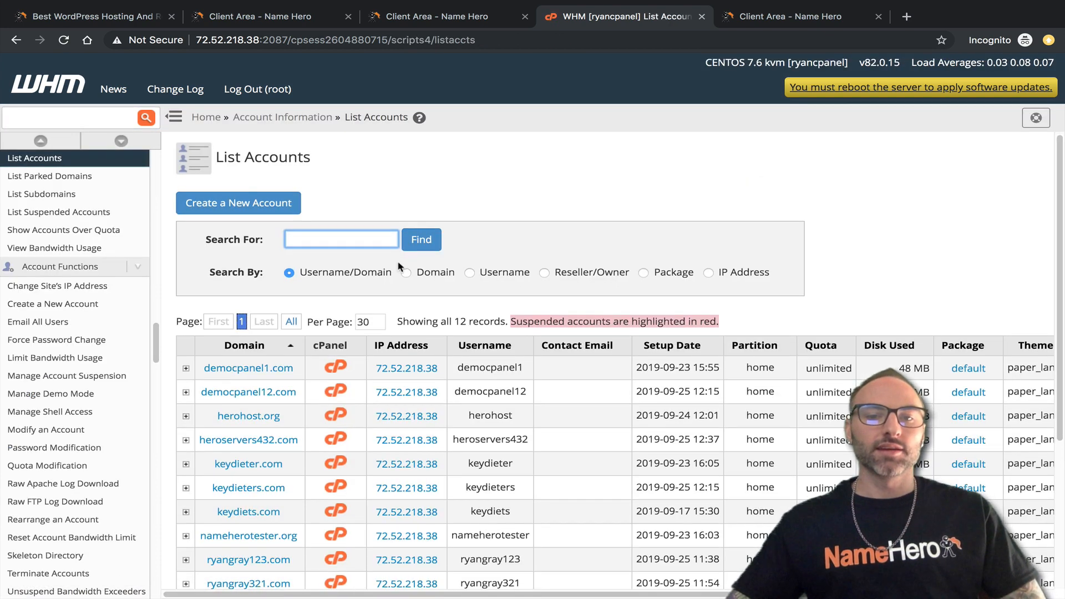
pyautogui.scroll(-3, 403, 247)
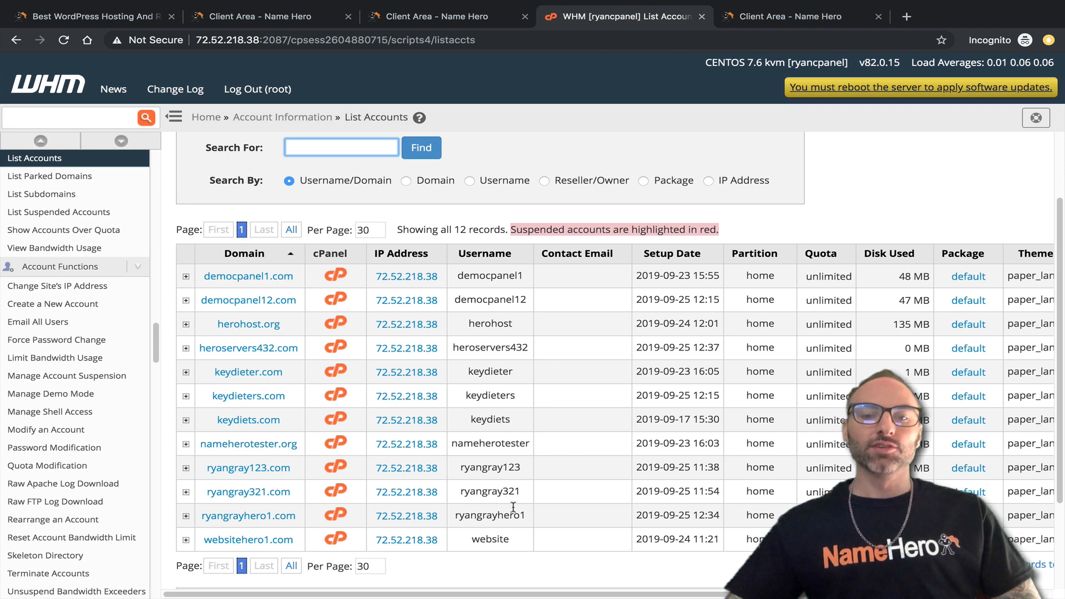
pyautogui.moveTo(523, 347)
pyautogui.mouseDown()
pyautogui.moveTo(458, 349)
pyautogui.moveTo(504, 342)
pyautogui.mouseUp()
pyautogui.click(522, 342)
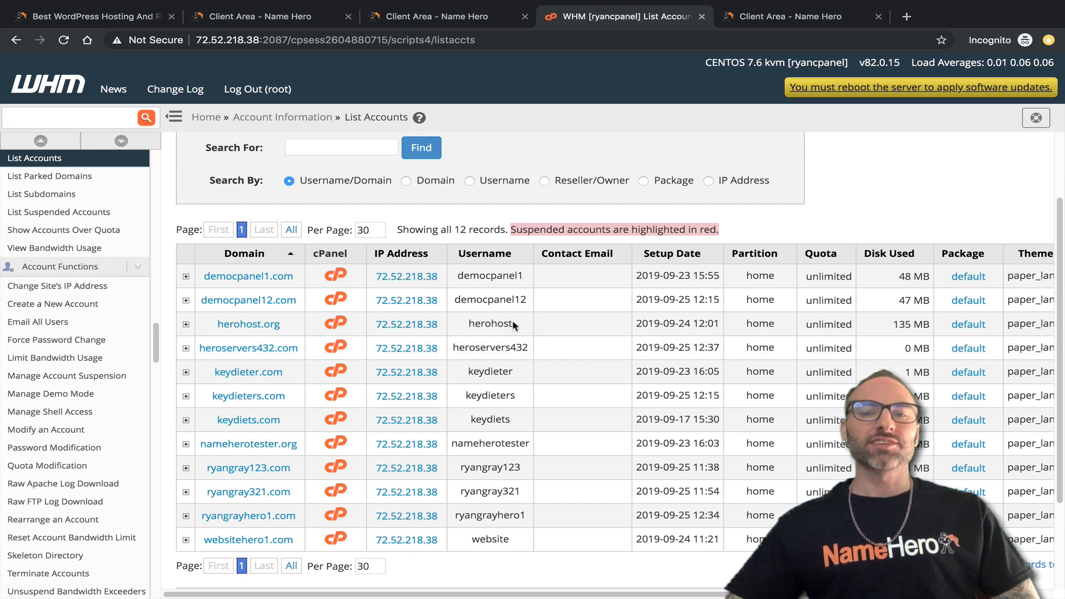
pyautogui.moveTo(519, 301); pyautogui.dragTo(507, 326)
pyautogui.click(508, 326)
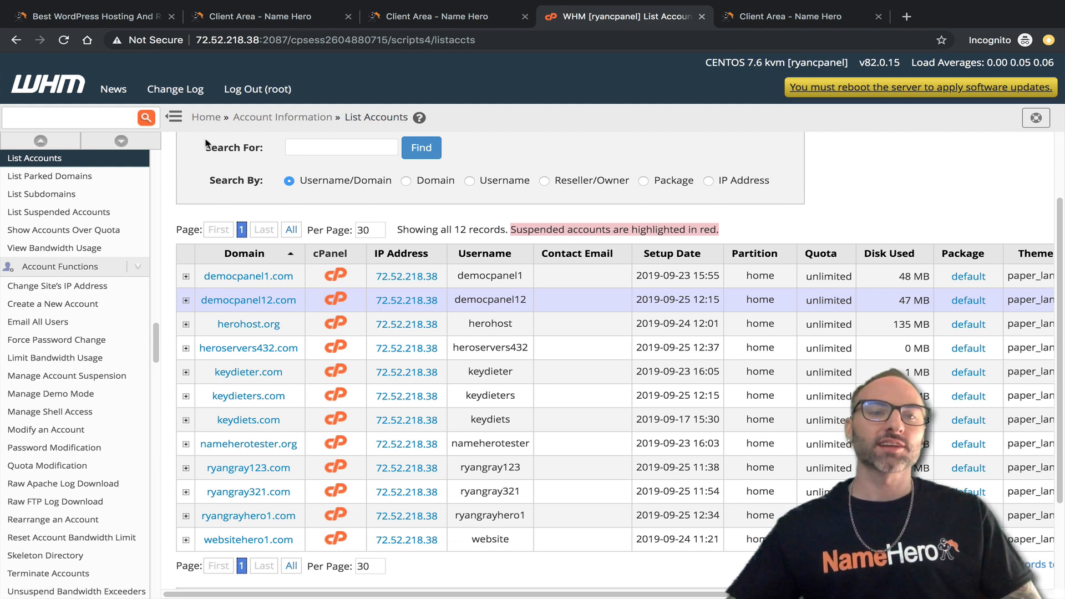
# Search WHM features for 'mul' and open MultiPHP Manager in a new tab.
pyautogui.click(79, 111)
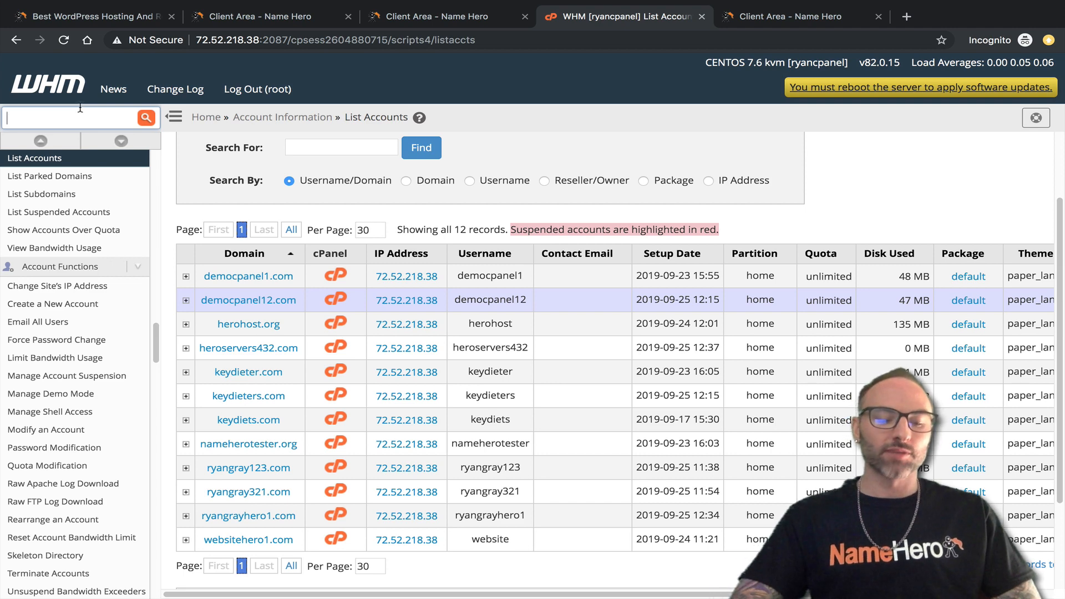
pyautogui.write('multi')
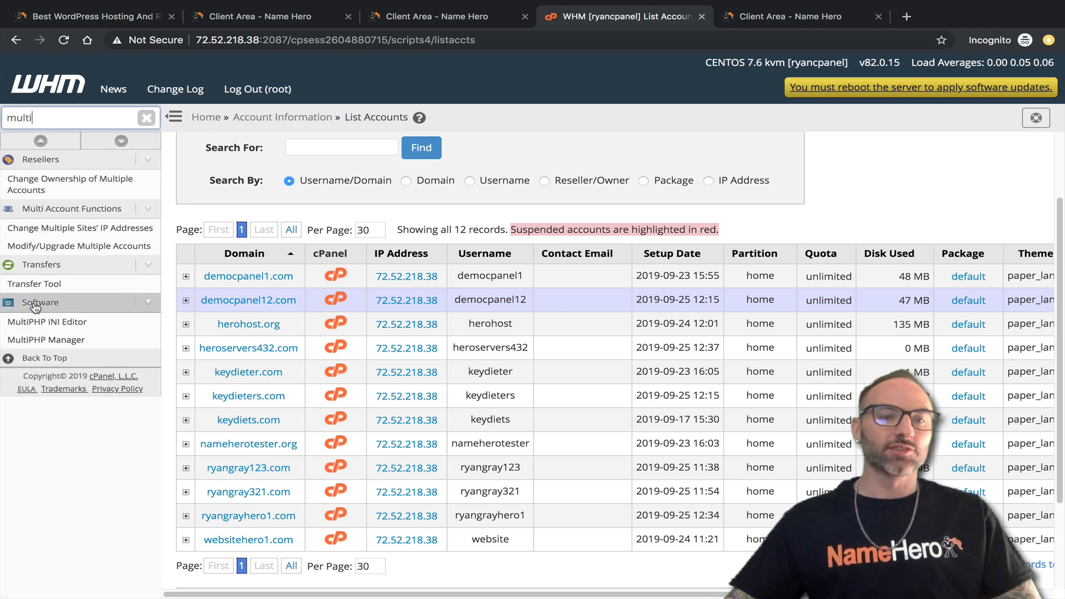
pyautogui.middleClick(49, 341)
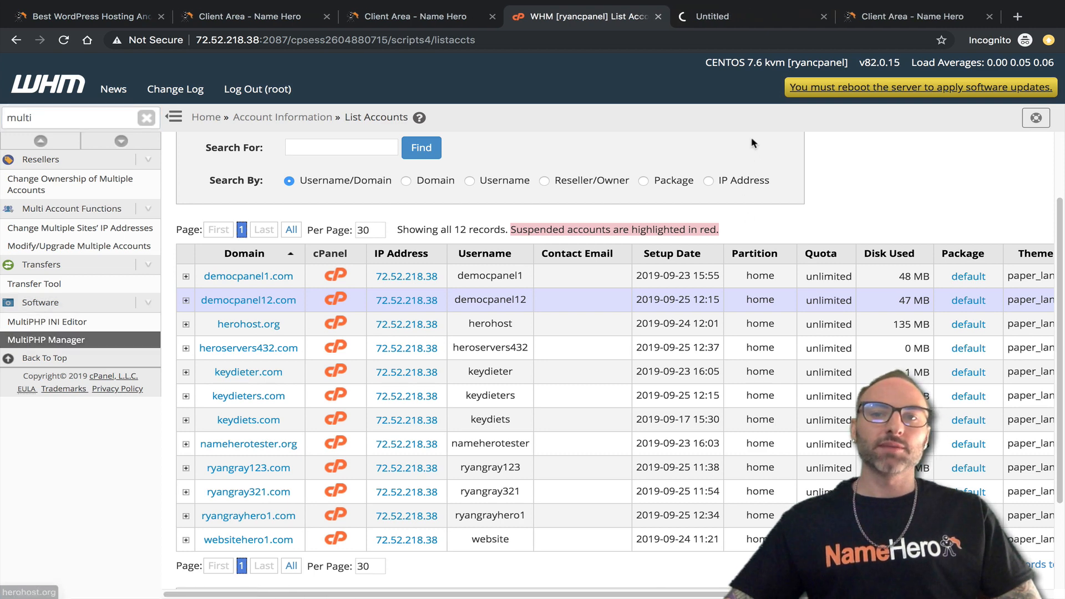
pyautogui.click(737, 18)
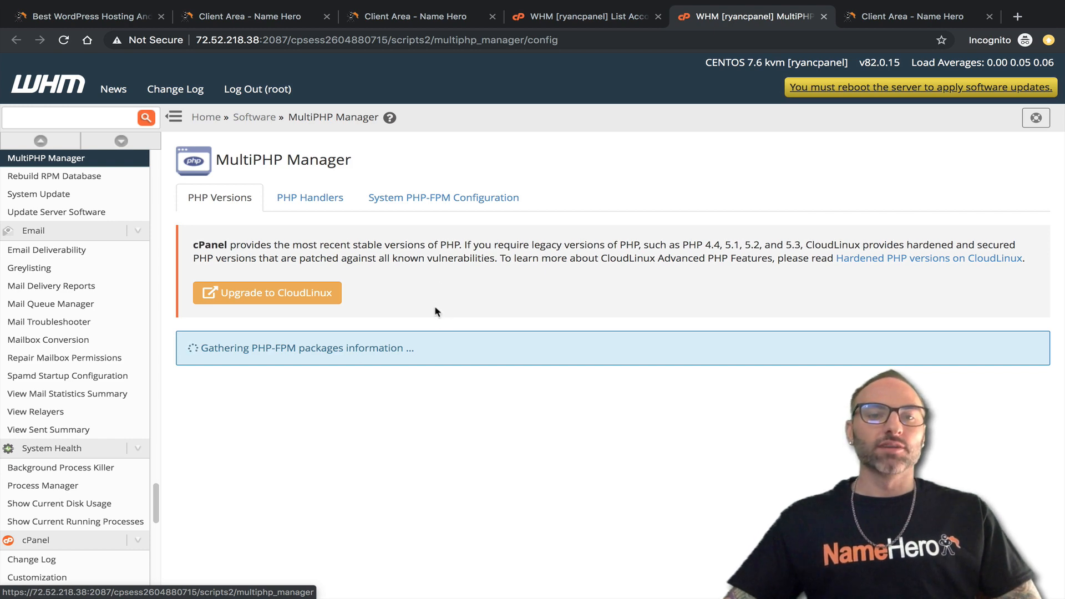
# Review each domain's PHP version (system default PHP 7.1), then return to the NameHero client area.
pyautogui.scroll(-1, 345, 367)
pyautogui.scroll(-4, 345, 367)
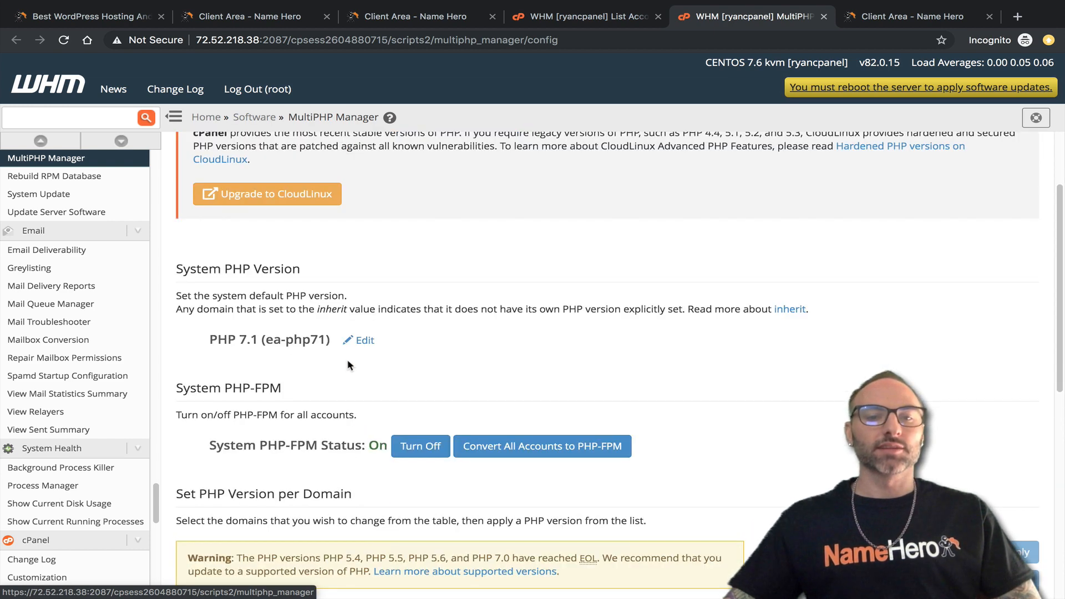
pyautogui.moveTo(204, 332); pyautogui.dragTo(333, 332)
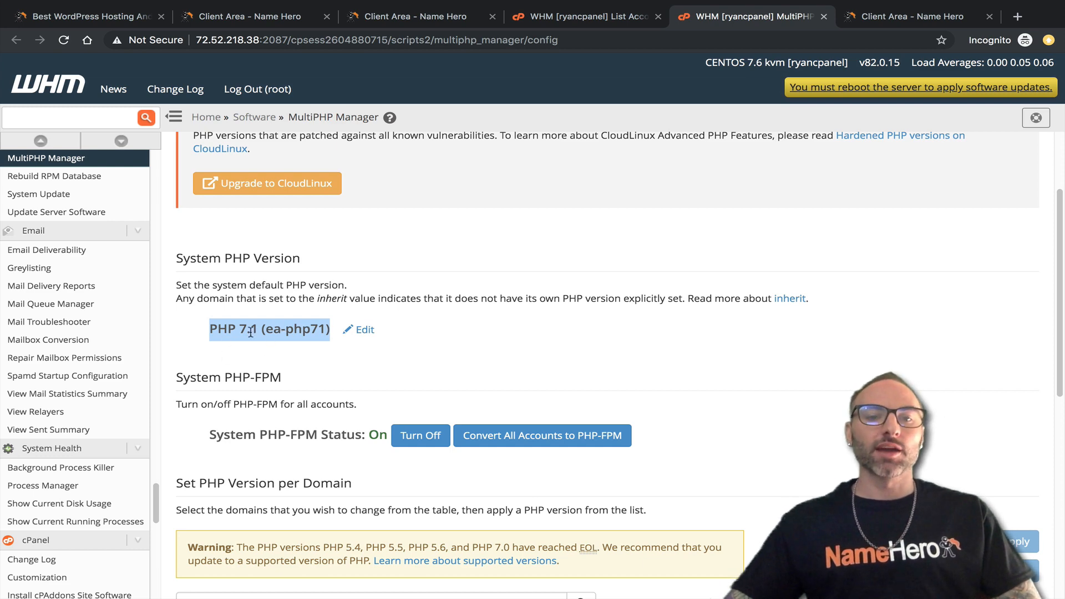
pyautogui.scroll(-6, 268, 335)
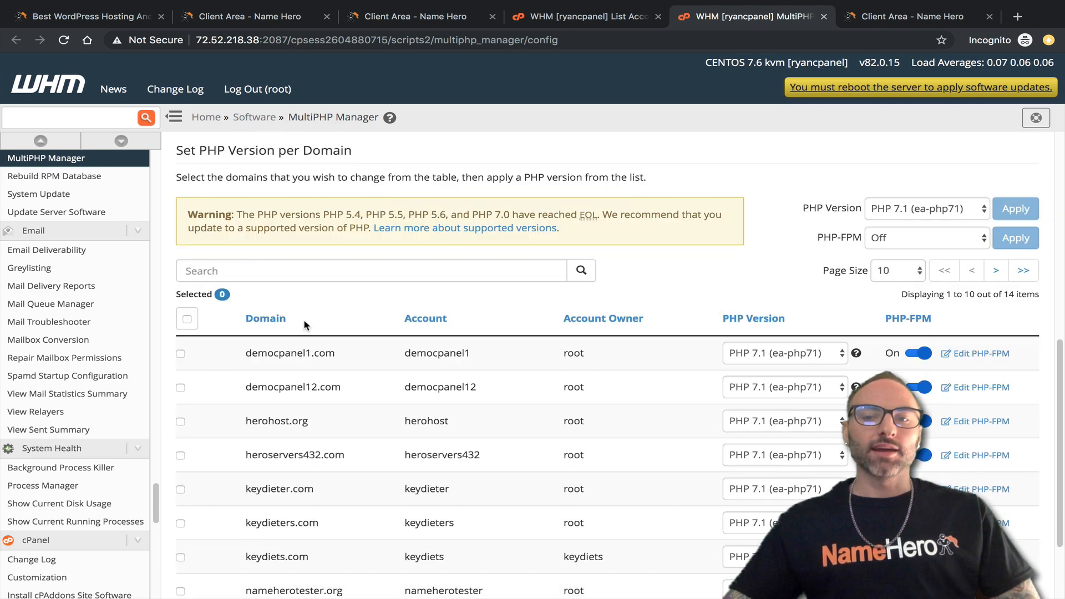
pyautogui.scroll(-2, 324, 310)
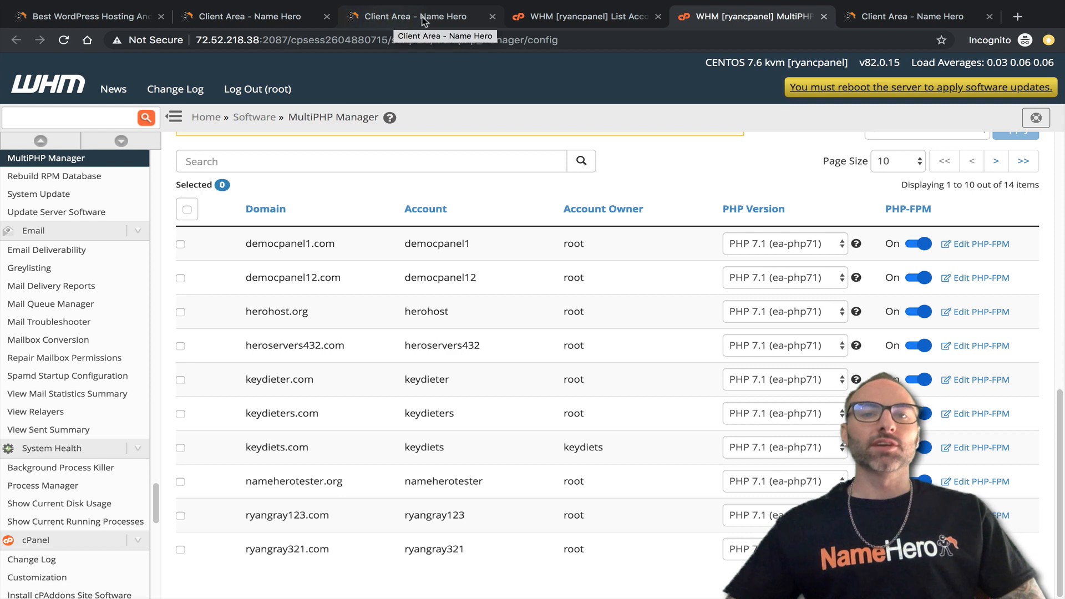
pyautogui.click(400, 17)
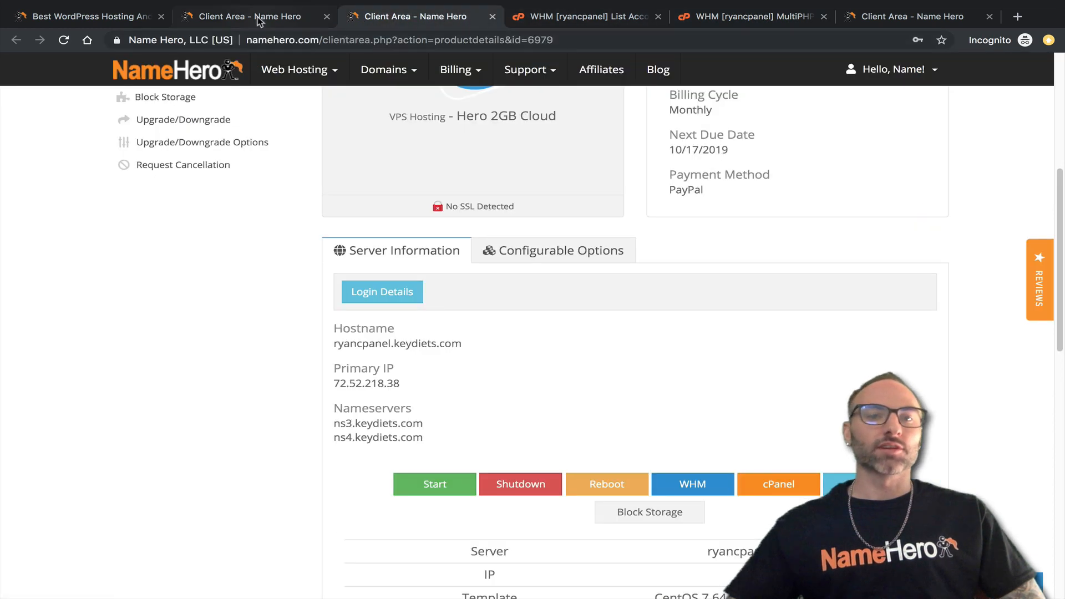
# Open the Standard Cloud Dedicated server details (dedtest.keydiets.com, 67.225.243.254) and launch its NodeWorx panel.
pyautogui.click(258, 21)
pyautogui.click(376, 22)
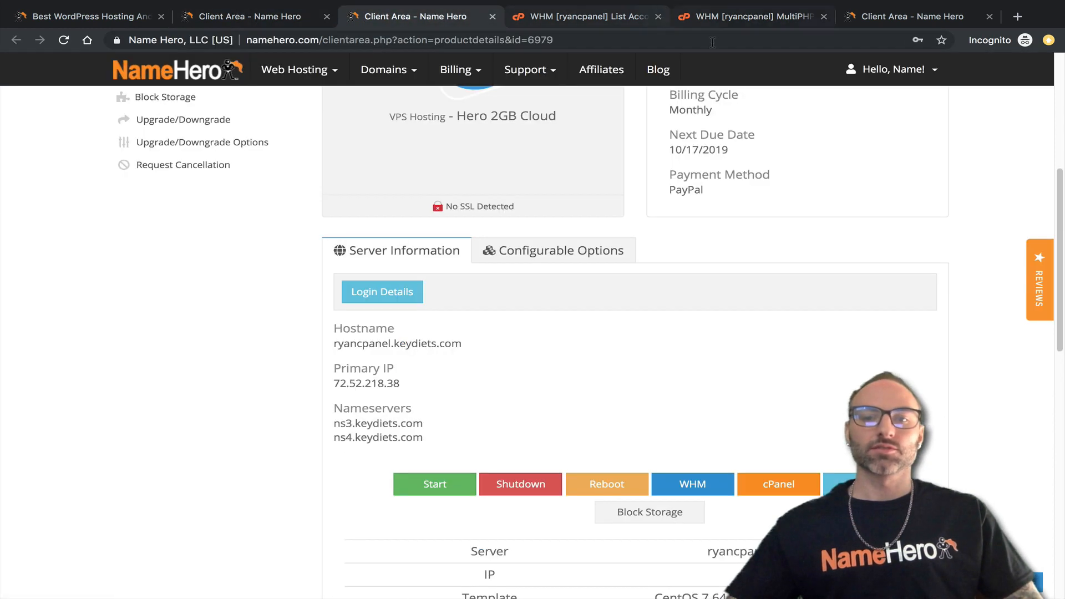
pyautogui.click(873, 21)
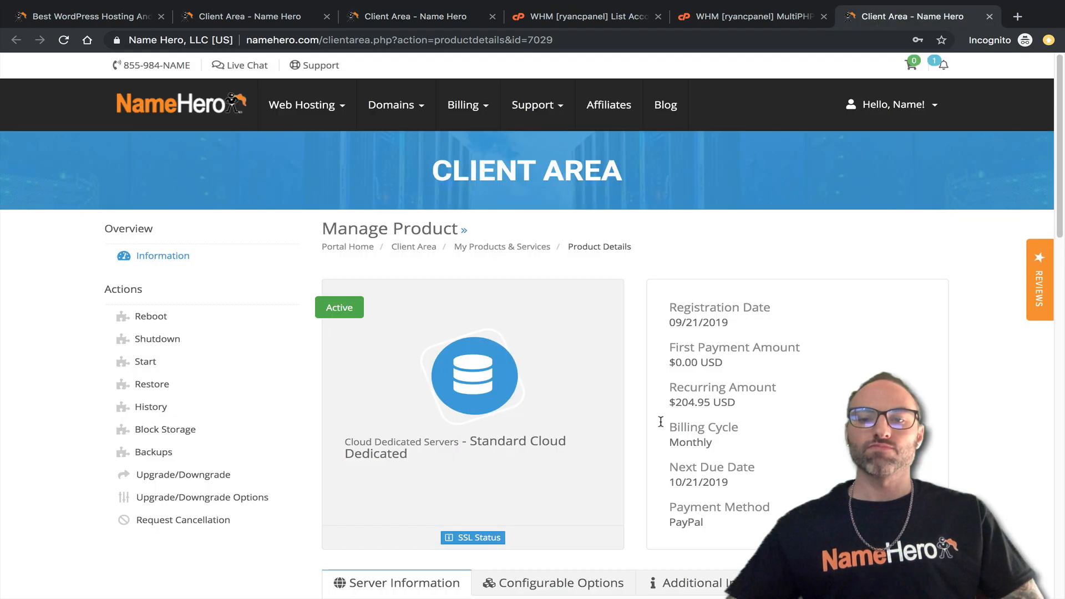
pyautogui.scroll(-5, 618, 414)
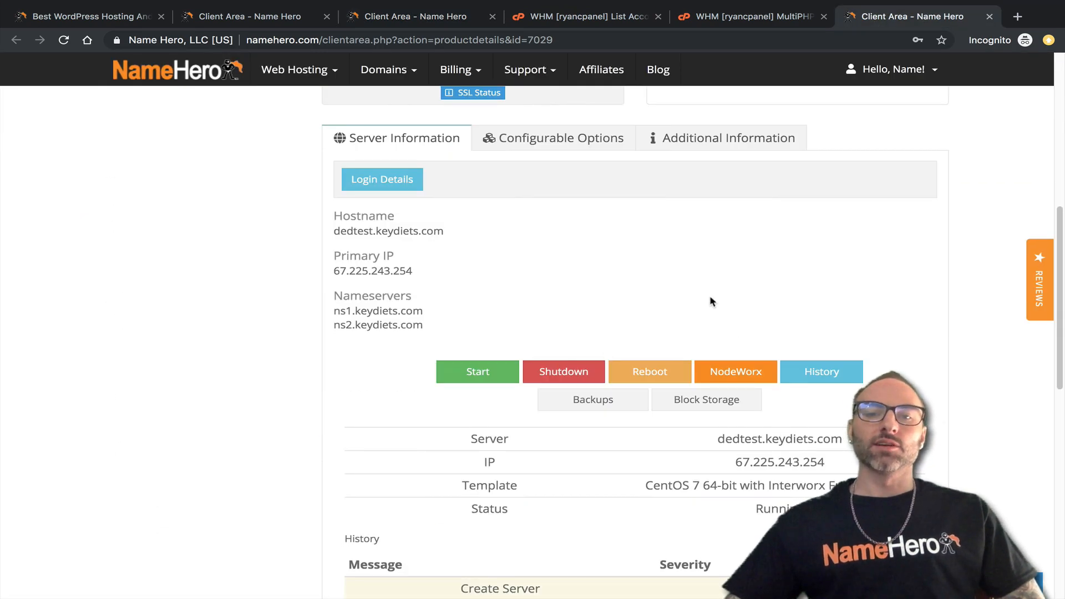
pyautogui.scroll(1, 706, 302)
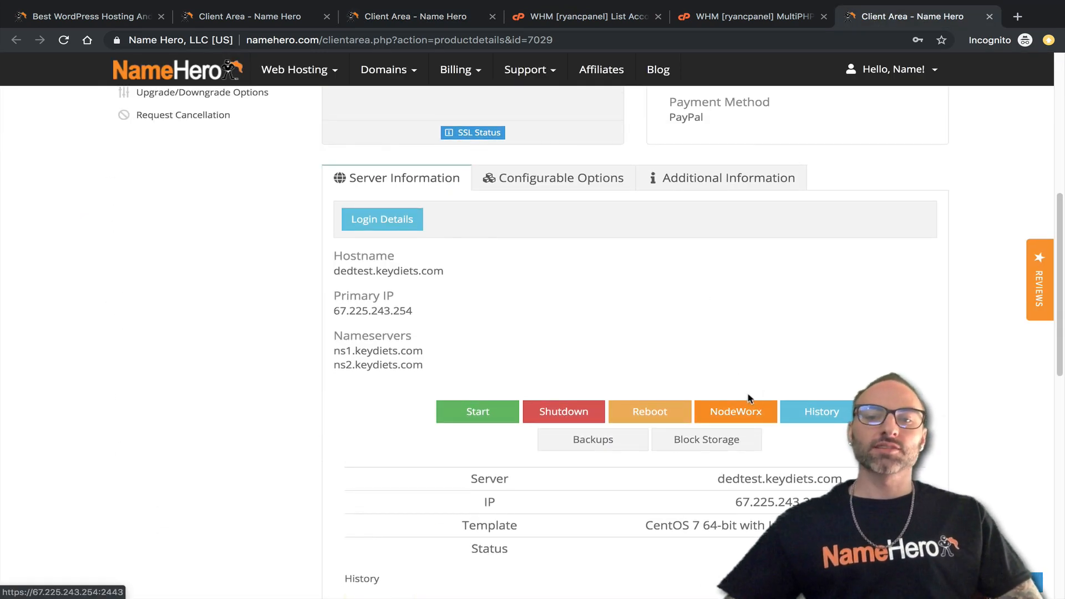
pyautogui.click(766, 412)
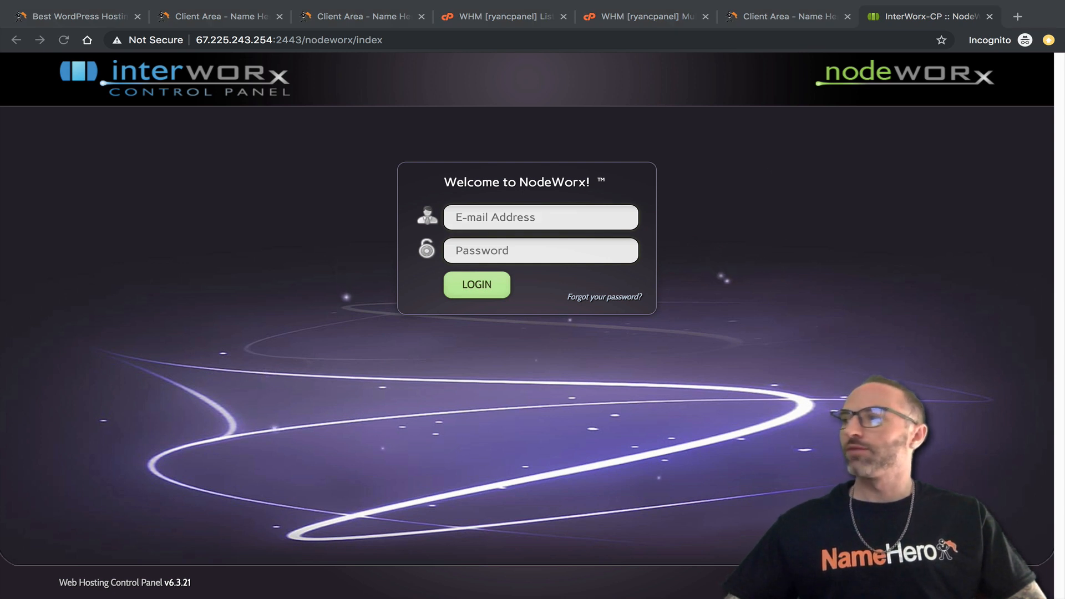
# Log into NodeWorx with the admin e-mail address and the pasted password.
pyautogui.click(480, 213)
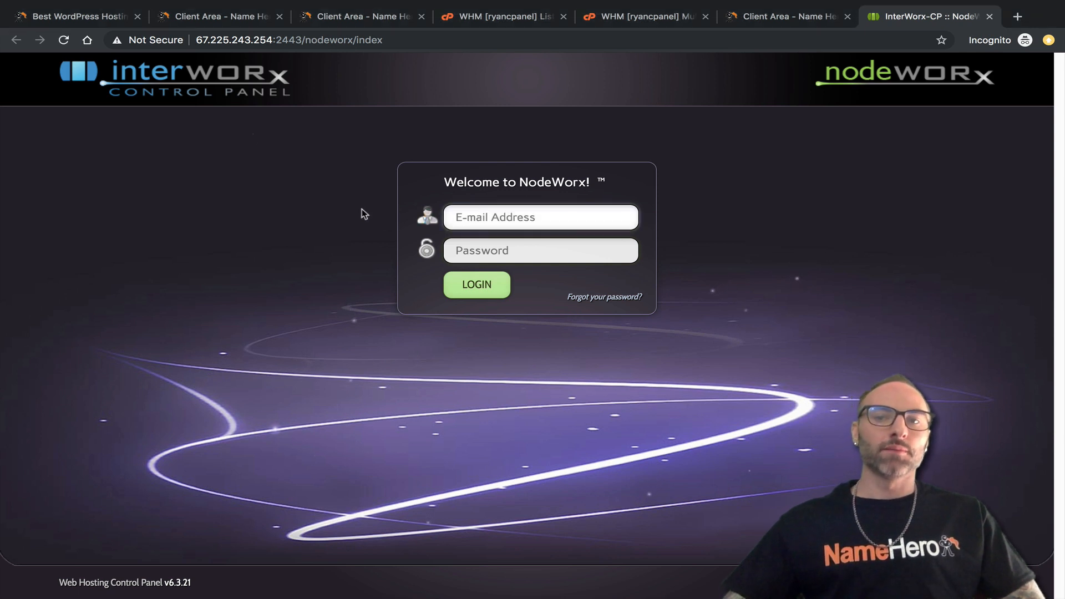
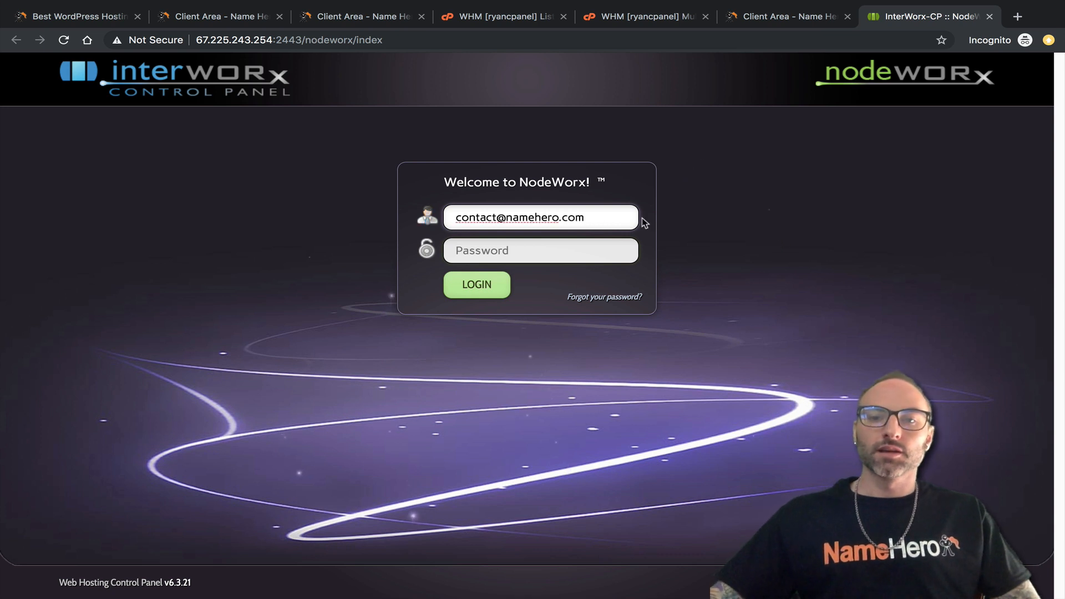
pyautogui.click(601, 249)
pyautogui.rightClick(600, 250)
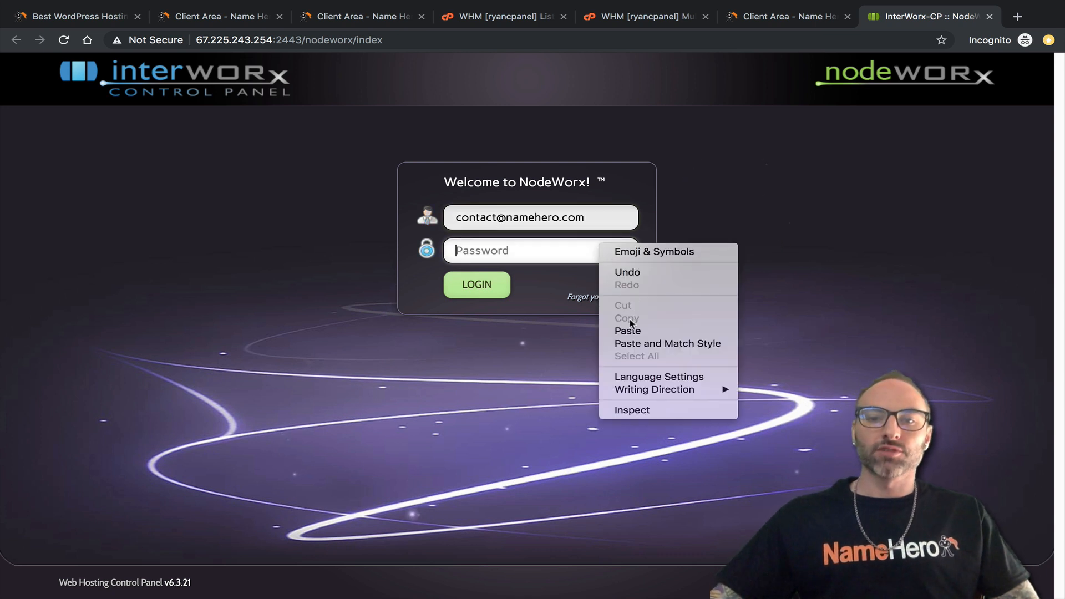
pyautogui.click(632, 330)
pyautogui.click(476, 285)
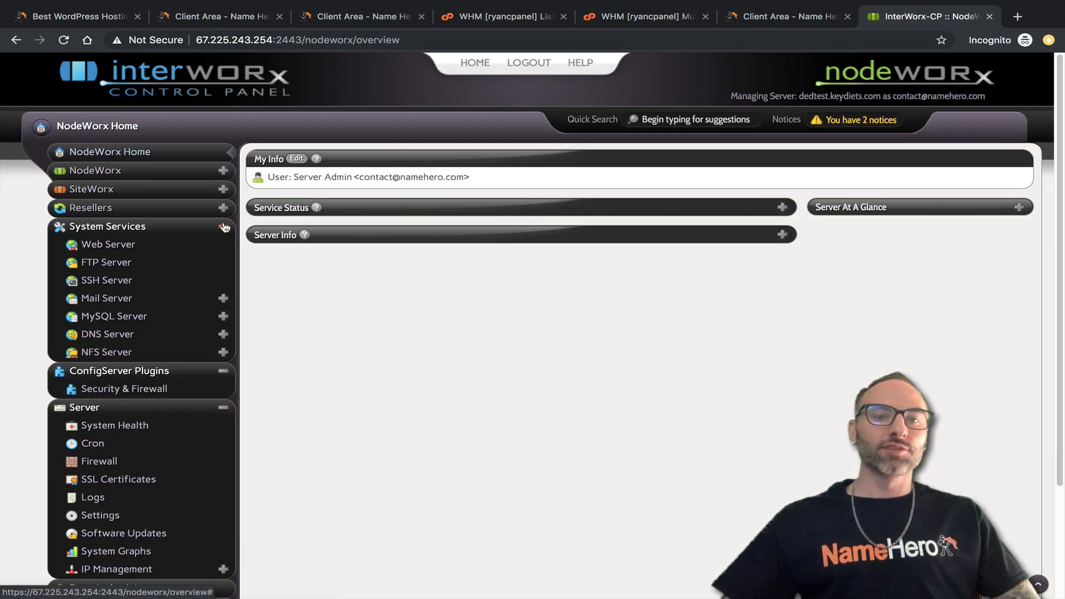
# Fold the System Services, Server and ConfigServer Plugins sidebar sections and expand SiteWorx.
pyautogui.click(223, 226)
pyautogui.click(223, 282)
pyautogui.click(223, 245)
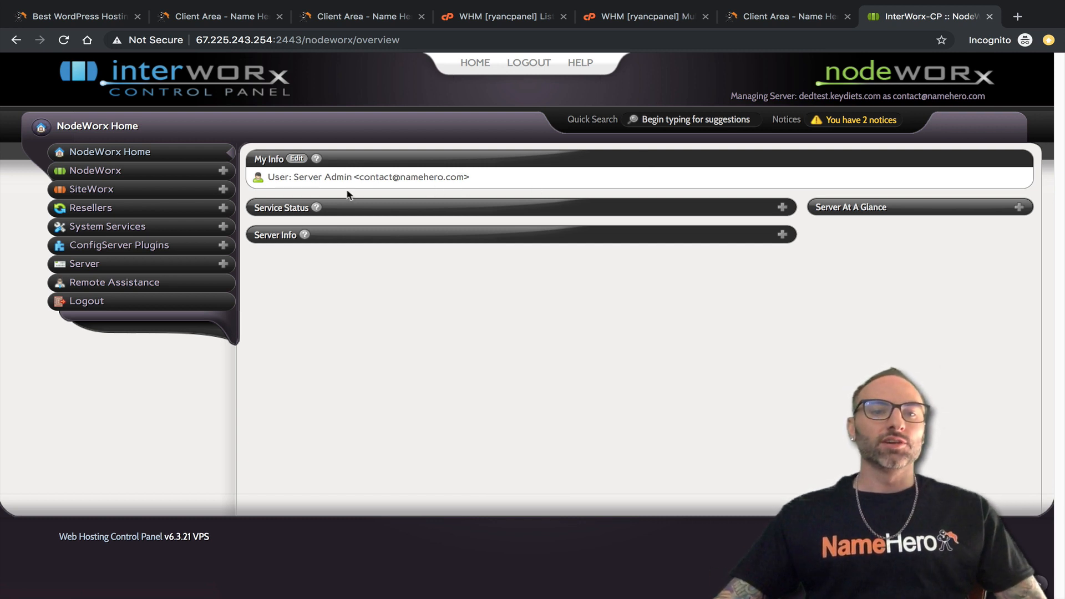
pyautogui.click(227, 189)
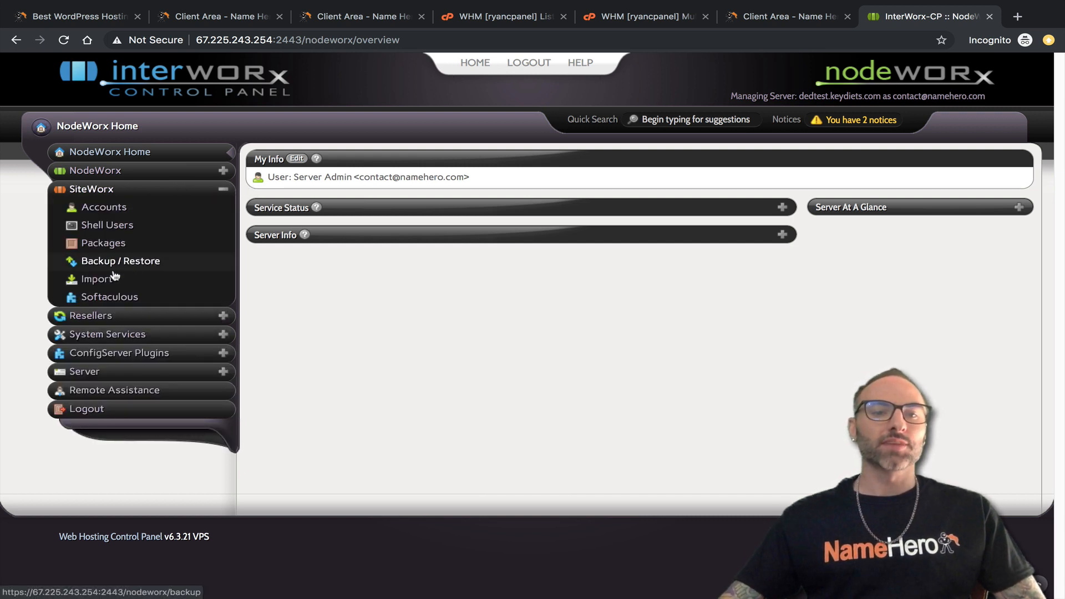
# Open SiteWorx Import, compare the Single Account and Mass Transfer options, and start a Mass Transfer.
pyautogui.click(98, 279)
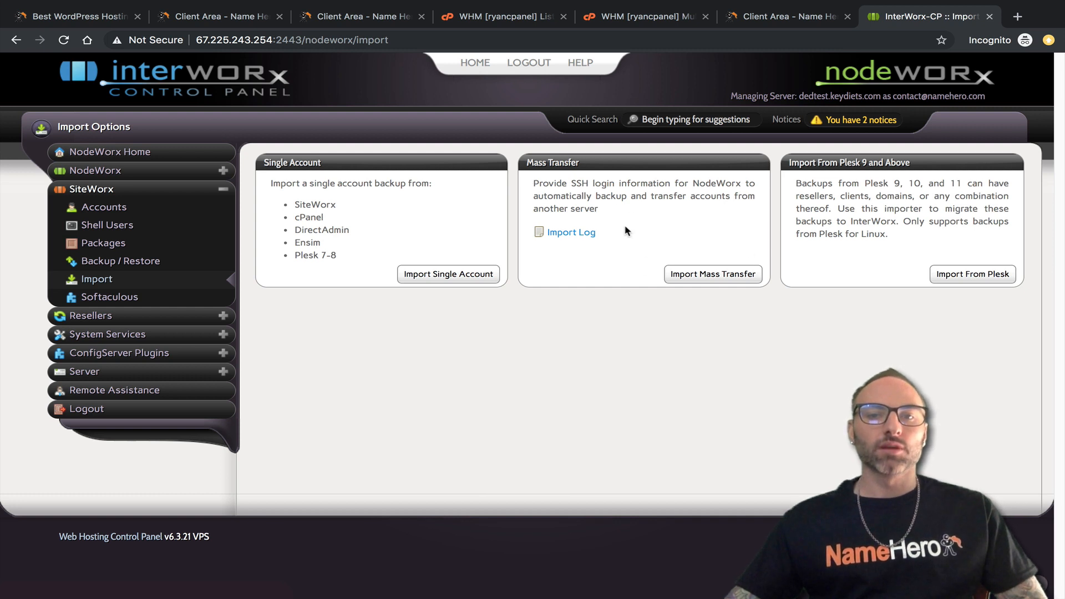
pyautogui.moveTo(524, 165); pyautogui.dragTo(600, 169)
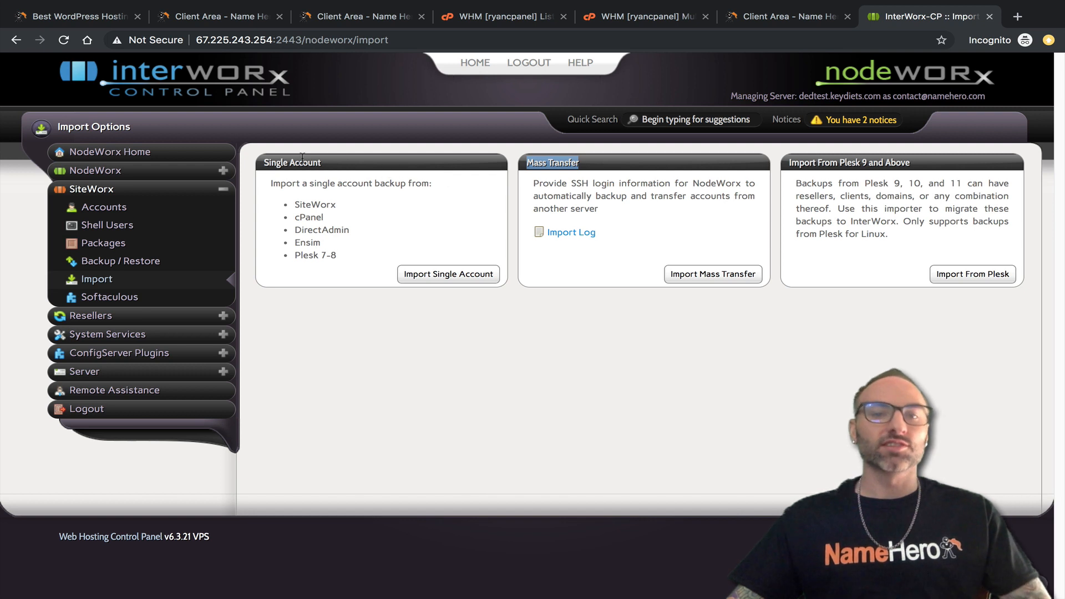
pyautogui.moveTo(261, 164)
pyautogui.mouseDown()
pyautogui.moveTo(314, 161)
pyautogui.moveTo(267, 168)
pyautogui.mouseUp()
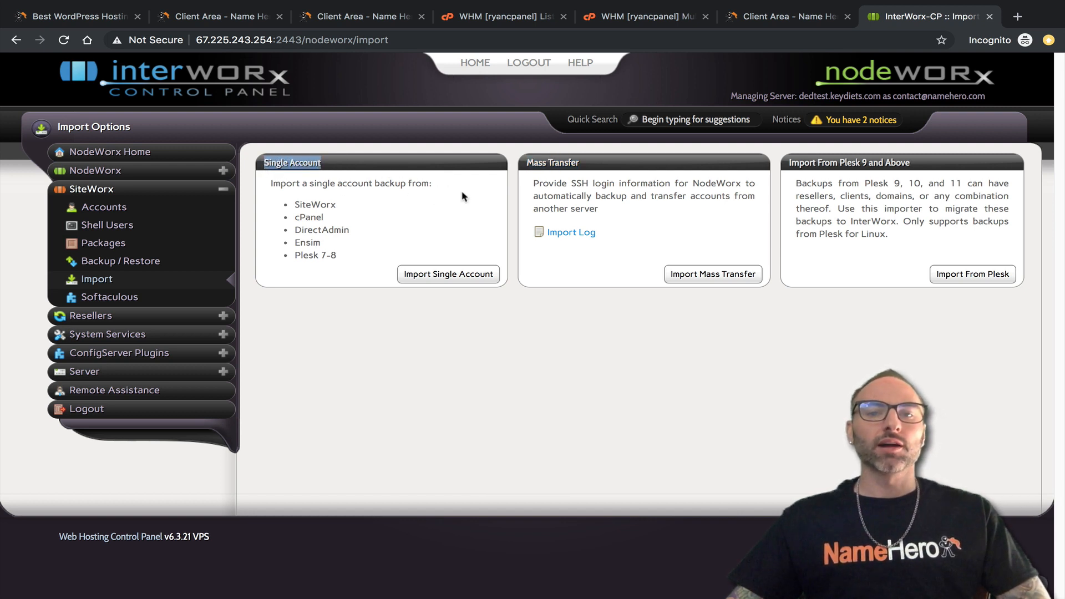
pyautogui.moveTo(523, 163); pyautogui.dragTo(563, 171)
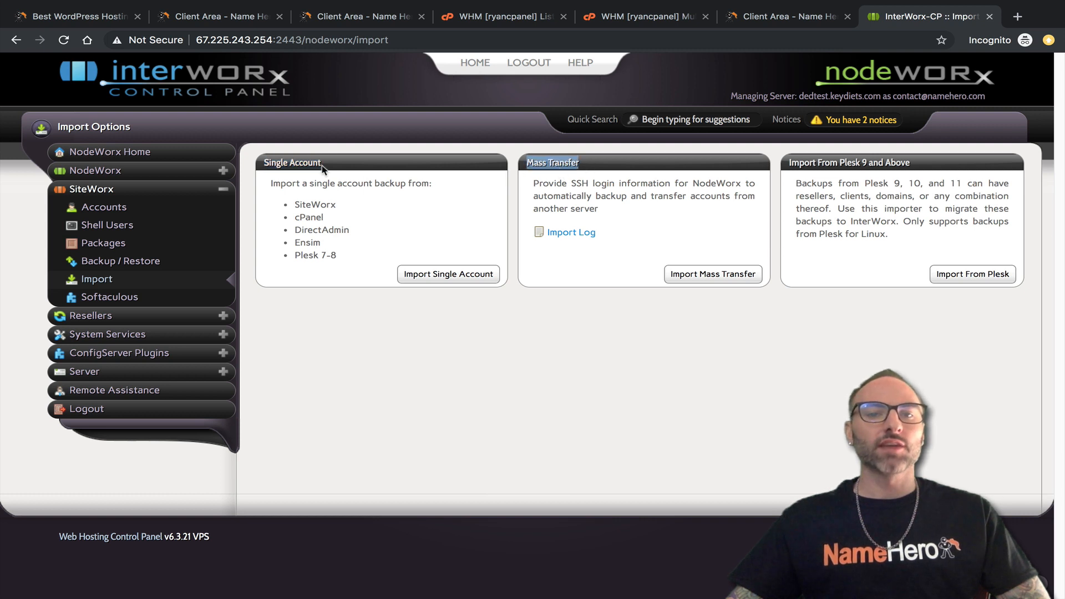
pyautogui.moveTo(324, 168); pyautogui.dragTo(265, 169)
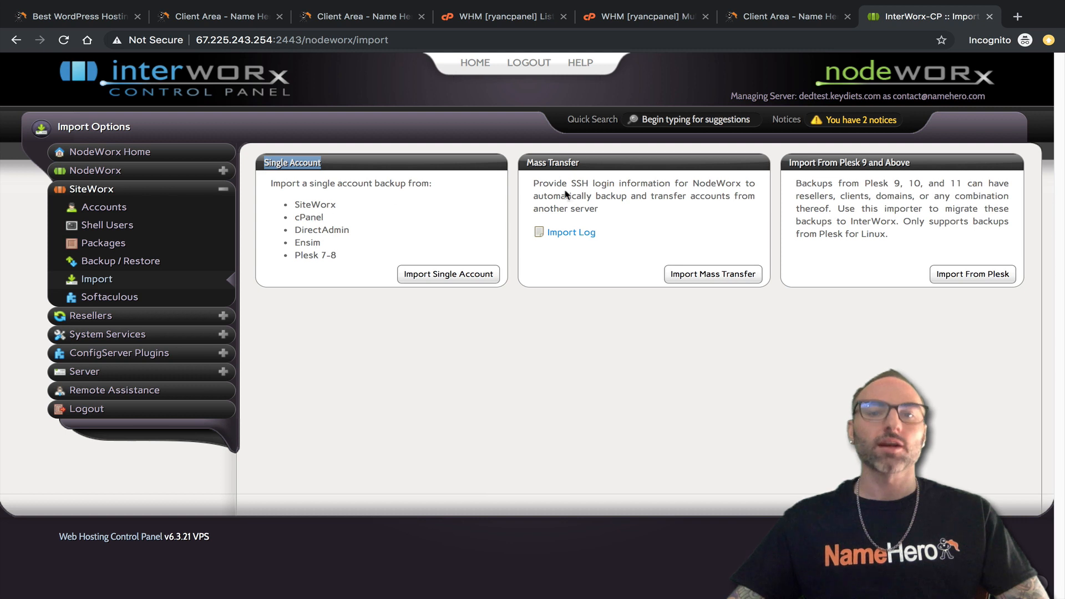
pyautogui.click(650, 186)
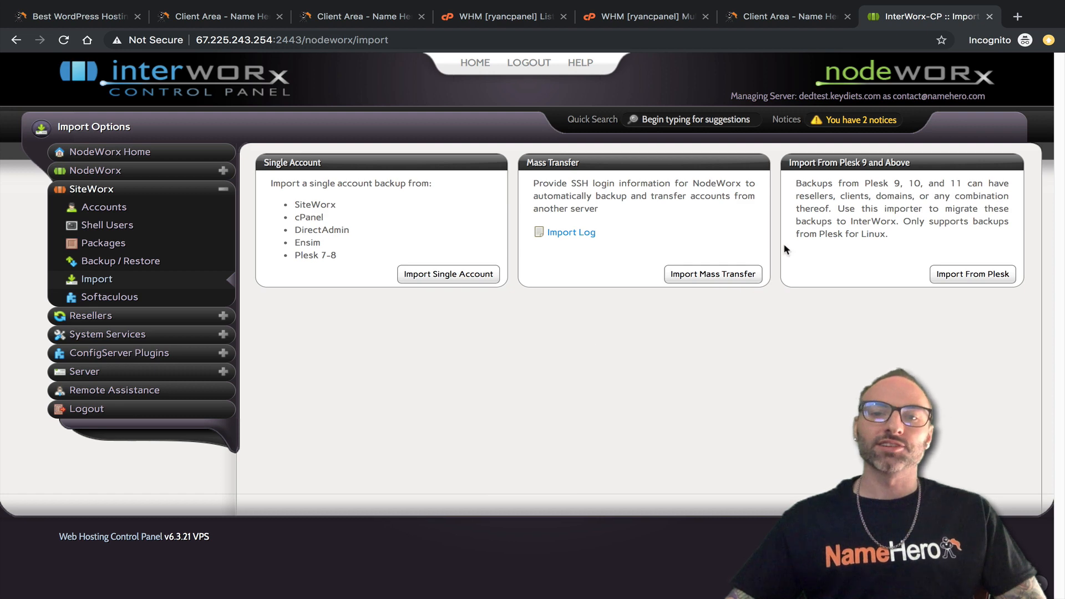
pyautogui.click(718, 276)
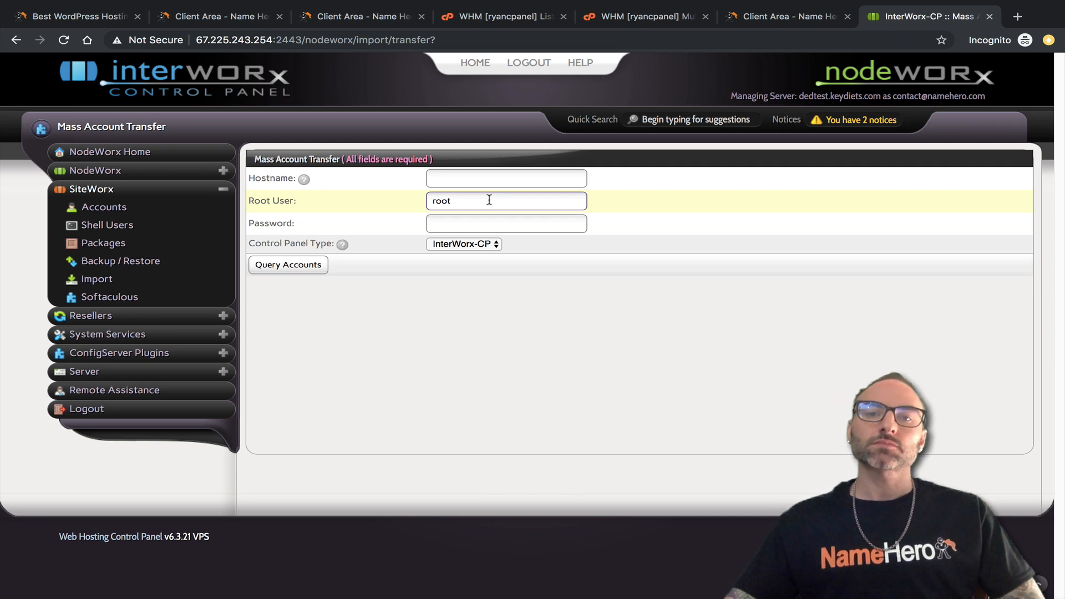
# Copy the old server IP 72.52.218.38 from WHM's address bar and return to the Mass Account Transfer form.
pyautogui.click(526, 25)
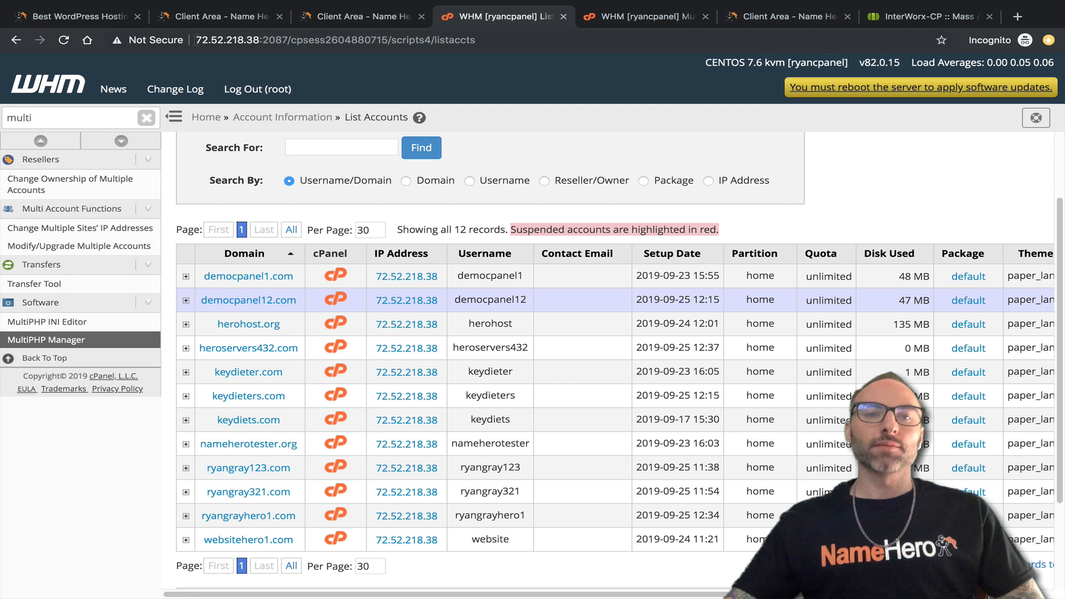
pyautogui.moveTo(195, 40); pyautogui.dragTo(257, 40)
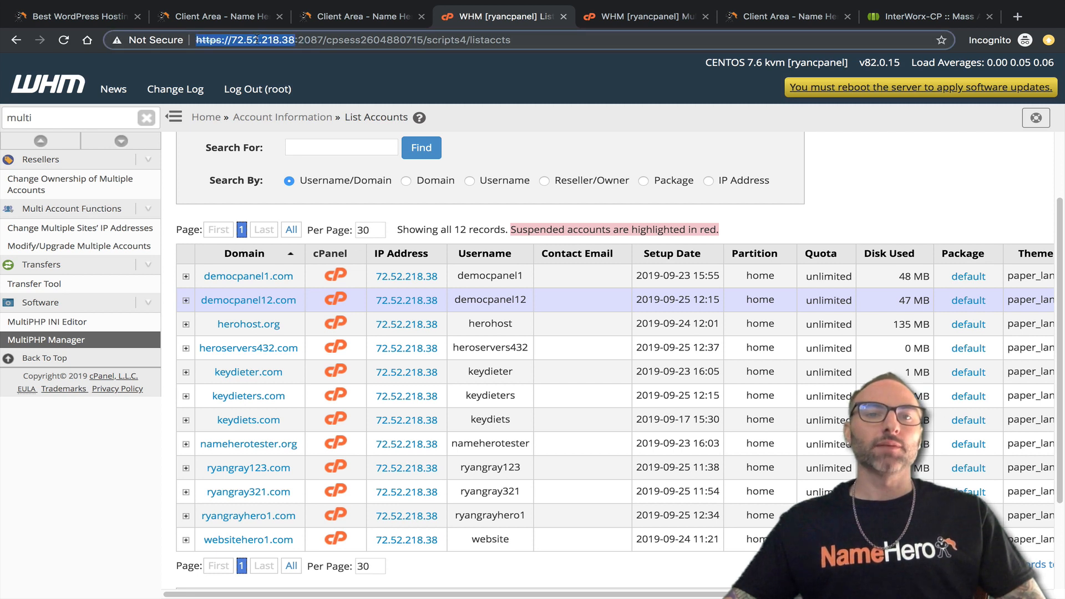
pyautogui.click(273, 40)
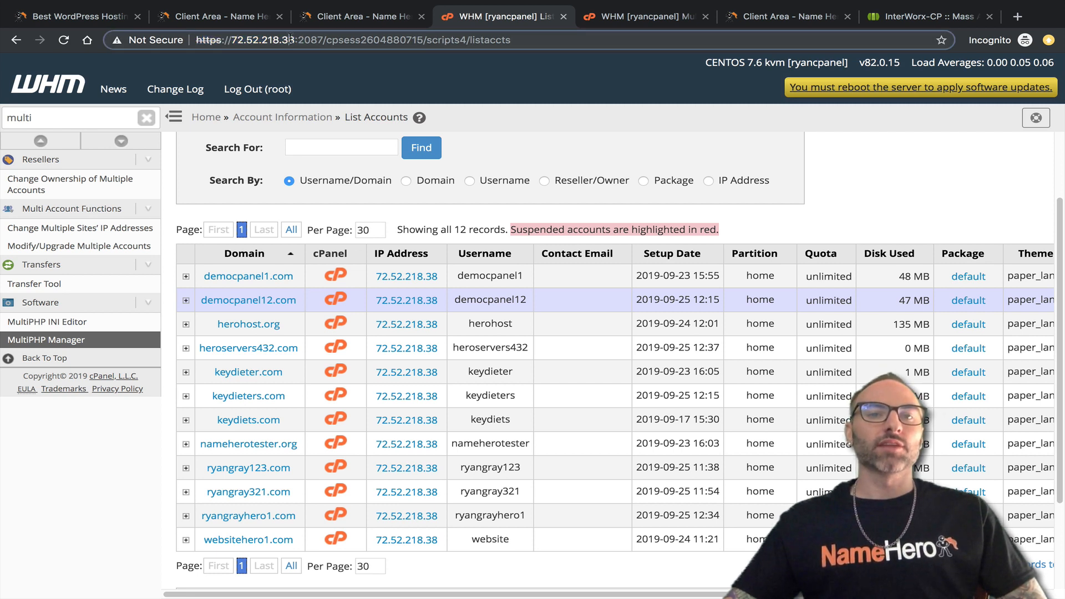
pyautogui.moveTo(296, 40); pyautogui.dragTo(245, 40)
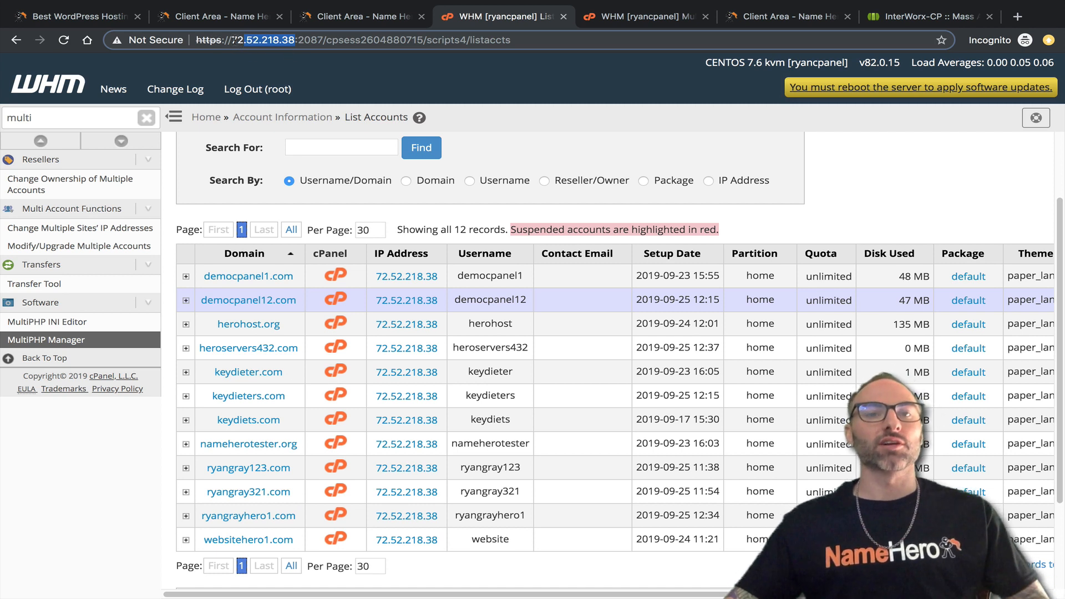
pyautogui.moveTo(234, 40); pyautogui.dragTo(230, 40)
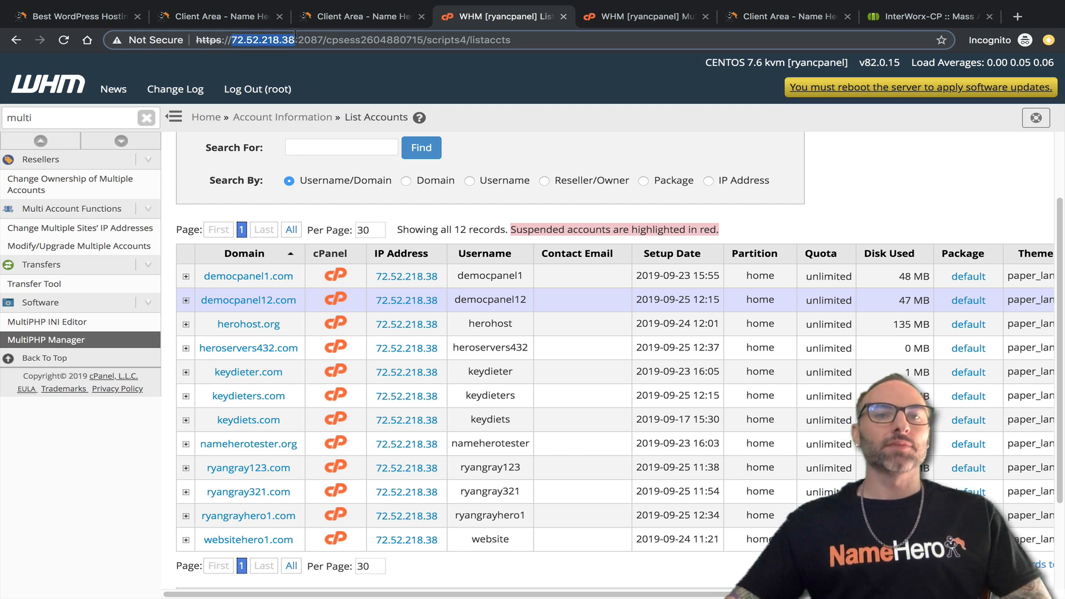
pyautogui.rightClick(294, 40)
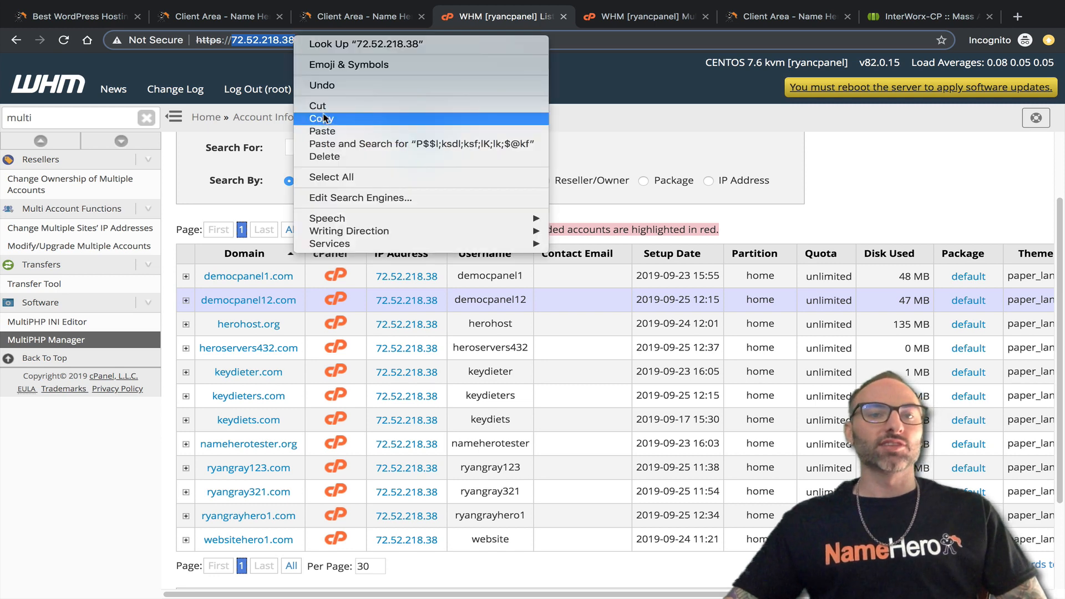
pyautogui.click(325, 120)
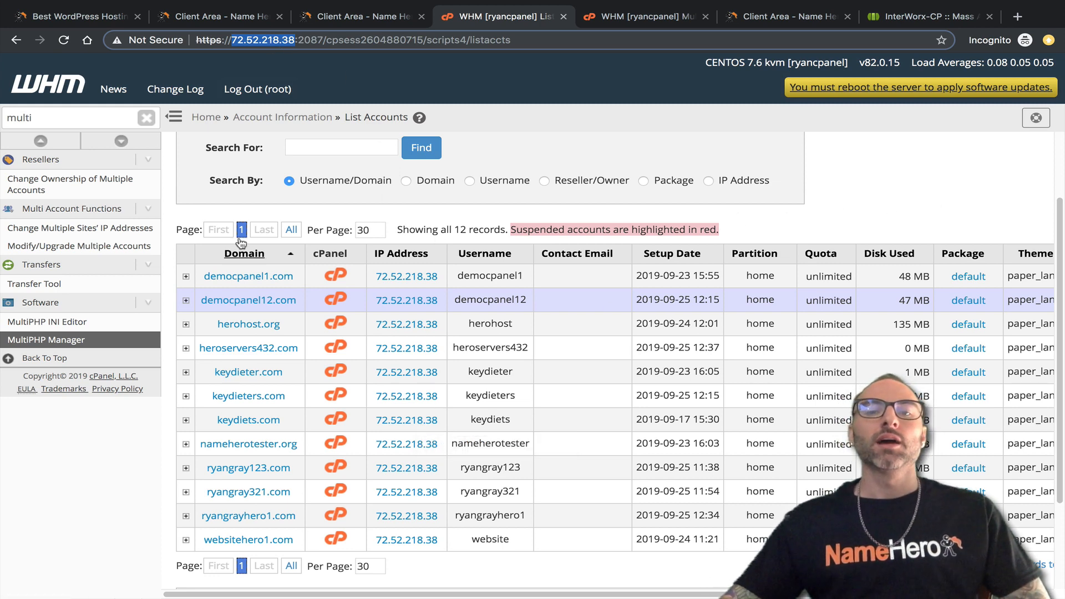
pyautogui.click(934, 21)
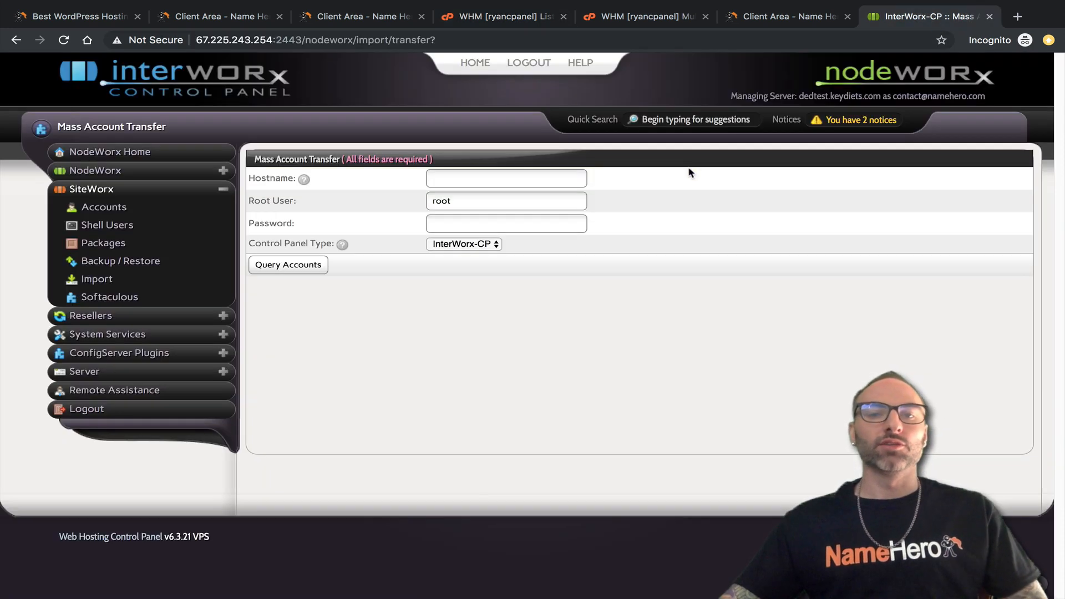
# Paste the server IP 72.52.218.38 into Hostname and append the :1234 port.
pyautogui.rightClick(488, 176)
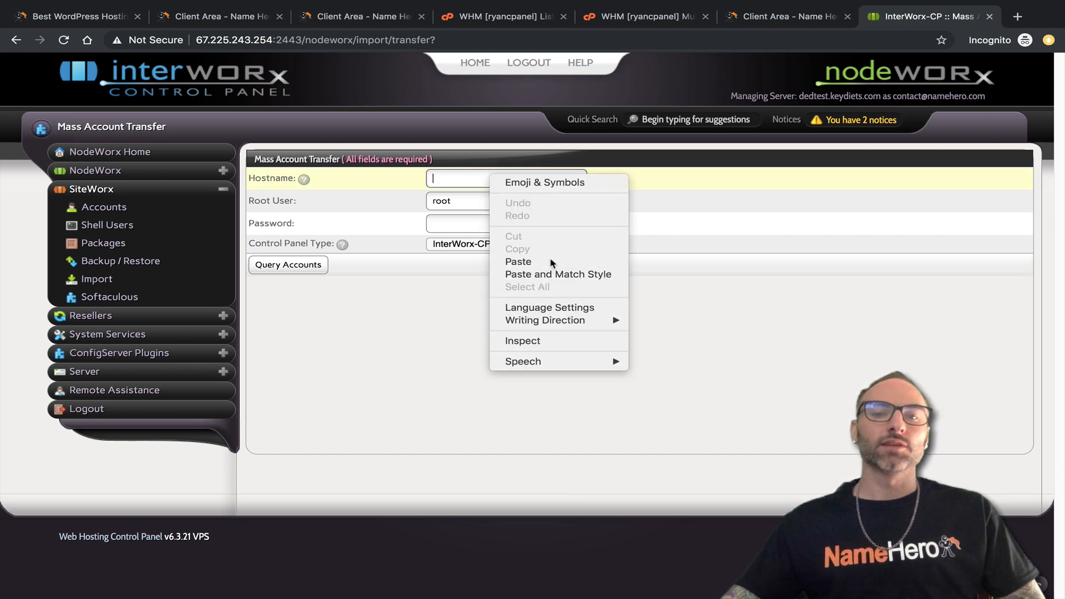
pyautogui.click(551, 264)
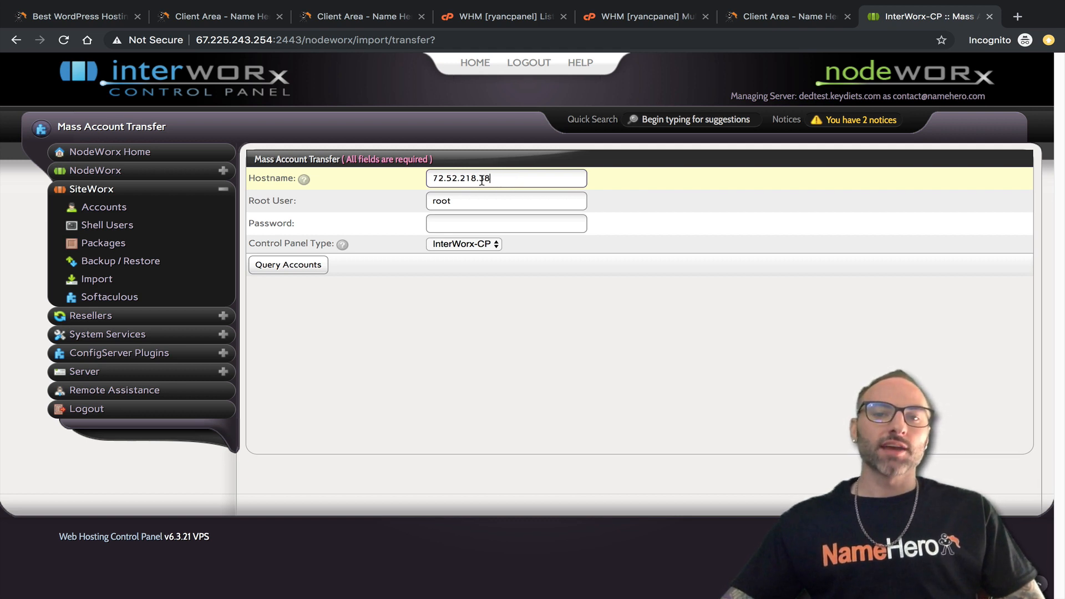
pyautogui.moveTo(483, 177); pyautogui.dragTo(439, 177)
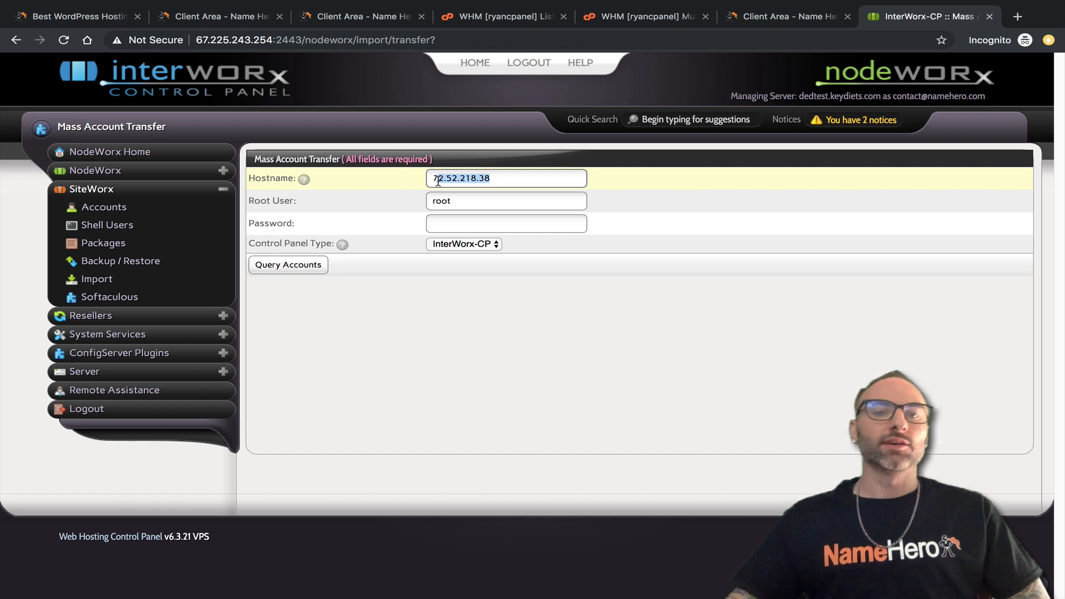
pyautogui.click(500, 178)
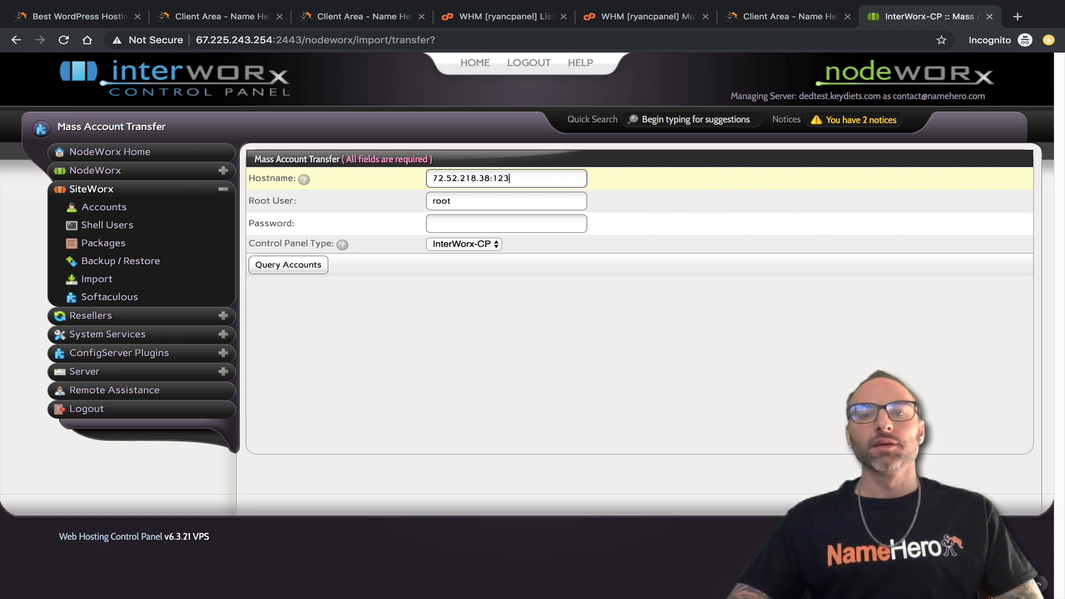
pyautogui.write('4')
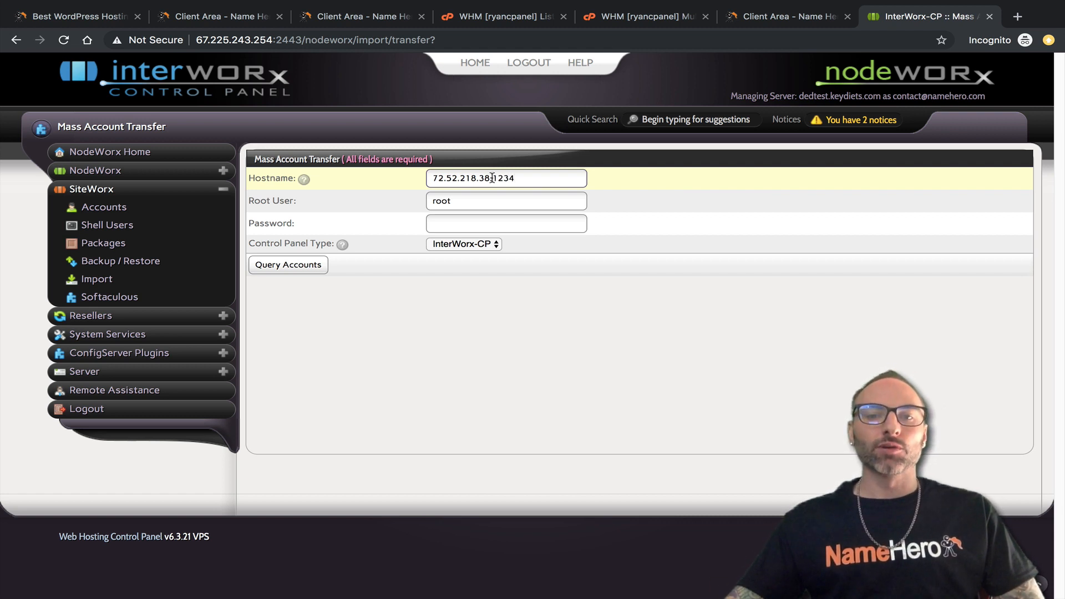
# Check the Hostname reads 72.52.218.38:1234, then go back to the WHM account list.
pyautogui.click(521, 176)
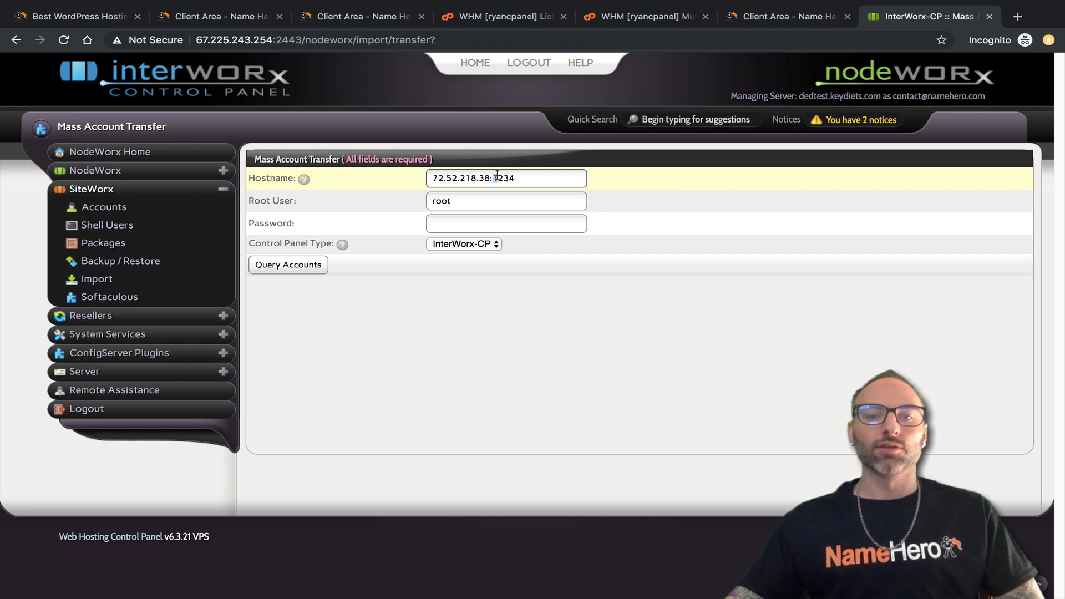
pyautogui.moveTo(530, 178); pyautogui.dragTo(453, 177)
pyautogui.click(512, 180)
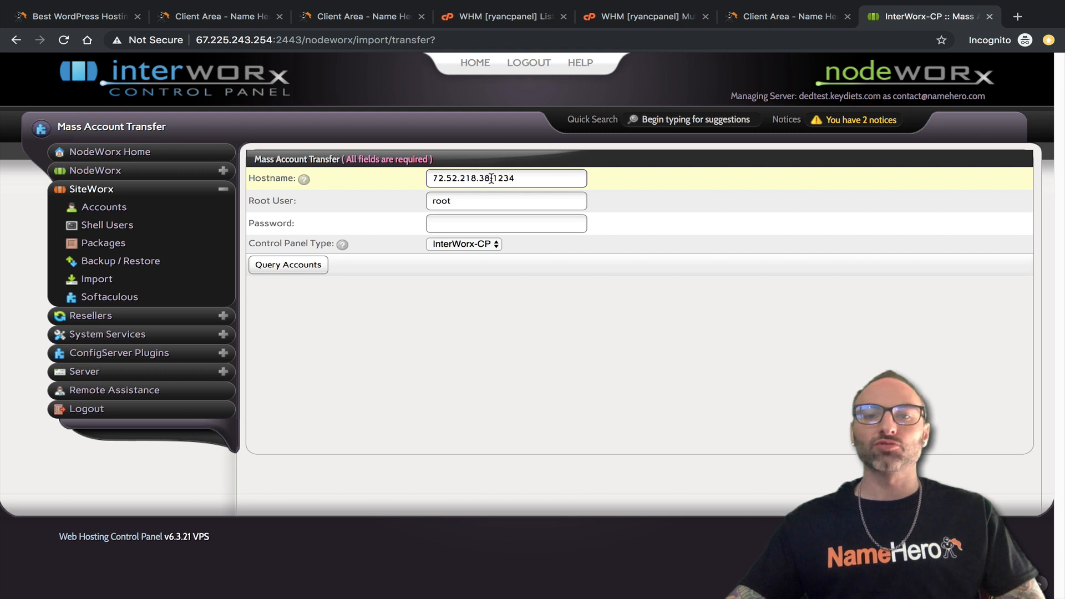
pyautogui.click(521, 176)
pyautogui.moveTo(488, 177); pyautogui.dragTo(408, 178)
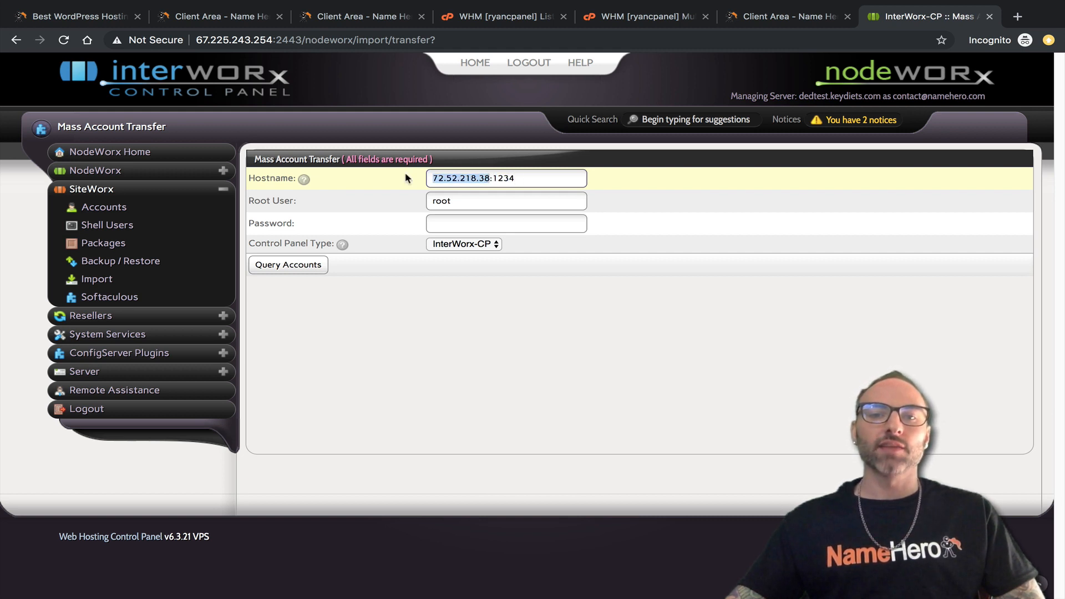
pyautogui.click(493, 176)
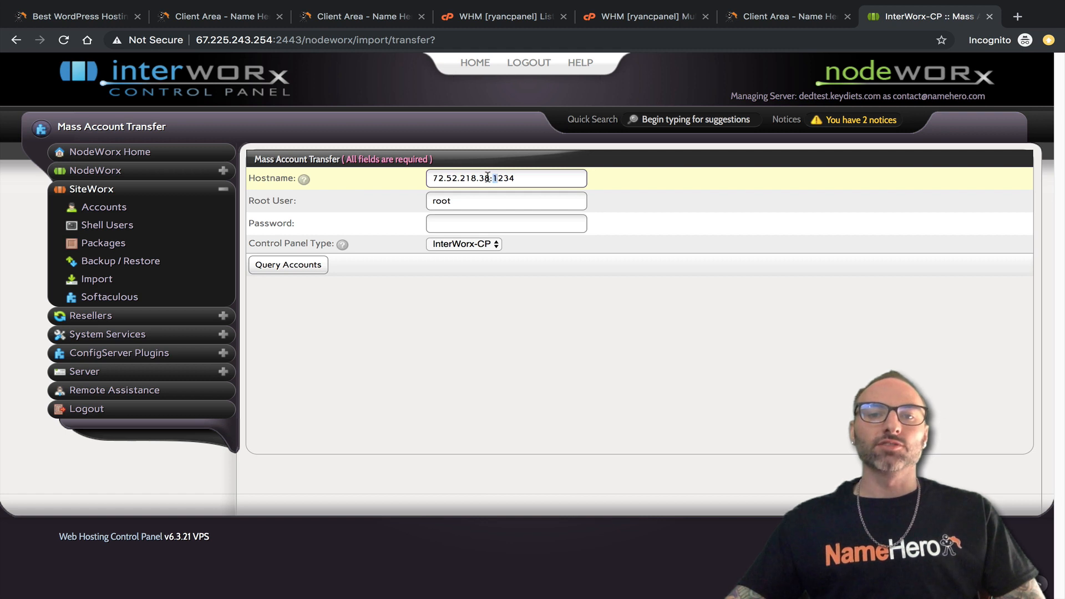
pyautogui.moveTo(488, 176); pyautogui.dragTo(429, 178)
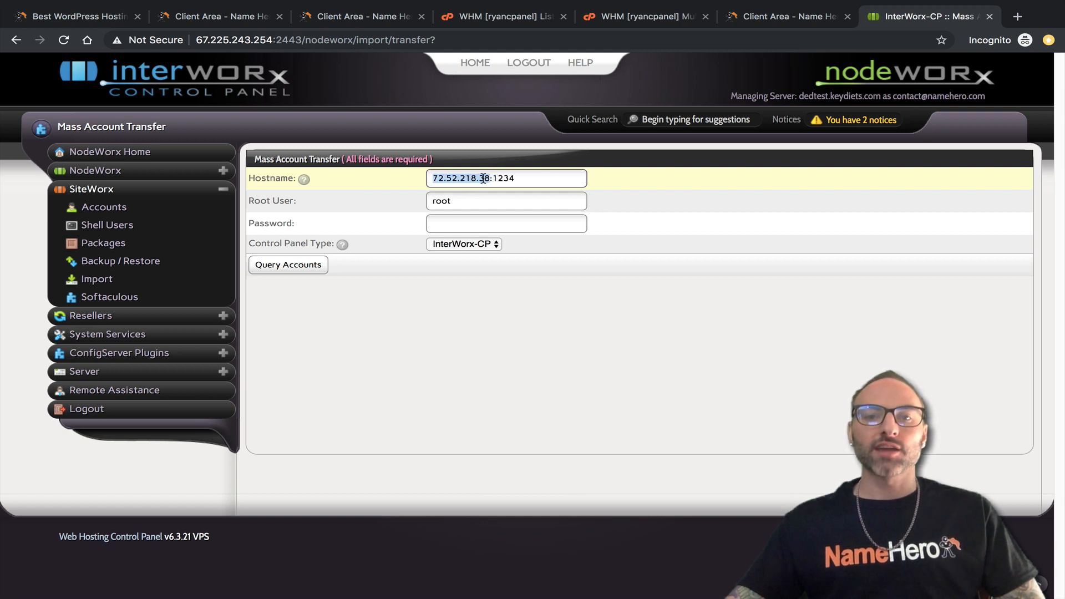
pyautogui.moveTo(494, 178); pyautogui.dragTo(544, 178)
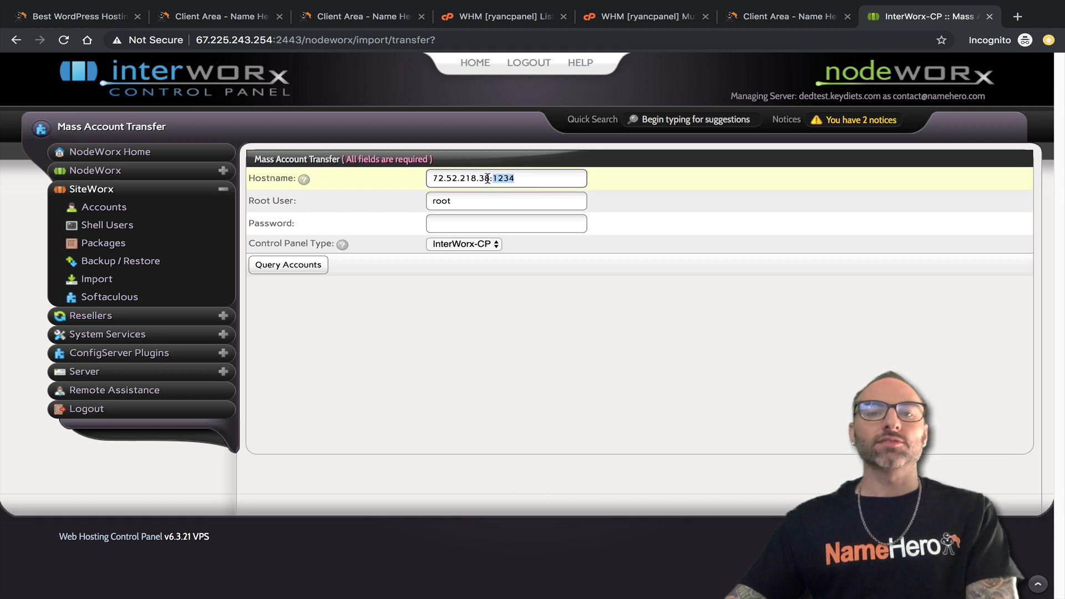
pyautogui.moveTo(476, 180); pyautogui.dragTo(436, 179)
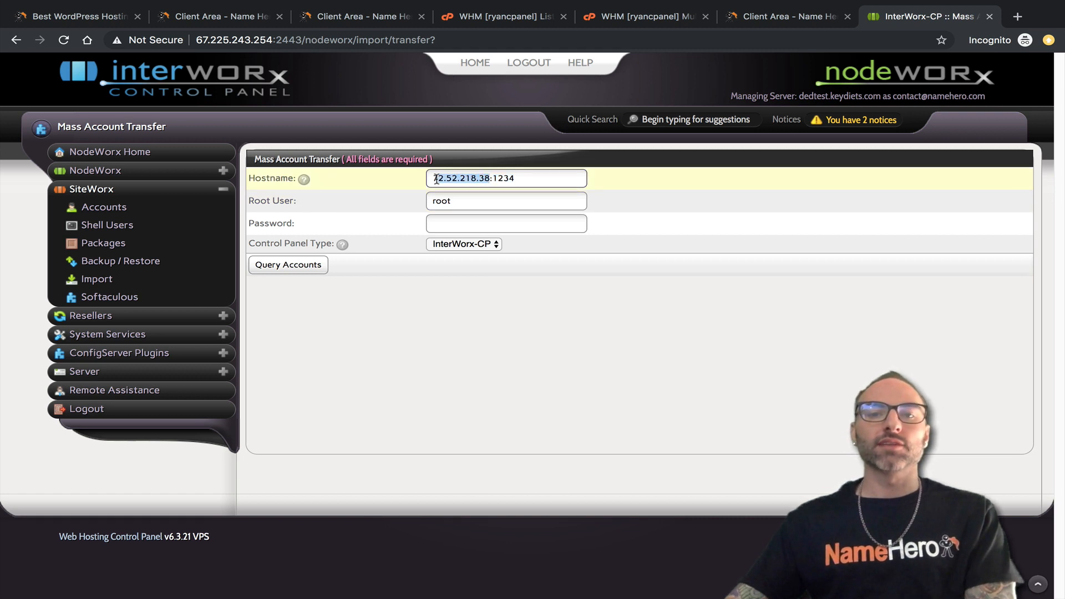
pyautogui.click(495, 178)
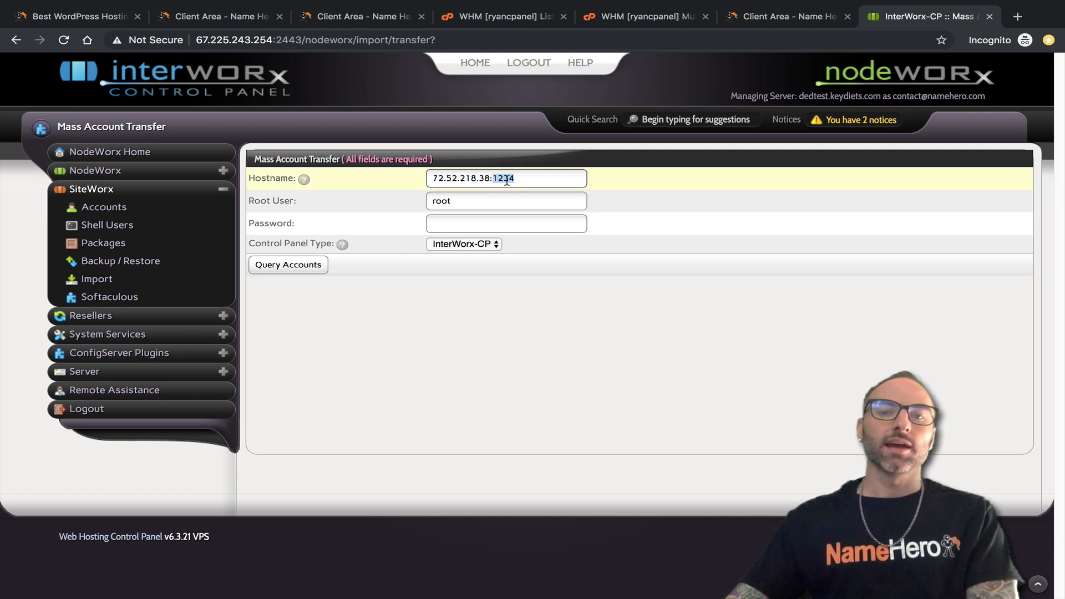
pyautogui.moveTo(519, 179); pyautogui.dragTo(519, 180)
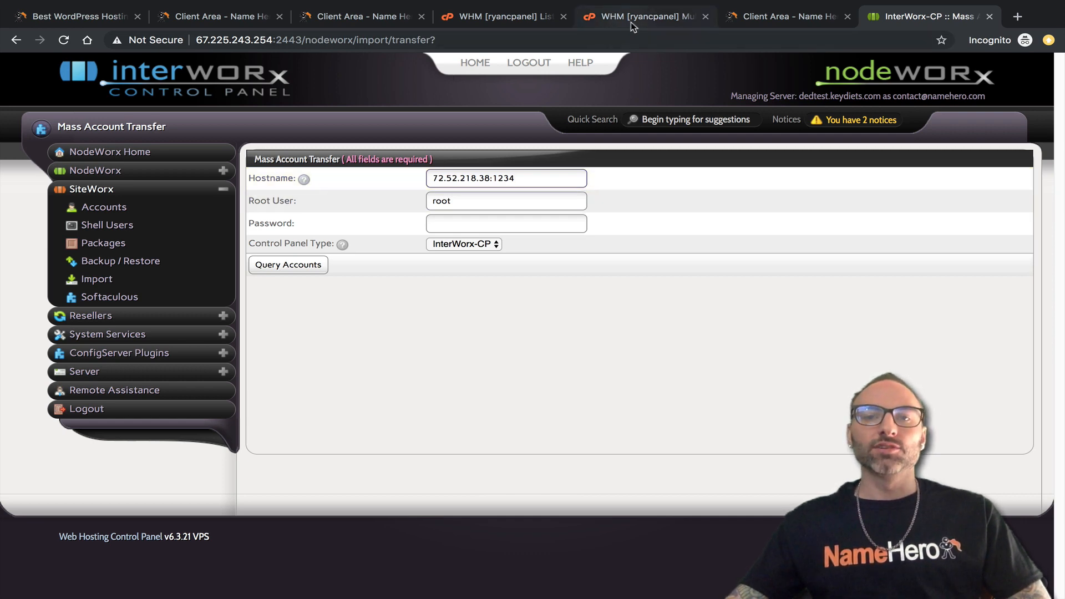
pyautogui.click(513, 21)
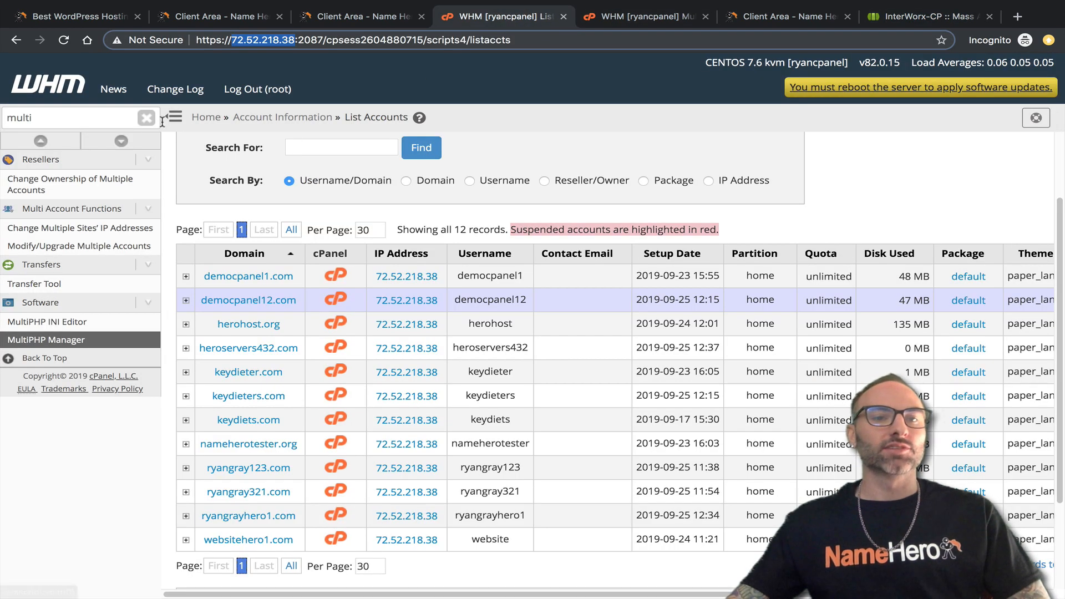
# Search 'fire' in the WHM sidebar and open ConfigServer Security & Firewall.
pyautogui.click(54, 112)
pyautogui.moveTo(3, 118); pyautogui.dragTo(57, 117)
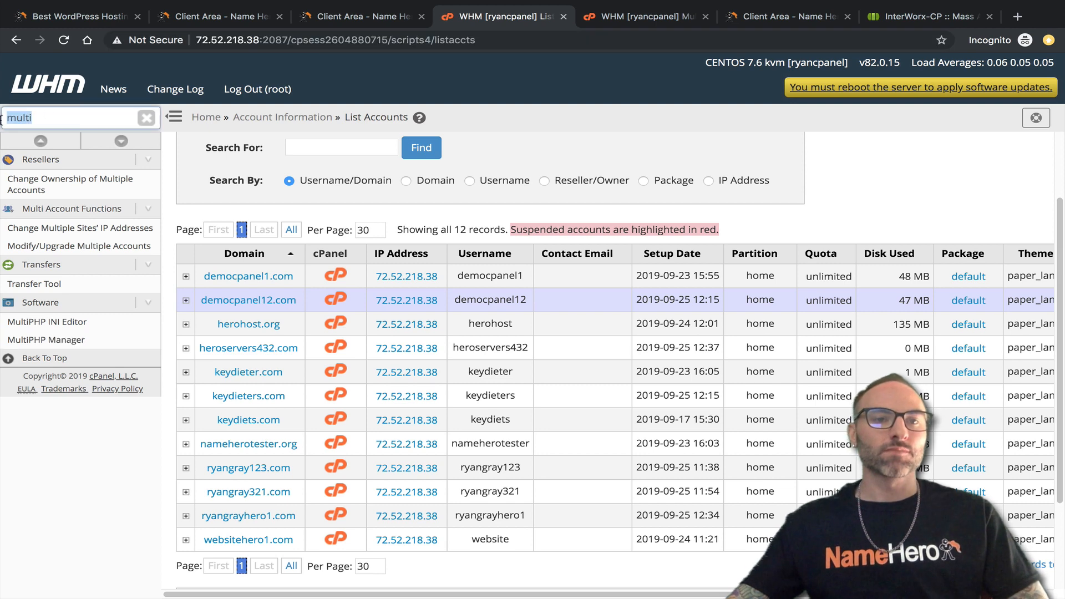
pyautogui.write('fir')
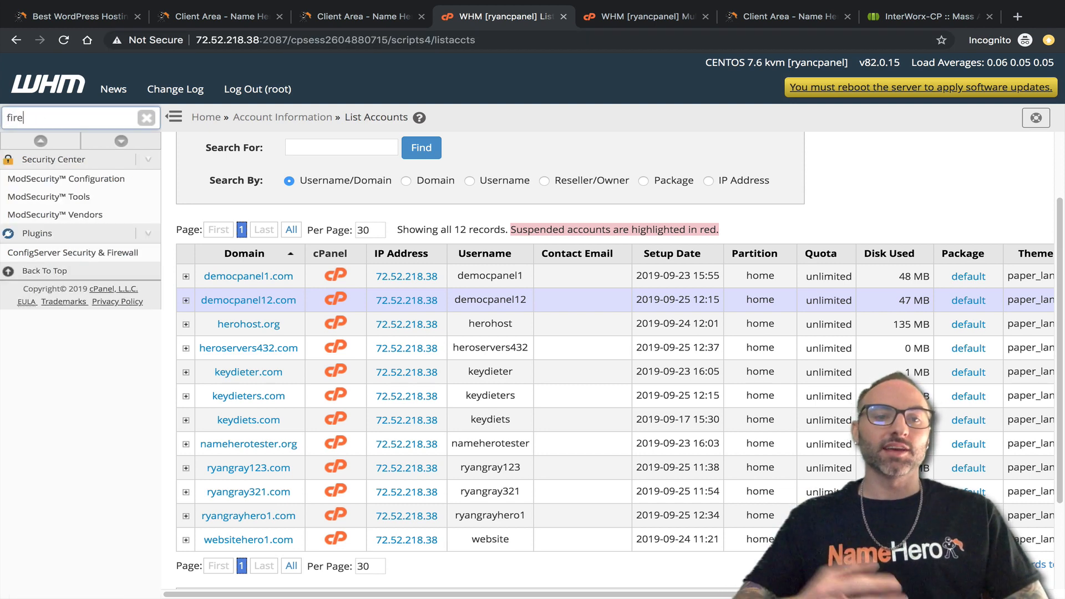
pyautogui.write('e')
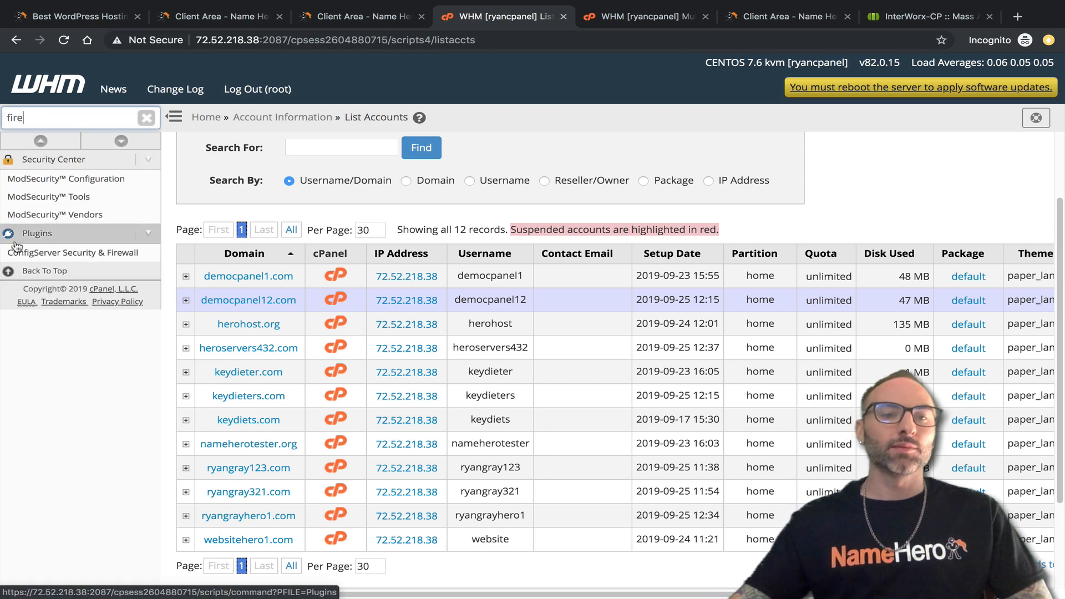
pyautogui.click(27, 253)
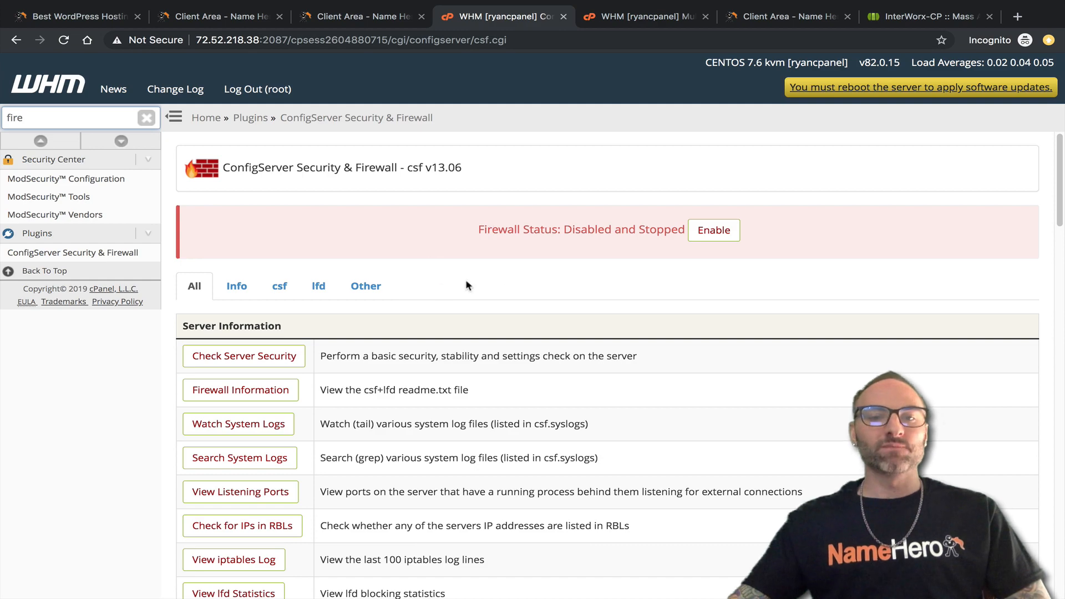
# Find the firewall status on the page, confirming Disabled and Stopped, then return to InterWorx.
pyautogui.scroll(-15, 467, 285)
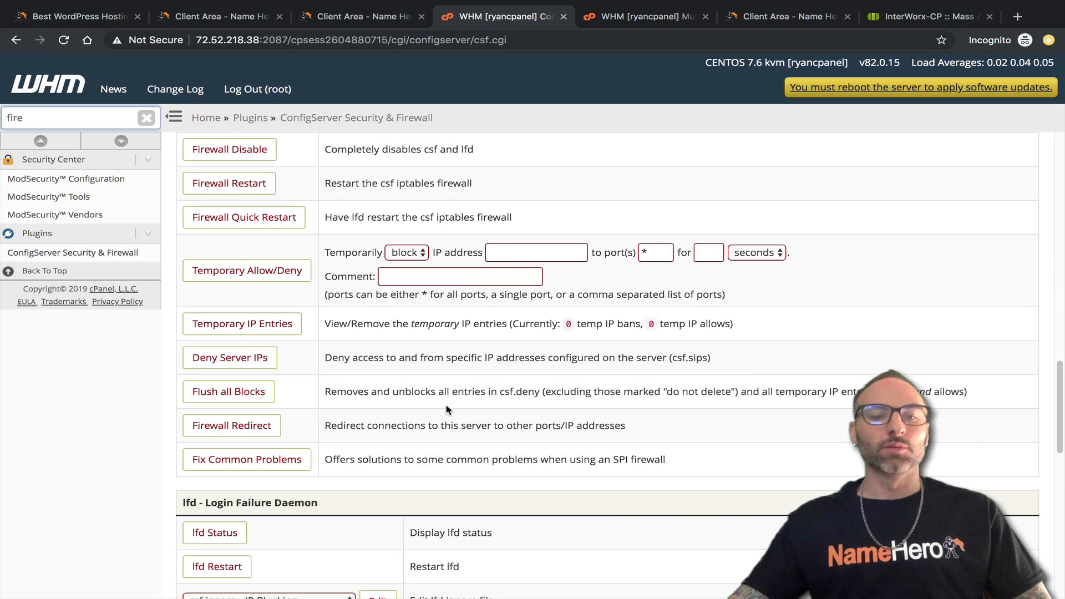
pyautogui.scroll(-10, 433, 438)
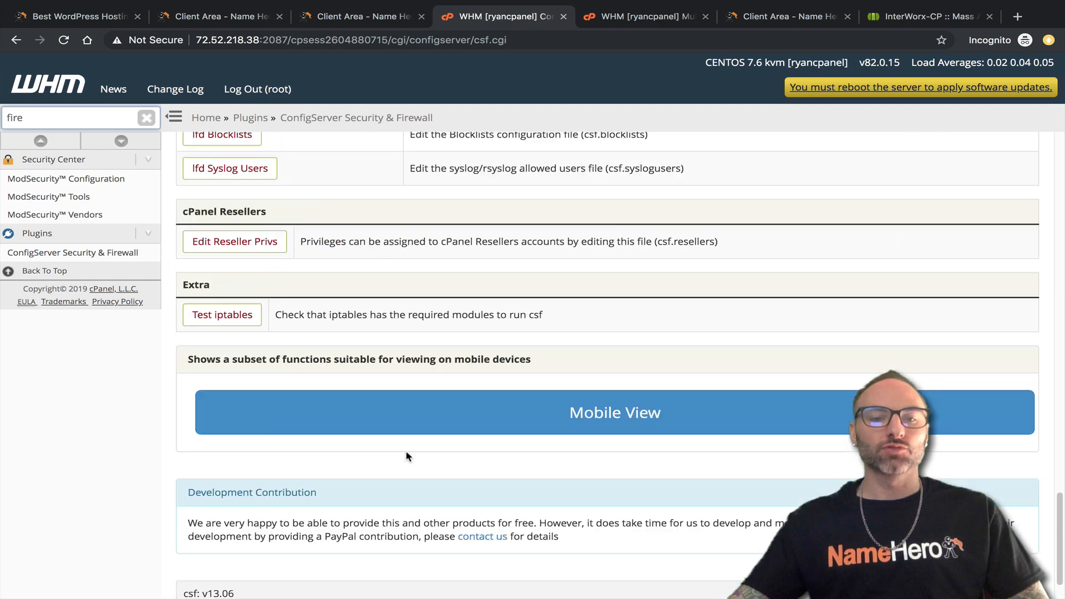
pyautogui.scroll(4, 408, 456)
pyautogui.hotkey('ctrl', 'f')
pyautogui.write('disab')
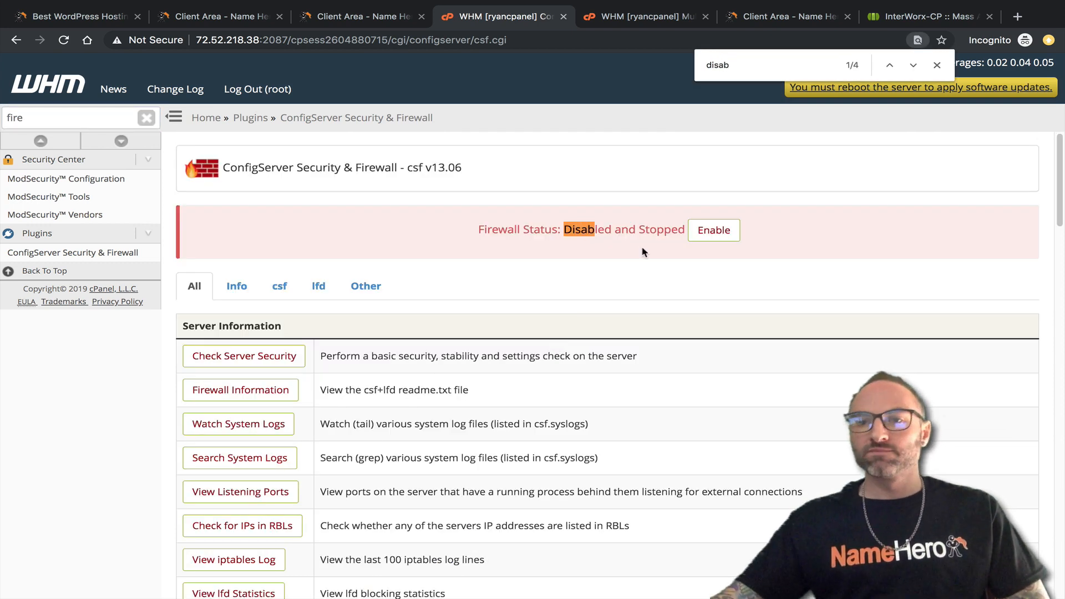
pyautogui.click(915, 68)
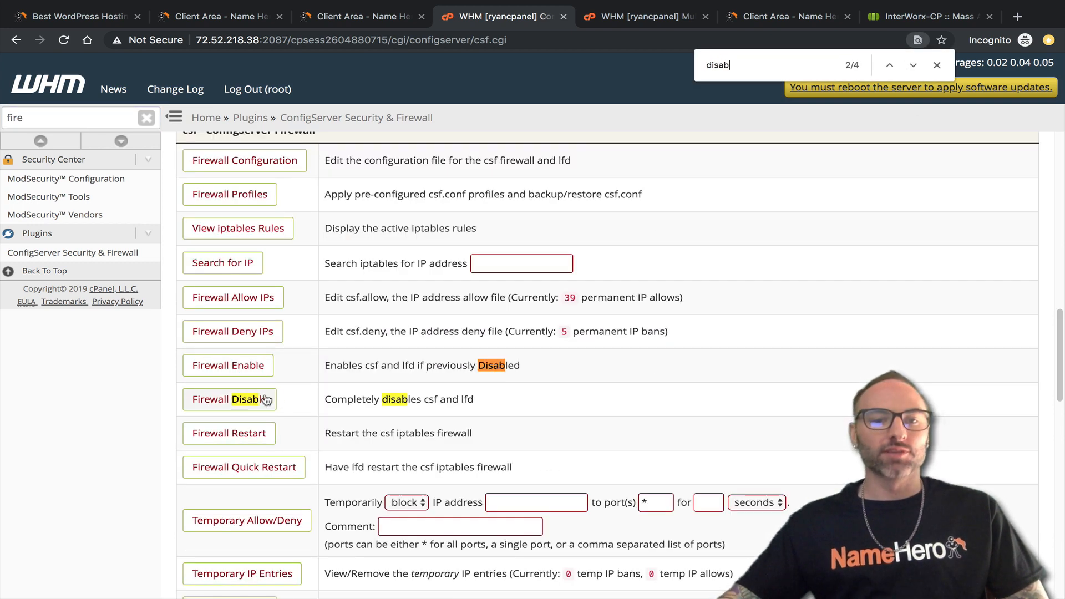
pyautogui.scroll(20, 268, 381)
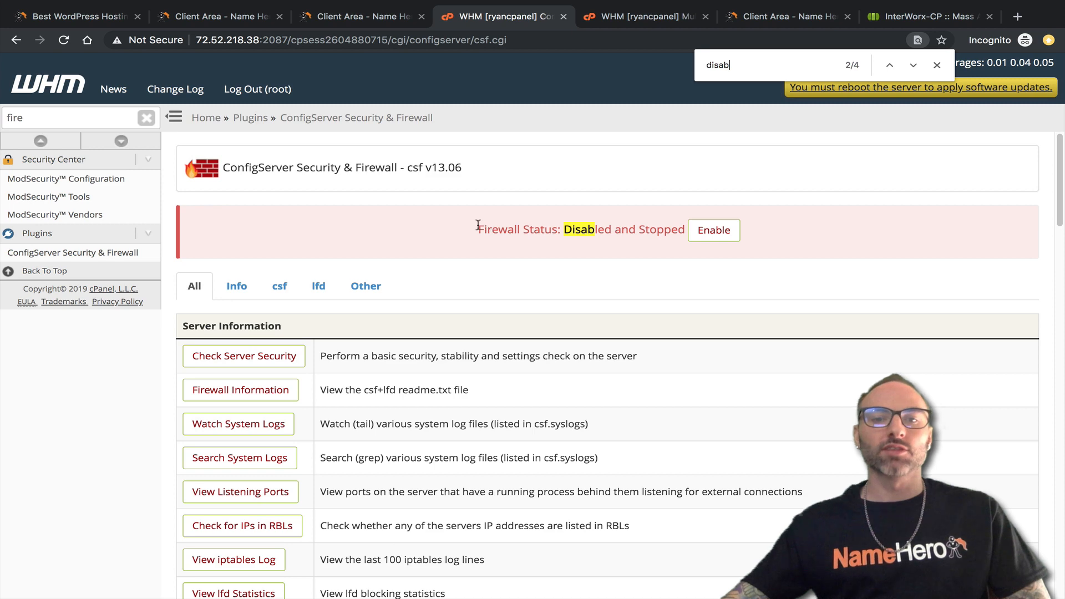
pyautogui.moveTo(478, 225); pyautogui.dragTo(678, 229)
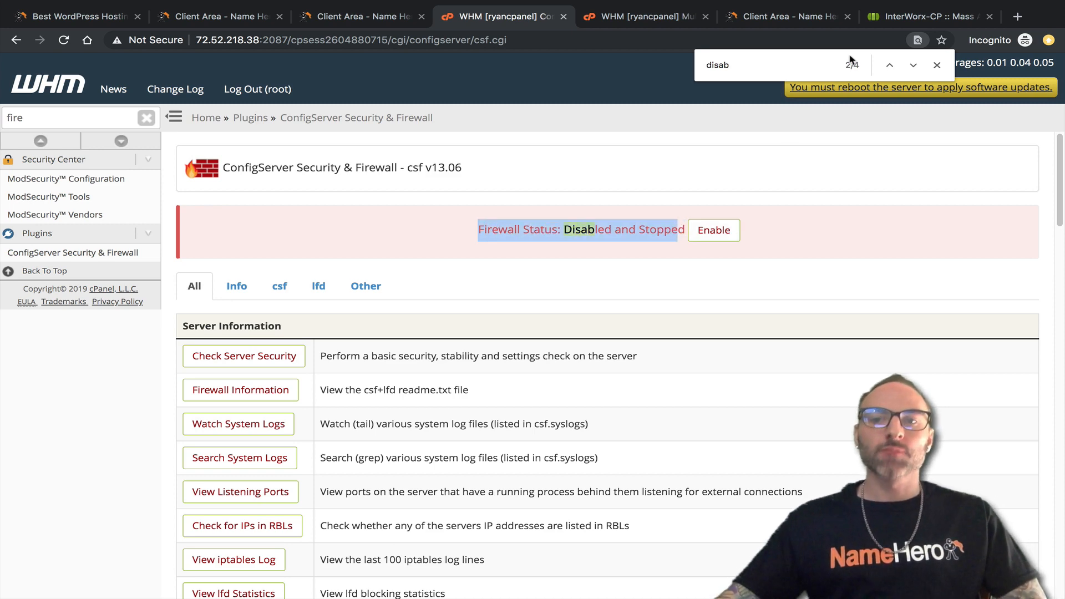
pyautogui.click(880, 17)
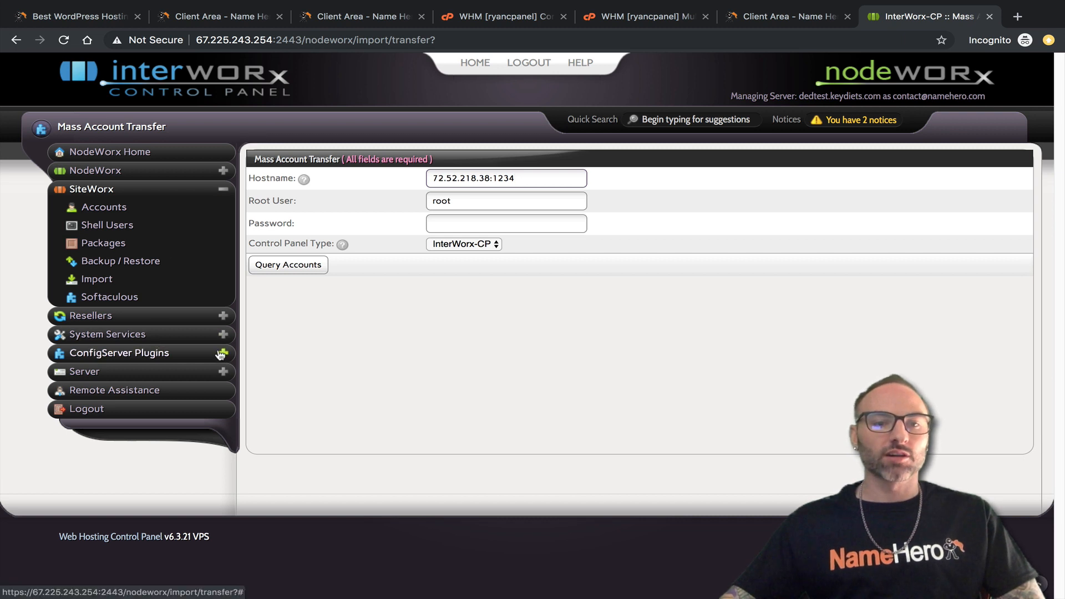
# Open NodeWorx's ConfigServer Security & Firewall in a new tab, confirm Enabled and Running, then close it.
pyautogui.click(187, 353)
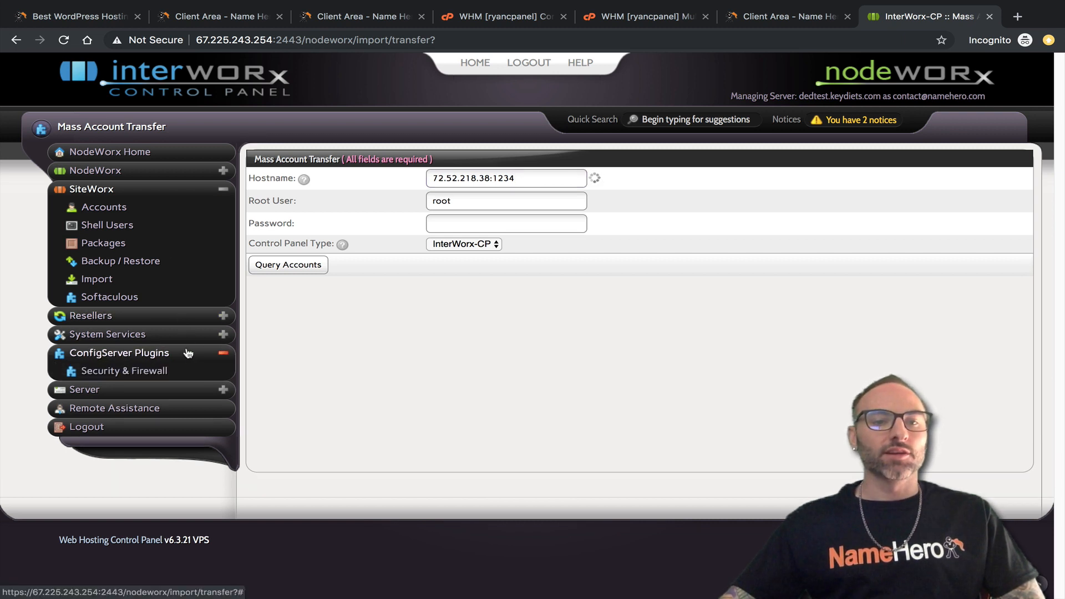
pyautogui.keyDown('super'); pyautogui.click(137, 371); pyautogui.keyUp('super')
pyautogui.click(910, 18)
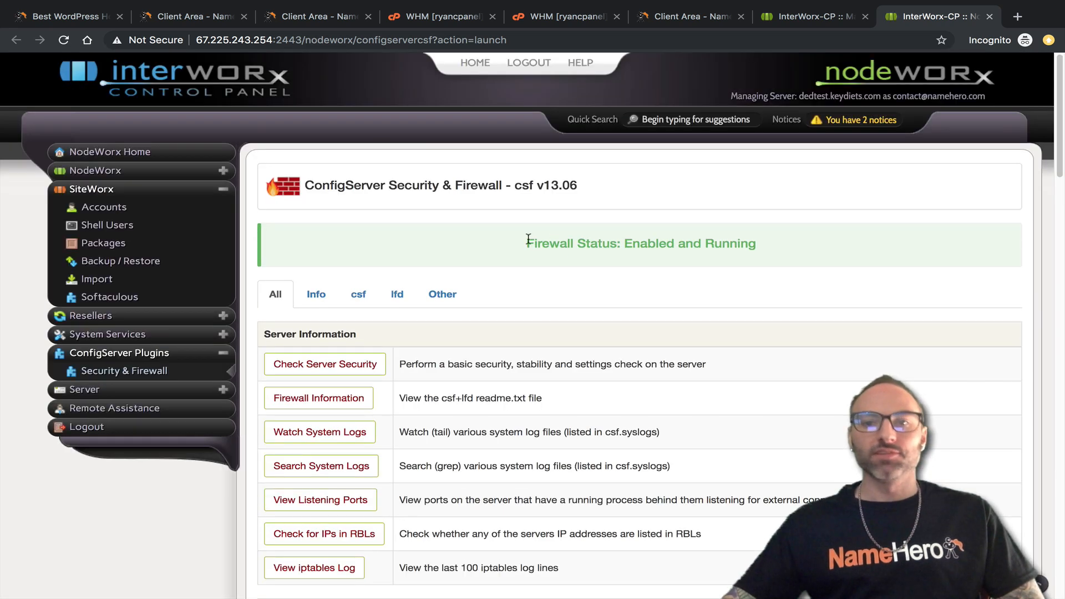
pyautogui.scroll(-5, 526, 320)
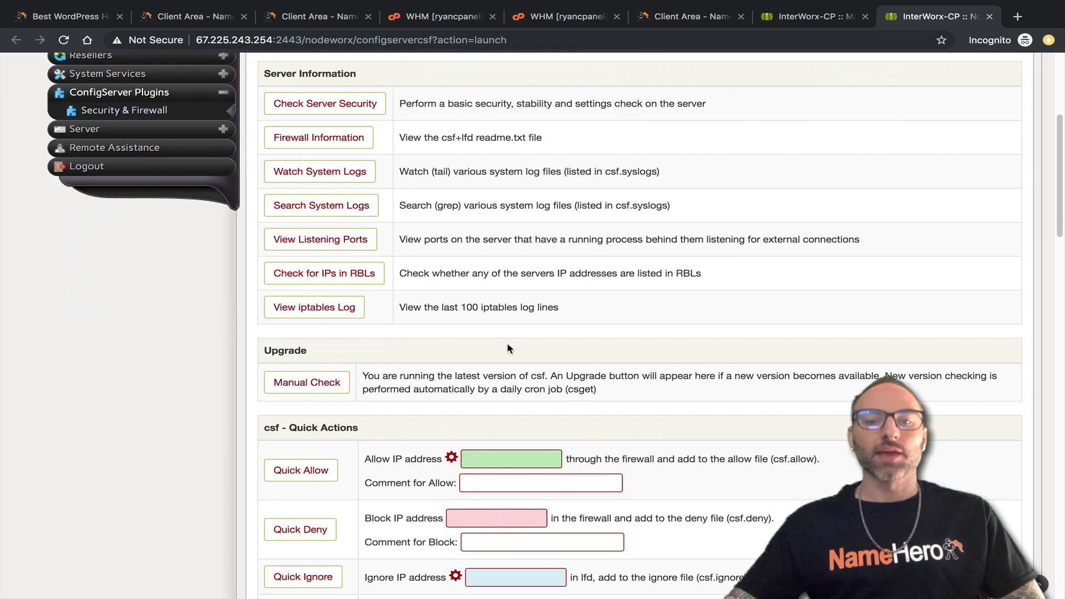
pyautogui.scroll(-15, 509, 349)
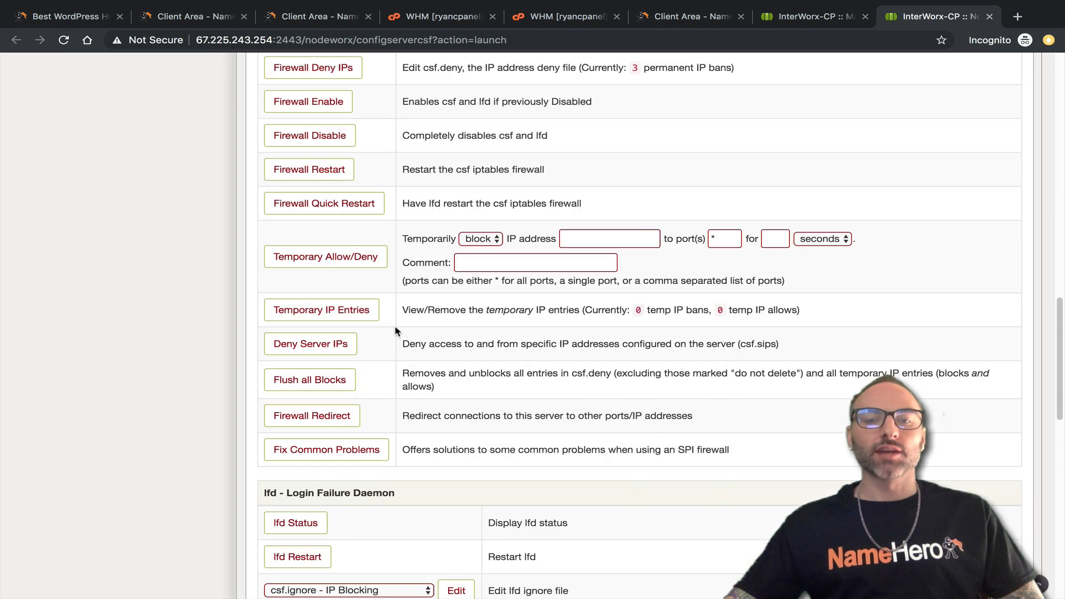
pyautogui.scroll(-5, 438, 361)
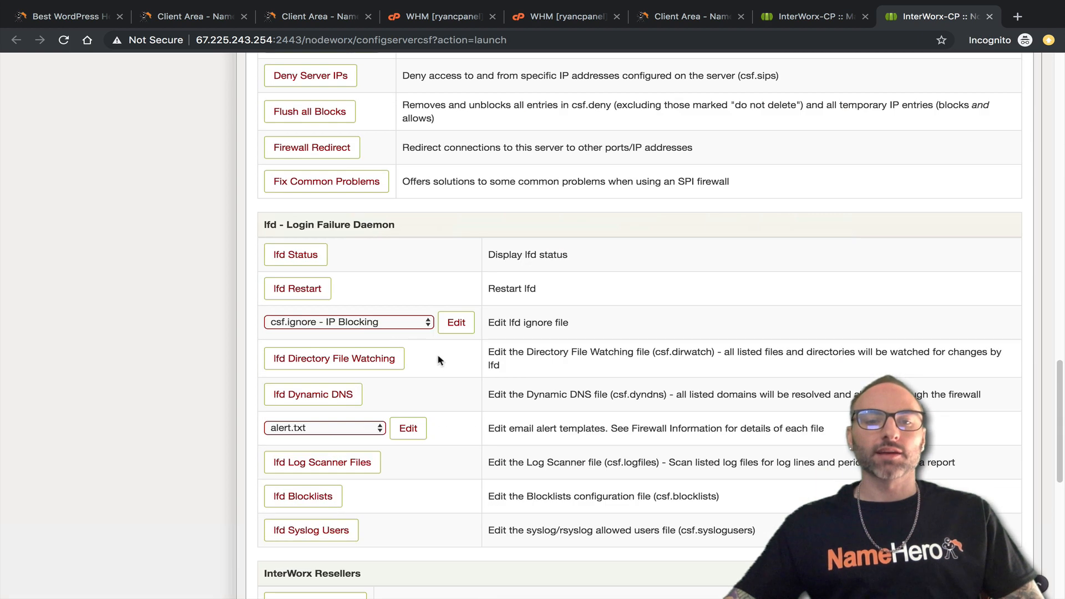
pyautogui.click(990, 16)
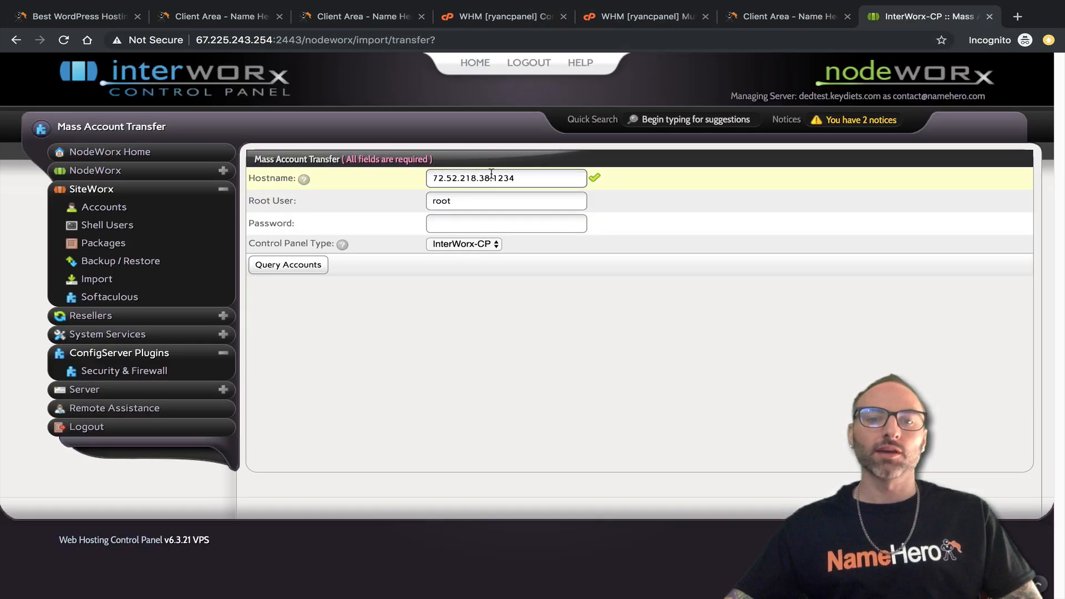
# Delete ':1234' so Hostname reads 72.52.218.38, confirm root user, and move to Password.
pyautogui.moveTo(502, 177); pyautogui.dragTo(526, 179)
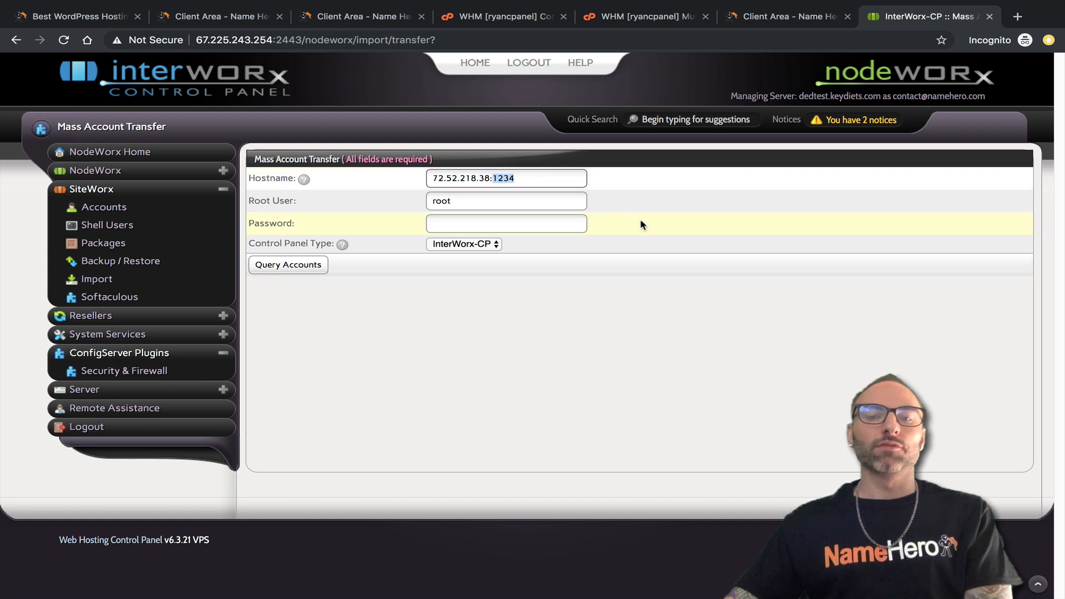
pyautogui.press('BackSpace')
pyautogui.press('BackSpace')
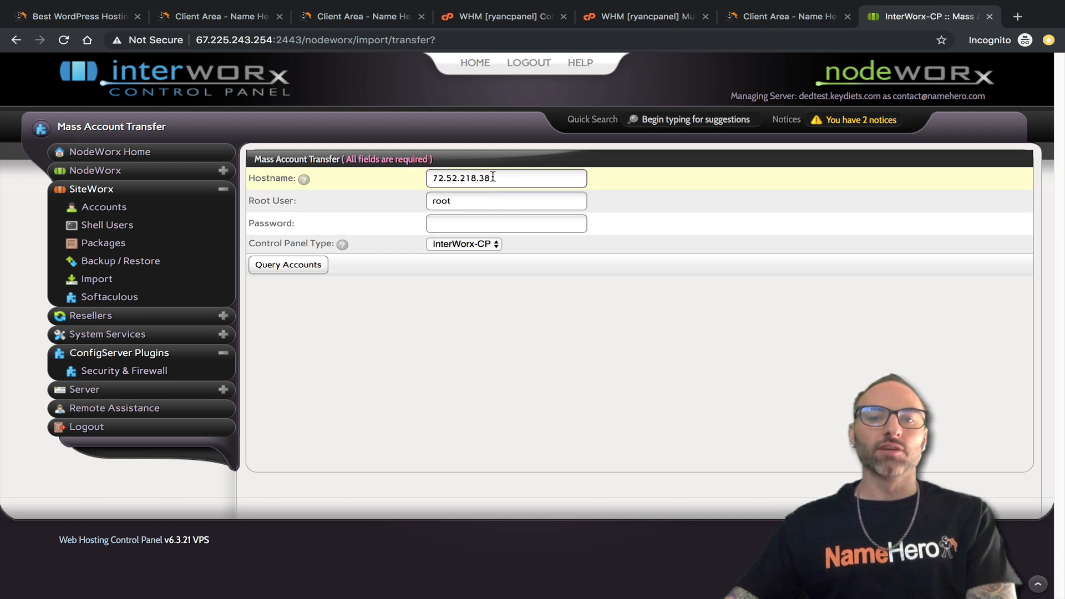
pyautogui.moveTo(494, 178); pyautogui.dragTo(419, 179)
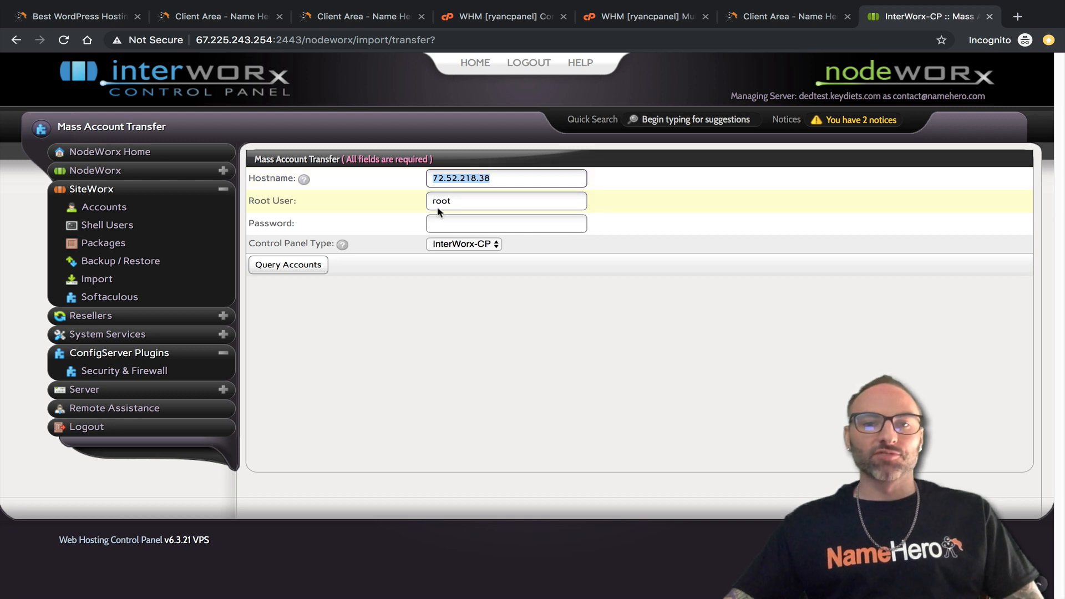
pyautogui.click(486, 200)
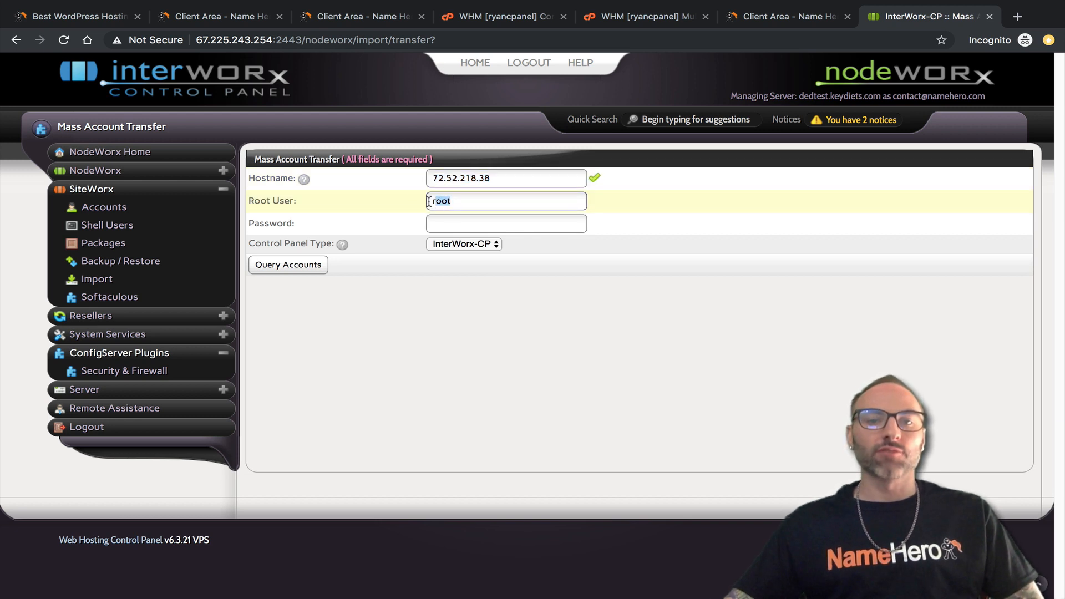
pyautogui.click(480, 201)
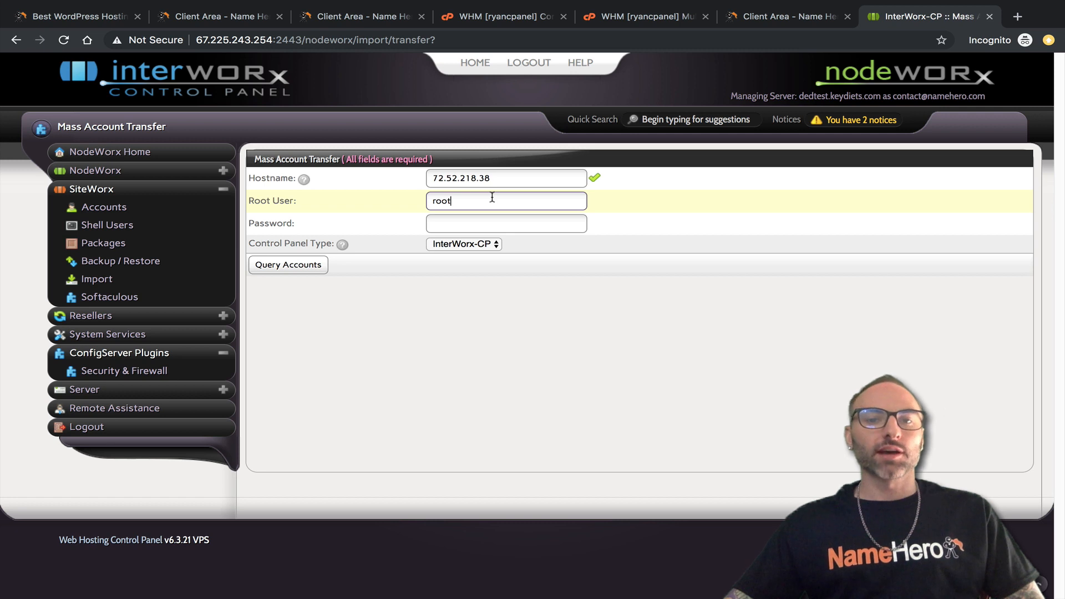
pyautogui.moveTo(469, 198); pyautogui.dragTo(419, 207)
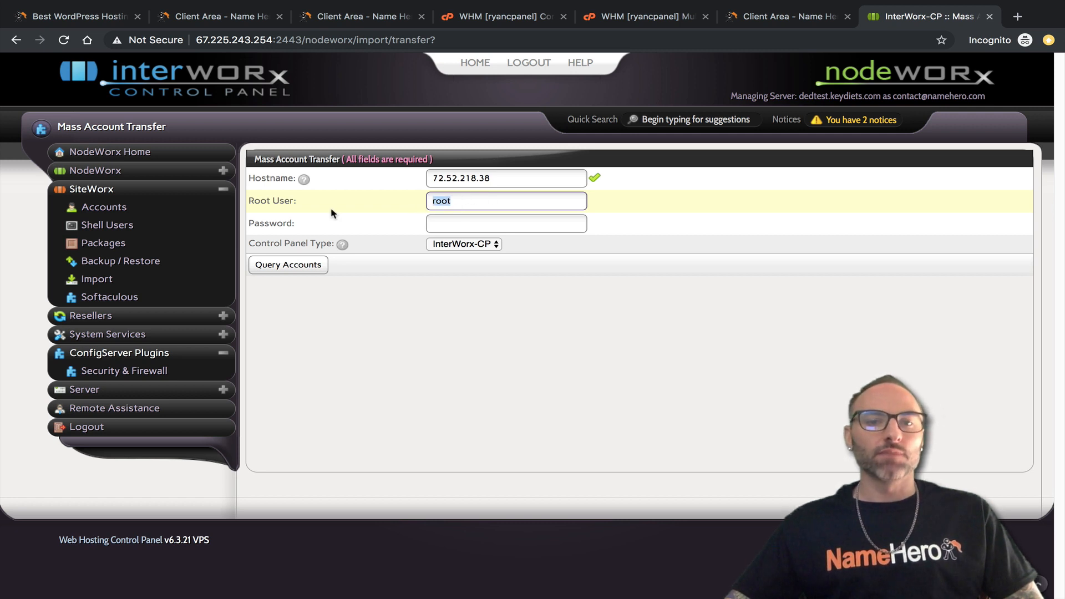
pyautogui.click(456, 204)
pyautogui.click(481, 223)
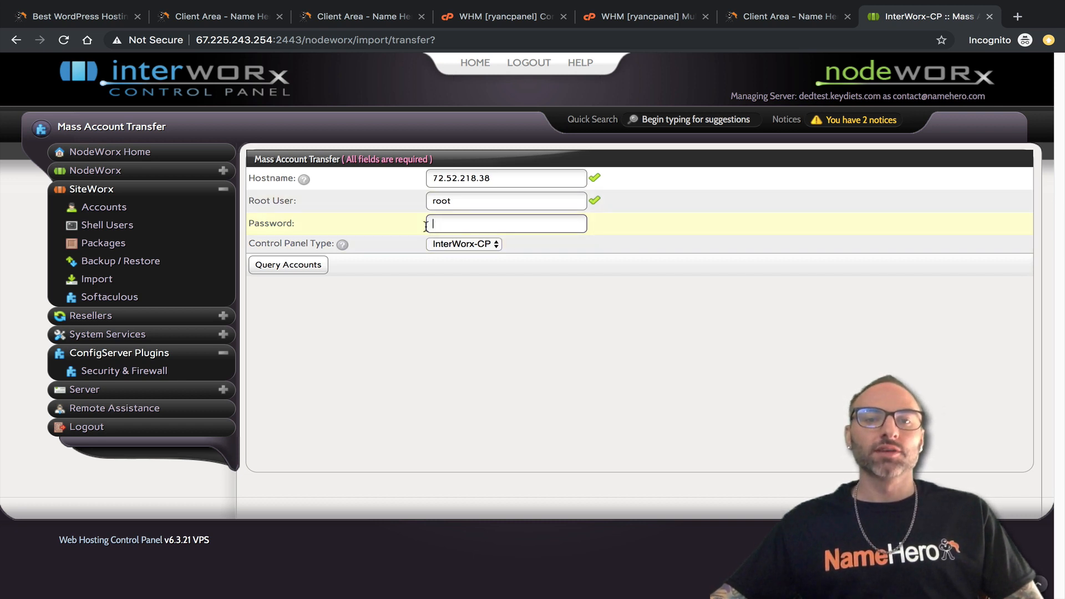
pyautogui.click(321, 22)
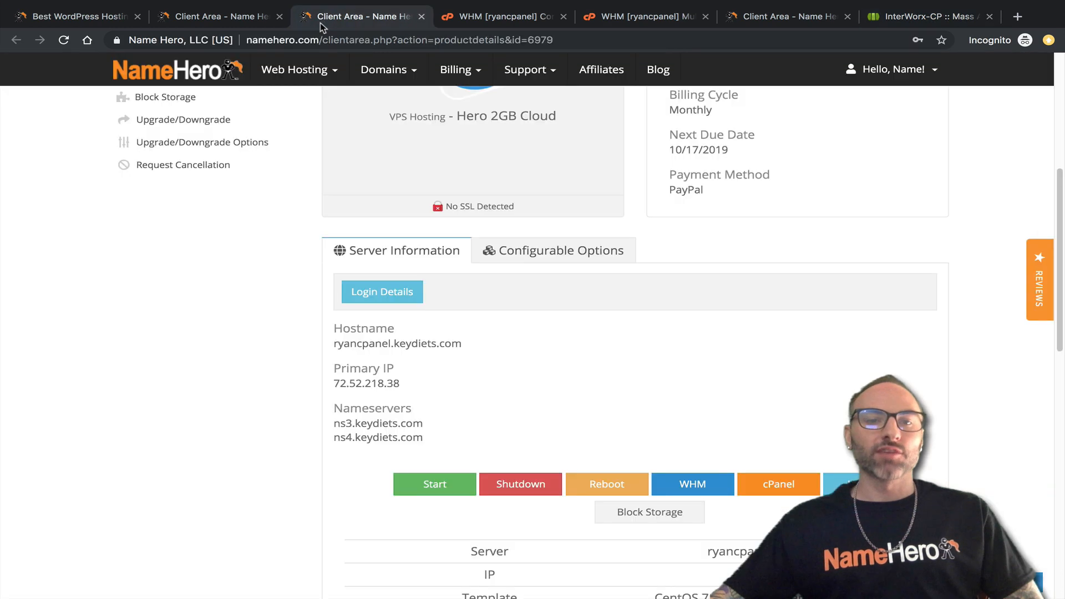
pyautogui.click(383, 294)
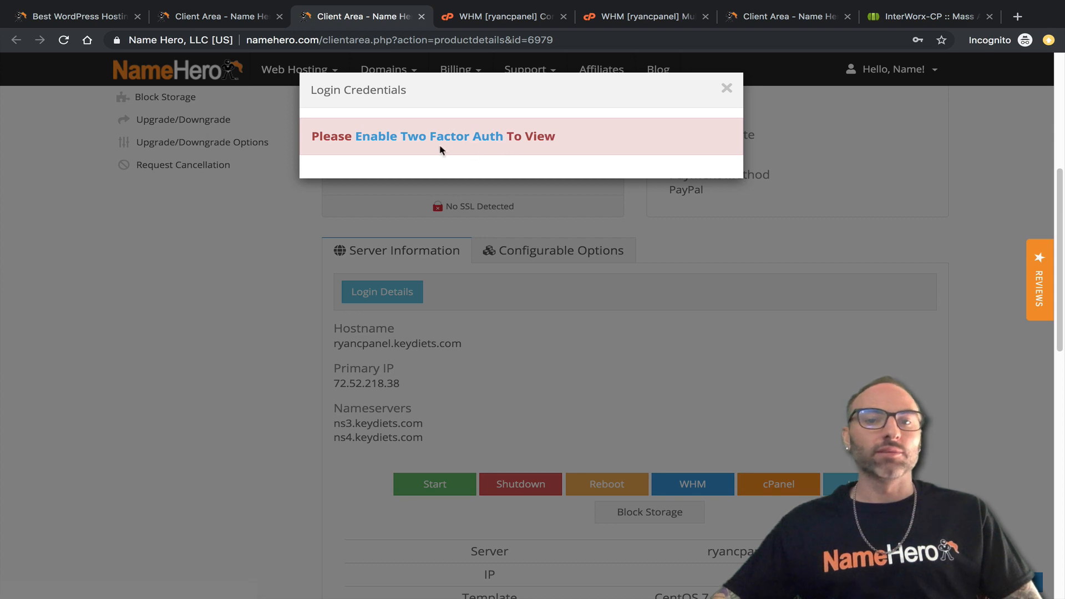
pyautogui.click(727, 88)
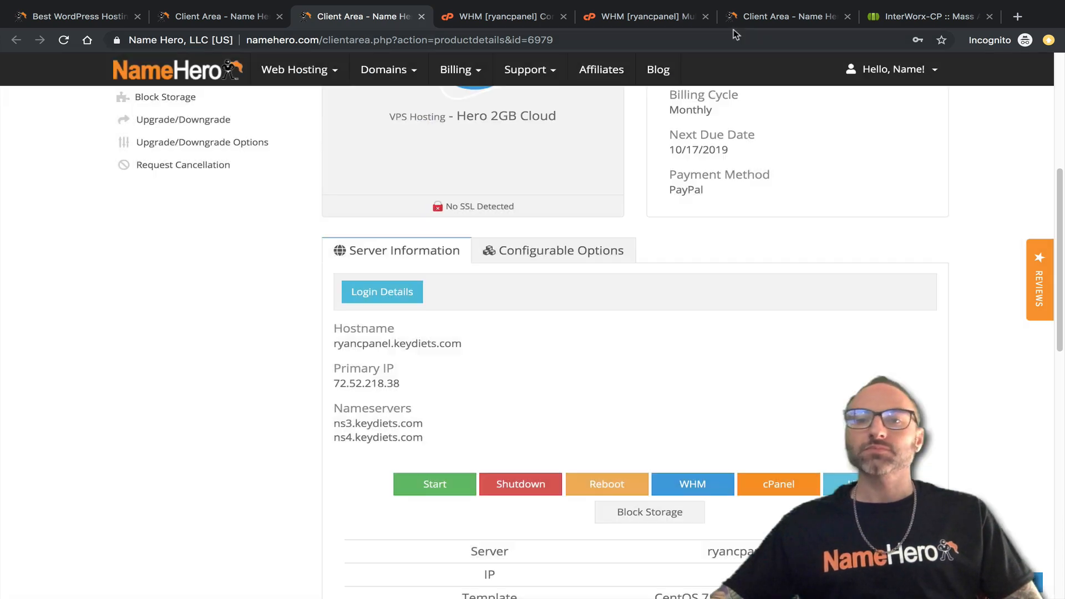
pyautogui.click(921, 16)
pyautogui.press('super+Tab')
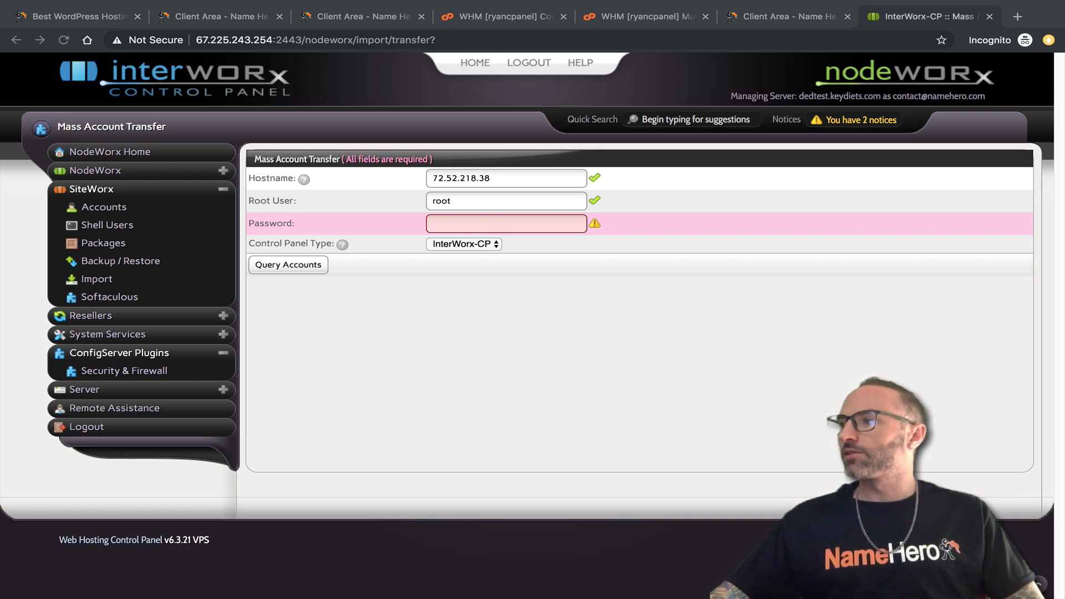
# Paste the root password and recheck the hostname and root user entries.
pyautogui.click(457, 223)
pyautogui.rightClick(457, 219)
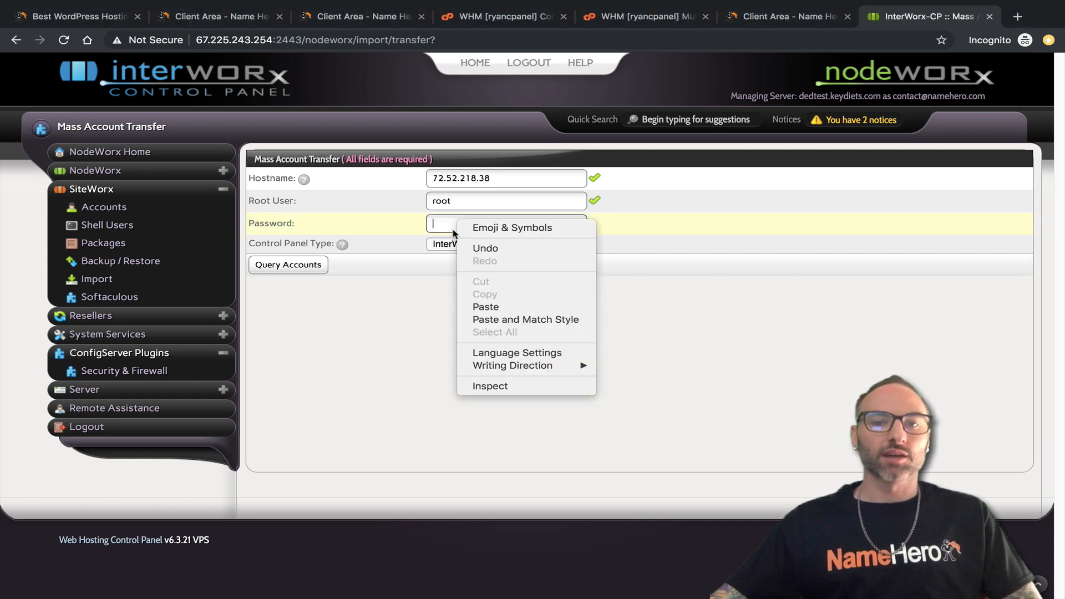
pyautogui.click(486, 307)
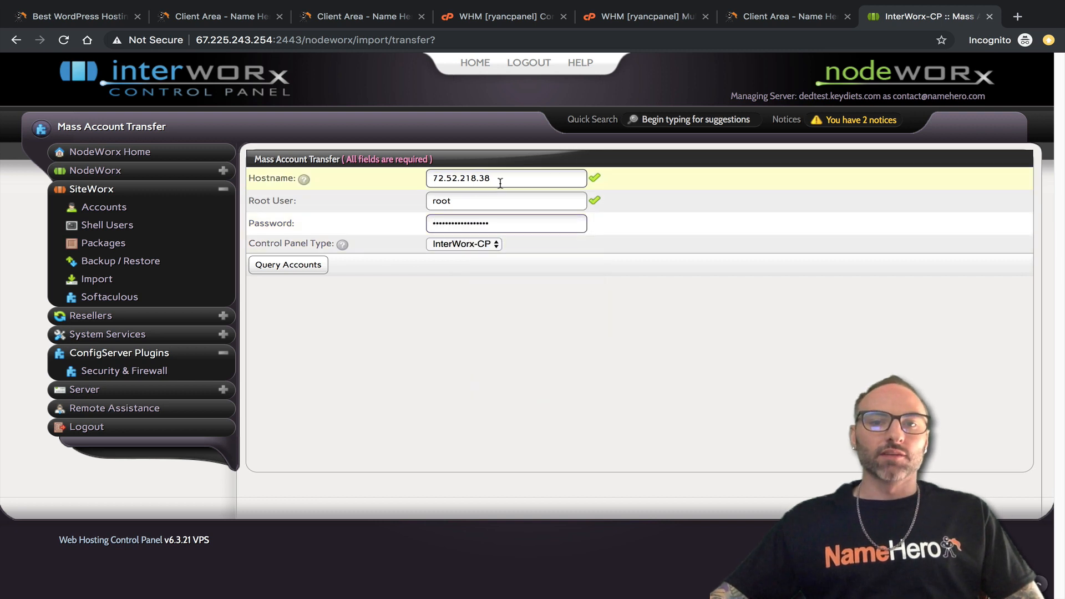
pyautogui.moveTo(499, 179); pyautogui.dragTo(316, 183)
pyautogui.moveTo(504, 179); pyautogui.dragTo(392, 174)
pyautogui.moveTo(456, 201); pyautogui.dragTo(424, 202)
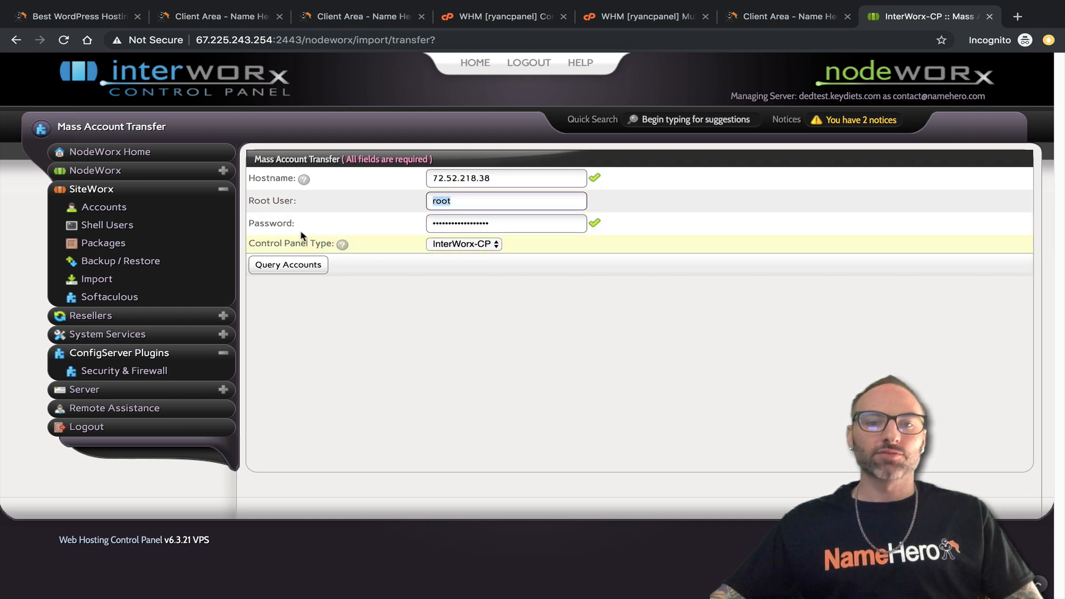
# Set Control Panel Type to cPanel and query the source server's accounts.
pyautogui.click(464, 245)
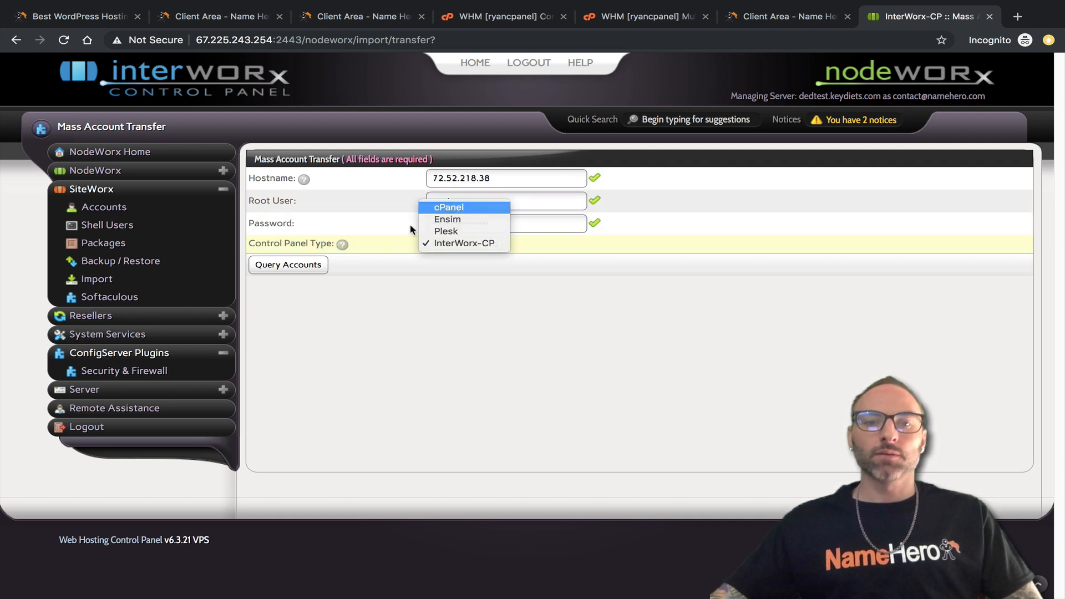
pyautogui.press('Return')
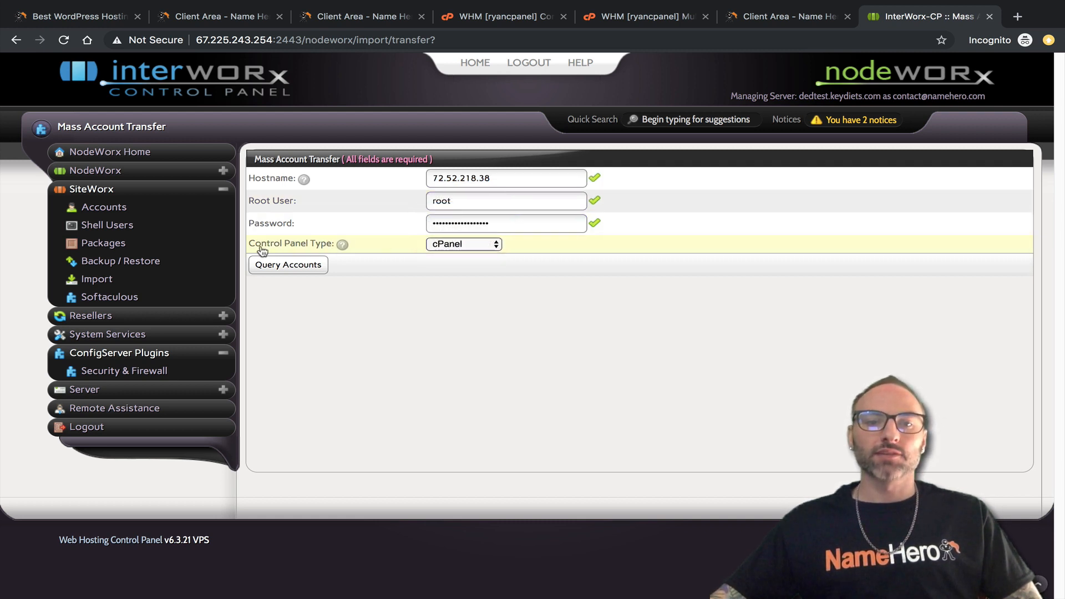
pyautogui.click(309, 266)
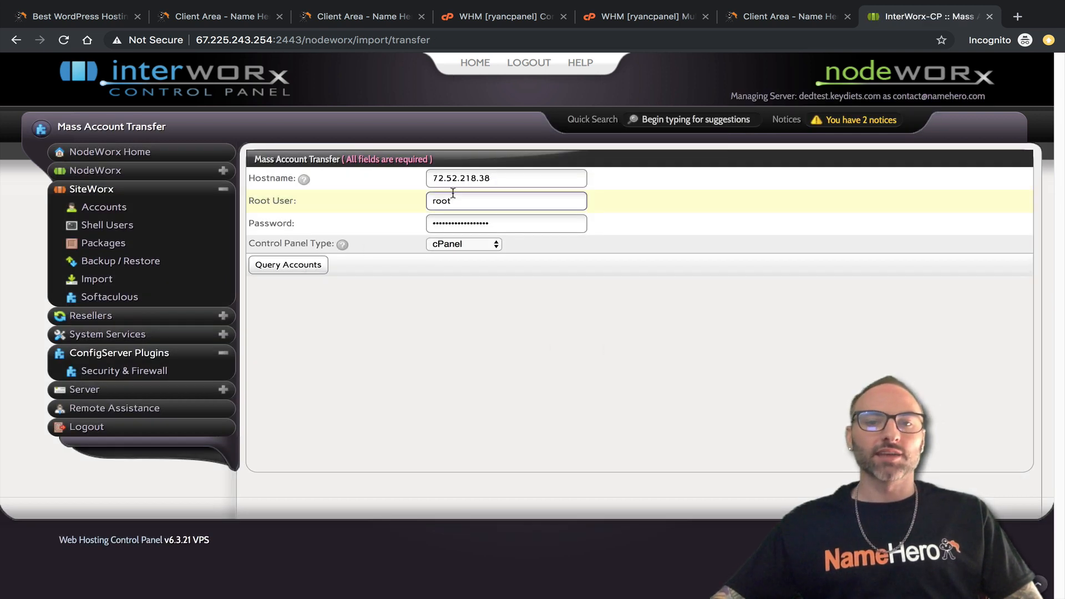
# Submit the query to list 11 importable accounts, then bring WHM's firewall page forward.
pyautogui.click(289, 265)
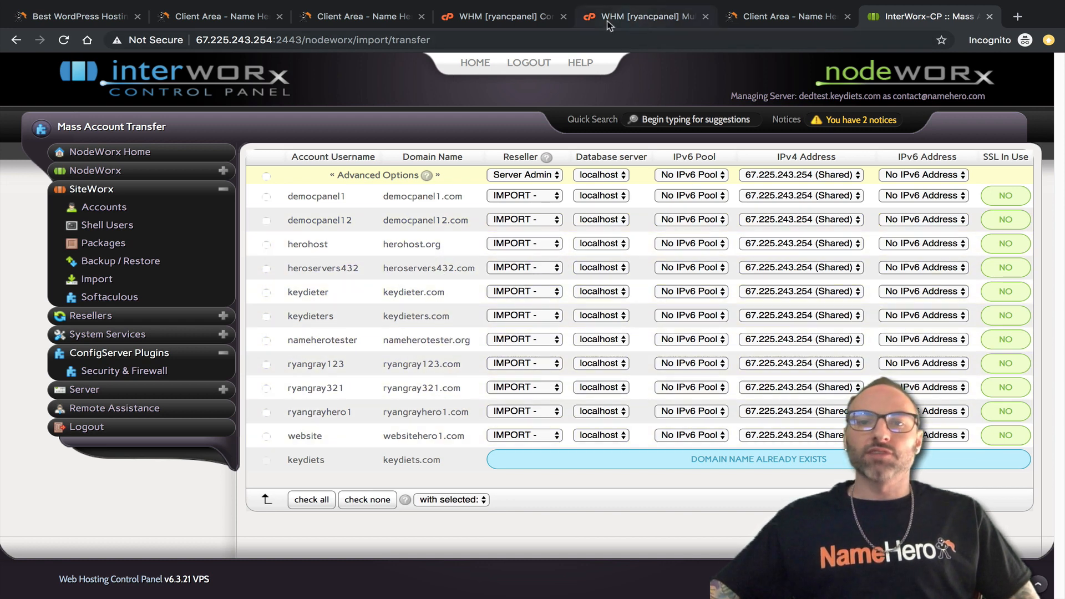
pyautogui.moveTo(484, 22); pyautogui.dragTo(643, 22)
# Search 'list' in WHM, review all 12 accounts in List Accounts, then return to InterWorx.
pyautogui.click(146, 118)
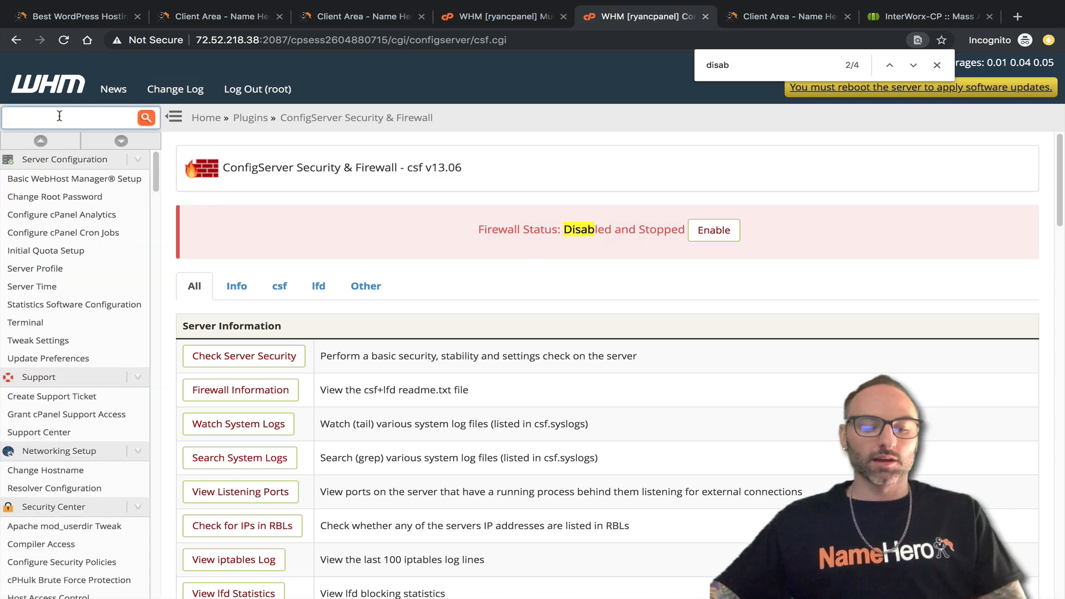
pyautogui.write('list')
pyautogui.click(35, 216)
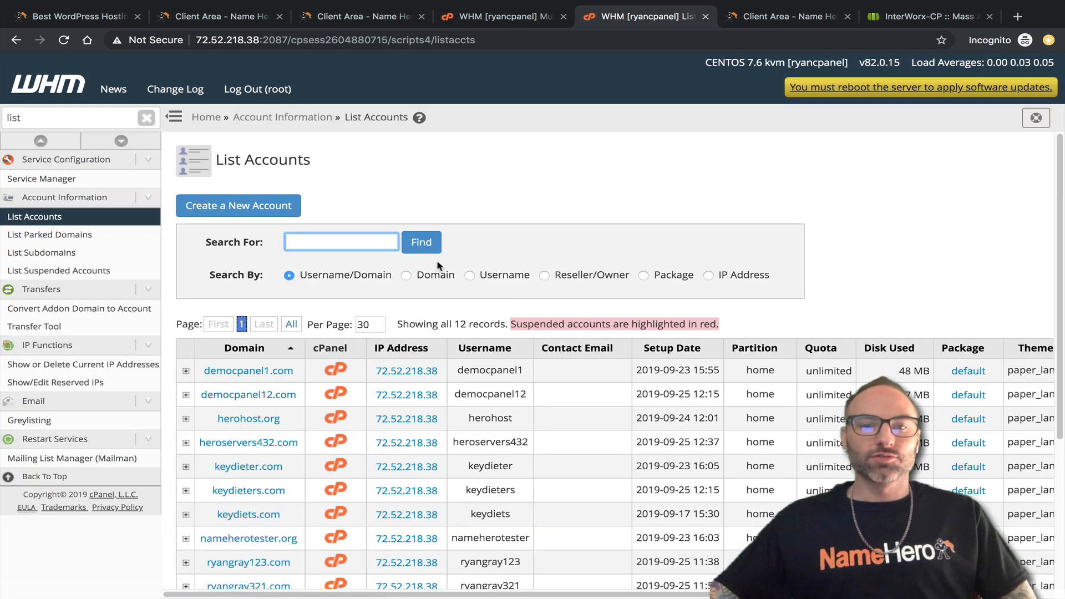
pyautogui.scroll(-3, 450, 297)
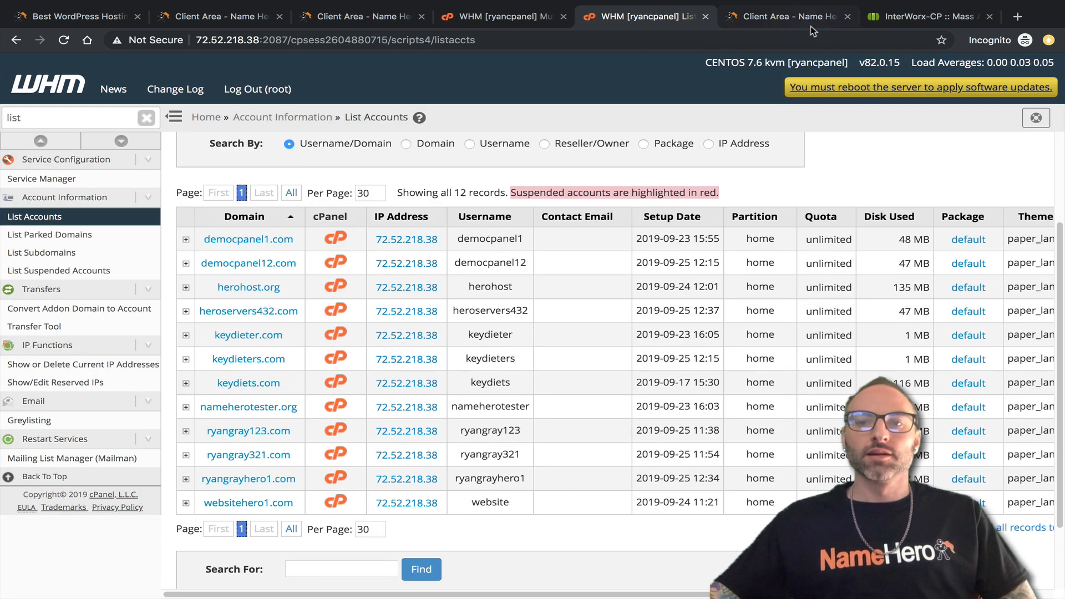
pyautogui.click(898, 18)
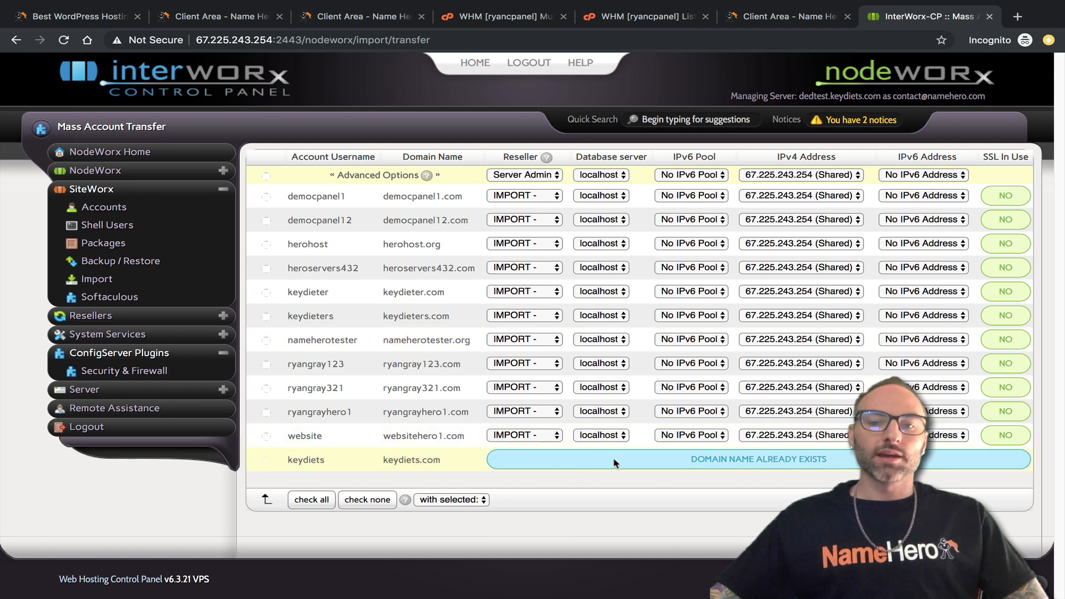
pyautogui.moveTo(441, 462); pyautogui.dragTo(381, 469)
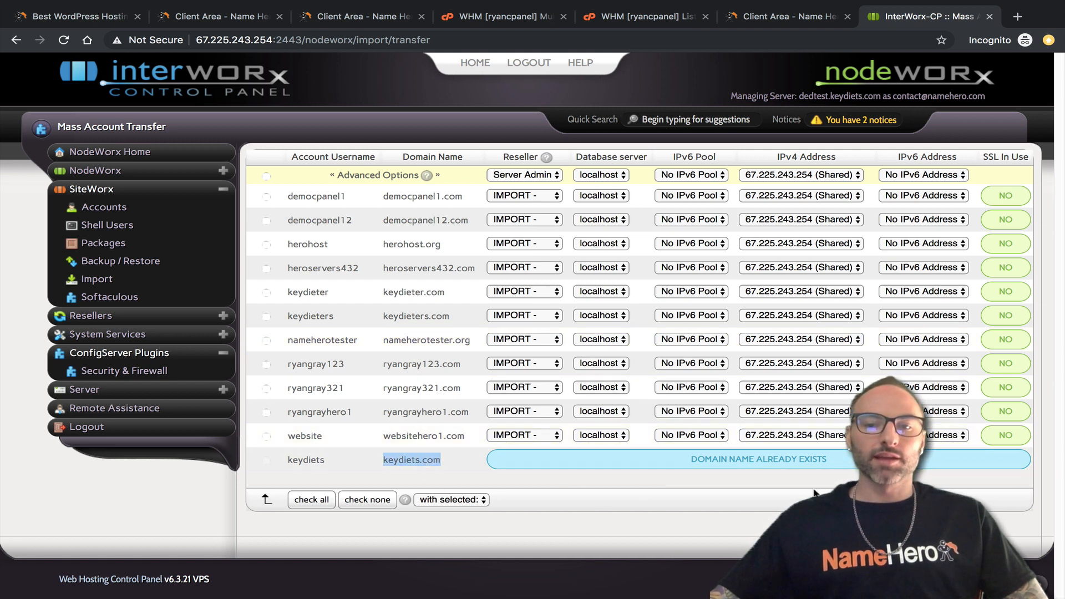
pyautogui.click(607, 471)
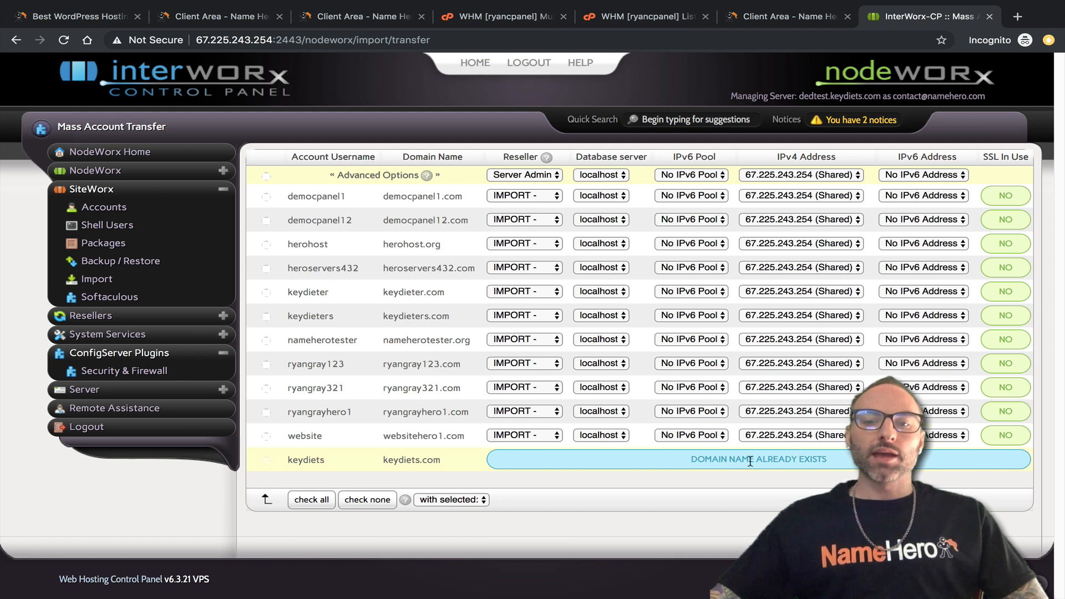
pyautogui.tripleClick(697, 459)
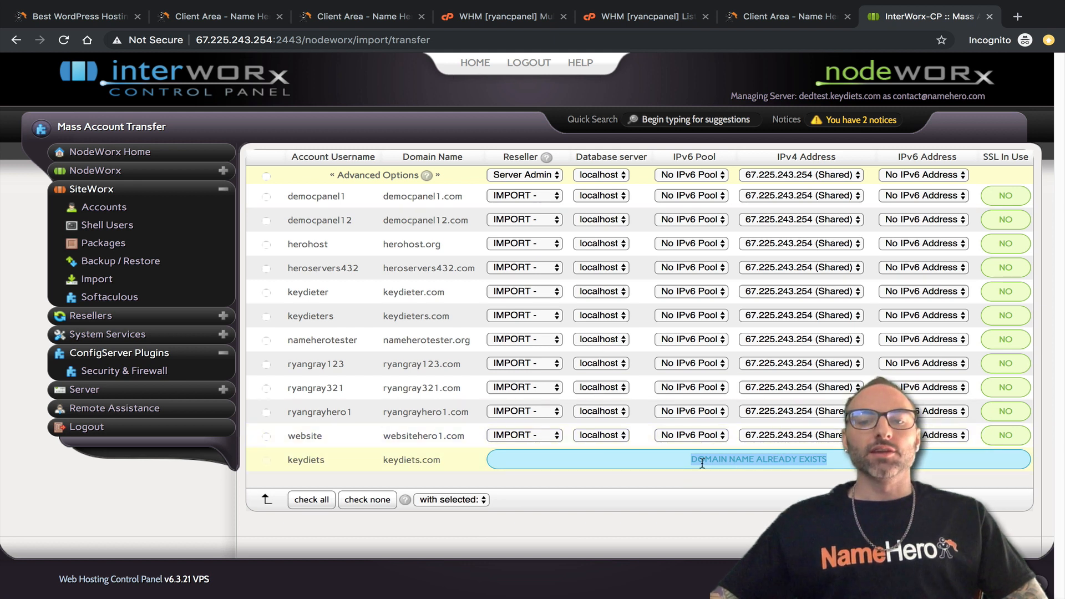
pyautogui.moveTo(693, 461)
pyautogui.mouseDown()
pyautogui.moveTo(795, 455)
pyautogui.moveTo(693, 462)
pyautogui.mouseUp()
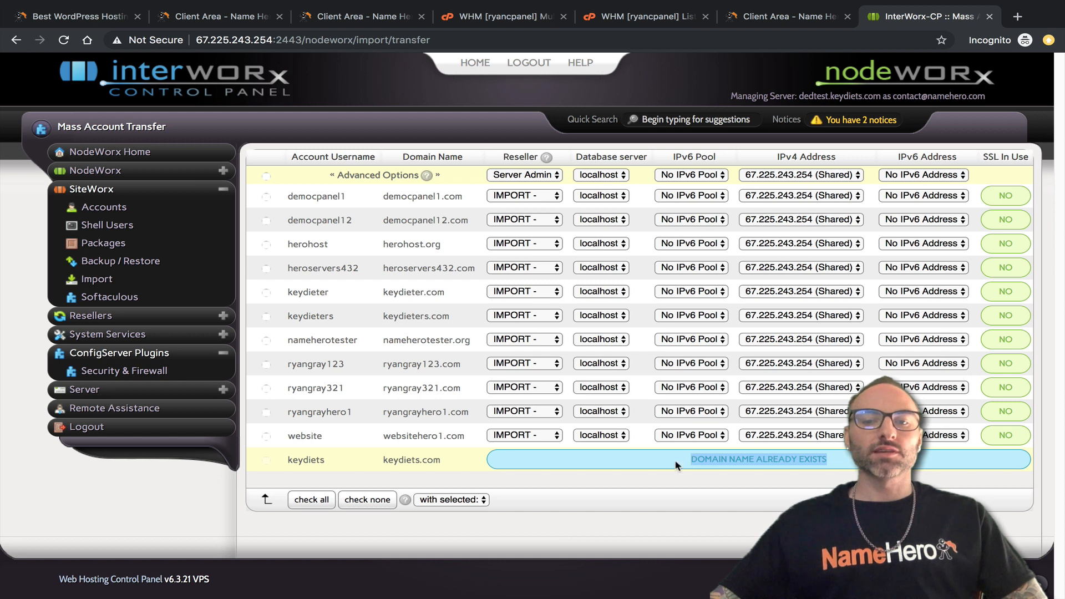
pyautogui.moveTo(444, 460); pyautogui.dragTo(382, 465)
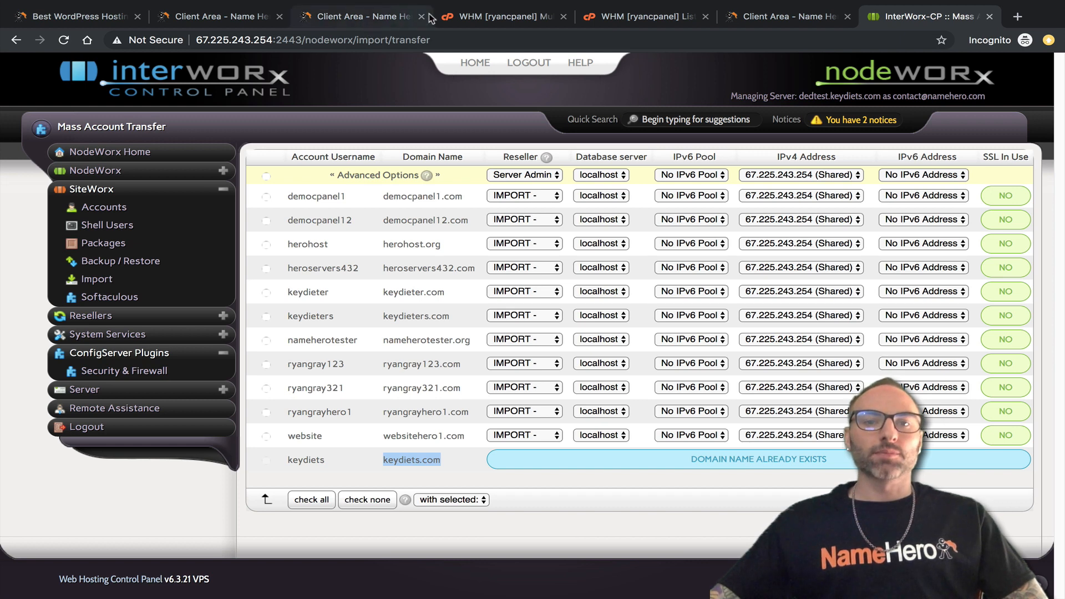
pyautogui.click(771, 18)
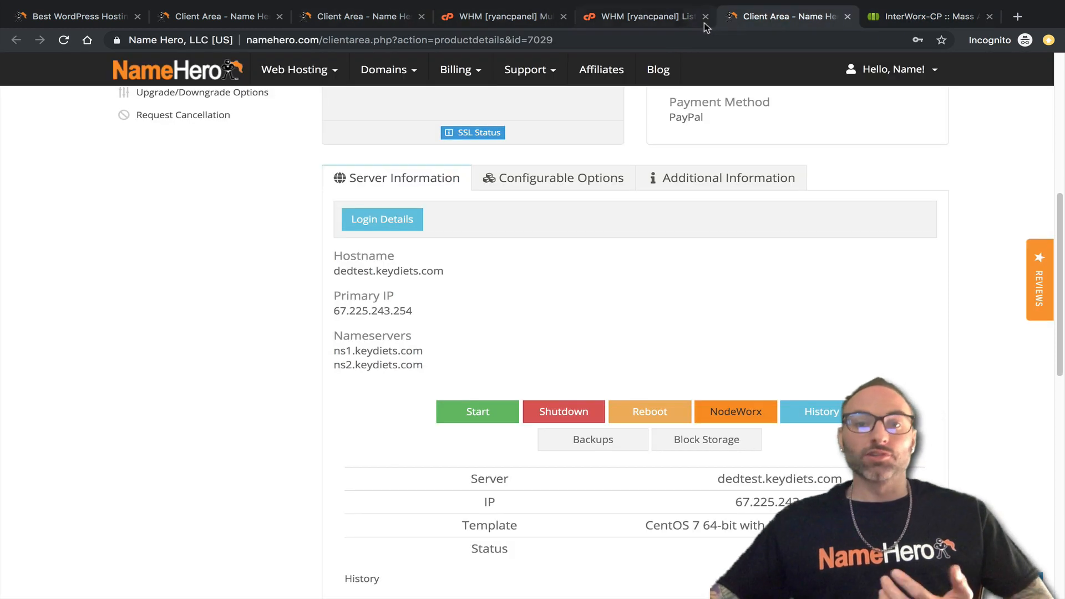
pyautogui.click(681, 20)
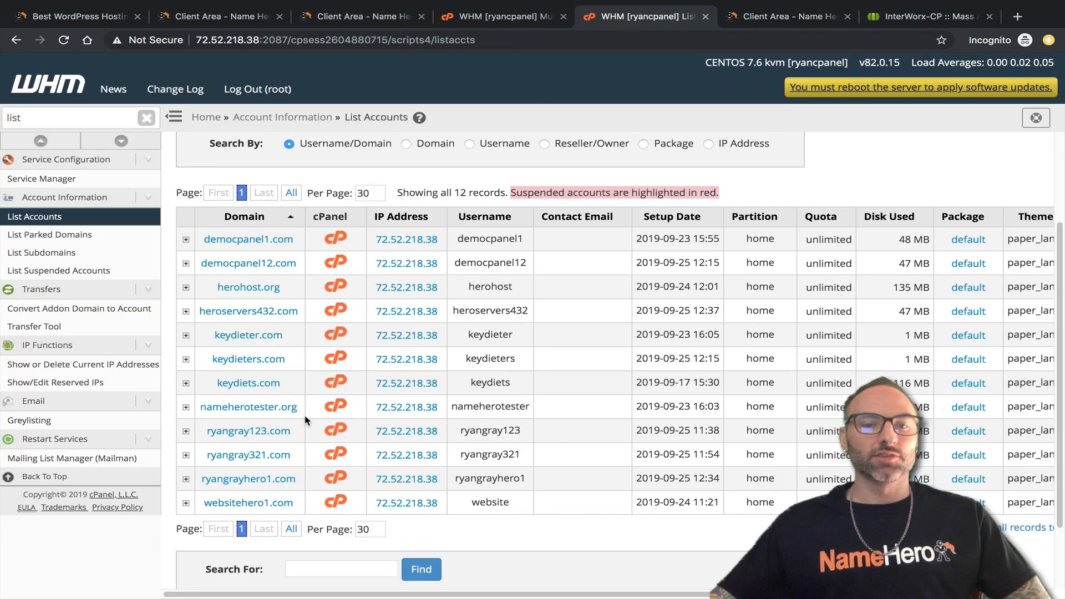
pyautogui.moveTo(522, 387); pyautogui.dragTo(224, 387)
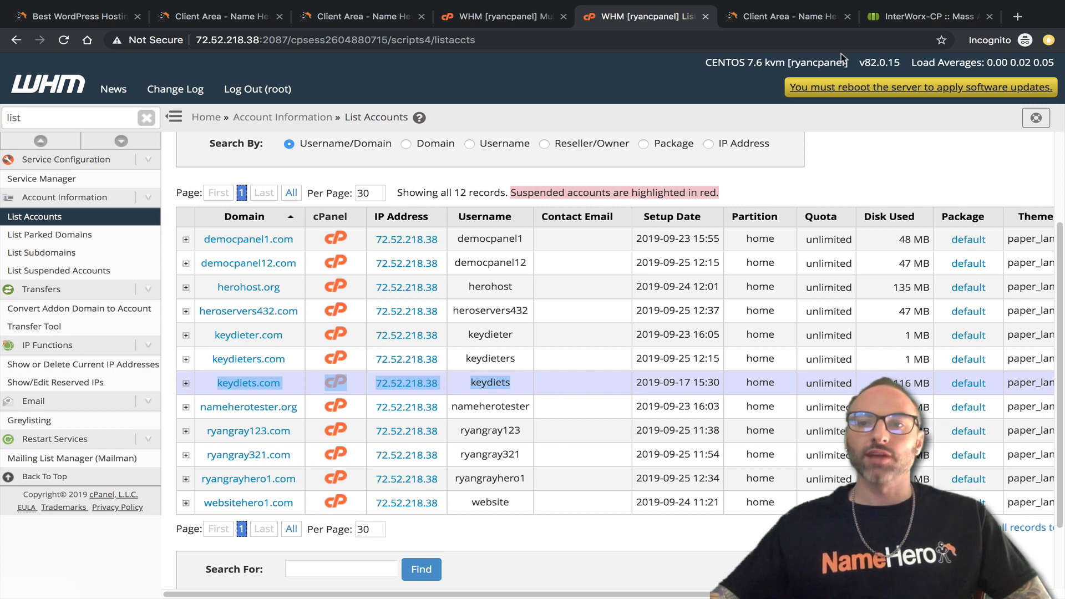
pyautogui.click(916, 17)
pyautogui.click(657, 509)
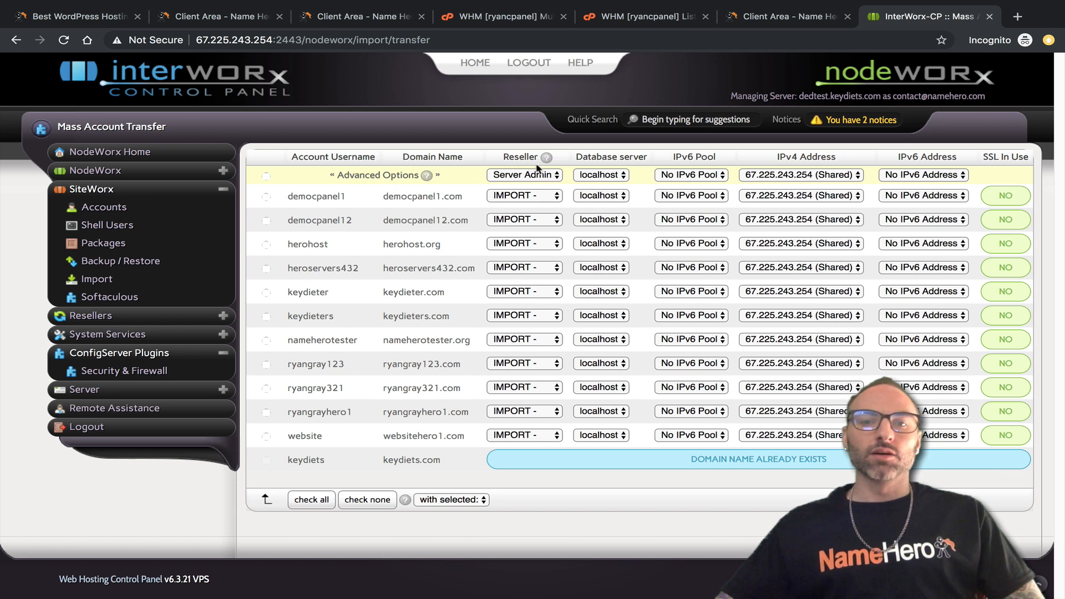
# Leave the default reseller as Server Admin and democpanel1's reseller as IMPORT -.
pyautogui.click(511, 178)
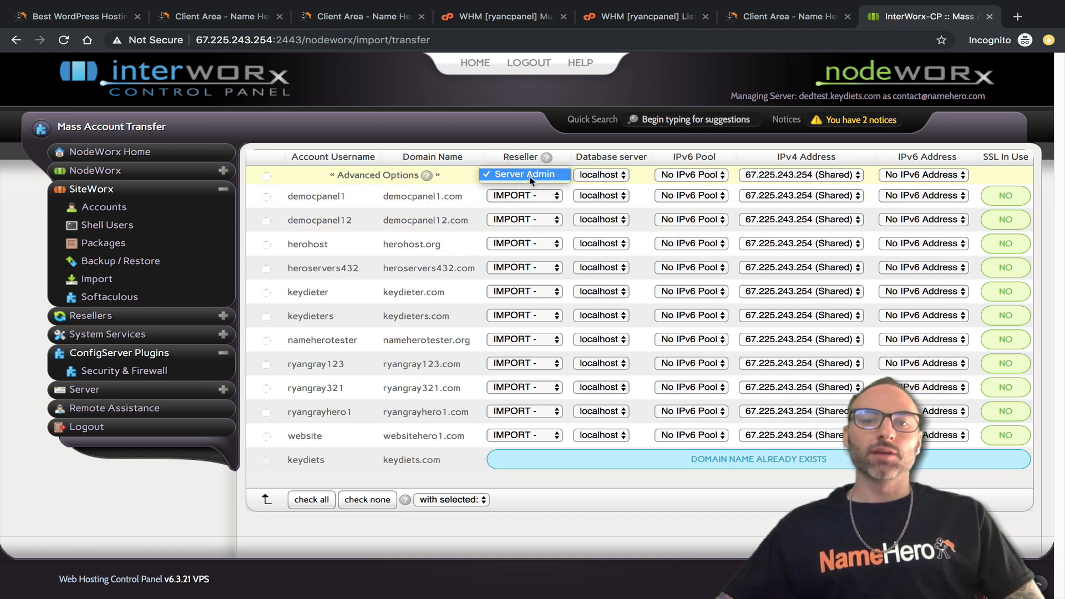
pyautogui.click(512, 177)
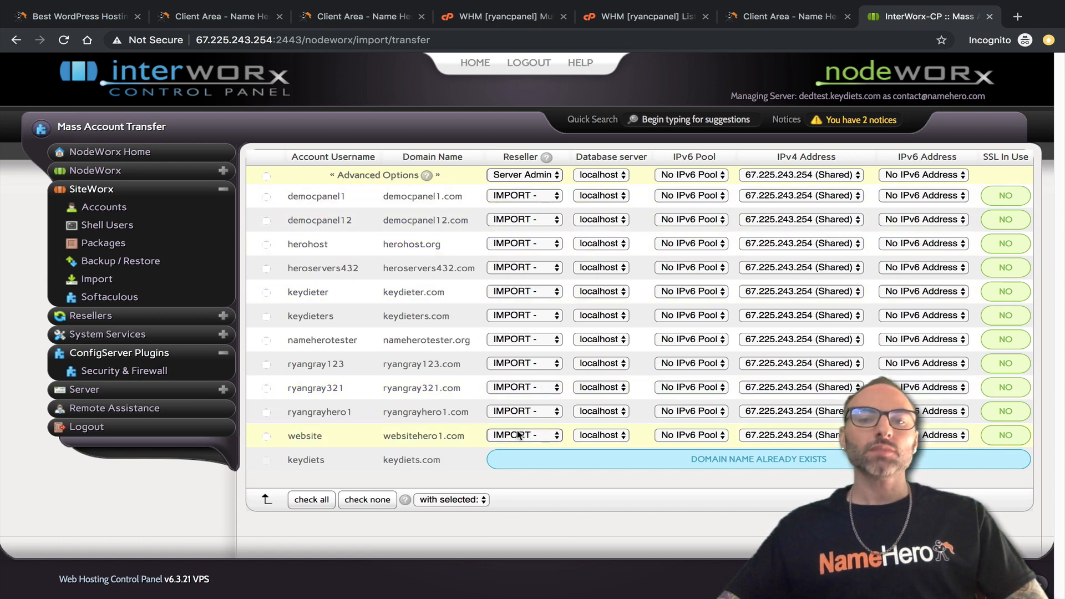
pyautogui.click(536, 198)
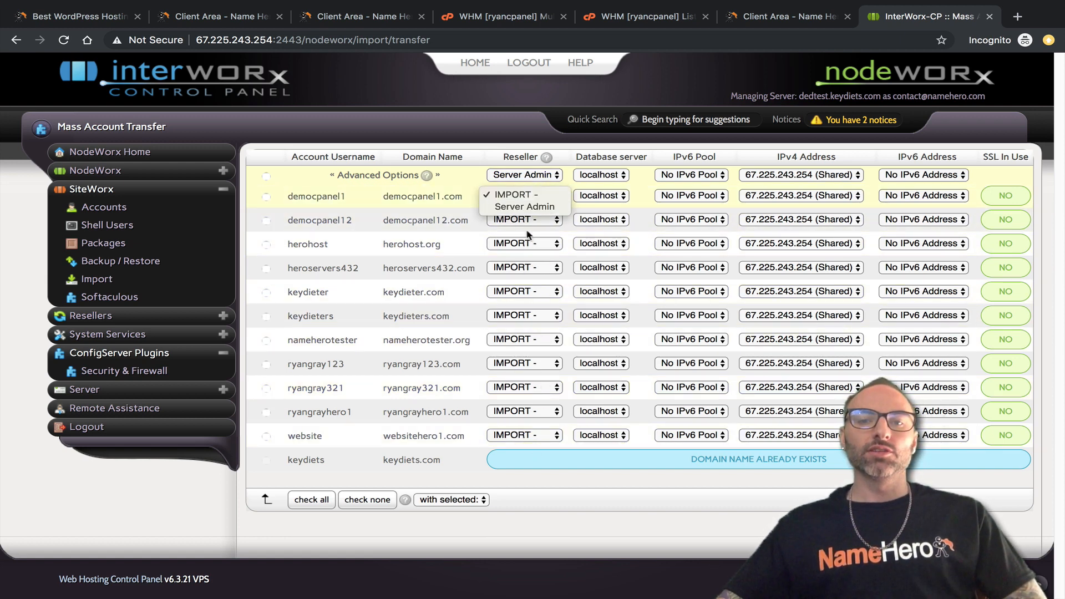
pyautogui.click(533, 197)
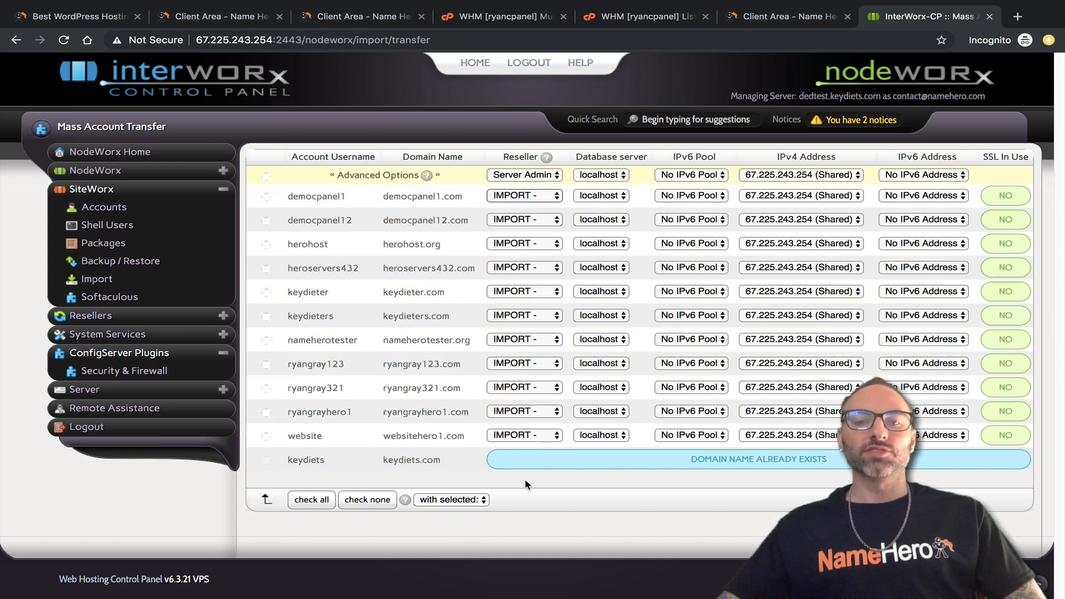
pyautogui.click(549, 176)
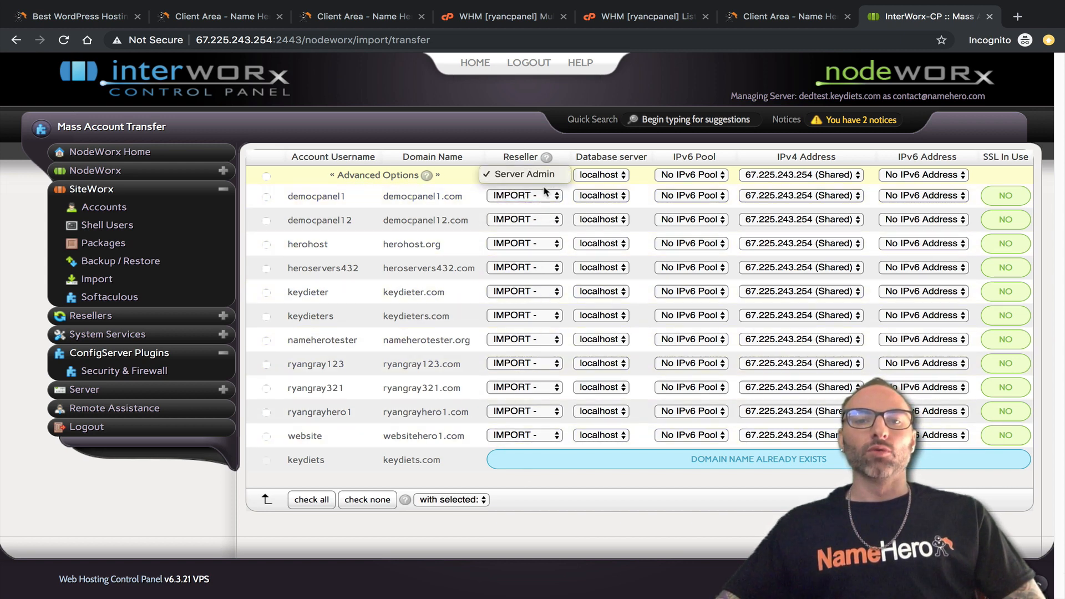
pyautogui.click(545, 192)
pyautogui.click(543, 198)
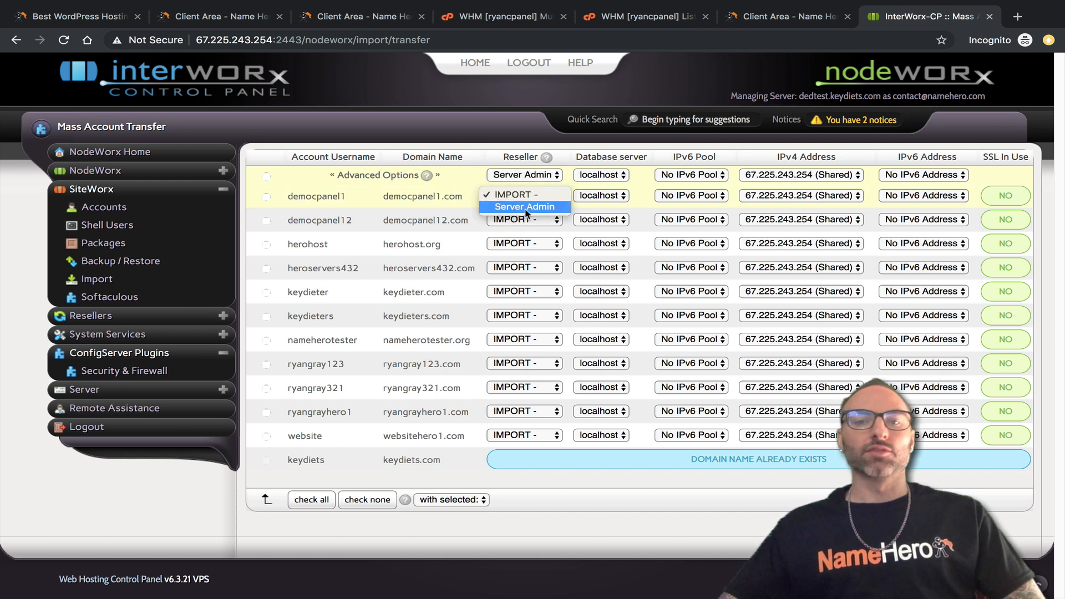
pyautogui.click(582, 158)
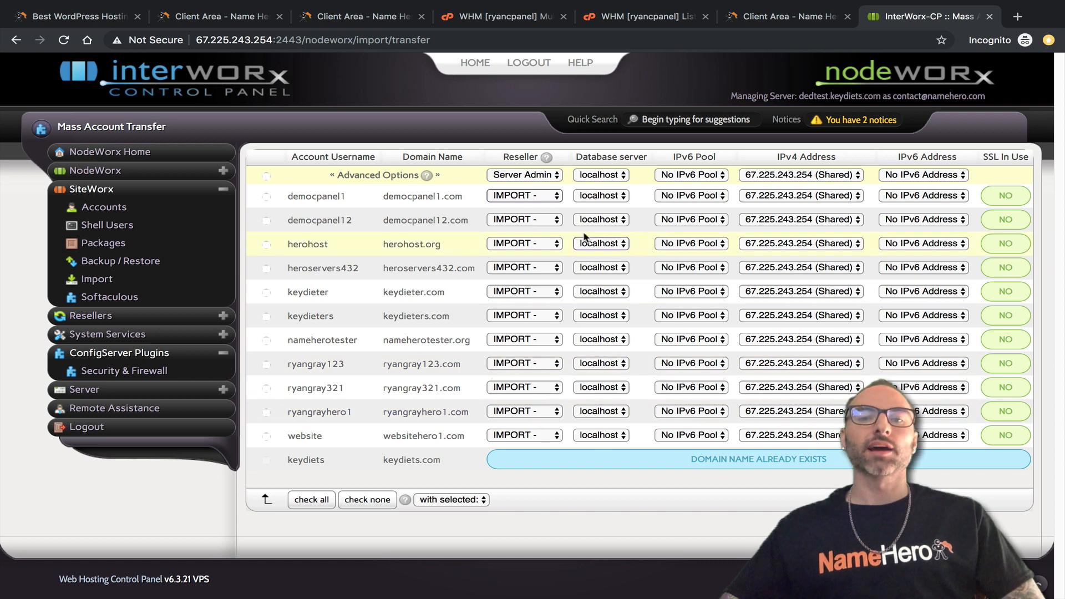
# Keep localhost as database server and No IPv6 Pool for all accounts.
pyautogui.click(610, 179)
pyautogui.click(604, 175)
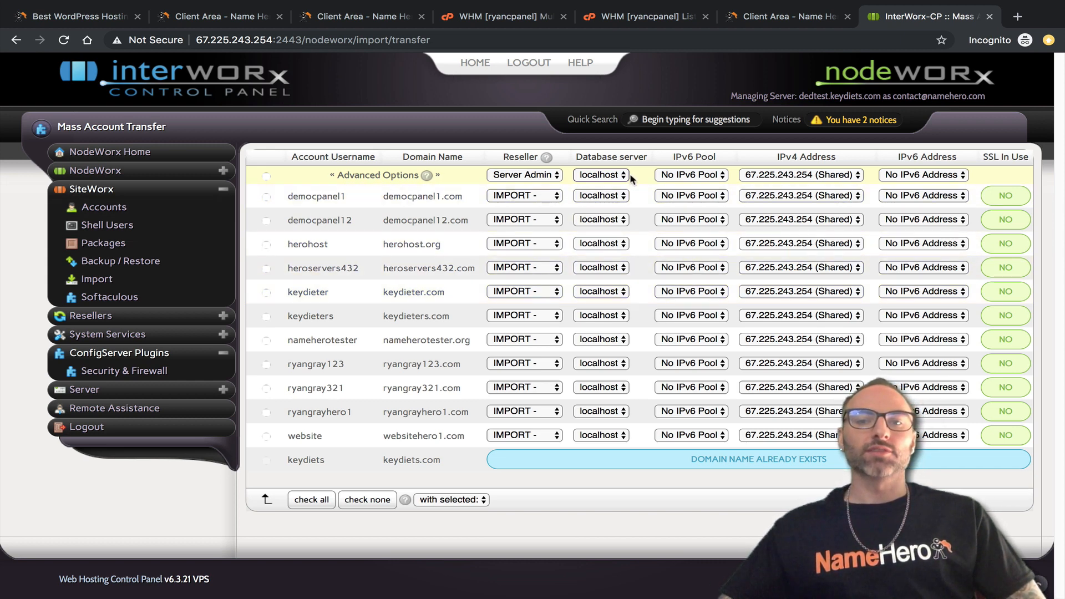
pyautogui.click(611, 177)
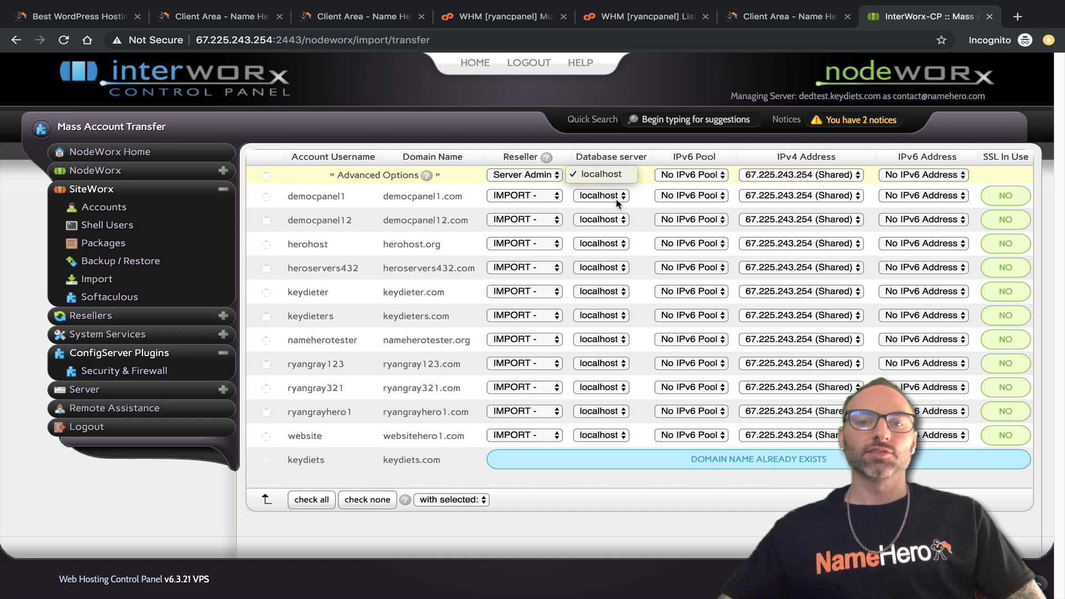
pyautogui.click(616, 175)
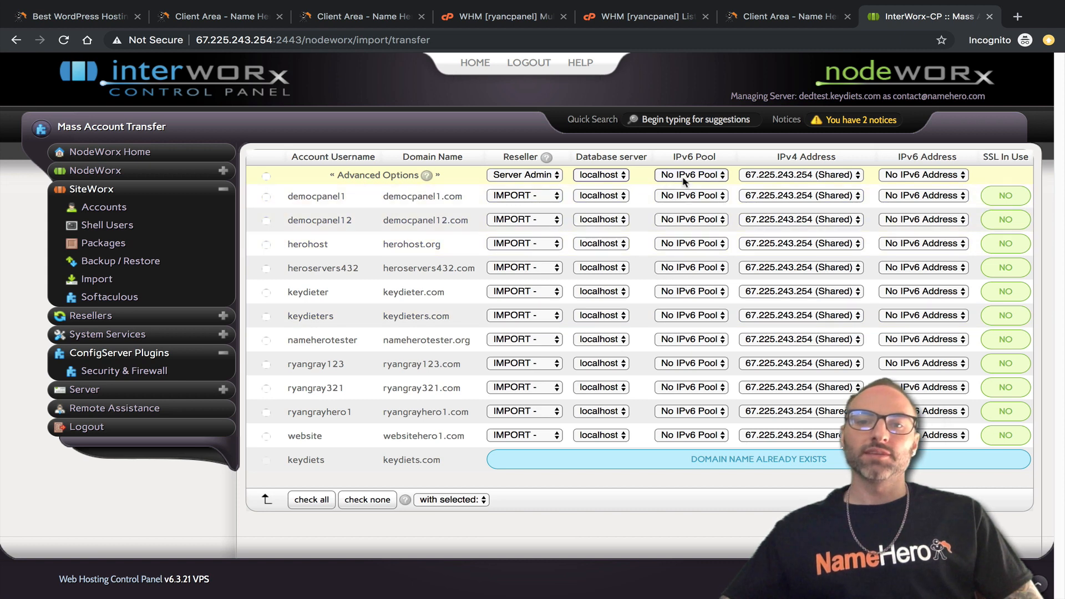
pyautogui.click(661, 174)
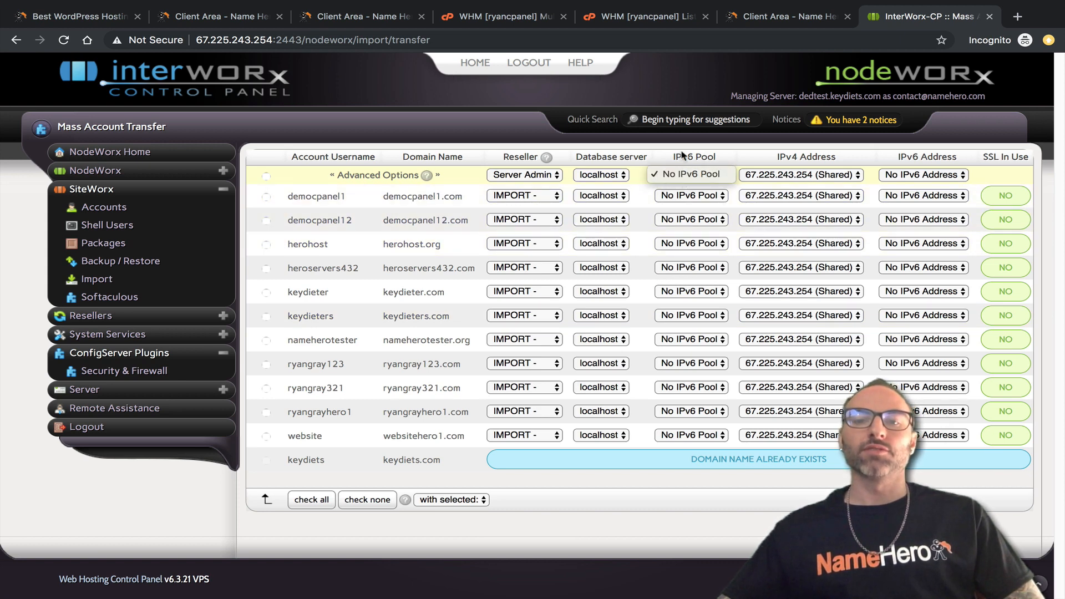
pyautogui.click(682, 131)
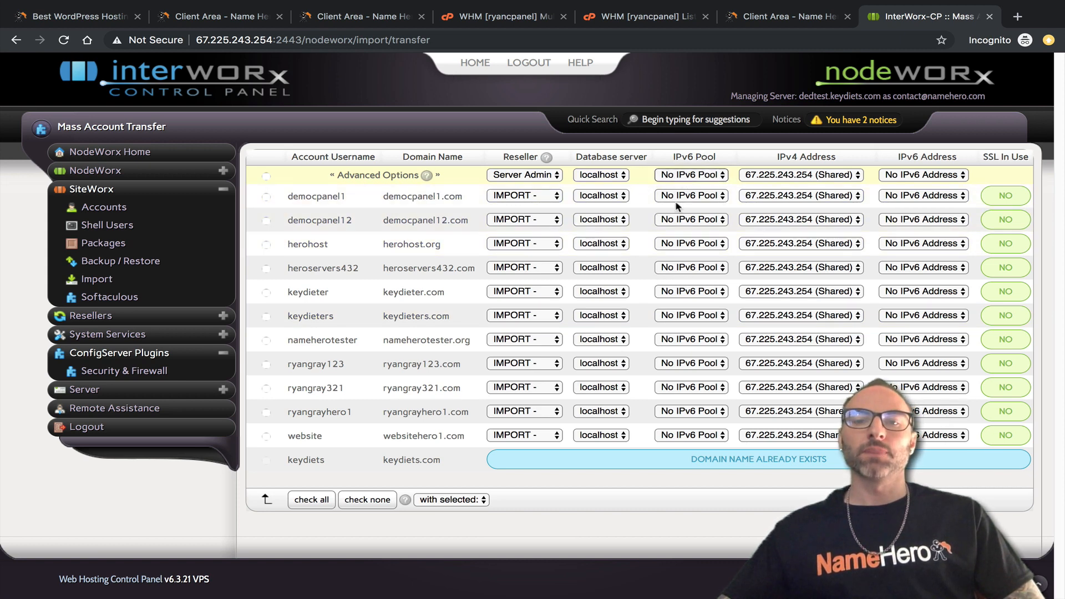
# Keep the shared IPv4 address 67.225.243.254, then view WHM's MultiPHP Manager domain list.
pyautogui.click(835, 176)
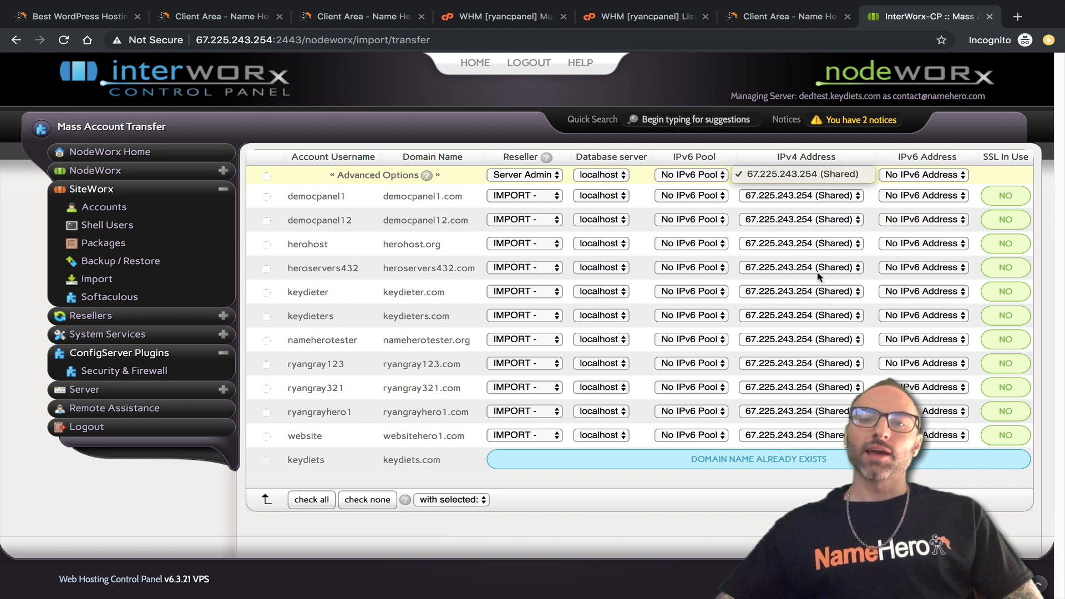
pyautogui.click(786, 150)
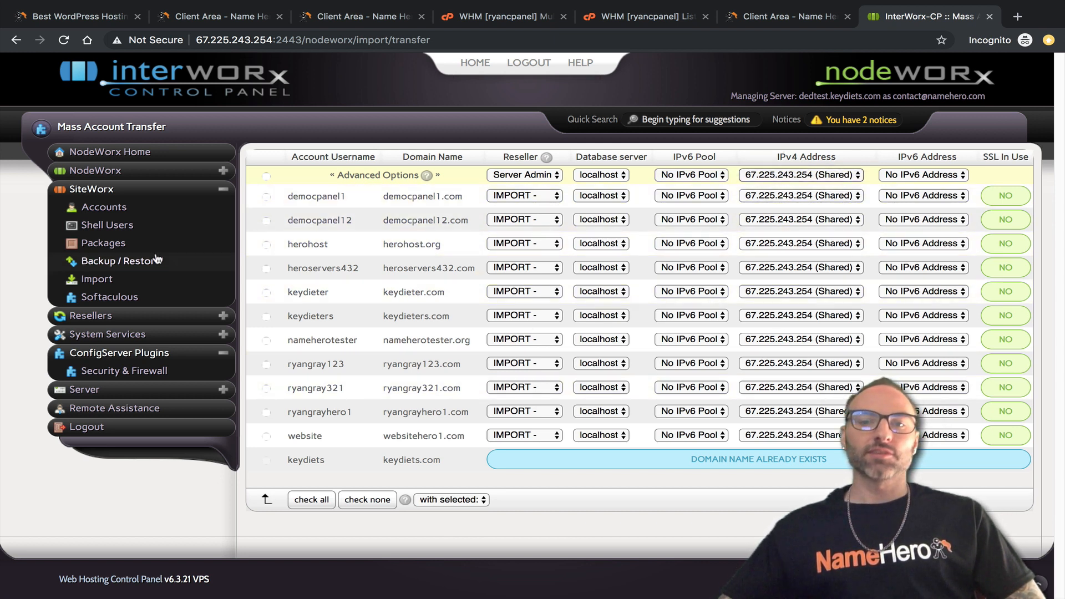
pyautogui.click(769, 174)
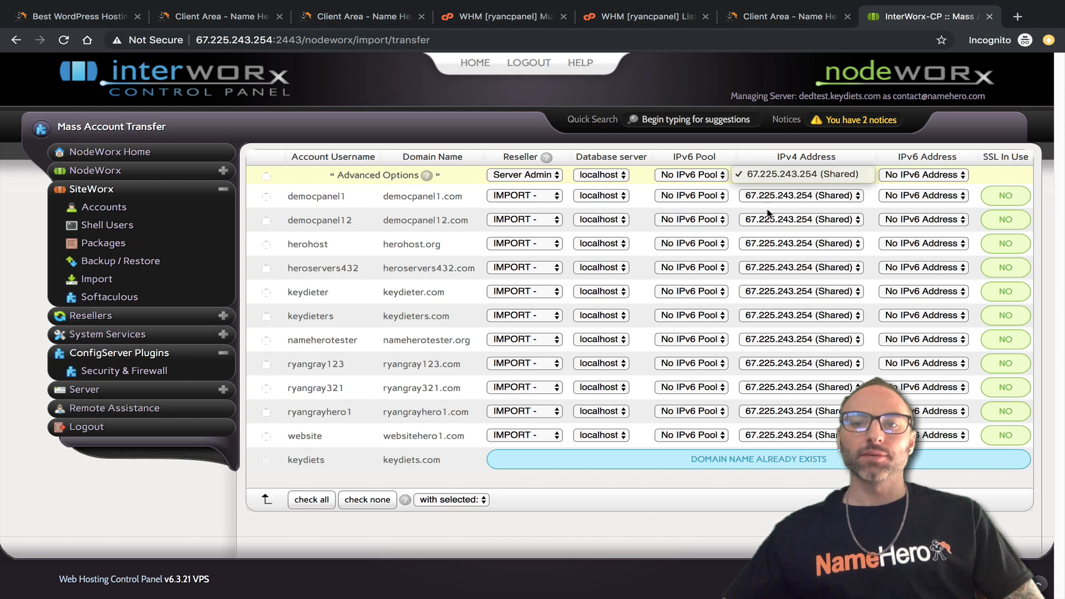
pyautogui.click(677, 52)
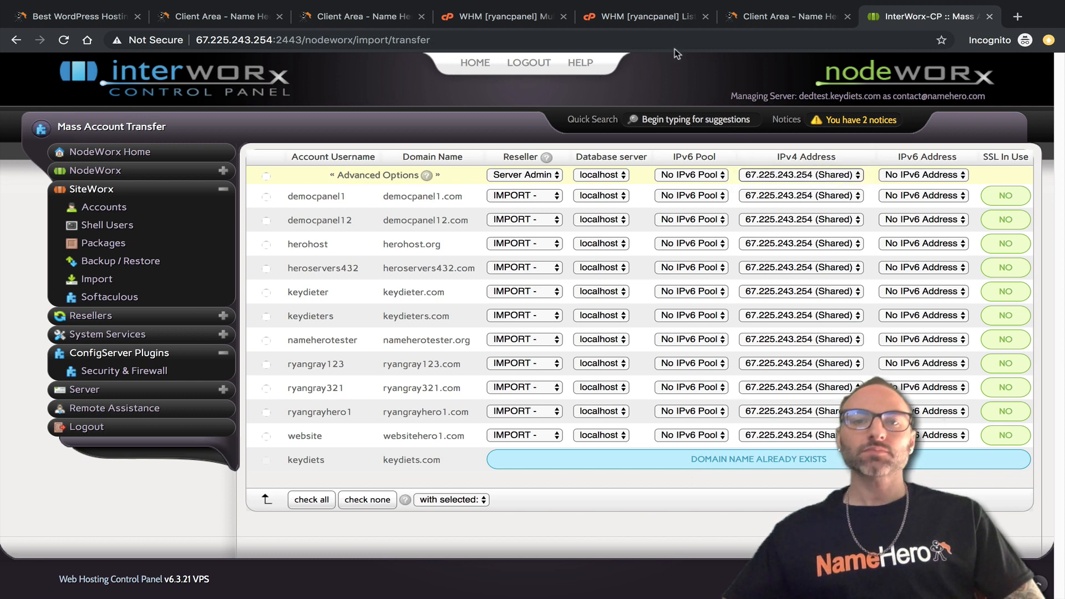
pyautogui.click(499, 17)
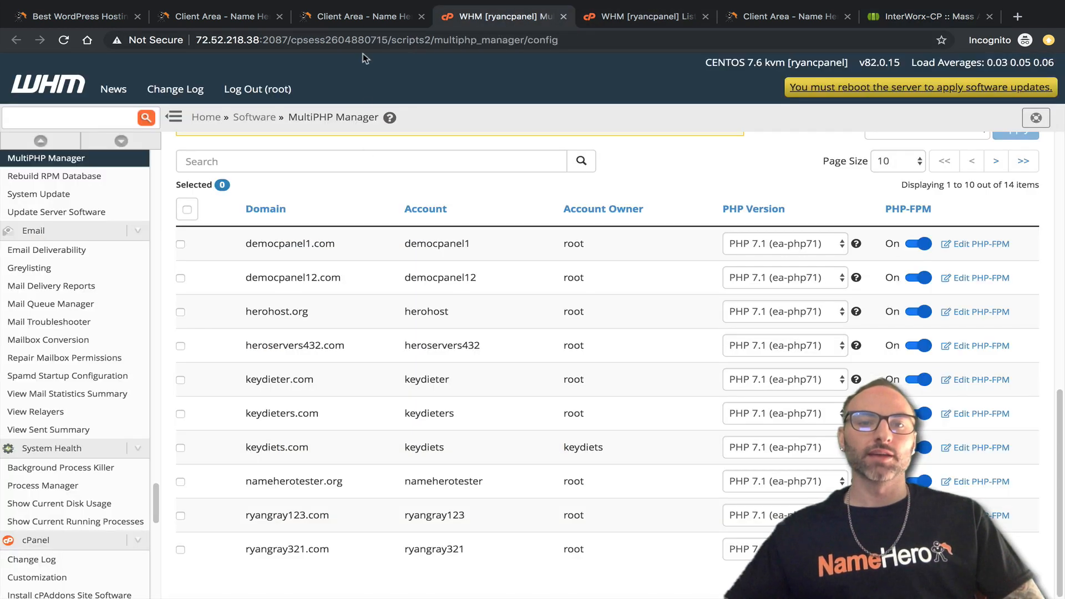
# Compare WHM's account list with the InterWorx transfer list, then open the default IPv6 address choices.
pyautogui.click(342, 19)
pyautogui.click(646, 16)
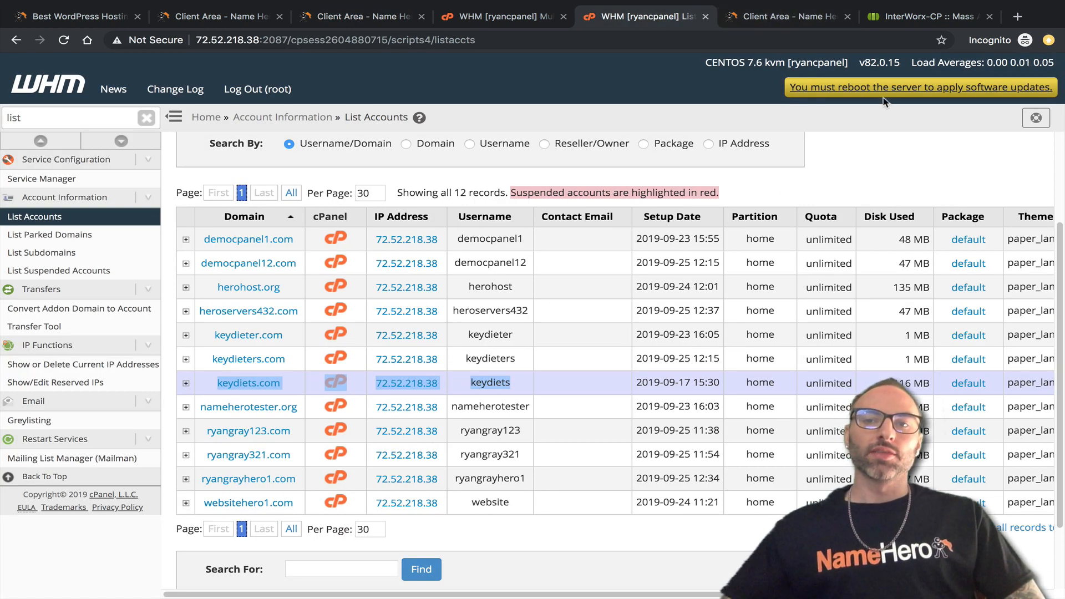
pyautogui.click(887, 18)
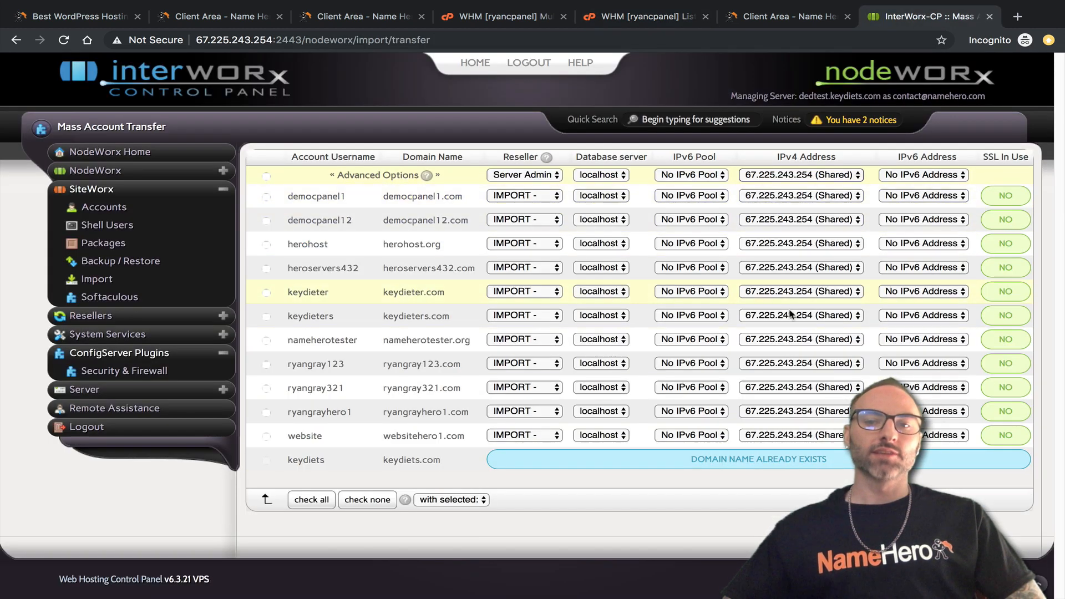
pyautogui.click(631, 22)
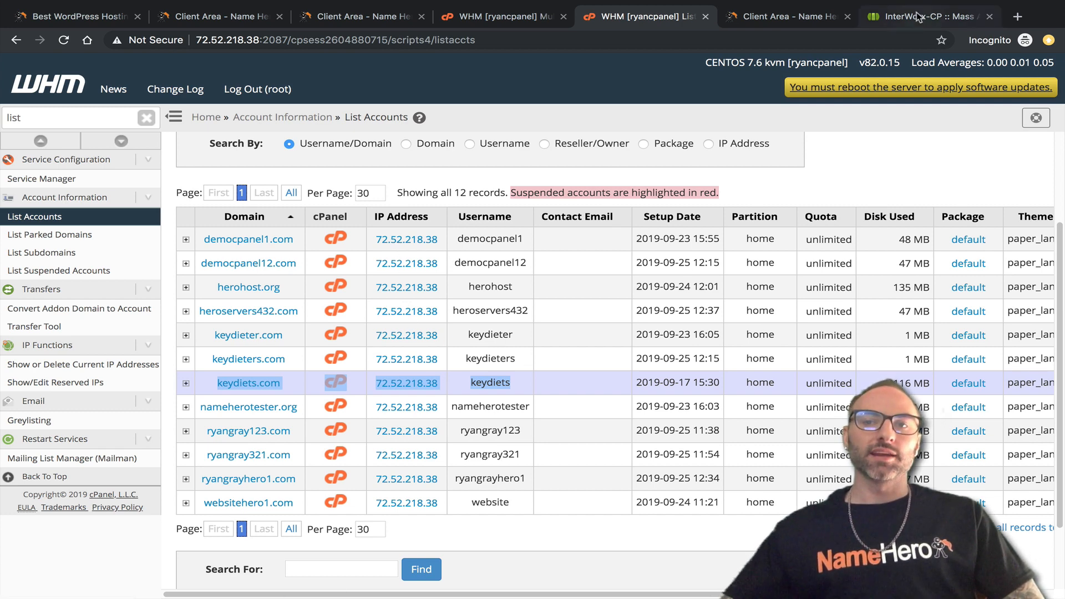
pyautogui.click(933, 17)
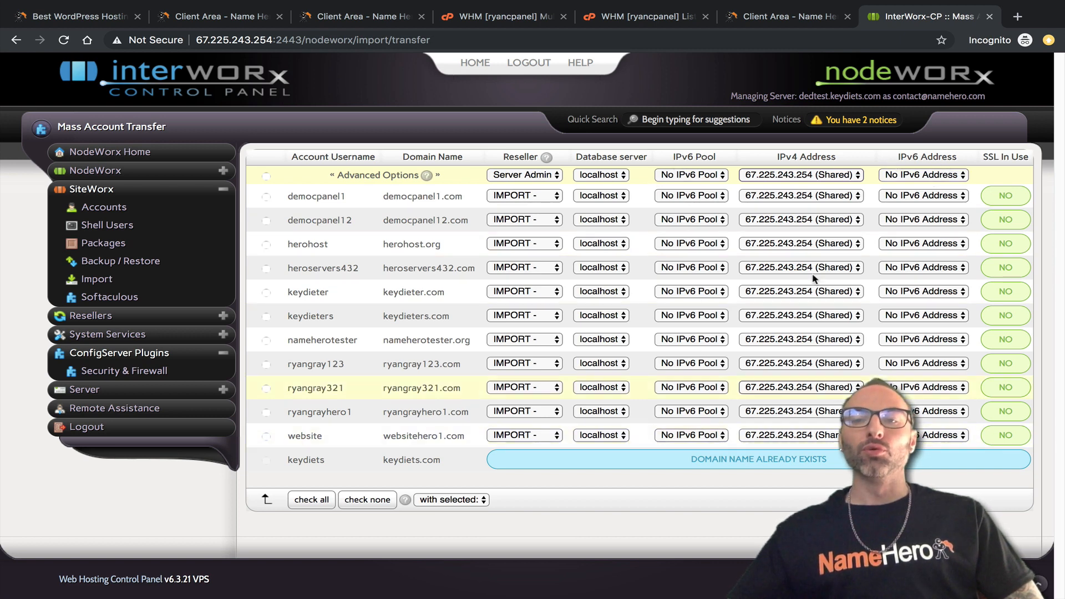
pyautogui.click(902, 176)
# Keep no IPv6 address, compare disk usage in WHM, then tick democpanel1 for import.
pyautogui.click(886, 149)
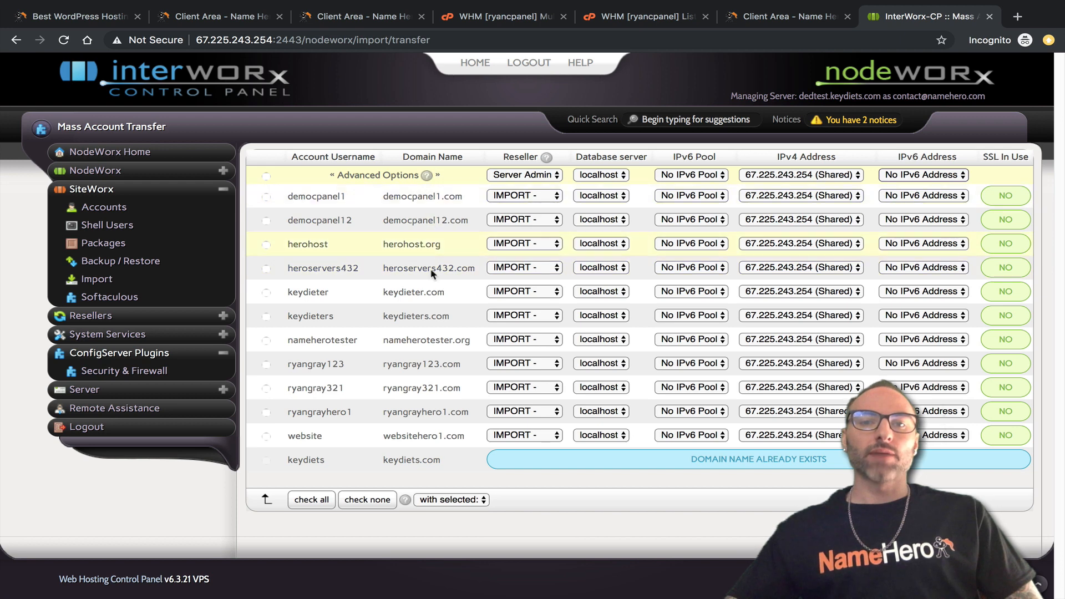
pyautogui.click(639, 18)
pyautogui.moveTo(909, 237); pyautogui.dragTo(910, 503)
pyautogui.click(910, 502)
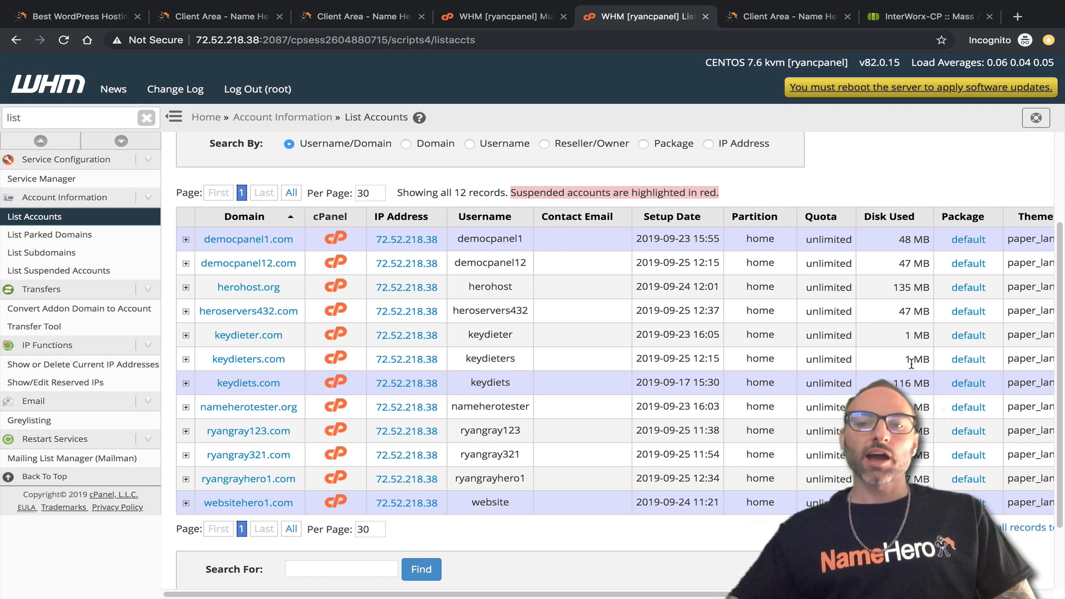
pyautogui.click(926, 16)
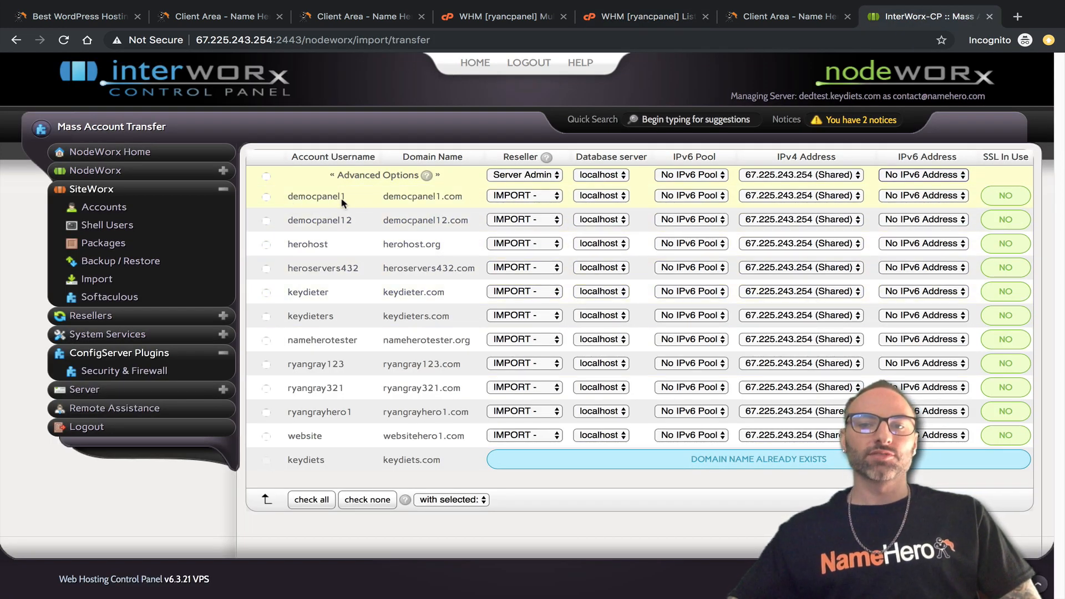
pyautogui.click(267, 198)
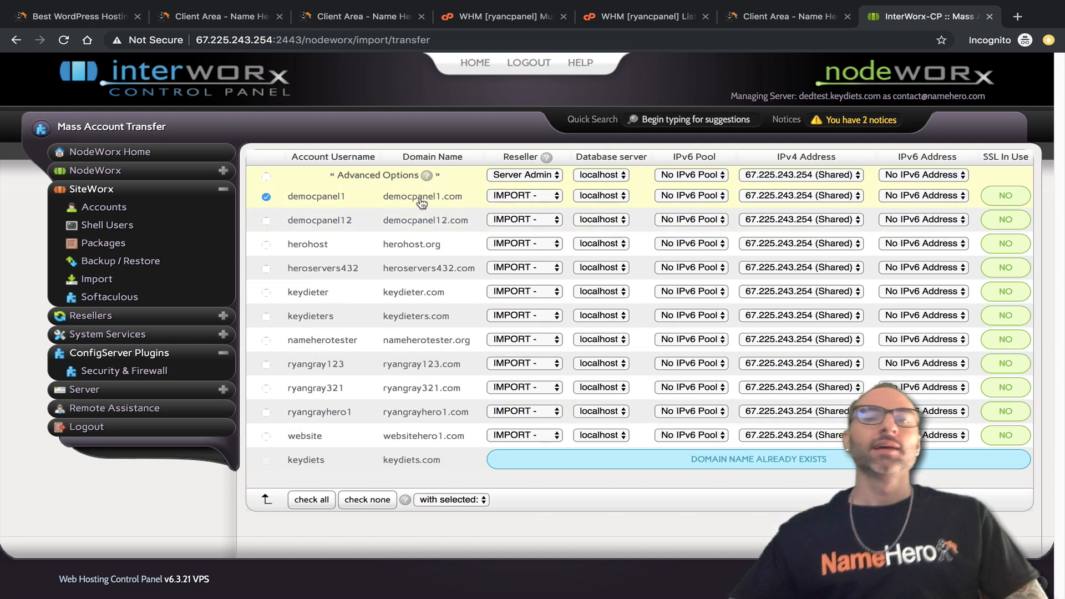
# Tick every cPanel account except keydiets in the InterWorx mass transfer list.
pyautogui.click(650, 16)
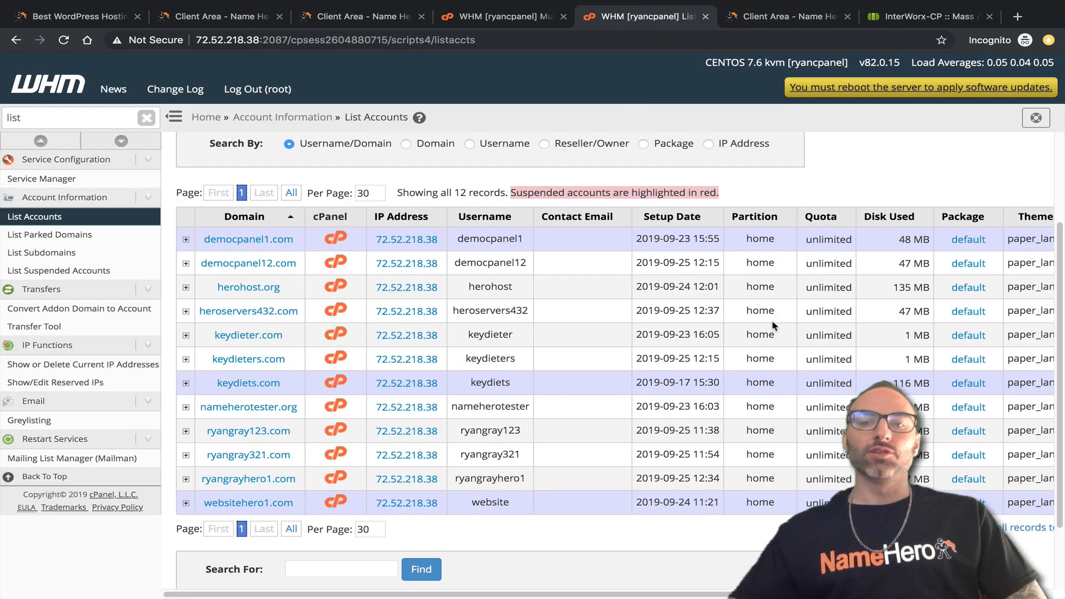
pyautogui.click(907, 18)
pyautogui.click(267, 437)
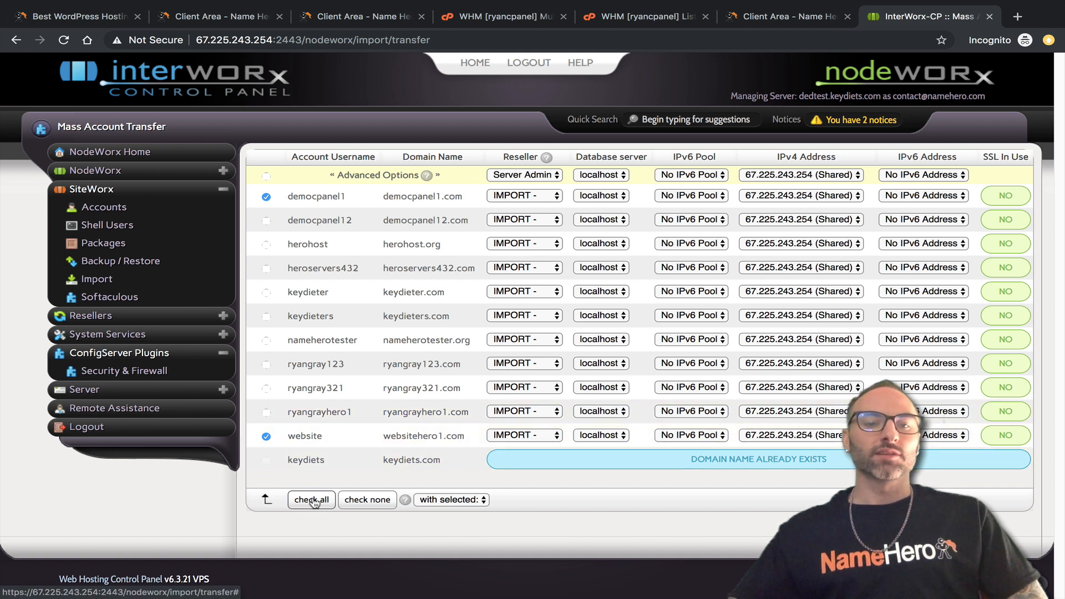
pyautogui.click(266, 176)
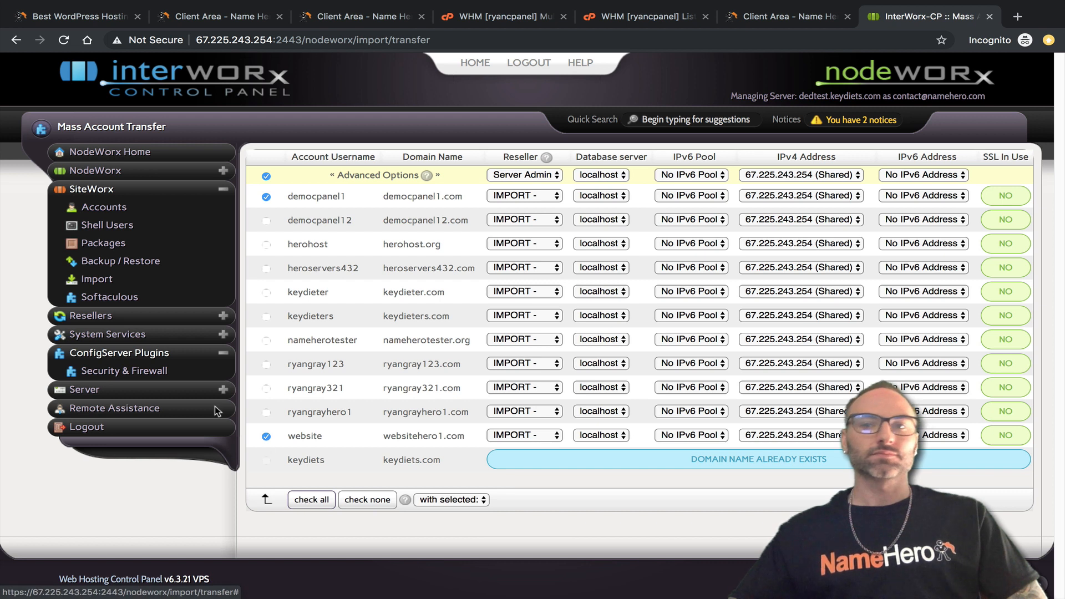
pyautogui.click(267, 413)
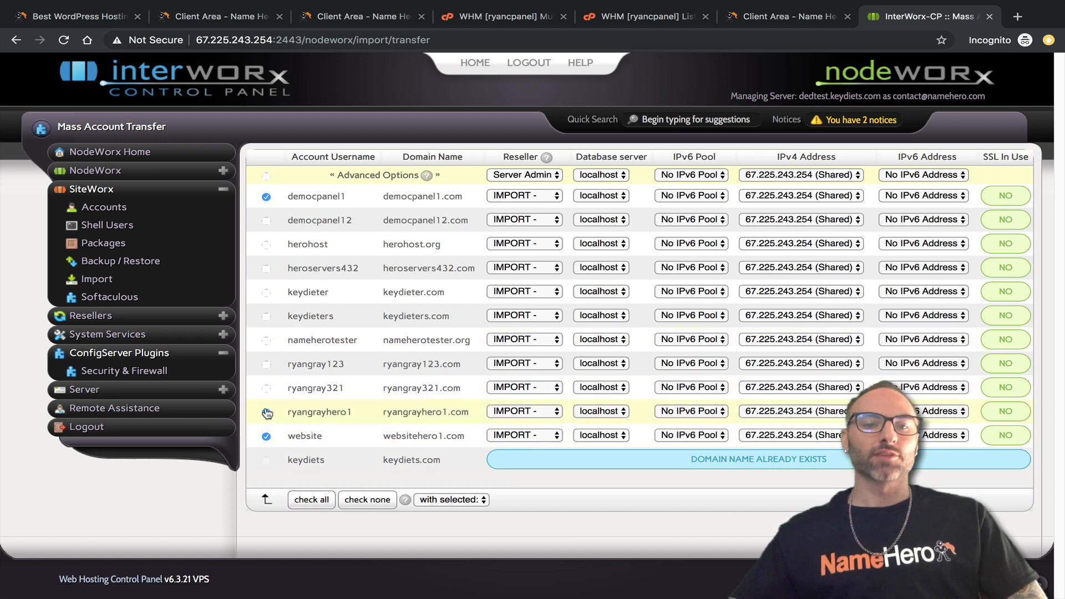
pyautogui.click(266, 388)
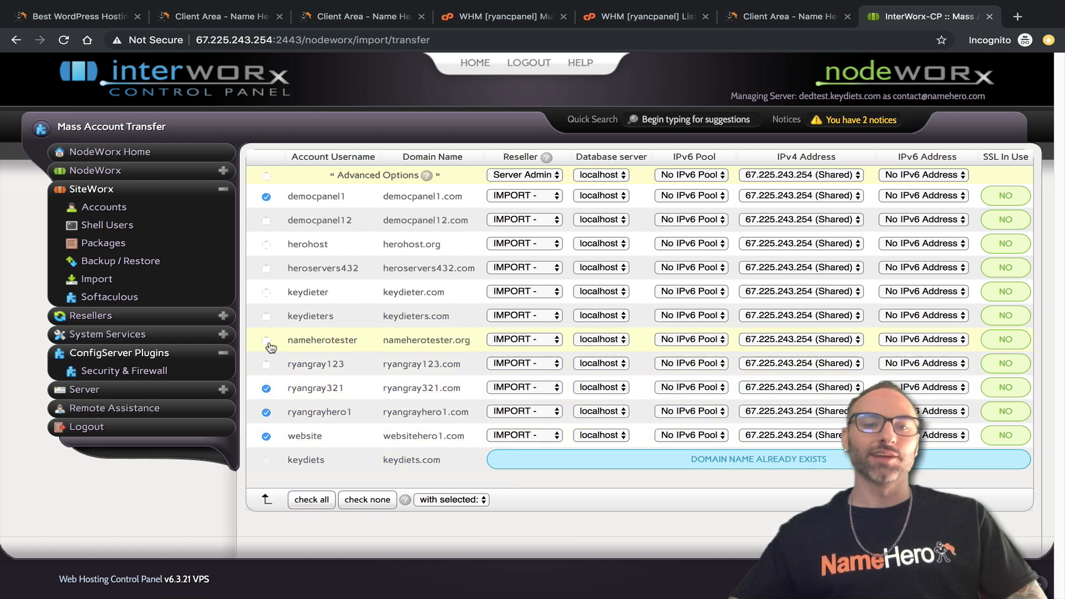
pyautogui.click(266, 364)
pyautogui.click(266, 341)
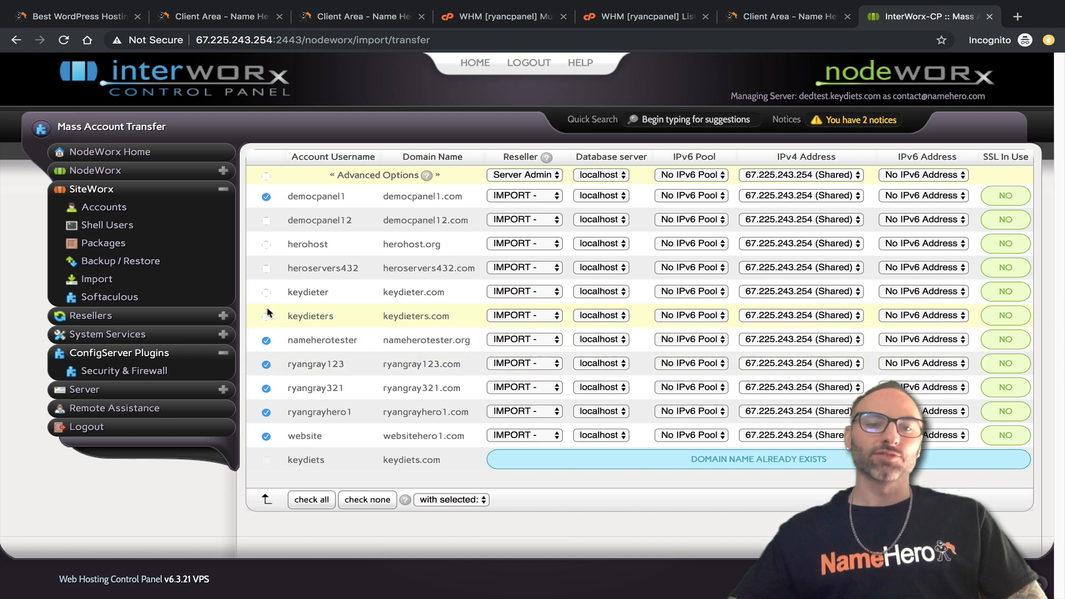
pyautogui.click(267, 316)
pyautogui.click(266, 269)
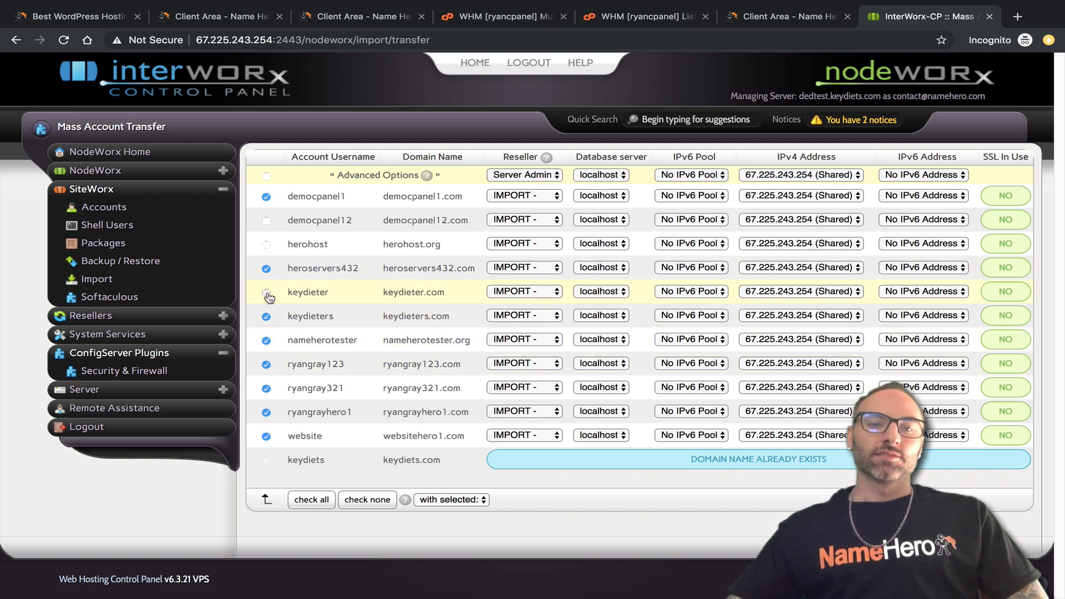
pyautogui.click(267, 292)
pyautogui.click(266, 245)
pyautogui.click(267, 221)
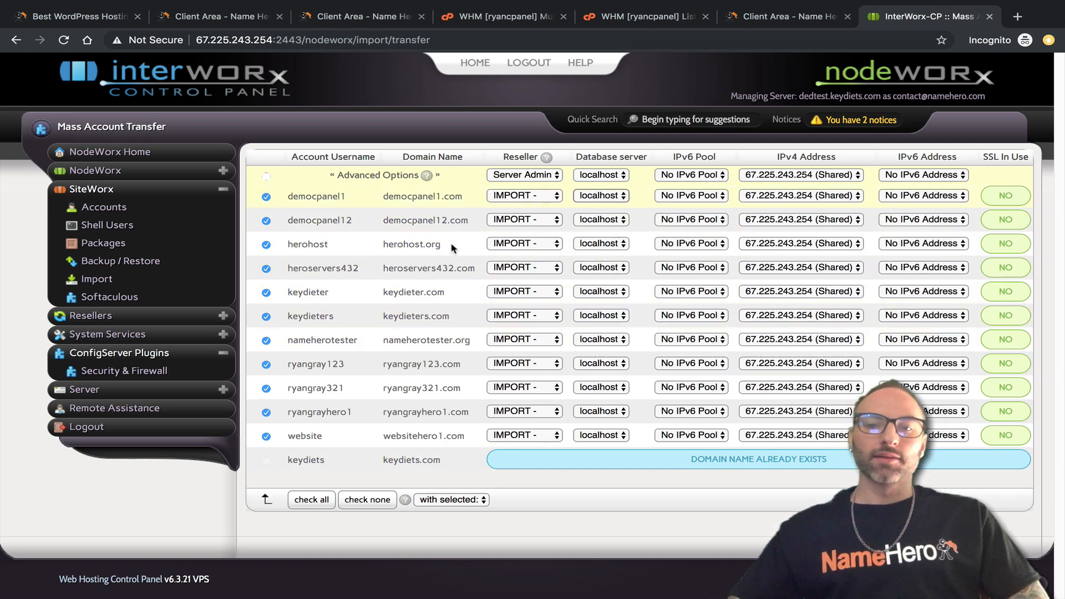
# Import the ticked accounts via the 'with selected' menu and confirm with OK.
pyautogui.click(477, 501)
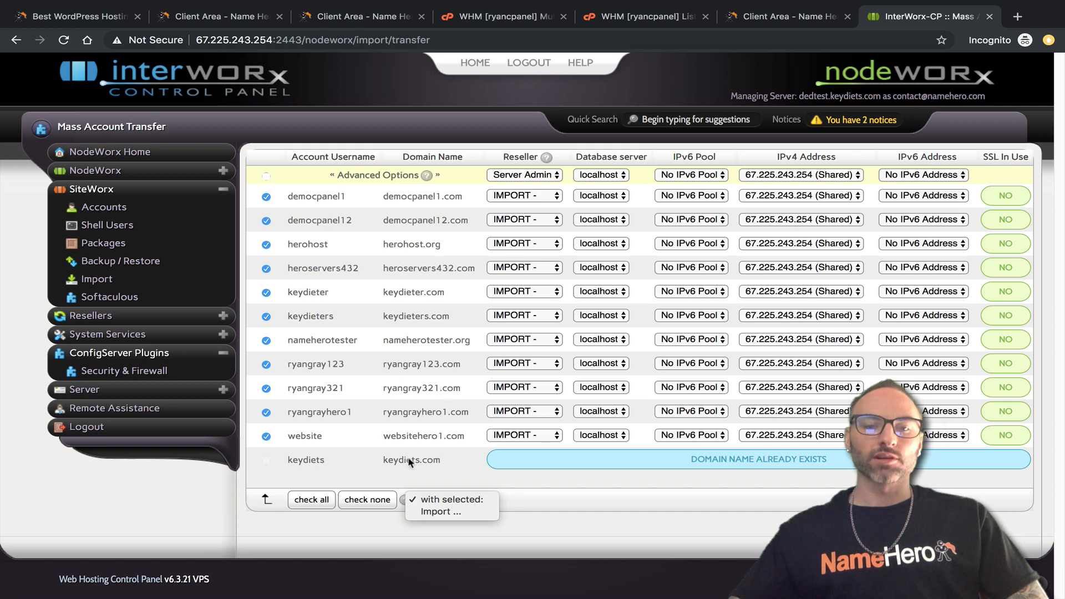
pyautogui.click(433, 511)
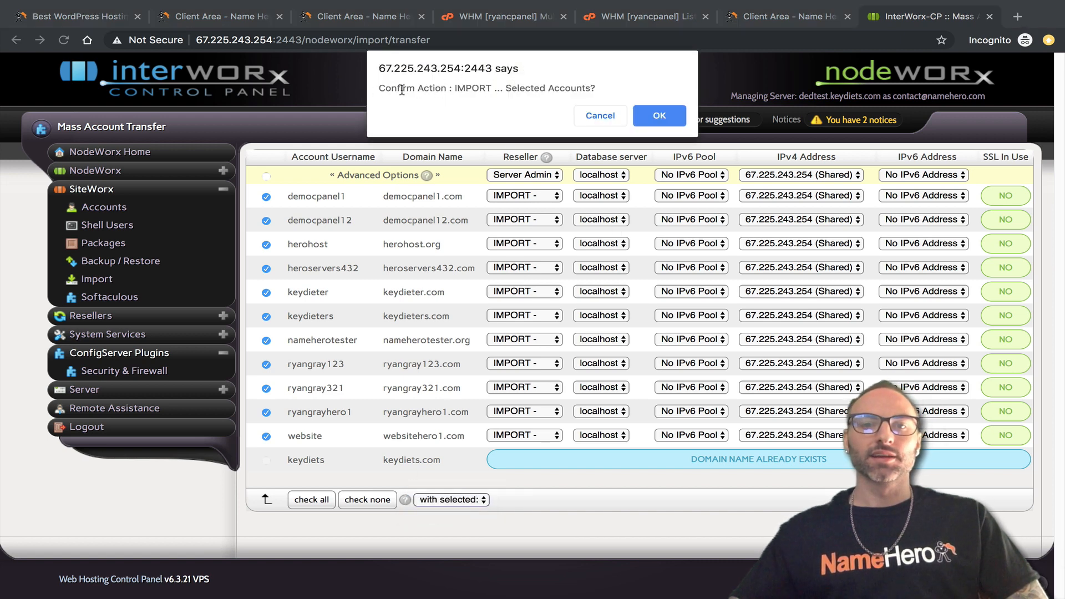
pyautogui.click(650, 116)
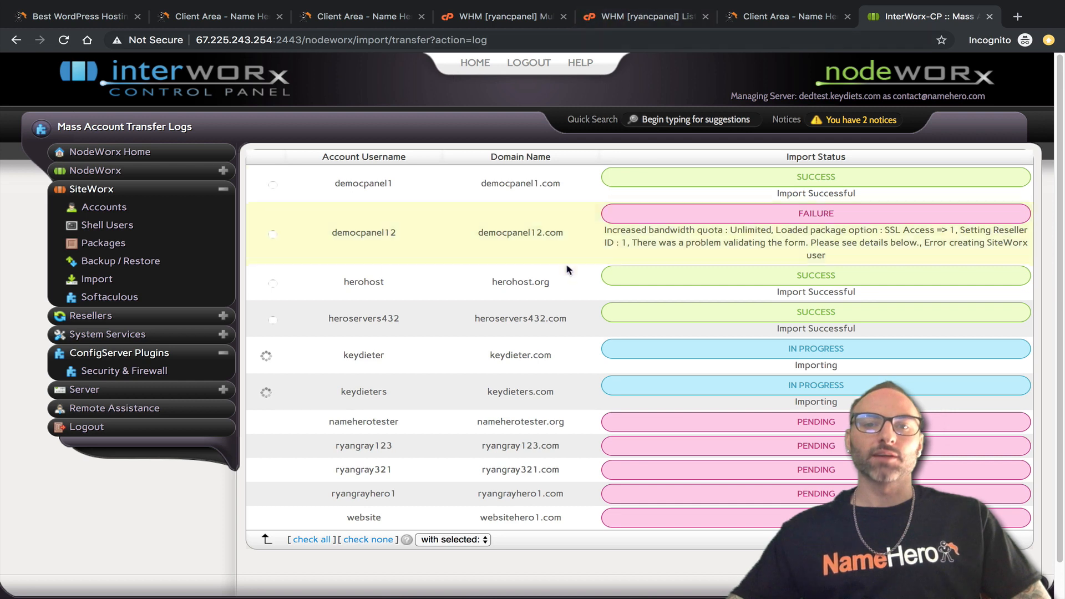
# Bring WHM's List Accounts tab to the front while imports continue.
pyautogui.click(649, 16)
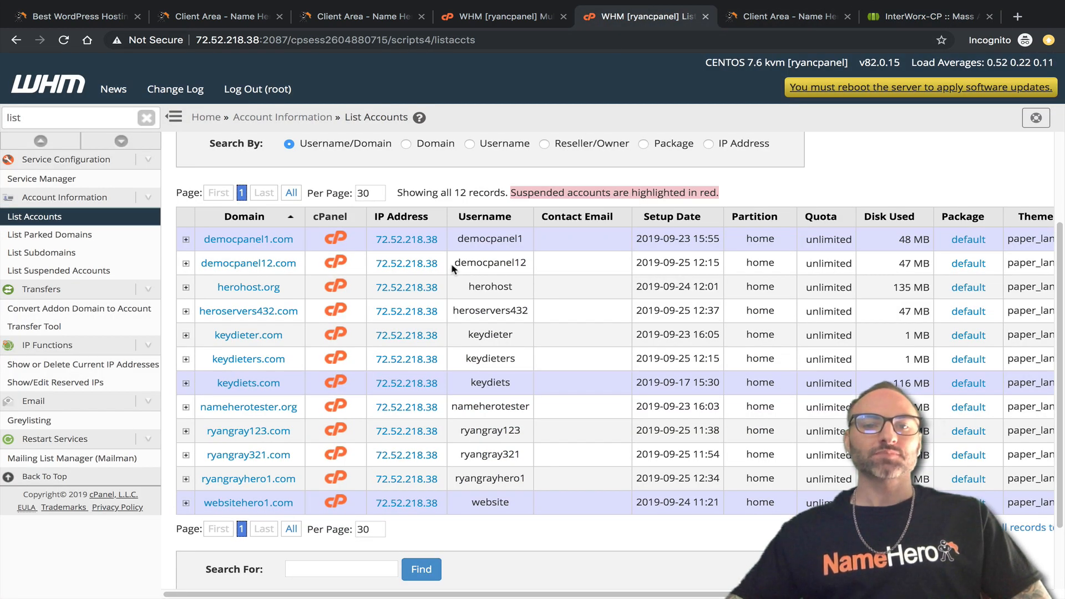
# Expand democpanel12 in WHM List Accounts and open its Modify Account page.
pyautogui.moveTo(461, 263); pyautogui.dragTo(506, 263)
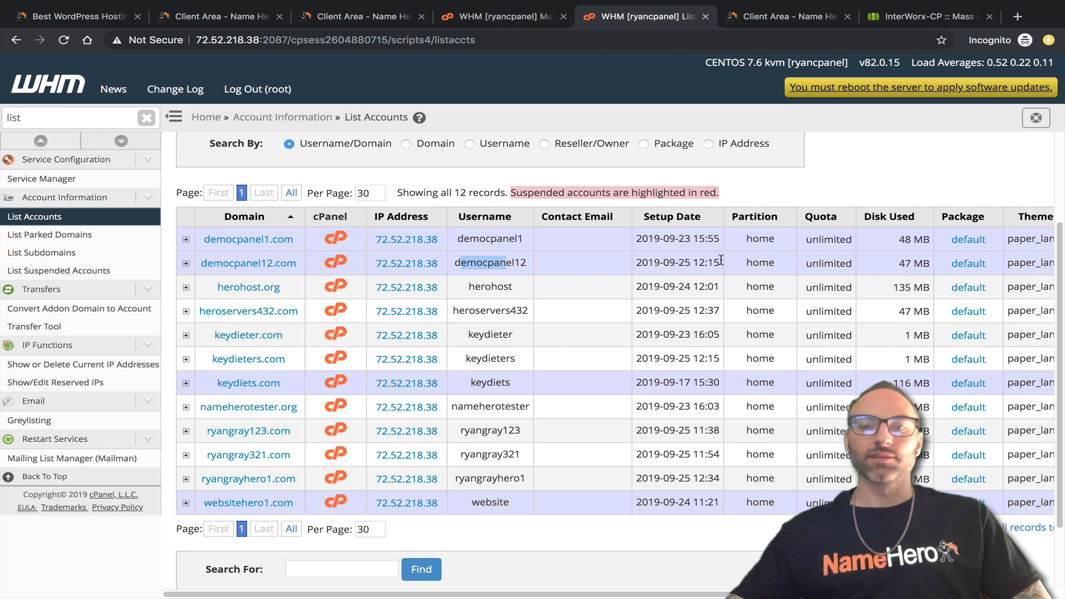
pyautogui.moveTo(530, 593); pyautogui.dragTo(722, 592)
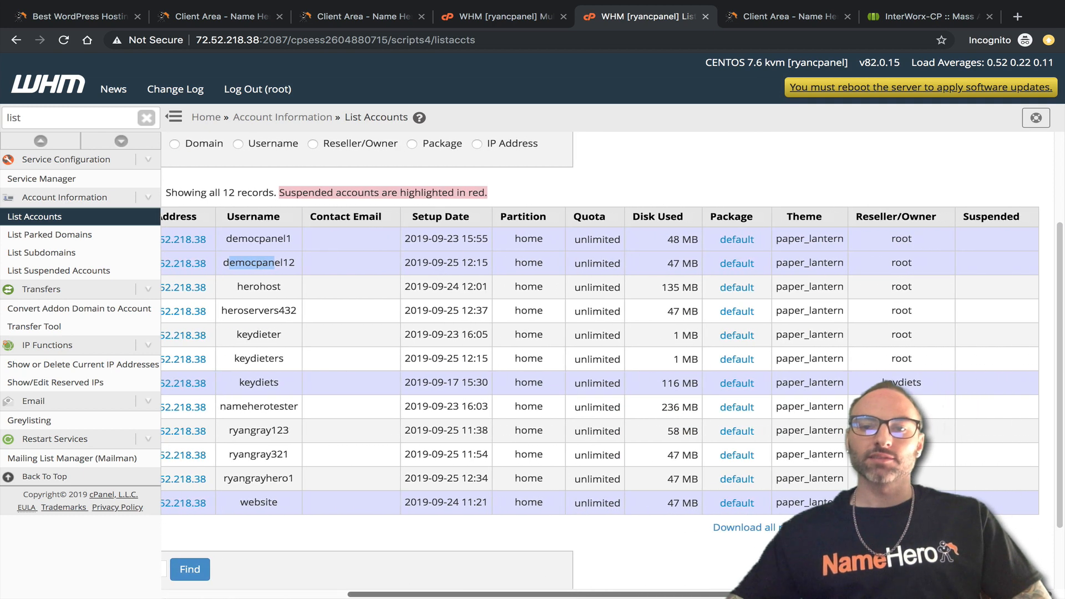
pyautogui.hscroll(-5, 1041, 261)
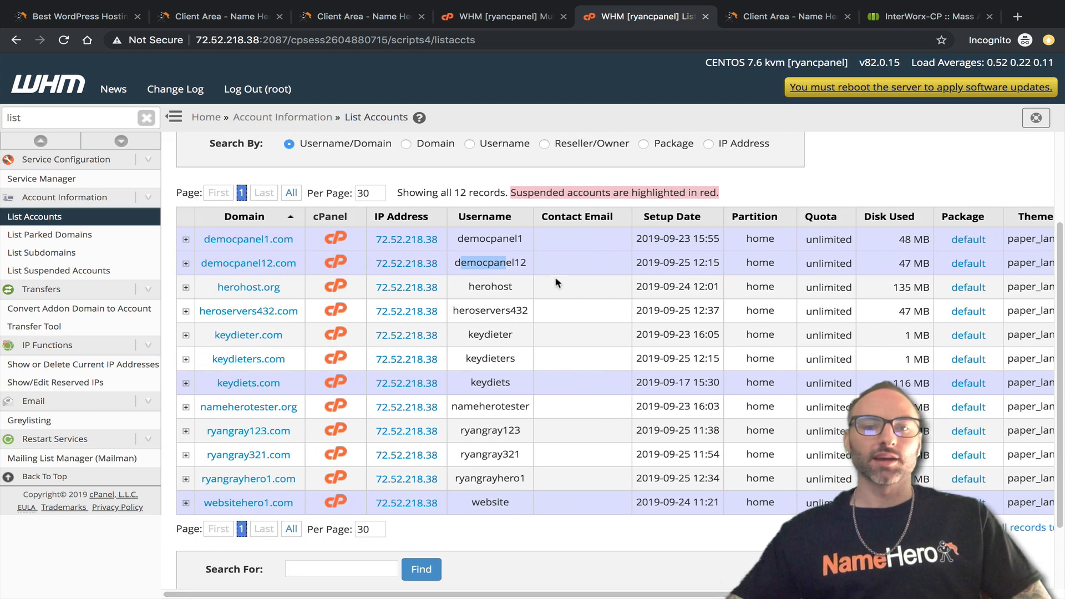
pyautogui.click(186, 264)
pyautogui.click(633, 395)
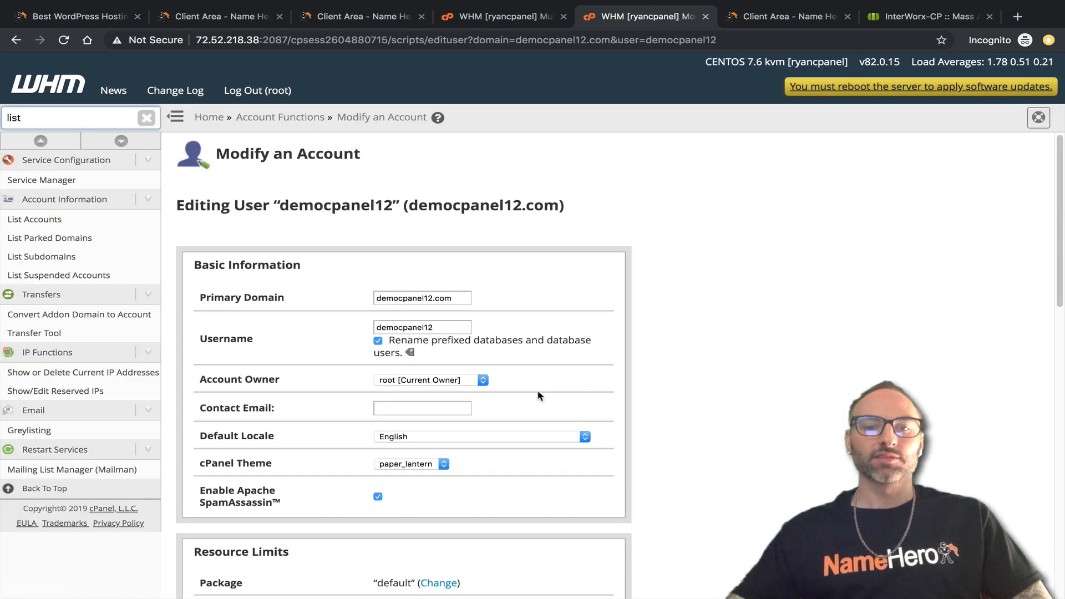
# Review democpanel12's account limits, then go back to the InterWorx transfer log.
pyautogui.scroll(-3, 539, 399)
pyautogui.scroll(-3, 536, 388)
pyautogui.scroll(-2, 535, 376)
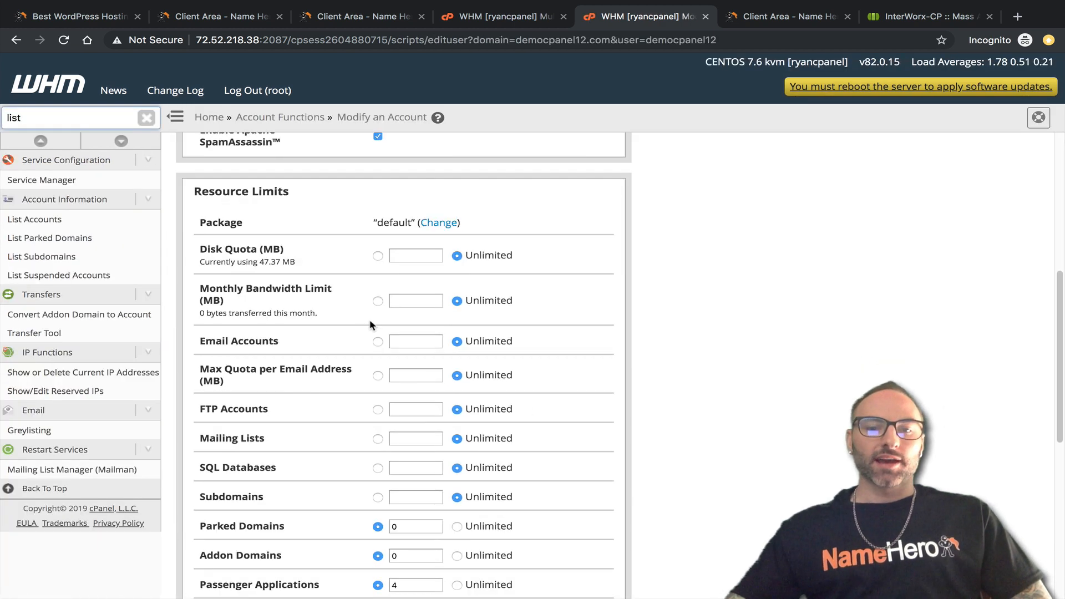
pyautogui.scroll(-4, 501, 421)
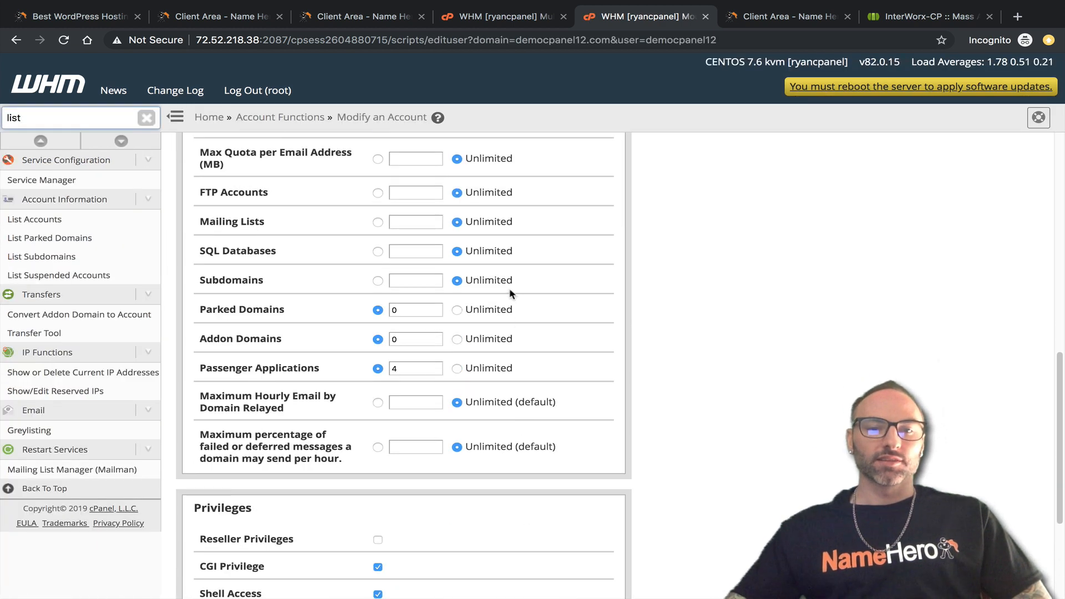
pyautogui.scroll(-1, 488, 369)
pyautogui.scroll(-3, 491, 368)
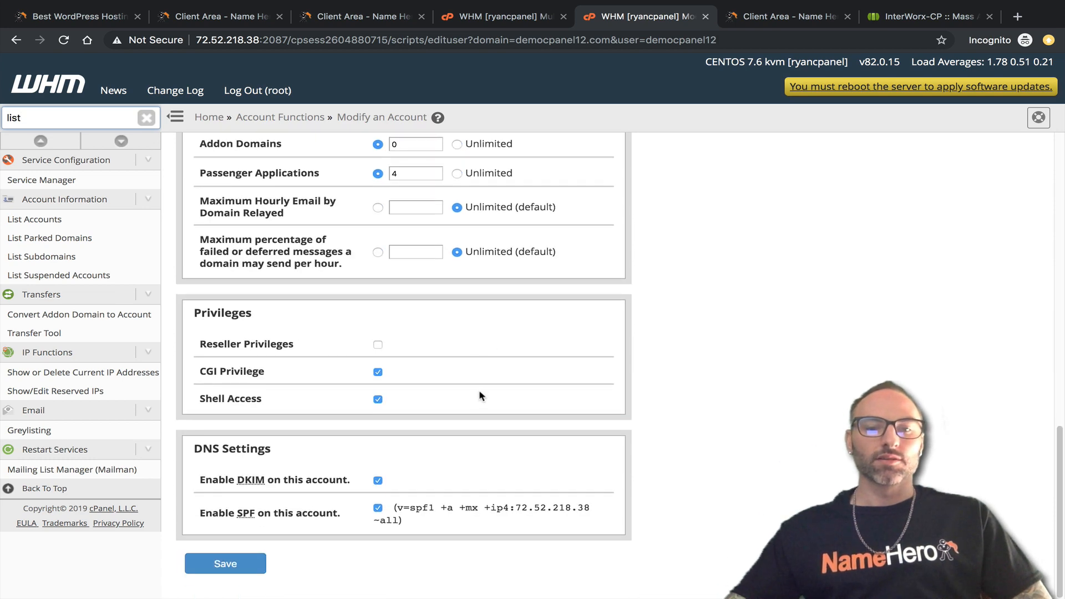
pyautogui.scroll(1, 481, 398)
pyautogui.scroll(11, 499, 367)
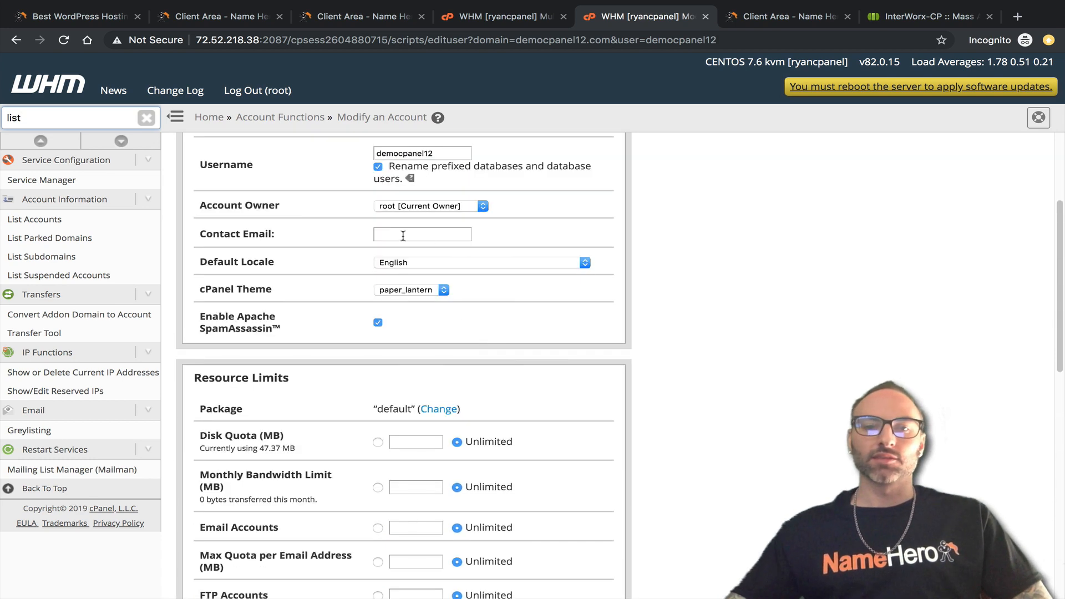
pyautogui.scroll(3, 491, 254)
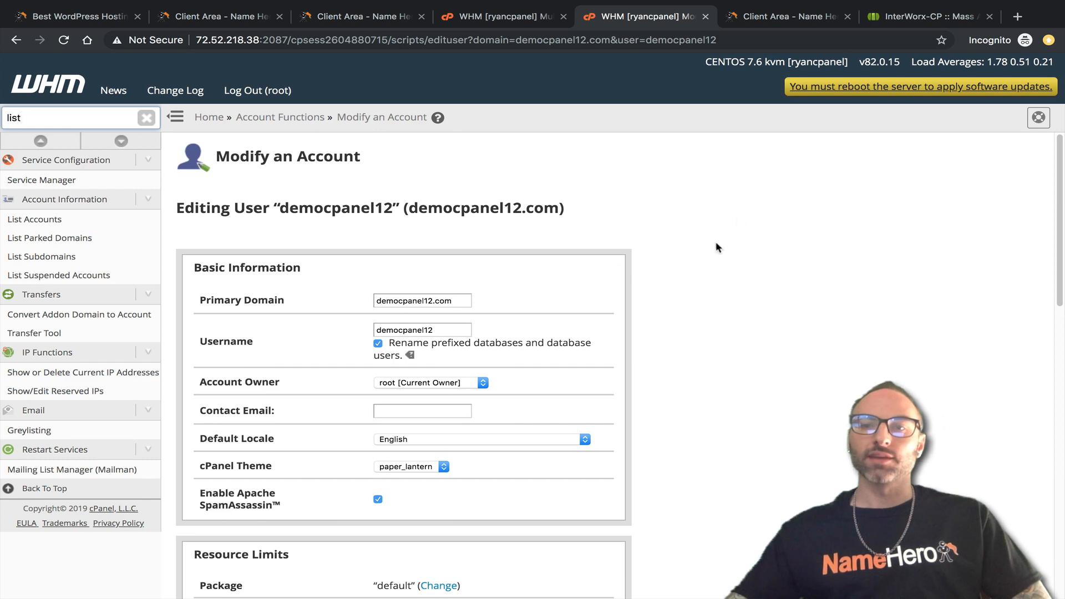
pyautogui.click(893, 28)
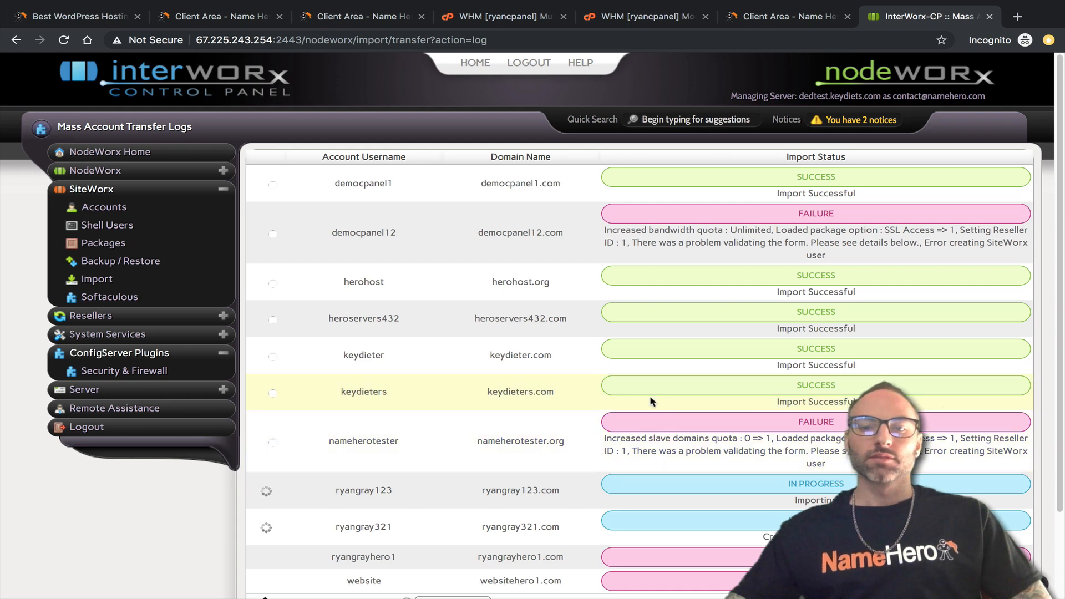
pyautogui.scroll(-1, 627, 292)
pyautogui.scroll(-2, 713, 277)
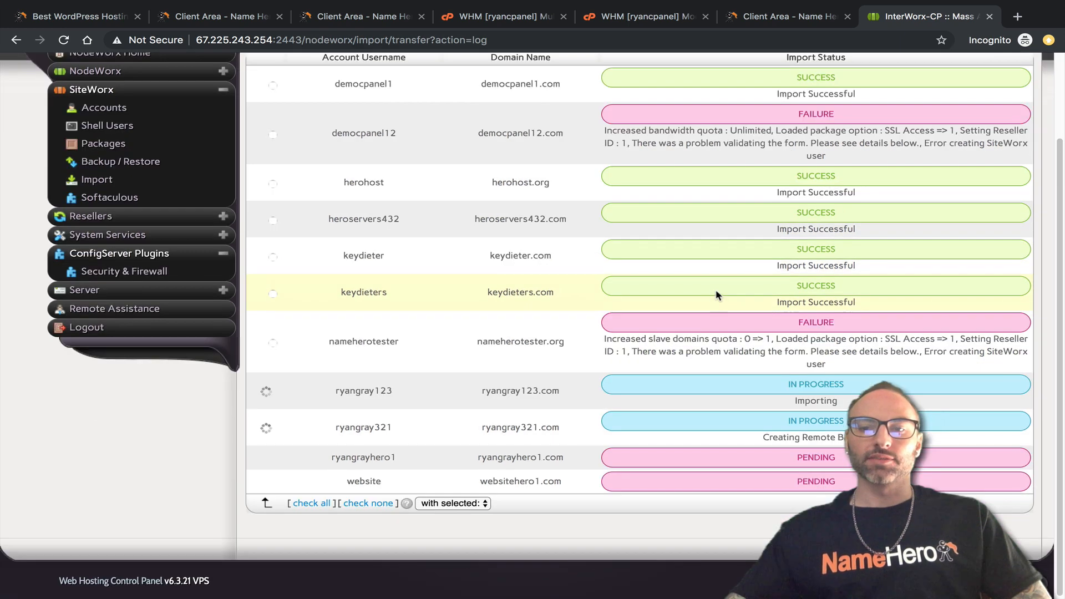
pyautogui.scroll(3, 711, 311)
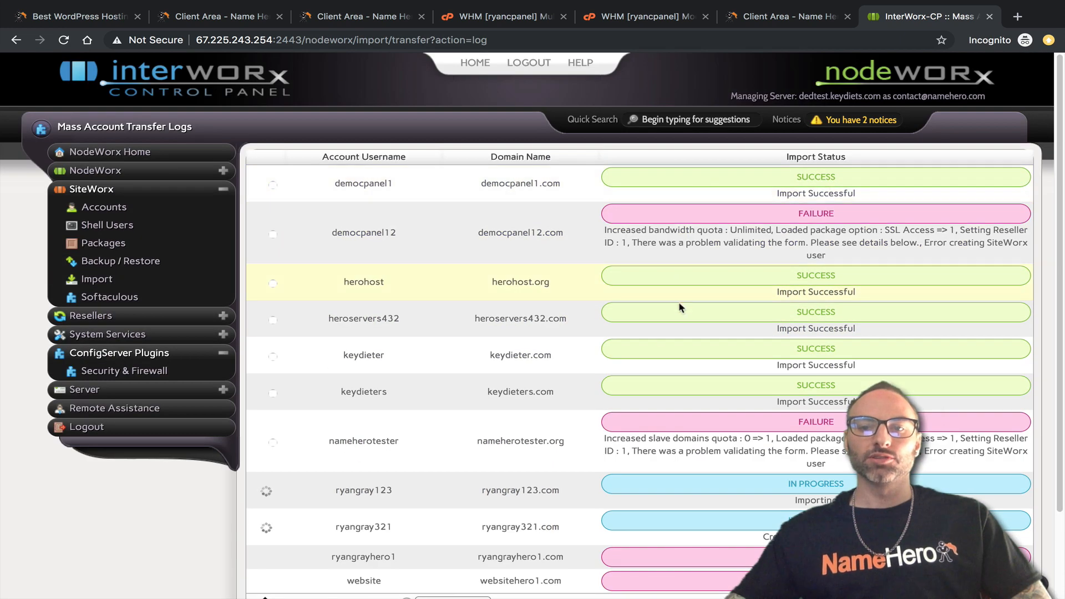
pyautogui.scroll(-3, 644, 383)
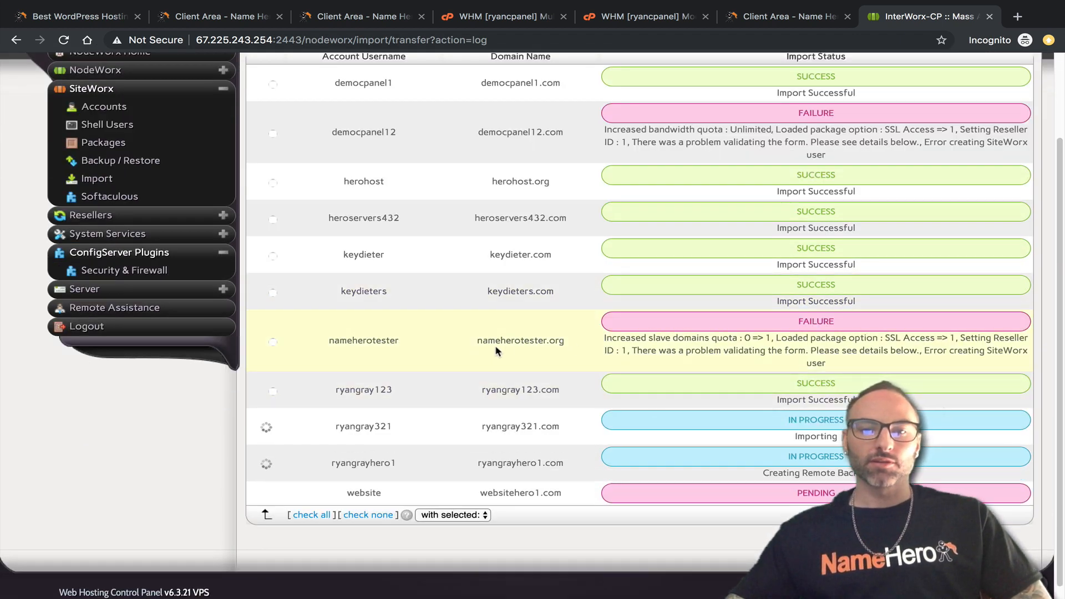
pyautogui.scroll(3, 873, 351)
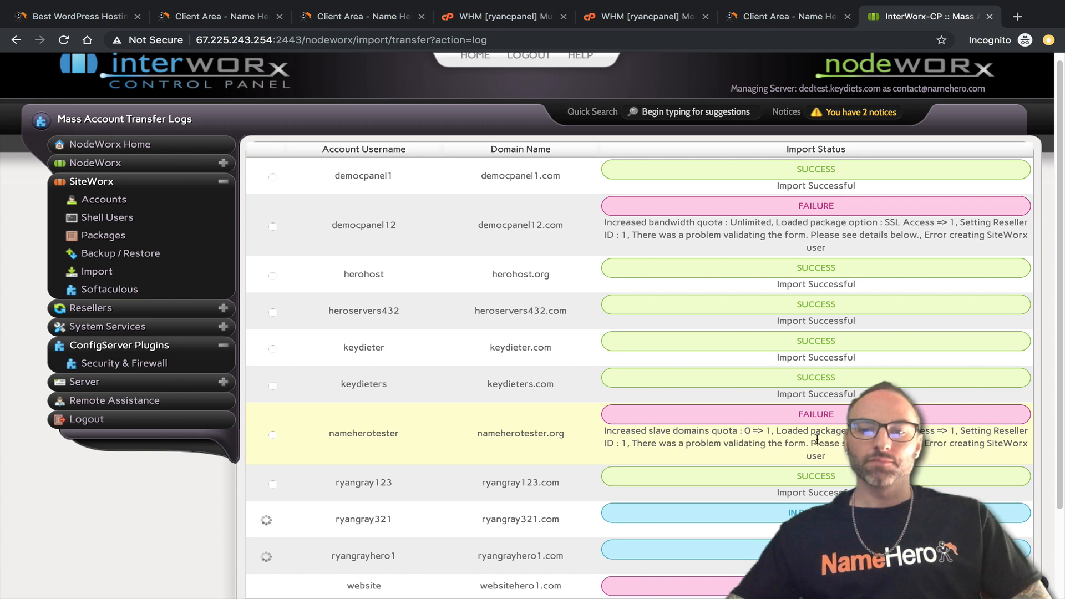
pyautogui.scroll(-2, 832, 441)
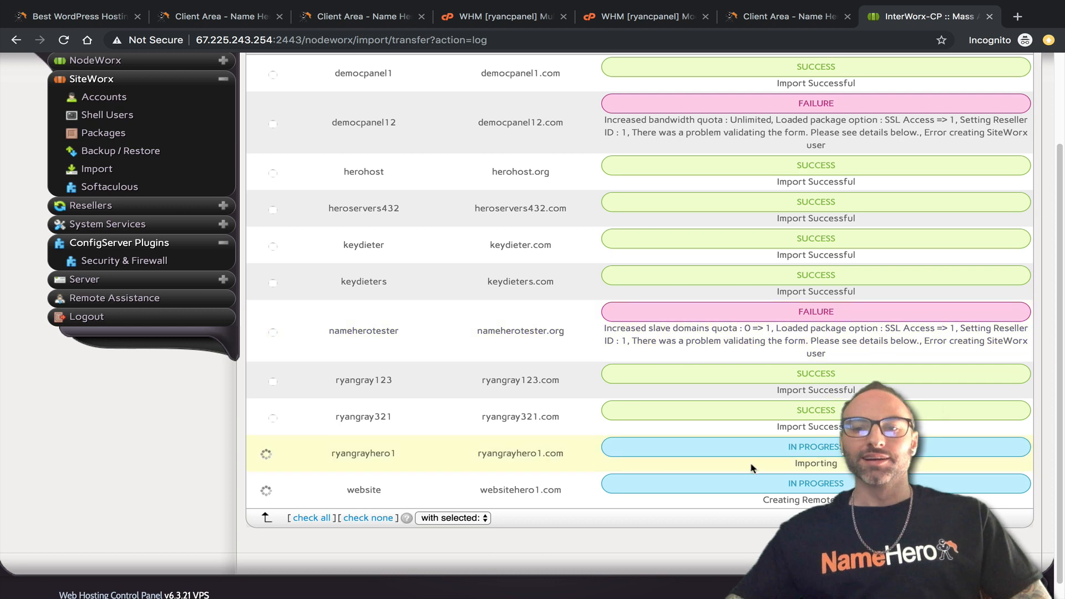
pyautogui.scroll(-1, 741, 446)
pyautogui.scroll(1, 758, 432)
pyautogui.scroll(-1, 761, 428)
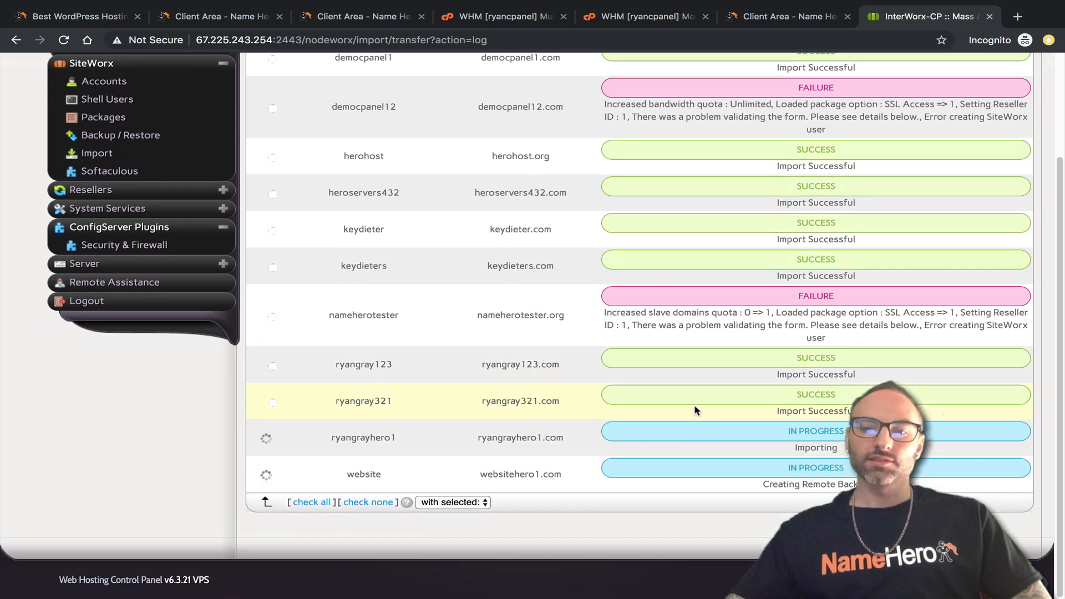
pyautogui.scroll(2, 728, 413)
pyautogui.scroll(-2, 728, 413)
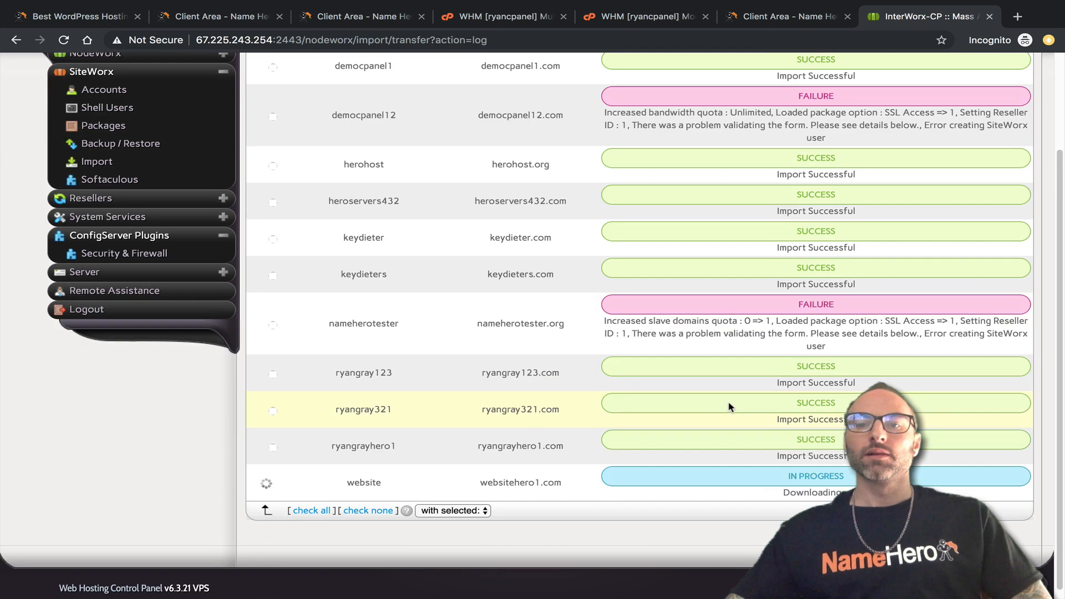
pyautogui.scroll(2, 777, 444)
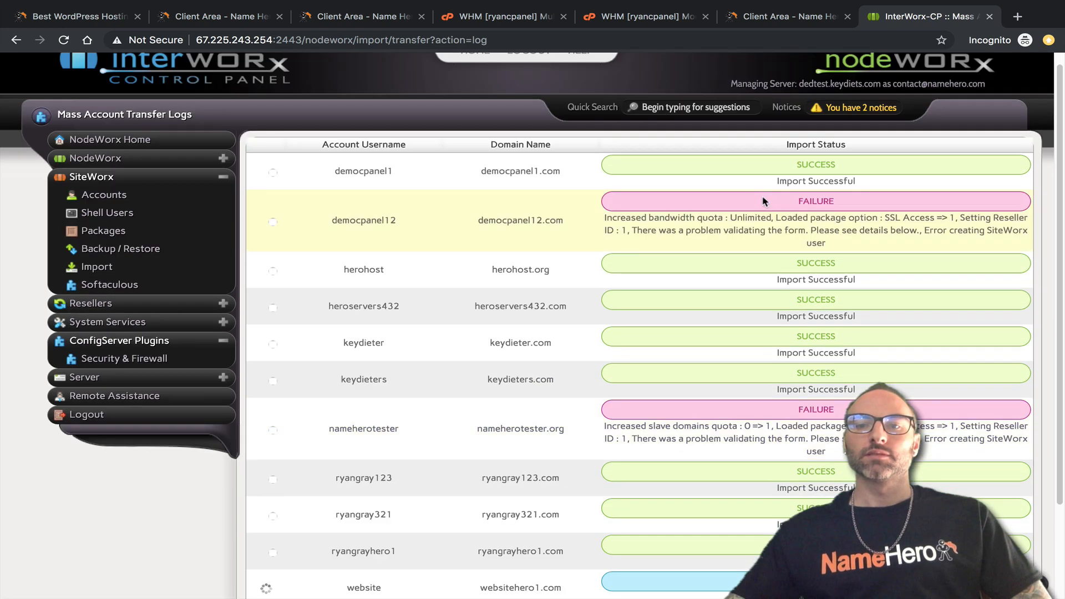
pyautogui.scroll(-2, 730, 420)
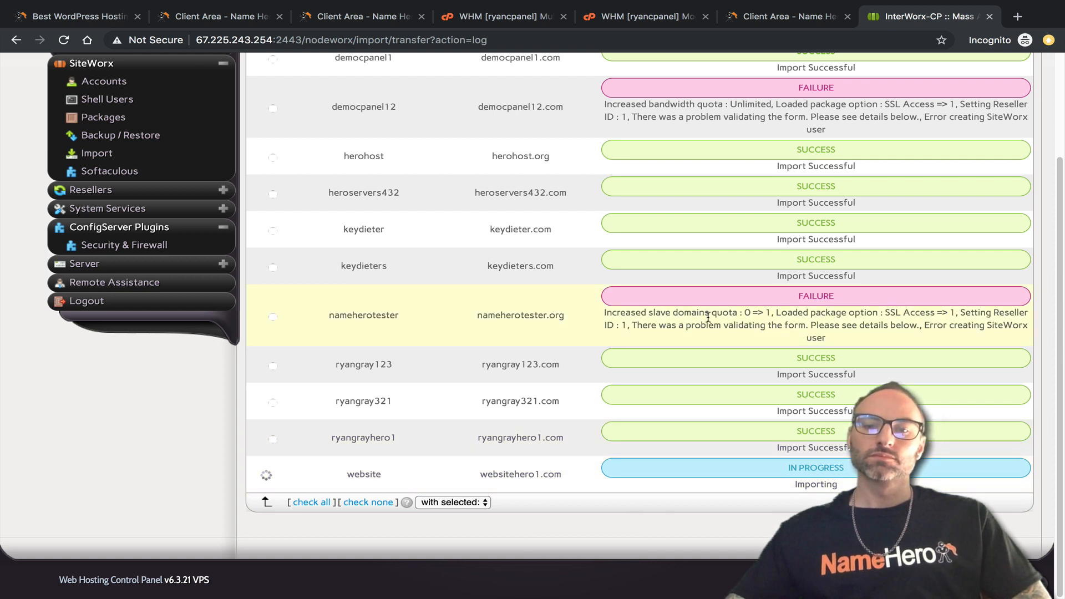
pyautogui.scroll(2, 702, 423)
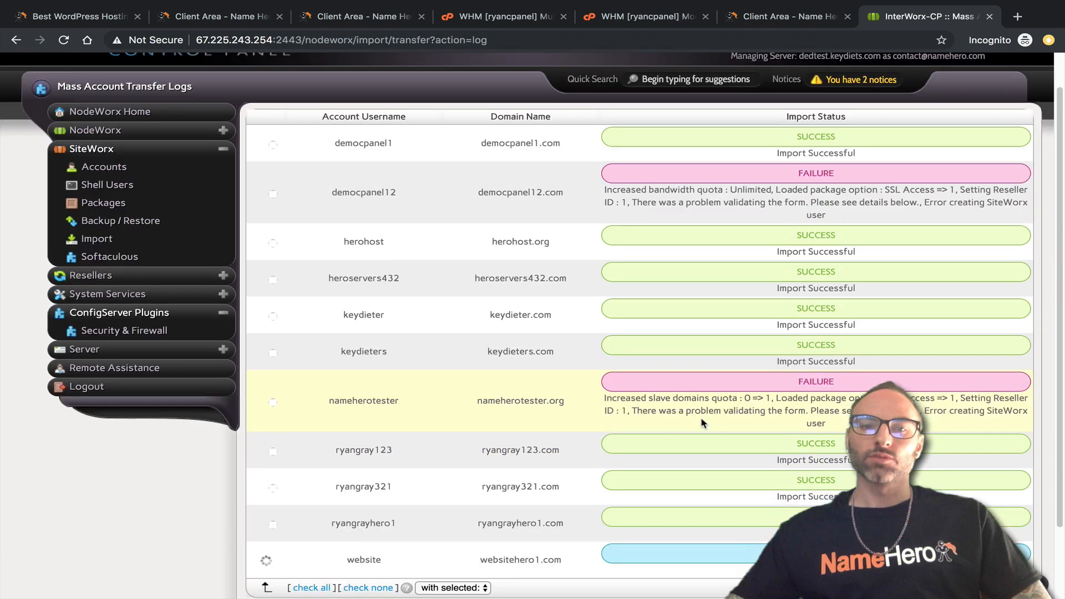
pyautogui.scroll(-1, 702, 423)
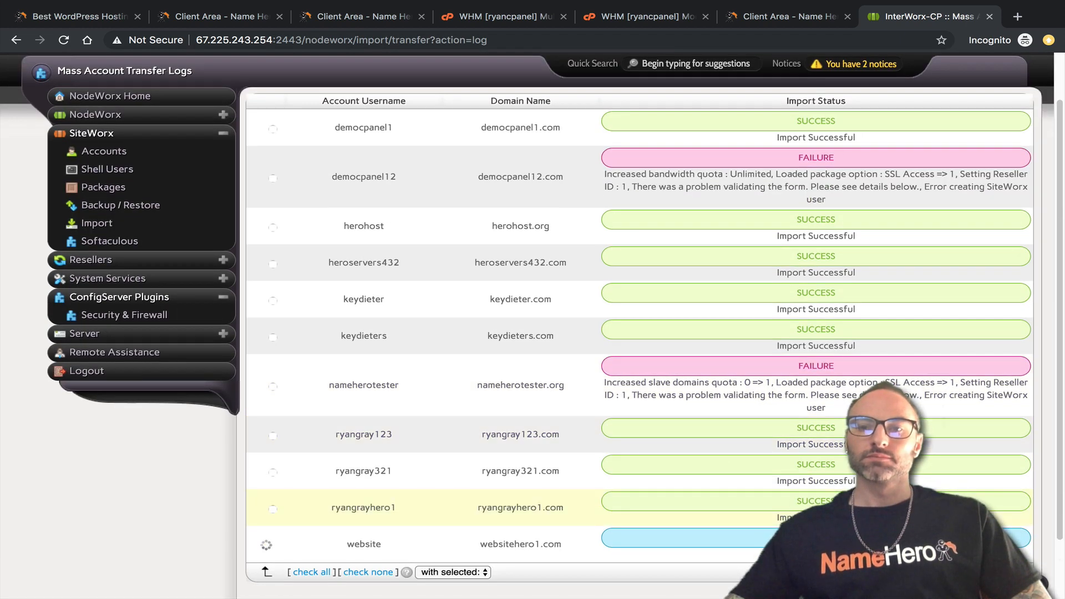
pyautogui.scroll(-1, 702, 499)
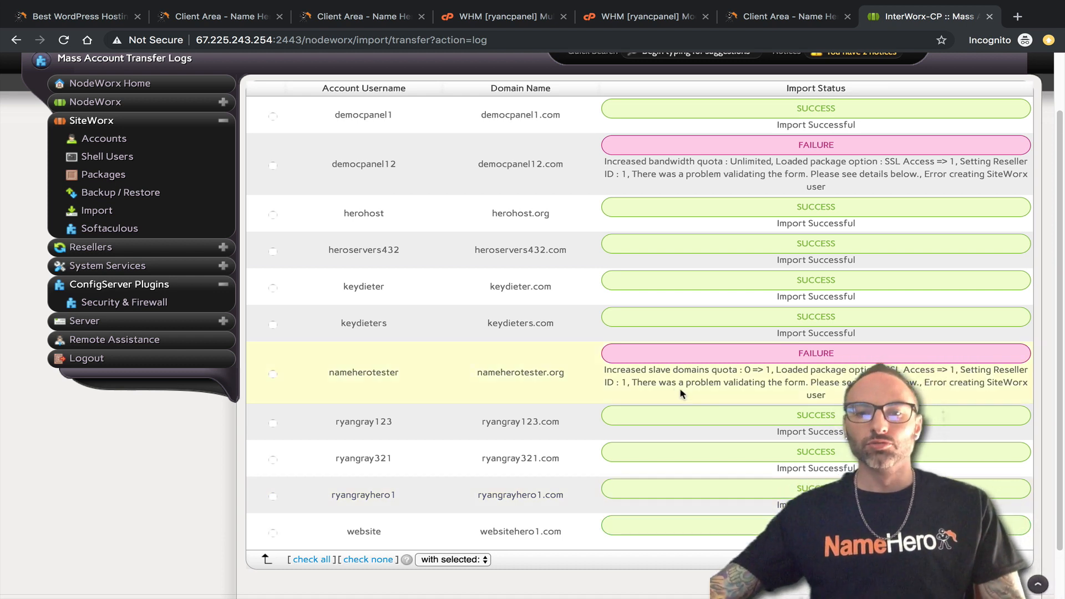
pyautogui.scroll(-1, 682, 393)
pyautogui.scroll(3, 642, 399)
pyautogui.scroll(-4, 652, 315)
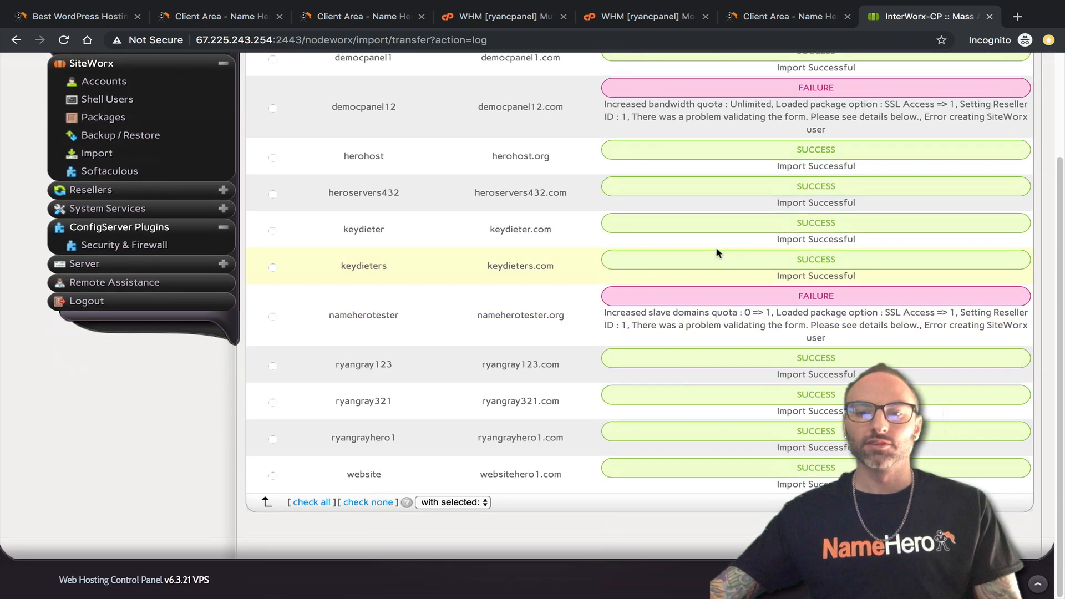
pyautogui.scroll(3, 550, 327)
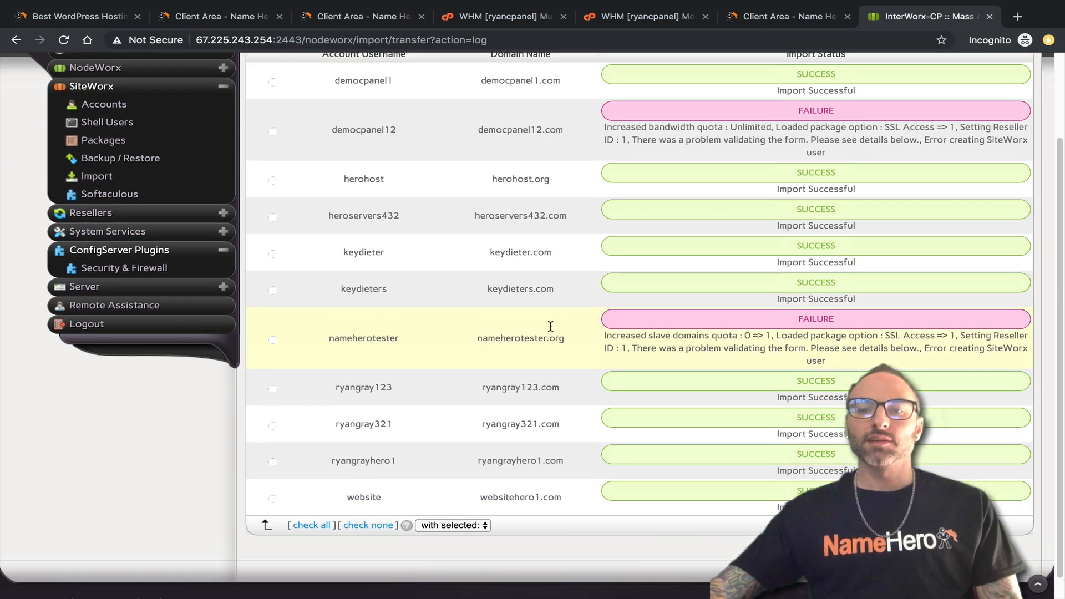
pyautogui.scroll(-3, 438, 459)
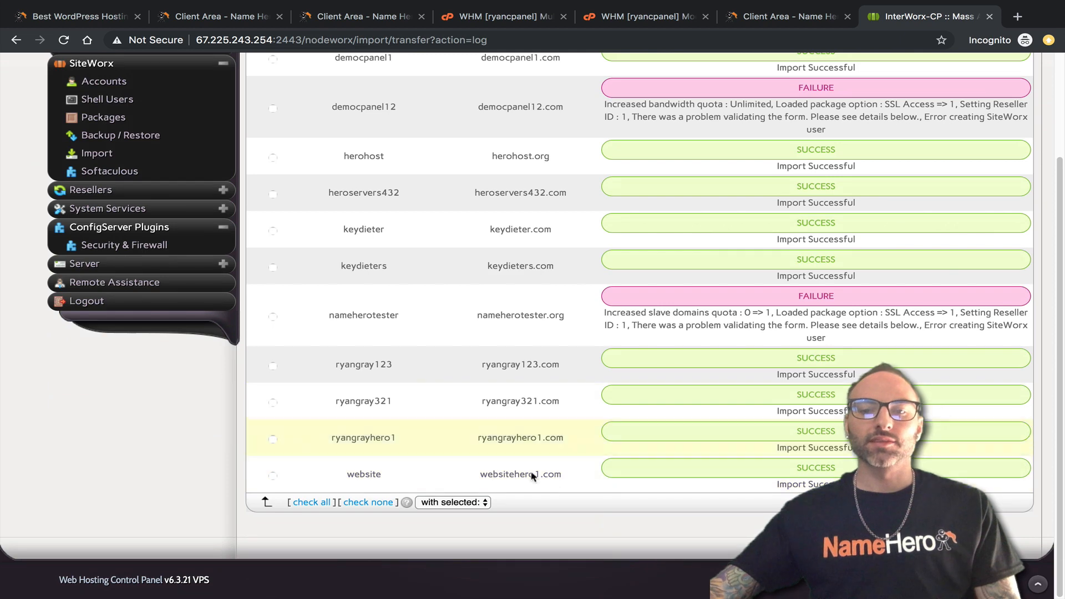
pyautogui.scroll(3, 705, 322)
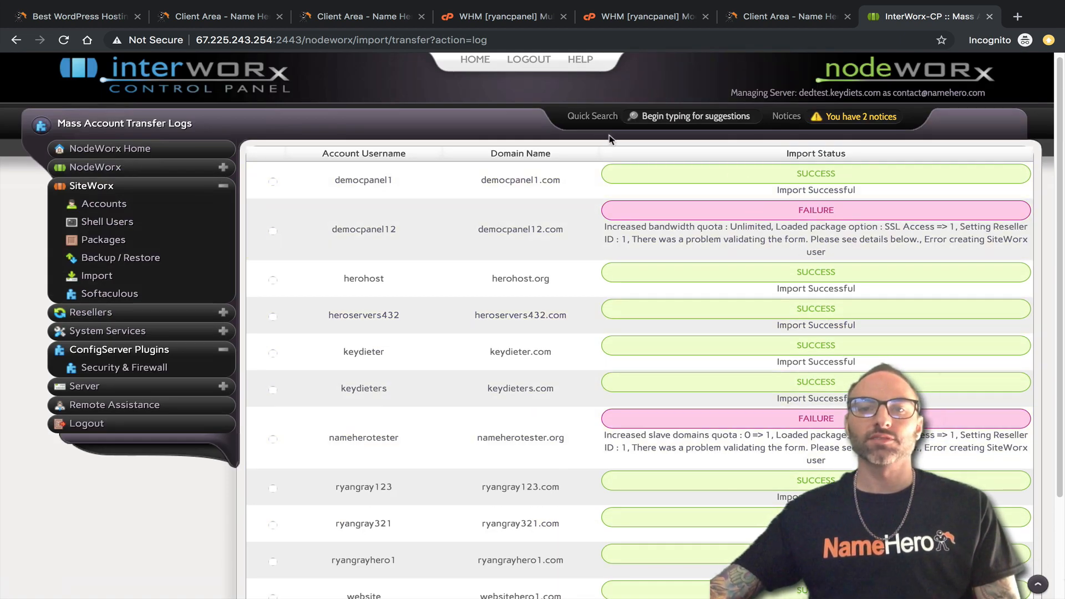
pyautogui.scroll(-1, 642, 344)
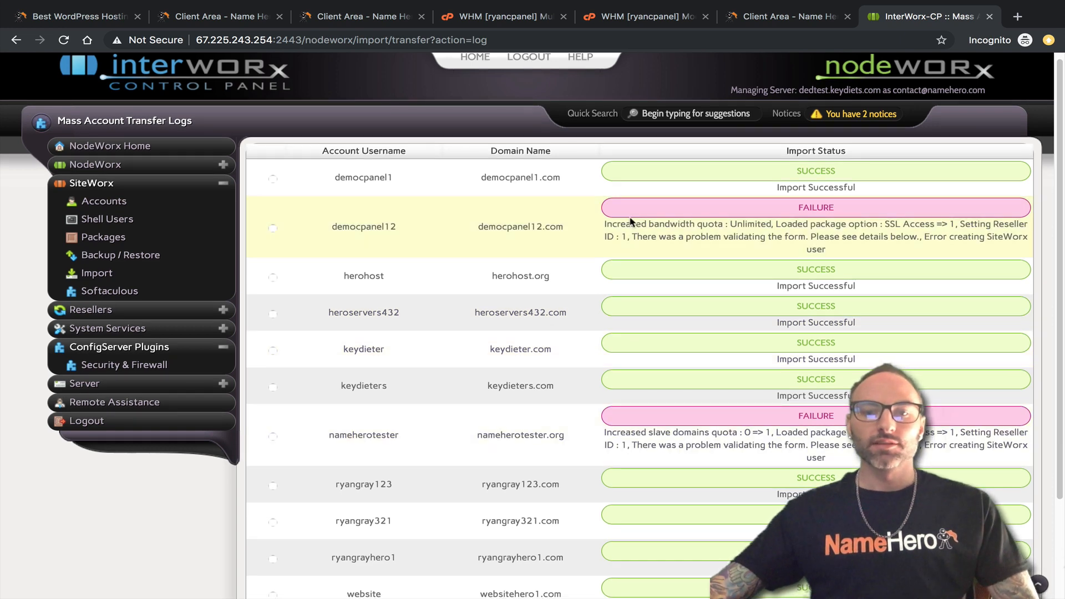
pyautogui.scroll(-2, 577, 349)
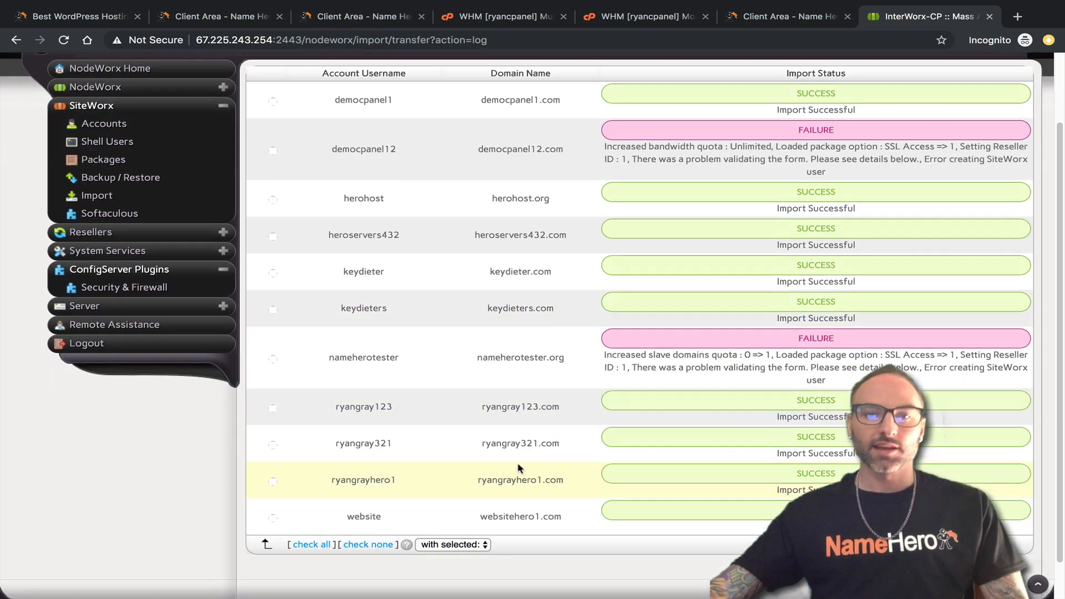
pyautogui.scroll(1, 536, 311)
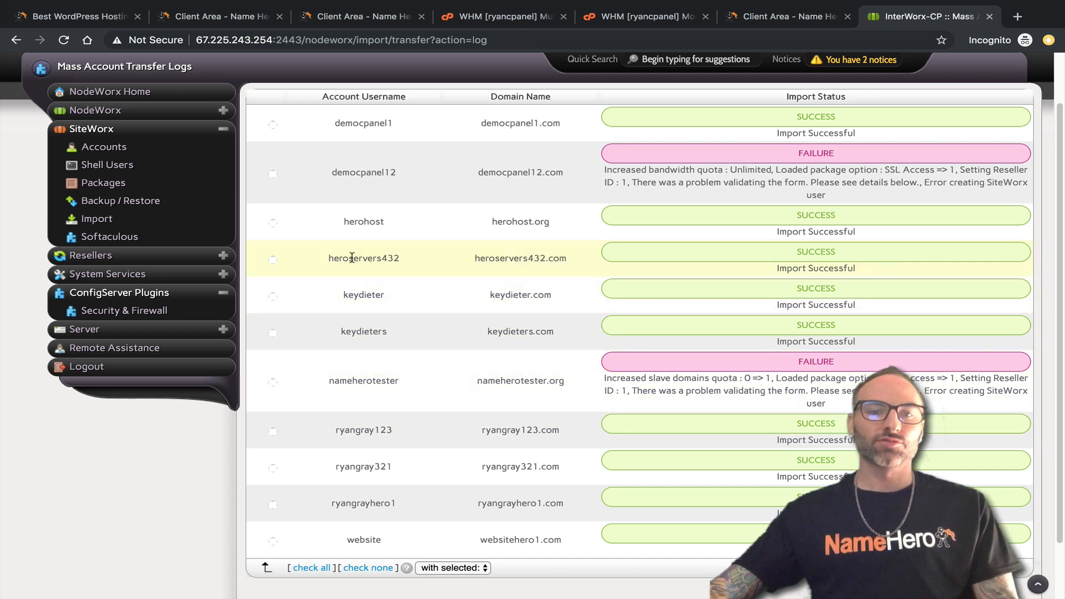
# Copy the heroservers432 username and open the SiteWorx Accounts list in a new tab.
pyautogui.moveTo(398, 259); pyautogui.dragTo(328, 258)
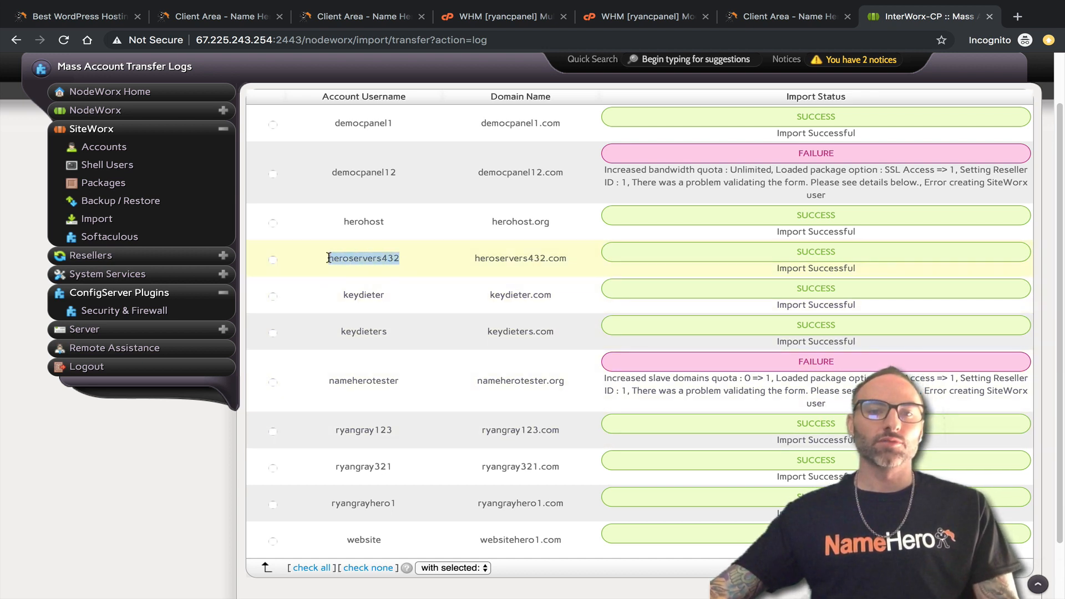
pyautogui.rightClick(392, 259)
pyautogui.click(423, 287)
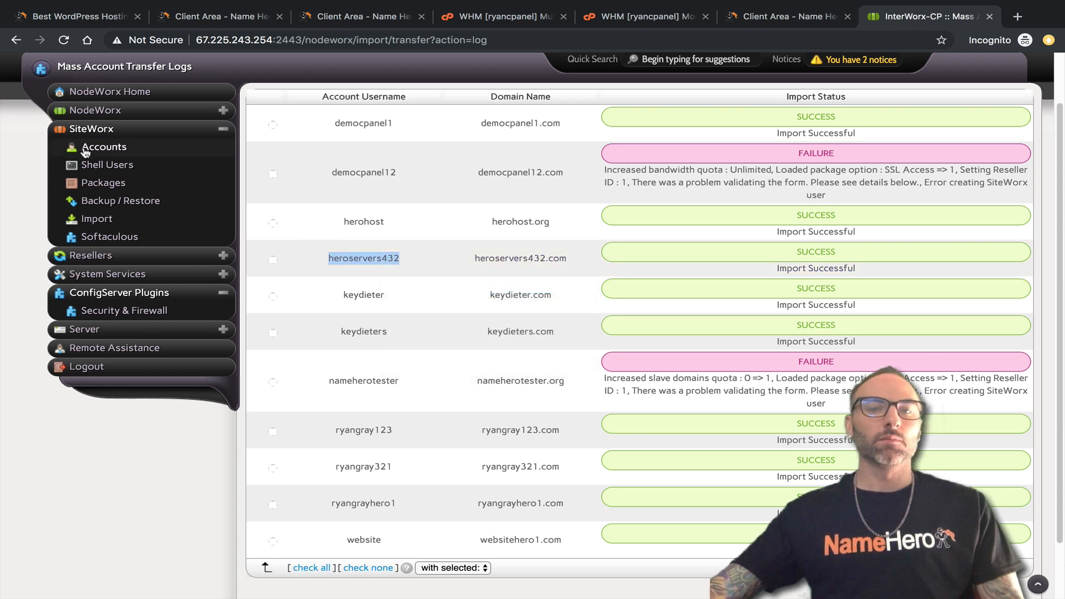
pyautogui.scroll(2, 792, 261)
pyautogui.scroll(-1, 688, 296)
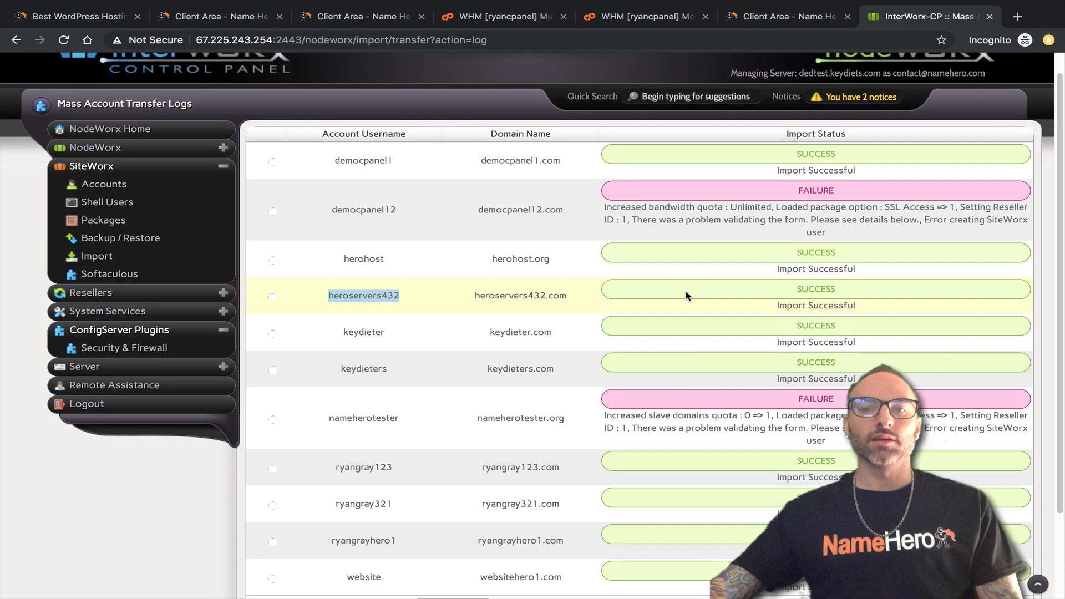
pyautogui.scroll(-1, 688, 296)
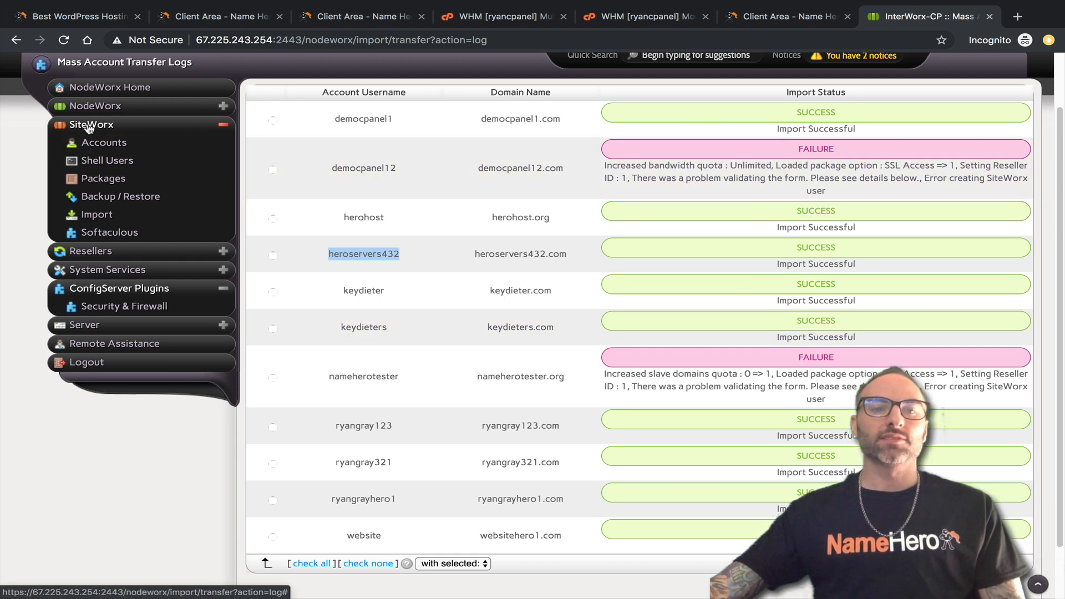
pyautogui.middleClick(106, 144)
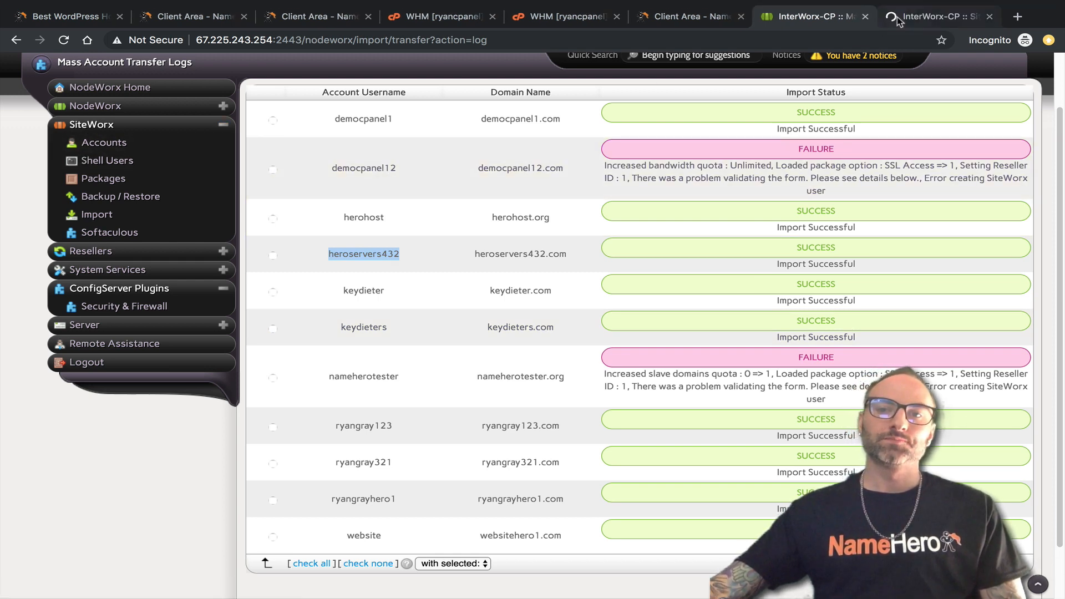
pyautogui.click(937, 16)
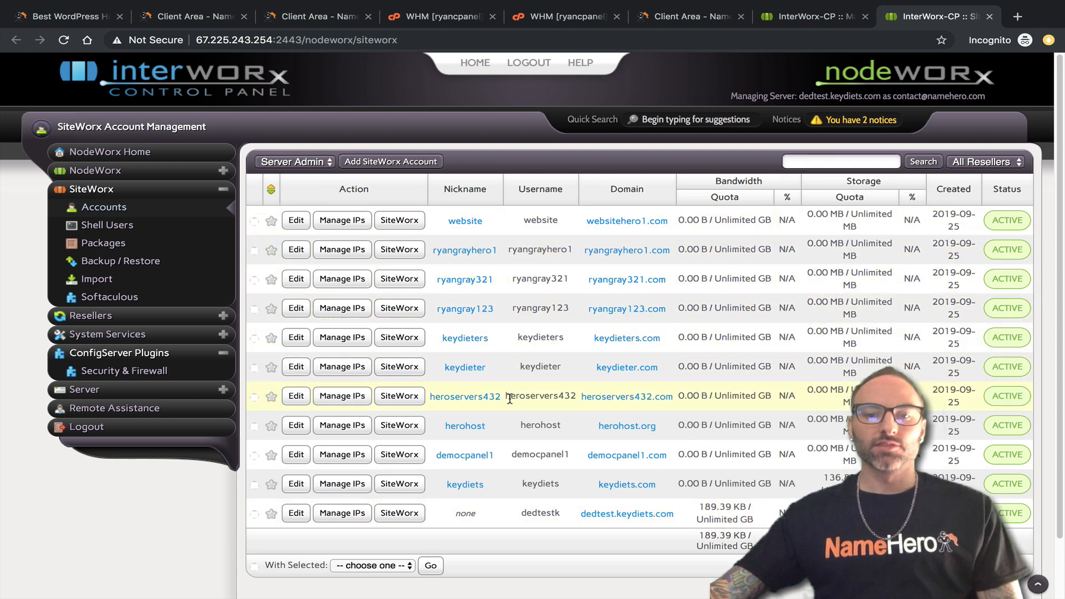
# Open the SiteWorx panel for heroservers432 from its account row.
pyautogui.moveTo(506, 396); pyautogui.dragTo(557, 399)
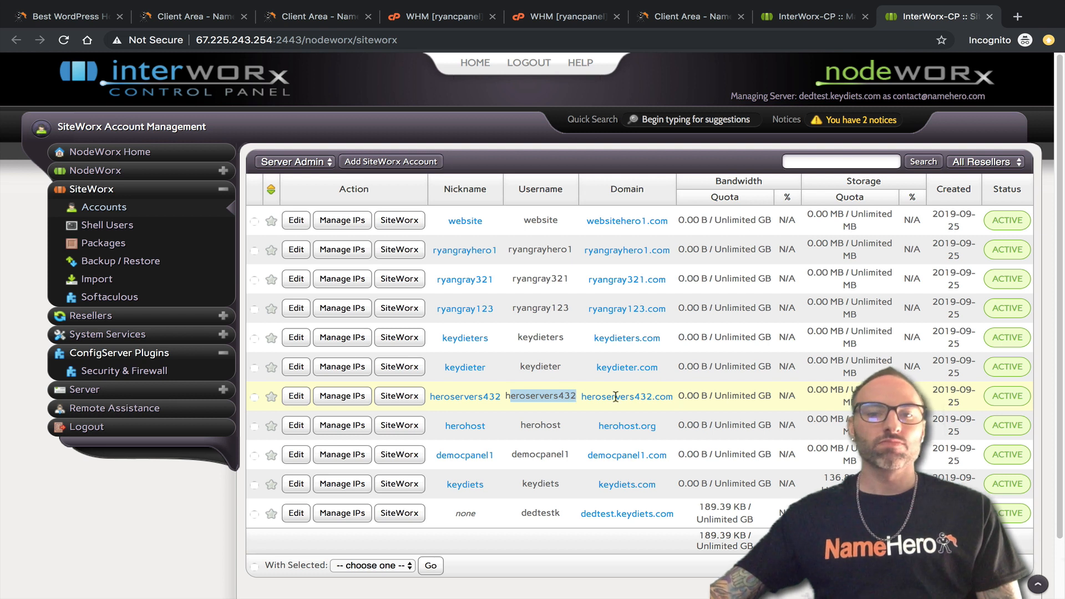
pyautogui.click(403, 397)
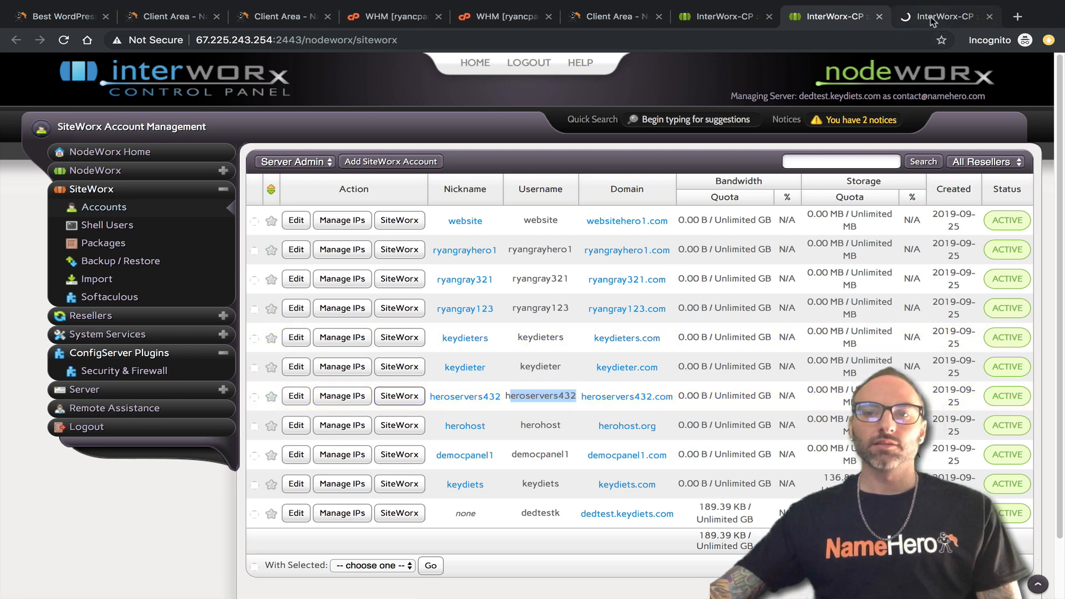
pyautogui.click(927, 16)
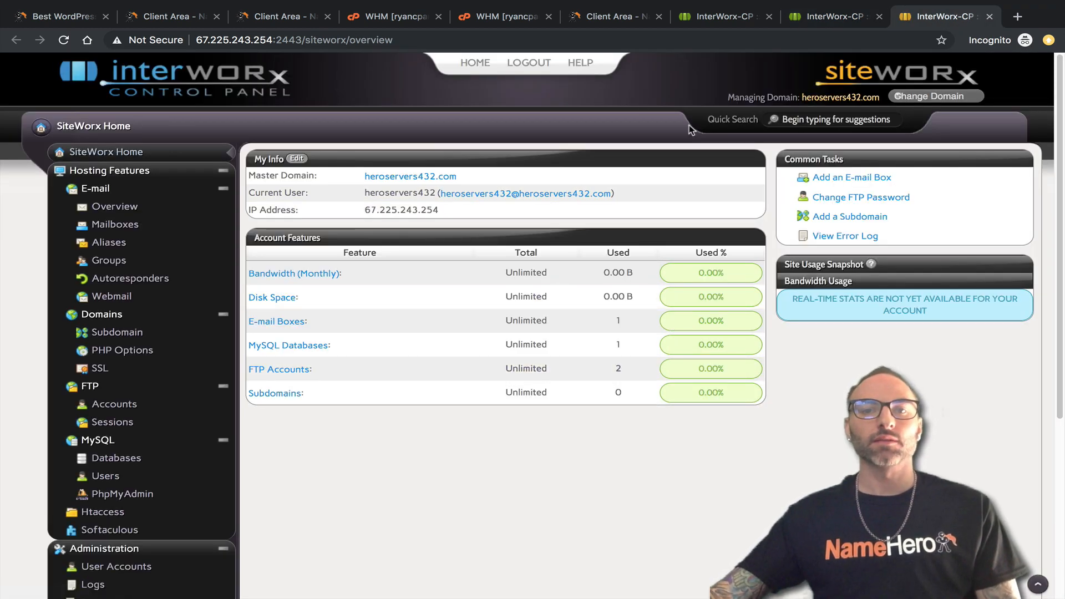
# Open heroservers432's cPanel dashboard in a new tab from WHM List Accounts.
pyautogui.click(496, 25)
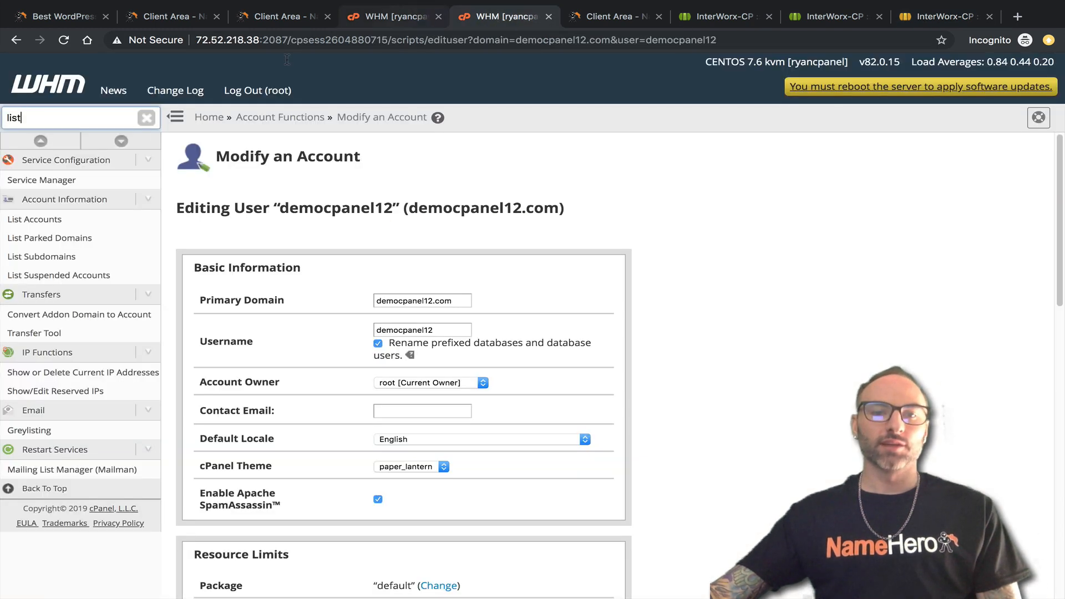
pyautogui.click(35, 219)
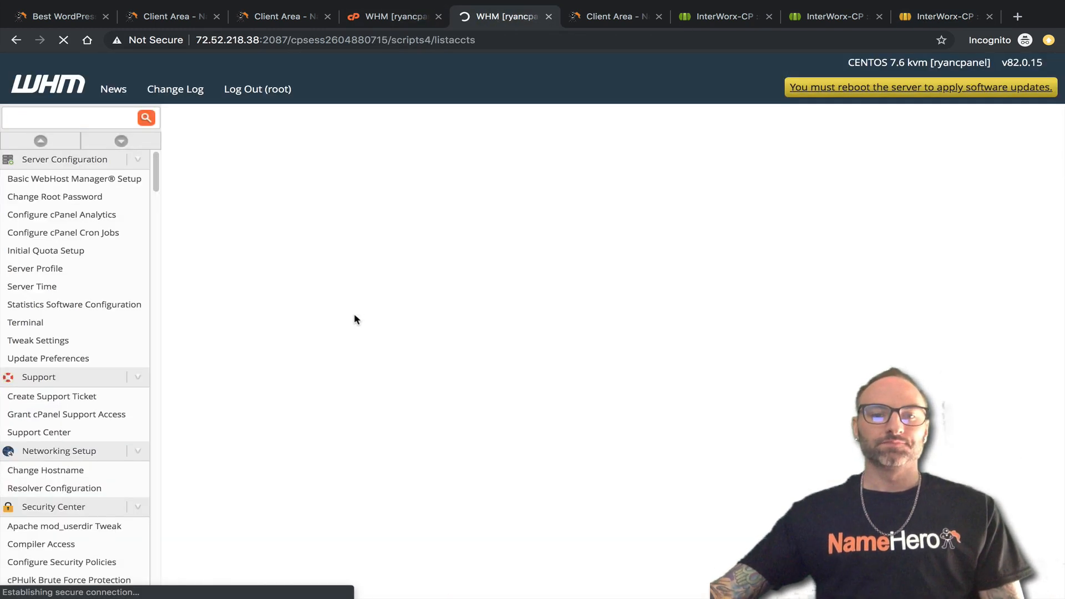
pyautogui.scroll(-2, 450, 427)
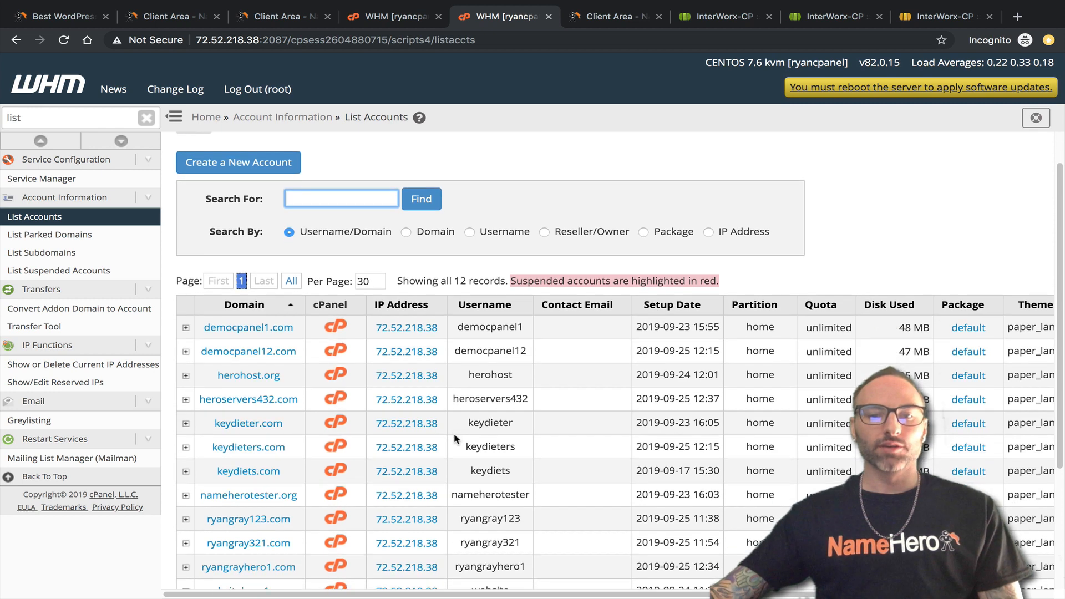
pyautogui.scroll(-3, 451, 439)
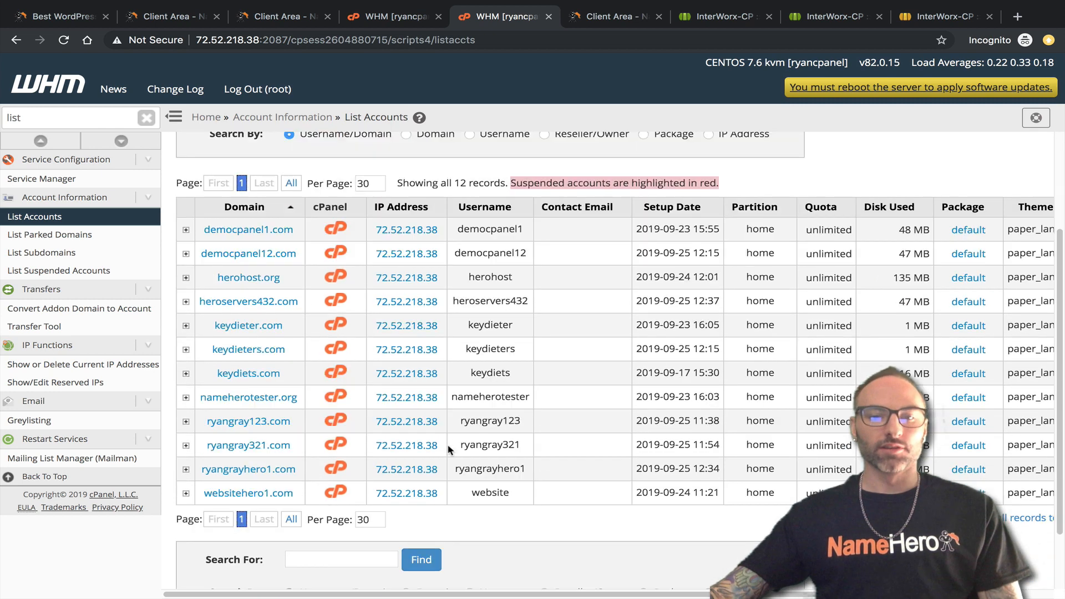
pyautogui.click(336, 300)
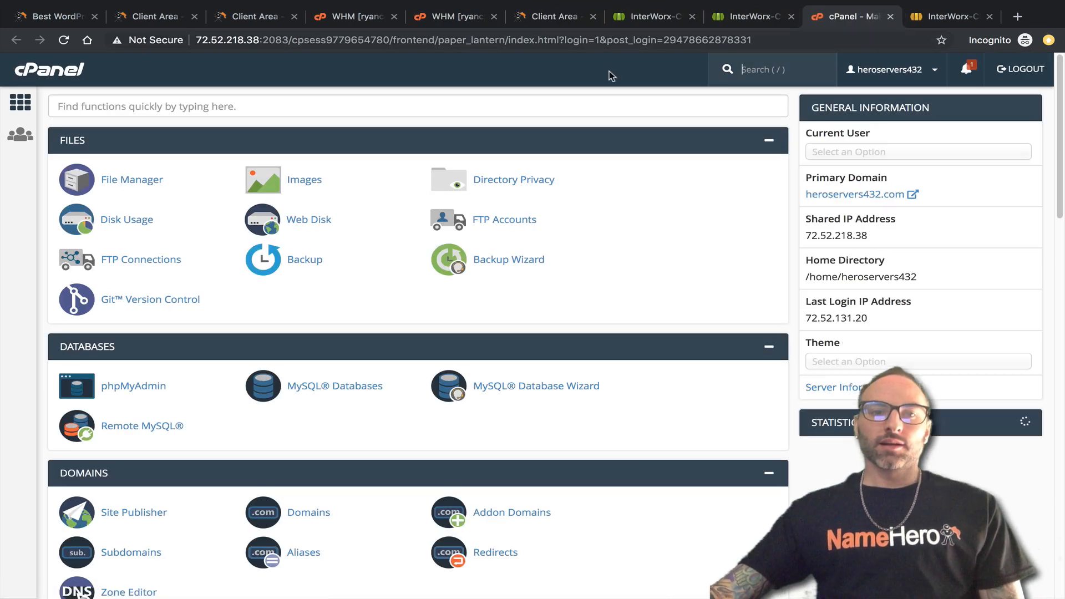
# Compare the cPanel dashboard with the heroservers432.com SiteWorx overview.
pyautogui.click(980, 21)
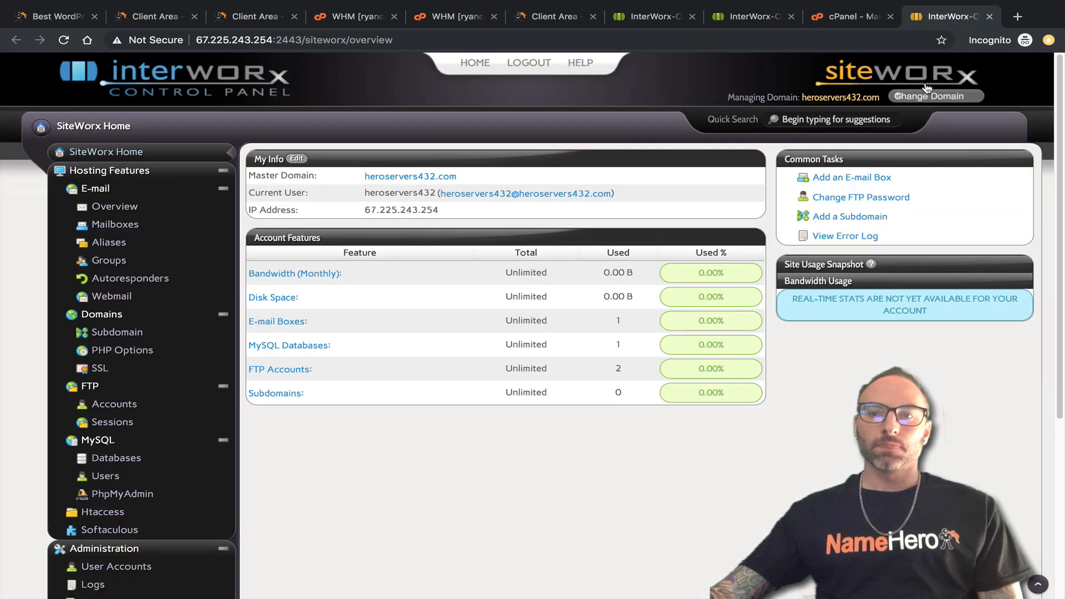
pyautogui.click(869, 16)
pyautogui.click(954, 18)
pyautogui.click(860, 22)
pyautogui.click(960, 19)
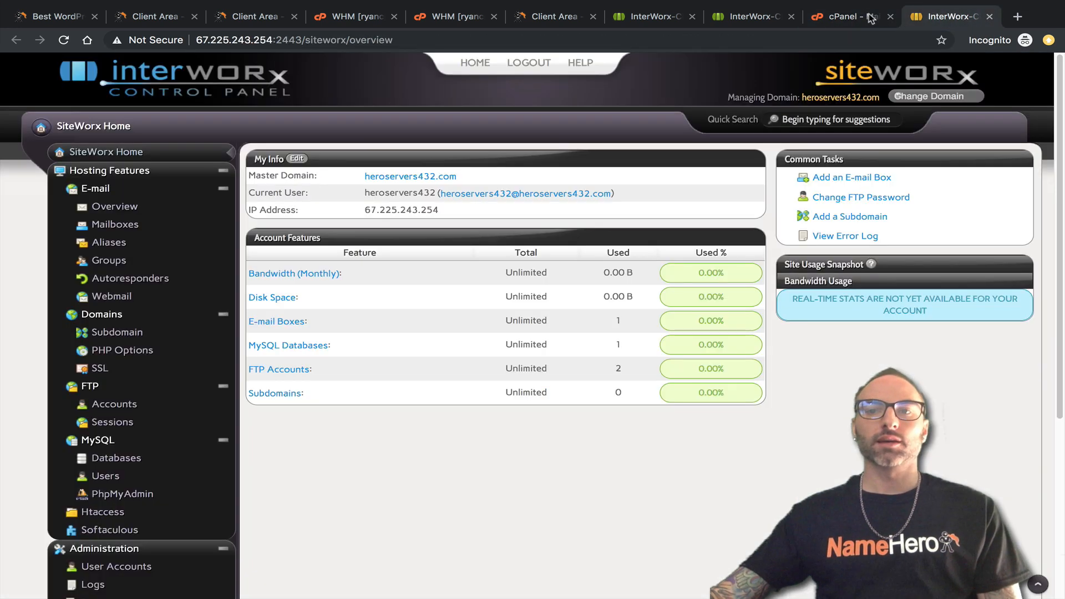
pyautogui.click(871, 19)
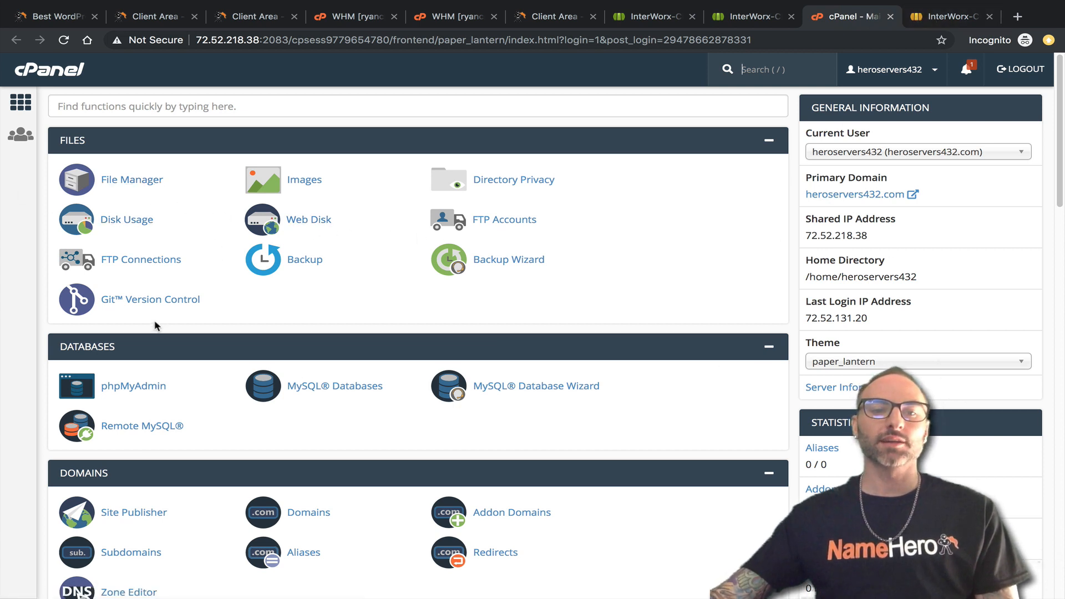
pyautogui.click(934, 22)
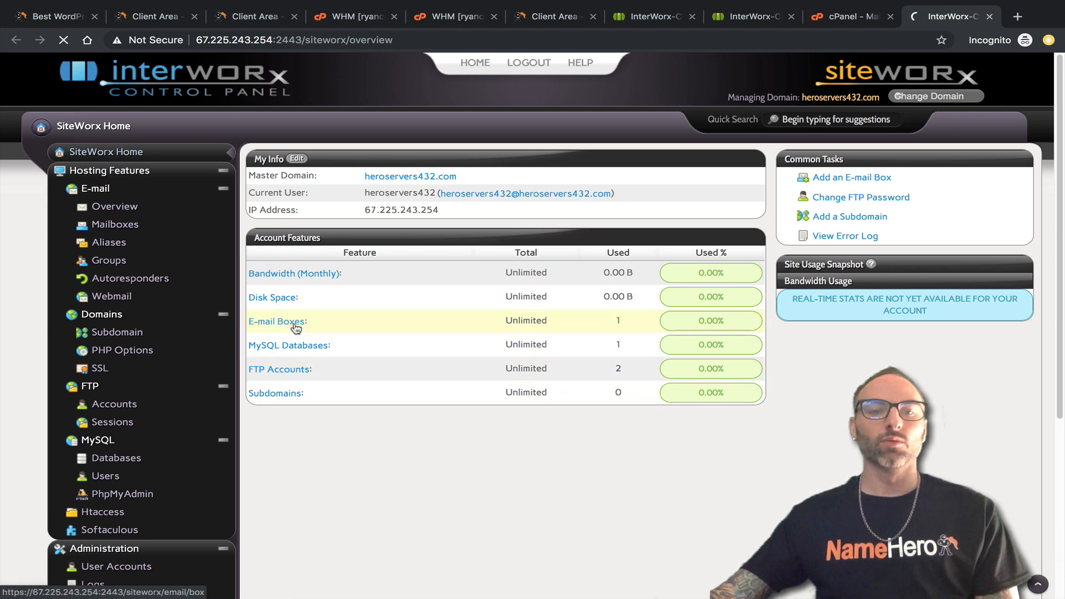
# Compare cPanel's Email Accounts list with the SiteWorx mailboxes for heroservers432.com.
pyautogui.click(276, 322)
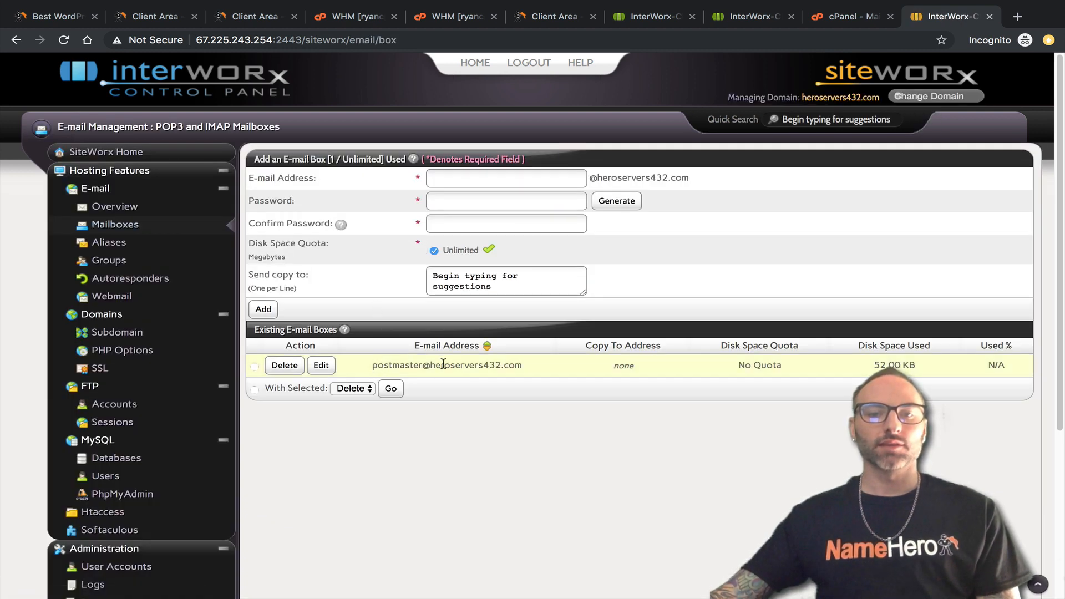
pyautogui.click(844, 16)
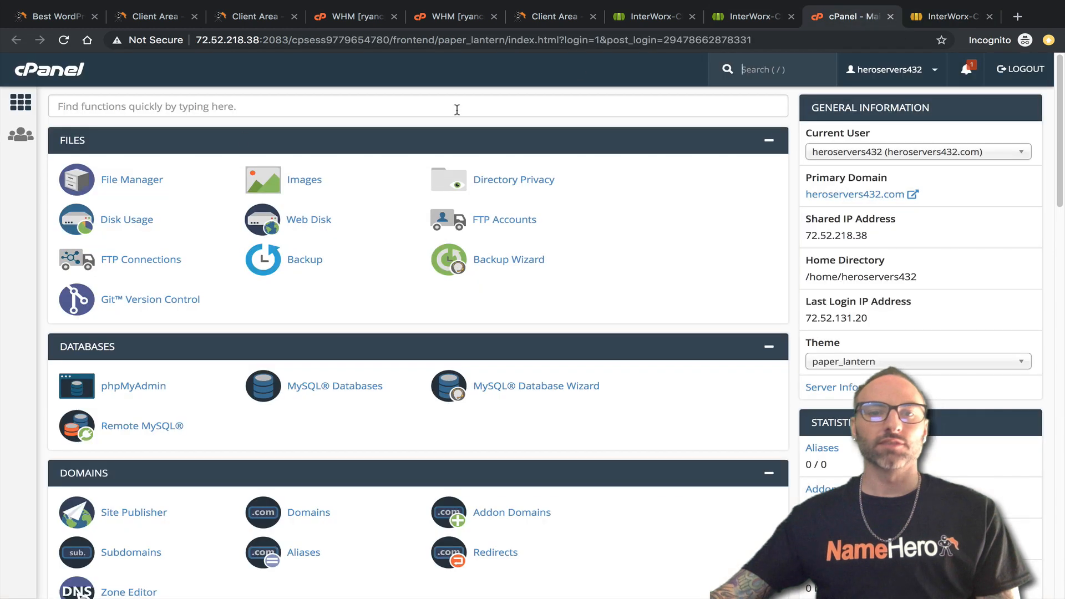
pyautogui.click(151, 109)
pyautogui.write('ema')
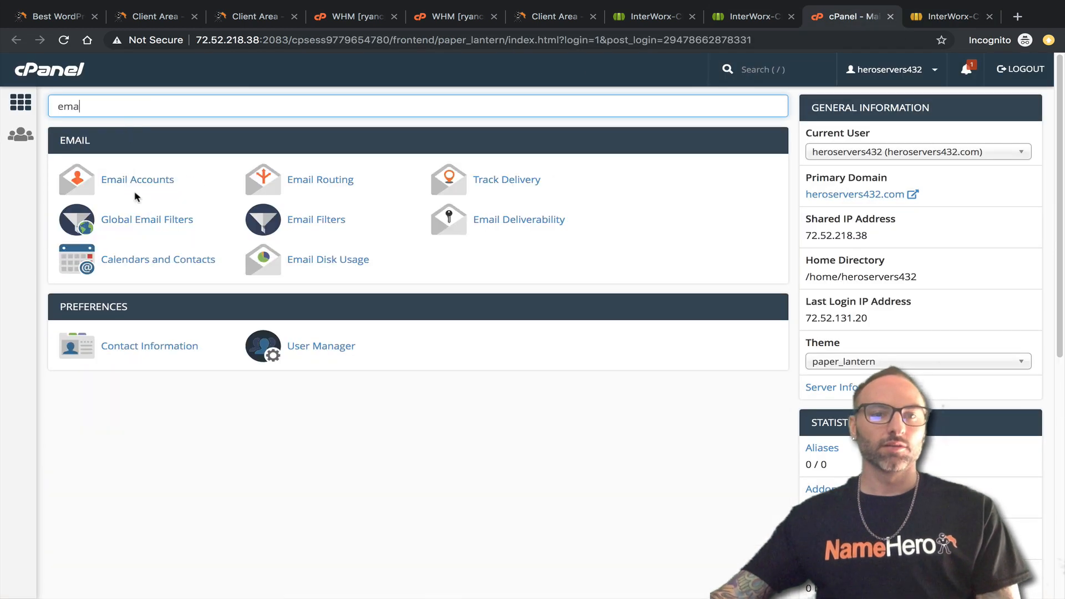
pyautogui.click(136, 180)
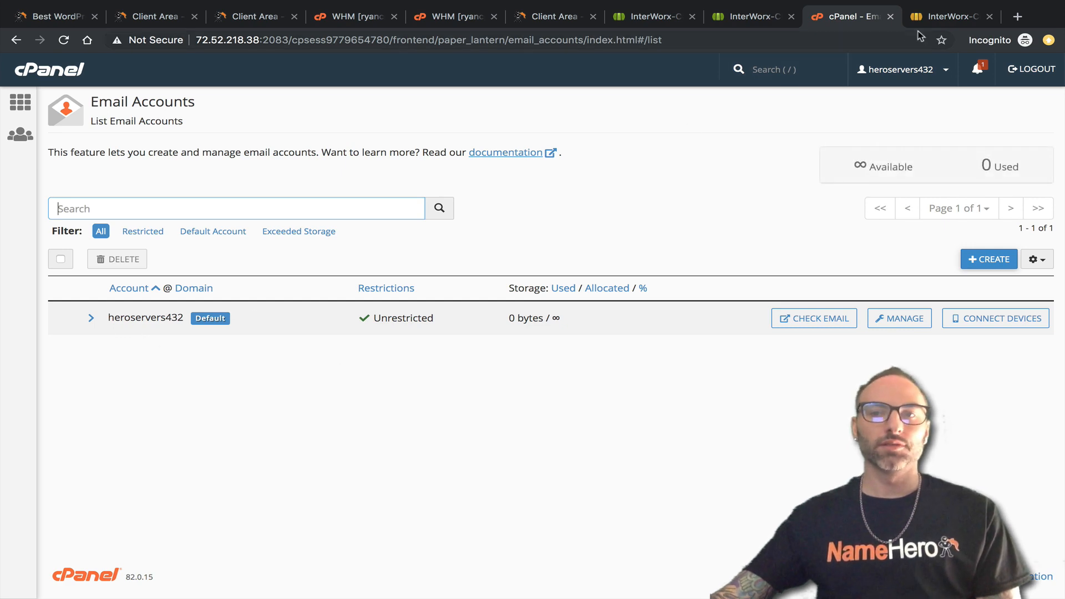
pyautogui.click(943, 16)
pyautogui.click(846, 17)
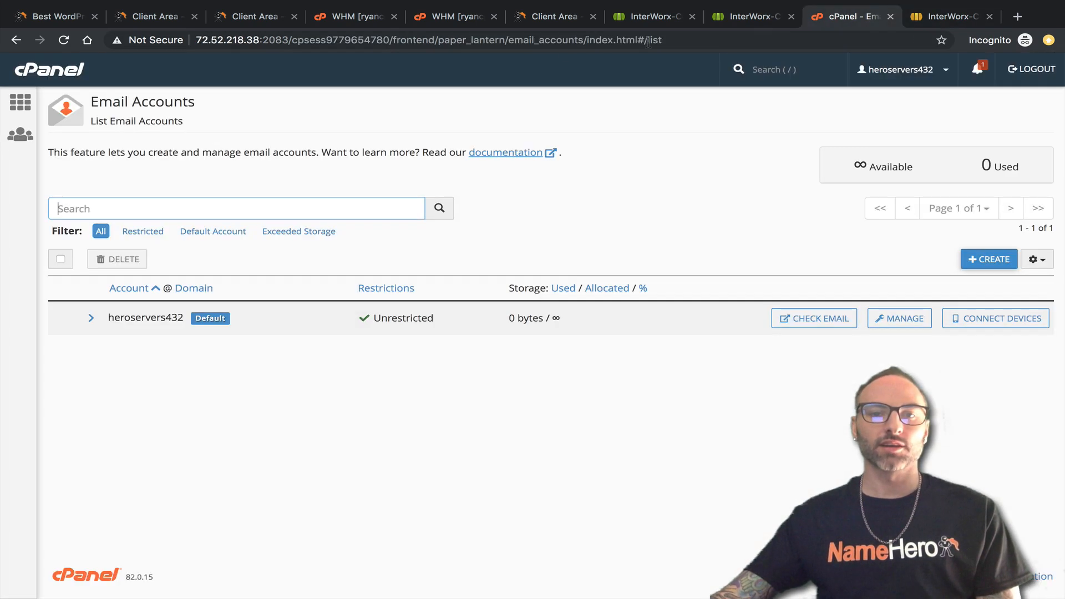
# Compare cPanel's single forwarder with the imported SiteWorx alias and its destination.
pyautogui.click(55, 69)
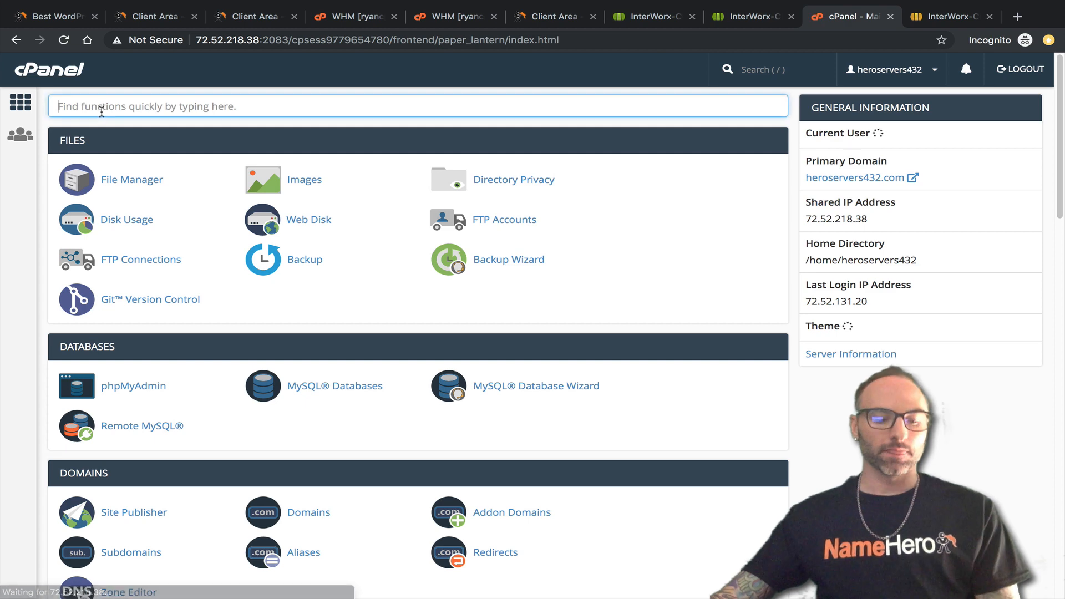
pyautogui.write('forw')
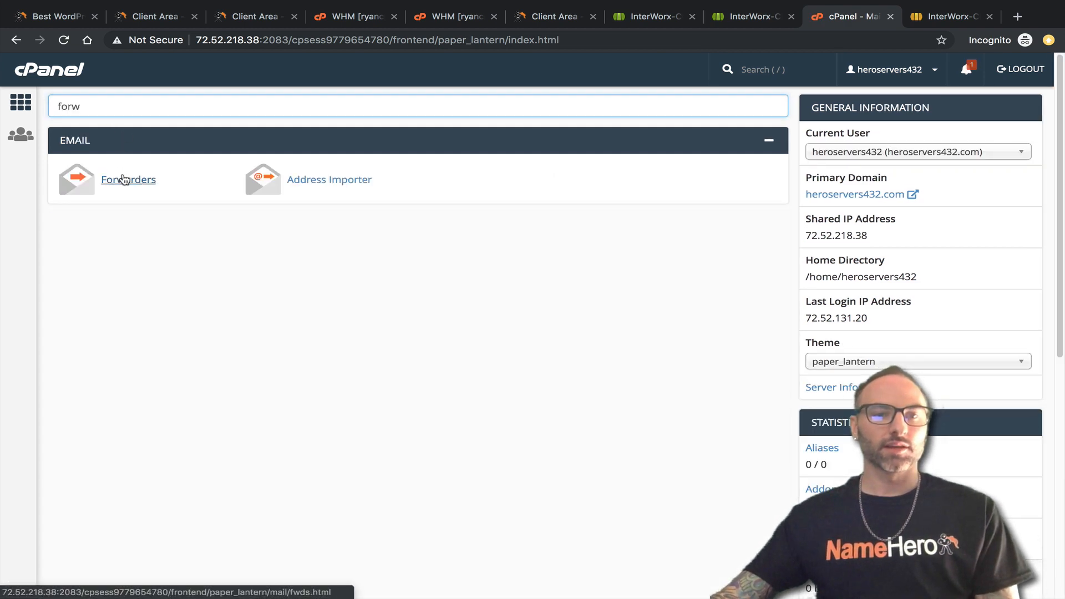
pyautogui.click(119, 179)
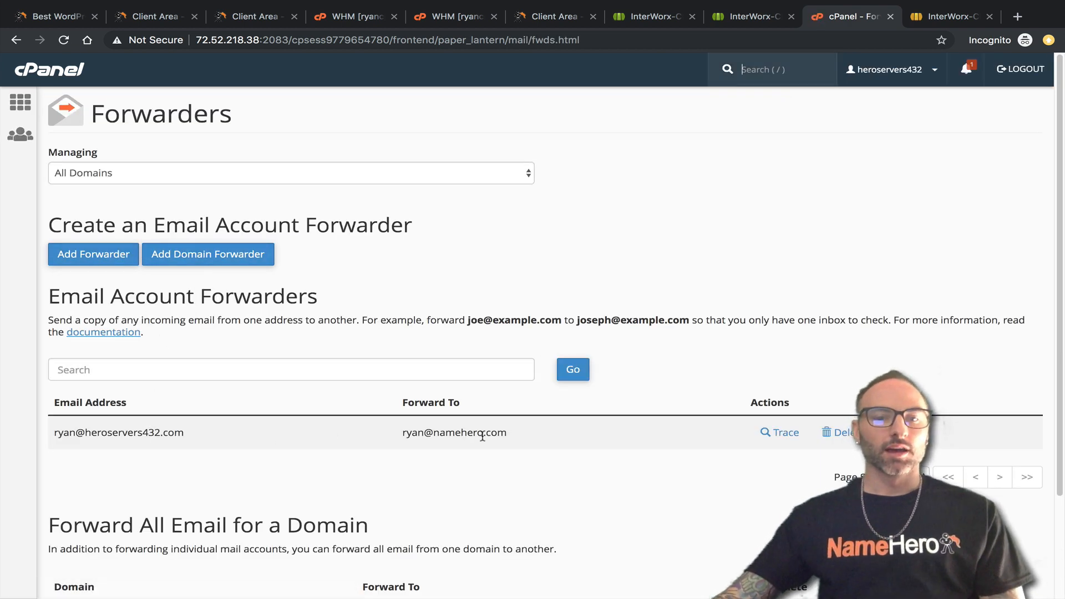
pyautogui.moveTo(506, 434); pyautogui.dragTo(43, 438)
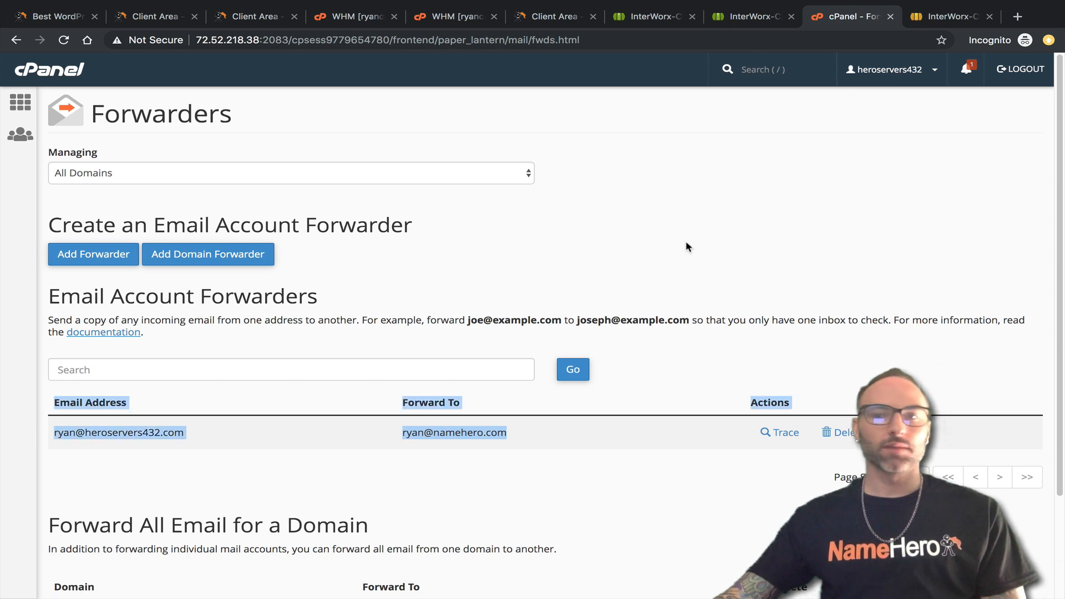
pyautogui.click(943, 16)
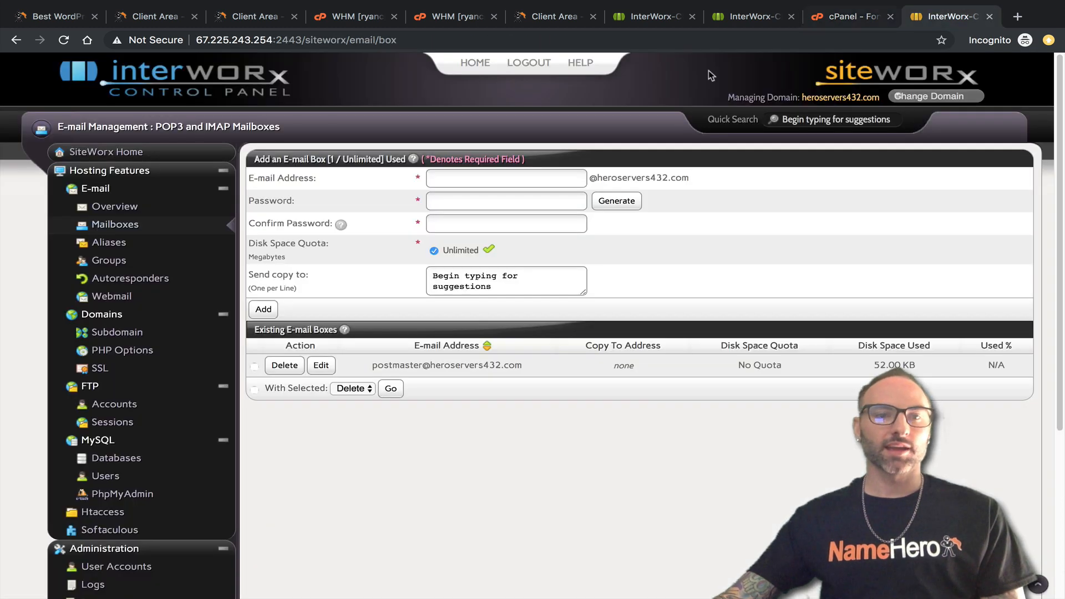
pyautogui.click(115, 243)
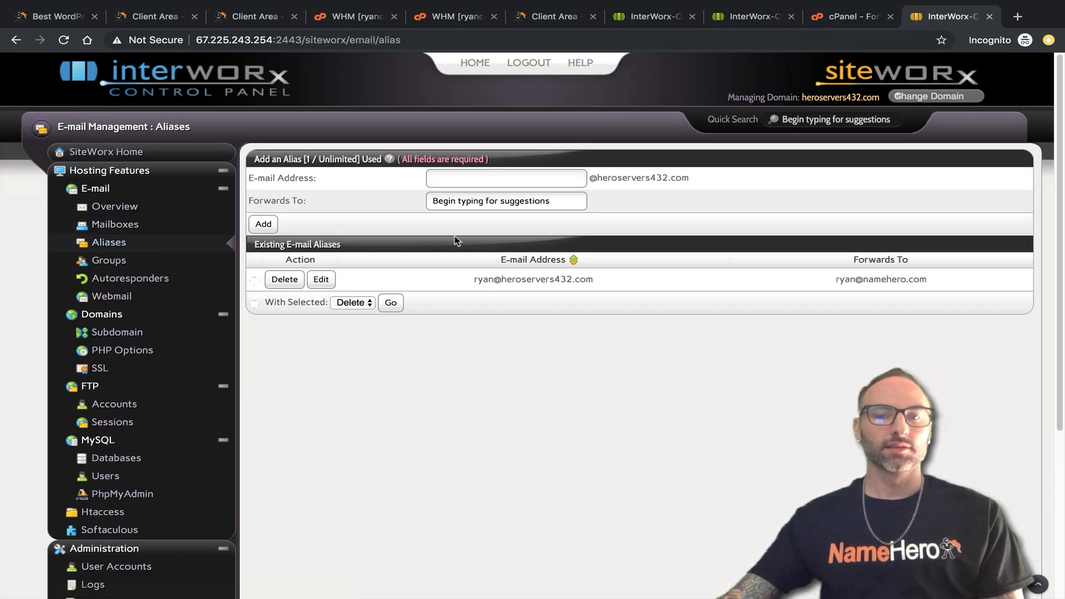
pyautogui.moveTo(475, 281); pyautogui.dragTo(610, 281)
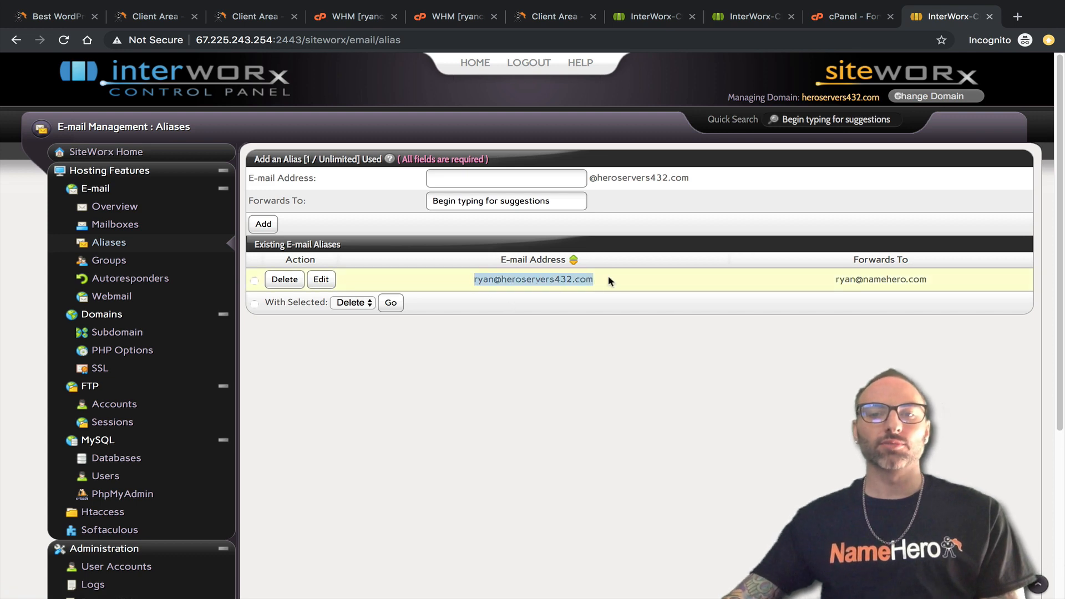
pyautogui.moveTo(936, 287); pyautogui.dragTo(843, 286)
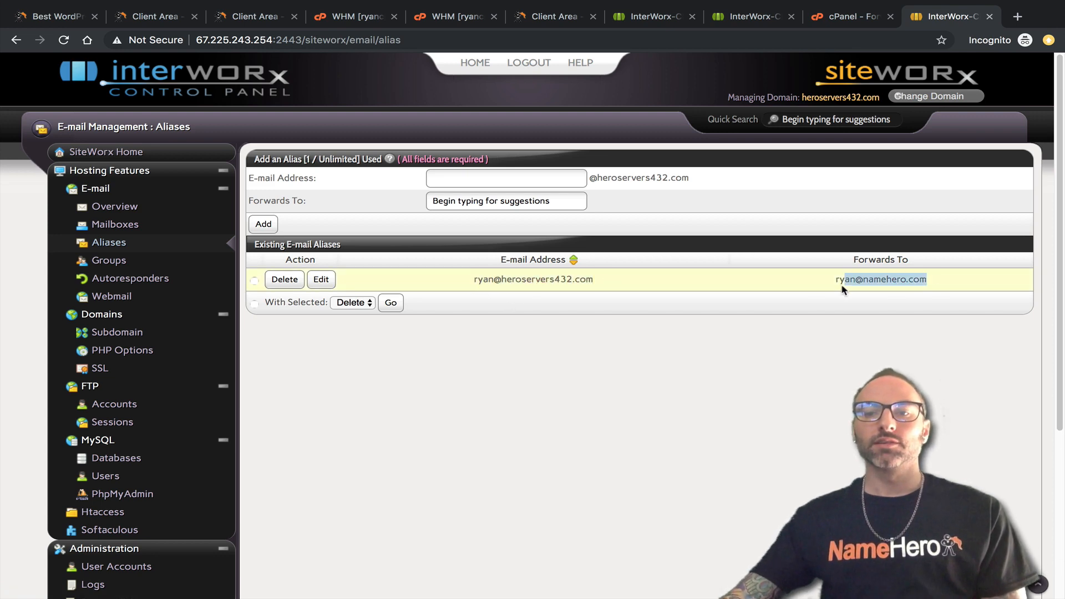
pyautogui.click(848, 12)
pyautogui.click(949, 16)
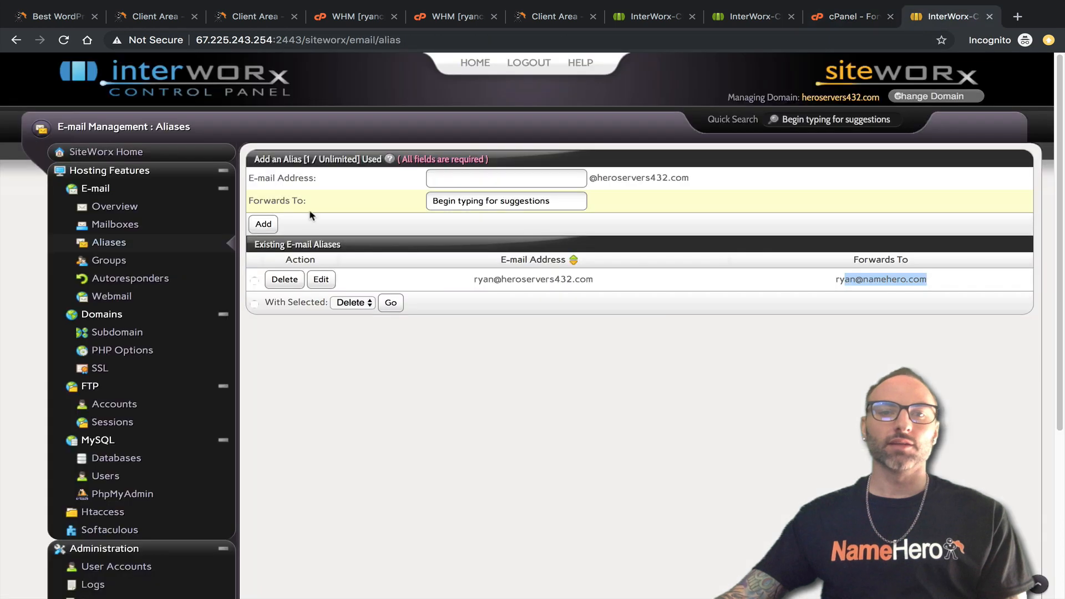
pyautogui.click(855, 19)
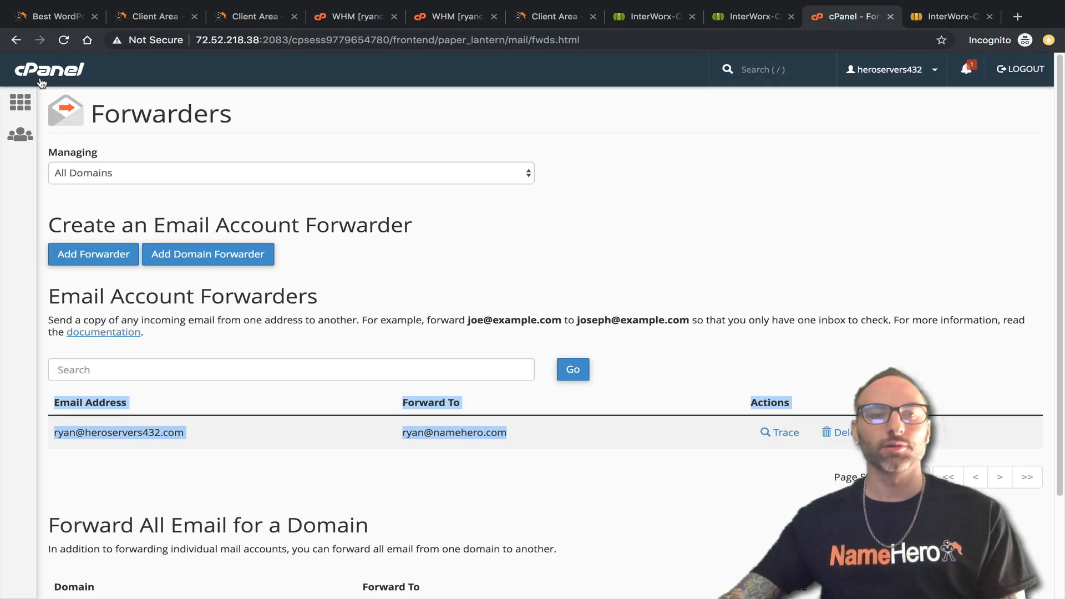
pyautogui.click(40, 81)
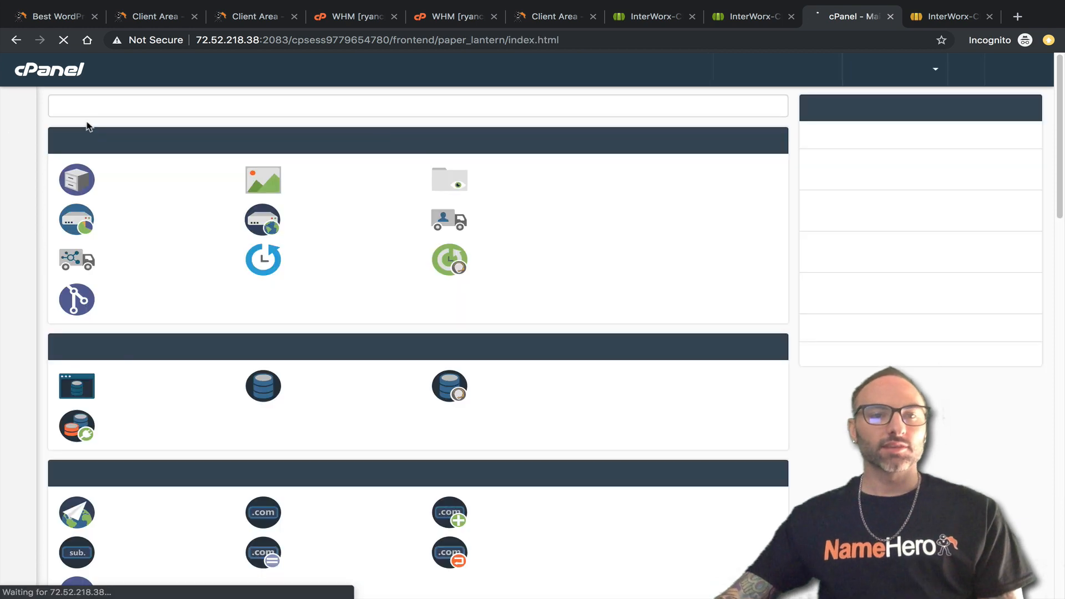
# Copy heroservers432_138 from cPanel MySQL Databases and find it in SiteWorx's database list.
pyautogui.write('mysq')
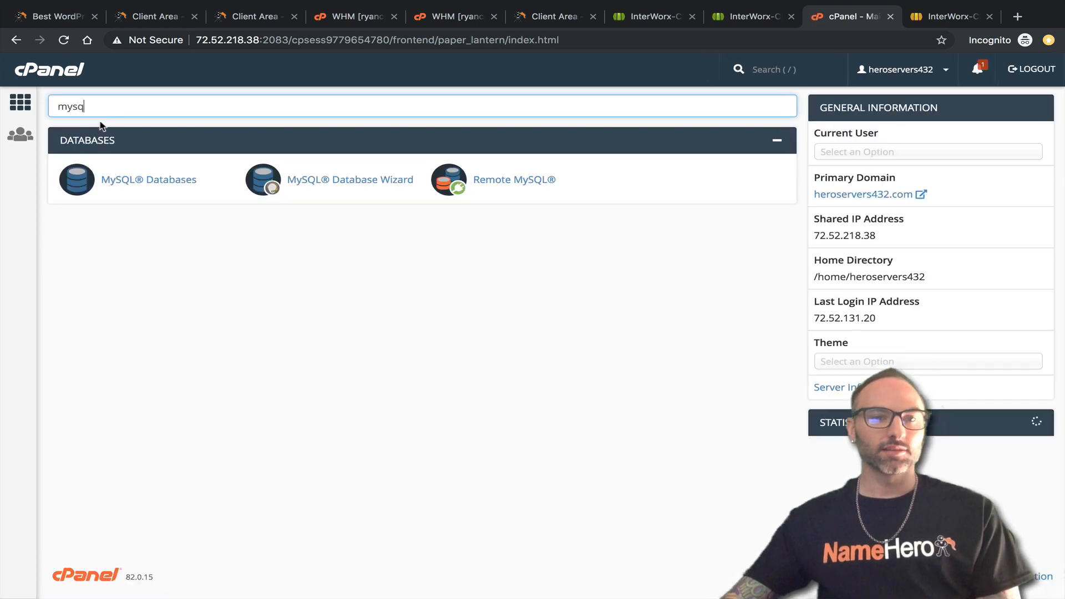
pyautogui.click(147, 179)
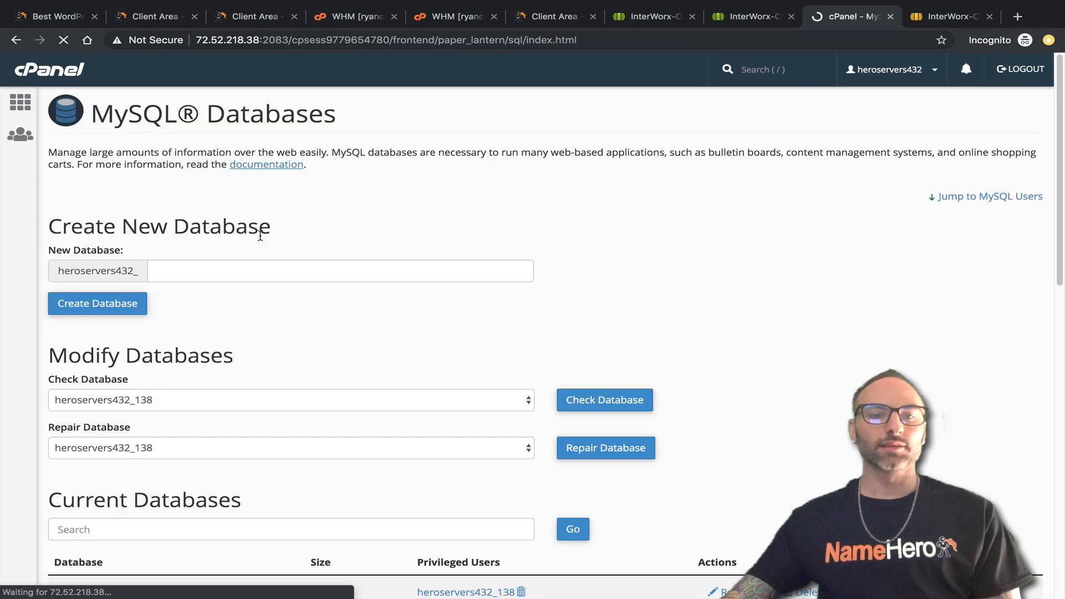
pyautogui.scroll(-2, 289, 266)
pyautogui.moveTo(158, 486); pyautogui.dragTo(84, 484)
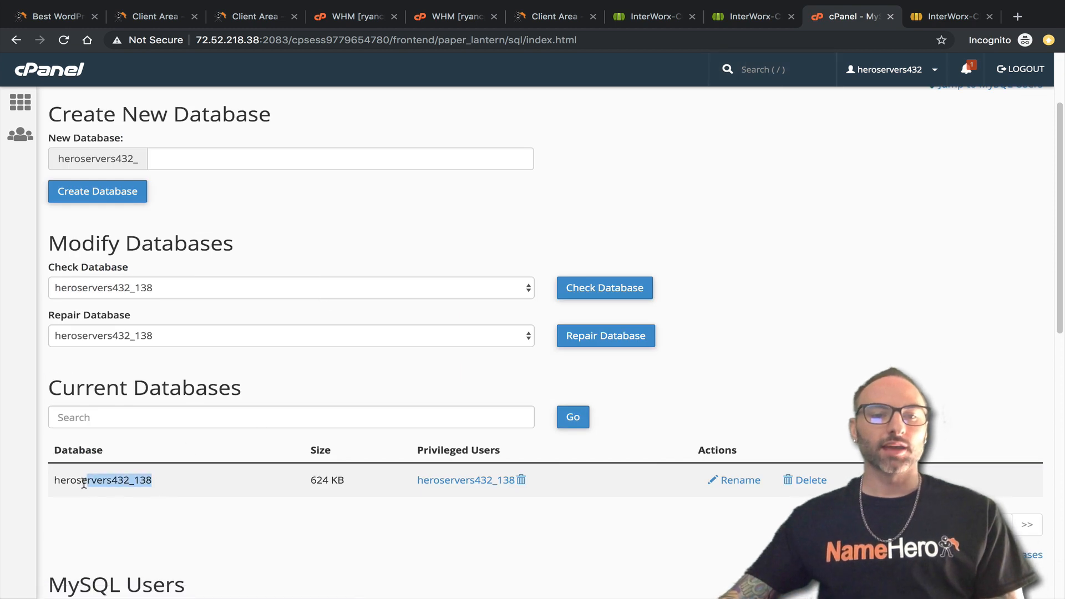
pyautogui.rightClick(56, 483)
pyautogui.click(89, 505)
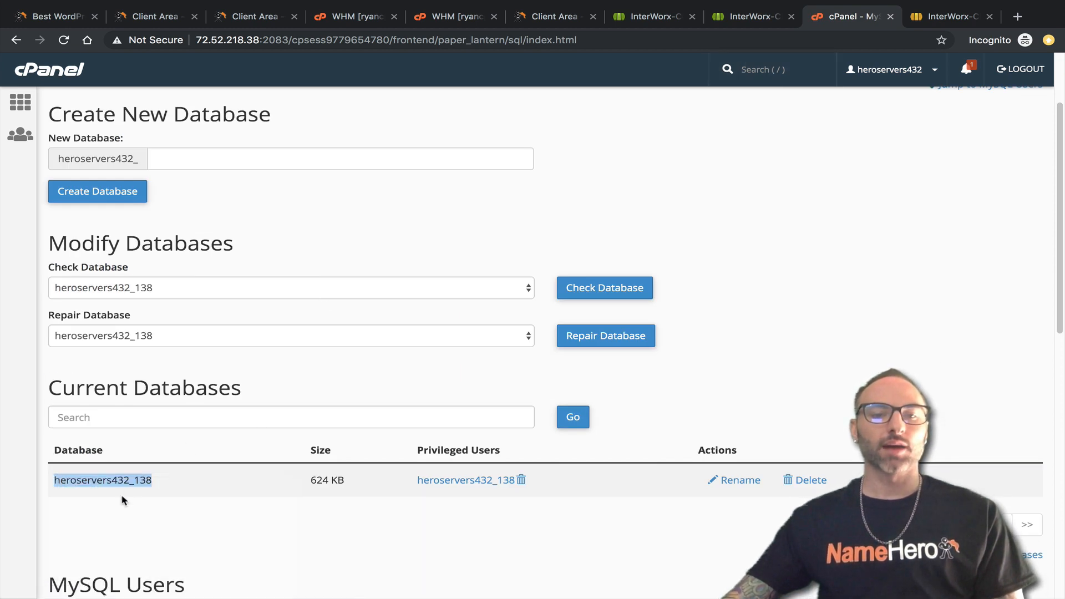
pyautogui.click(946, 16)
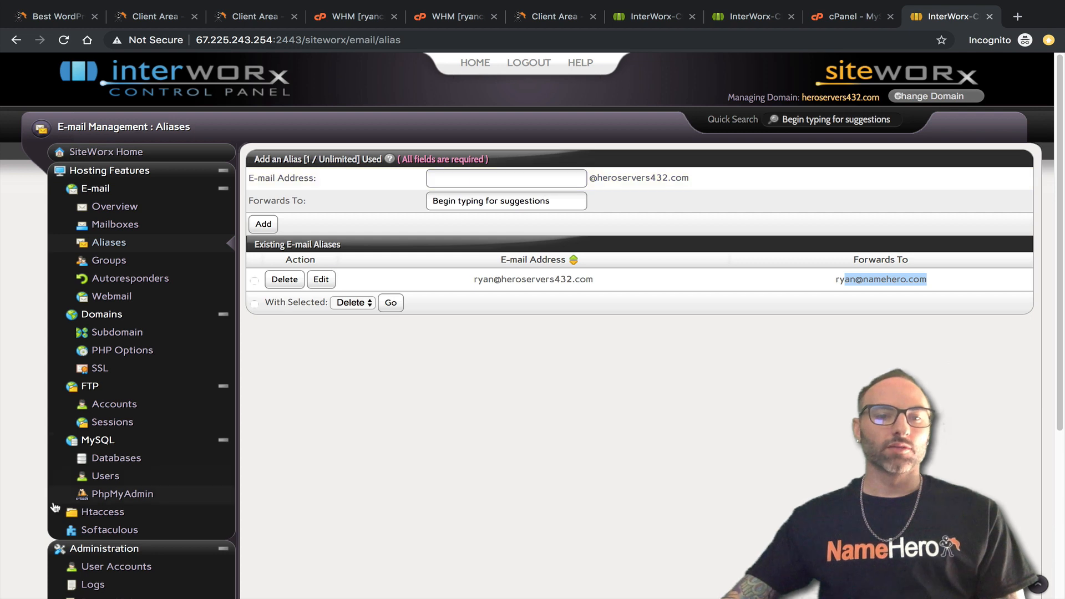
pyautogui.click(103, 459)
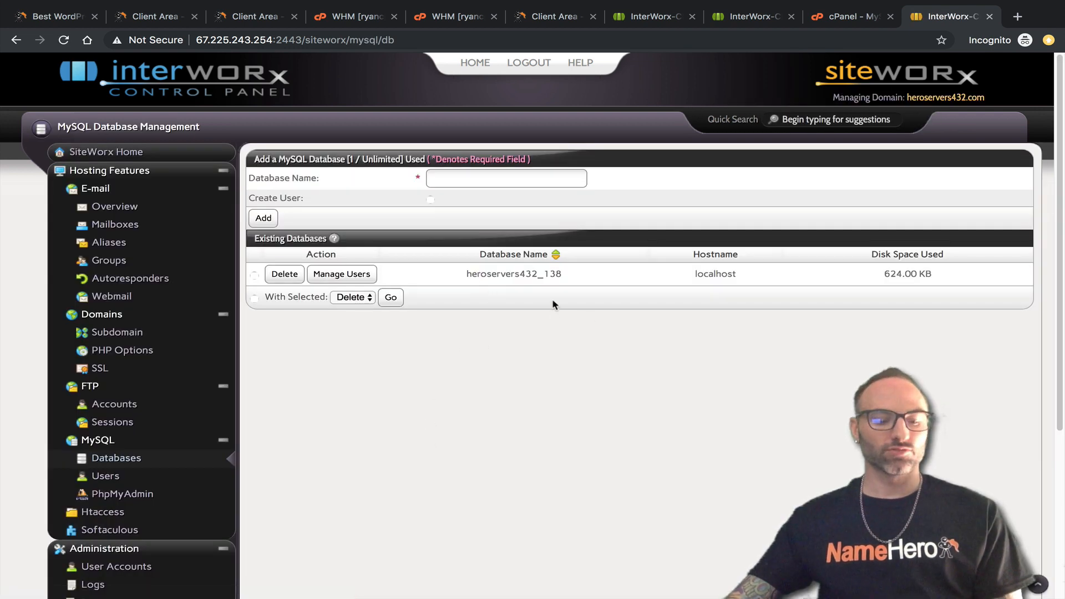
pyautogui.hotkey('ctrl', 'f')
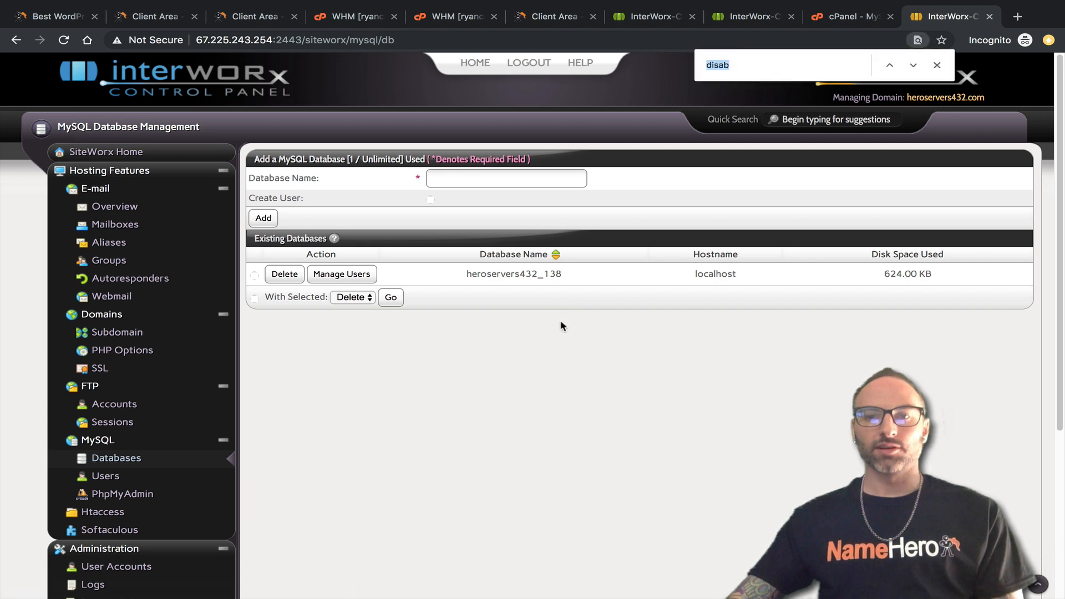
pyautogui.hotkey('ctrl', 'v')
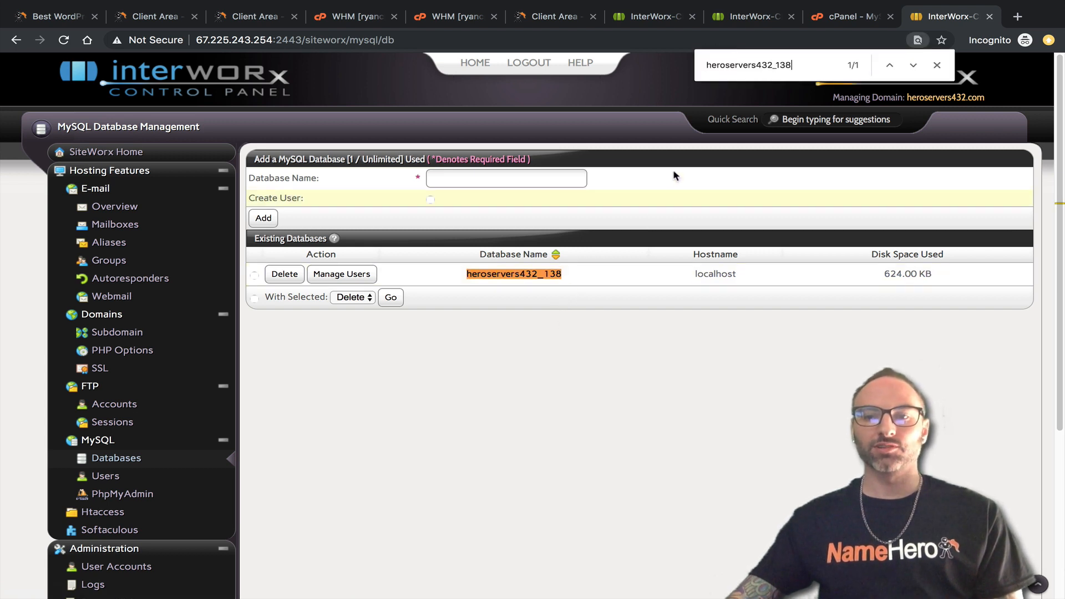
# Check heroservers432_138's user permissions in SiteWorx against cPanel's privileged database user.
pyautogui.click(818, 23)
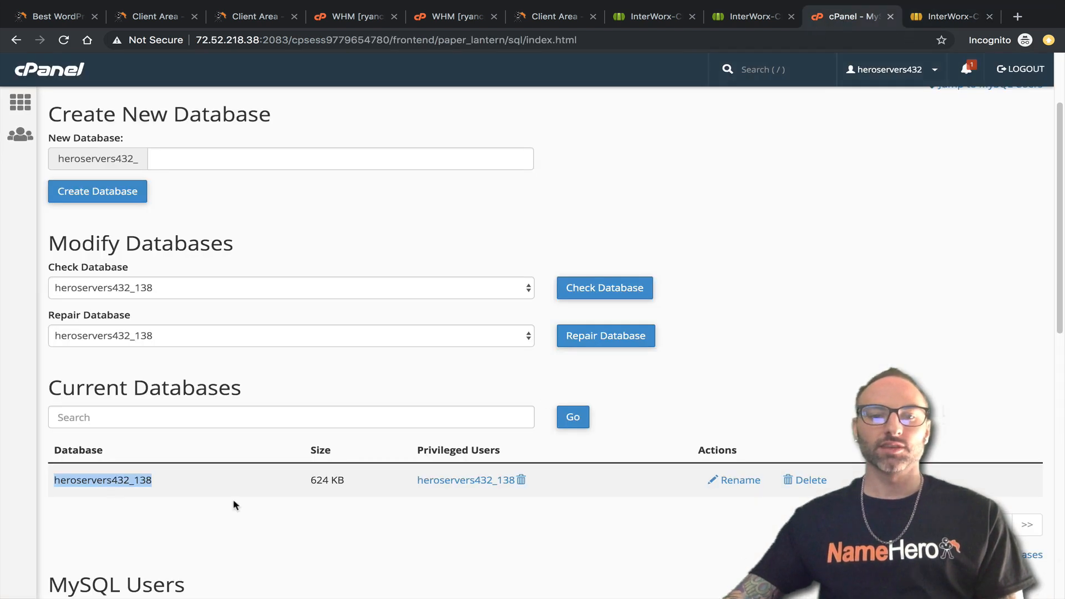
pyautogui.press('super+f')
pyautogui.click(972, 22)
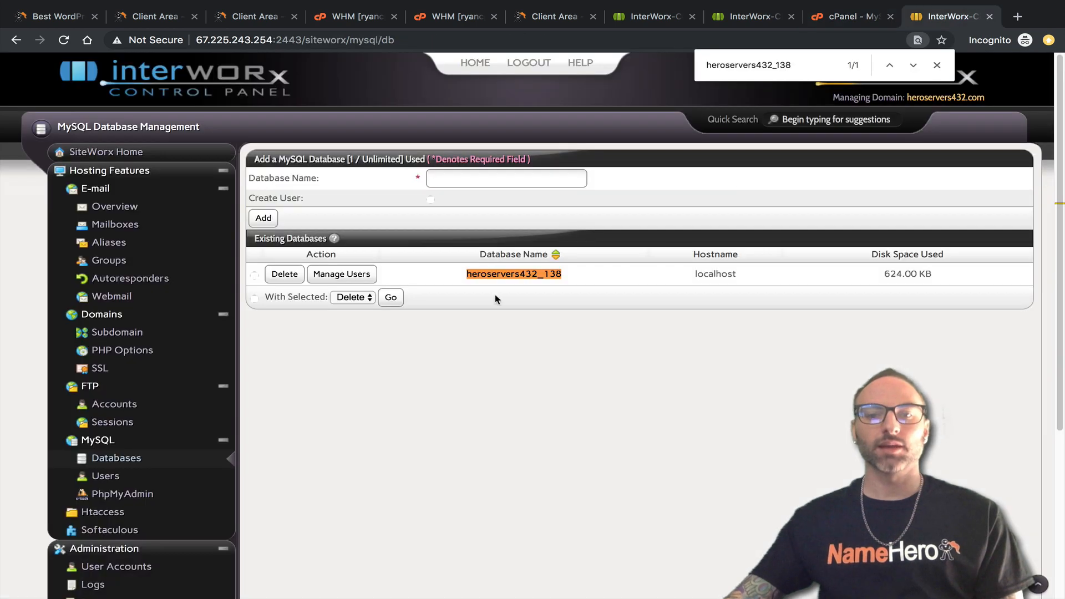
pyautogui.click(357, 285)
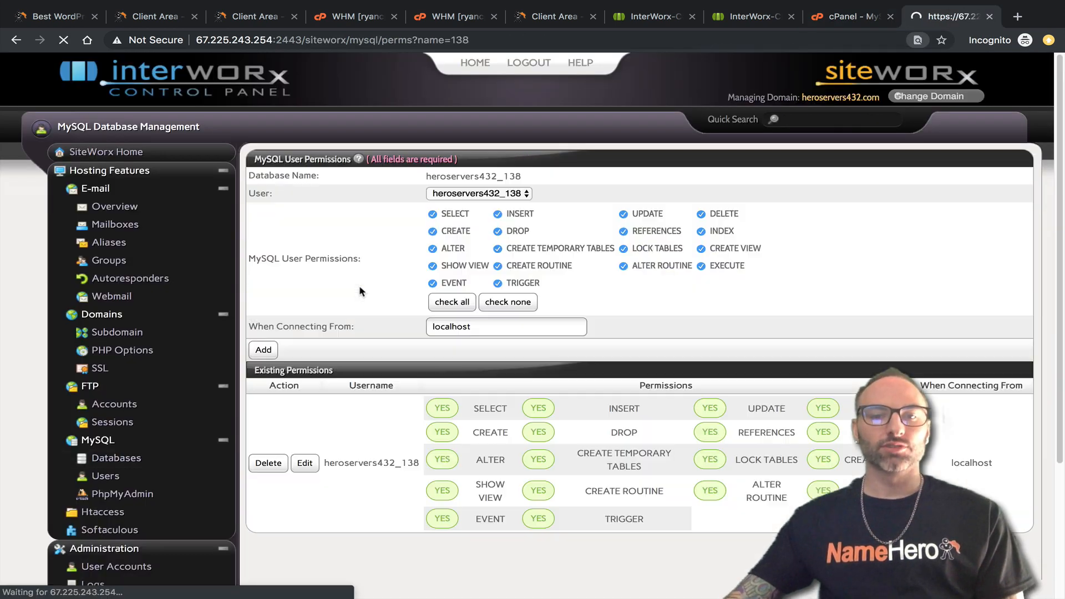
pyautogui.click(502, 194)
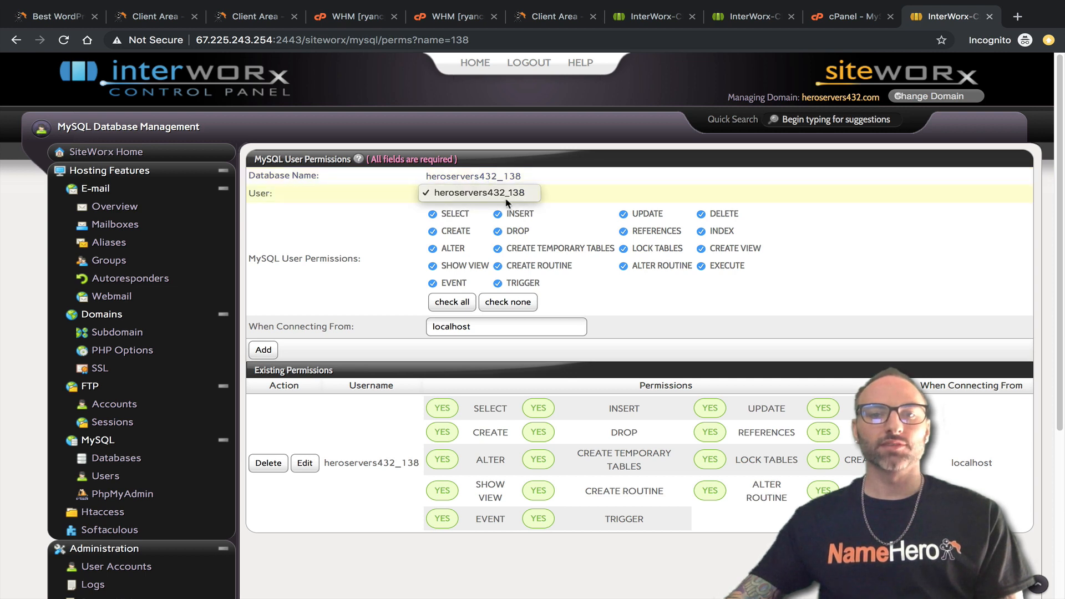
pyautogui.click(561, 189)
pyautogui.click(849, 16)
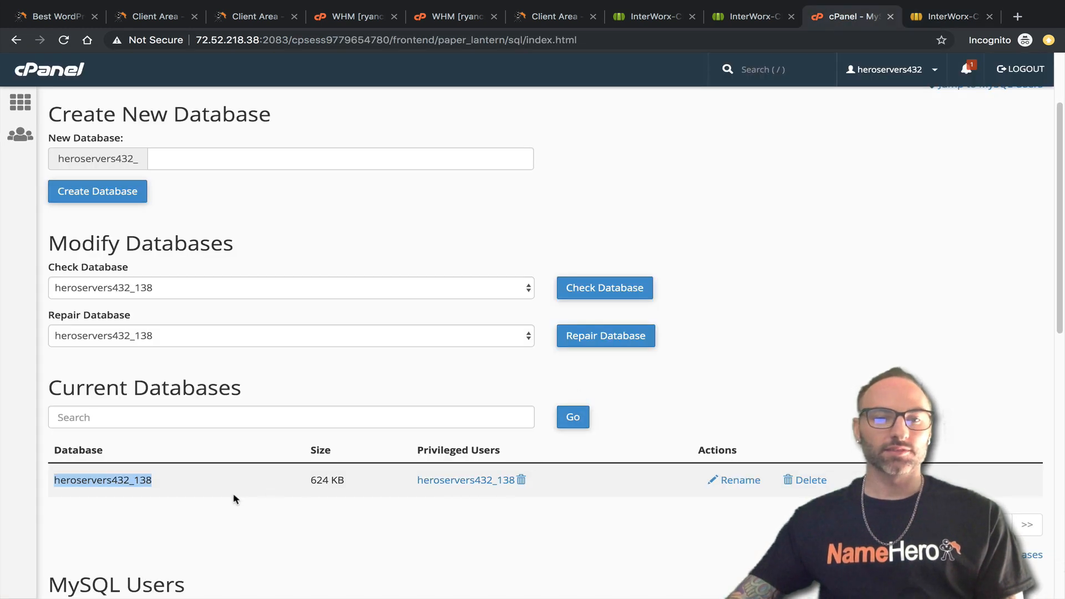
pyautogui.click(943, 16)
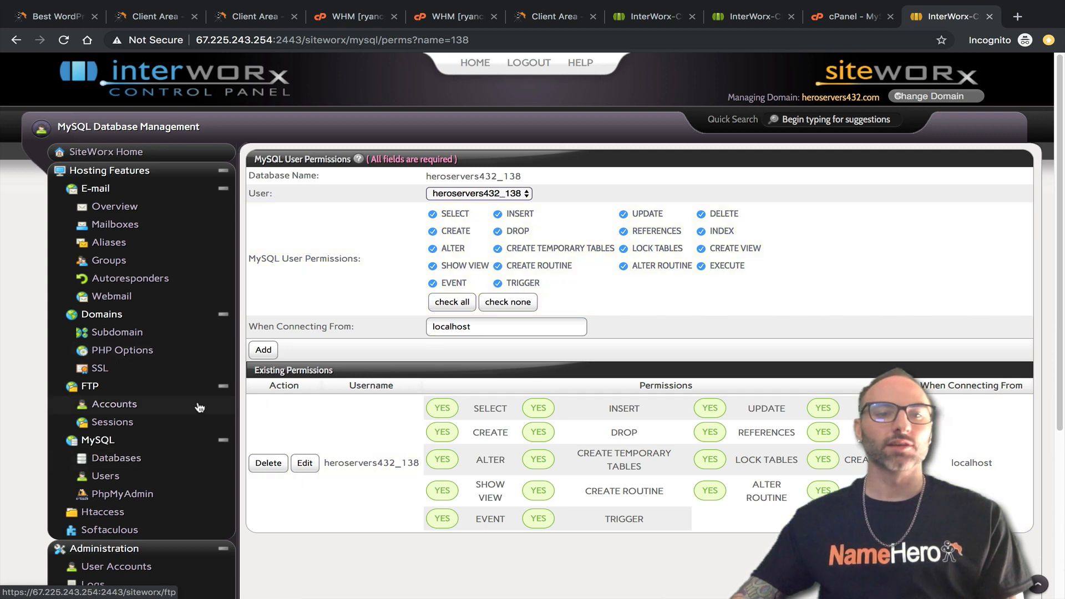
pyautogui.click(821, 22)
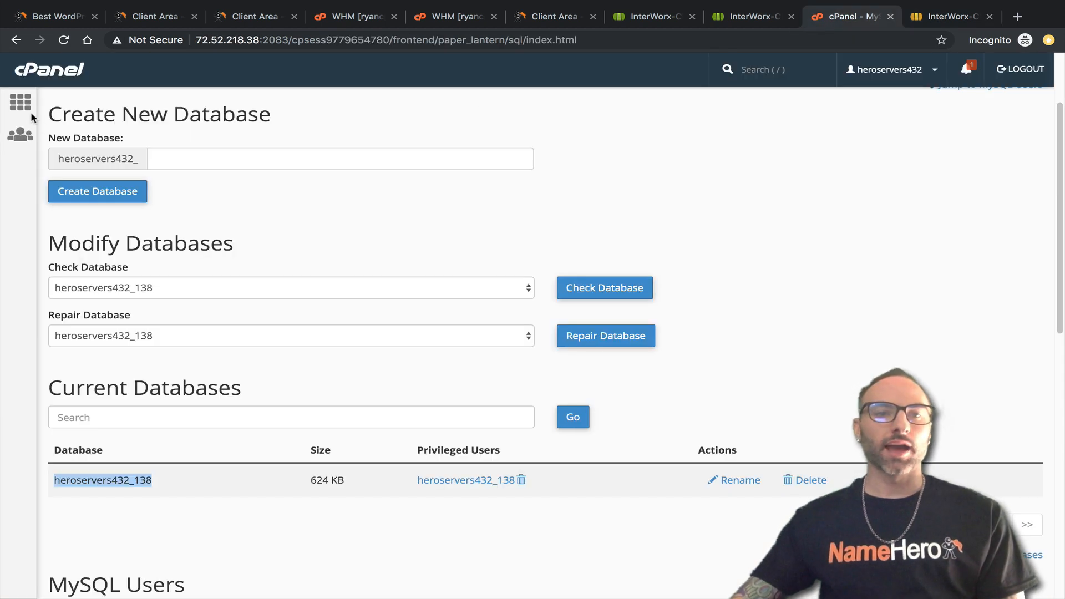
# Open cPanel's Addon Domains page, confirming no addon domains are configured.
pyautogui.click(65, 73)
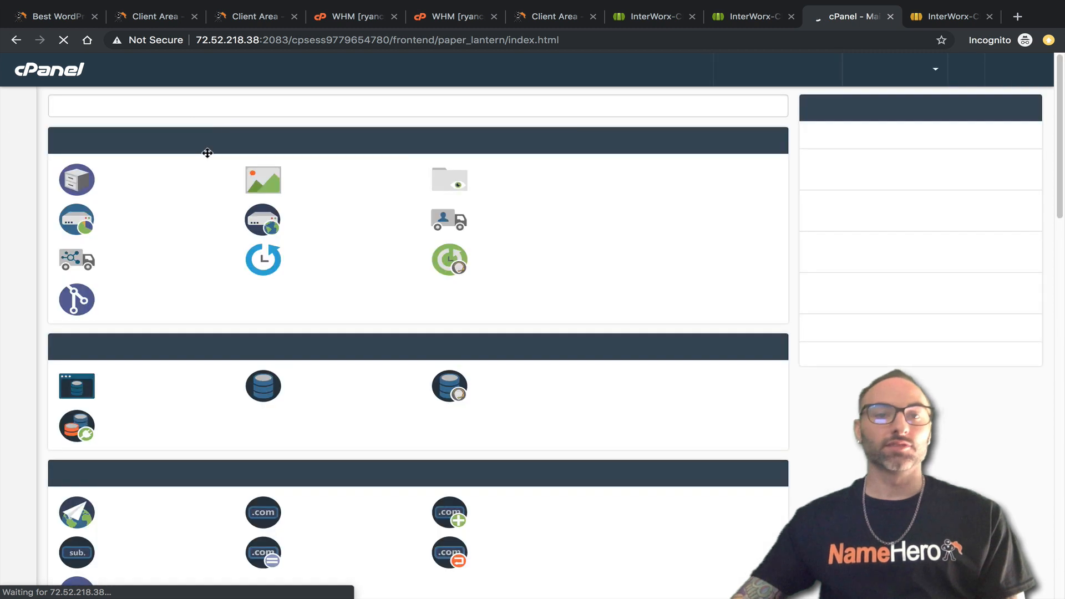
pyautogui.click(141, 103)
pyautogui.write('add')
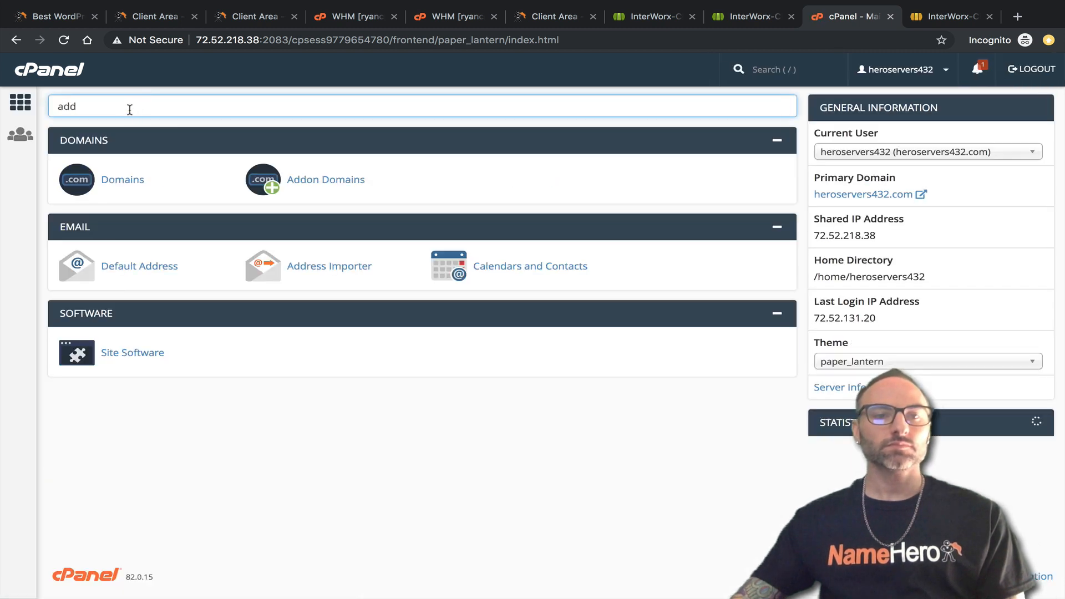
pyautogui.click(304, 181)
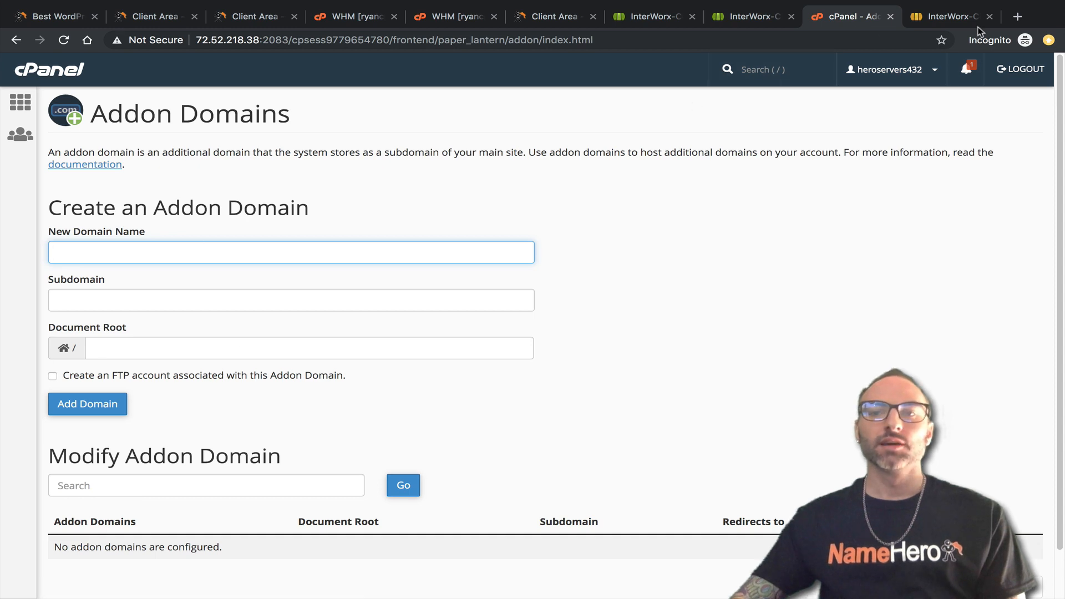
# Review SiteWorx's Existing Permissions showing heroservers432_138's user with every privilege.
pyautogui.click(950, 17)
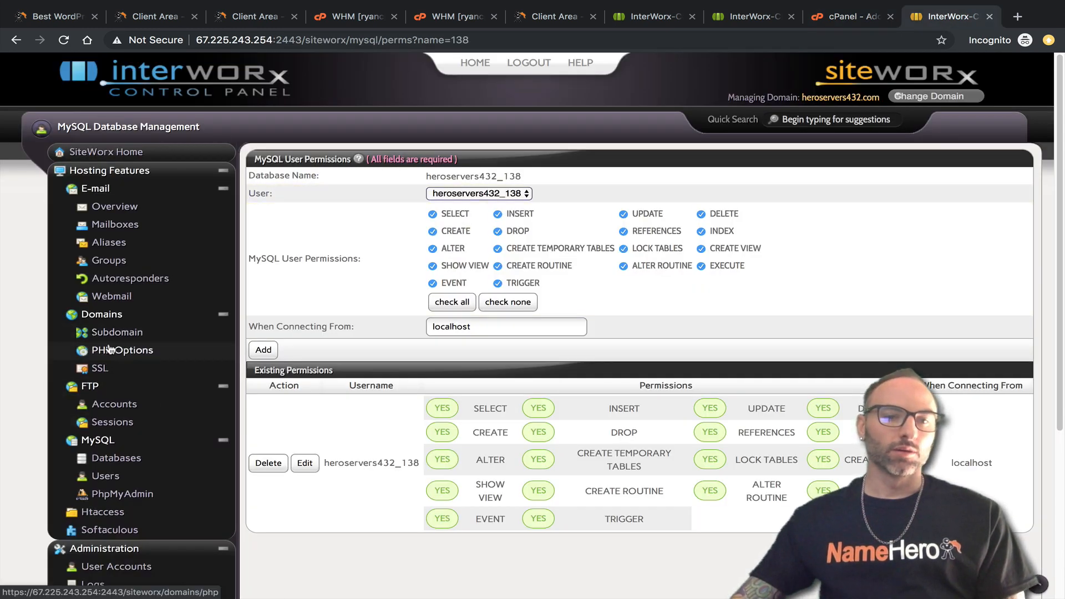
pyautogui.scroll(-1, 112, 327)
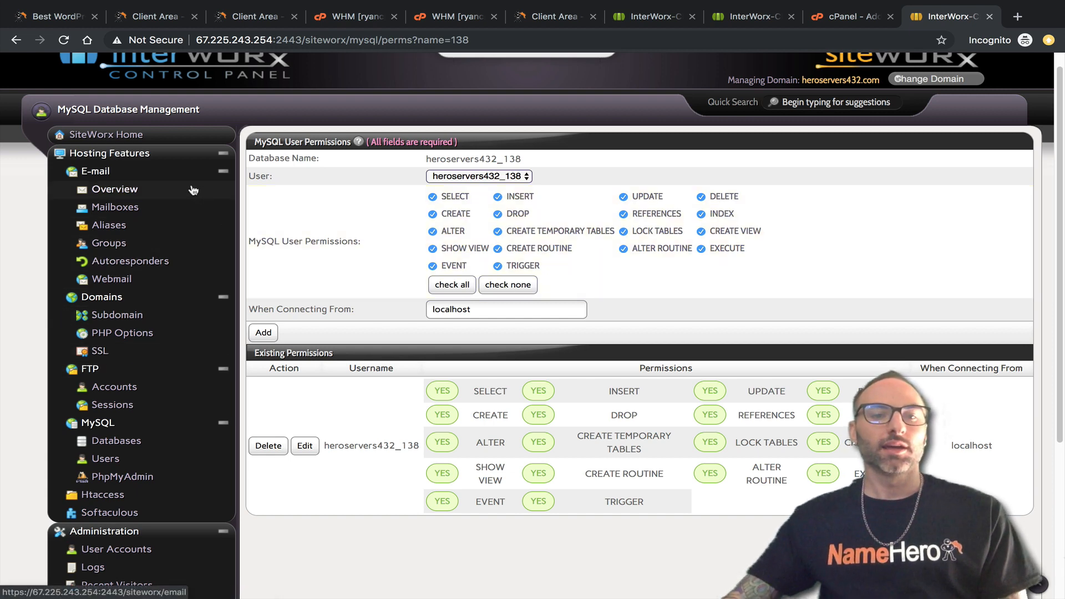
pyautogui.scroll(-2, 155, 270)
pyautogui.scroll(-2, 155, 269)
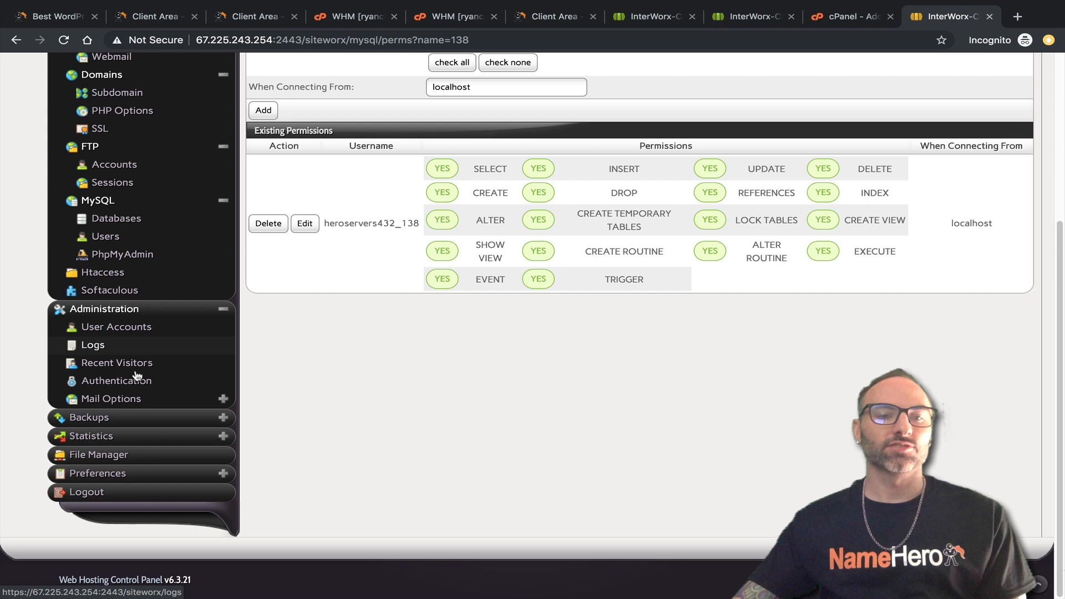
# Open File Manager in both SiteWorx and cPanel, placing their tabs side by side.
pyautogui.click(105, 456)
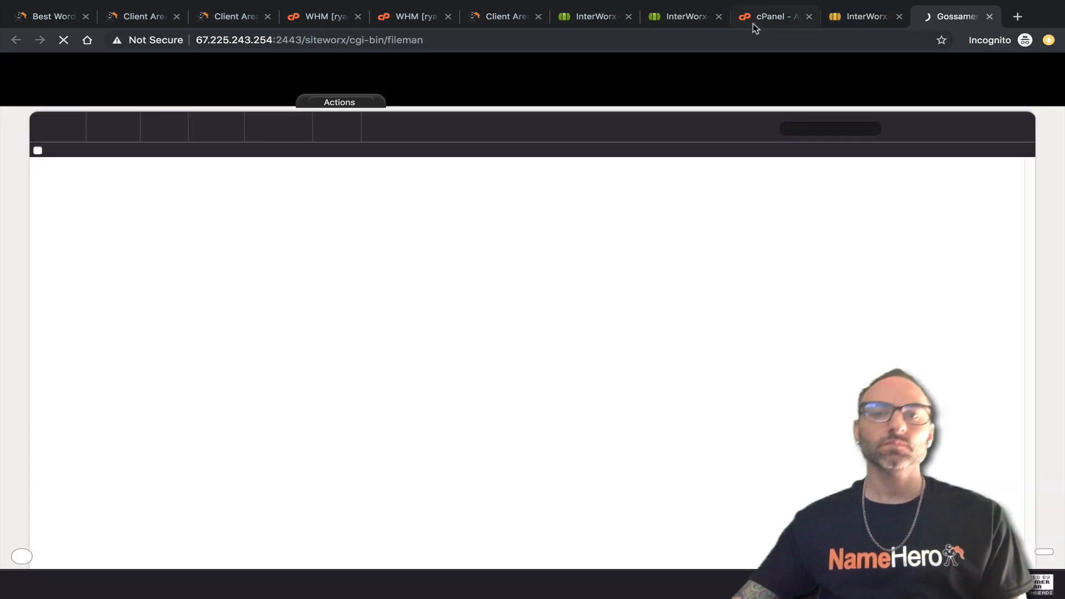
pyautogui.click(754, 22)
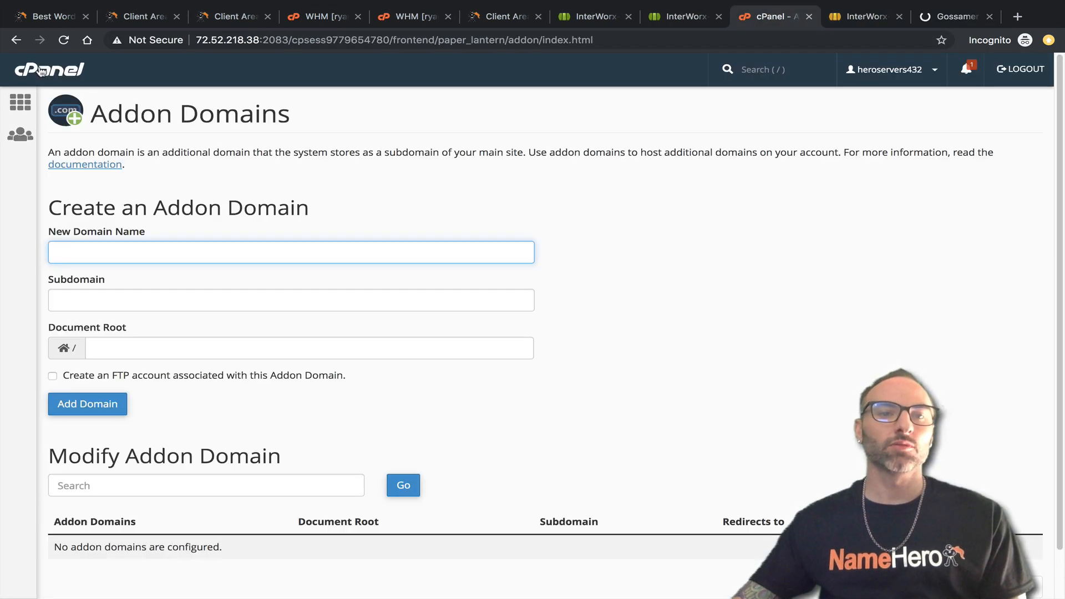
pyautogui.click(42, 71)
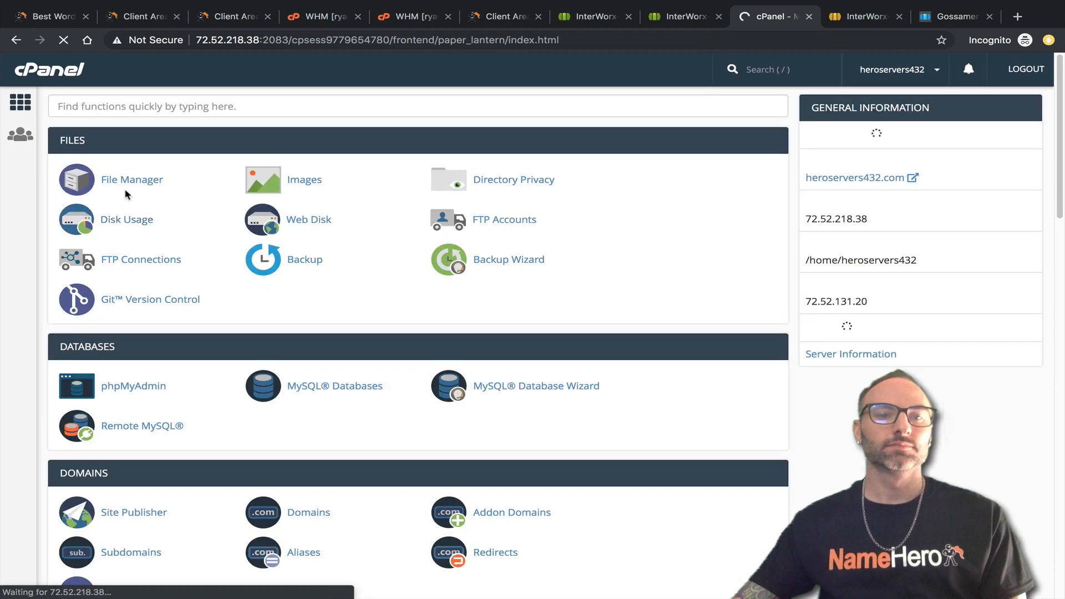
pyautogui.click(125, 185)
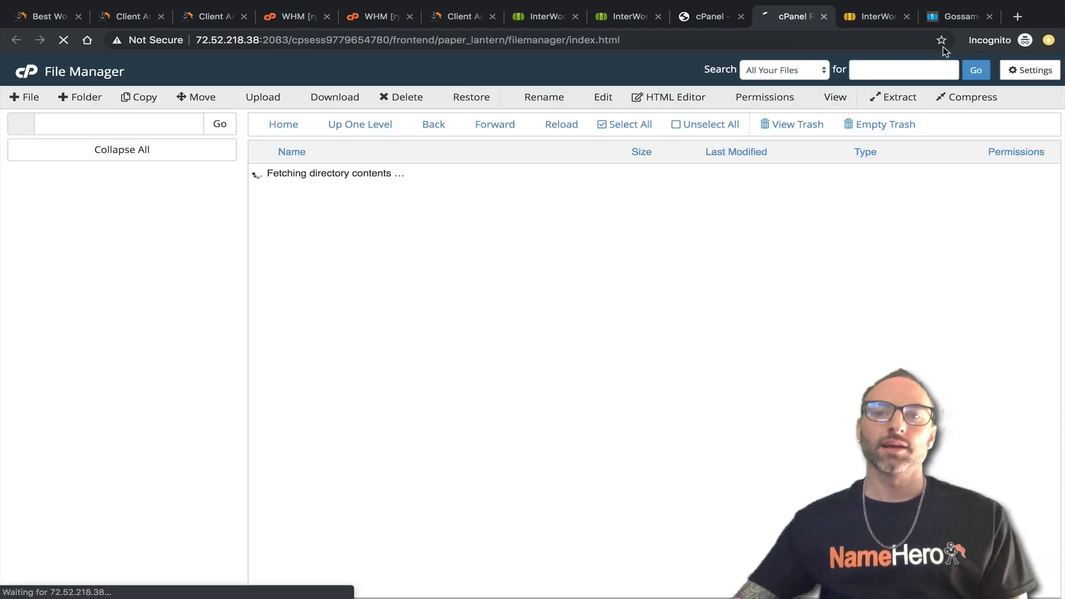
pyautogui.click(942, 18)
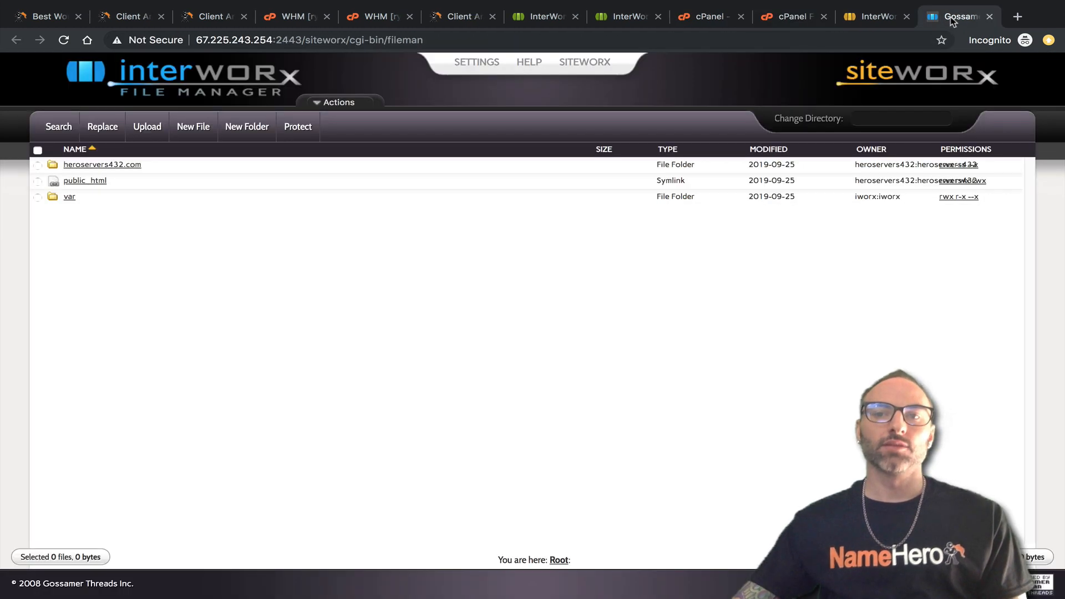
pyautogui.moveTo(953, 21); pyautogui.dragTo(872, 24)
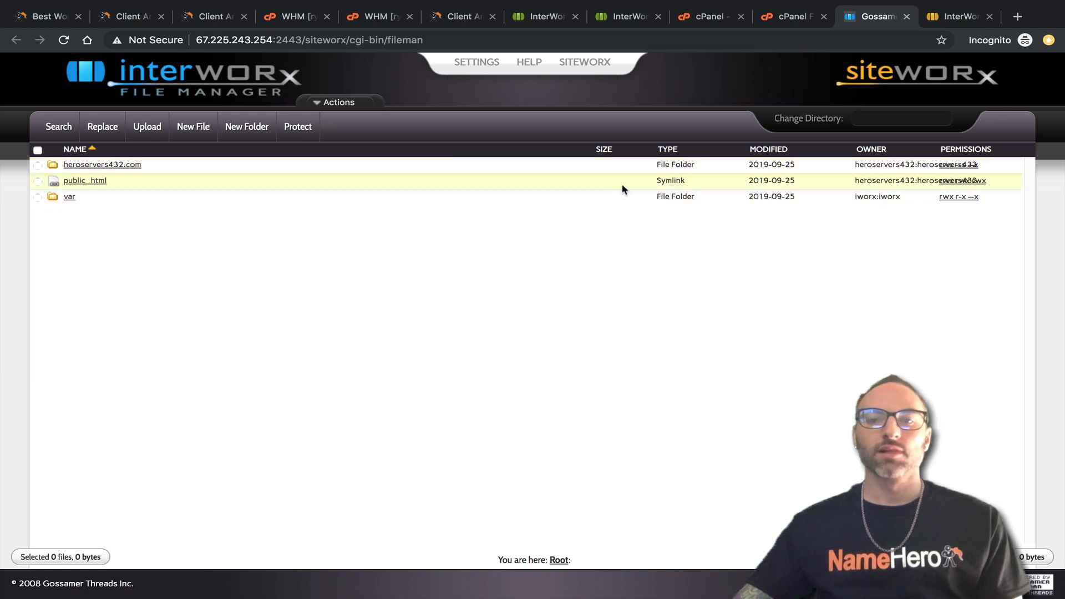
# Open public_html in each file manager and compare the WordPress files.
pyautogui.click(788, 18)
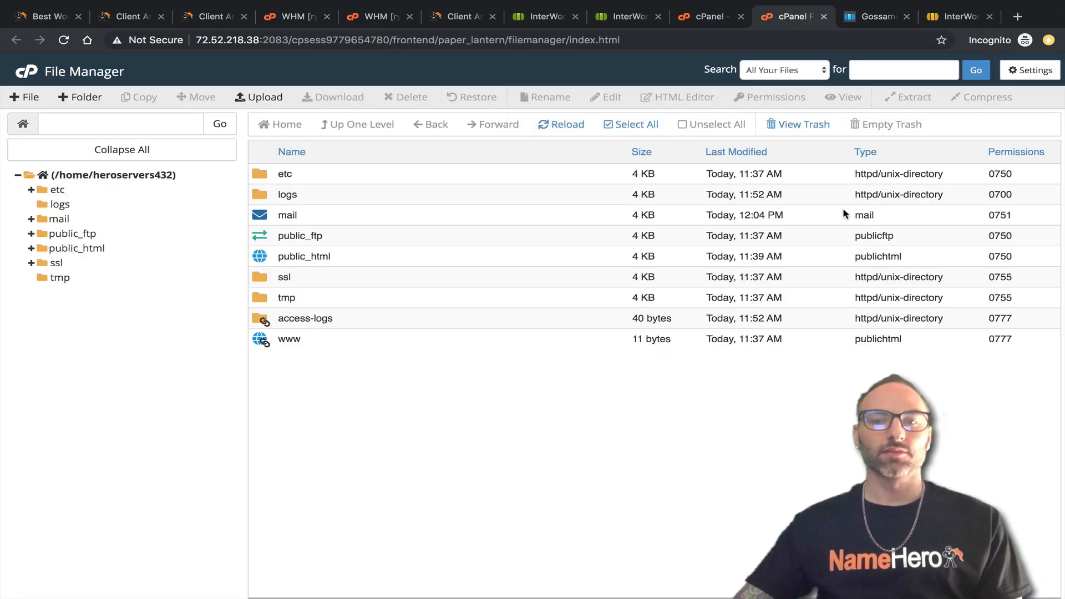
pyautogui.doubleClick(260, 256)
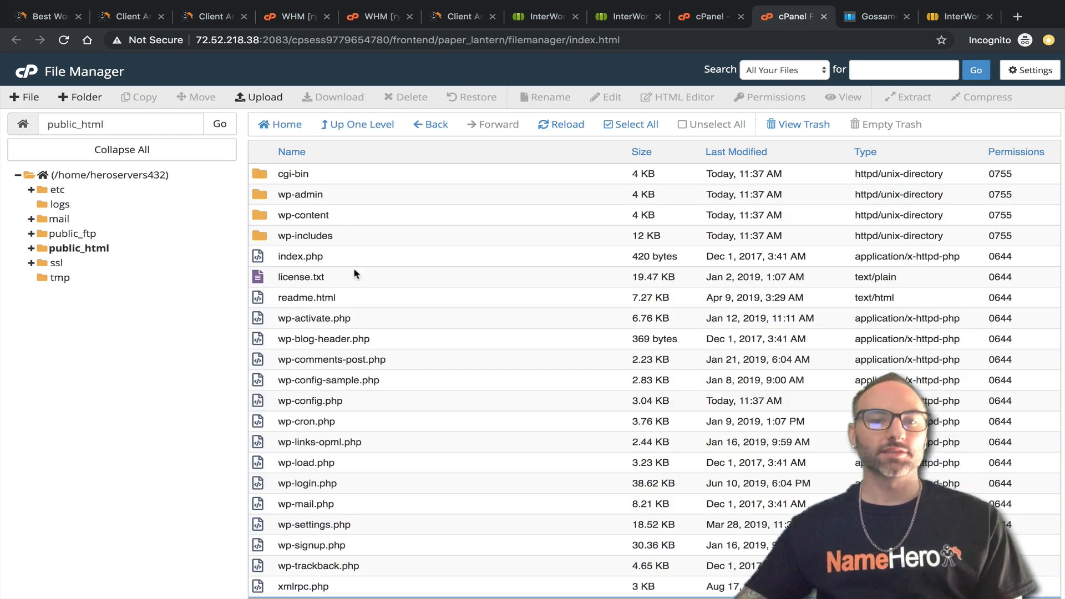
pyautogui.click(869, 18)
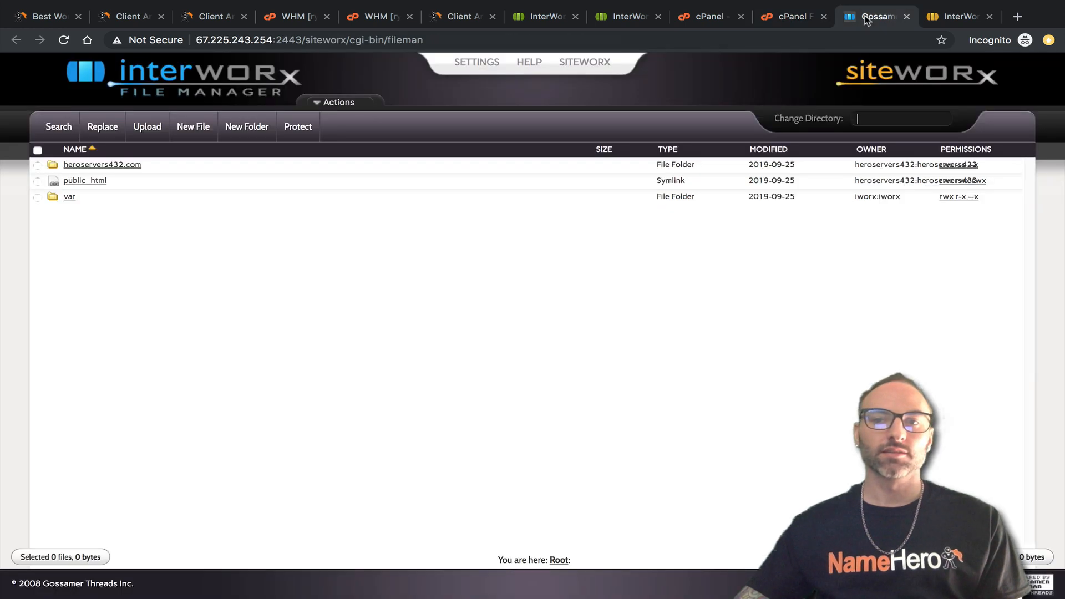
pyautogui.click(83, 181)
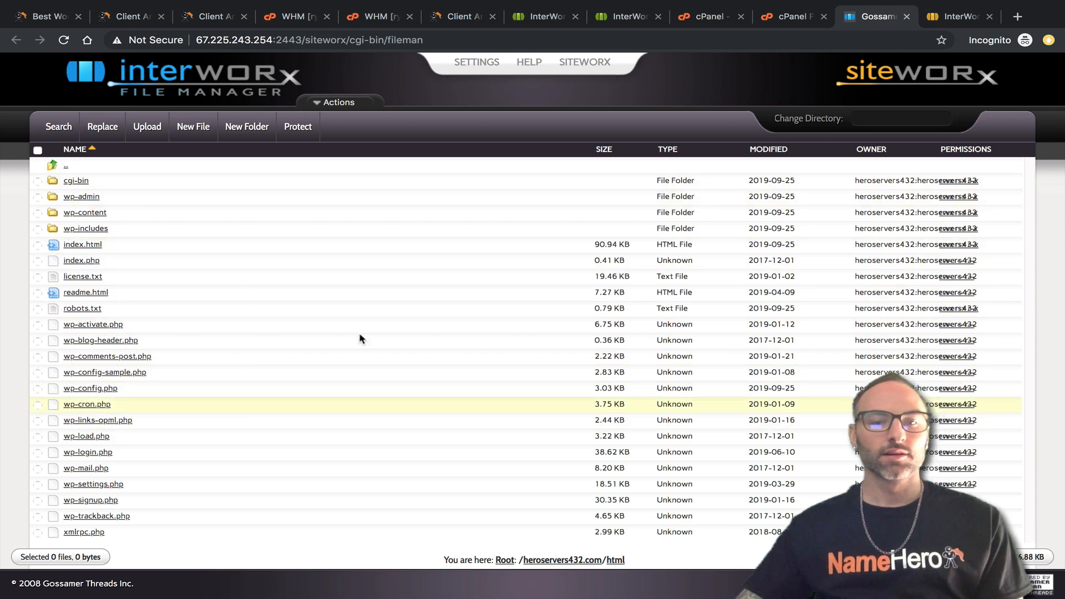
pyautogui.click(777, 19)
pyautogui.click(899, 17)
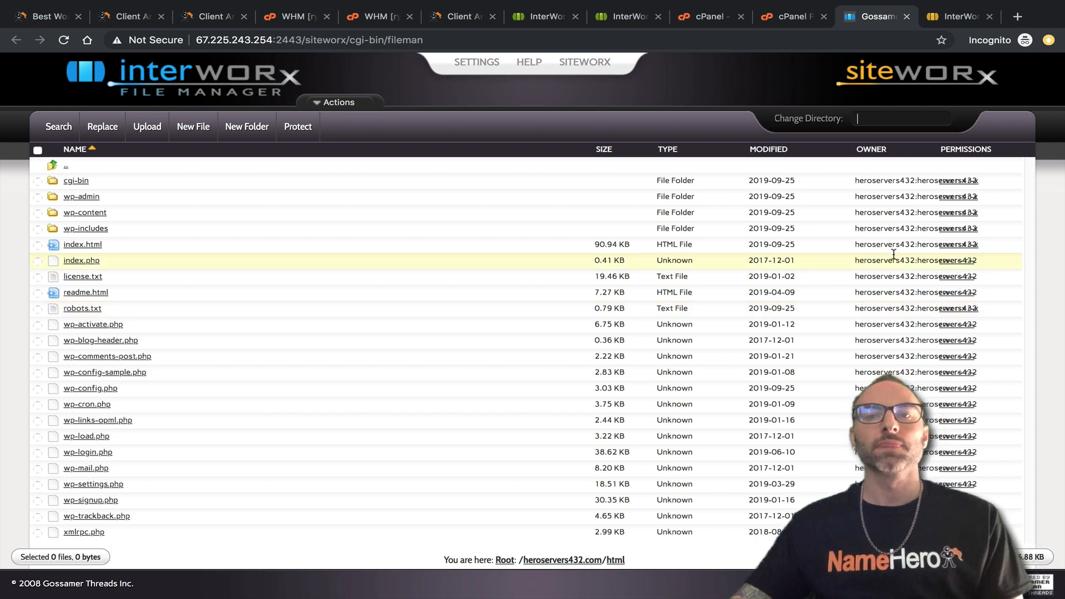
# Close the File Manager tab and launch Softaculous for the heroservers432.com SiteWorx account.
pyautogui.click(906, 18)
pyautogui.scroll(5, 488, 205)
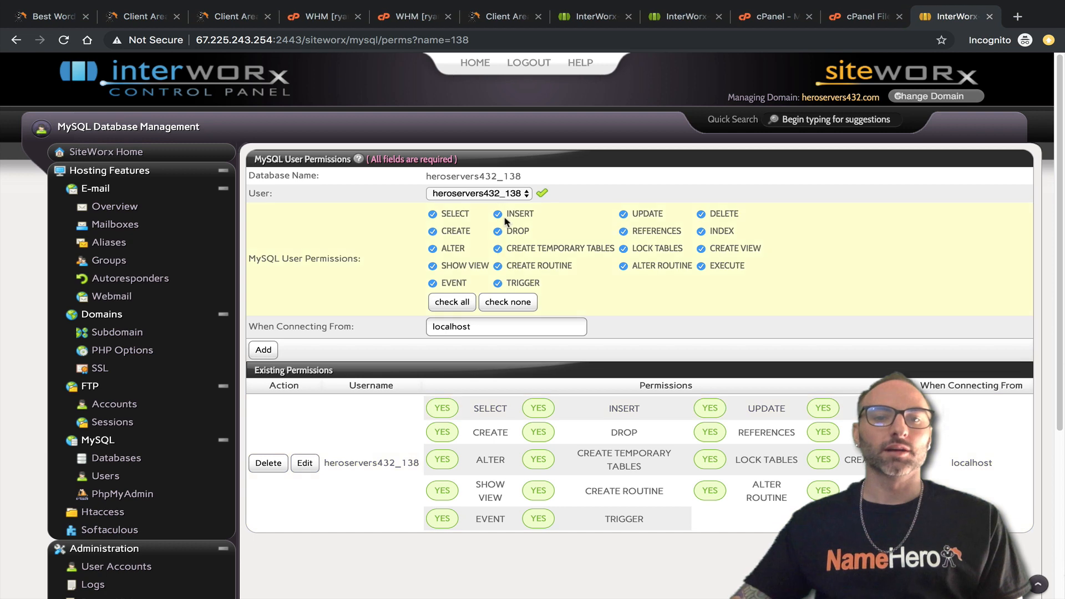
pyautogui.scroll(-4, 111, 242)
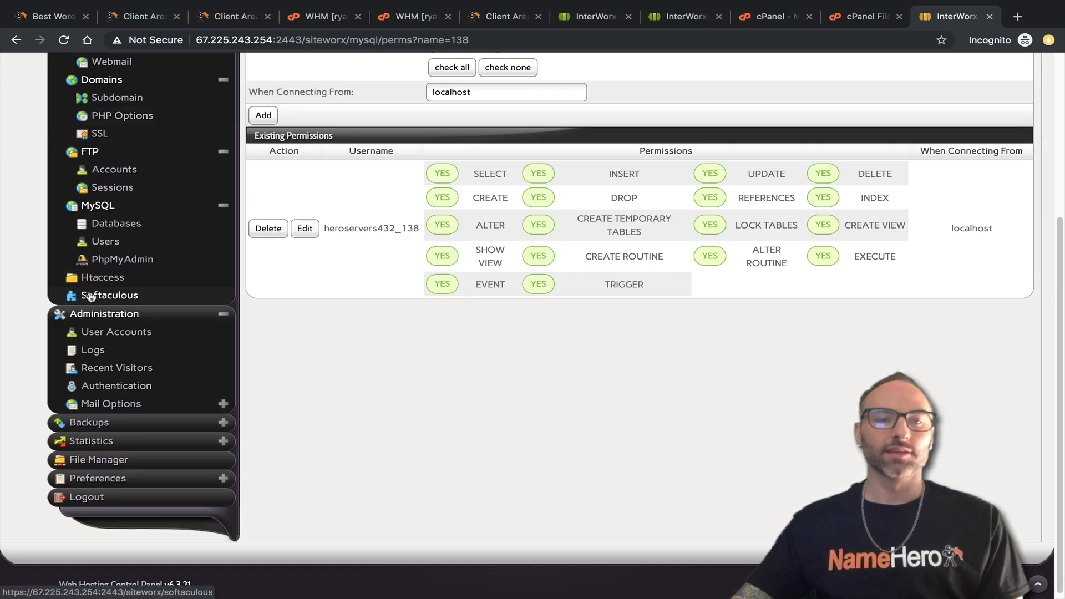
pyautogui.click(119, 298)
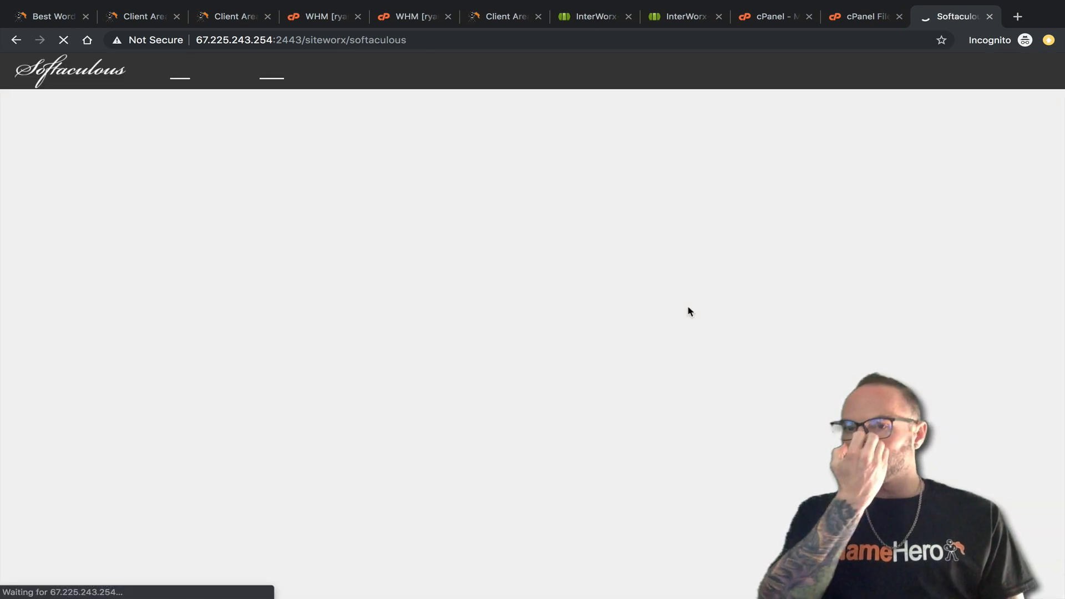
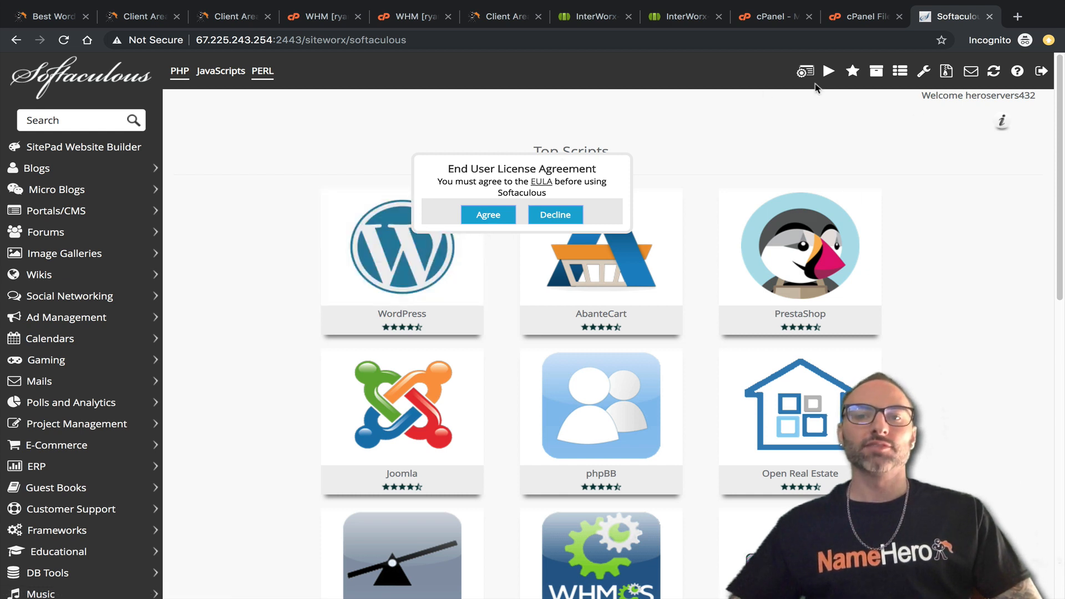
# Accept the Softaculous licence agreement and view the WordPress overview in SiteWorx.
pyautogui.click(487, 216)
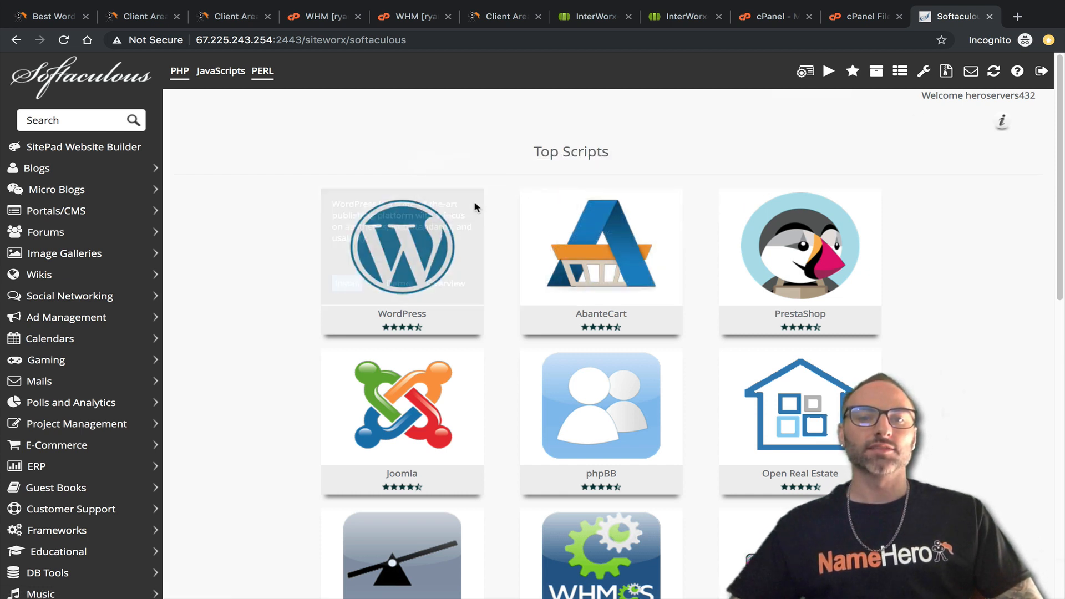
pyautogui.scroll(-6, 664, 339)
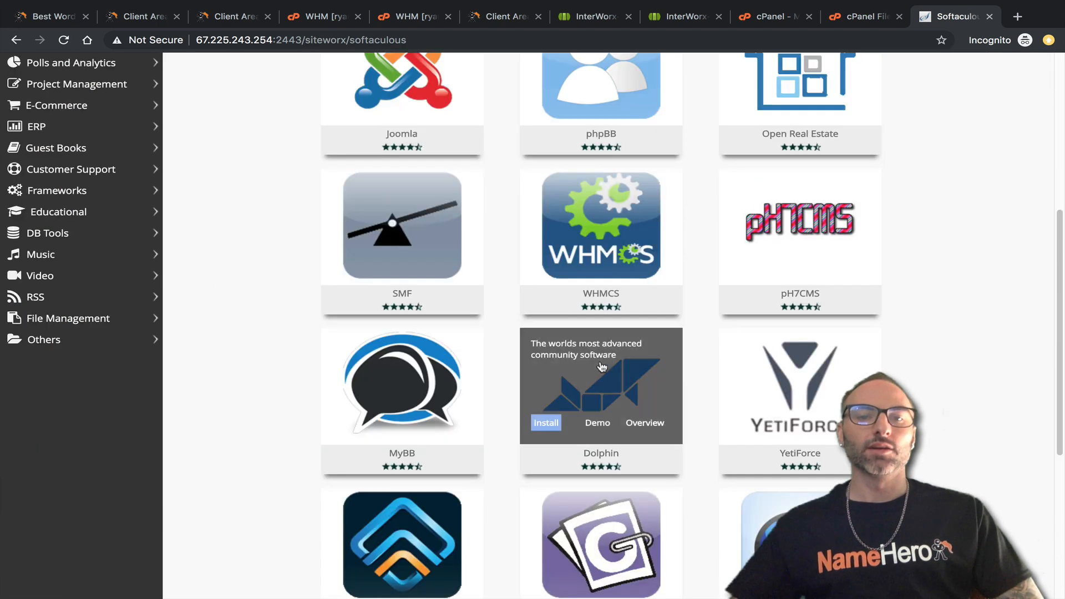
pyautogui.scroll(6, 638, 344)
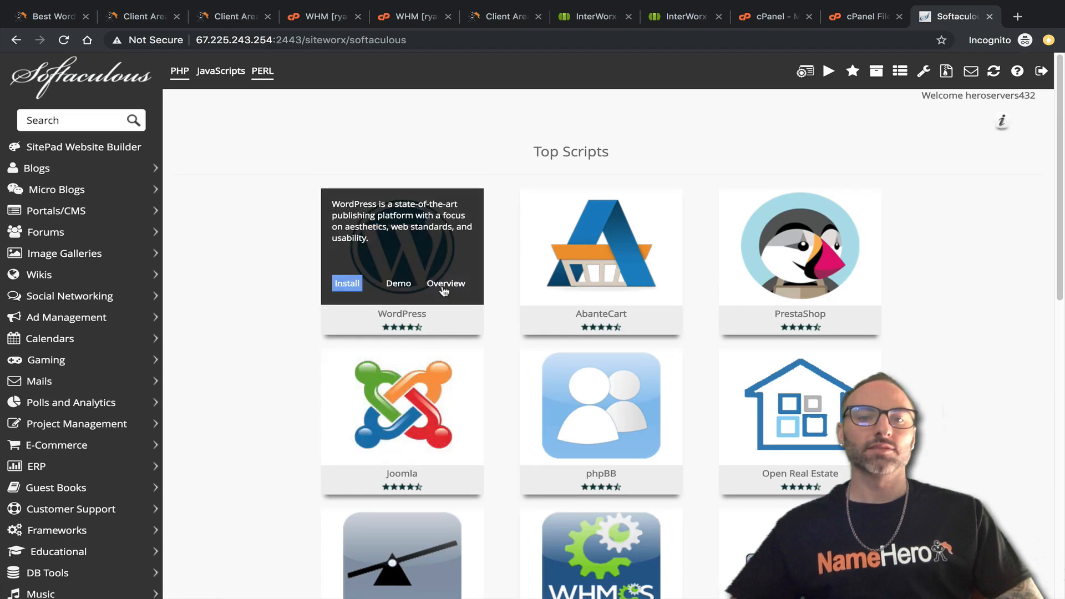
pyautogui.click(444, 284)
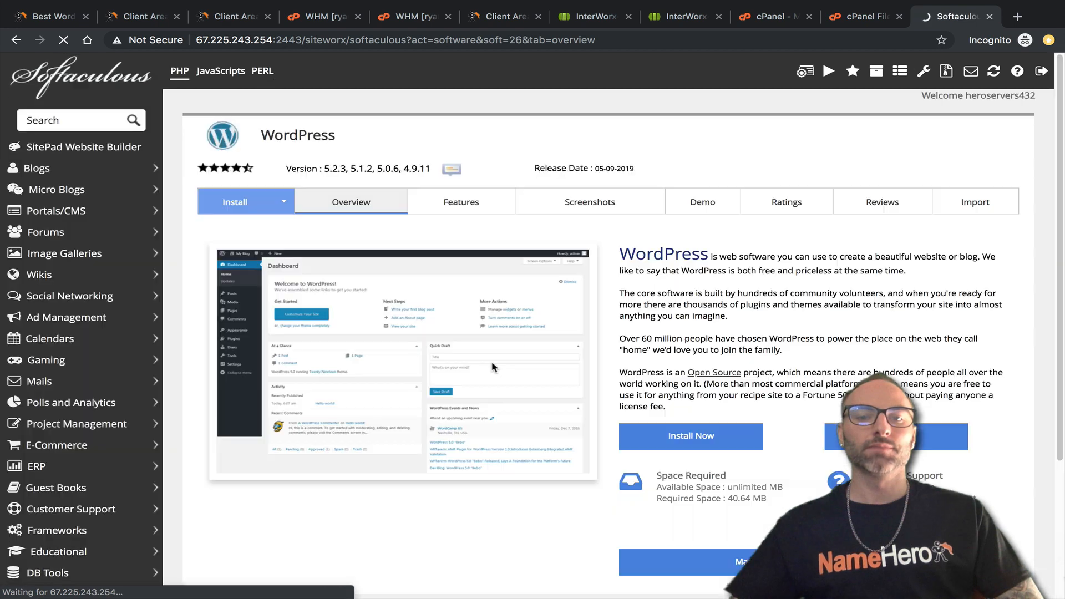
pyautogui.scroll(-5, 494, 361)
pyautogui.scroll(5, 577, 224)
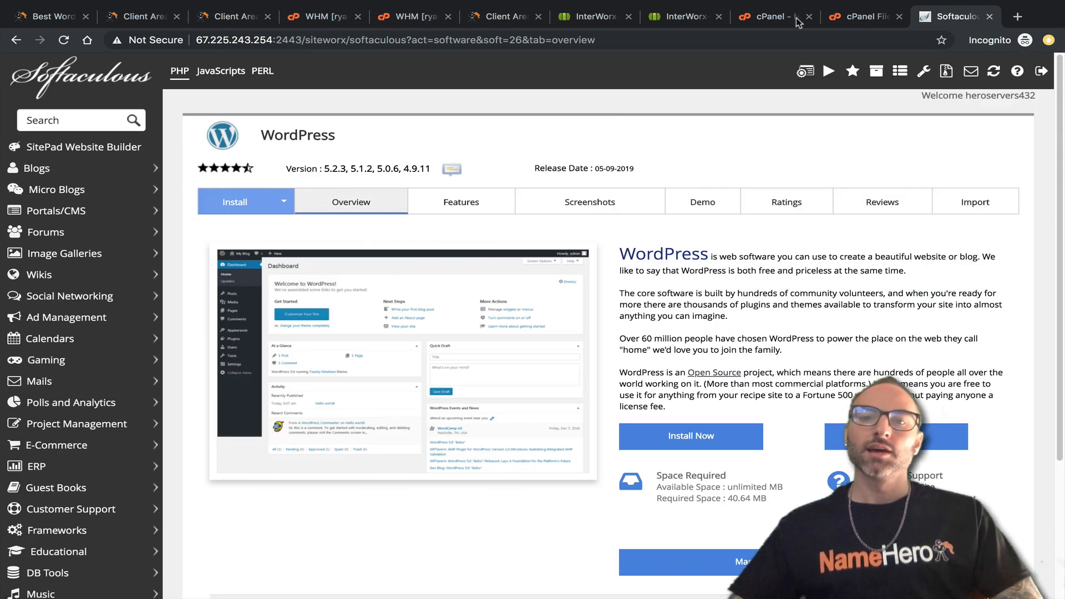
# Open the WordPress page in cPanel's Softaculous for a side-by-side comparison.
pyautogui.middleClick(830, 19)
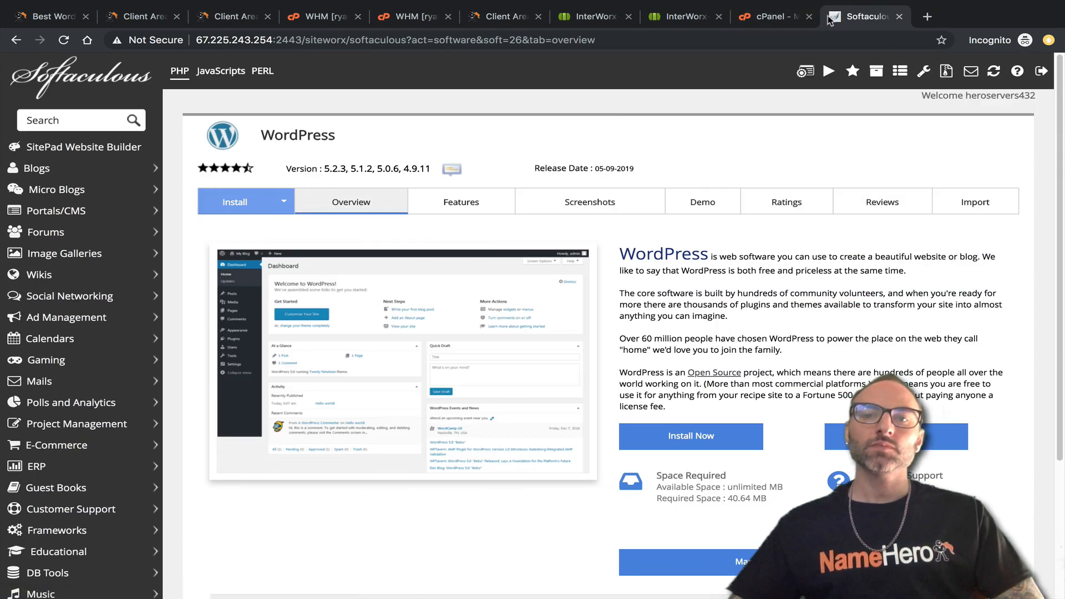
pyautogui.click(775, 17)
pyautogui.scroll(-5, 207, 393)
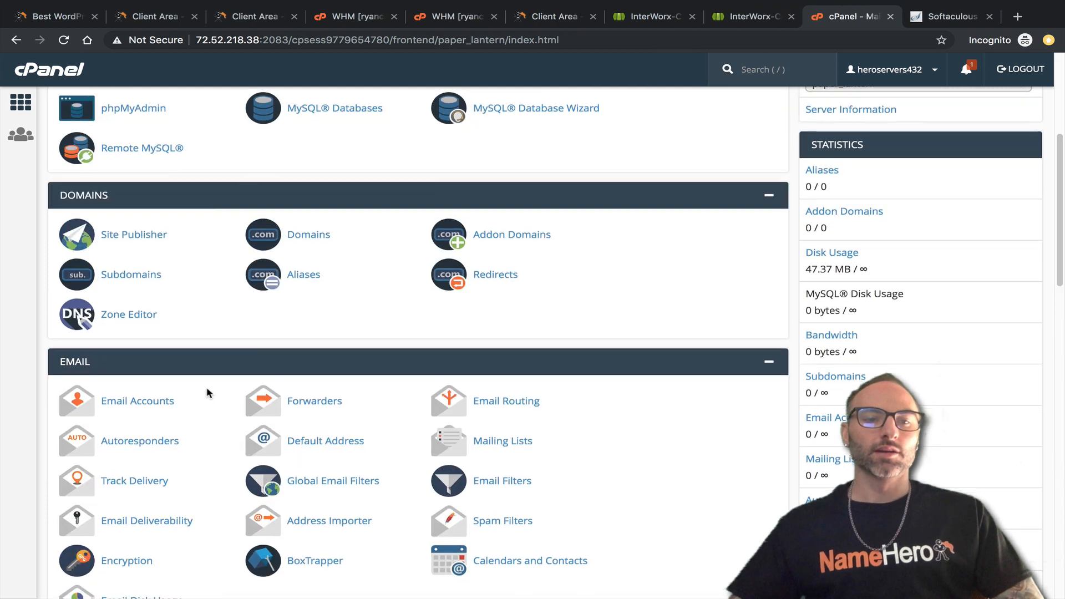
pyautogui.scroll(-10, 207, 392)
pyautogui.click(81, 423)
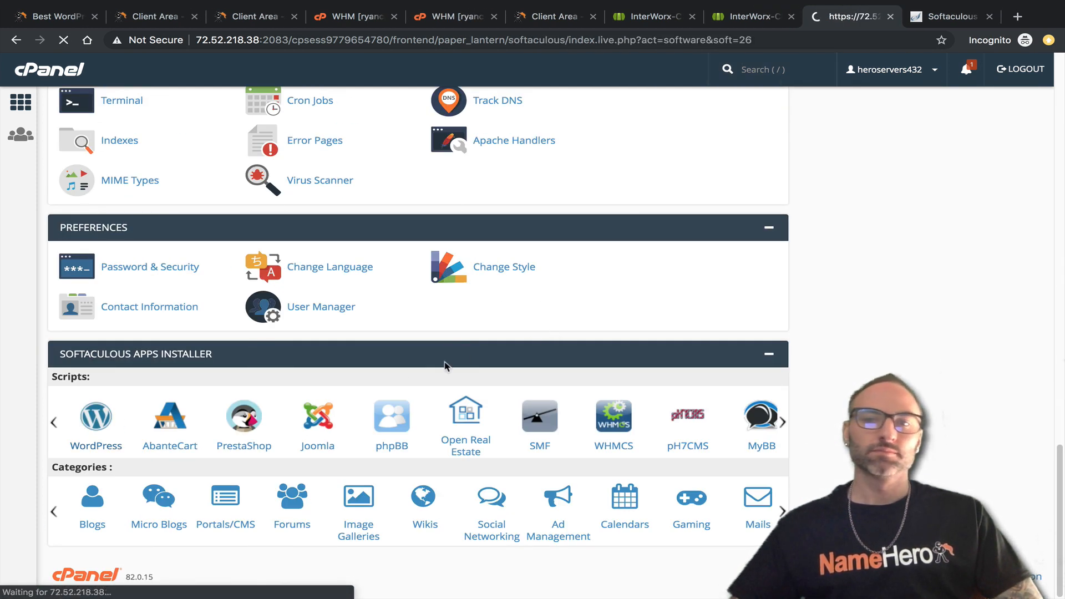
pyautogui.scroll(-2, 389, 383)
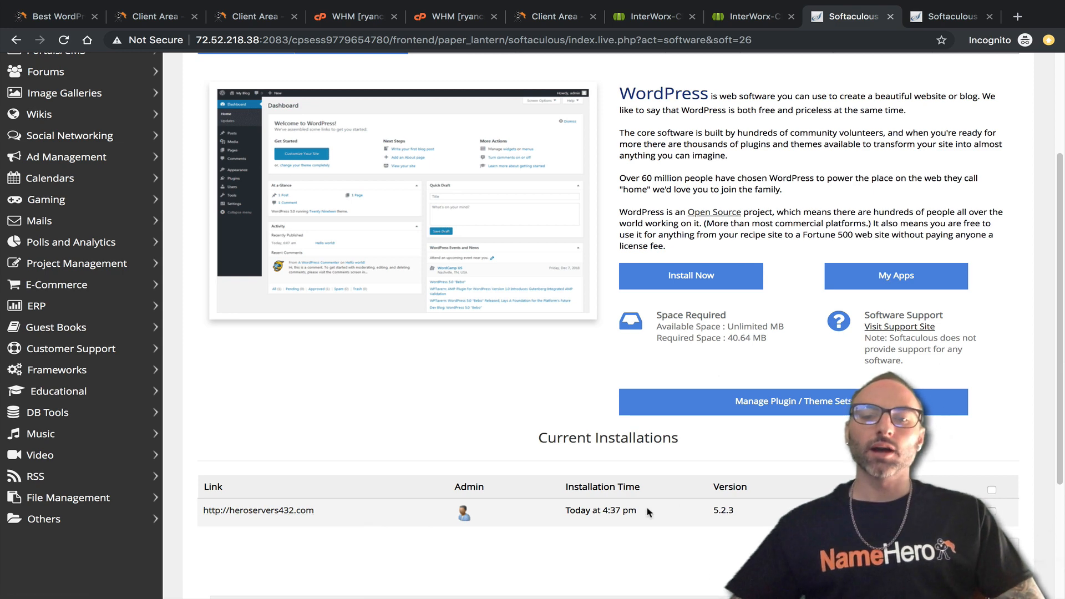
# Return to SiteWorx Softaculous and bring up the WordPress Import form.
pyautogui.click(924, 22)
pyautogui.scroll(-5, 442, 470)
pyautogui.scroll(5, 431, 383)
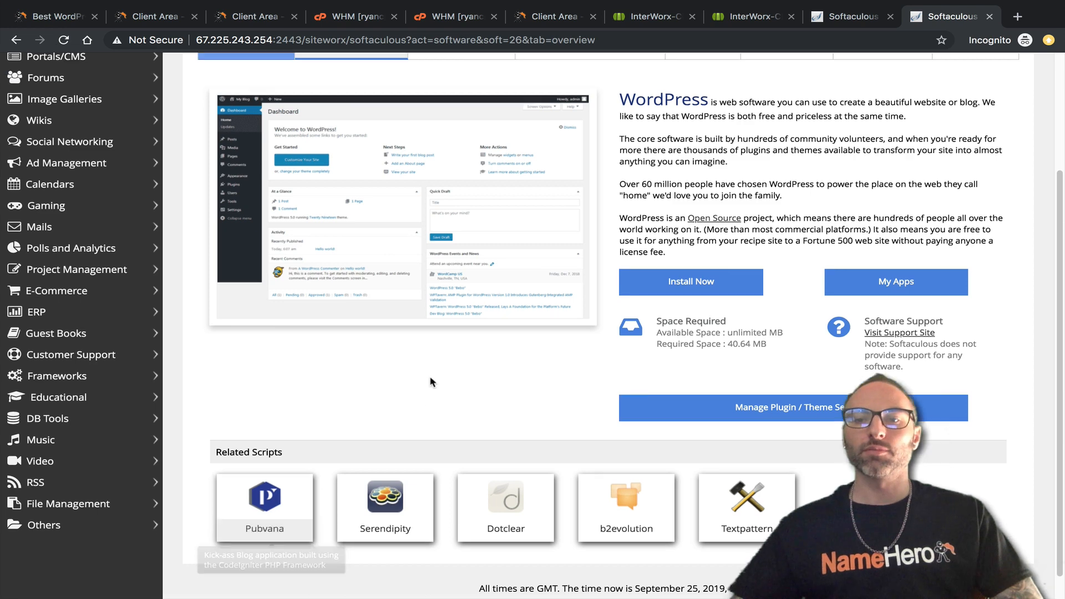
pyautogui.scroll(-5, 445, 387)
pyautogui.scroll(5, 459, 385)
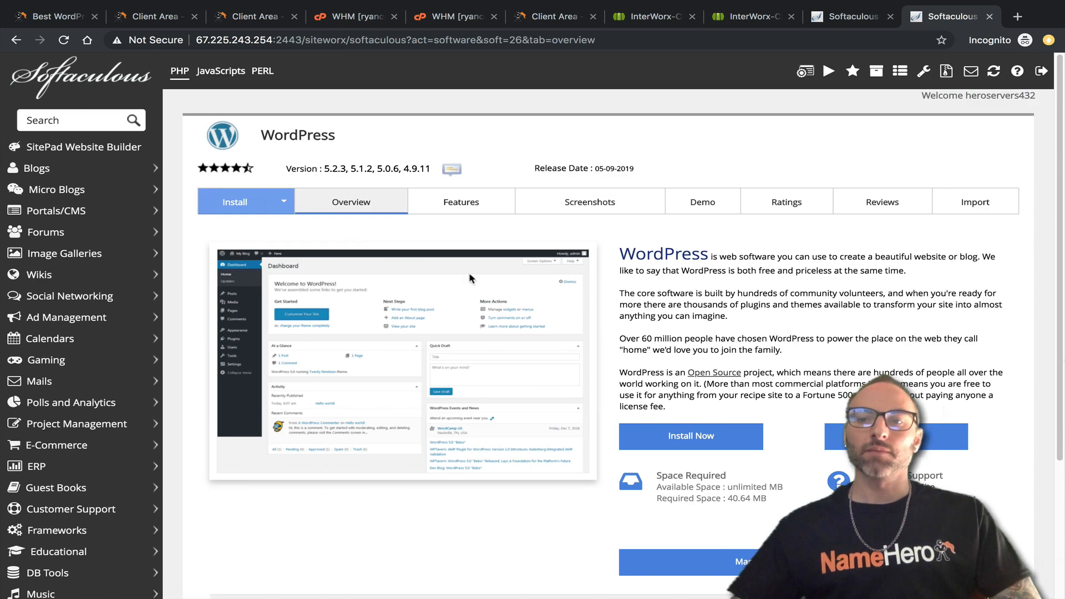
pyautogui.click(966, 204)
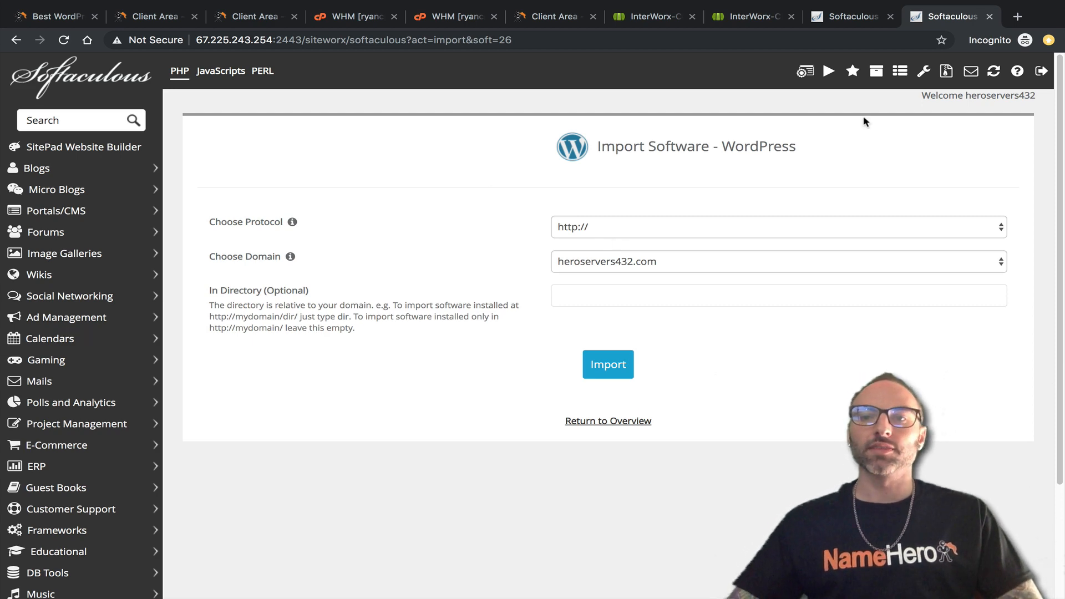
# Open cPanel's WordPress installation details to check the original install URL.
pyautogui.click(870, 21)
pyautogui.scroll(3, 406, 355)
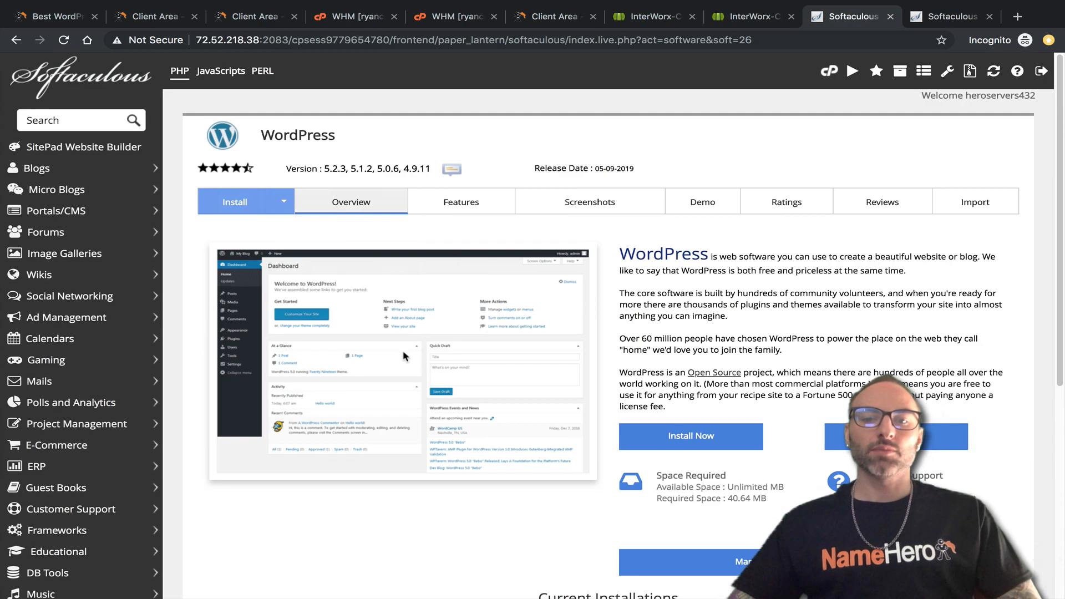
pyautogui.scroll(-6, 606, 372)
pyautogui.click(948, 329)
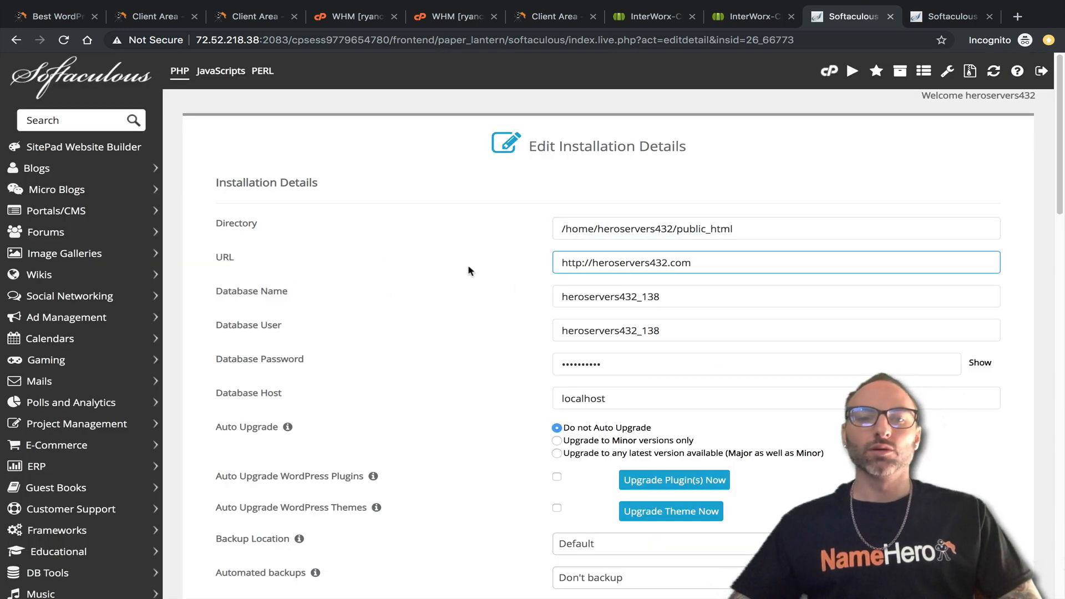
pyautogui.moveTo(693, 263); pyautogui.dragTo(555, 260)
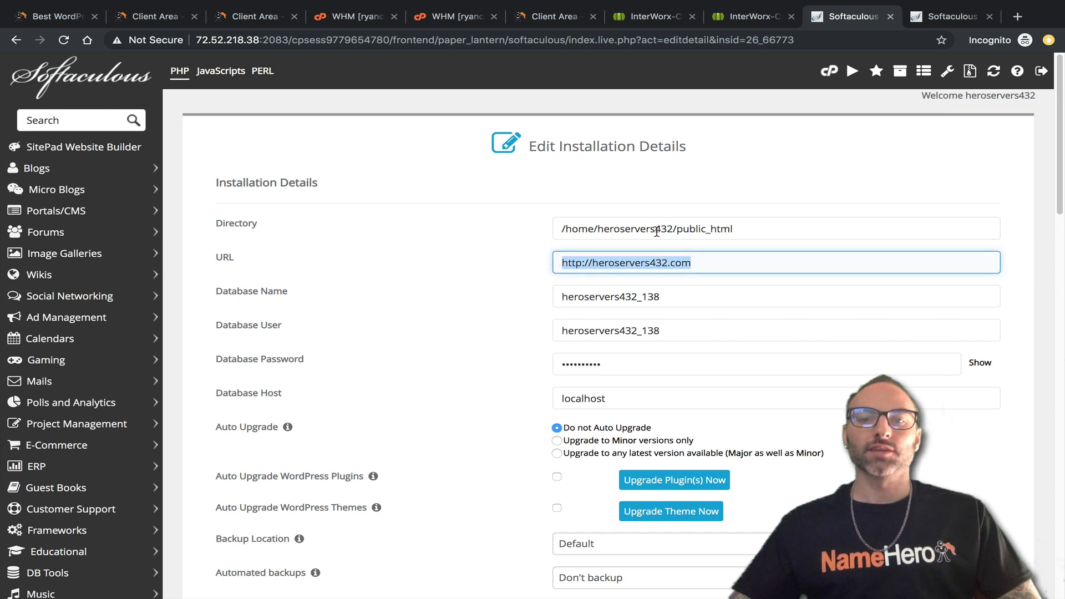
pyautogui.click(934, 21)
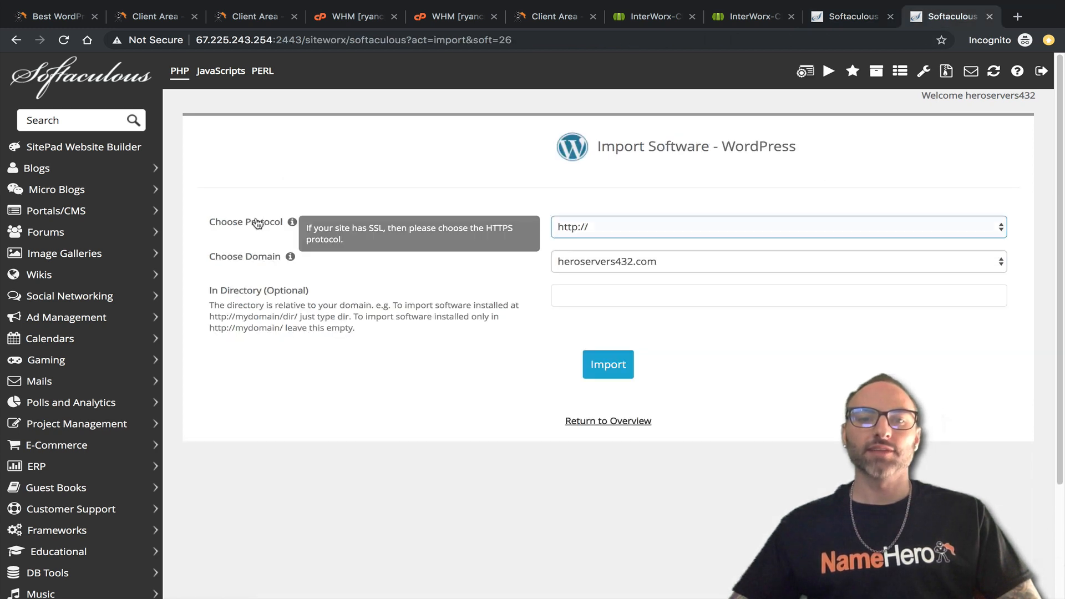
pyautogui.click(632, 227)
pyautogui.click(638, 227)
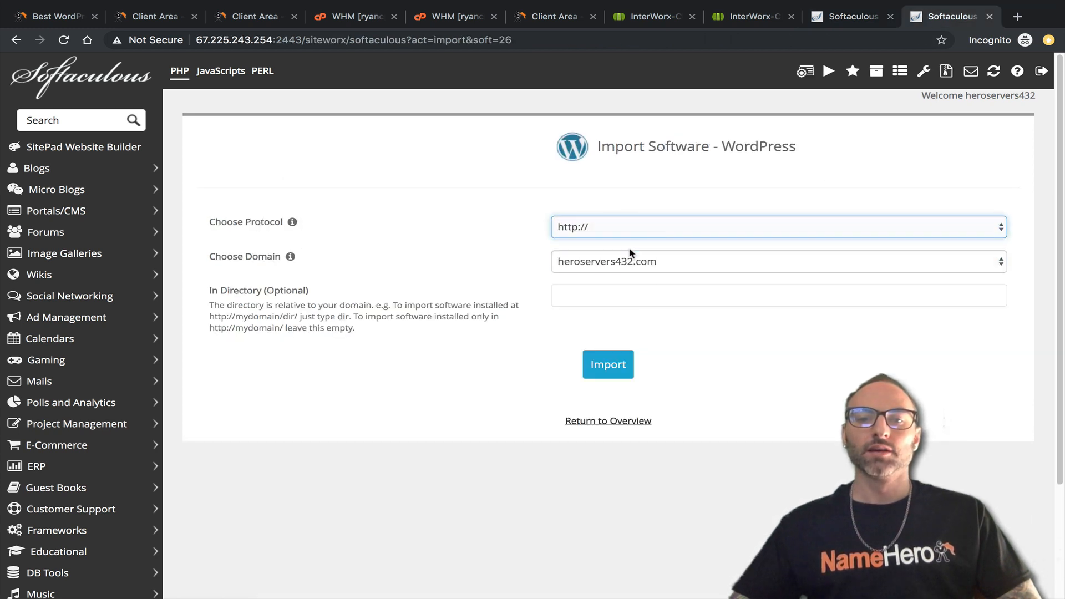
pyautogui.click(613, 262)
pyautogui.click(674, 296)
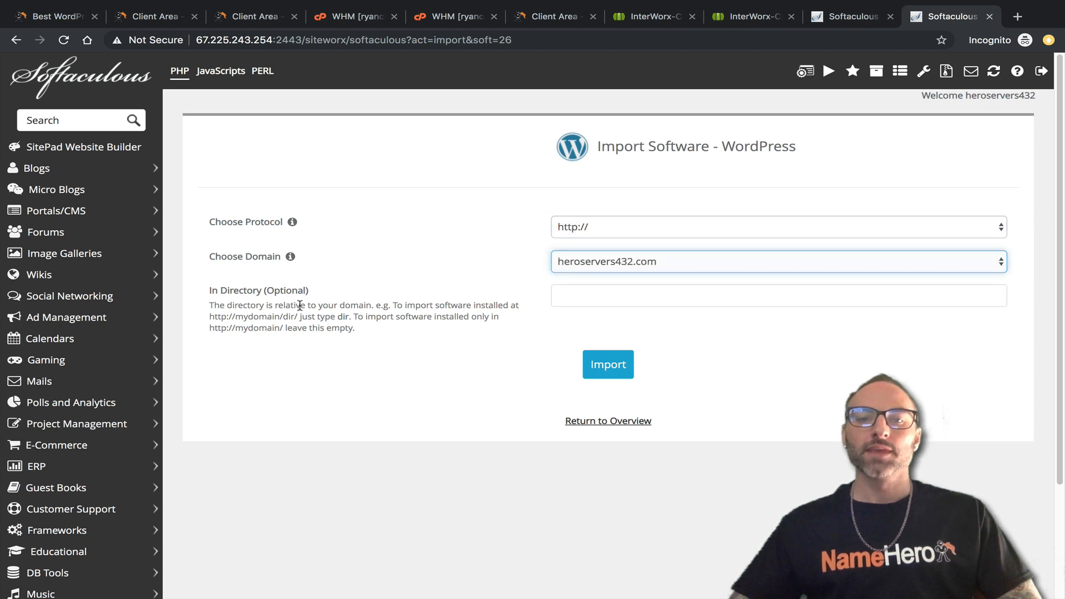
pyautogui.click(861, 21)
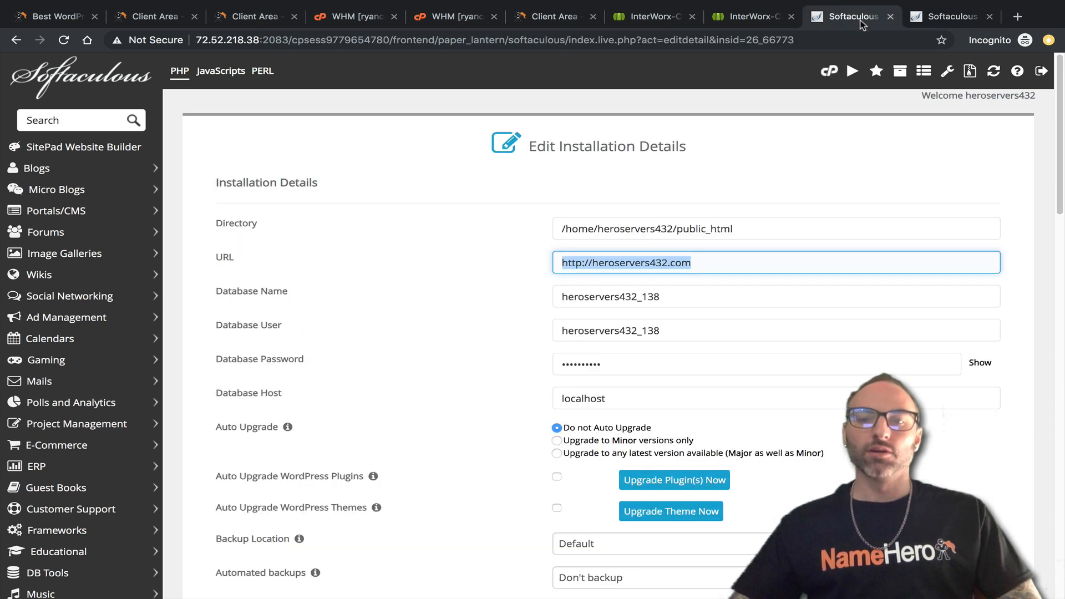
pyautogui.click(743, 262)
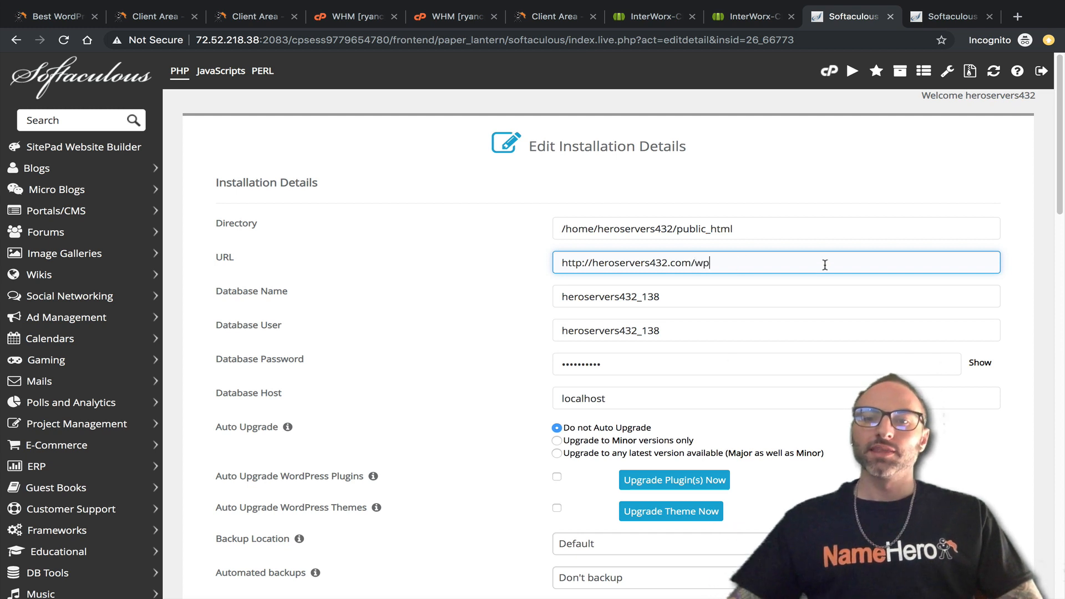
pyautogui.click(946, 18)
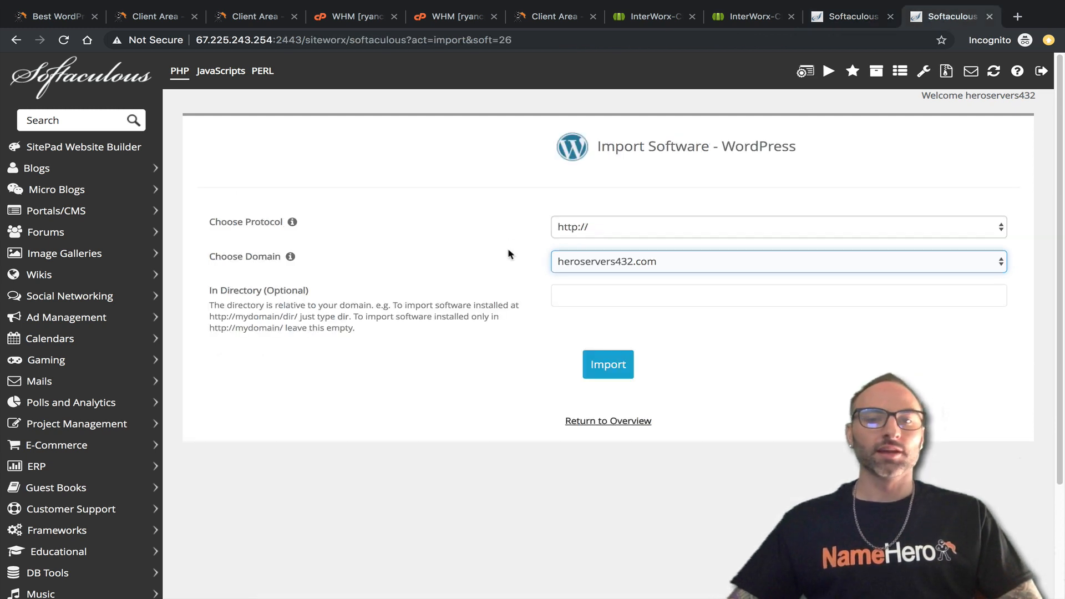
# Leave In Directory empty to import from root, run the import, and return to the overview.
pyautogui.click(606, 291)
pyautogui.write('w')
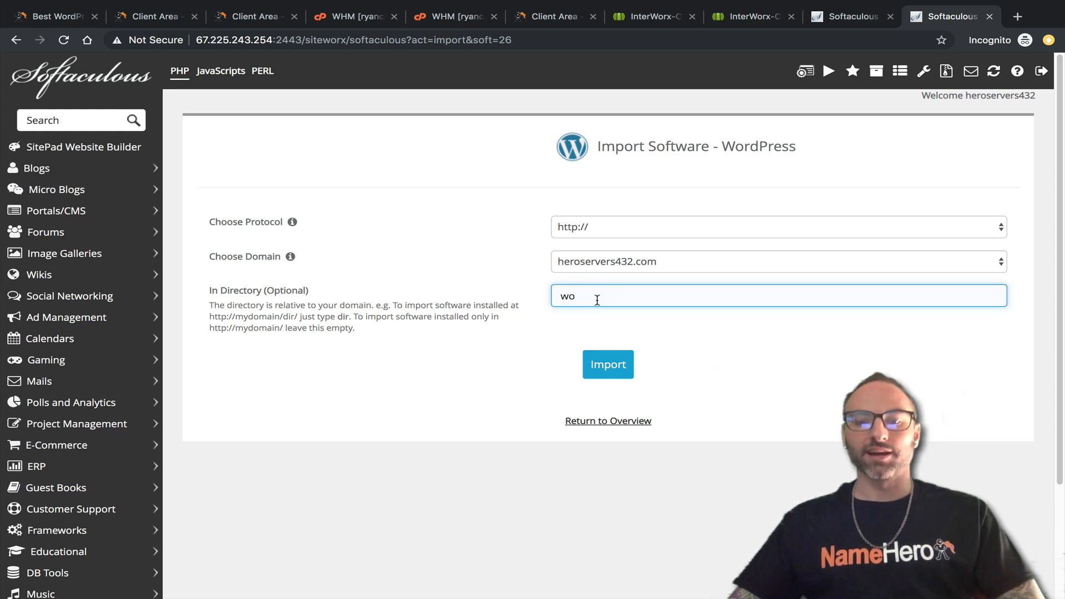
pyautogui.write('p')
pyautogui.moveTo(608, 298); pyautogui.dragTo(479, 296)
pyautogui.press('BackSpace')
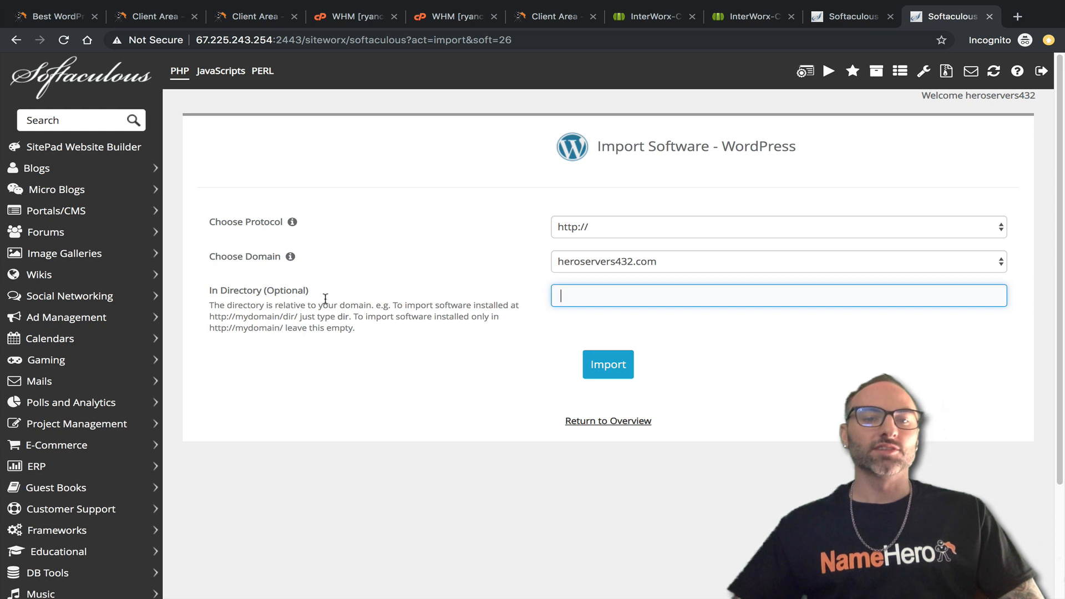
pyautogui.moveTo(368, 316); pyautogui.dragTo(502, 321)
pyautogui.click(495, 319)
pyautogui.moveTo(286, 329); pyautogui.dragTo(210, 329)
pyautogui.click(213, 330)
pyautogui.click(598, 373)
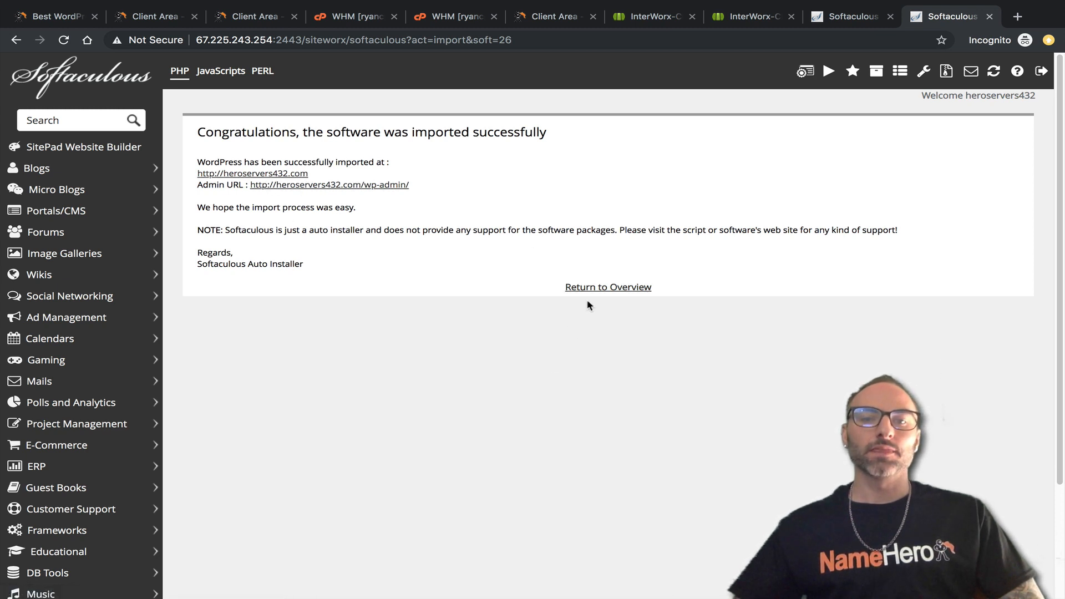
pyautogui.click(600, 287)
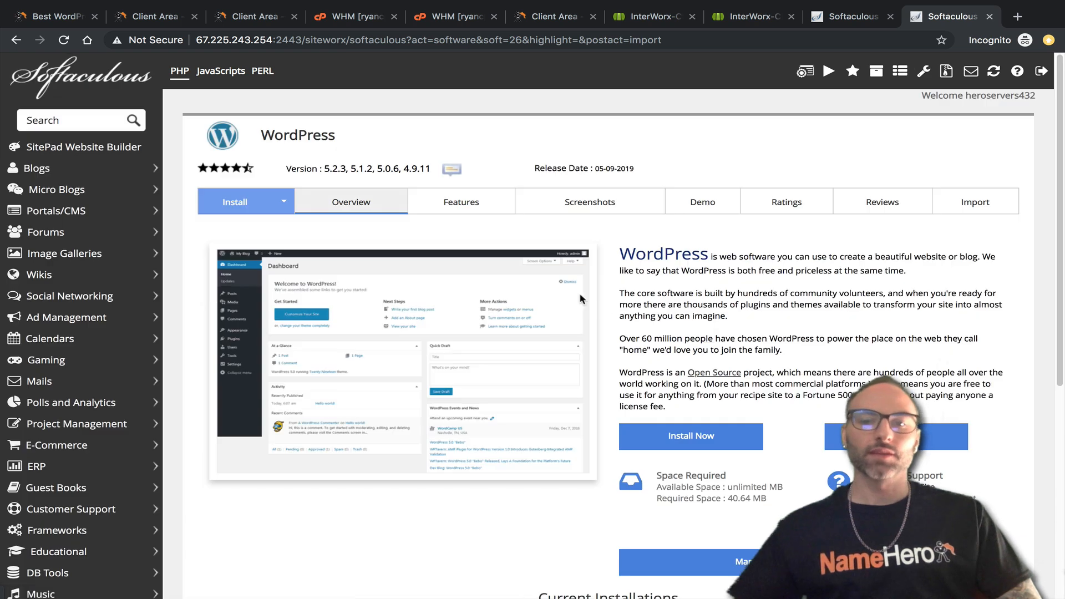
# Open the imported installation's details and compare its directory path with cPanel's.
pyautogui.scroll(-5, 580, 299)
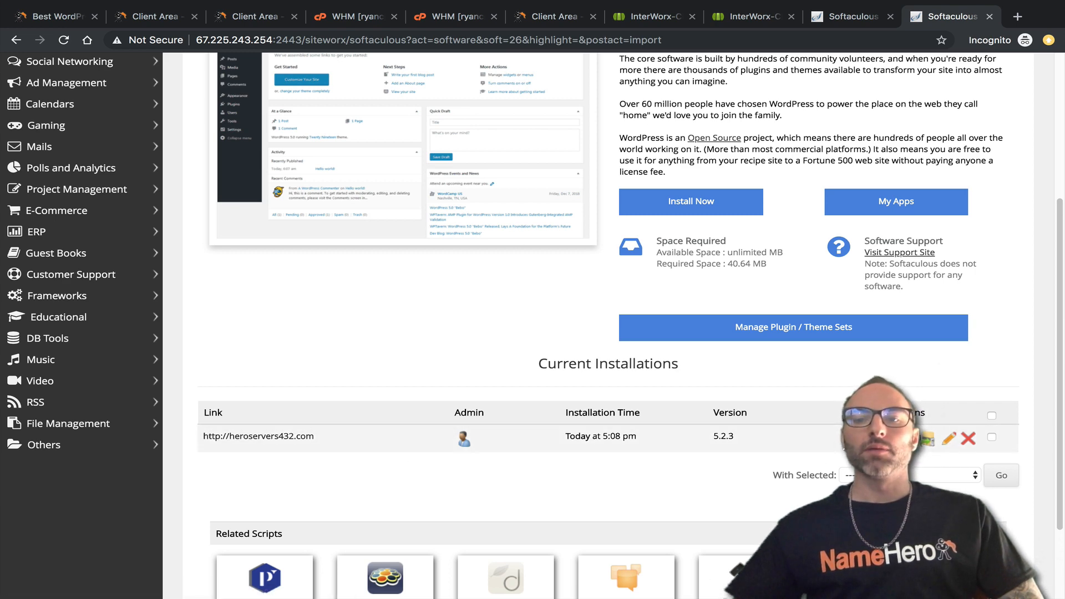
pyautogui.click(950, 440)
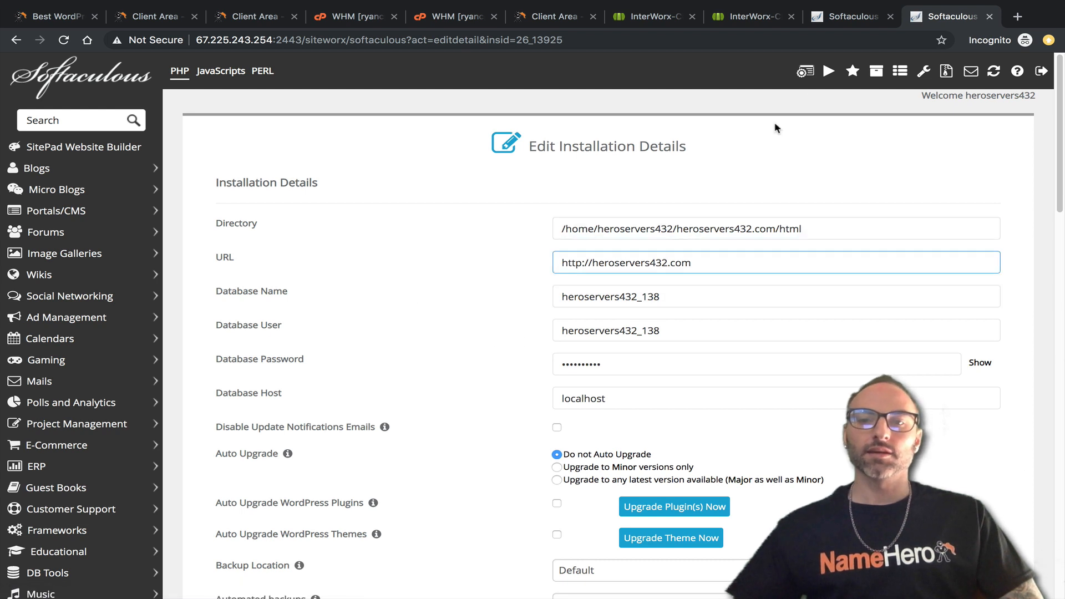
pyautogui.click(837, 14)
pyautogui.moveTo(761, 229); pyautogui.dragTo(626, 228)
pyautogui.moveTo(626, 228); pyautogui.dragTo(552, 225)
pyautogui.moveTo(740, 232); pyautogui.dragTo(530, 244)
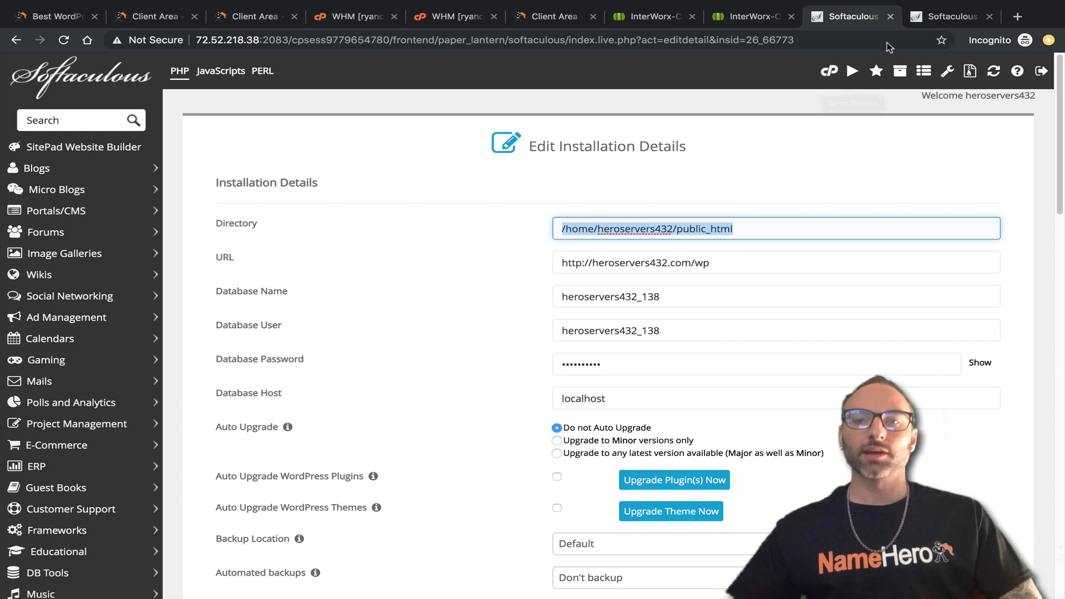
pyautogui.click(963, 18)
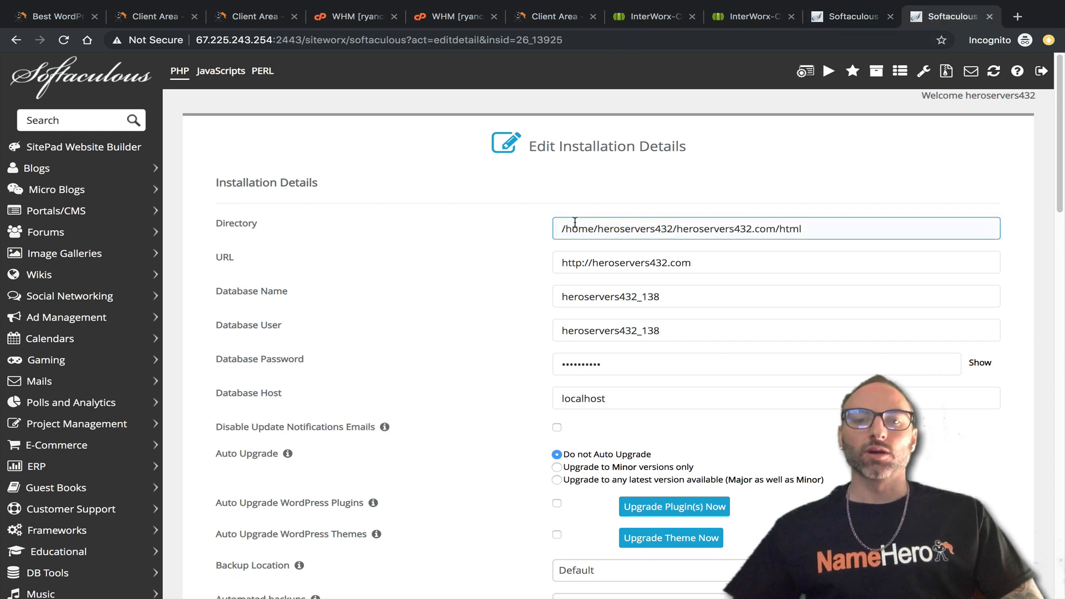
pyautogui.click(649, 223)
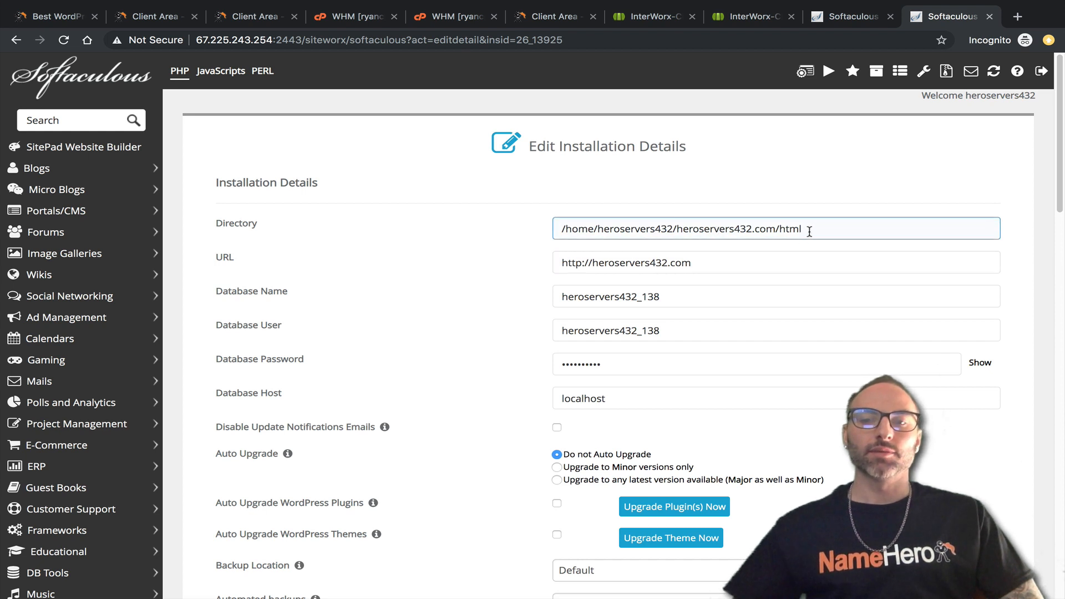
pyautogui.moveTo(809, 232); pyautogui.dragTo(559, 220)
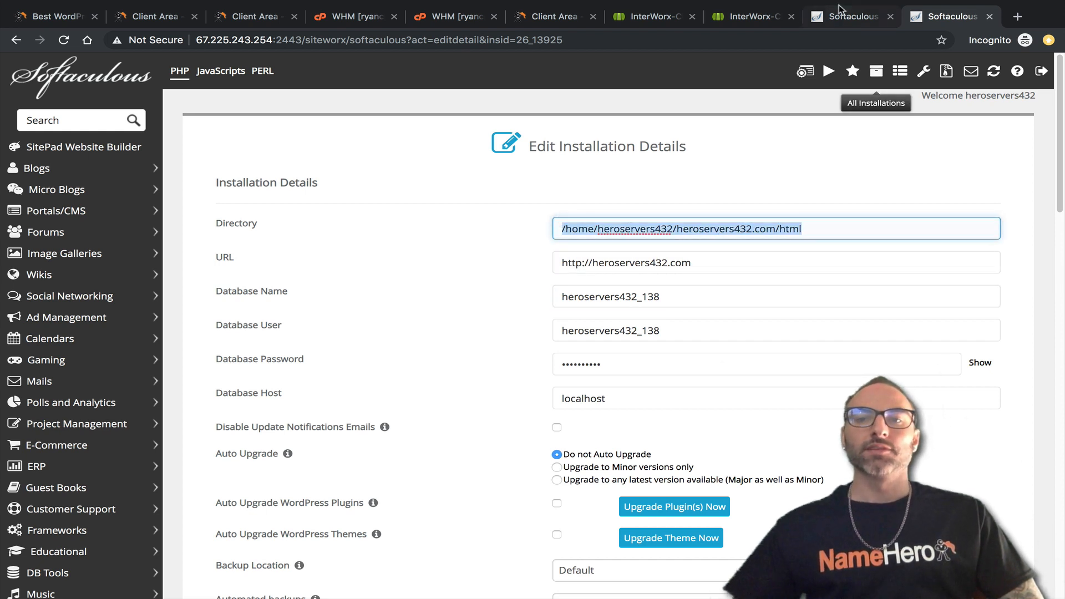
pyautogui.click(804, 228)
pyautogui.moveTo(804, 227); pyautogui.dragTo(549, 231)
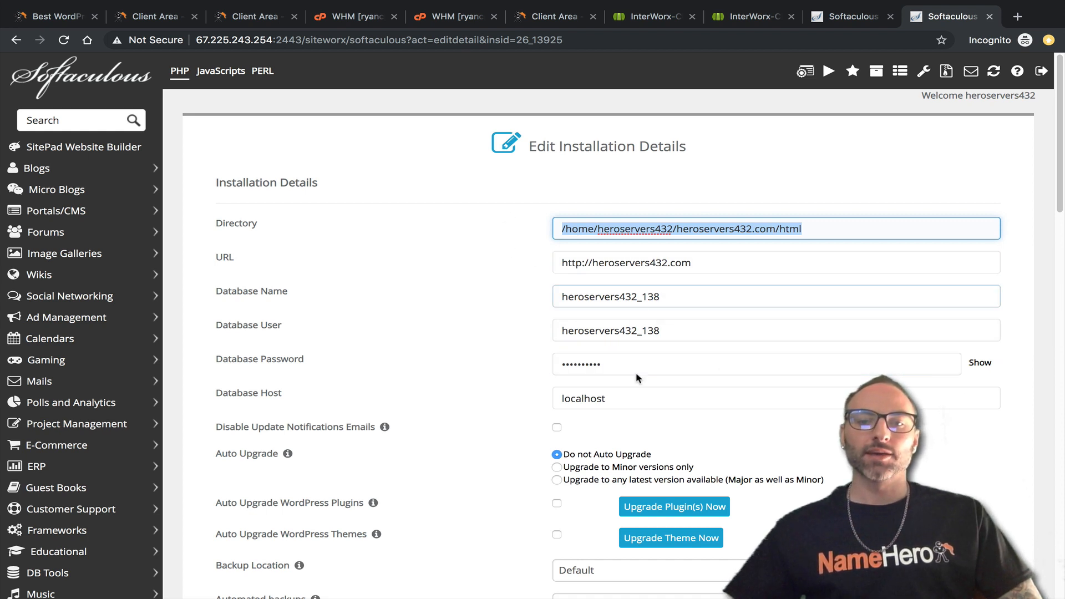
# Reveal and compare the database passwords of the SiteWorx and cPanel installations.
pyautogui.click(854, 17)
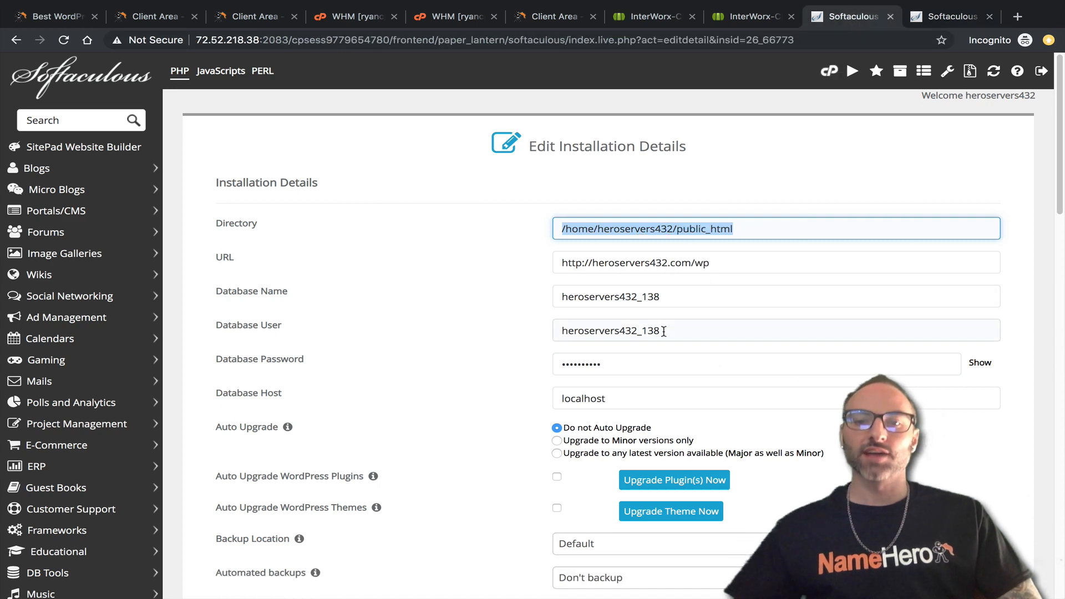
pyautogui.scroll(-2, 642, 361)
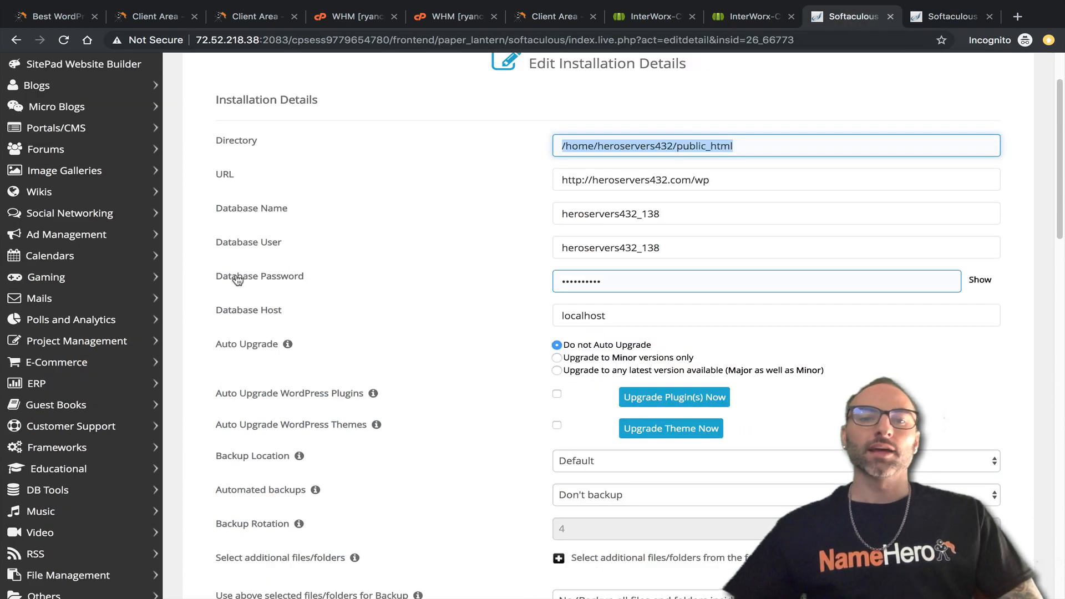
pyautogui.click(915, 20)
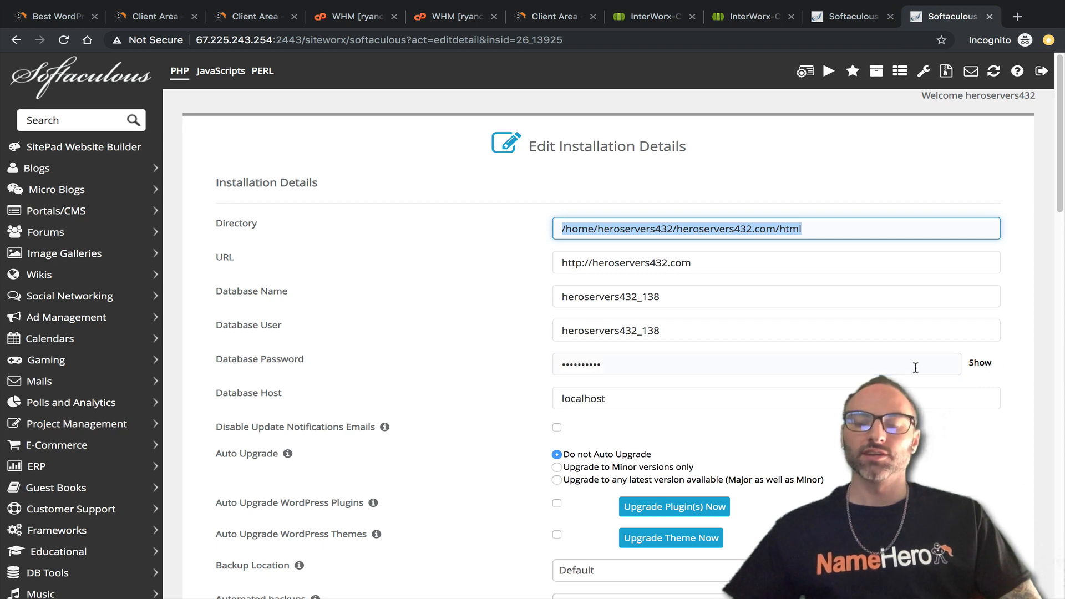
pyautogui.click(980, 363)
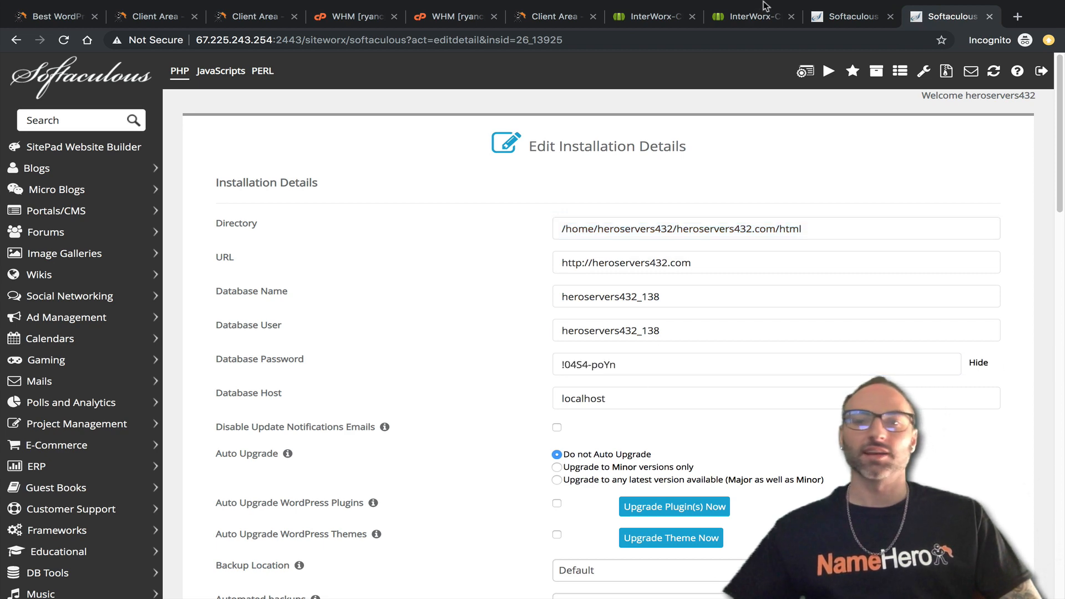
pyautogui.click(831, 16)
pyautogui.click(977, 281)
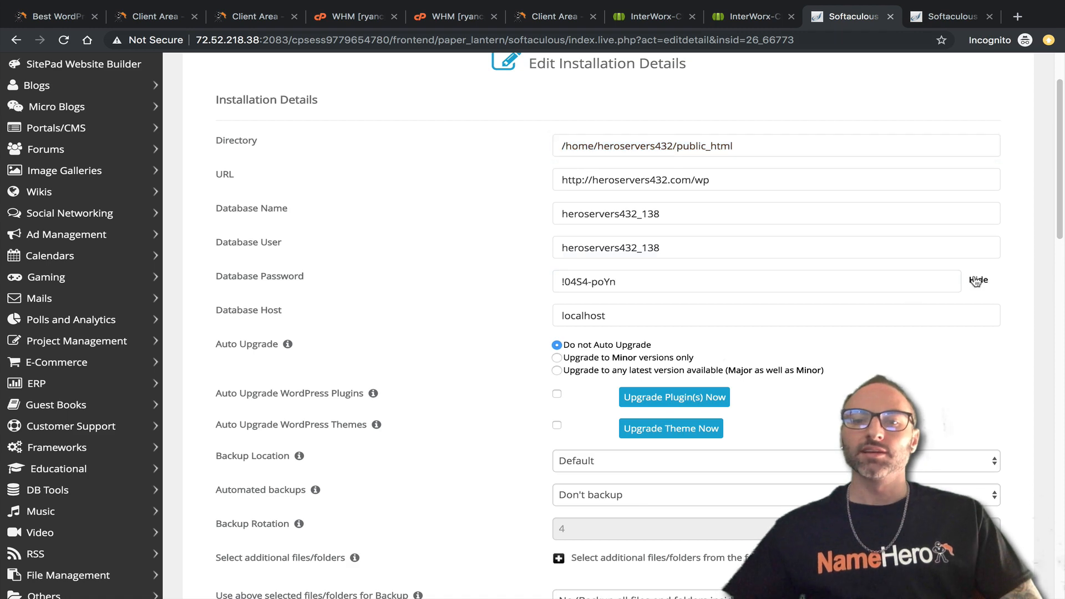
pyautogui.click(911, 21)
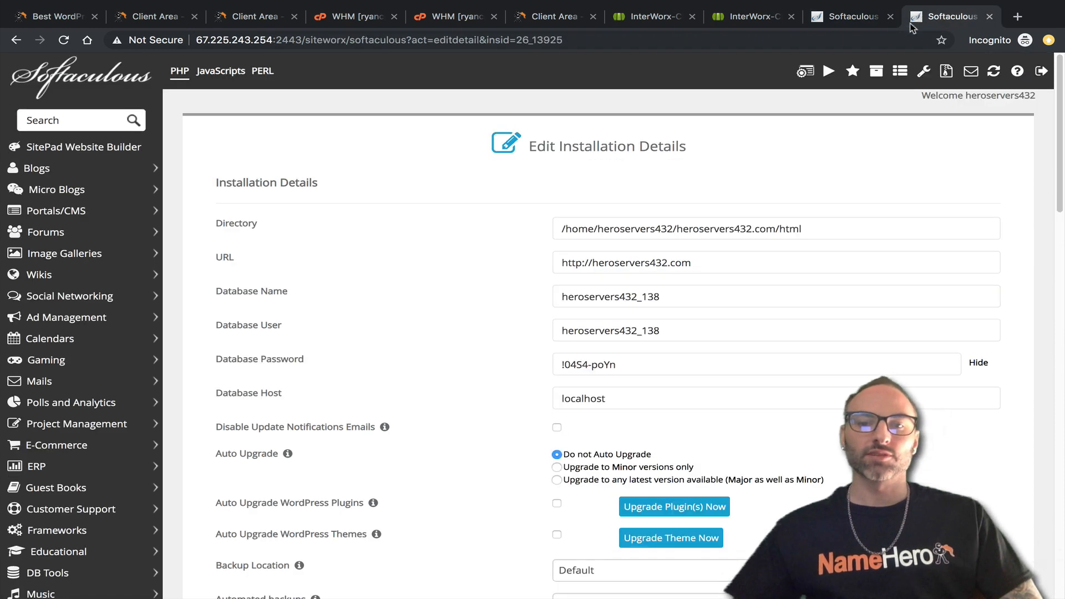
pyautogui.click(865, 22)
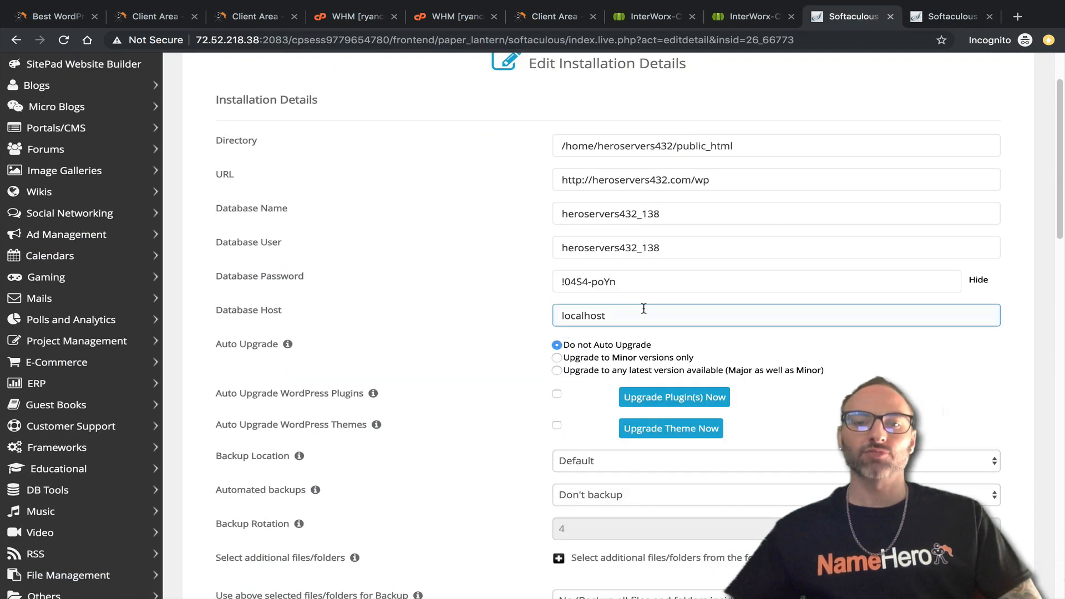
# Compare the Database Host values, noting SiteWorx uses localhost.
pyautogui.moveTo(236, 314); pyautogui.dragTo(327, 320)
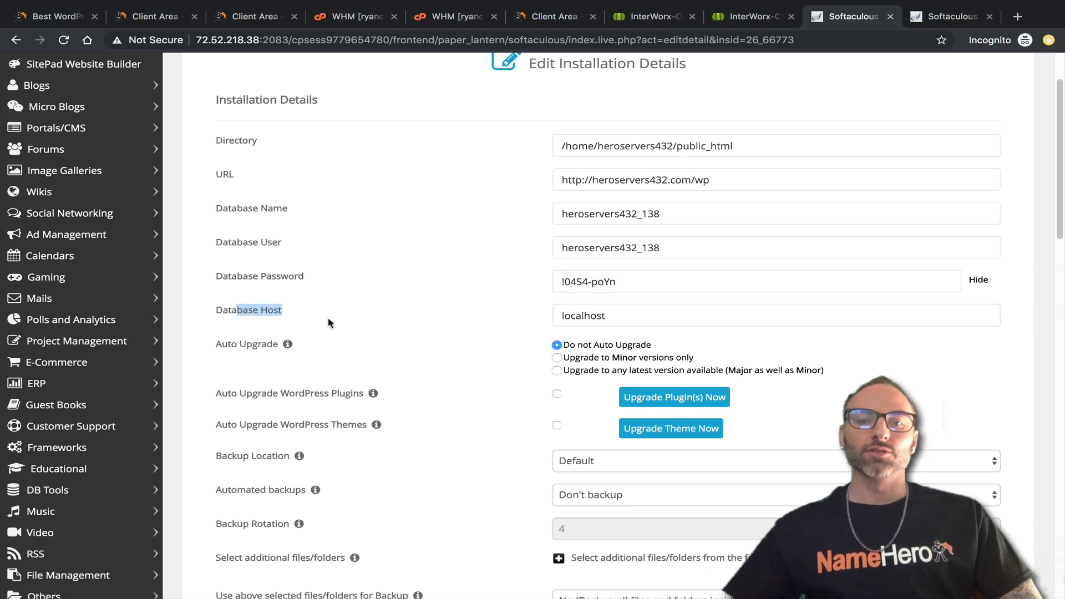
pyautogui.click(635, 318)
pyautogui.moveTo(636, 318); pyautogui.dragTo(562, 315)
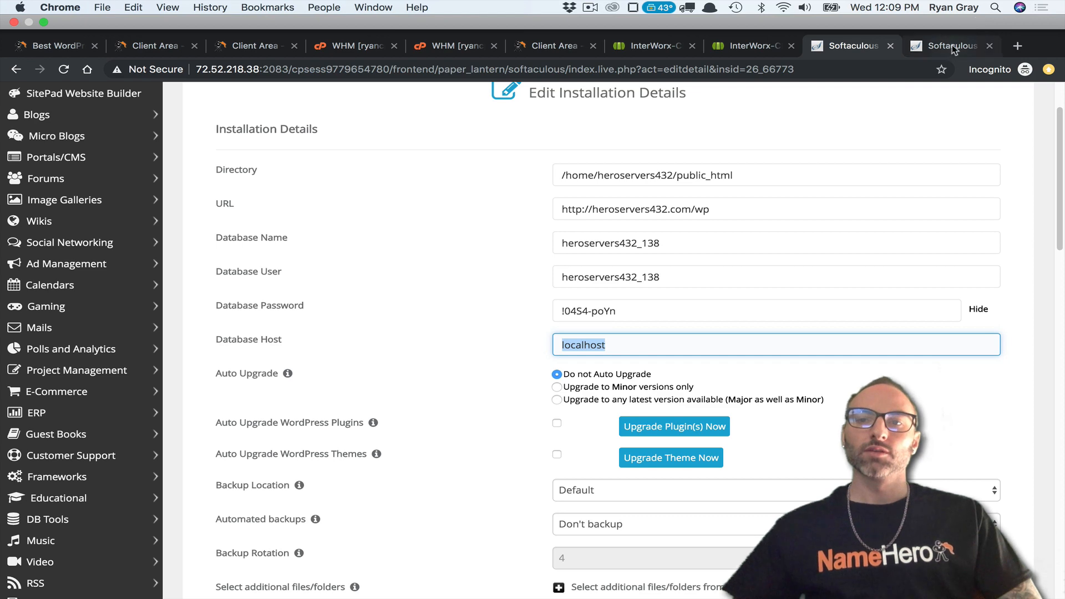
pyautogui.click(952, 16)
pyautogui.moveTo(702, 397); pyautogui.dragTo(532, 400)
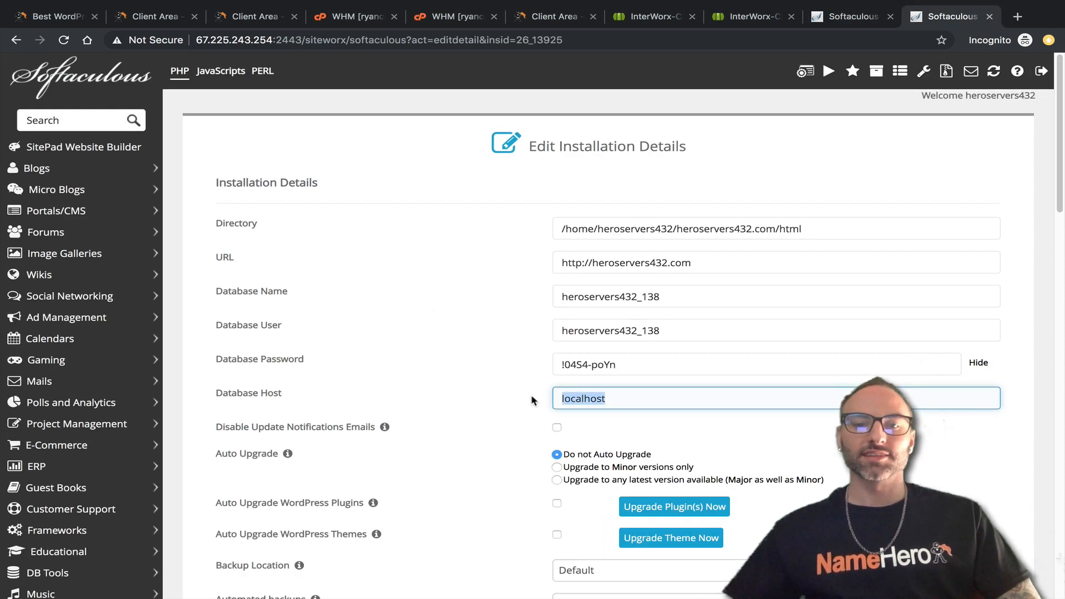
pyautogui.click(591, 397)
pyautogui.moveTo(608, 398); pyautogui.dragTo(554, 398)
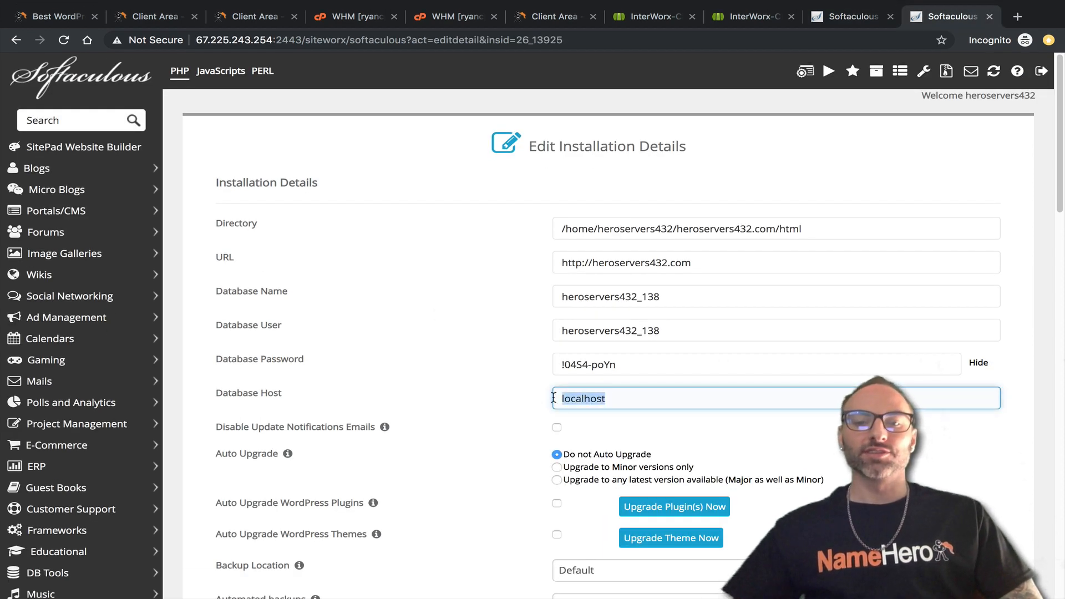
pyautogui.click(489, 405)
pyautogui.moveTo(642, 395); pyautogui.dragTo(520, 394)
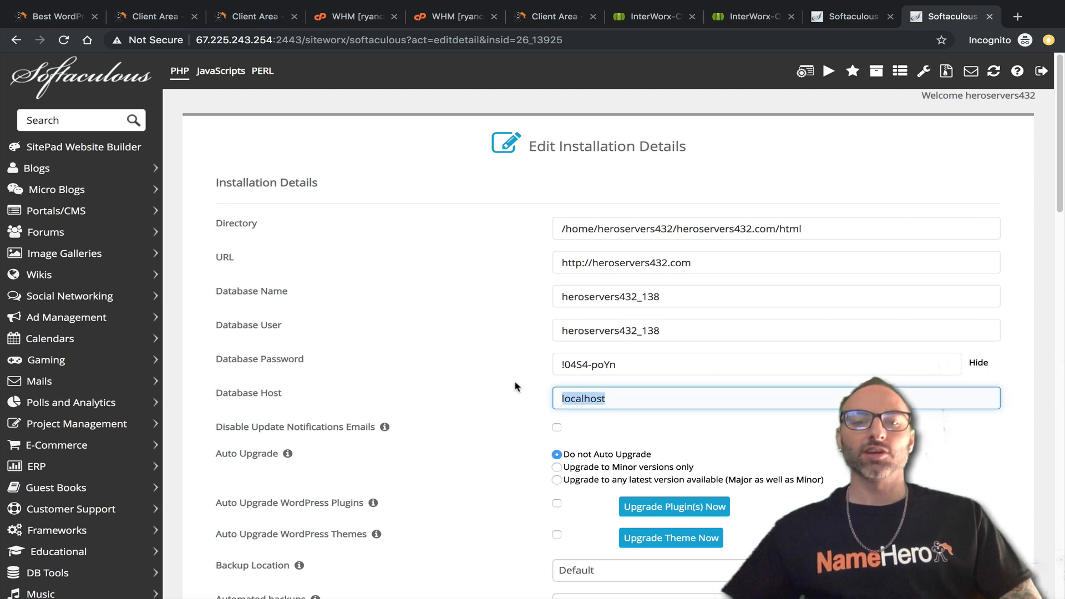
# Save the SiteWorx installation details, which fails with a MySQL connection error.
pyautogui.scroll(-3, 516, 382)
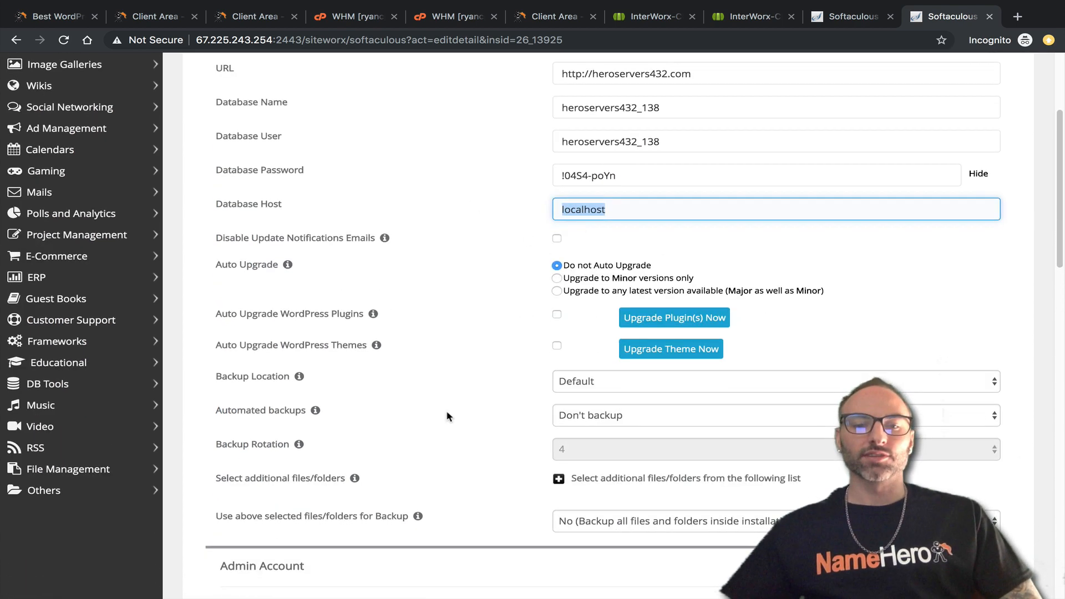
pyautogui.scroll(-3, 451, 409)
pyautogui.scroll(6, 557, 147)
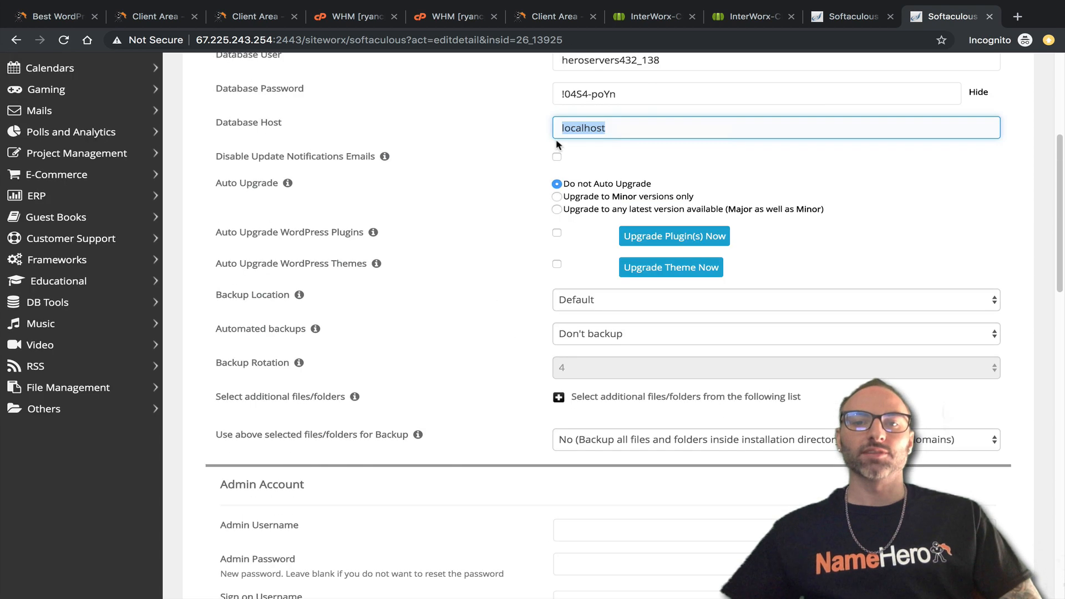
pyautogui.scroll(-20, 628, 319)
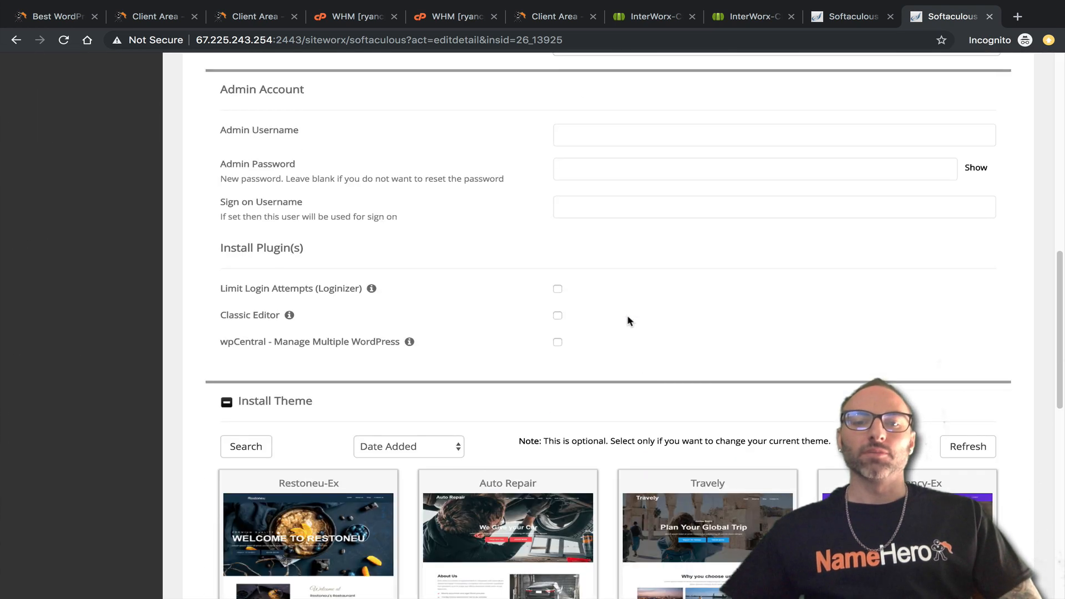
pyautogui.click(593, 442)
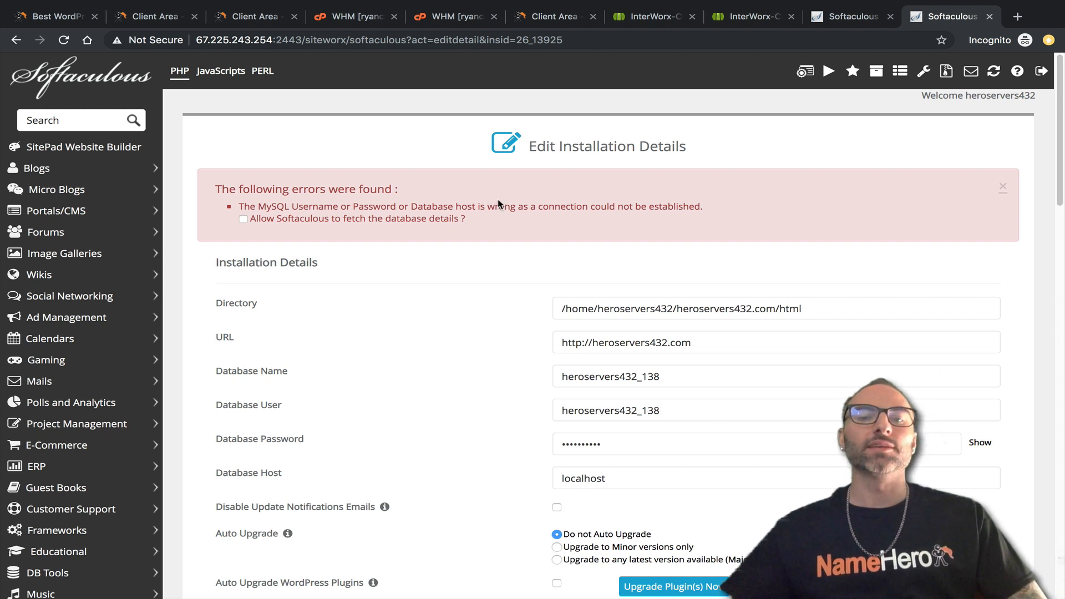
# Recheck the localhost database host value in the Softaculous installation details.
pyautogui.doubleClick(613, 480)
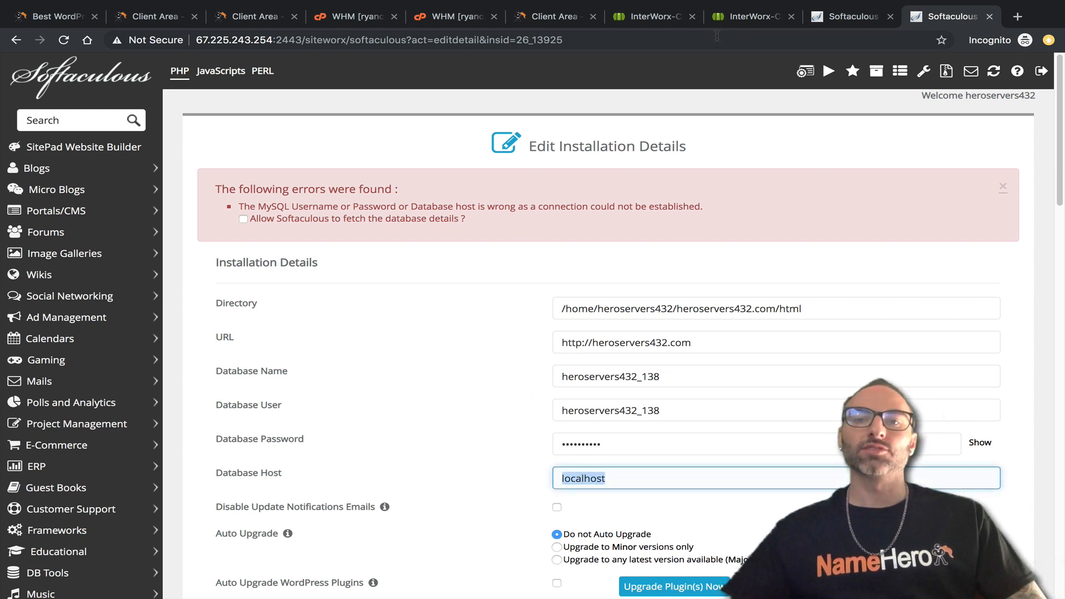
pyautogui.moveTo(625, 487); pyautogui.dragTo(562, 469)
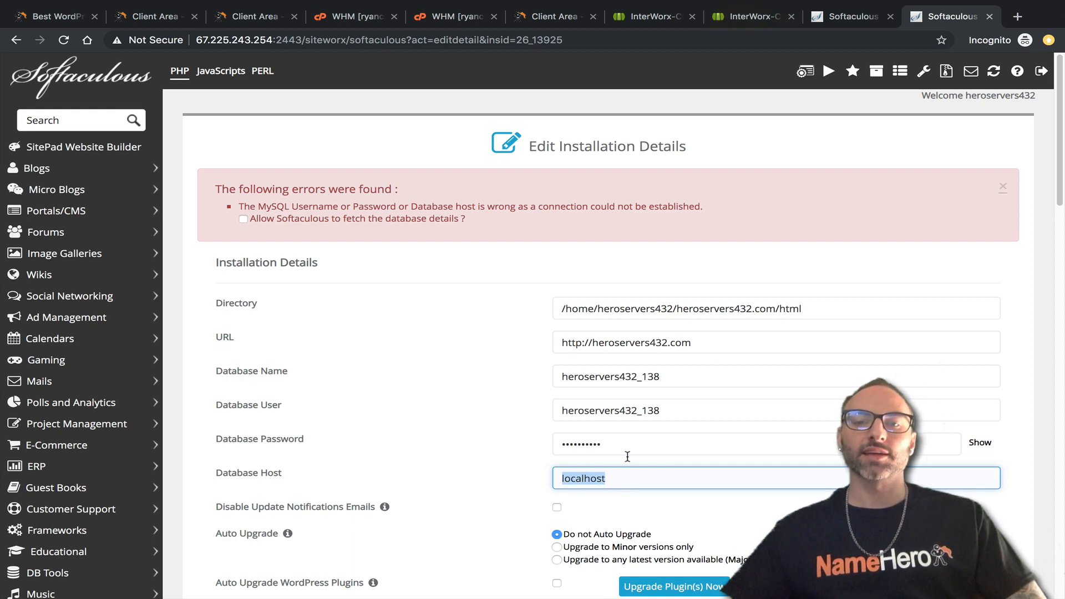
pyautogui.click(734, 21)
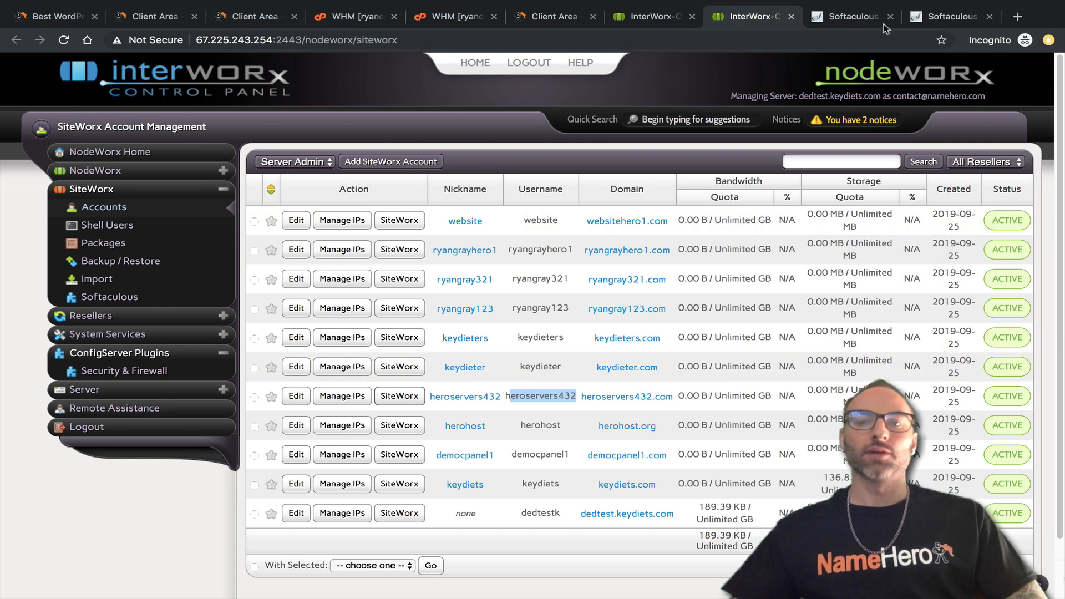
pyautogui.click(910, 20)
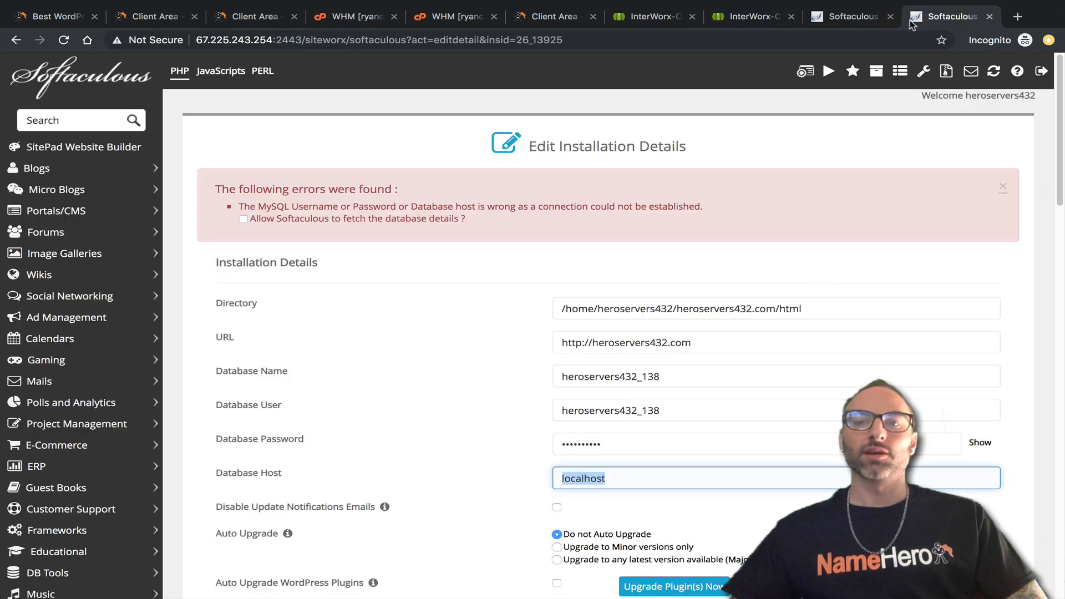
# Open the SiteWorx control panel in a new tab and go to its File Manager.
pyautogui.middleClick(806, 72)
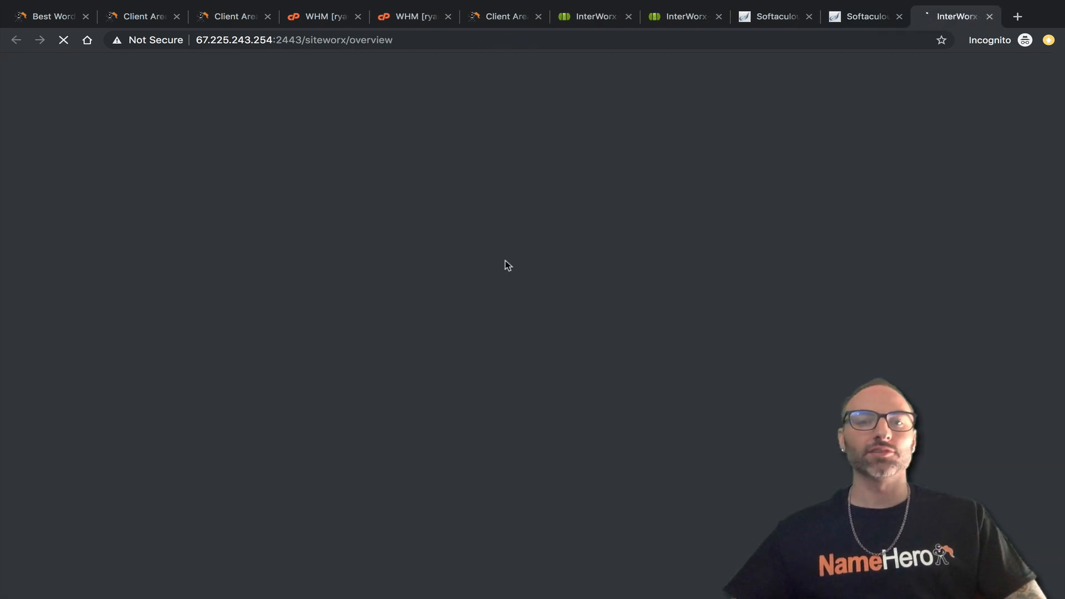
pyautogui.scroll(-5, 101, 505)
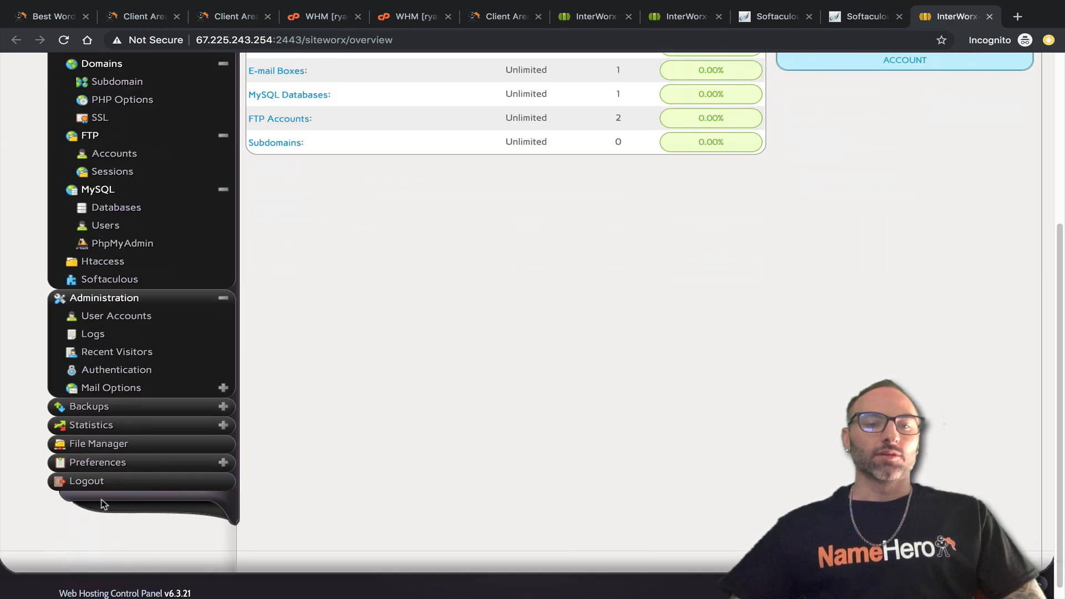
pyautogui.click(99, 444)
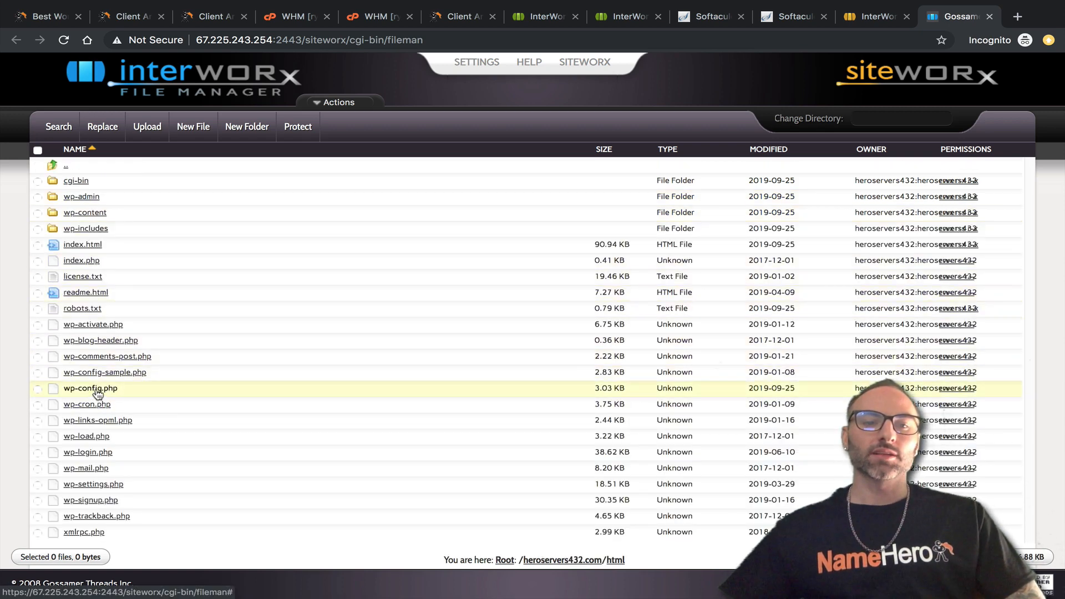
# Edit wp-config.php to change DB_HOST from localhost to 127.0.0.1 and save it.
pyautogui.click(97, 392)
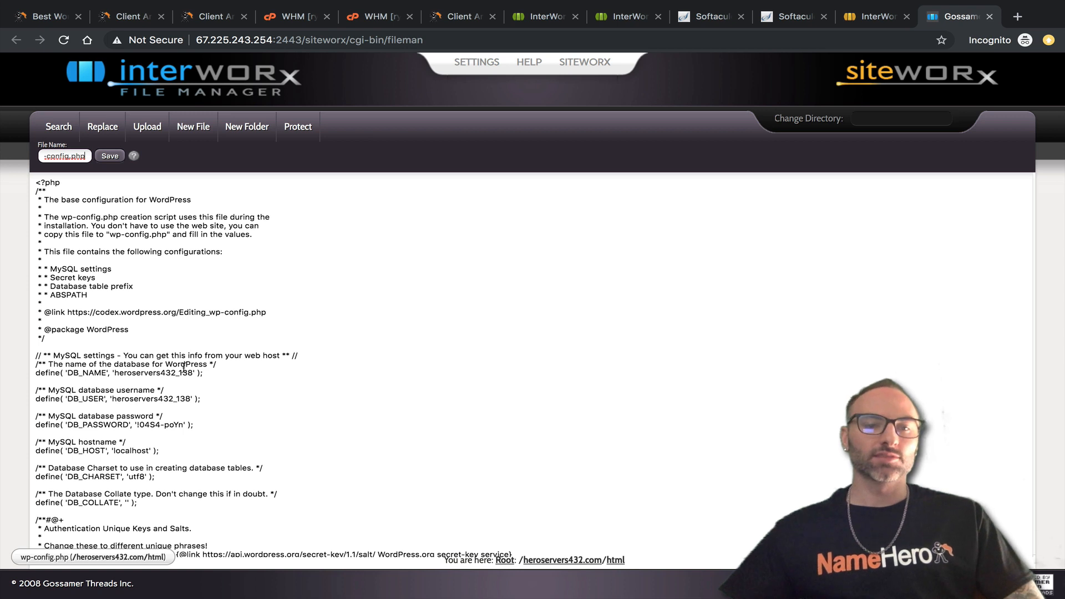
pyautogui.scroll(-3, 243, 361)
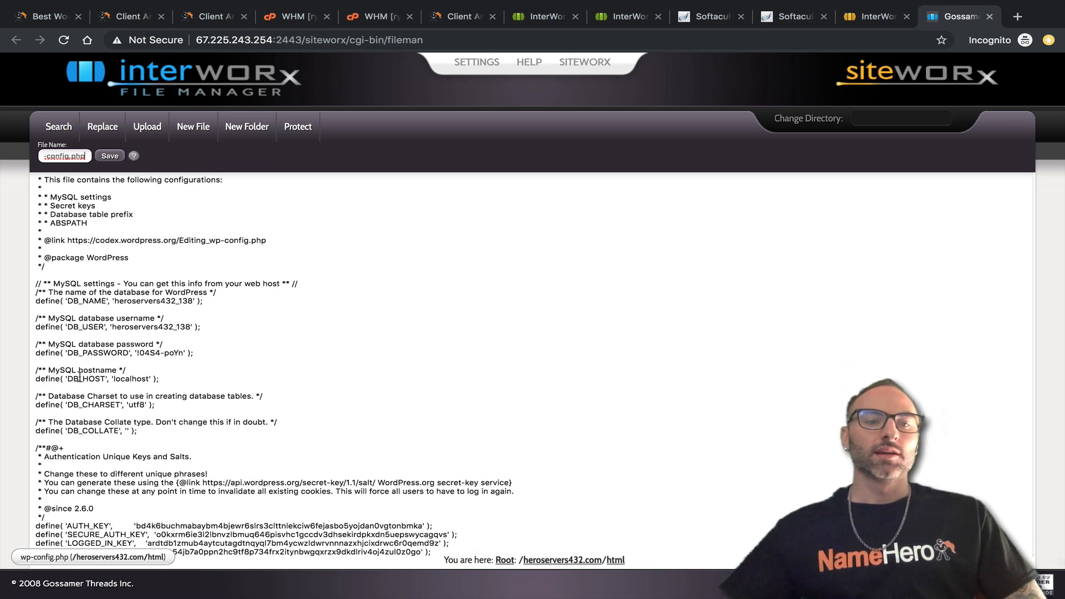
pyautogui.click(114, 376)
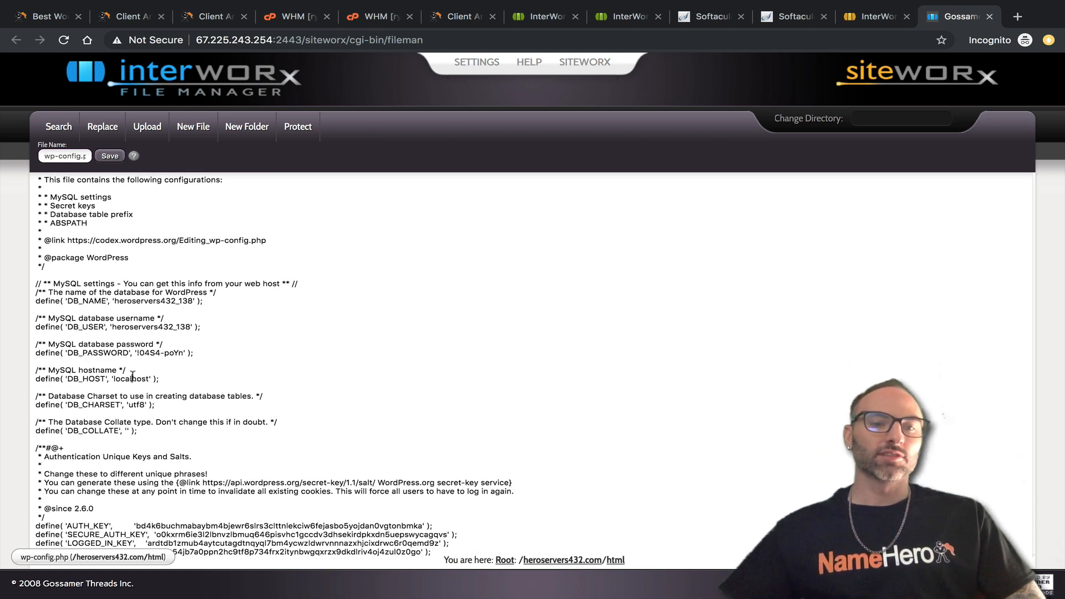
pyautogui.moveTo(146, 377); pyautogui.dragTo(113, 380)
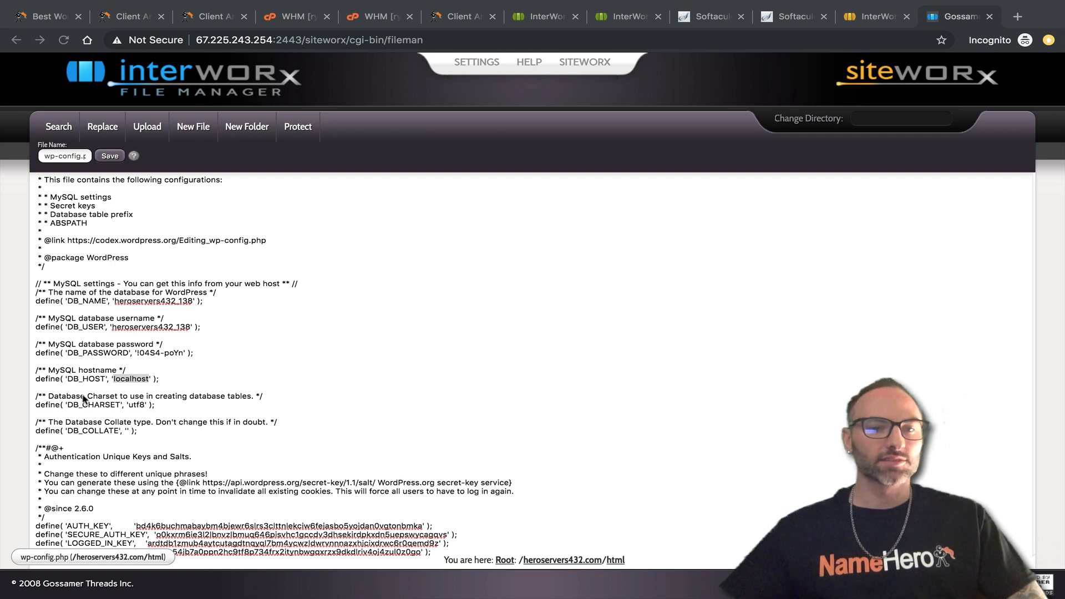
pyautogui.click(146, 378)
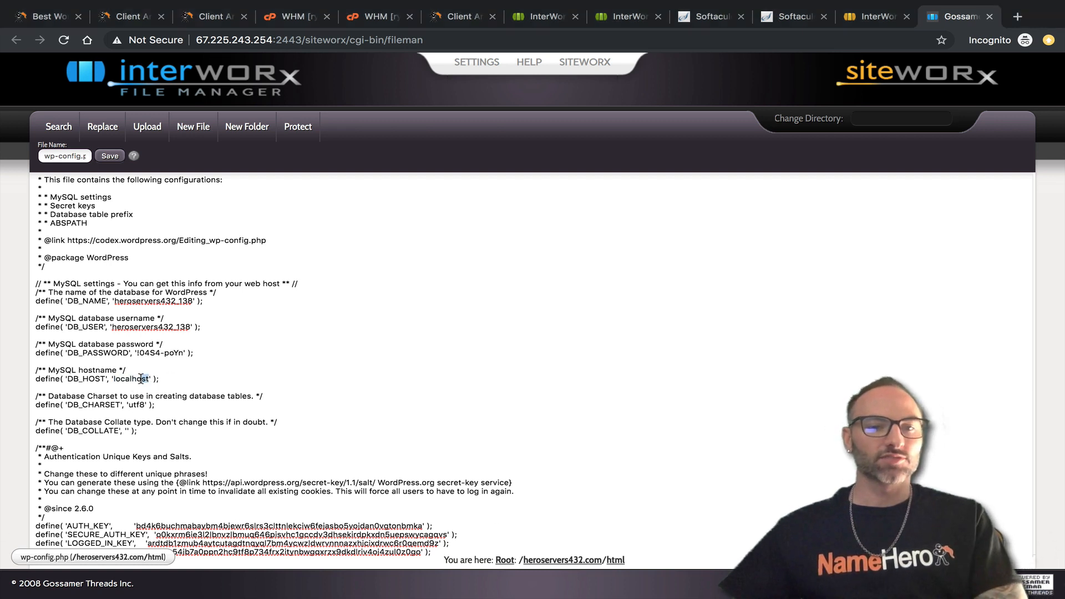
pyautogui.moveTo(142, 379); pyautogui.dragTo(113, 381)
pyautogui.press('BackSpace')
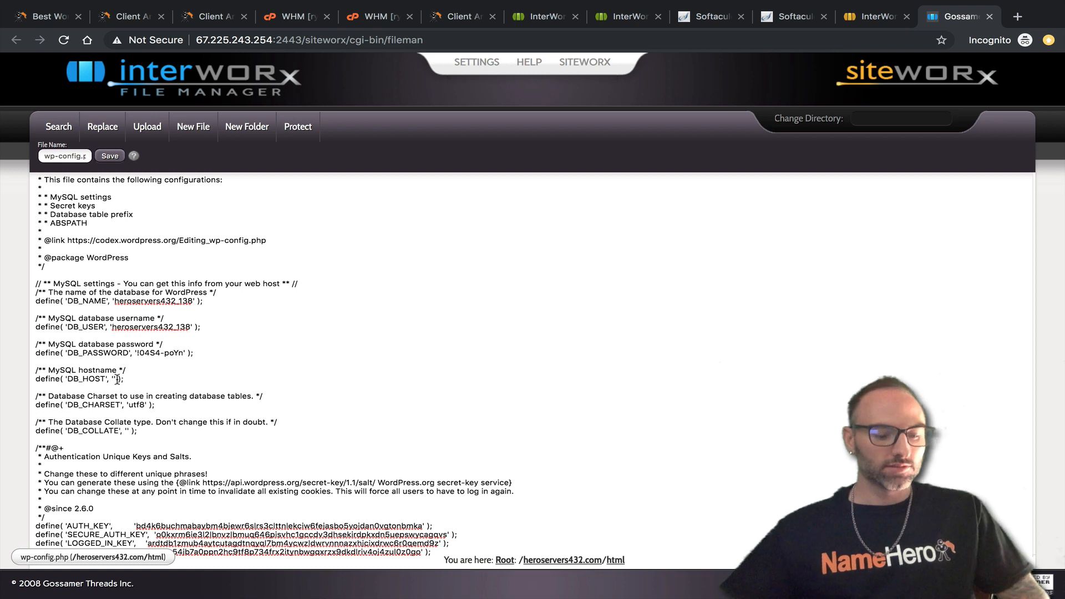
pyautogui.write('127.0.0.1')
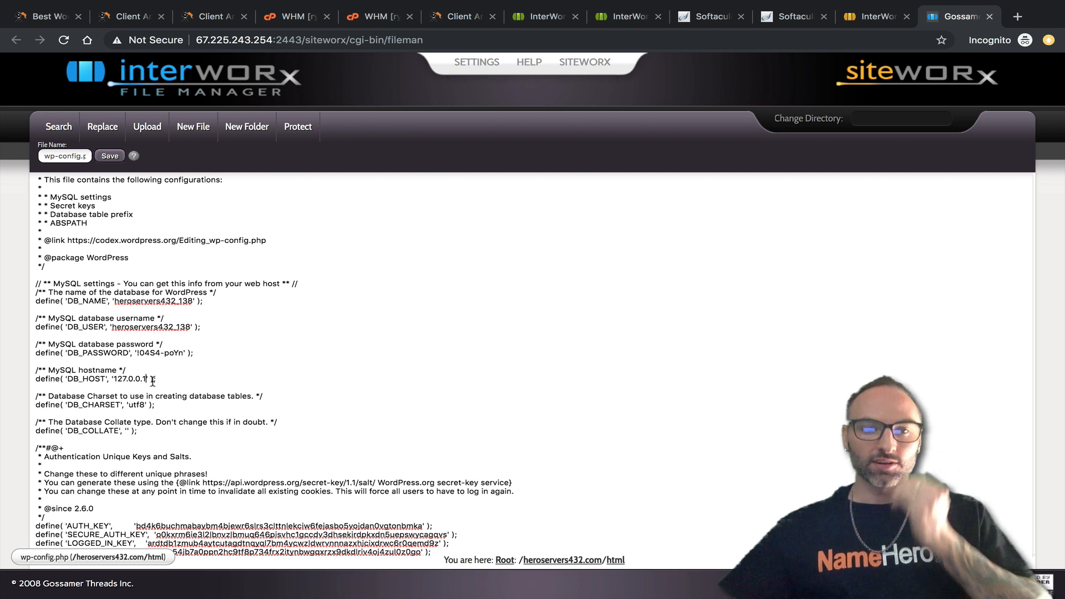
pyautogui.moveTo(156, 379); pyautogui.dragTo(112, 383)
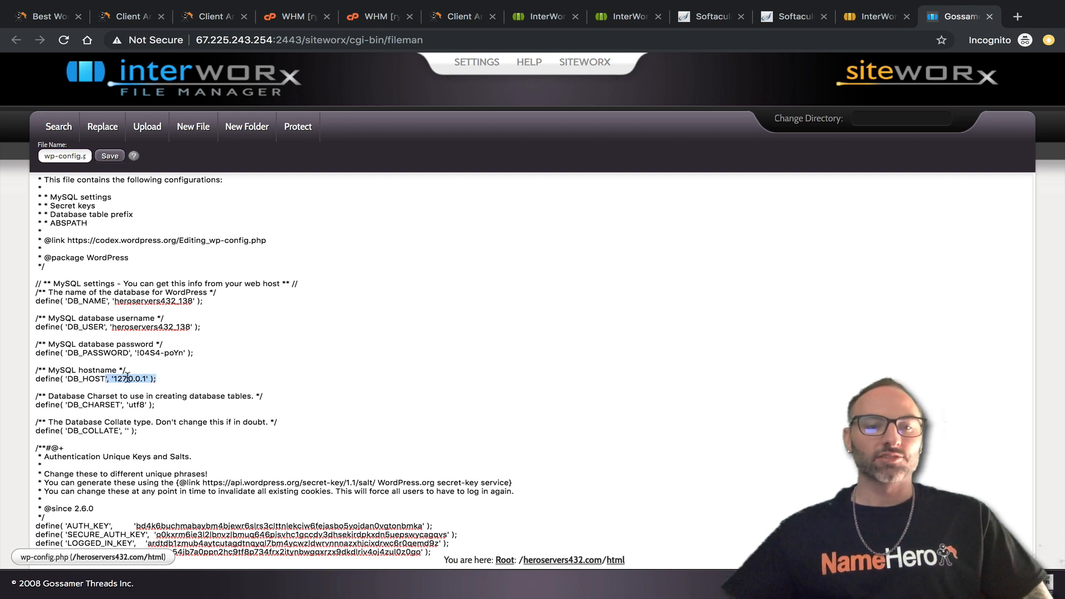
pyautogui.click(110, 156)
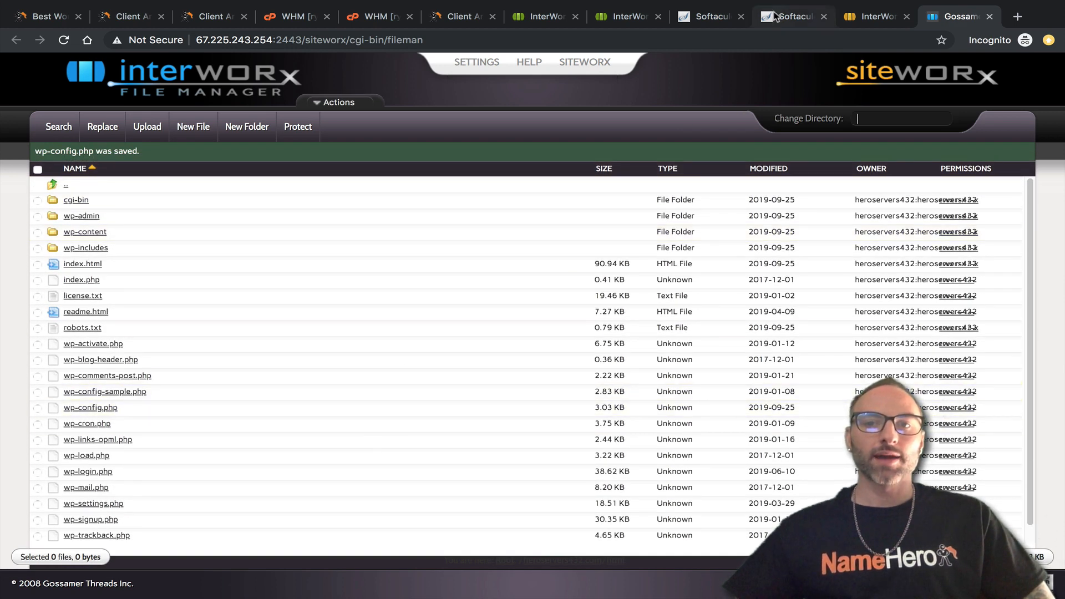
# Allow Softaculous to fetch the database details and save the installation details.
pyautogui.click(794, 16)
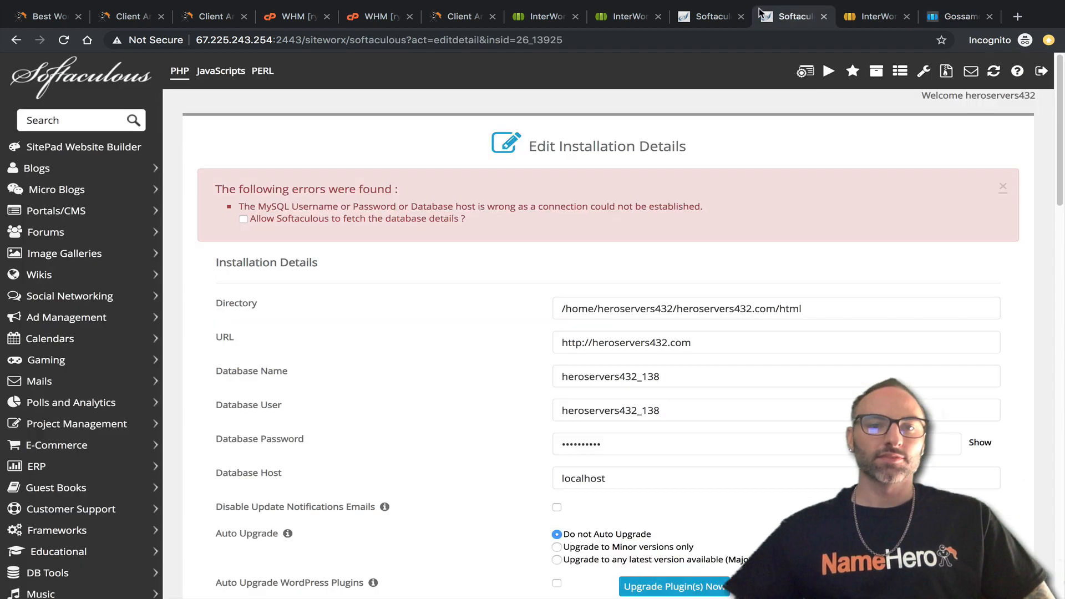
pyautogui.click(243, 220)
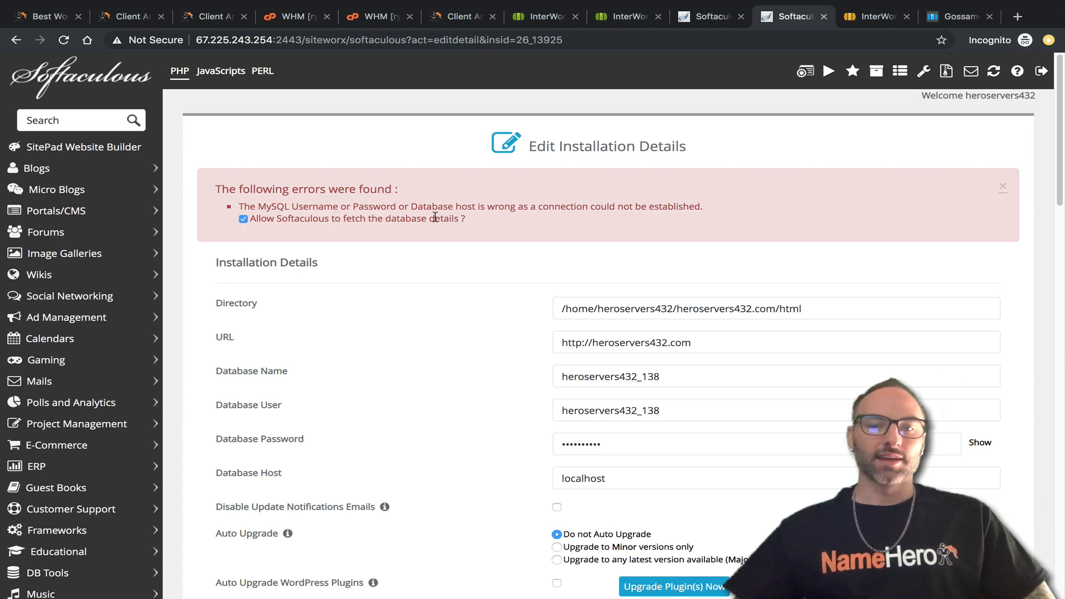
pyautogui.scroll(-10, 435, 217)
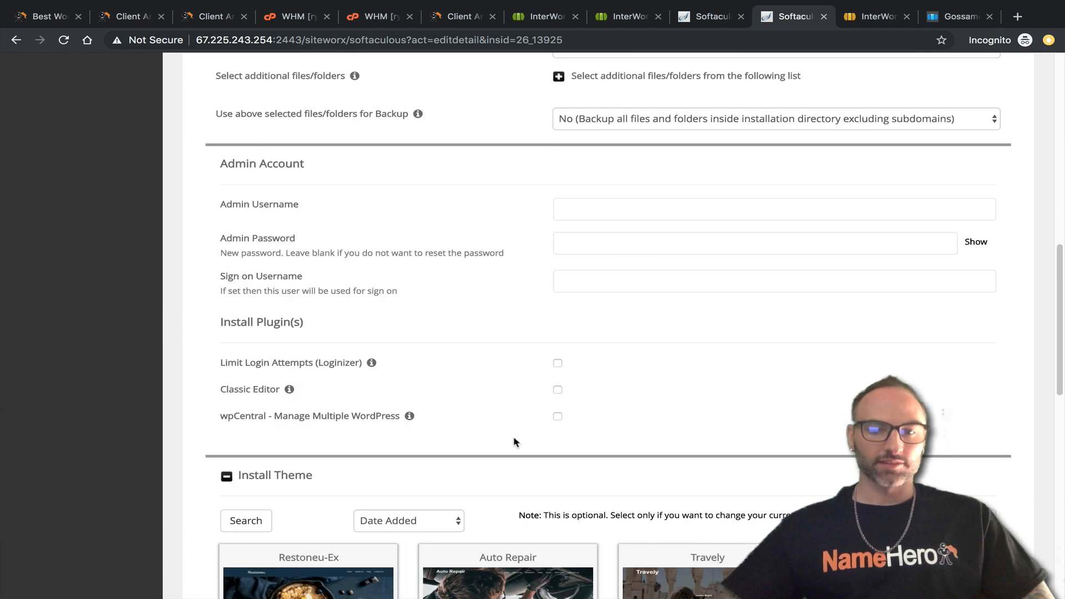
pyautogui.scroll(-5, 515, 442)
pyautogui.scroll(-7, 559, 458)
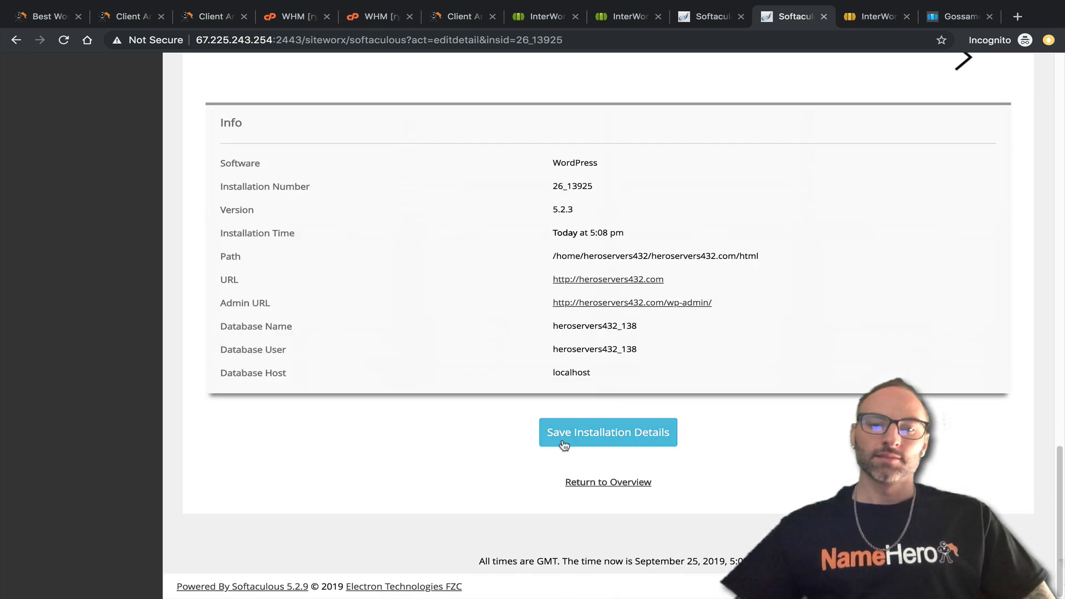
pyautogui.click(588, 434)
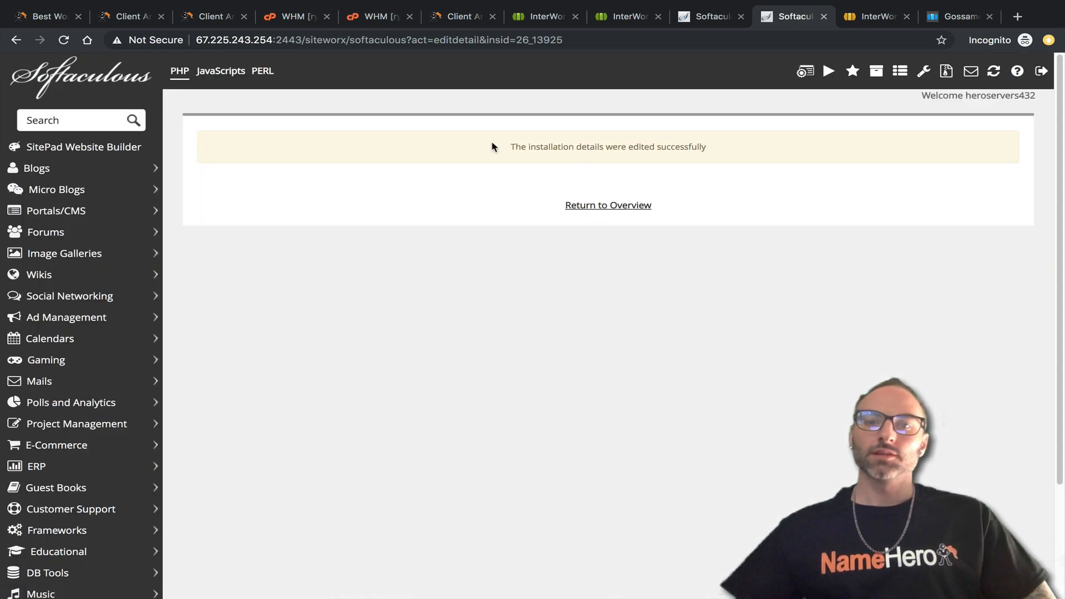
# Reopen the installation's edit details to confirm Database Host is 127.0.0.1.
pyautogui.moveTo(493, 147); pyautogui.dragTo(707, 166)
pyautogui.click(625, 211)
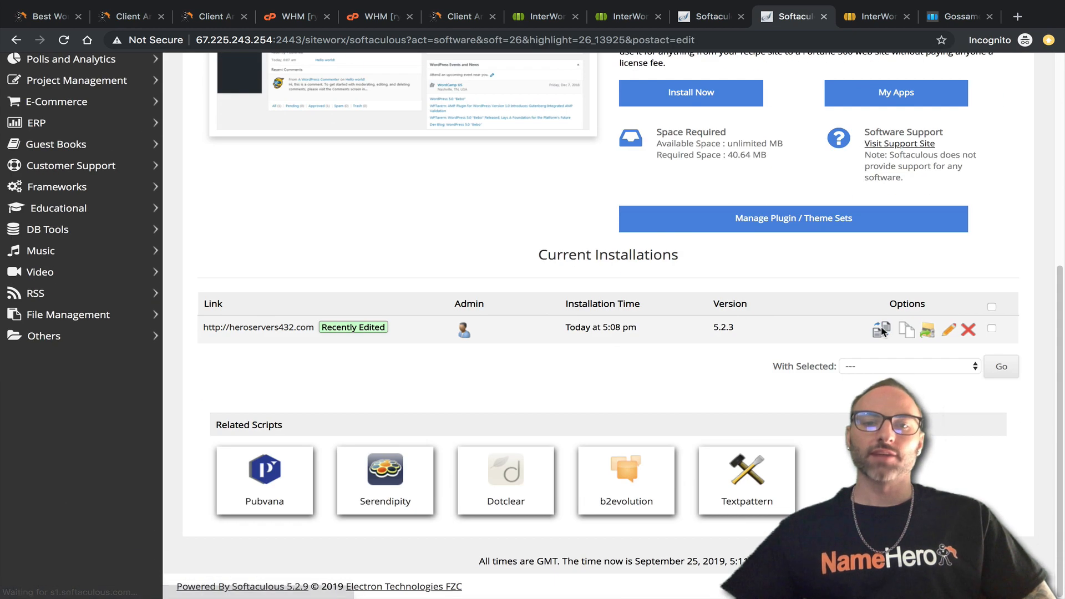
pyautogui.click(949, 331)
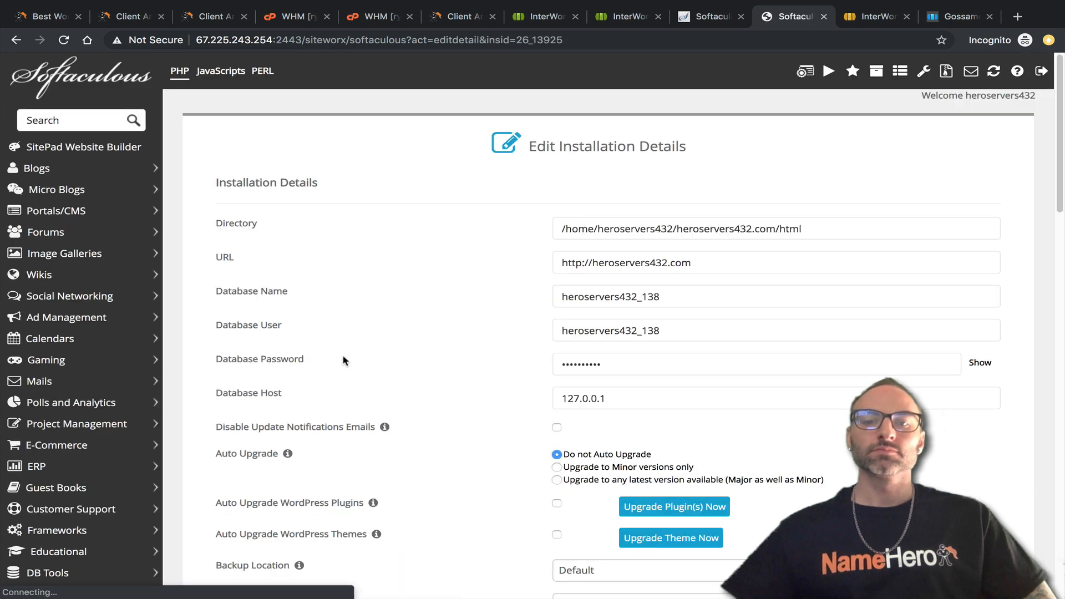
pyautogui.moveTo(606, 399); pyautogui.dragTo(531, 398)
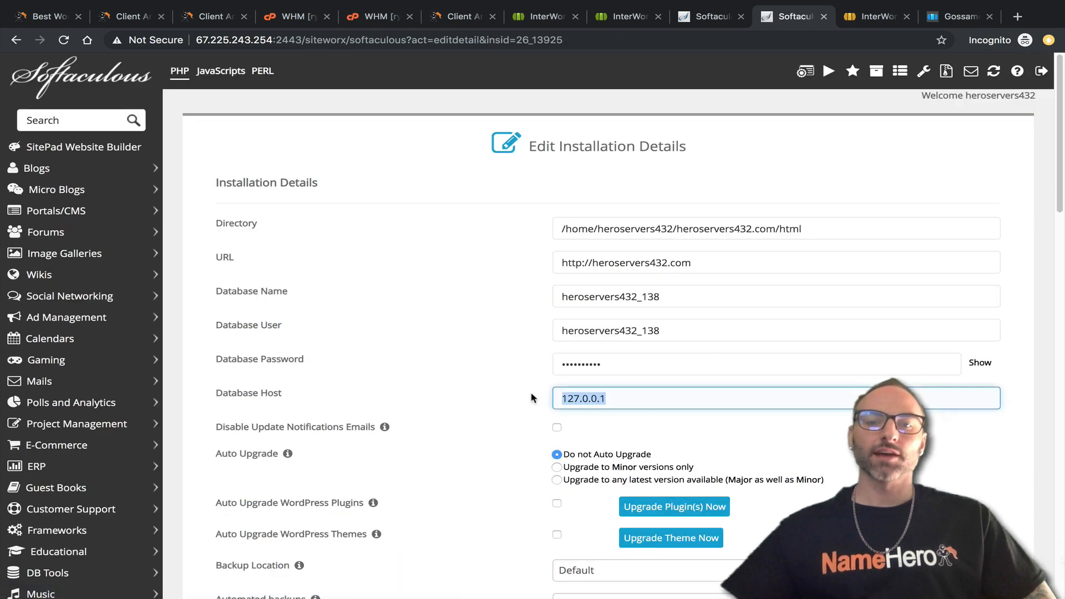
# Review the 127.0.0.1 database host and return to the WordPress overview without saving.
pyautogui.click(648, 397)
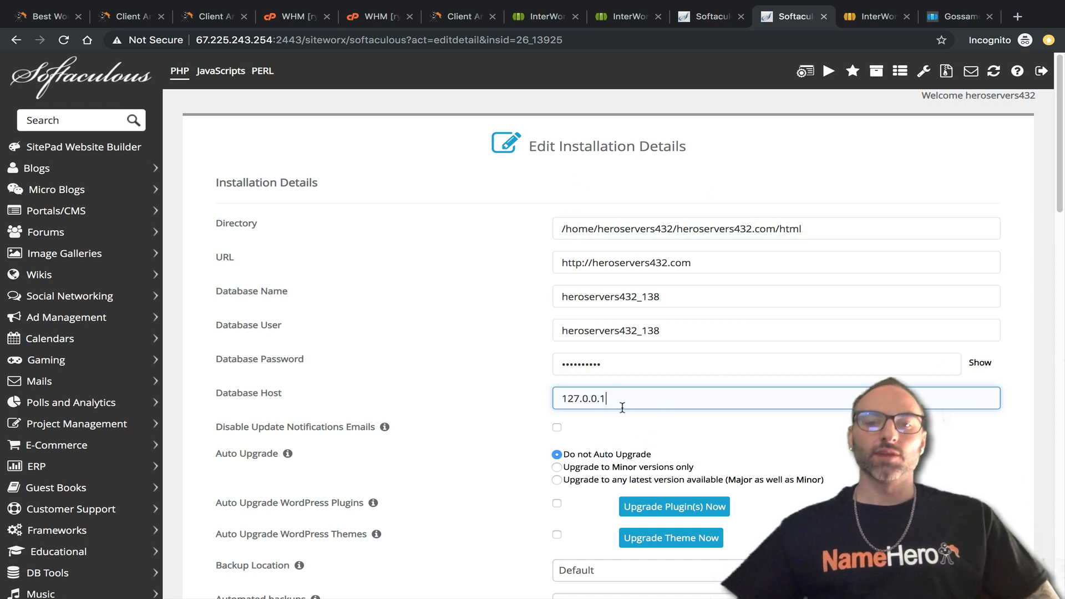
pyautogui.moveTo(605, 402); pyautogui.dragTo(558, 402)
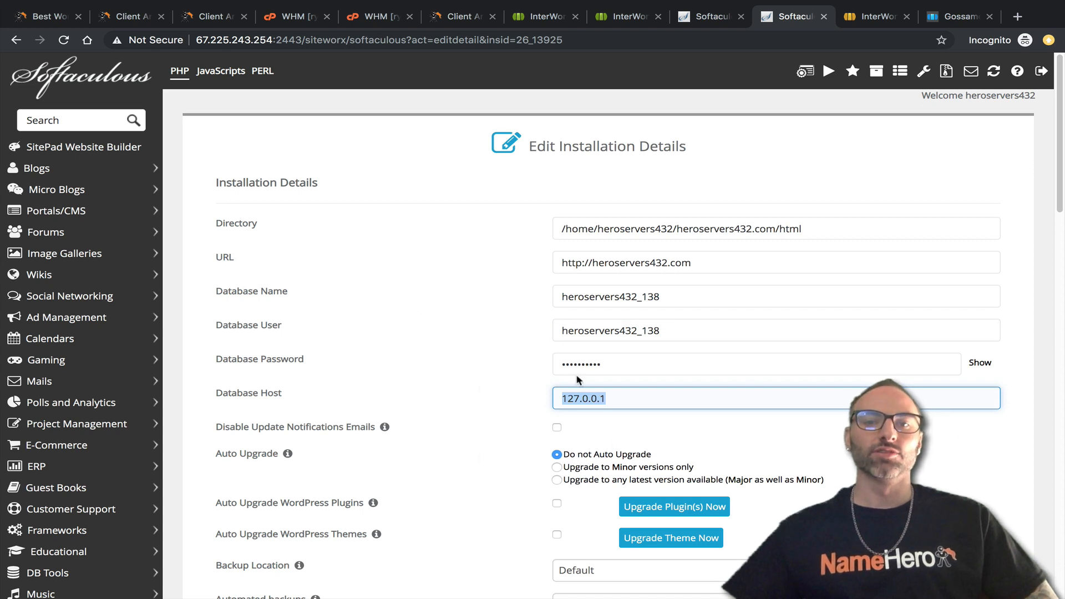
pyautogui.scroll(-3, 435, 245)
pyautogui.scroll(-15, 459, 272)
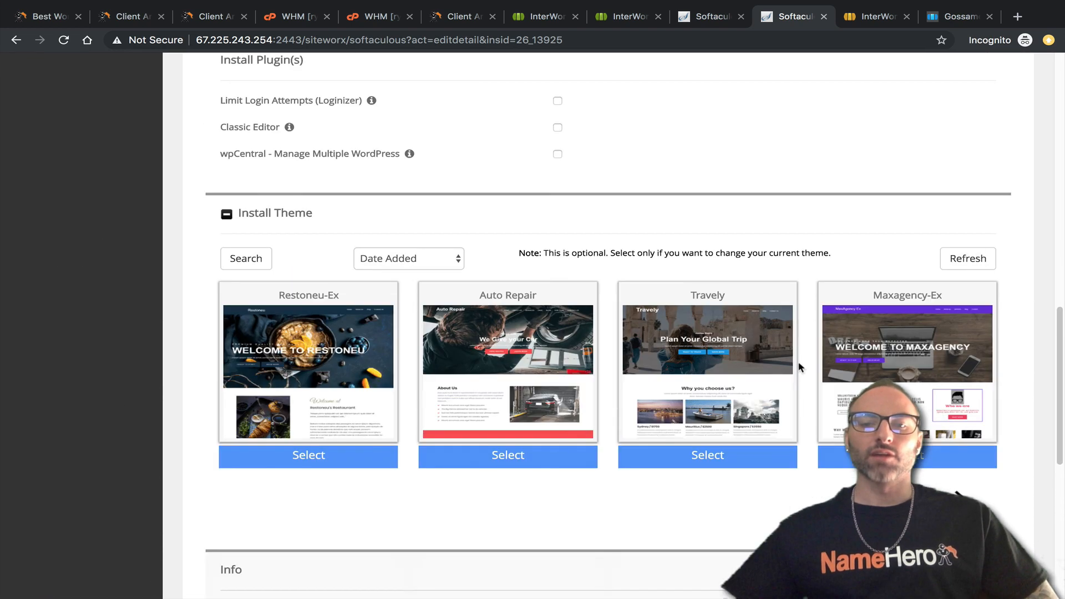
pyautogui.click(580, 482)
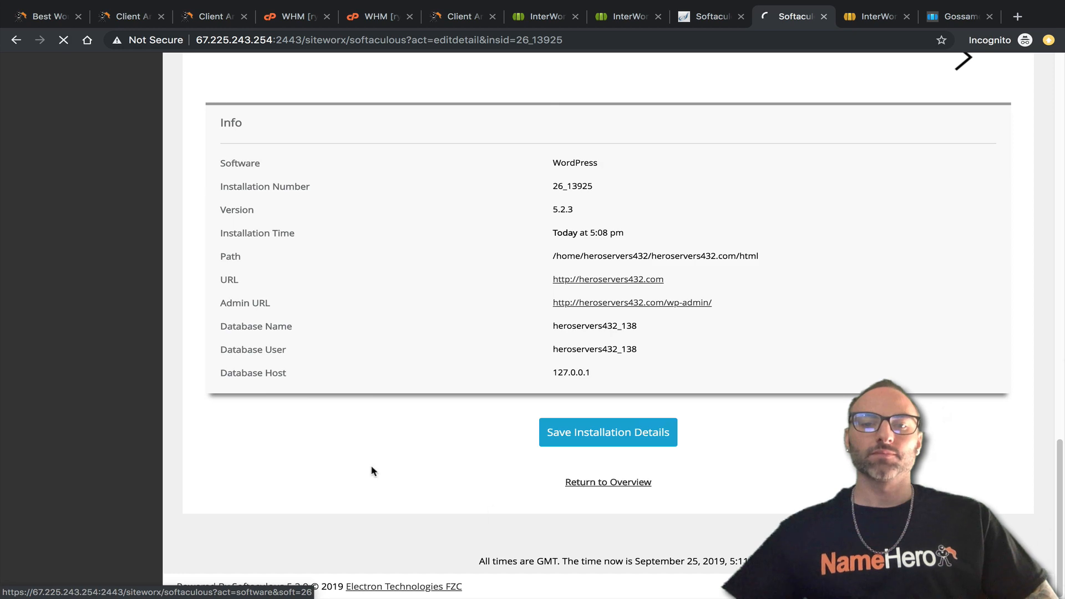
# Try the WordPress admin sign-on and close the unreachable heroservers432.com page.
pyautogui.scroll(-2, 360, 427)
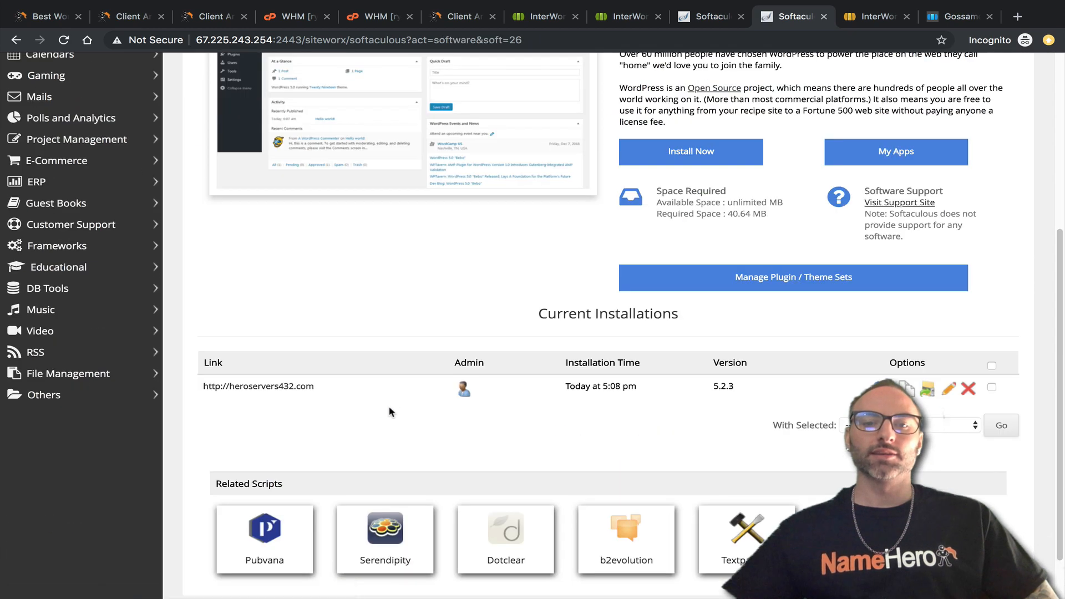
pyautogui.click(463, 391)
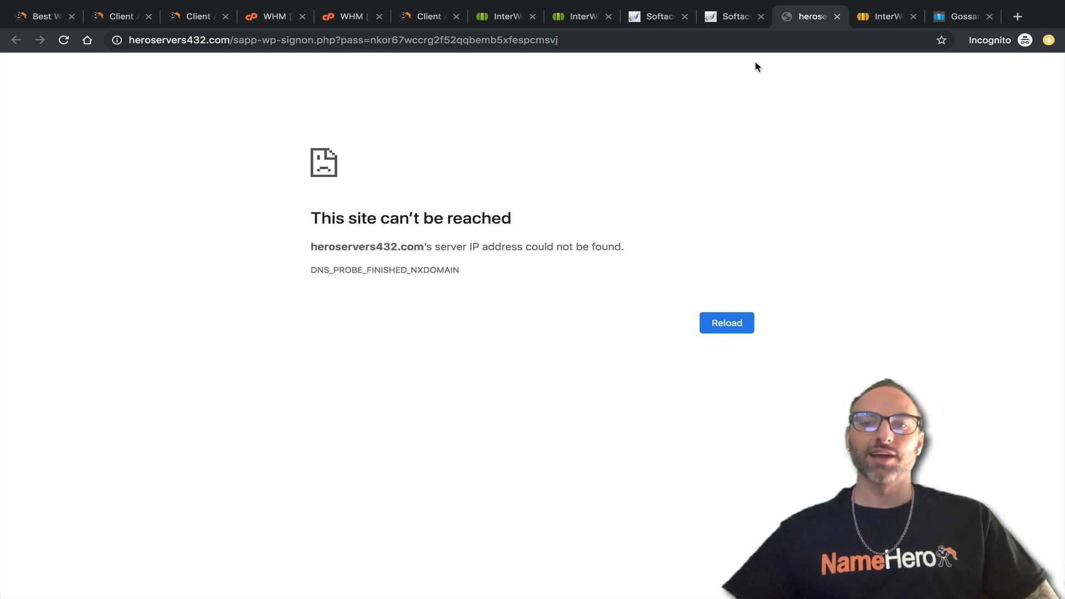
pyautogui.click(835, 17)
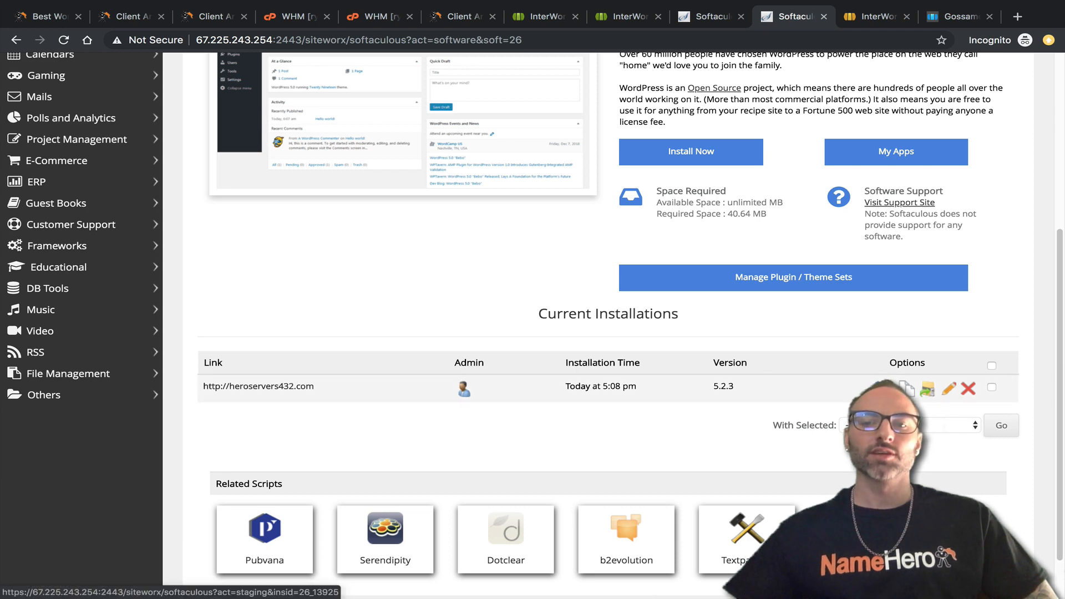
pyautogui.click(886, 389)
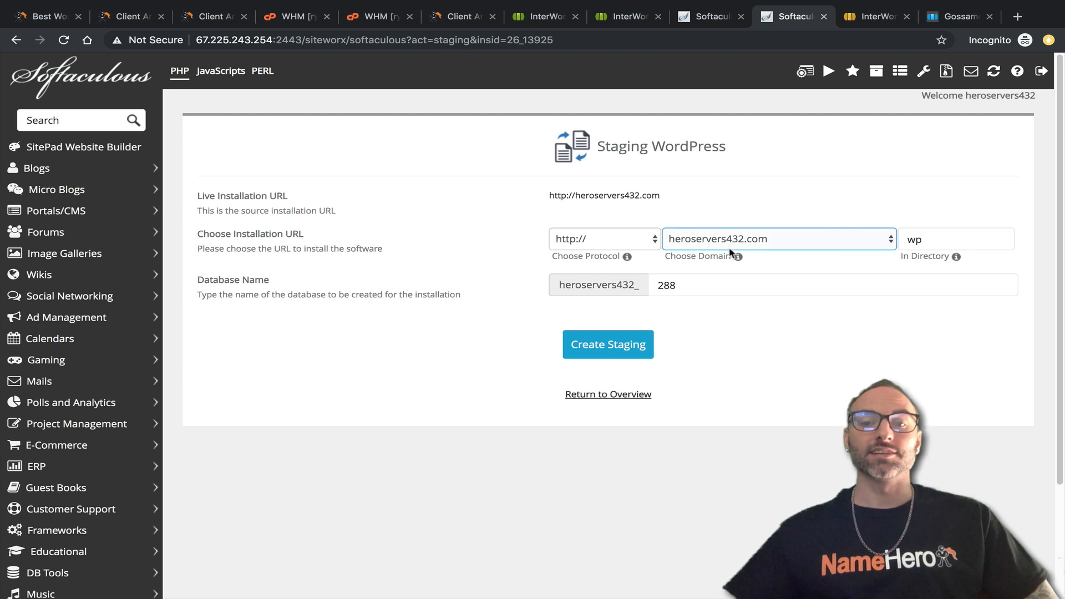
pyautogui.click(630, 349)
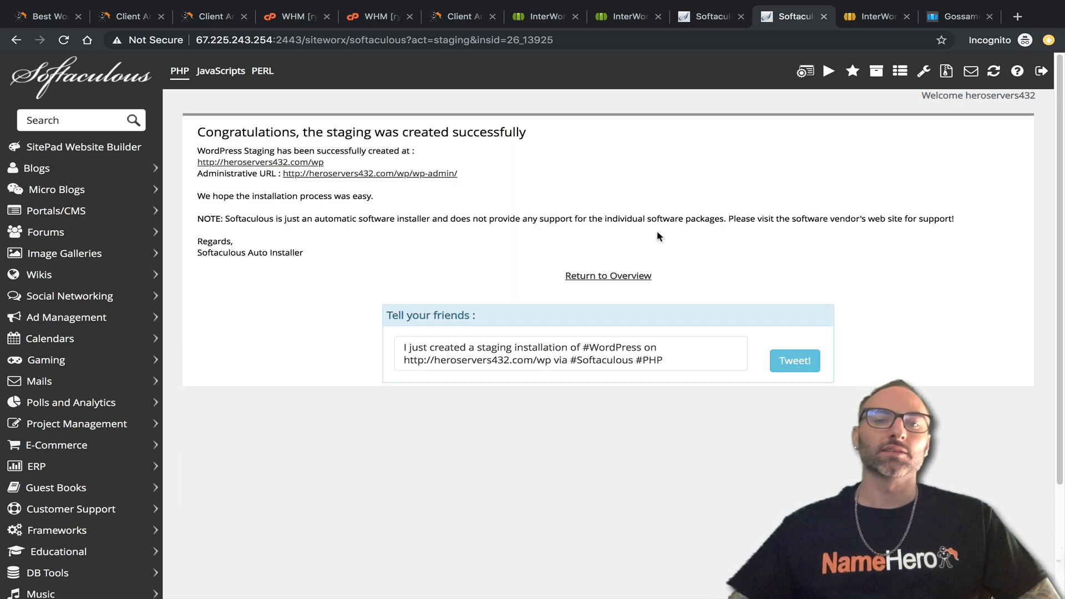
pyautogui.click(579, 277)
pyautogui.scroll(-6, 366, 278)
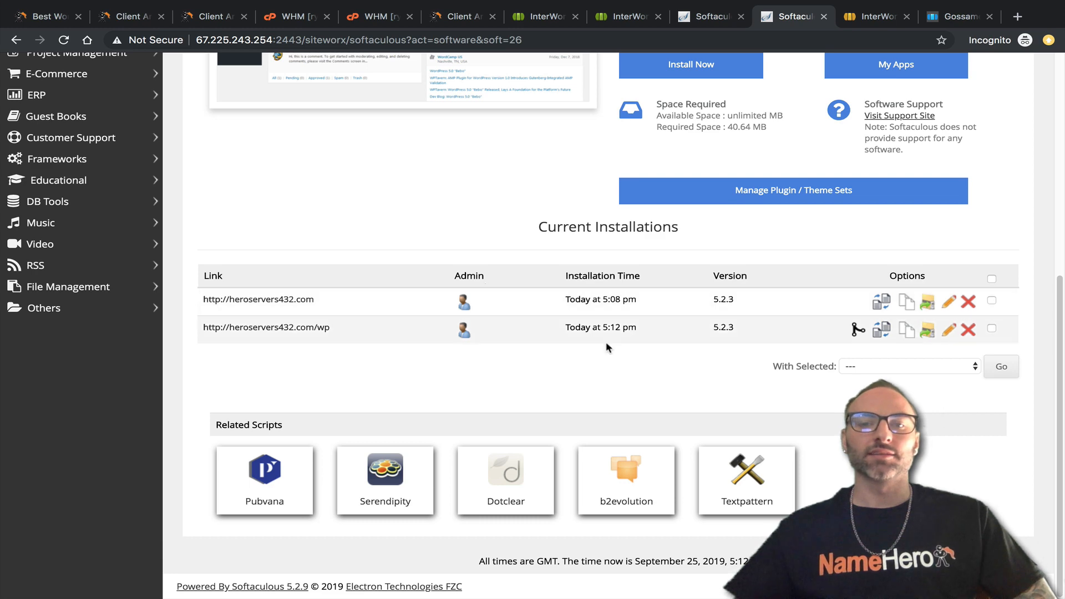
pyautogui.scroll(6, 814, 327)
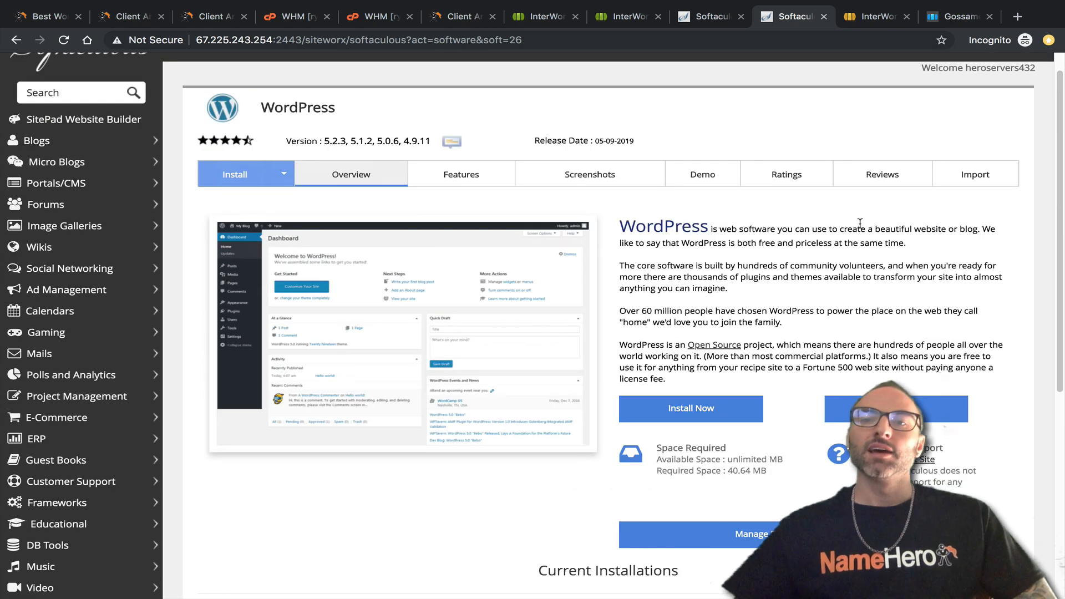
pyautogui.click(877, 17)
pyautogui.click(969, 16)
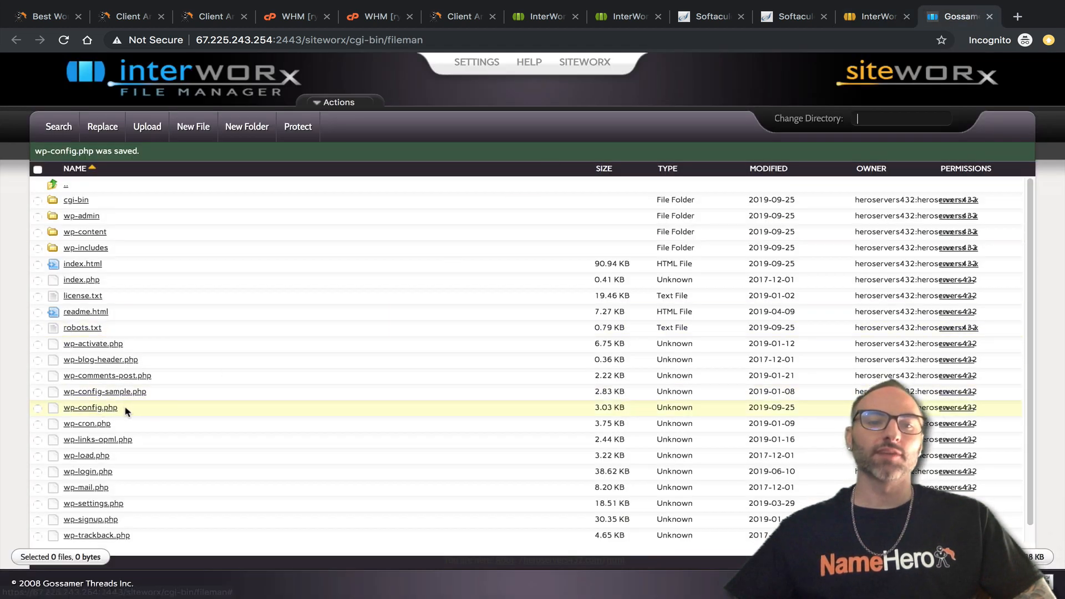
# Glance at wp-config.php in the listing, then go back to Softaculous's WordPress overview.
pyautogui.moveTo(125, 409); pyautogui.dragTo(63, 409)
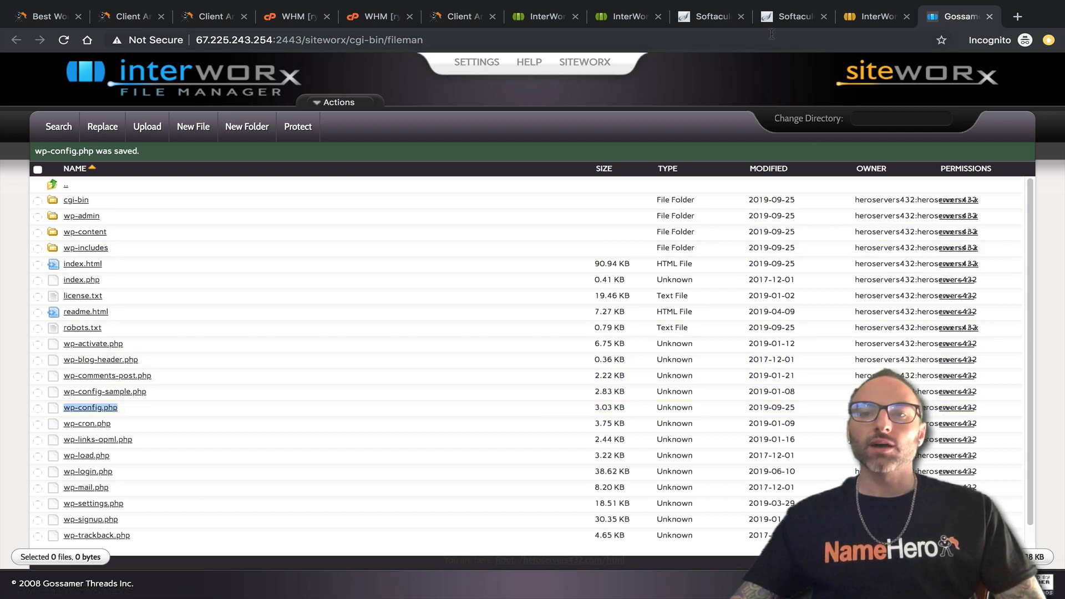
pyautogui.click(872, 22)
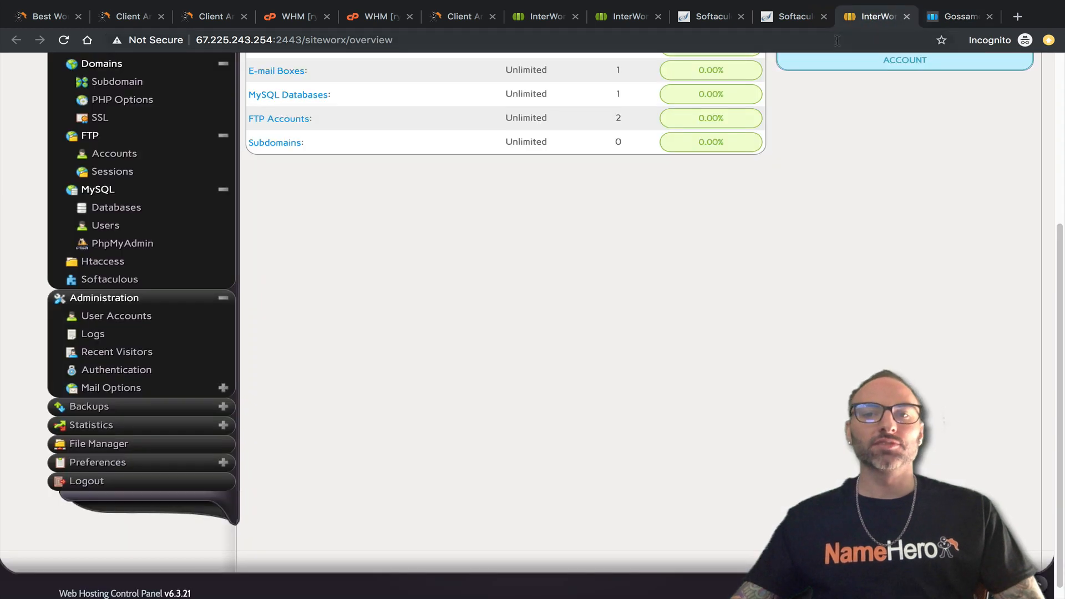
pyautogui.scroll(5, 730, 342)
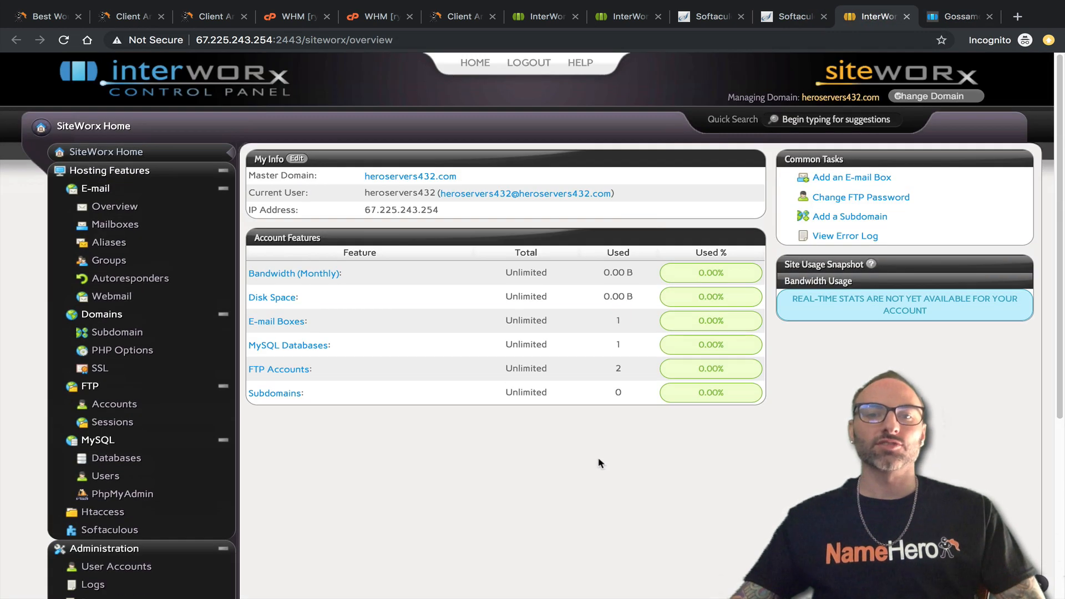
pyautogui.click(777, 21)
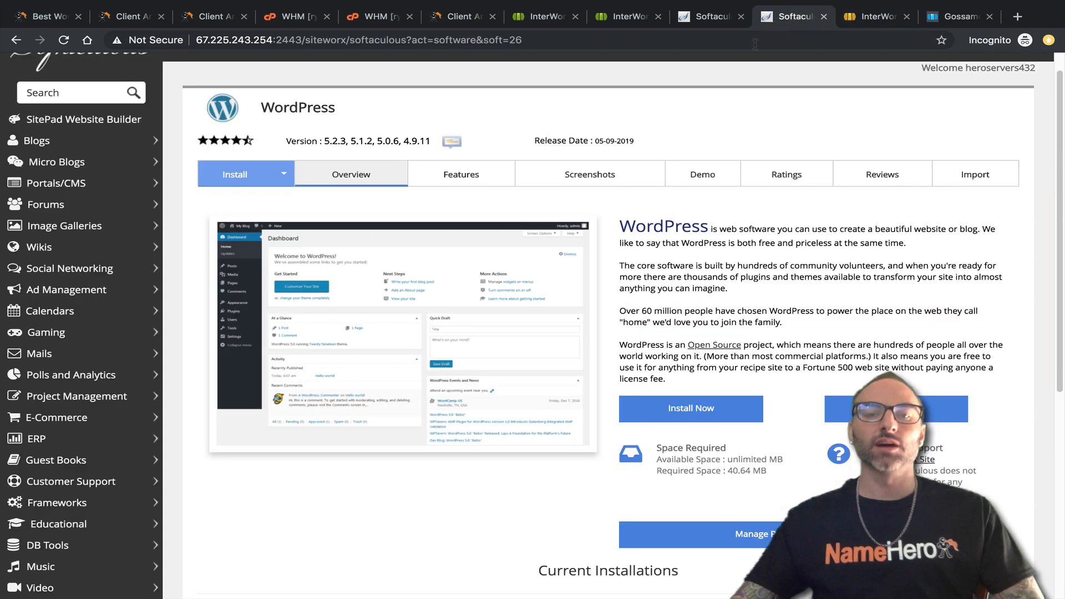
# Open the main installation's edit details and compare its Directory path with cPanel's.
pyautogui.scroll(-5, 683, 225)
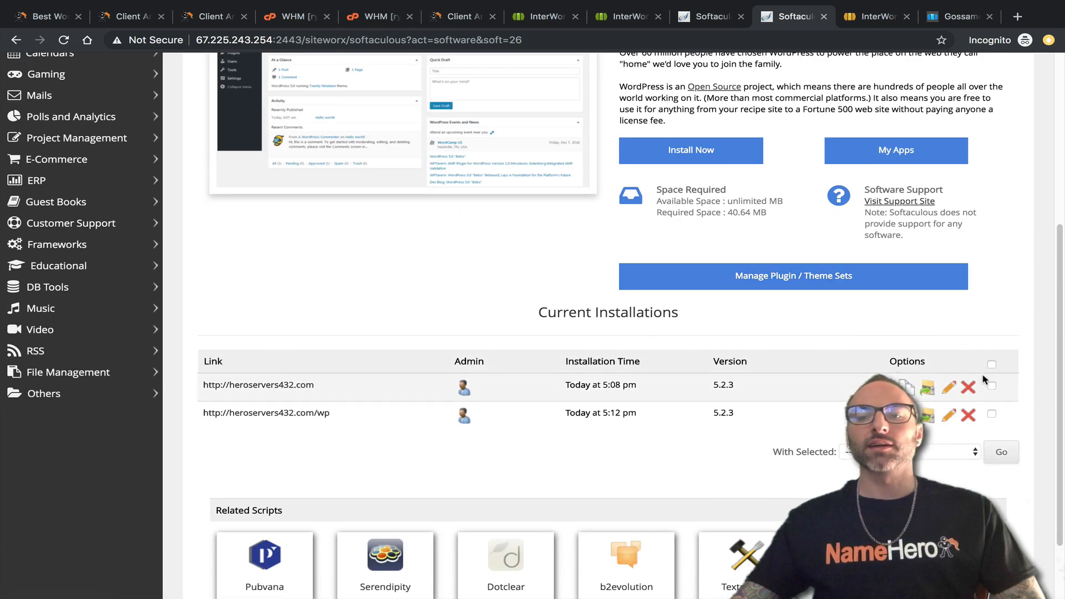
pyautogui.click(950, 387)
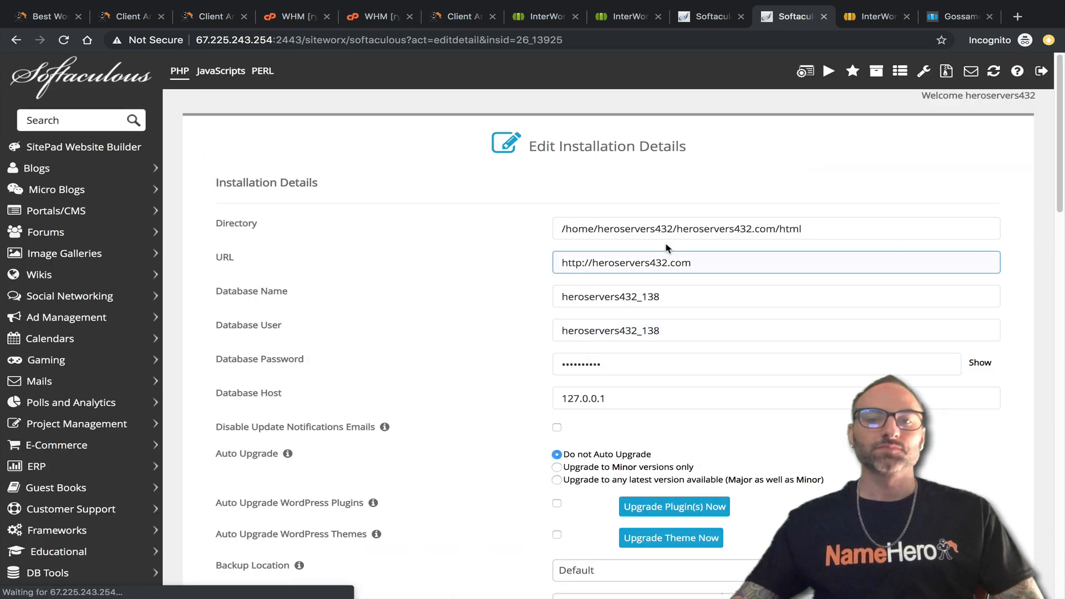
pyautogui.click(810, 224)
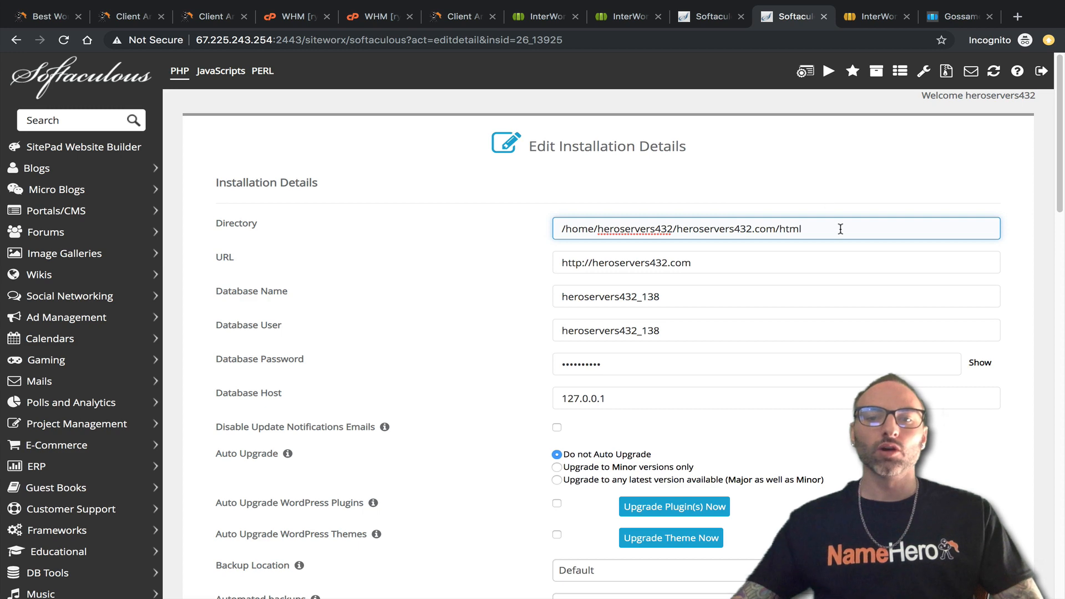
pyautogui.moveTo(804, 230); pyautogui.dragTo(567, 230)
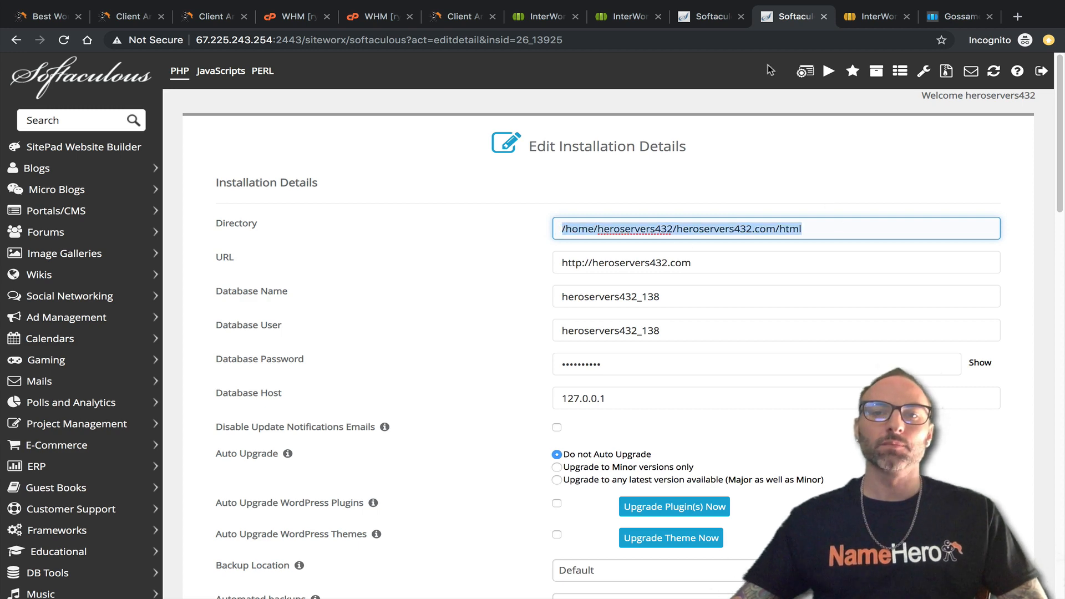
pyautogui.click(707, 22)
pyautogui.moveTo(738, 149); pyautogui.dragTo(561, 140)
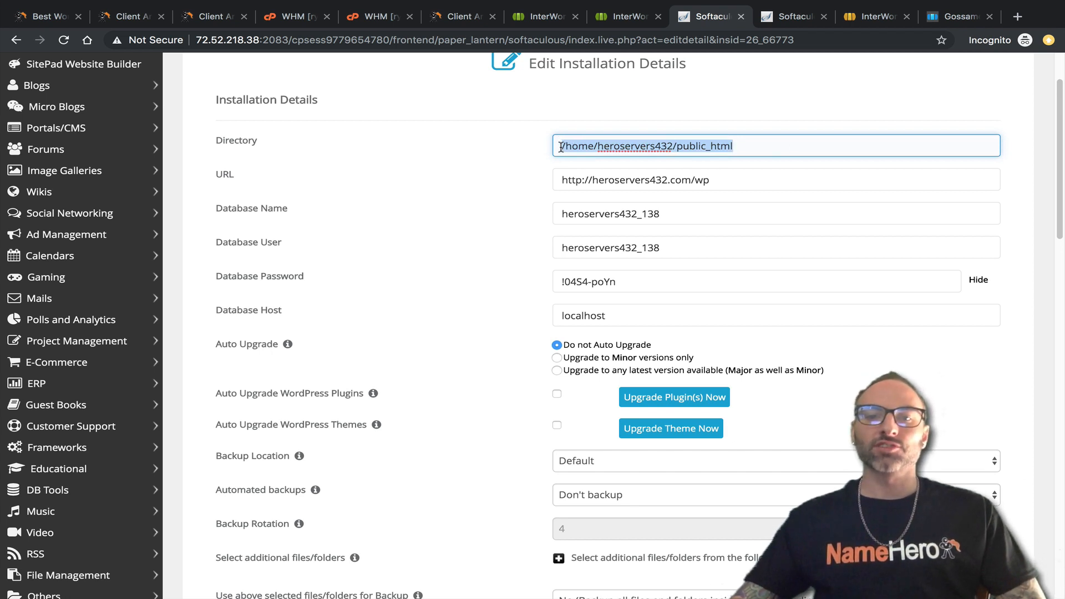
# Re-examine the full Directory path of the InterWorx installation.
pyautogui.click(788, 17)
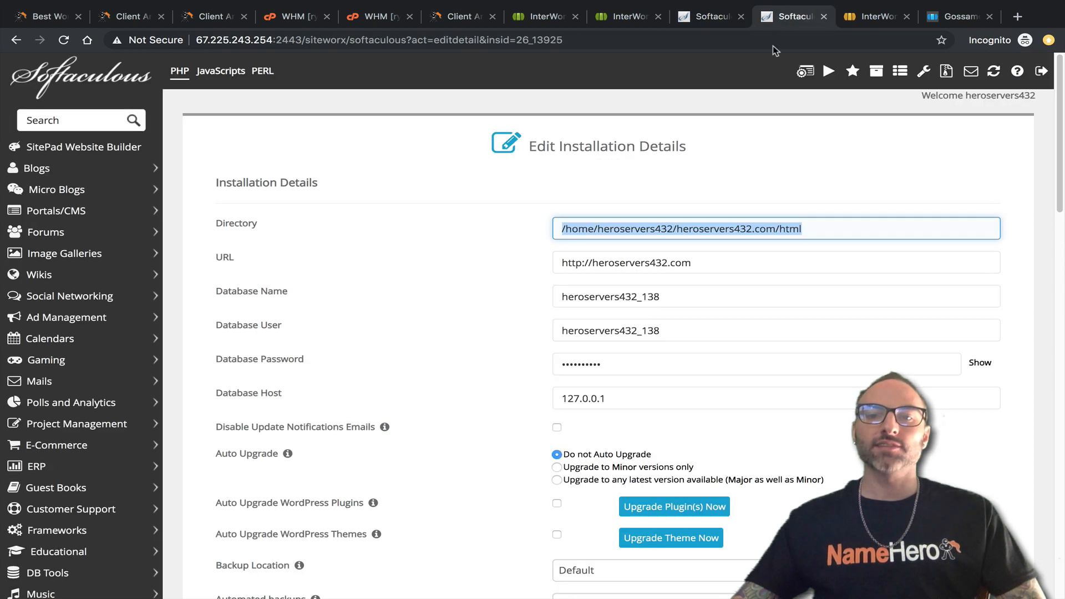
pyautogui.moveTo(861, 228); pyautogui.dragTo(553, 228)
pyautogui.click(556, 229)
pyautogui.click(833, 228)
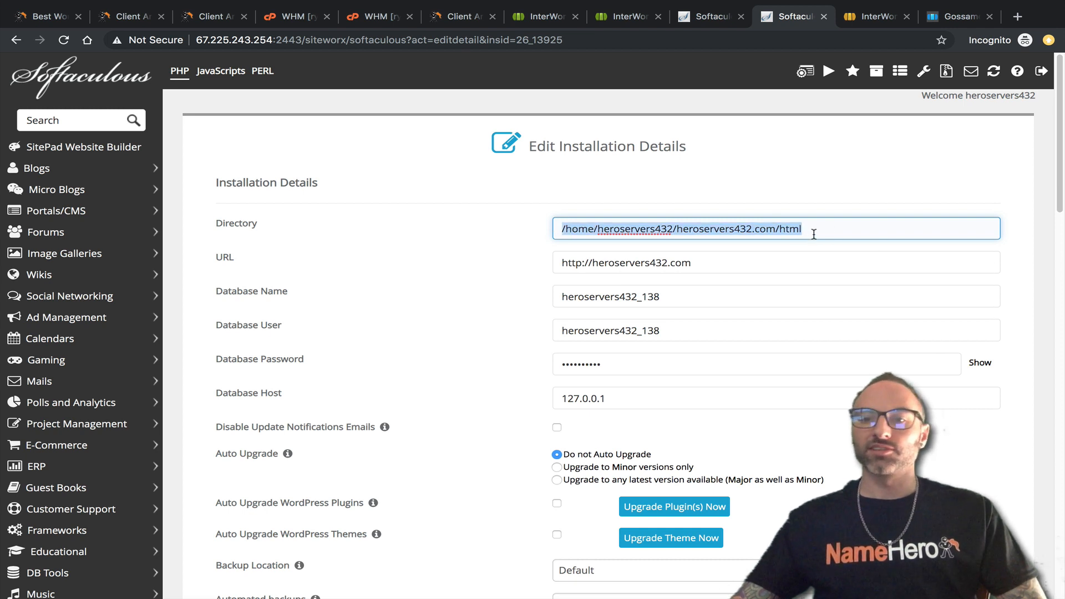
pyautogui.moveTo(814, 234); pyautogui.dragTo(557, 232)
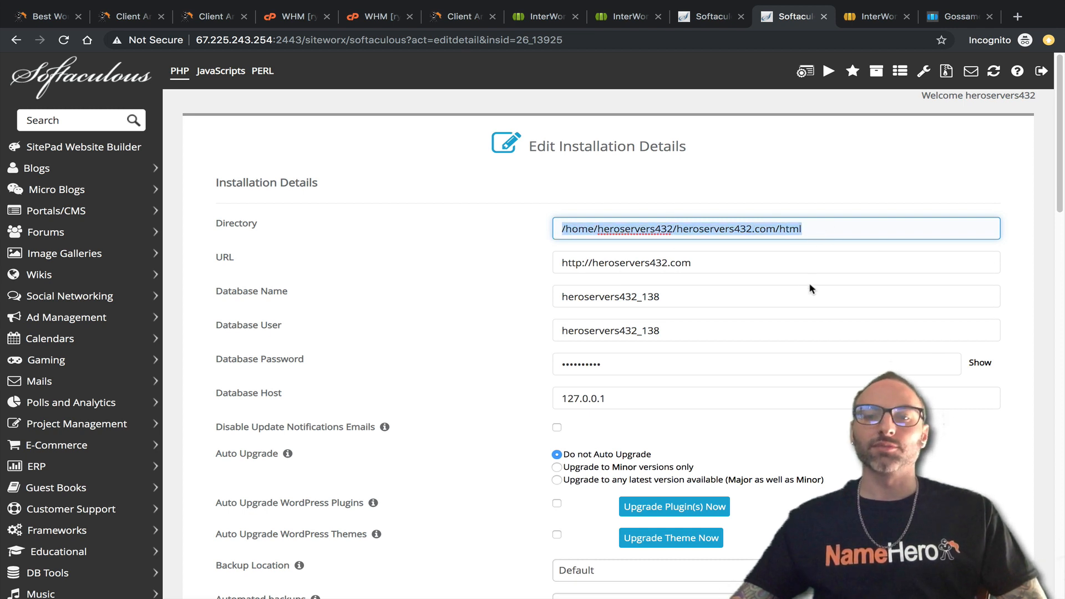
pyautogui.click(866, 229)
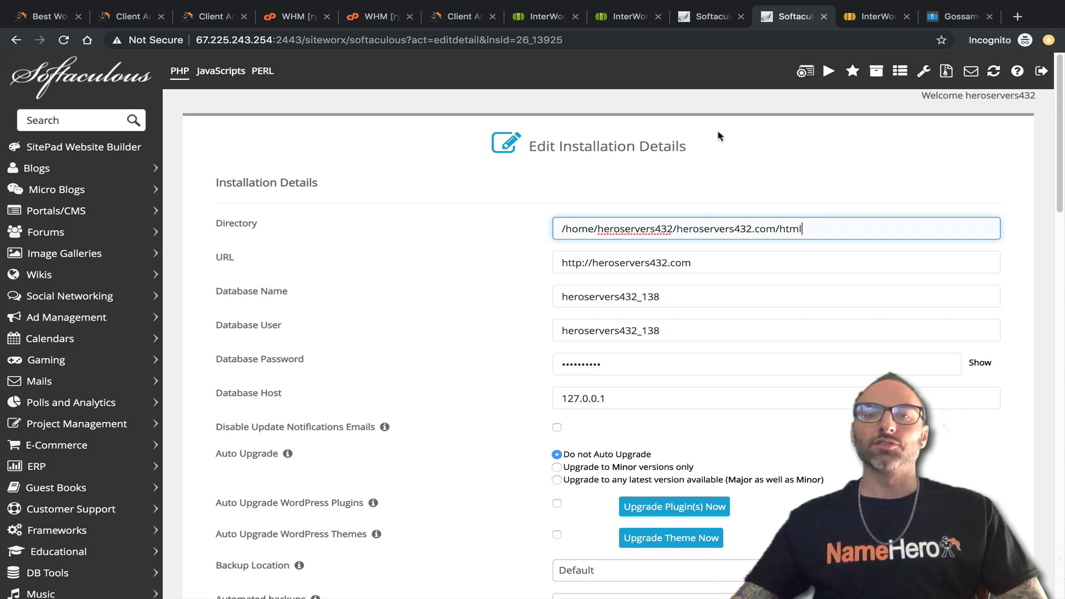
# Compare both Directory paths again, then go to the SiteWorx overview for heroservers432.com.
pyautogui.click(710, 22)
pyautogui.click(797, 18)
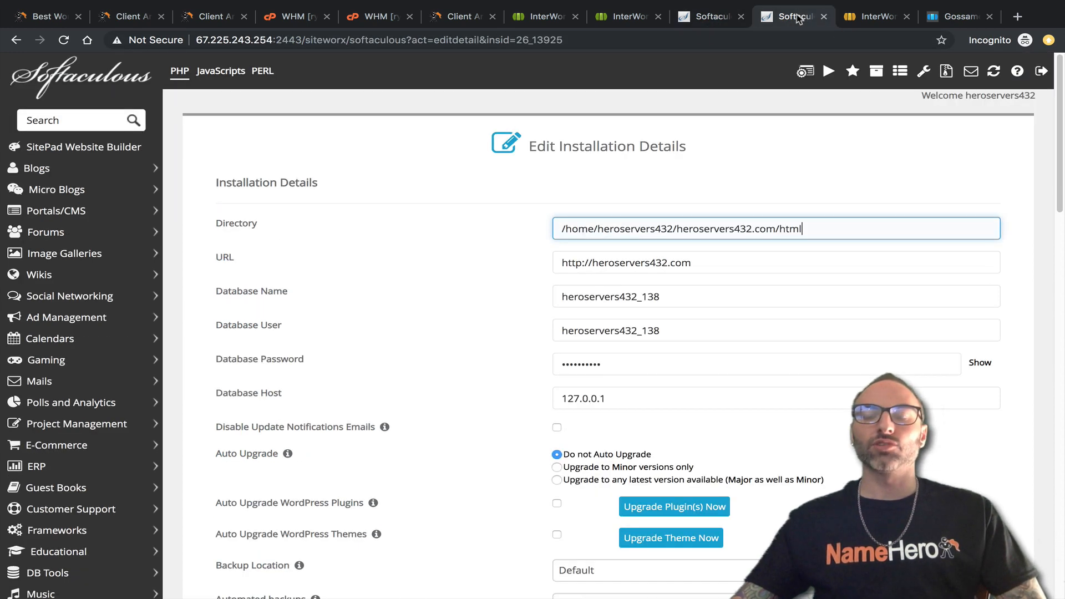
pyautogui.moveTo(847, 234); pyautogui.dragTo(552, 234)
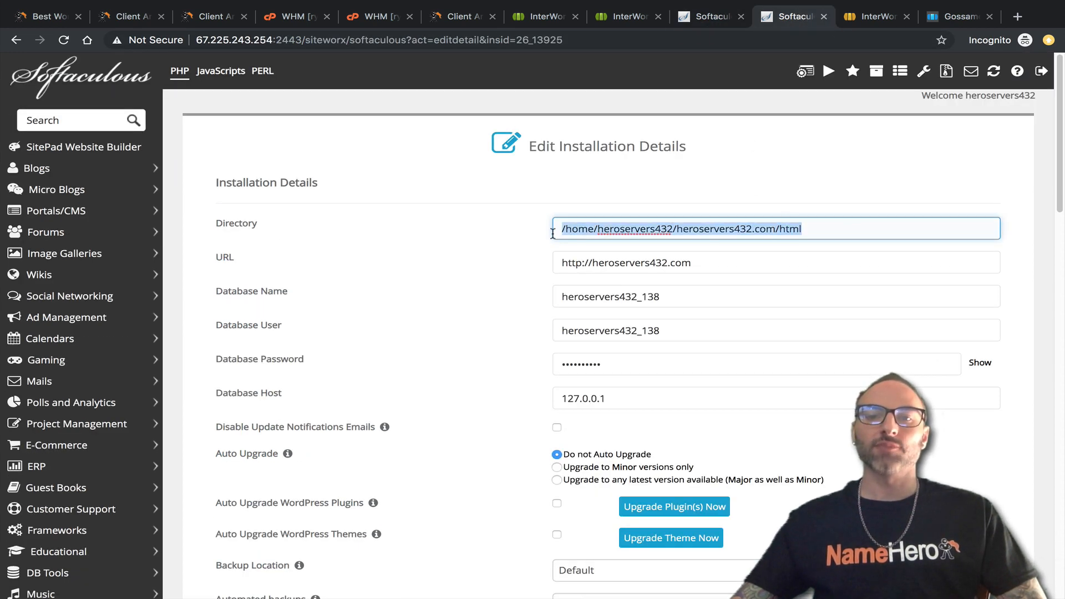
pyautogui.click(707, 23)
pyautogui.moveTo(763, 144); pyautogui.dragTo(560, 136)
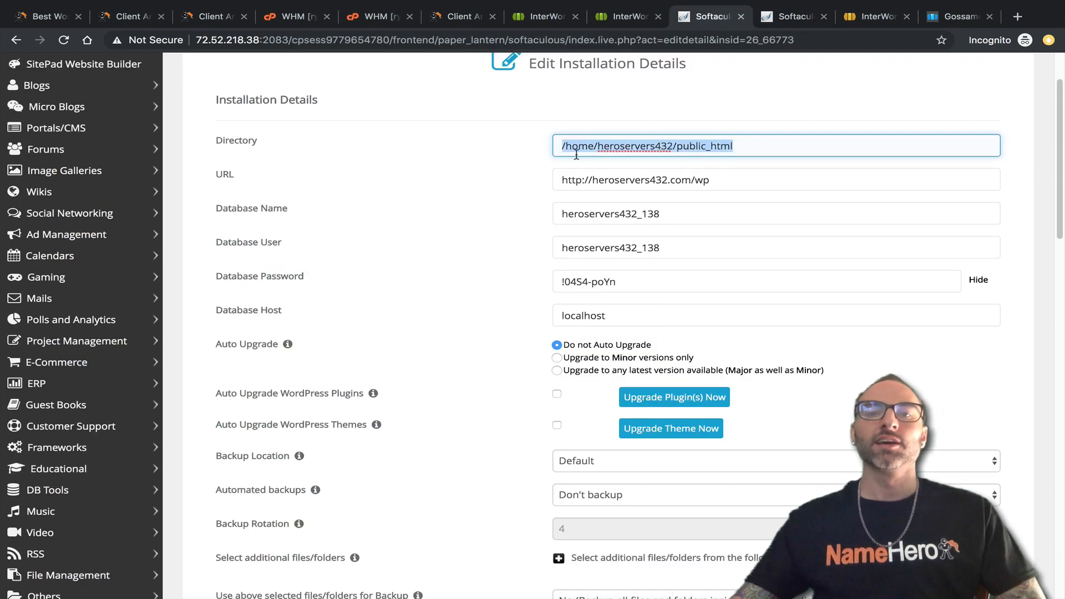
pyautogui.scroll(3, 699, 161)
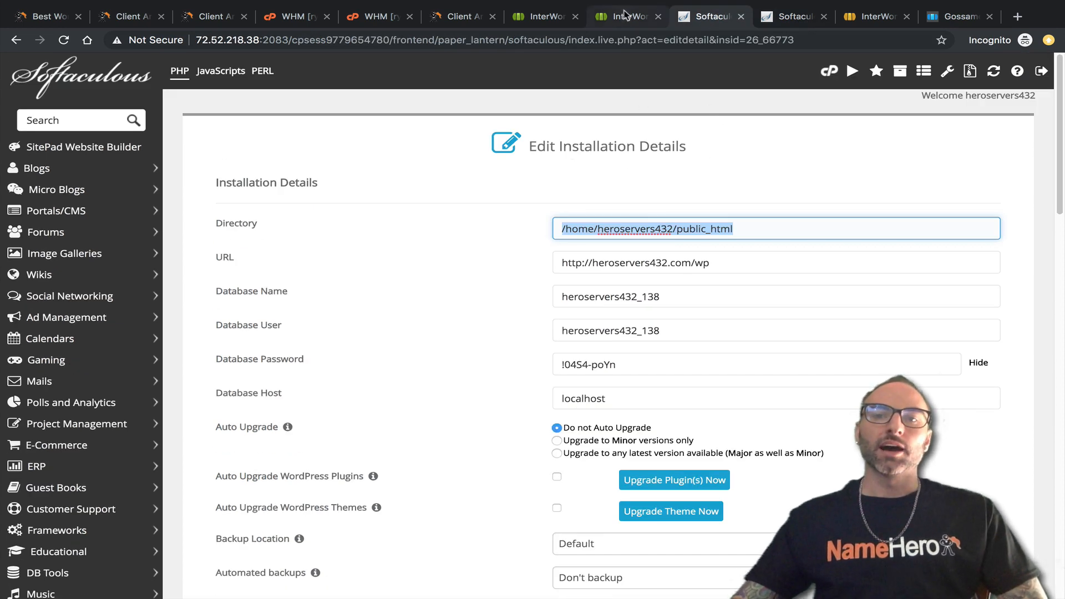
pyautogui.click(866, 20)
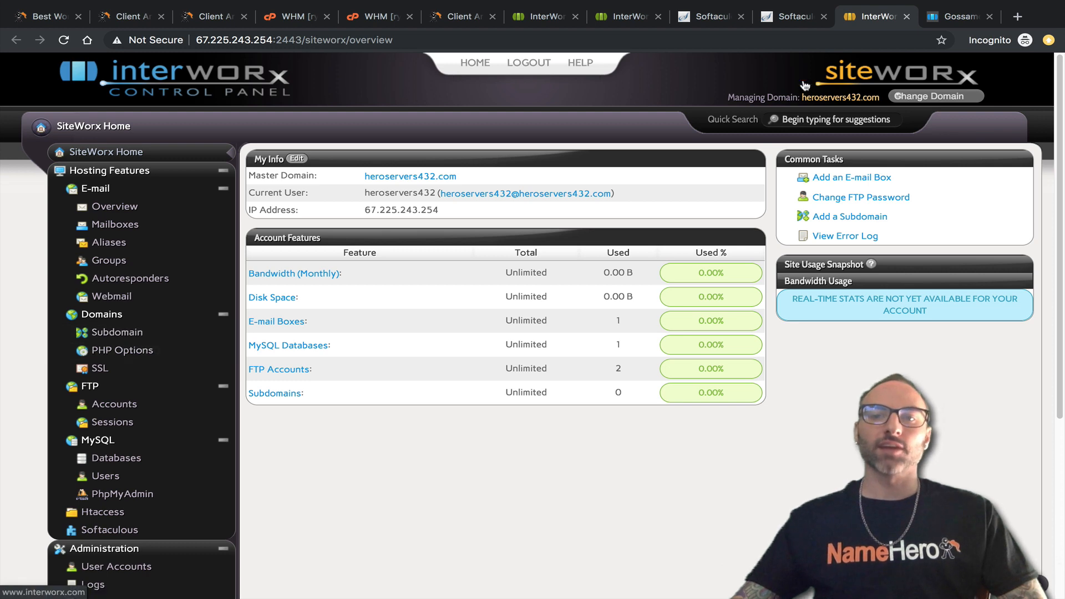
# Check in SiteWorx PHP Options that heroservers432.com uses PHP-FPM 7.1.32.
pyautogui.click(122, 356)
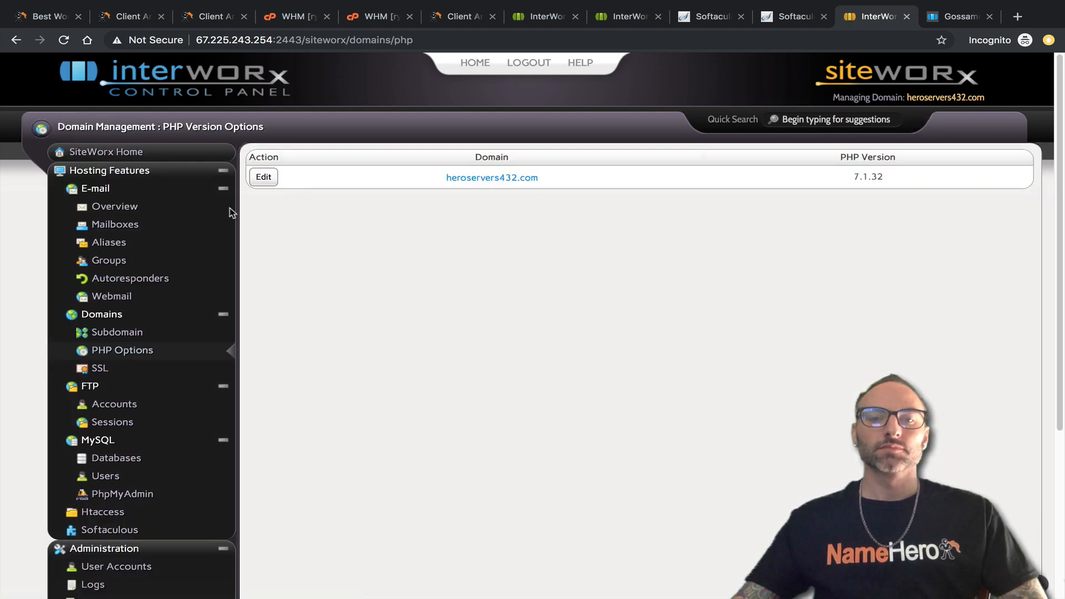
pyautogui.click(265, 179)
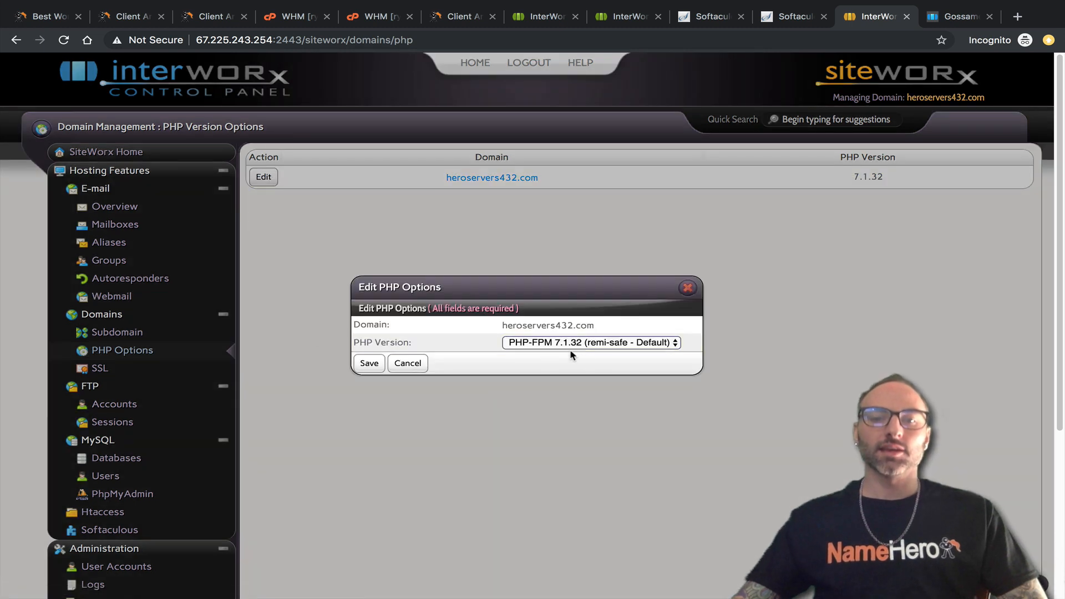
pyautogui.click(618, 344)
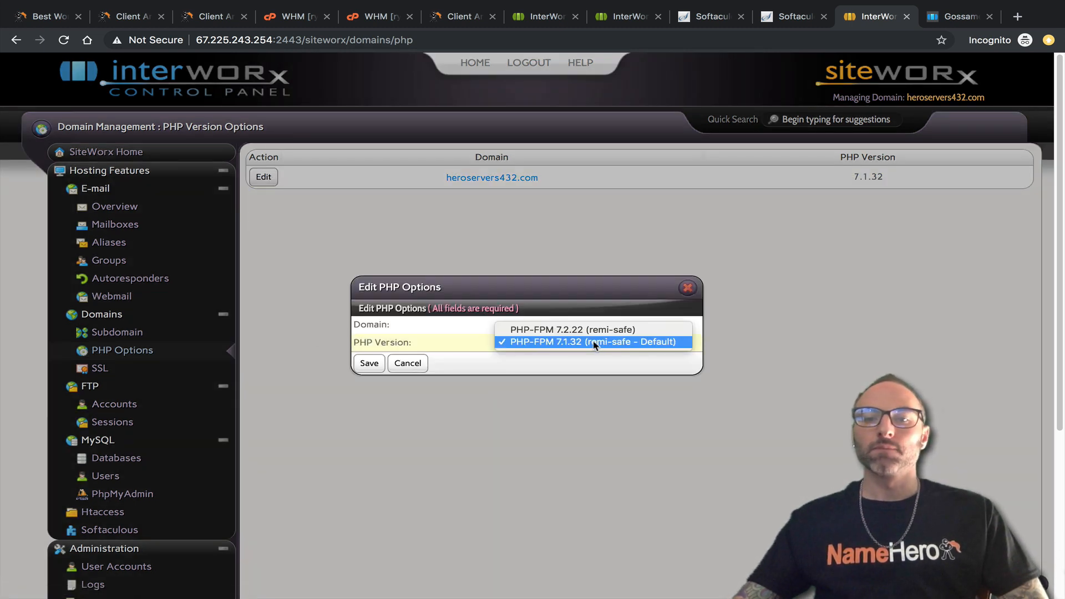
pyautogui.click(594, 344)
pyautogui.click(584, 344)
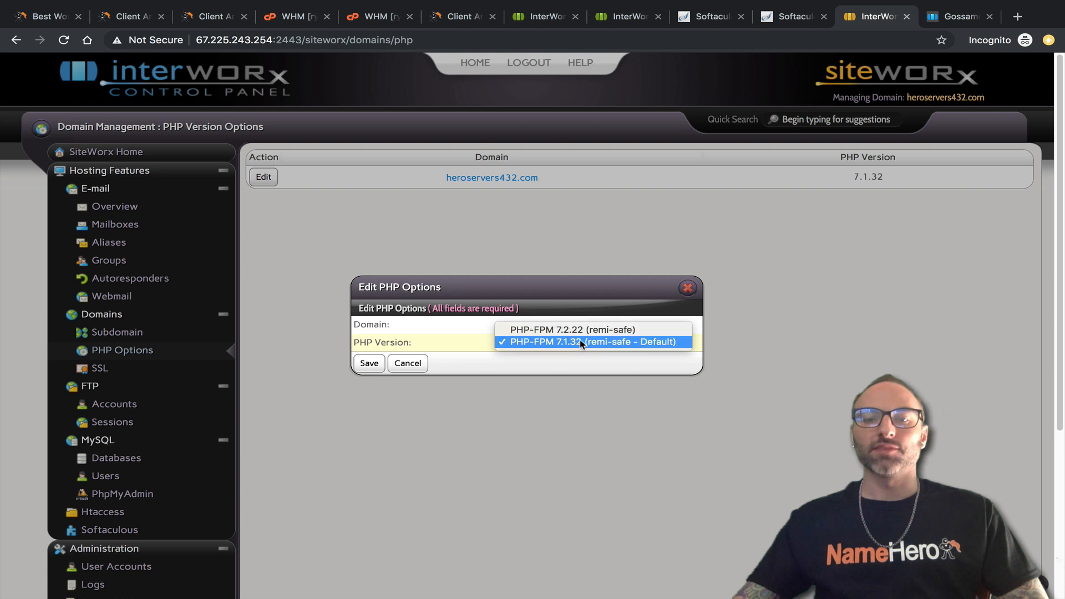
pyautogui.click(494, 344)
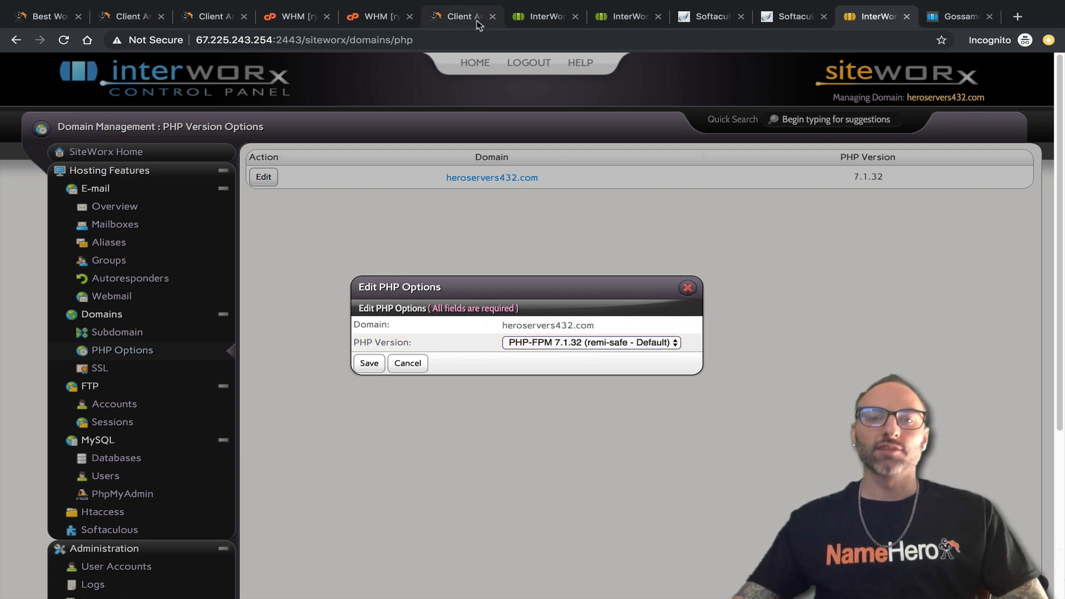
pyautogui.click(355, 16)
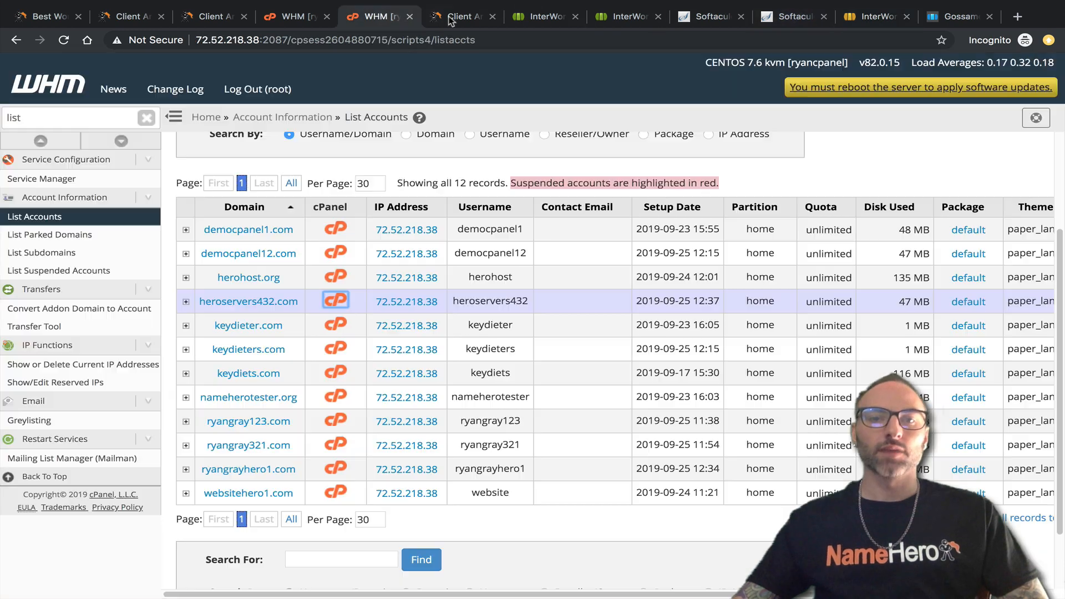
# Go to cPanel for the heroservers432 account from its installation details.
pyautogui.click(455, 16)
pyautogui.click(389, 18)
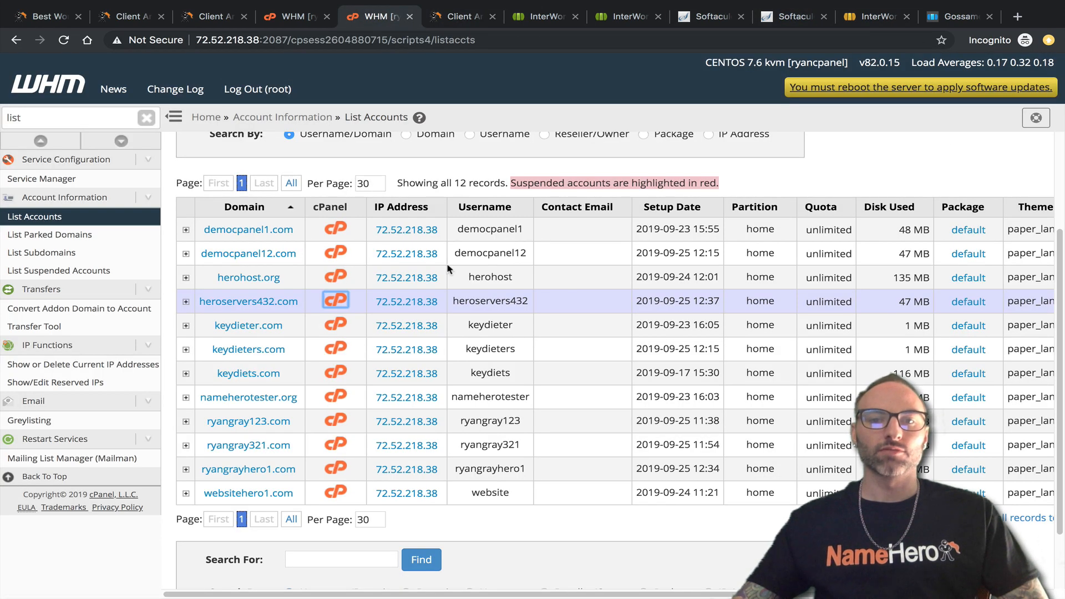
pyautogui.click(713, 16)
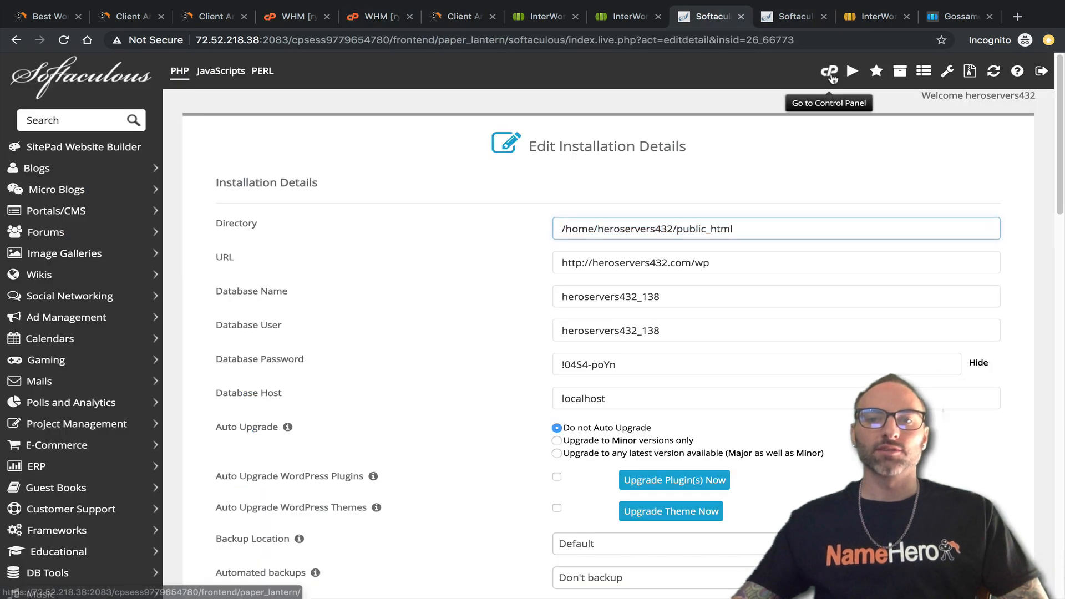
pyautogui.click(832, 78)
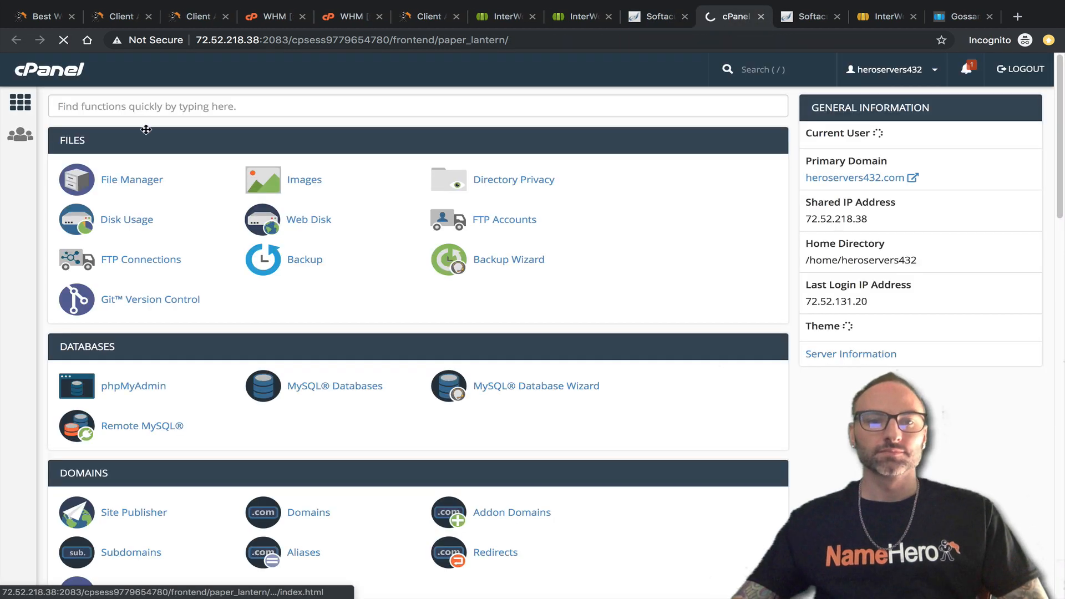
# Find MultiPHP Manager via 'php' and confirm heroservers432.com runs PHP 7.1 (ea-php71).
pyautogui.click(126, 107)
pyautogui.write('p')
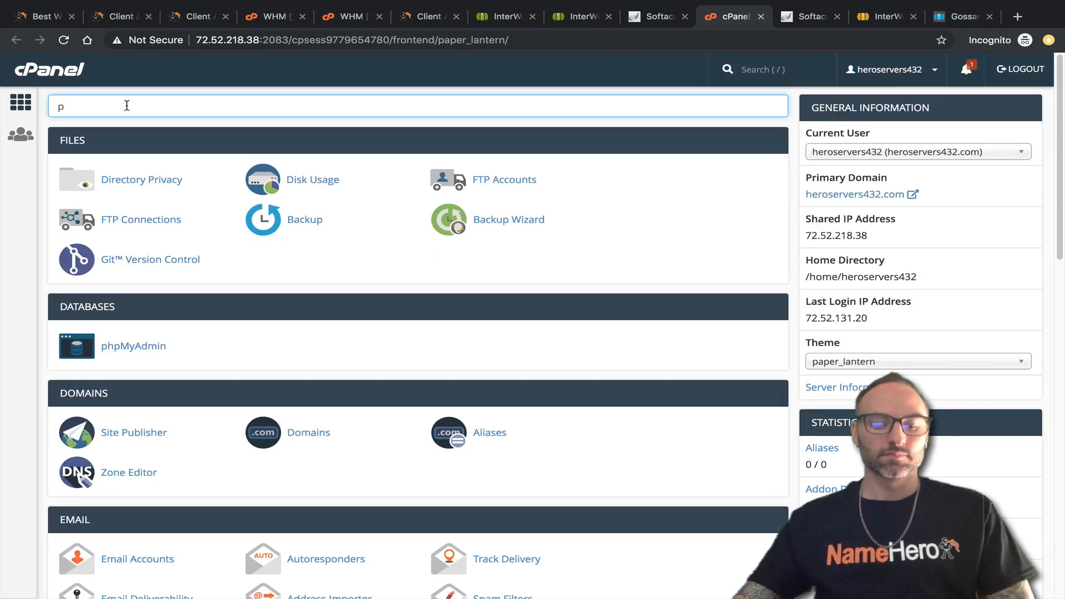
pyautogui.write('hp')
pyautogui.click(374, 266)
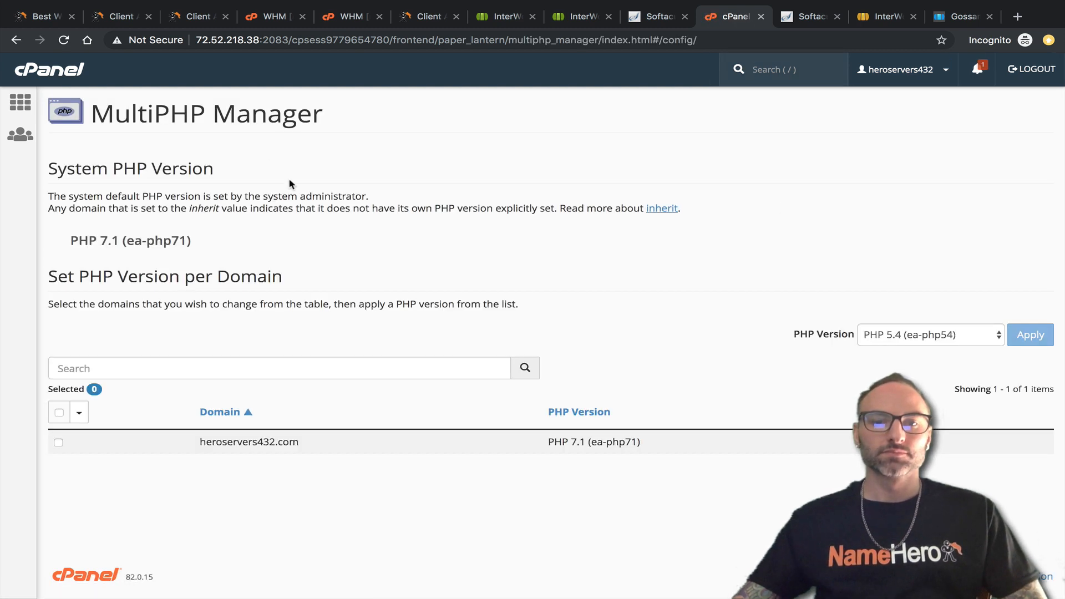
pyautogui.moveTo(548, 442); pyautogui.dragTo(648, 441)
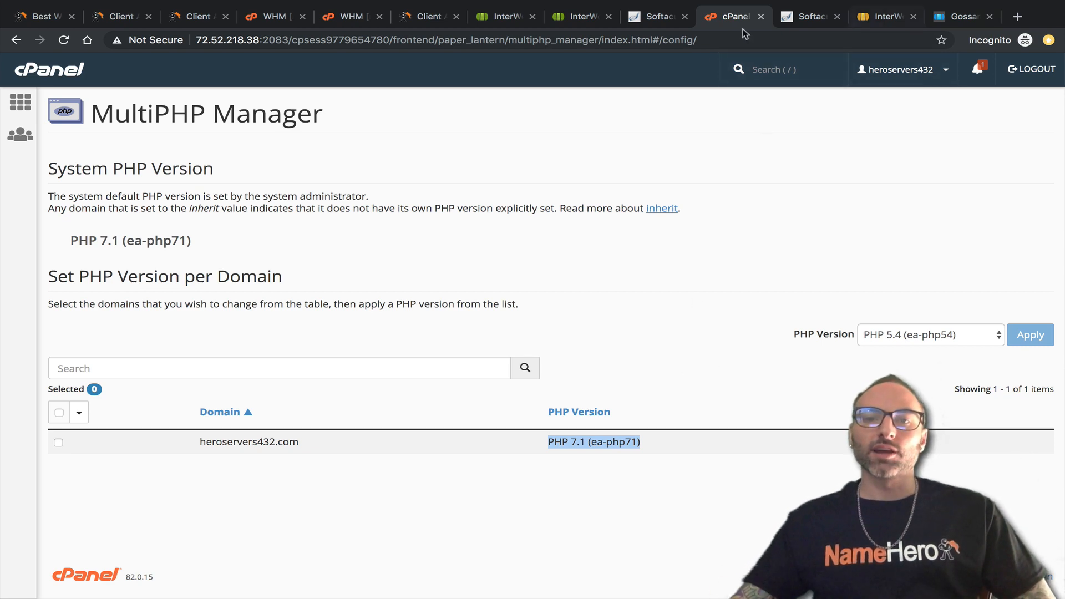
pyautogui.click(572, 22)
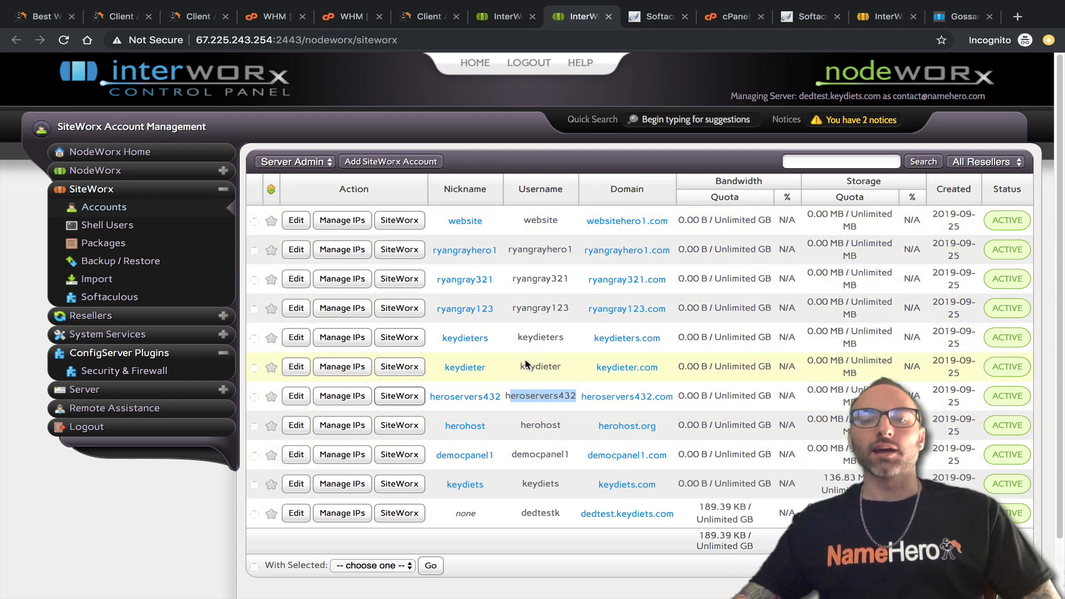
# Review the SiteWorx accounts, then bring up the Mass Account Transfer Logs.
pyautogui.click(530, 381)
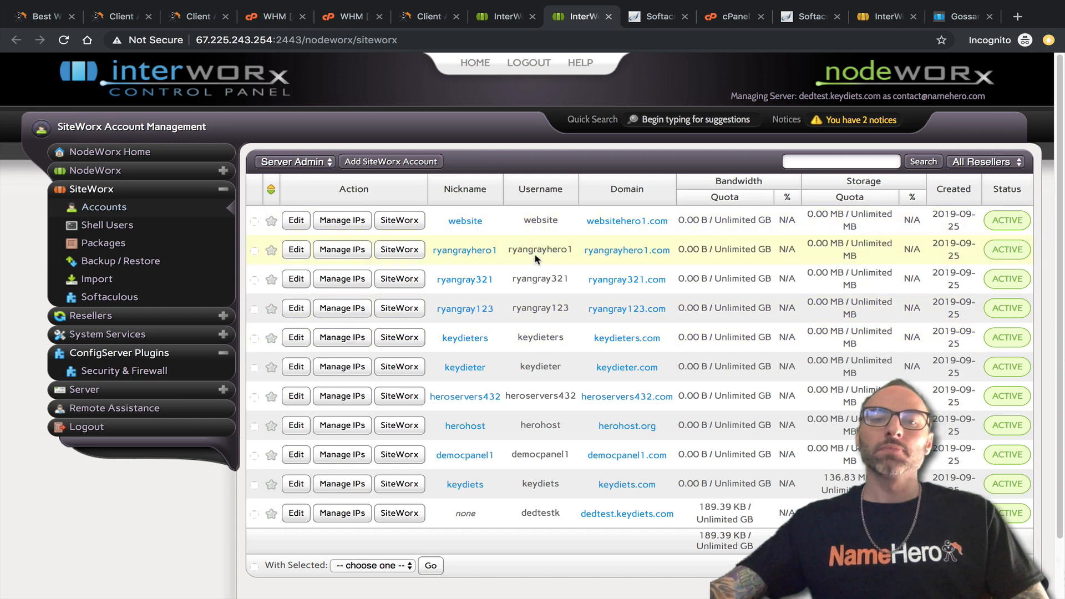
pyautogui.click(498, 18)
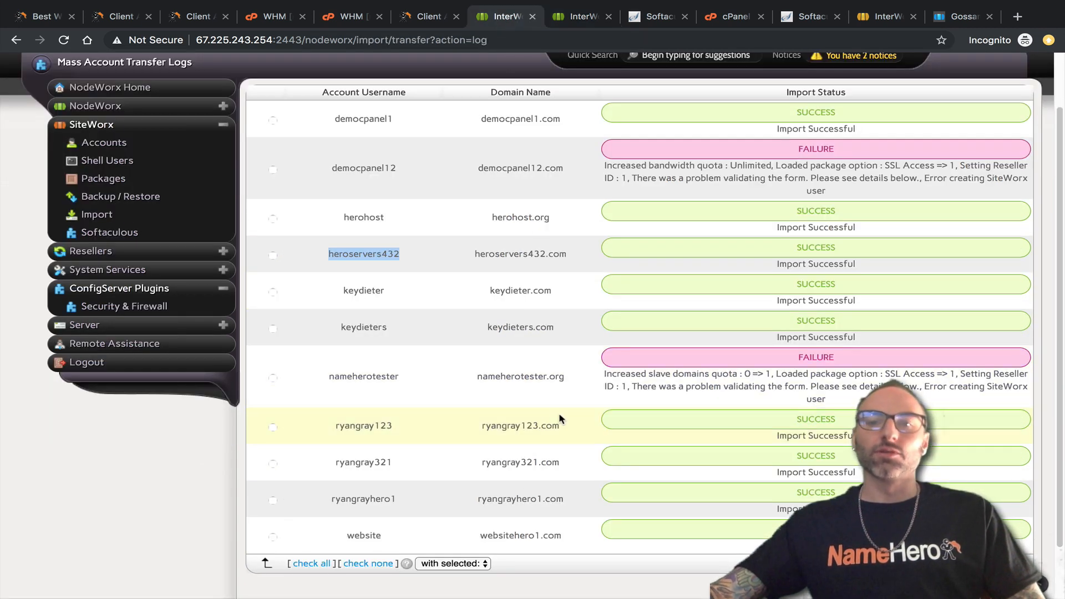
# Highlight democpanel12.com and its democpanel12 username as the failed import in the transfer log.
pyautogui.scroll(1, 555, 417)
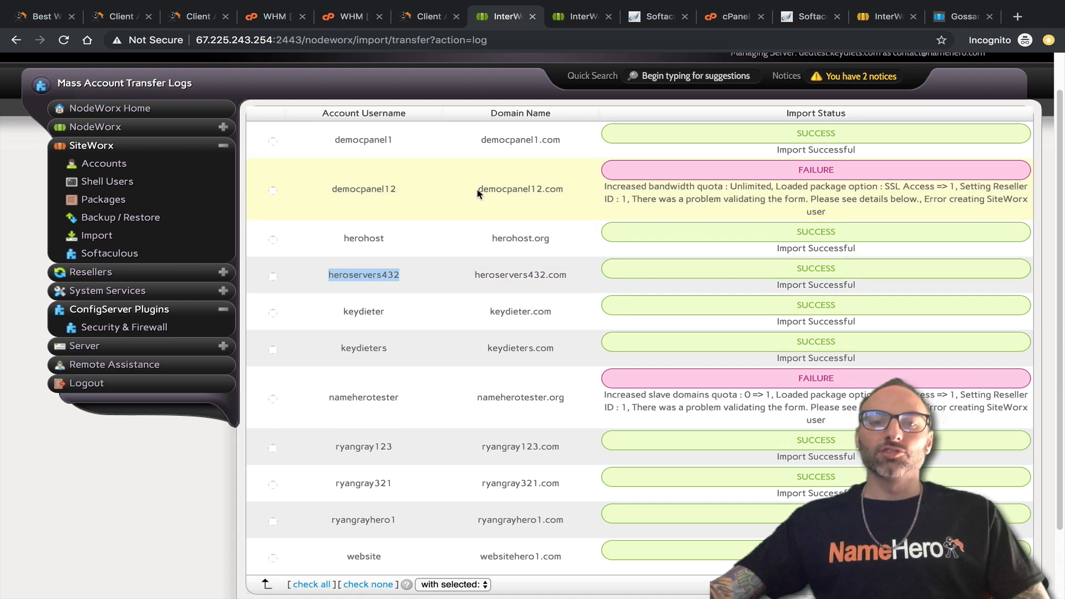
pyautogui.moveTo(478, 191); pyautogui.dragTo(553, 187)
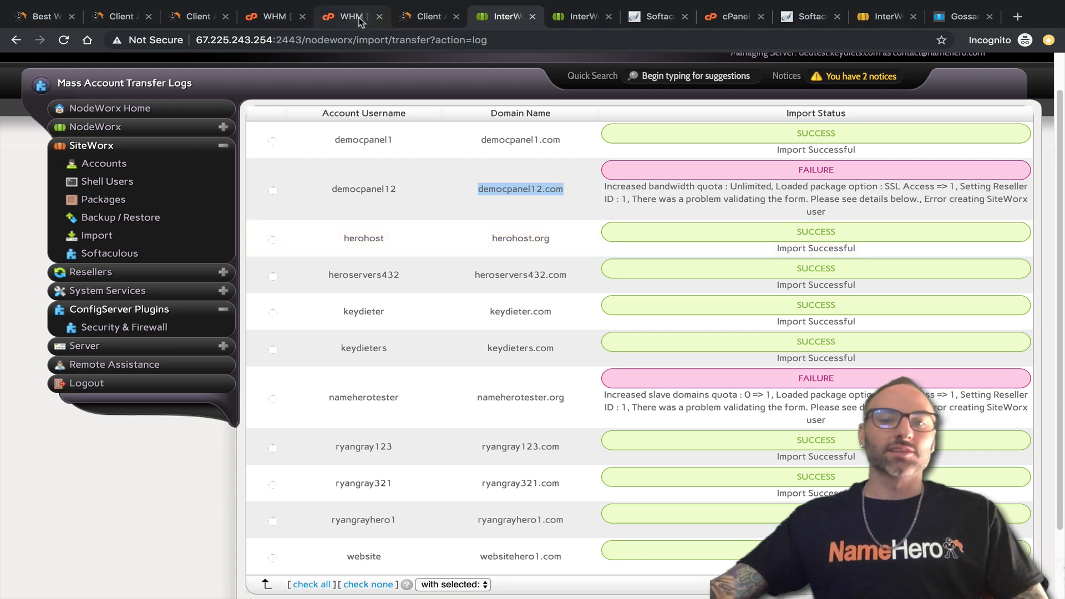
pyautogui.moveTo(395, 188); pyautogui.dragTo(327, 189)
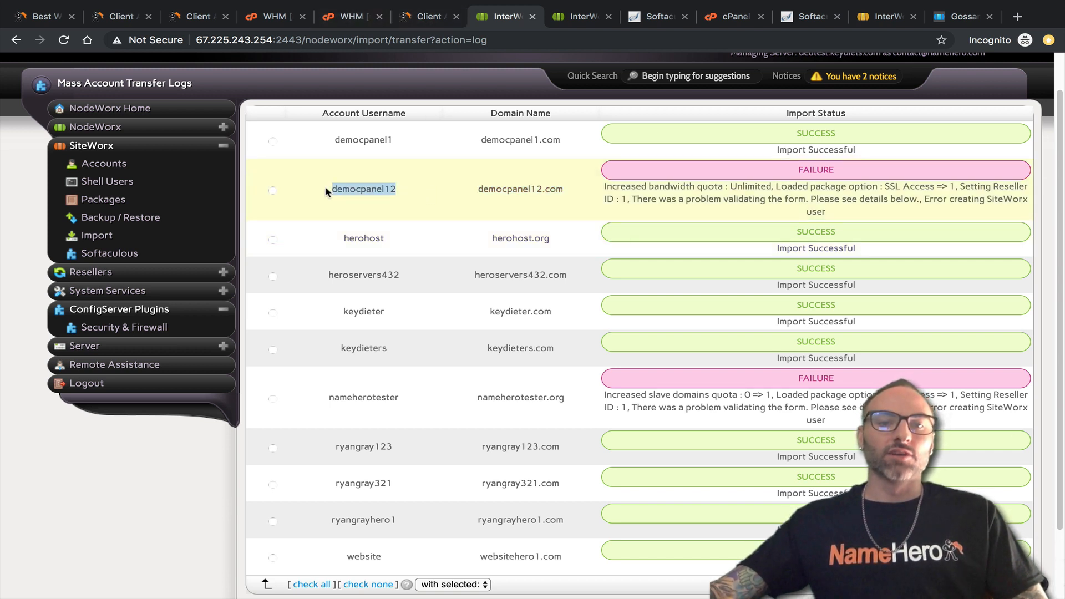
pyautogui.click(430, 16)
pyautogui.click(352, 18)
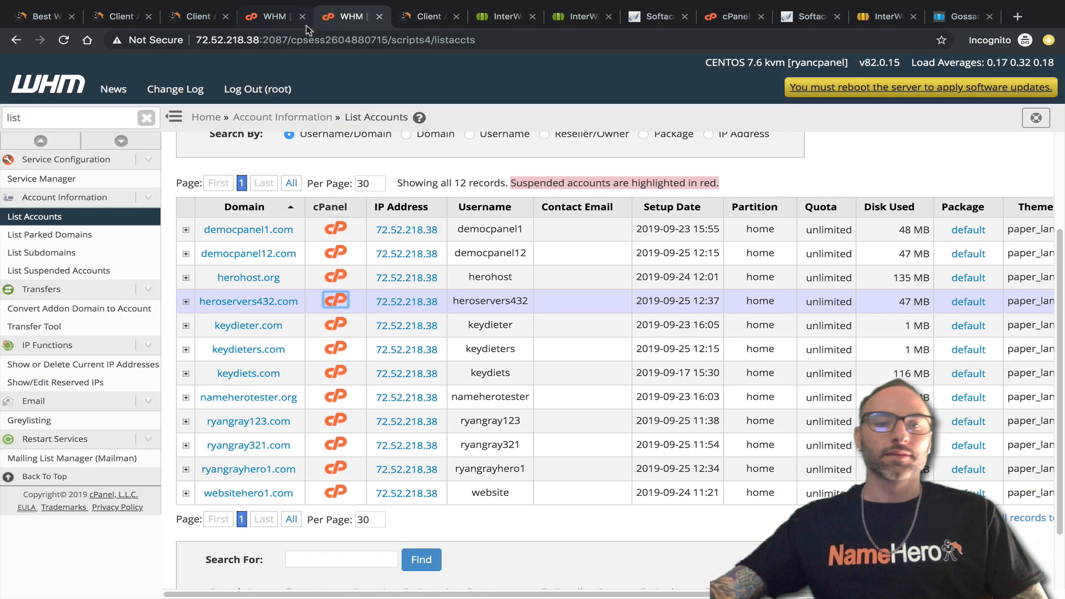
# Go to democpanel12's cPanel and start a full backup through the Backup tool.
pyautogui.click(335, 253)
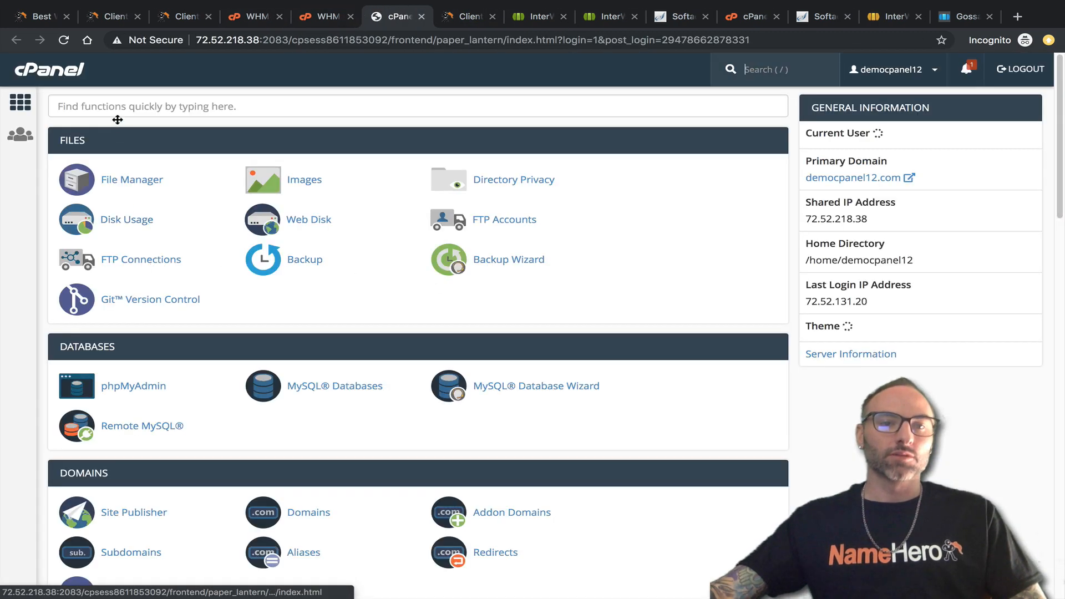
pyautogui.click(59, 106)
pyautogui.write('back')
pyautogui.click(118, 179)
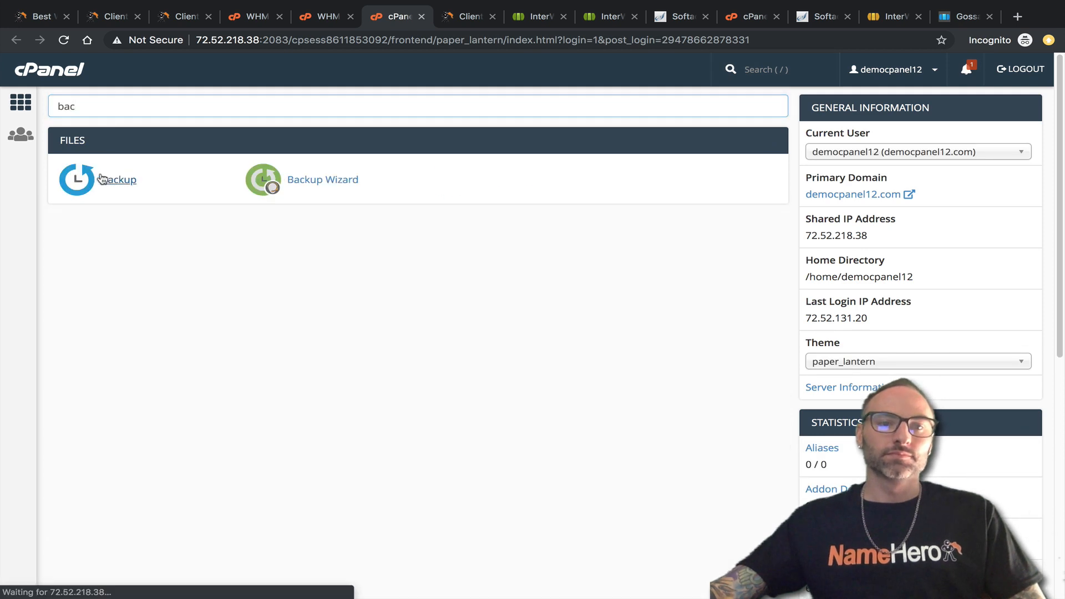
pyautogui.click(110, 278)
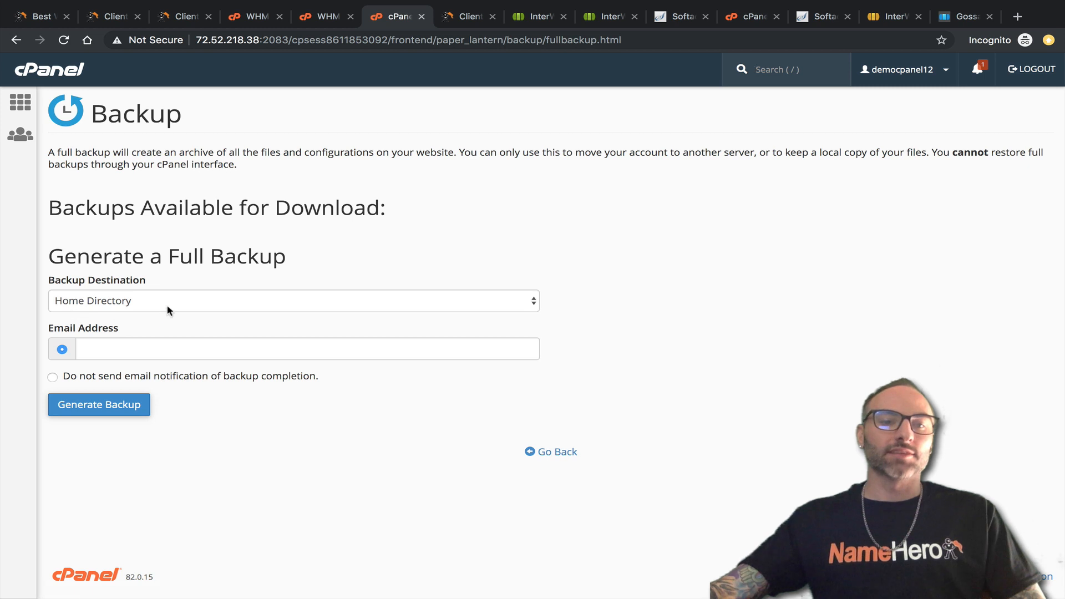
# Try the backup destinations, picking Remote FTP Server, then leaving Secure Copy (SCP).
pyautogui.click(169, 308)
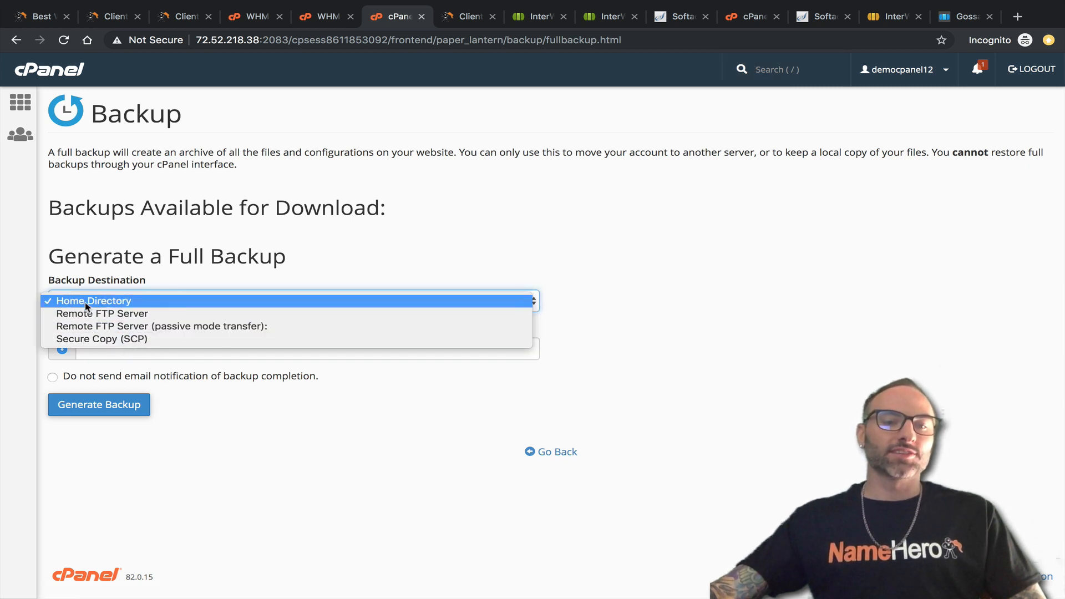
pyautogui.click(116, 314)
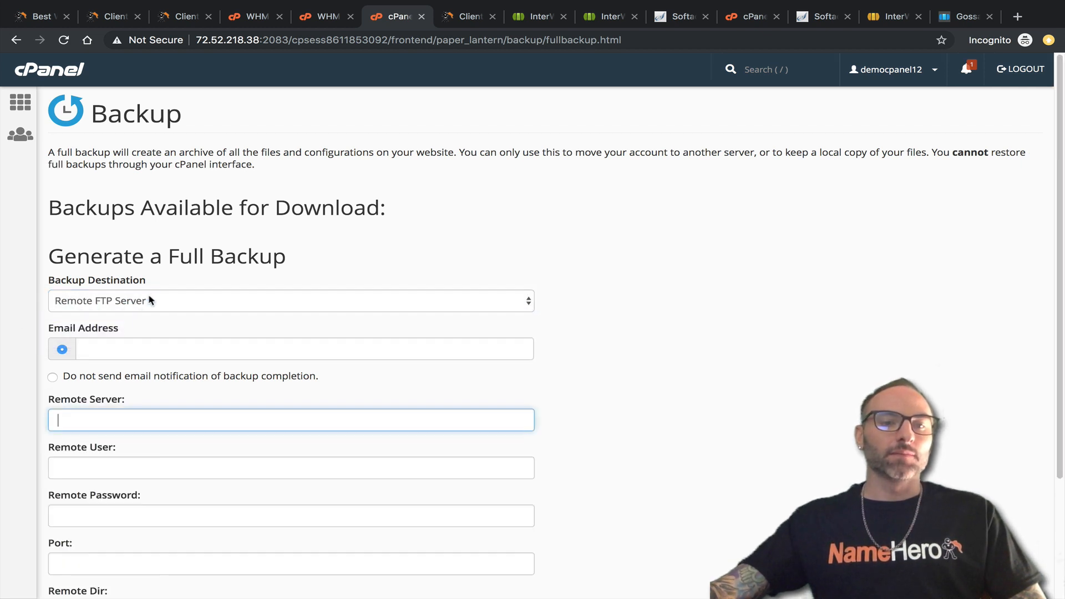
pyautogui.click(150, 301)
pyautogui.click(171, 314)
pyautogui.click(195, 308)
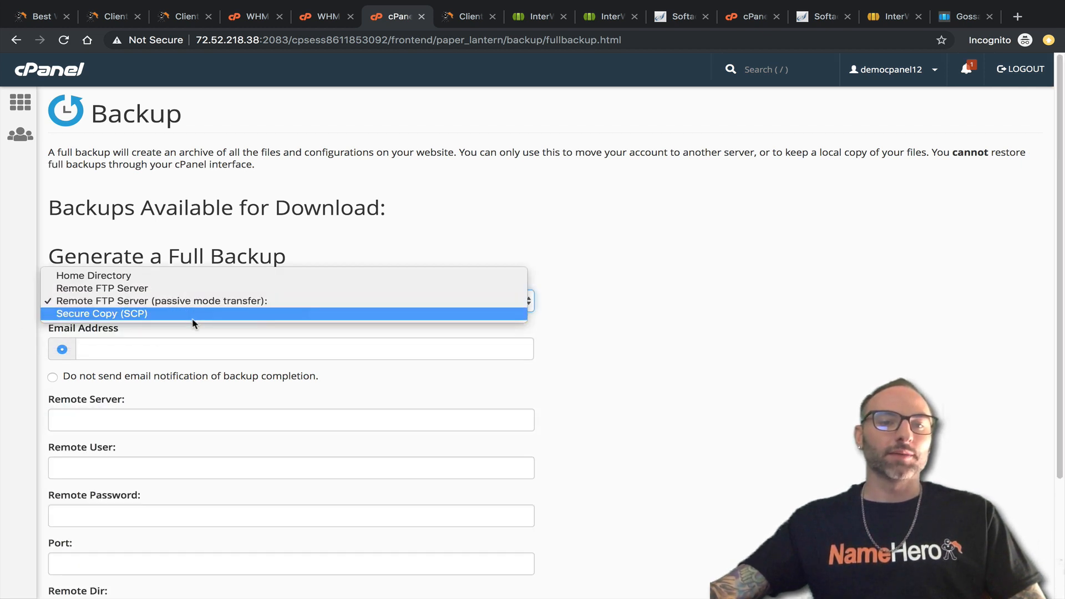
pyautogui.click(192, 316)
pyautogui.scroll(-3, 123, 383)
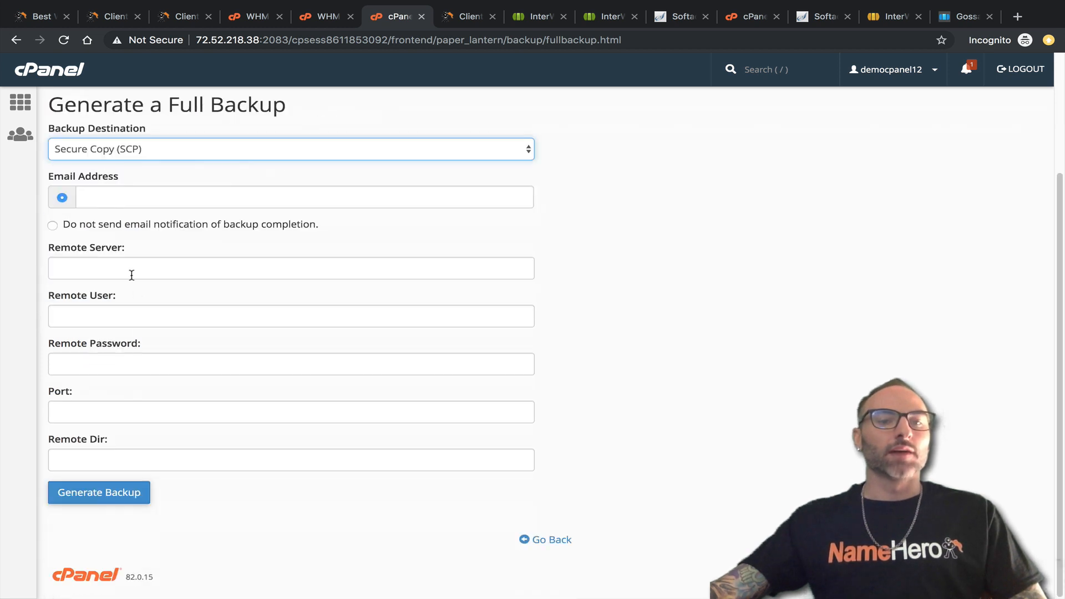
pyautogui.scroll(1, 123, 273)
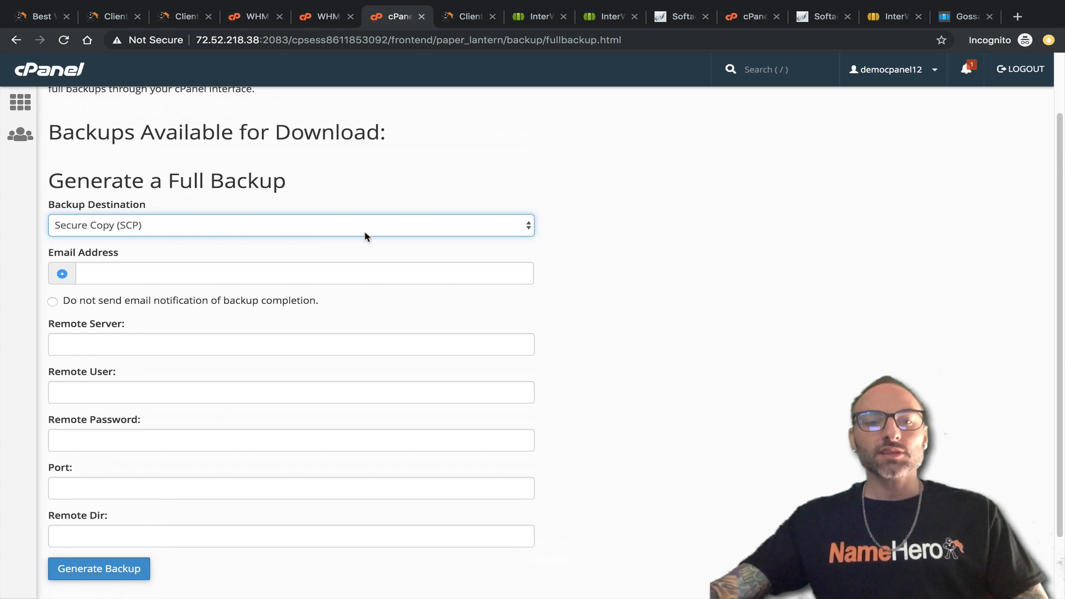
# Compare democpanel12's 47 MB disk usage in WHM, then review the backup destination list.
pyautogui.click(325, 17)
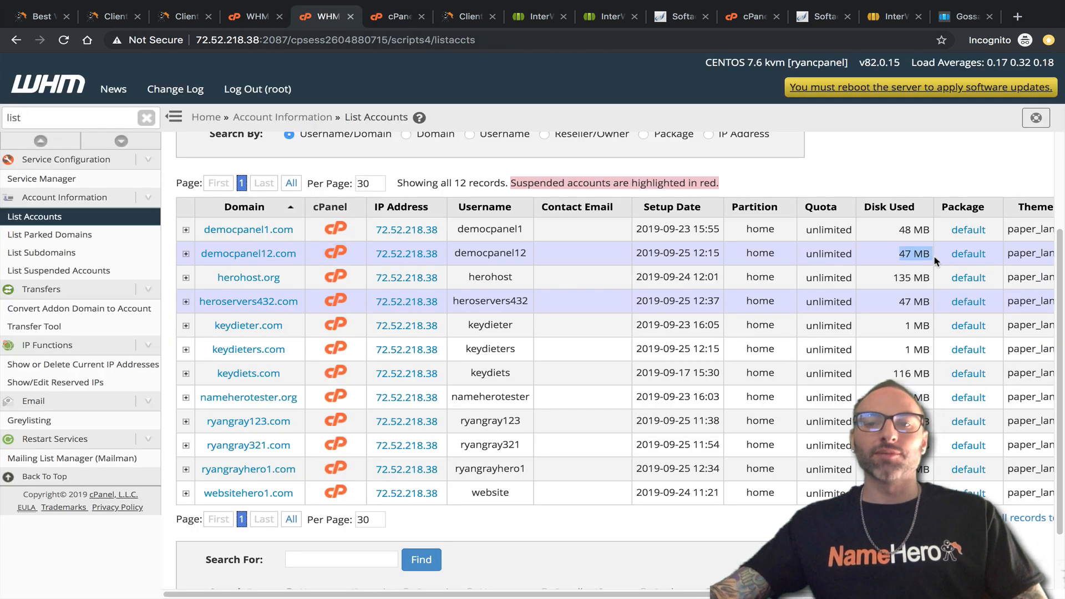
pyautogui.moveTo(895, 254); pyautogui.dragTo(933, 254)
pyautogui.click(399, 18)
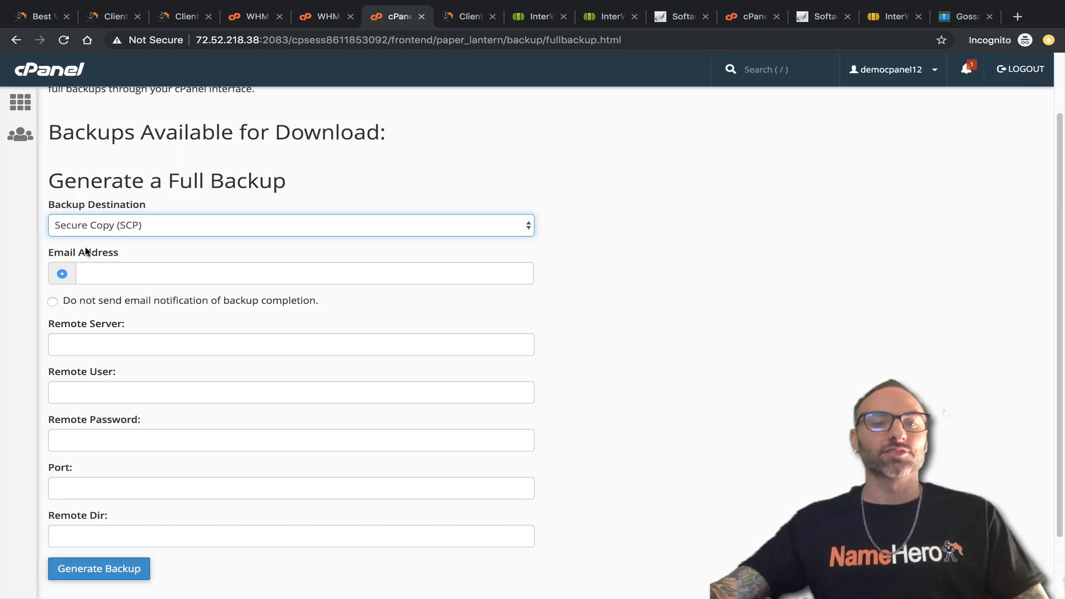
pyautogui.click(90, 225)
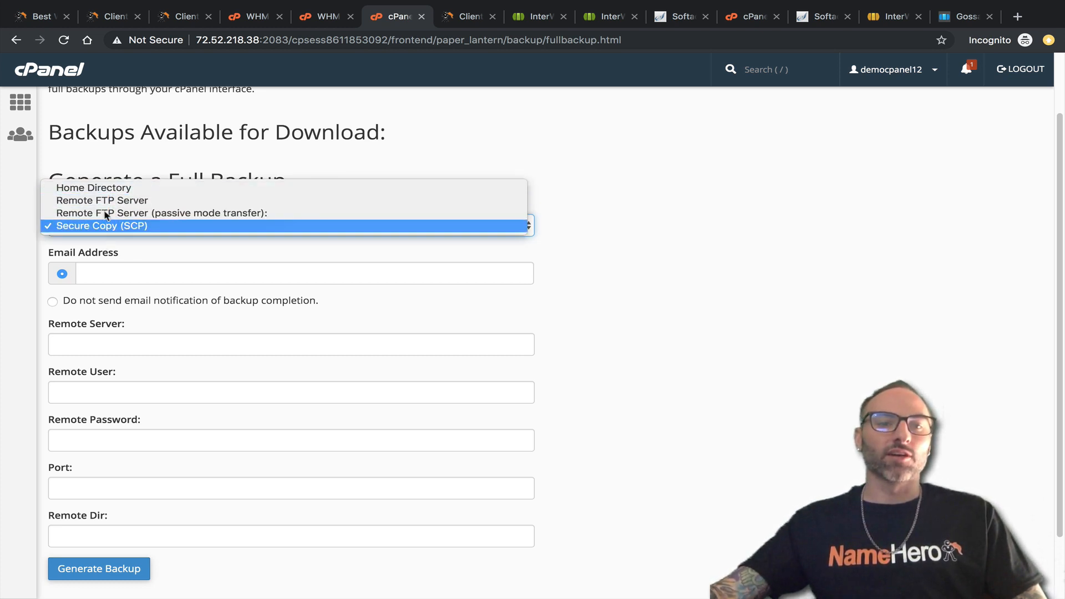
# Generate a full backup to Home Directory with no email notification.
pyautogui.click(102, 190)
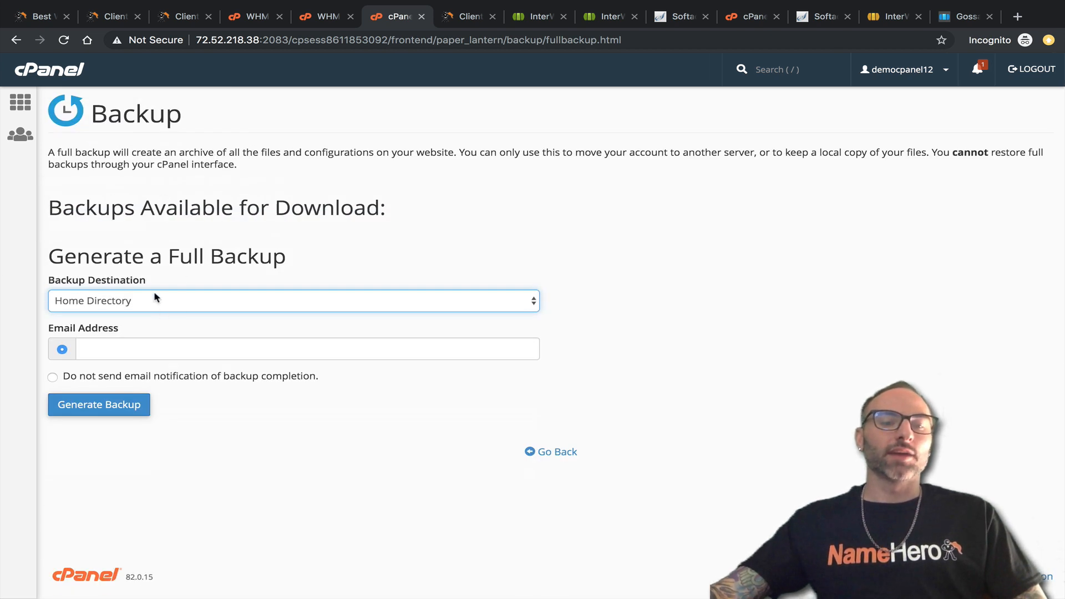
pyautogui.click(153, 346)
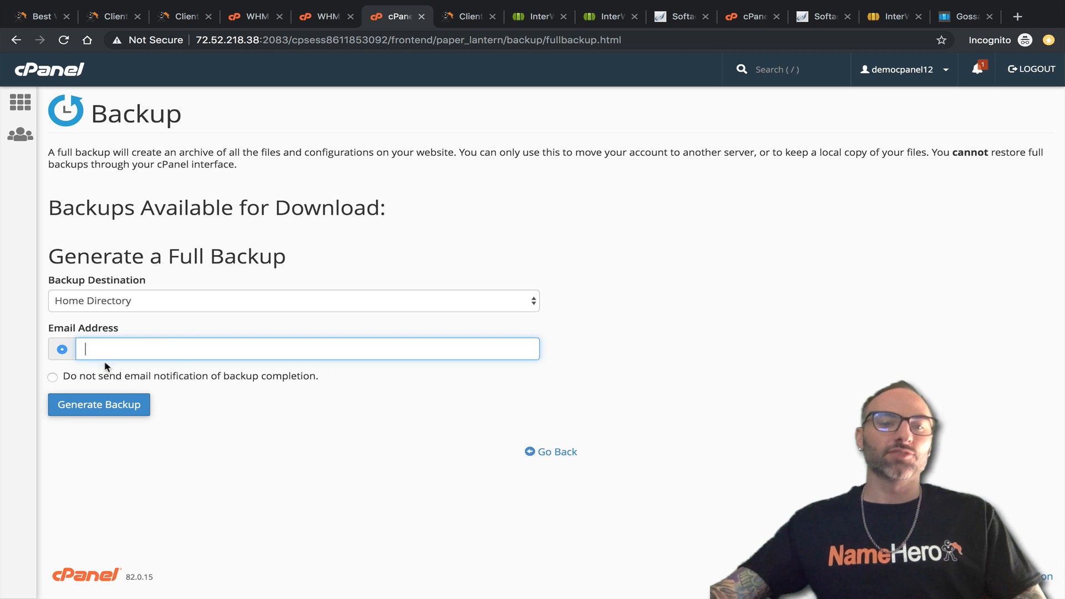
pyautogui.click(114, 379)
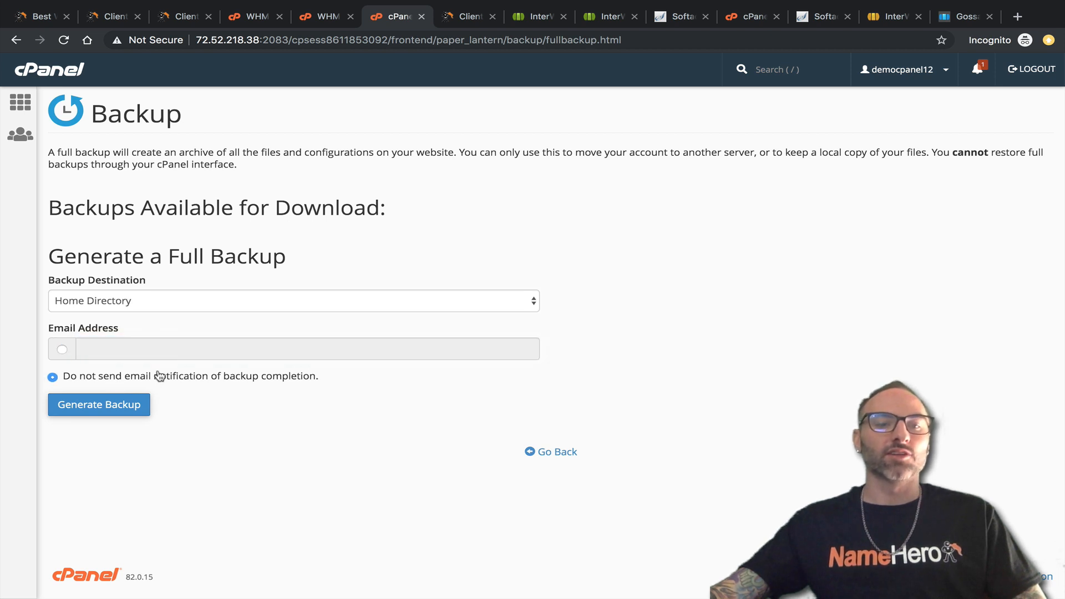
pyautogui.click(114, 403)
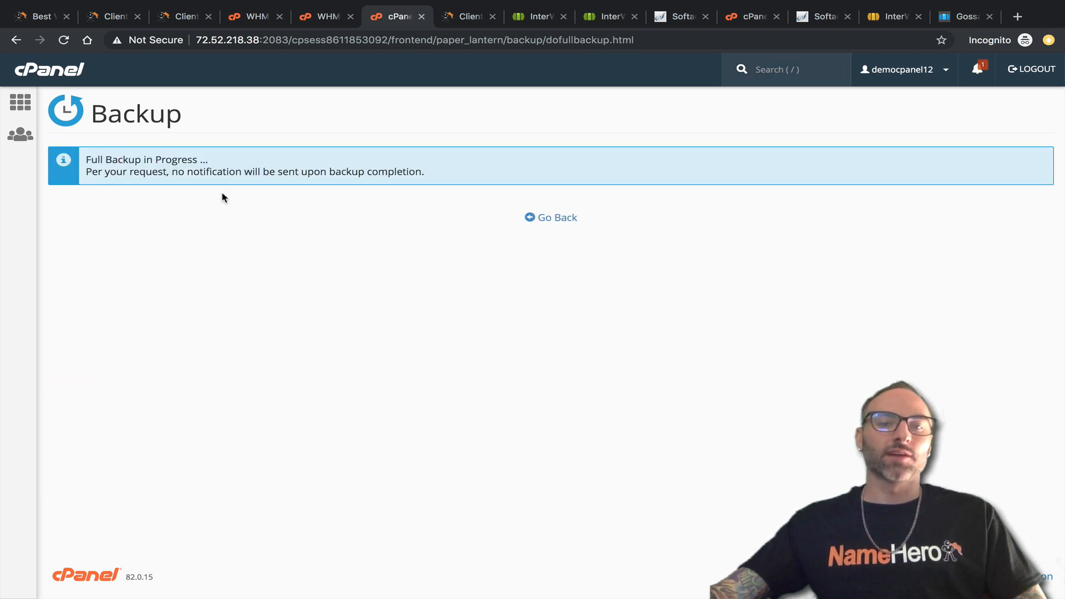
# Reload the backup page and download backup-9.25.2019_13-16-58_democpanel12.tar.gz.
pyautogui.click(567, 214)
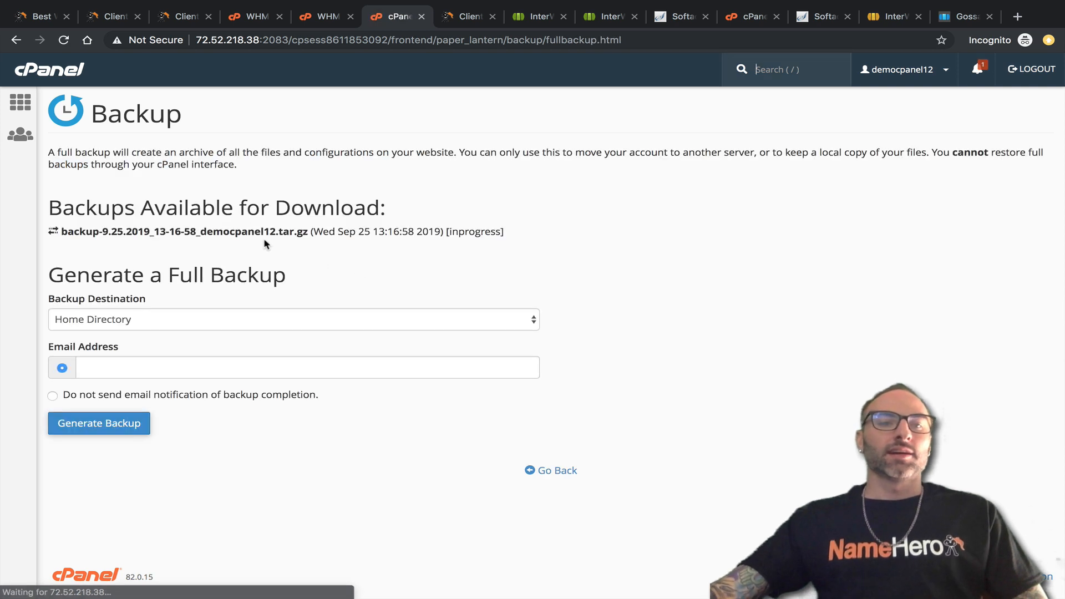
pyautogui.click(64, 40)
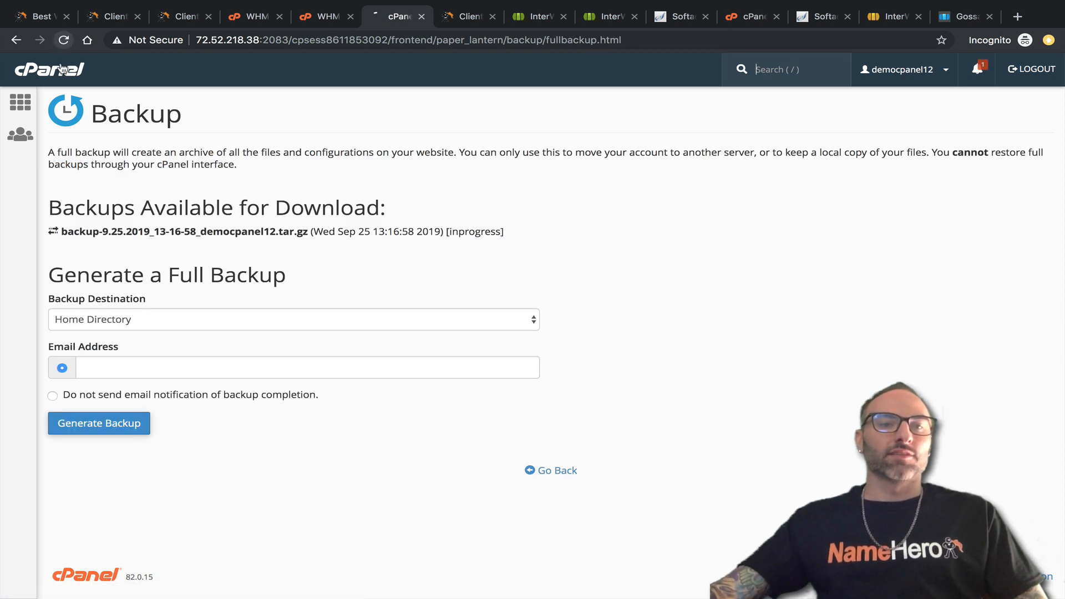
pyautogui.click(157, 236)
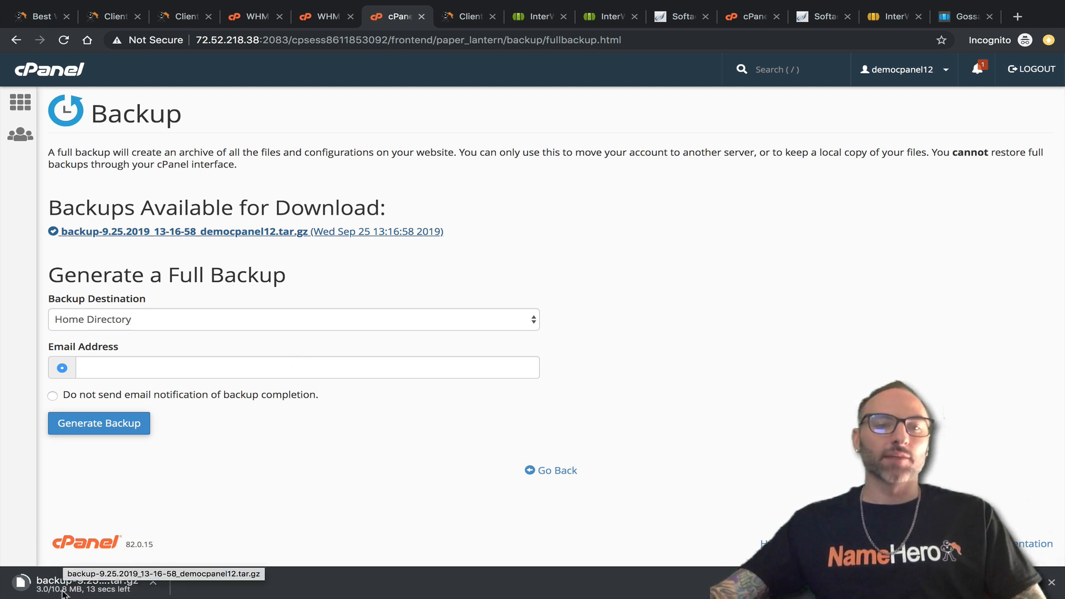
pyautogui.click(337, 20)
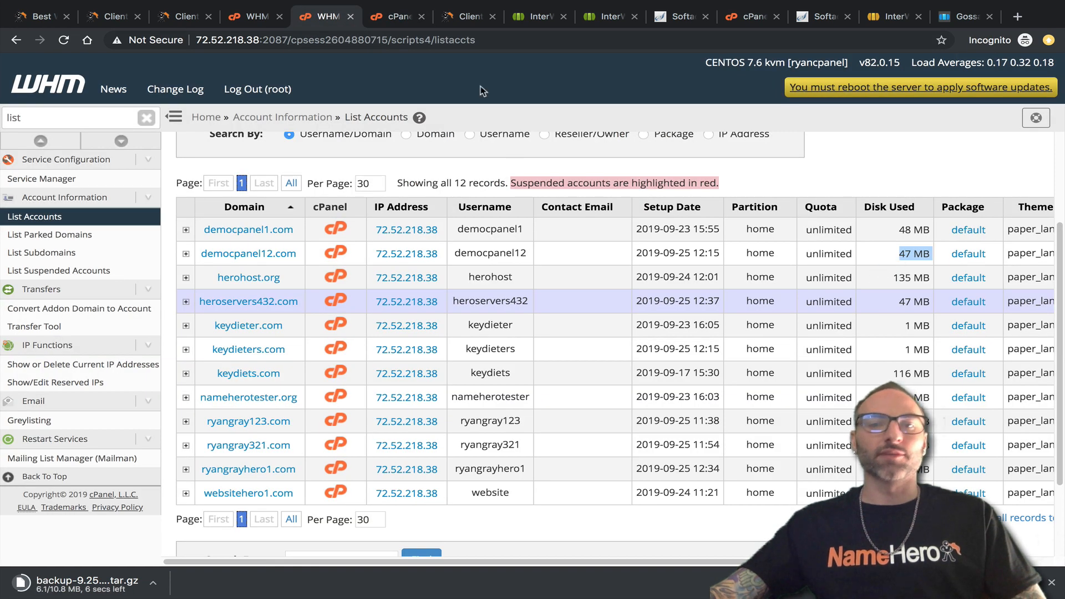
pyautogui.click(412, 20)
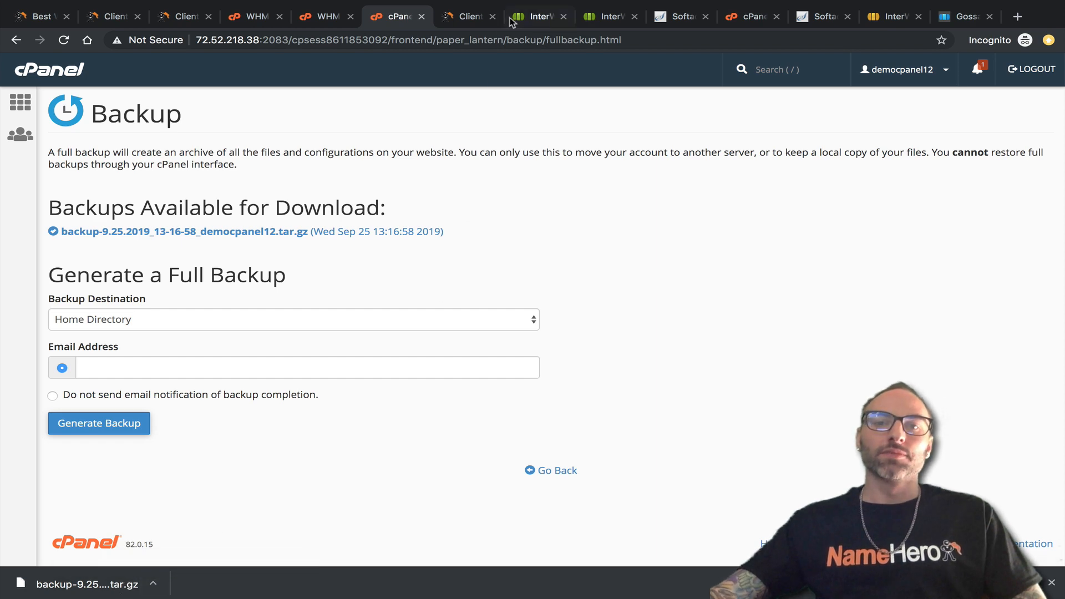
# In NodeWorx SiteWorx Import, note cPanel as a supported source and start a single-account import.
pyautogui.click(552, 18)
pyautogui.scroll(2, 422, 250)
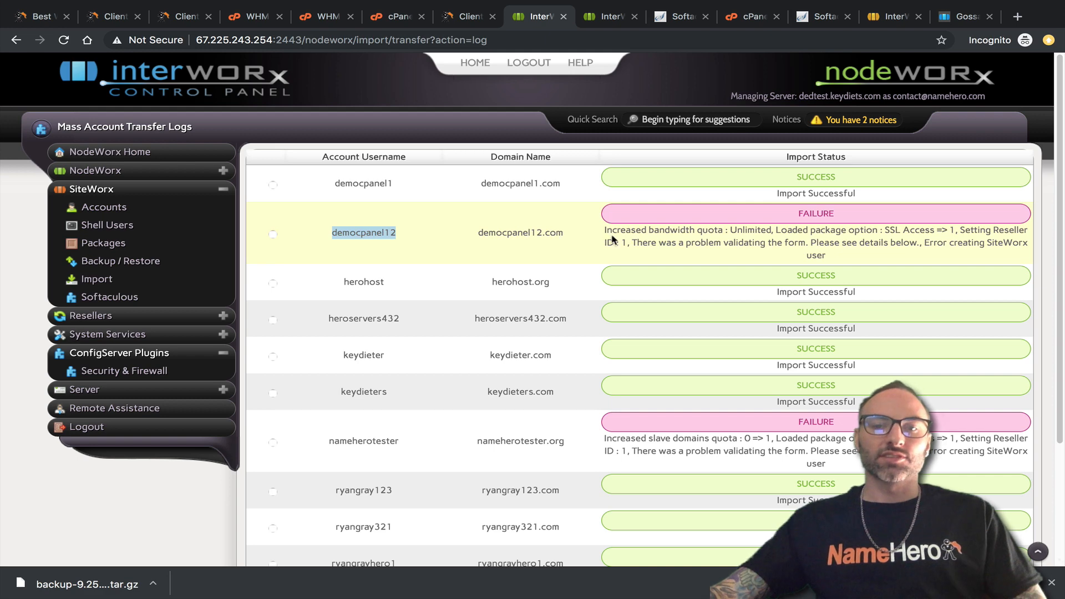
pyautogui.click(608, 17)
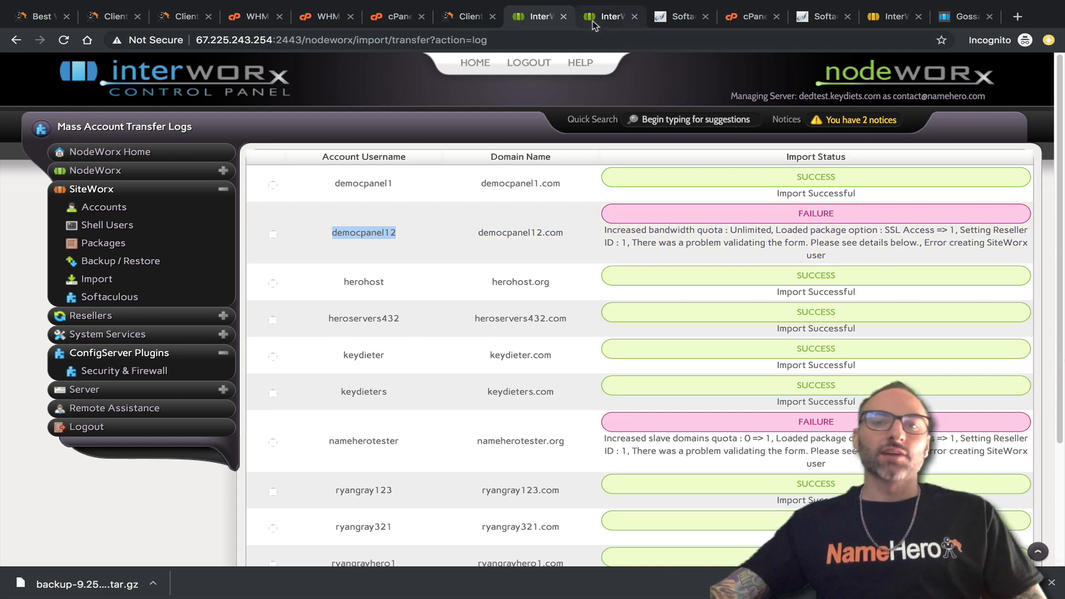
pyautogui.click(73, 283)
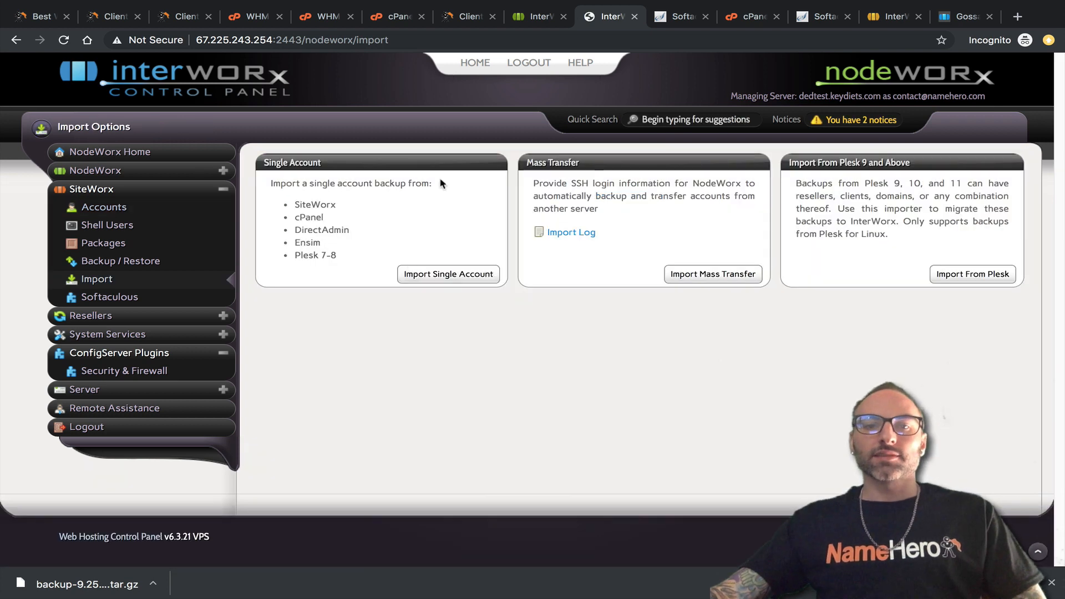
pyautogui.moveTo(268, 186); pyautogui.dragTo(422, 185)
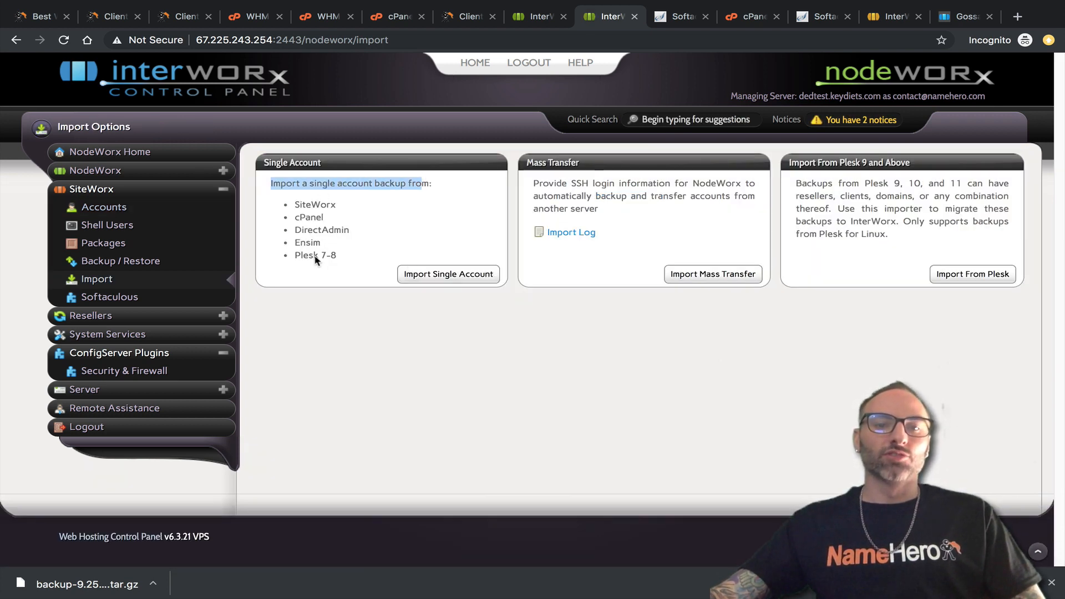
pyautogui.doubleClick(309, 217)
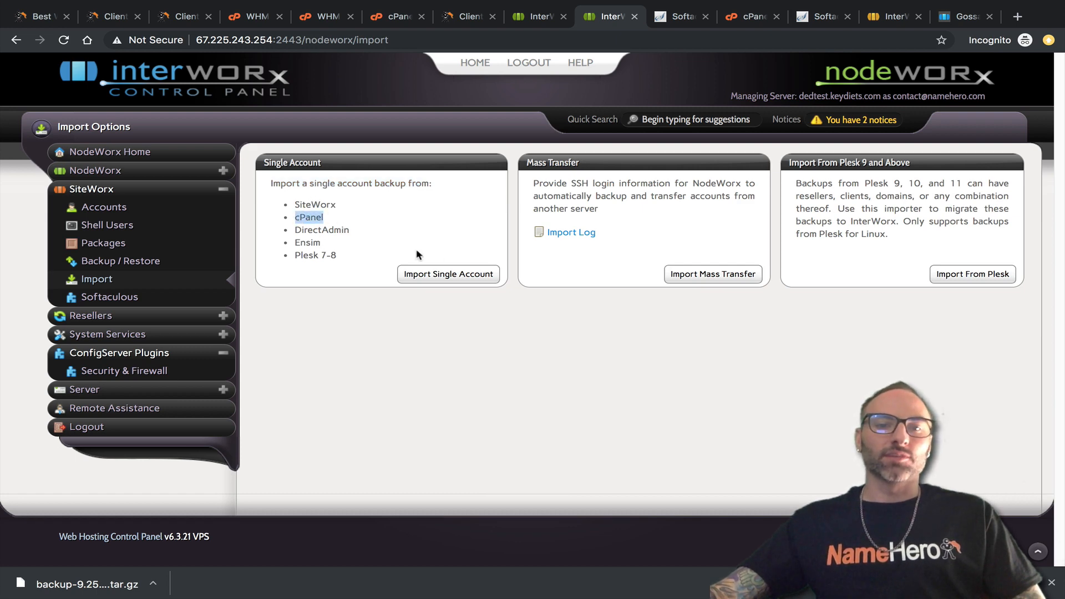
pyautogui.click(481, 275)
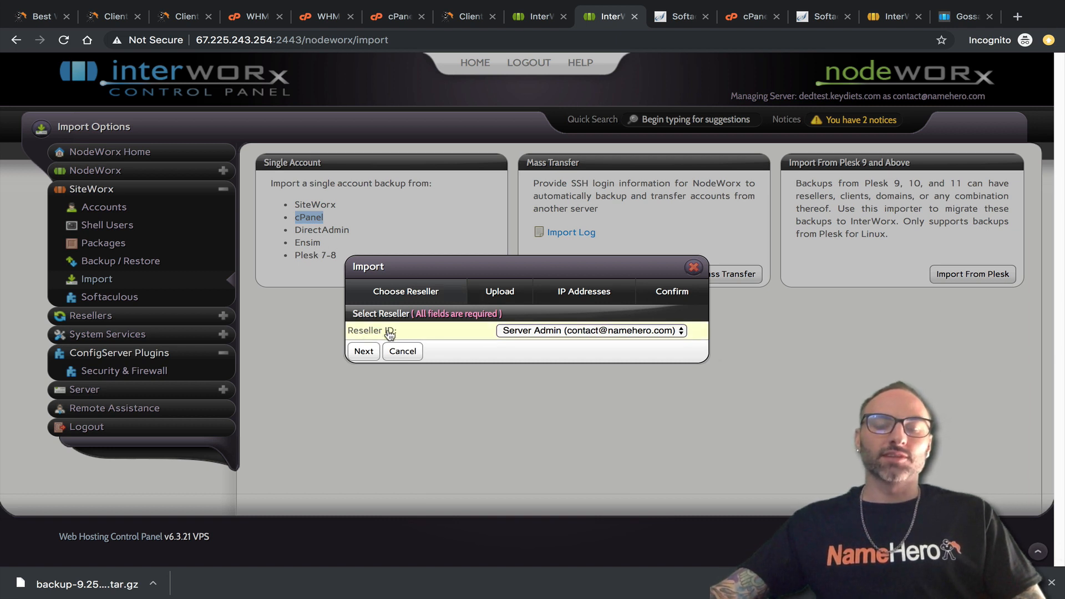
# Keep Server Admin as reseller after checking account owners in WHM, and advance to Upload.
pyautogui.click(513, 333)
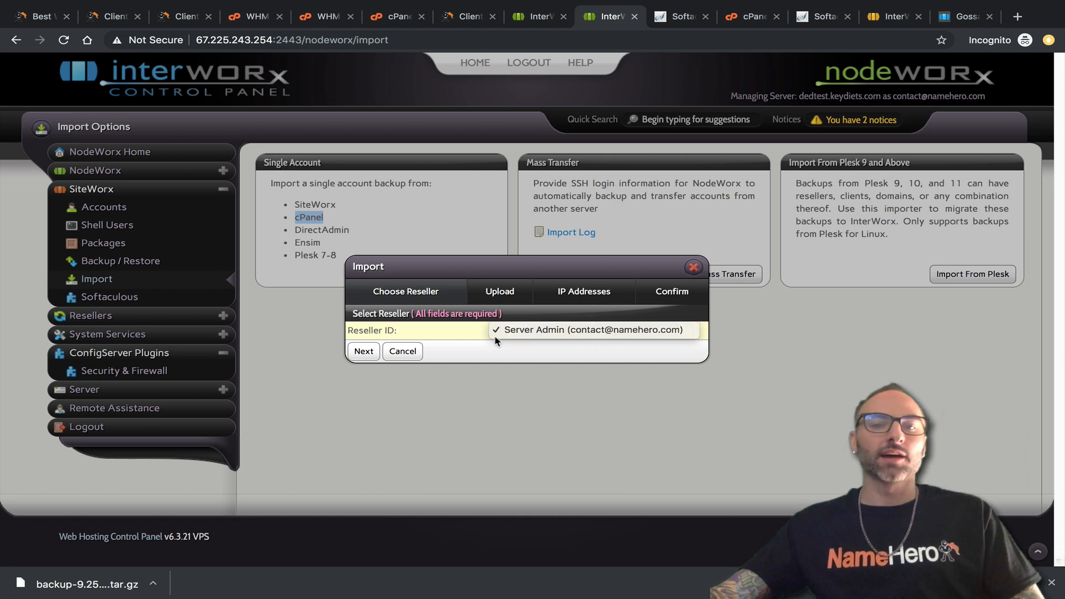
pyautogui.click(507, 331)
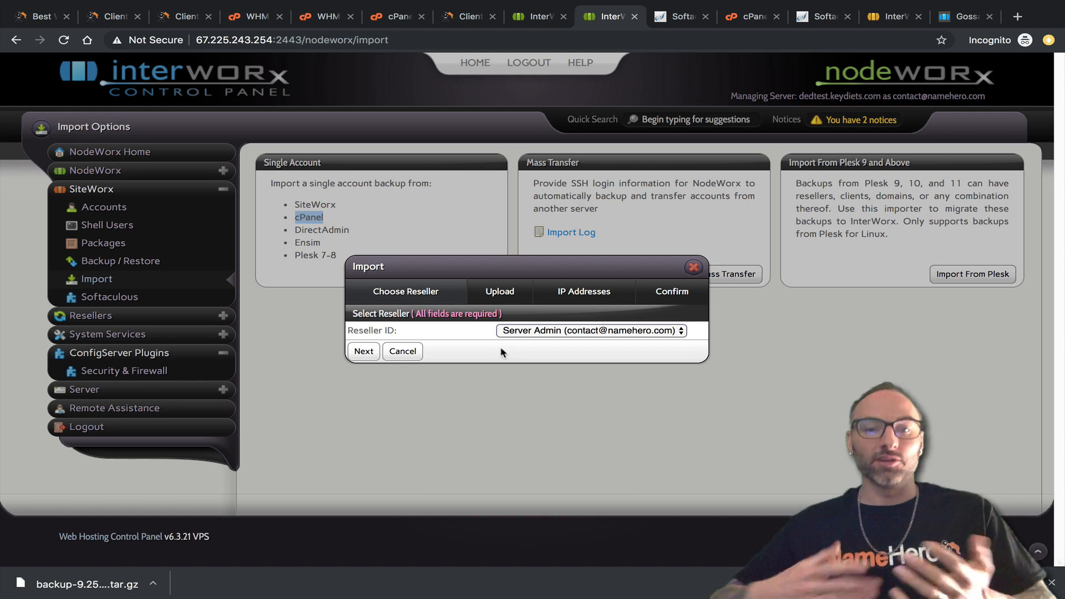
pyautogui.click(327, 21)
pyautogui.moveTo(544, 560); pyautogui.dragTo(717, 560)
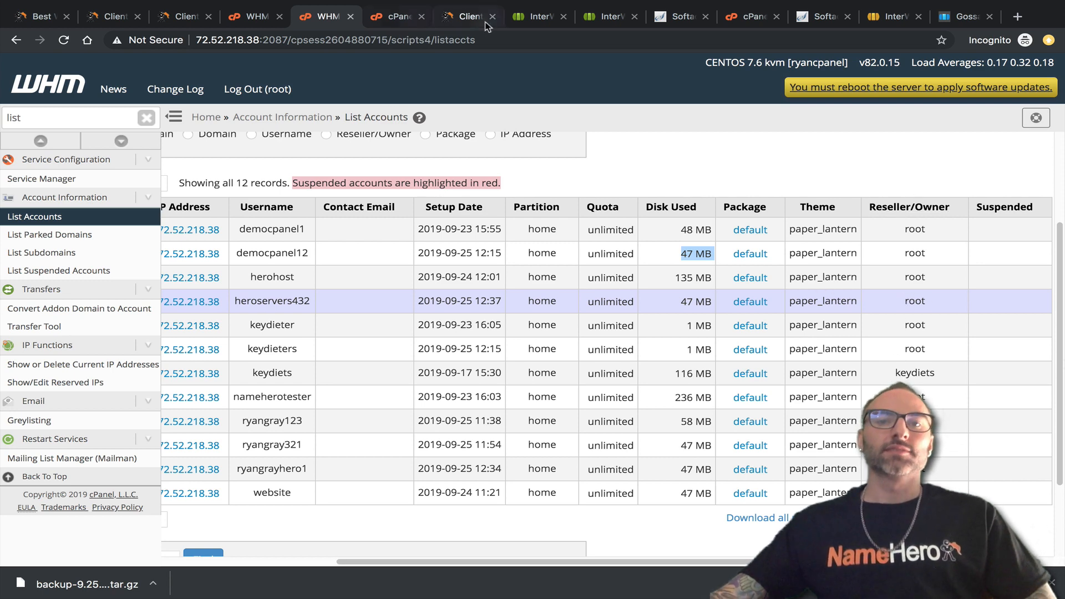
pyautogui.click(536, 17)
pyautogui.click(590, 18)
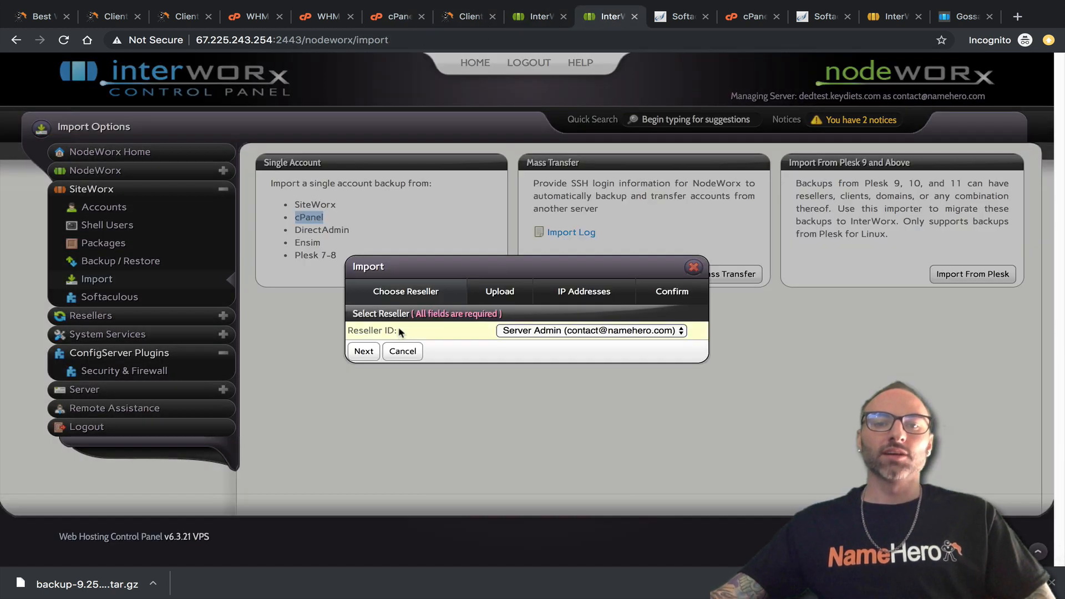
pyautogui.click(363, 351)
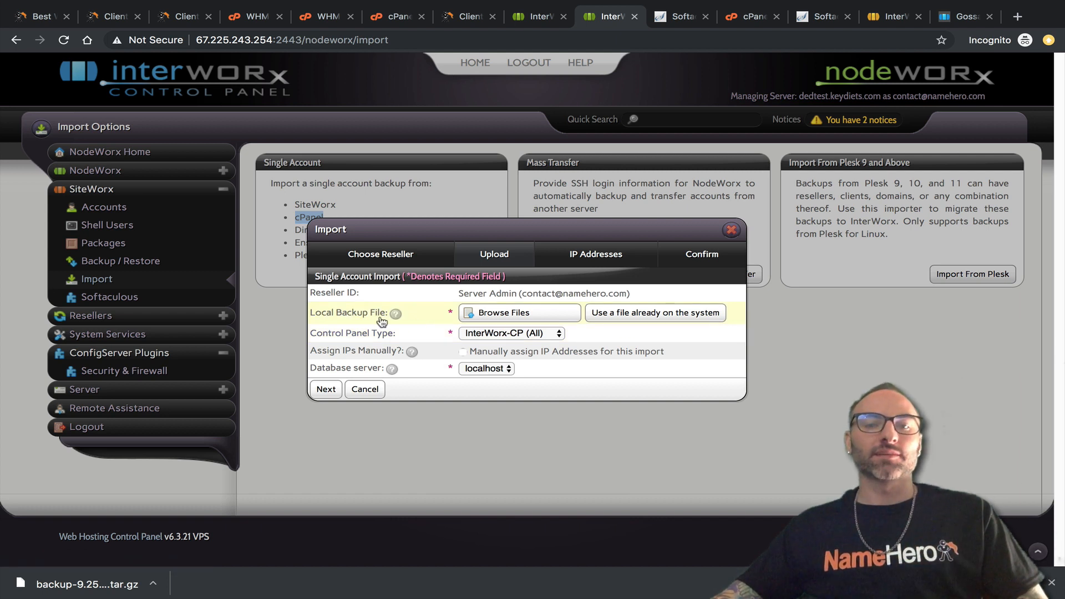
# Attach the democpanel12 backup .tar.gz from Downloads as the local backup file.
pyautogui.click(482, 315)
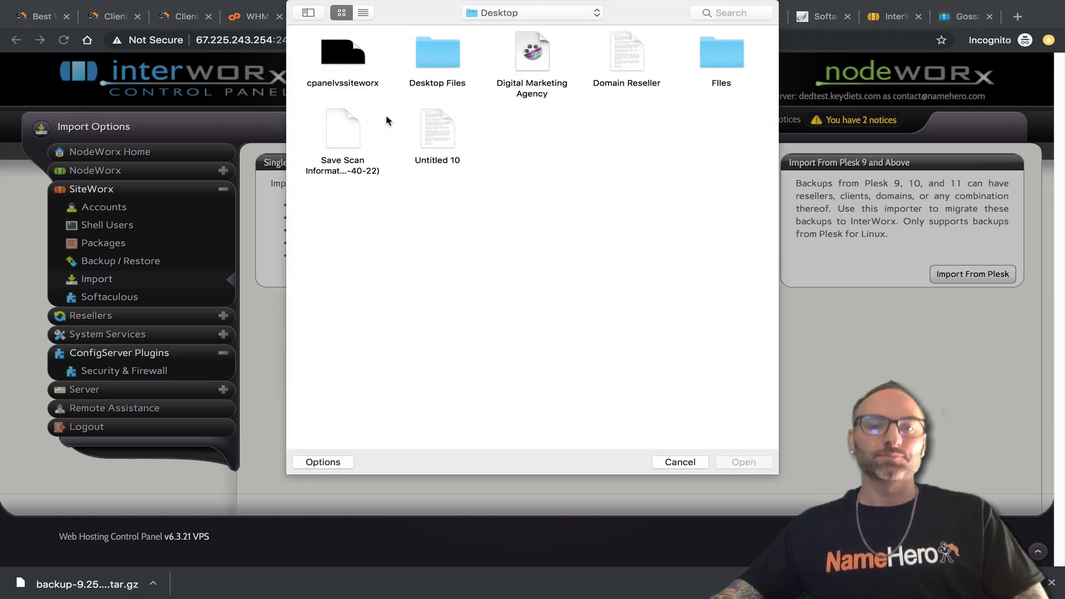
pyautogui.click(531, 12)
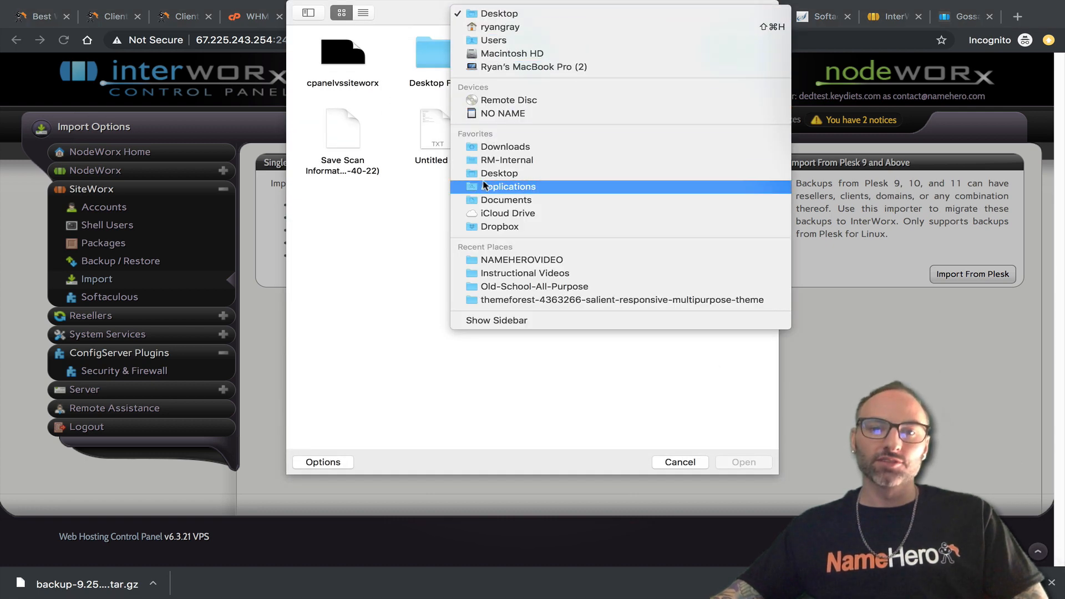
pyautogui.click(461, 147)
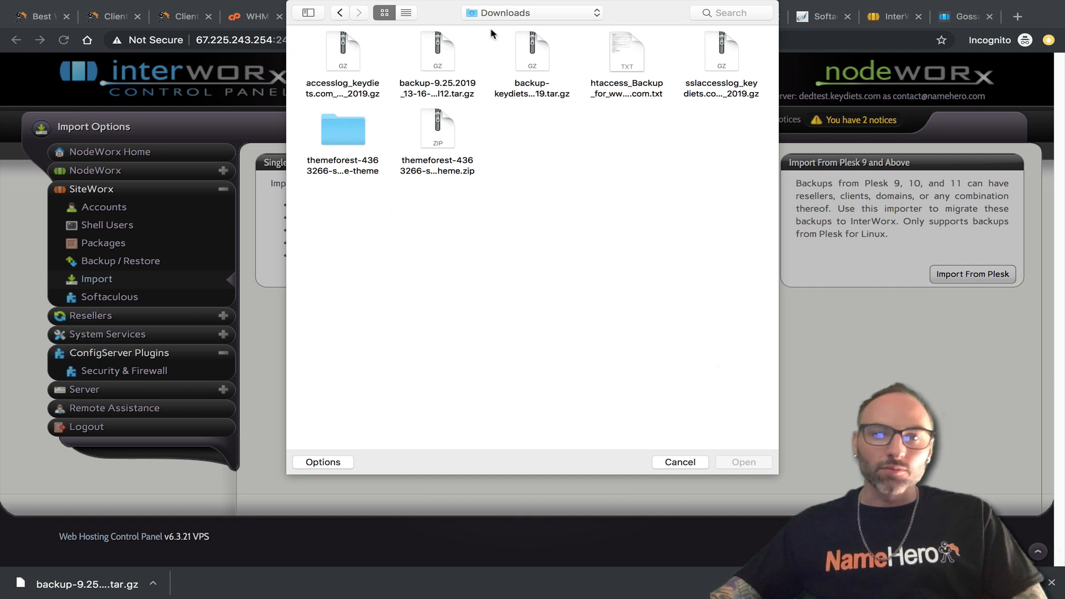
pyautogui.click(526, 54)
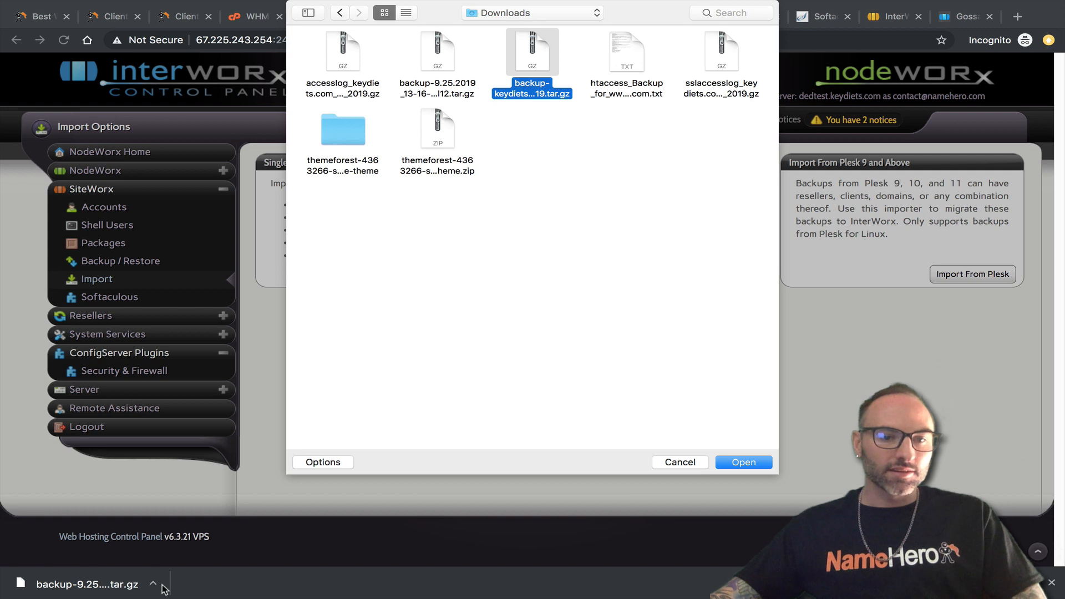
pyautogui.click(434, 54)
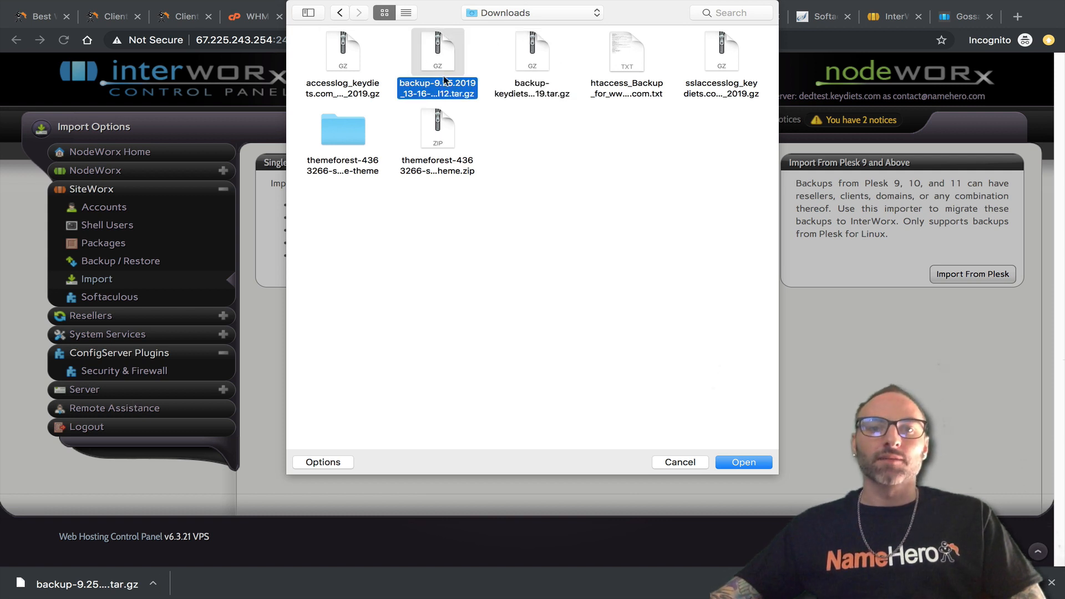
pyautogui.press('Return')
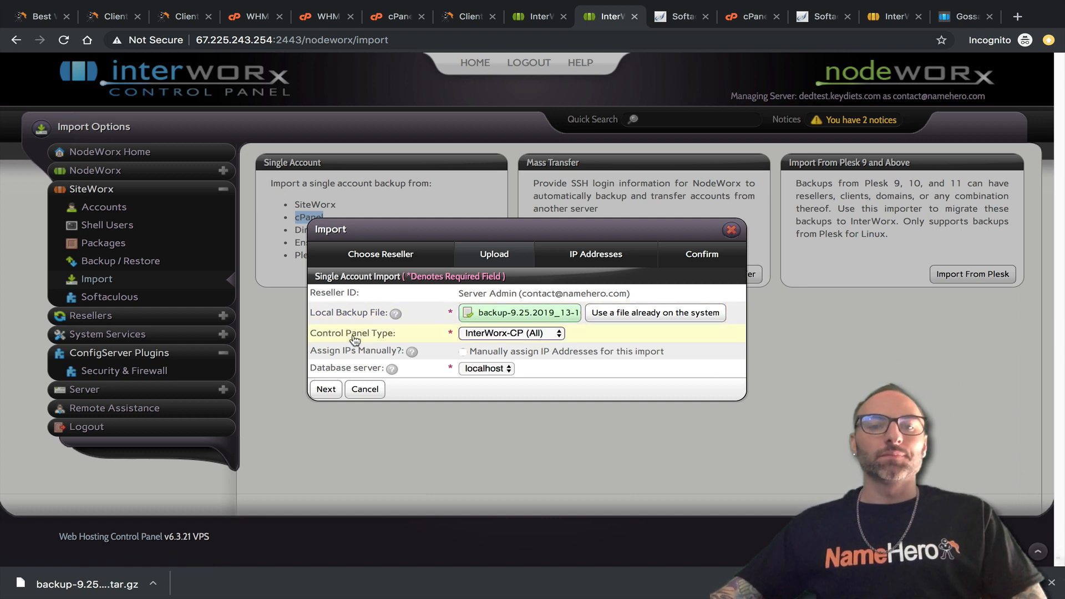
# Set type cPanel (10.x, 11.x), IP 67.225.243.254 (Shared) and database server localhost, then continue.
pyautogui.click(489, 333)
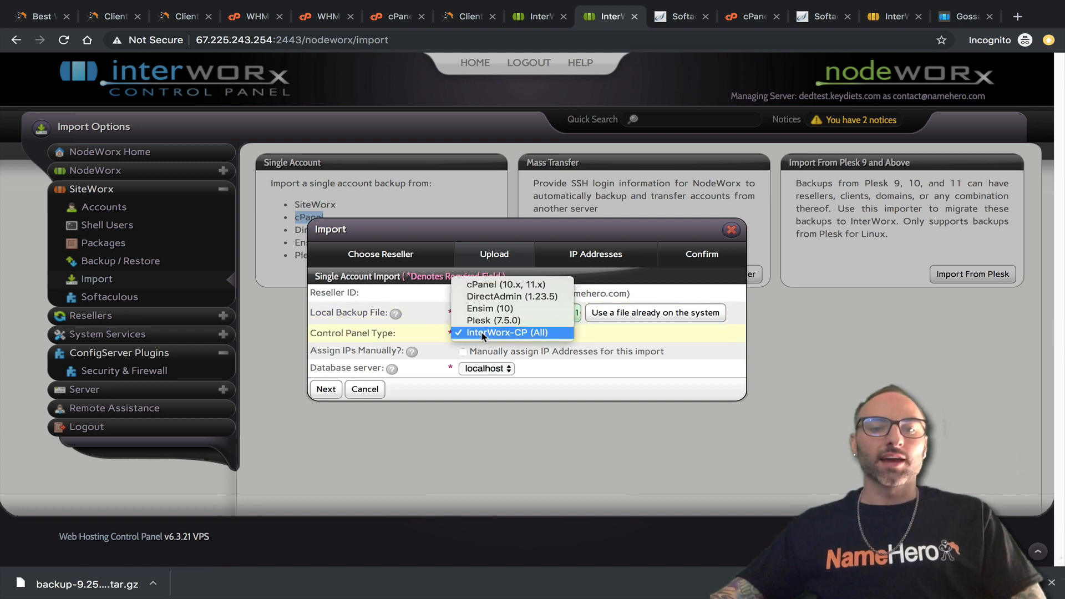
pyautogui.click(501, 285)
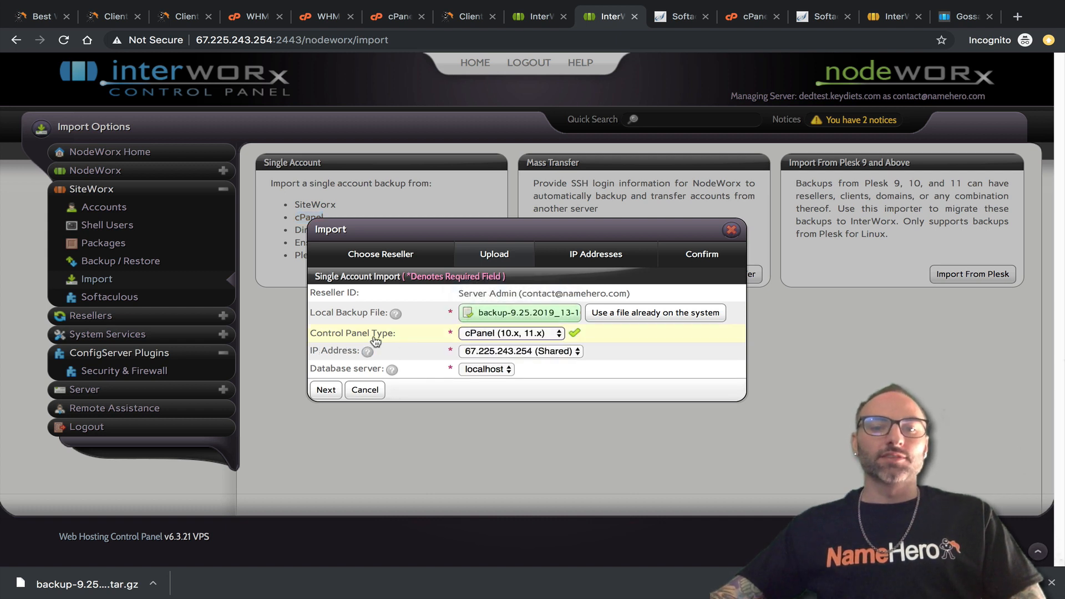
pyautogui.click(521, 351)
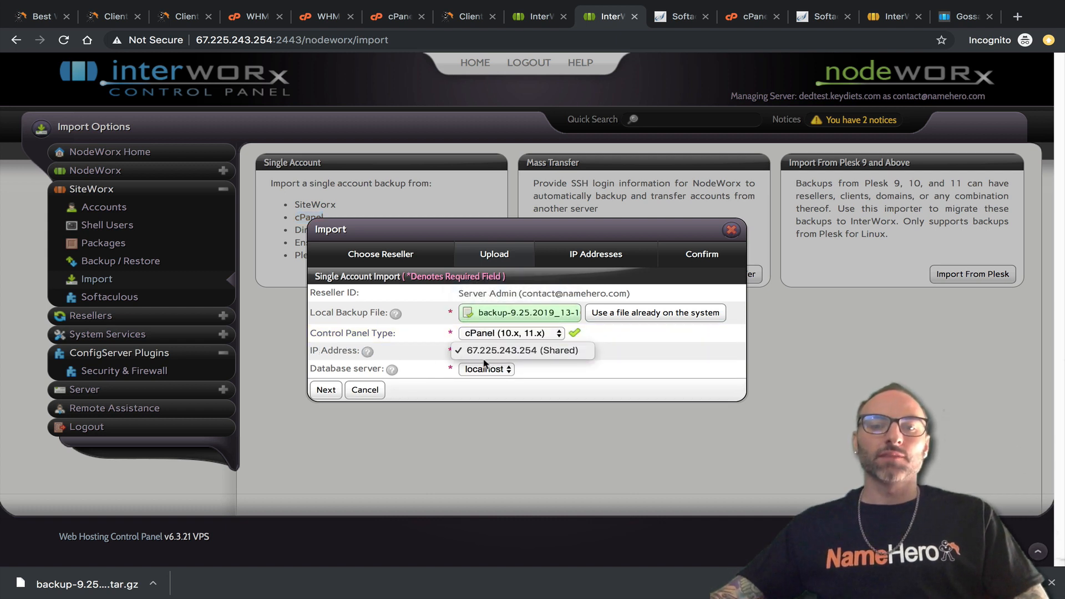
pyautogui.click(484, 362)
pyautogui.click(475, 372)
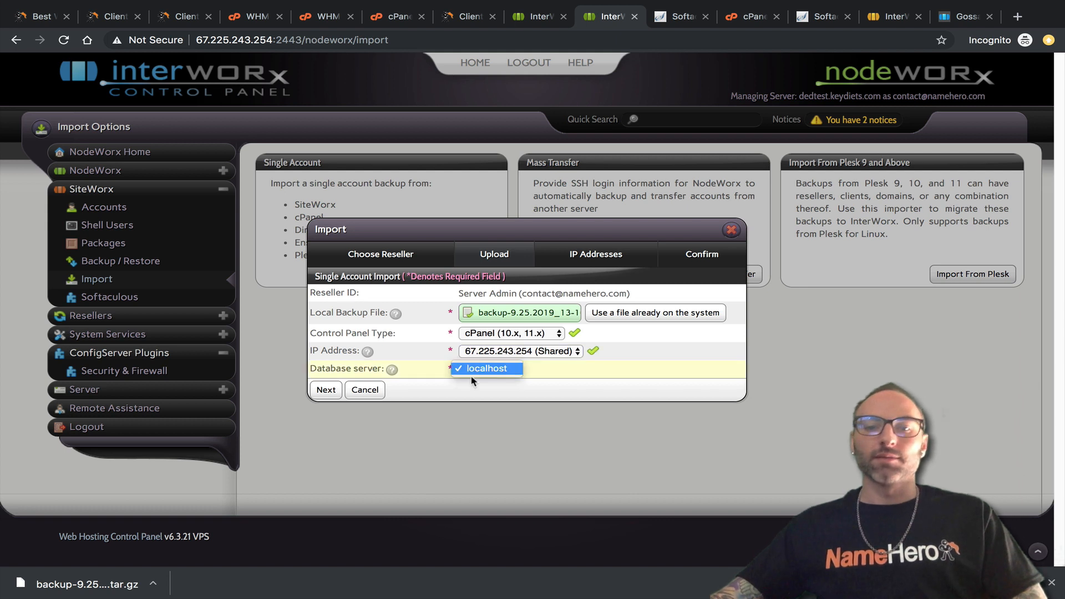
pyautogui.click(482, 369)
pyautogui.click(327, 390)
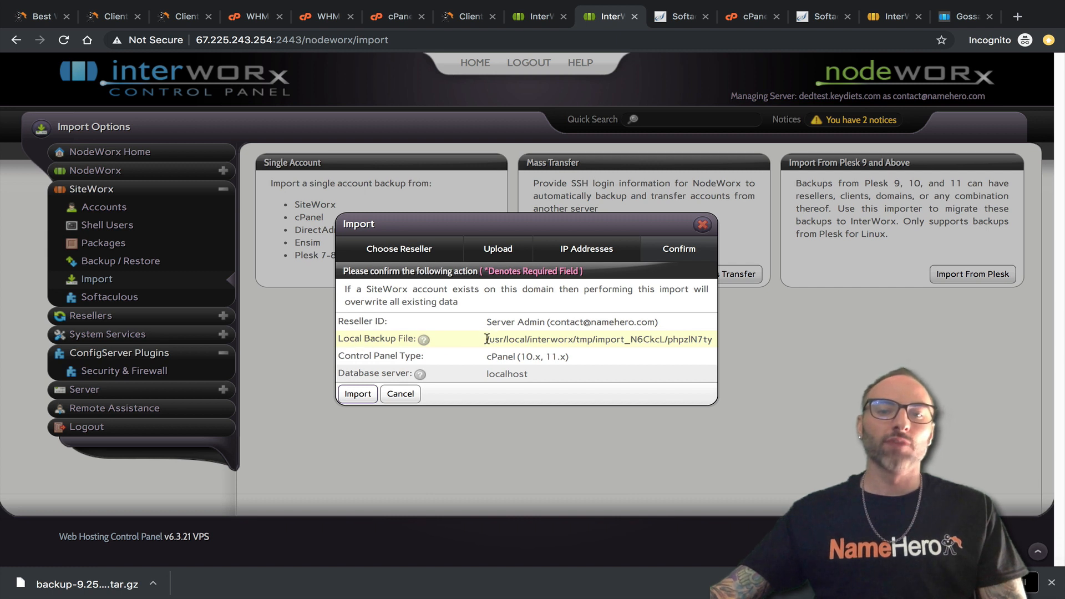
# Check the uploaded backup path and the cPanel control panel type on the Confirm tab, then import the backup.
pyautogui.moveTo(487, 339); pyautogui.dragTo(714, 340)
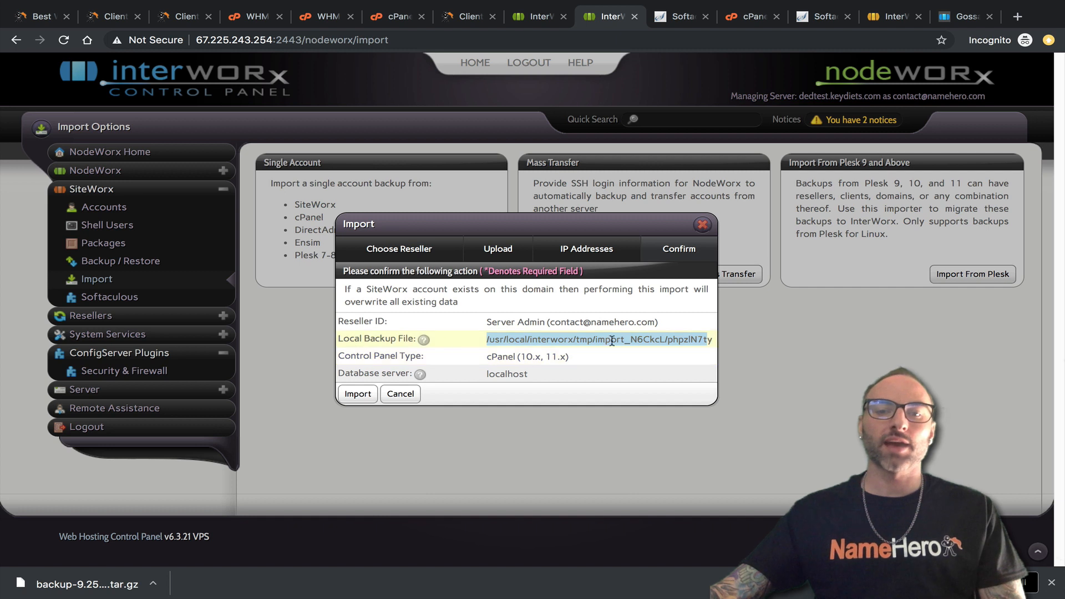
pyautogui.click(490, 340)
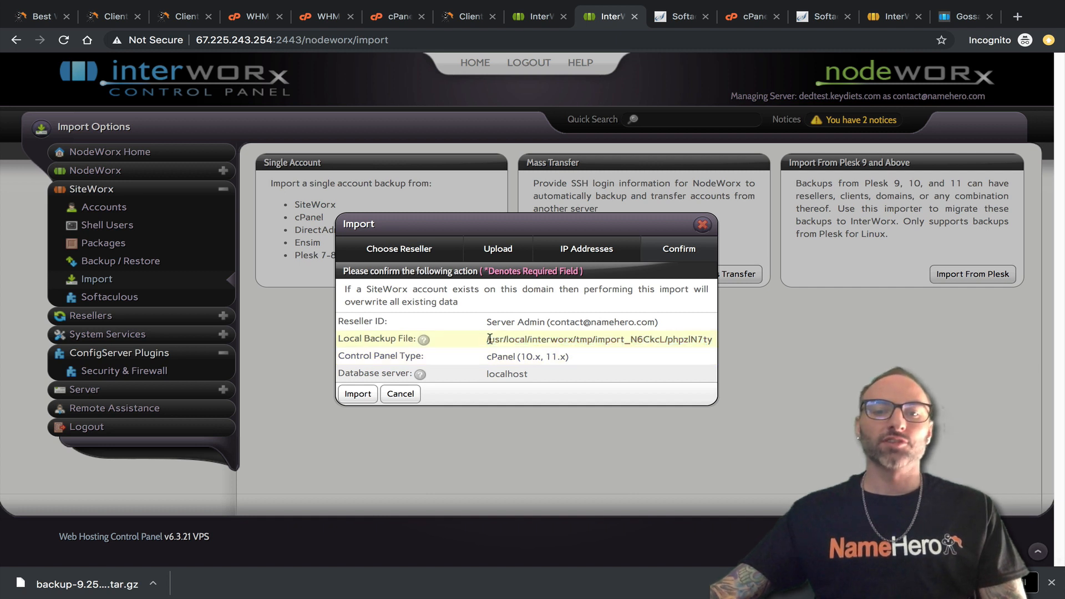
pyautogui.moveTo(491, 339); pyautogui.dragTo(581, 339)
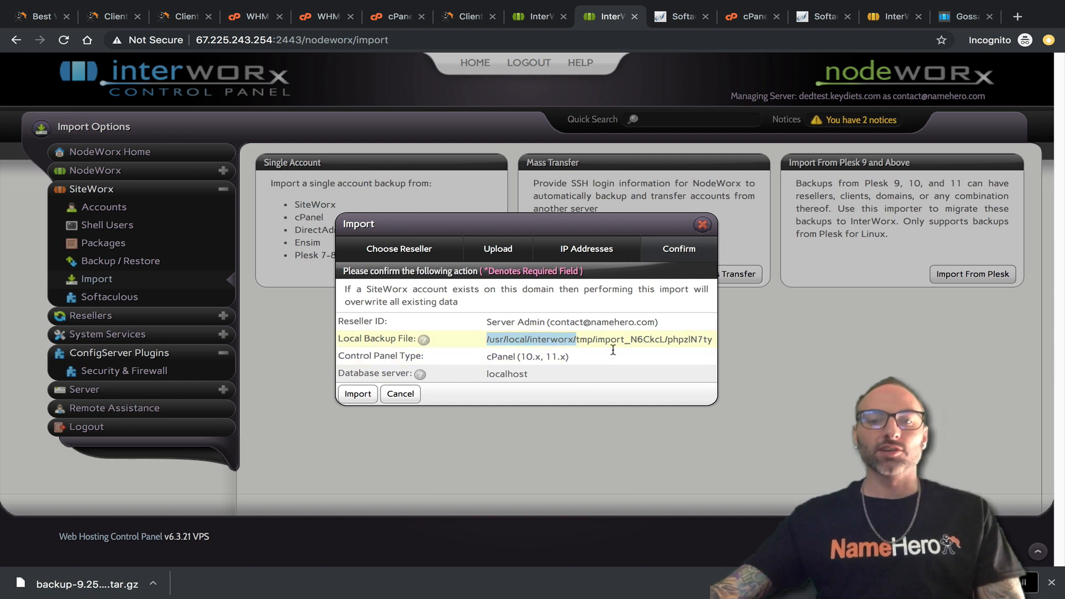
pyautogui.moveTo(699, 340); pyautogui.dragTo(389, 363)
pyautogui.click(506, 356)
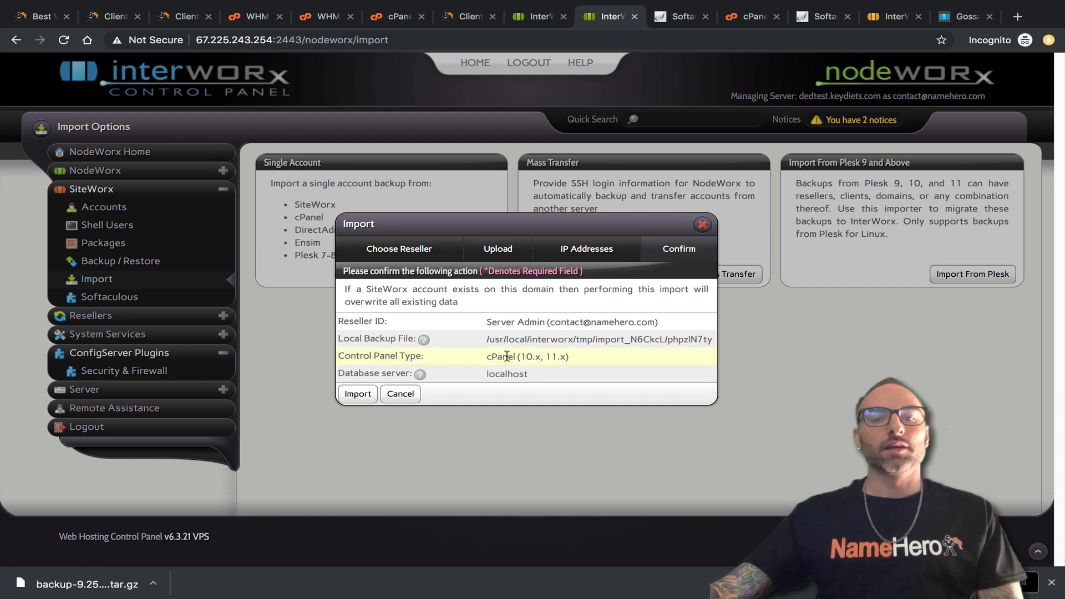
pyautogui.click(358, 393)
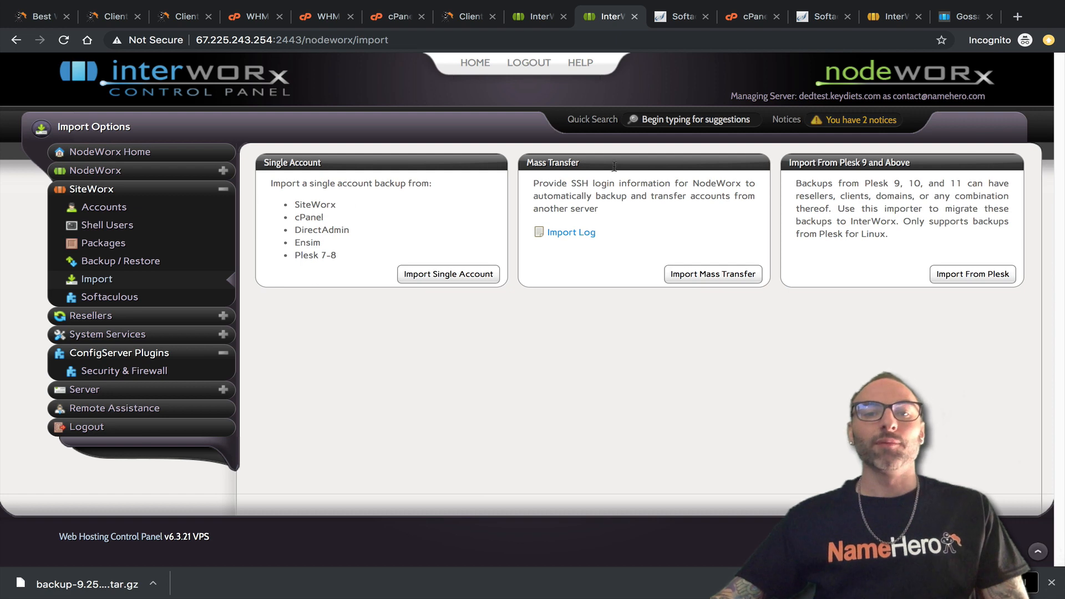
# Check democpanel12's entry in the Mass Account Transfer Logs, then open its SiteWorx panel from the accounts list.
pyautogui.click(529, 18)
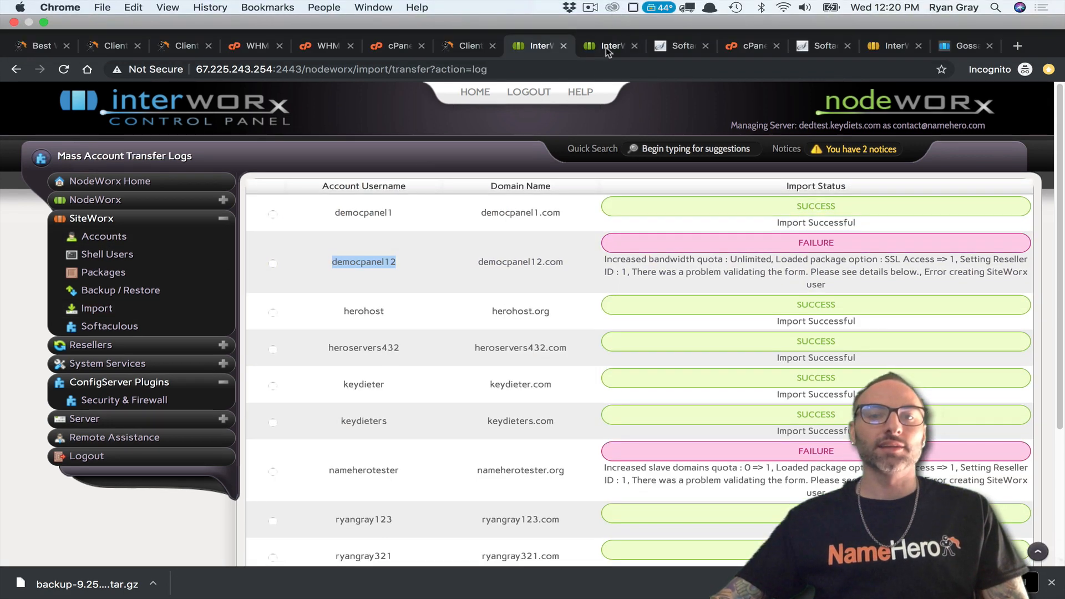
pyautogui.click(619, 15)
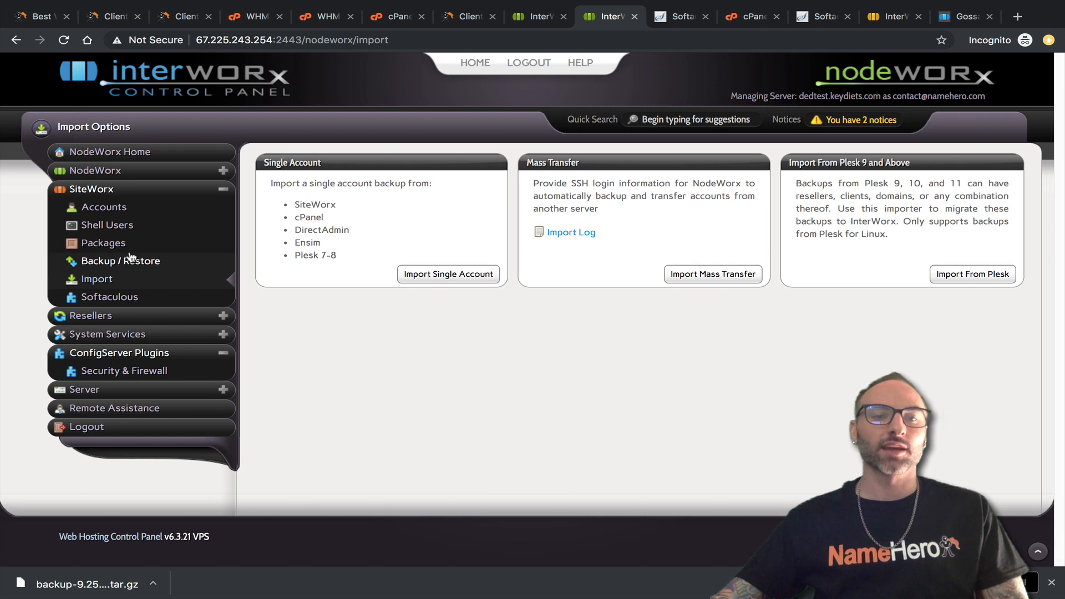
pyautogui.click(93, 208)
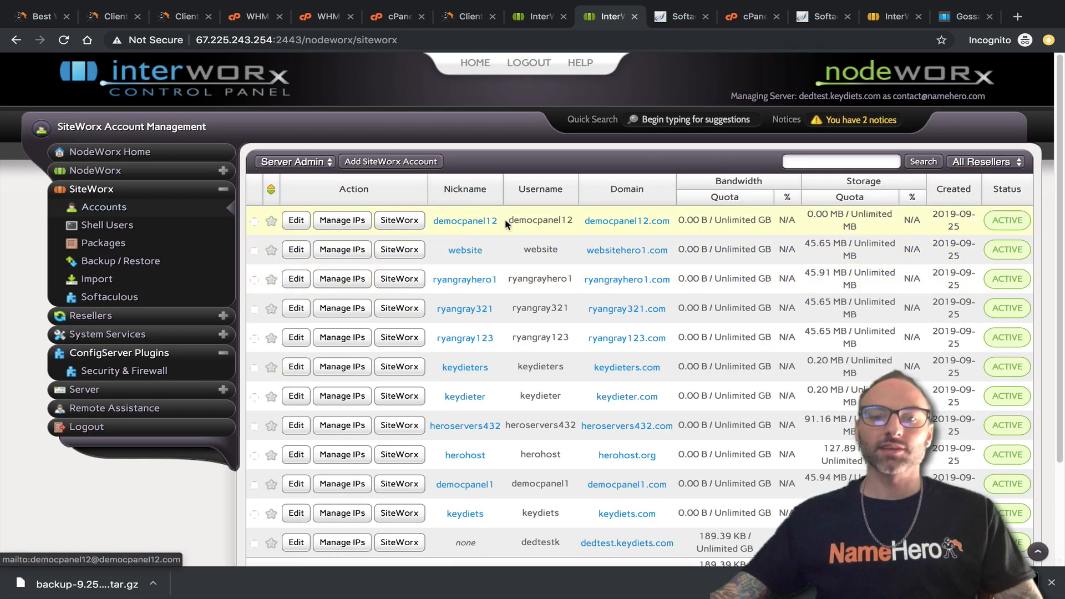
pyautogui.click(533, 16)
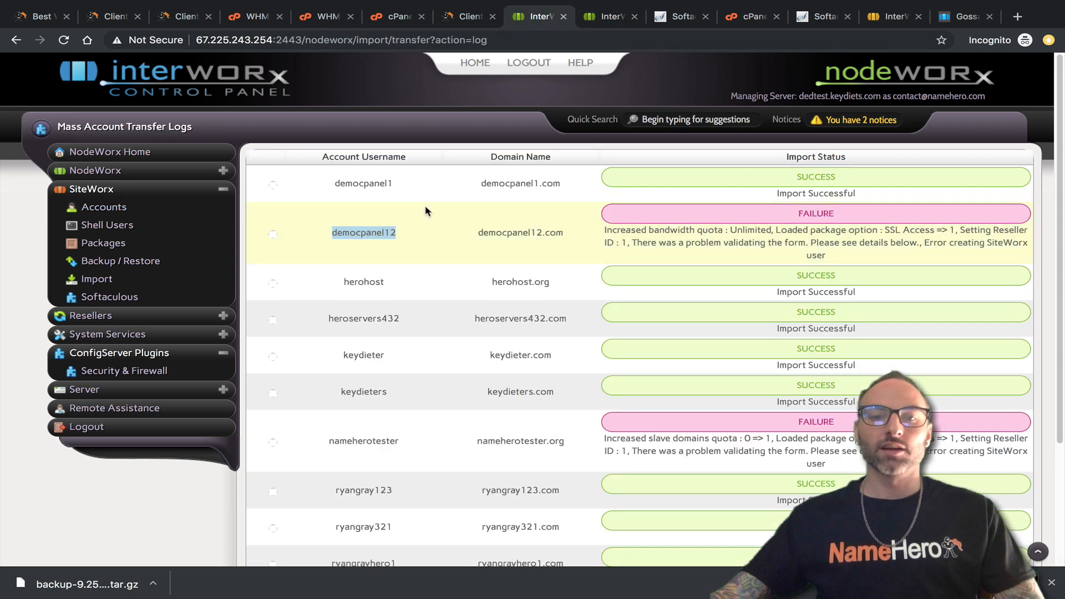
pyautogui.click(583, 17)
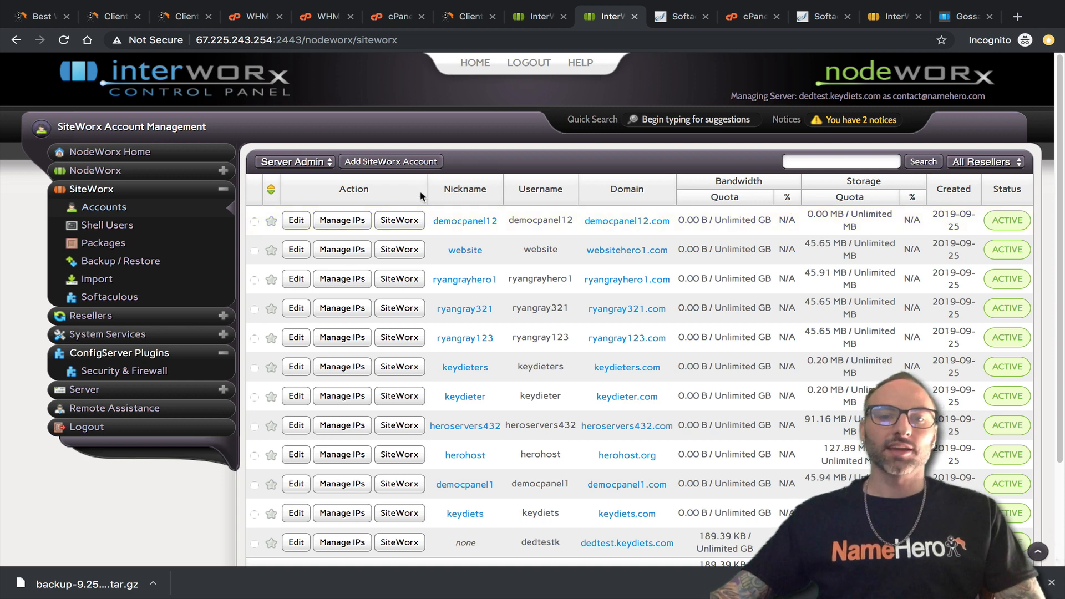
pyautogui.click(399, 220)
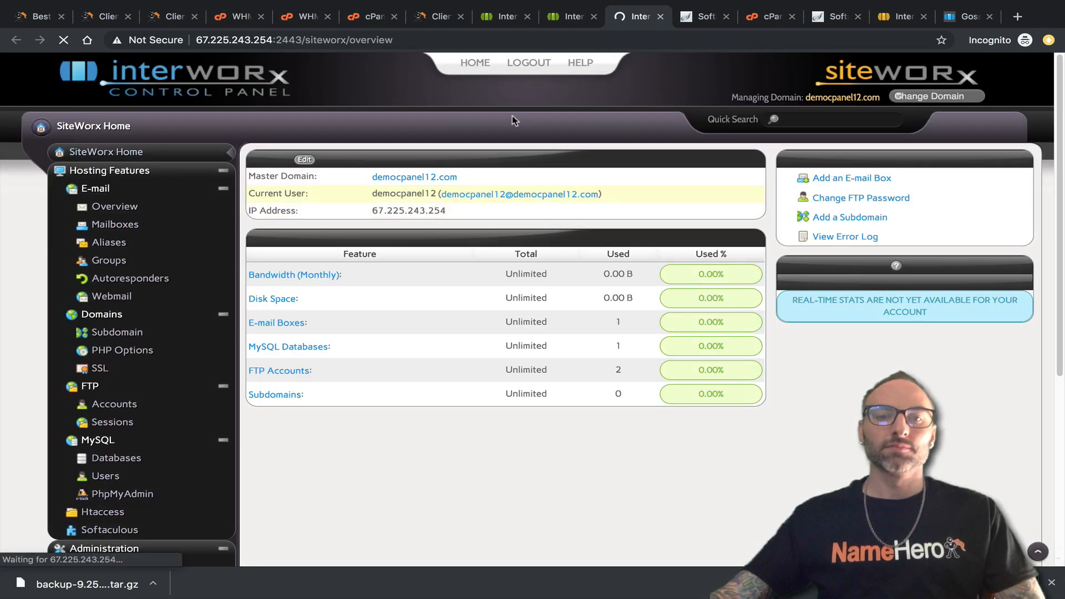
# Place cPanel home beside SiteWorx and view democpanel12.com's existing mailboxes in SiteWorx.
pyautogui.click(435, 17)
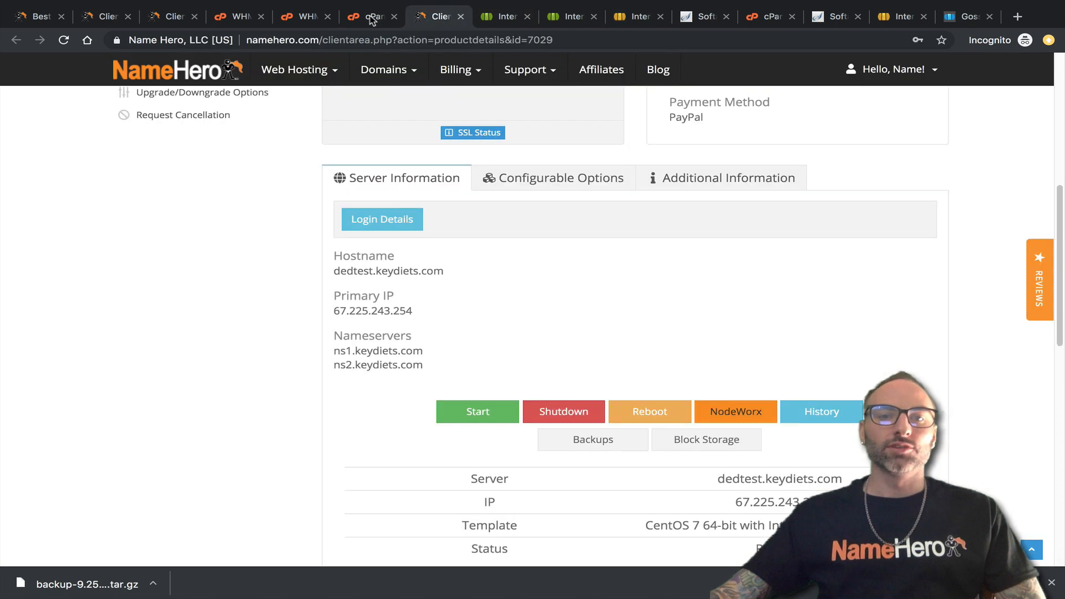
pyautogui.click(371, 18)
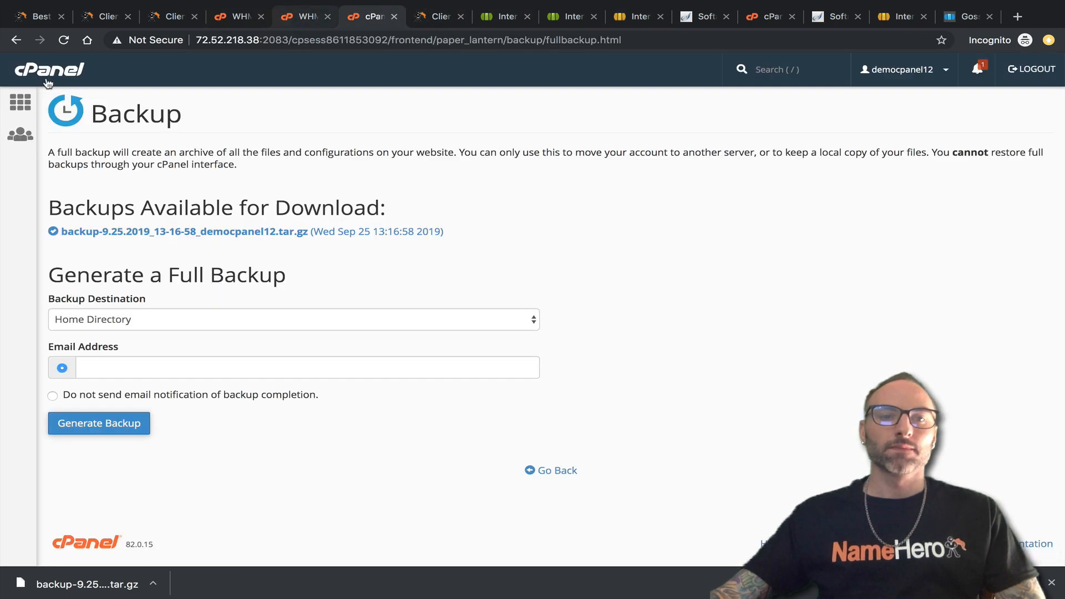
pyautogui.click(48, 78)
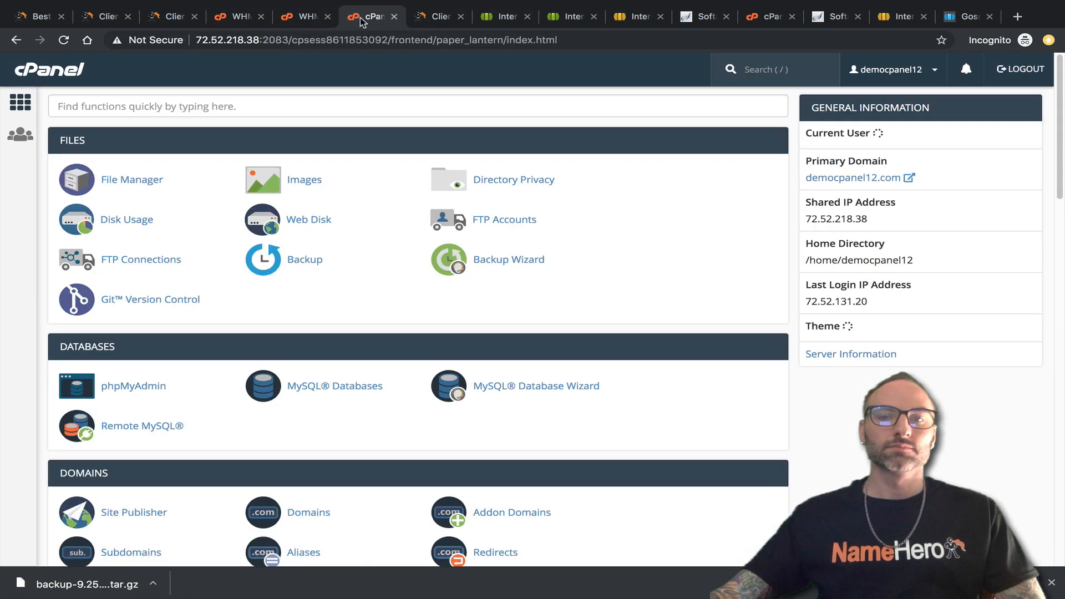
pyautogui.moveTo(361, 21); pyautogui.dragTo(583, 20)
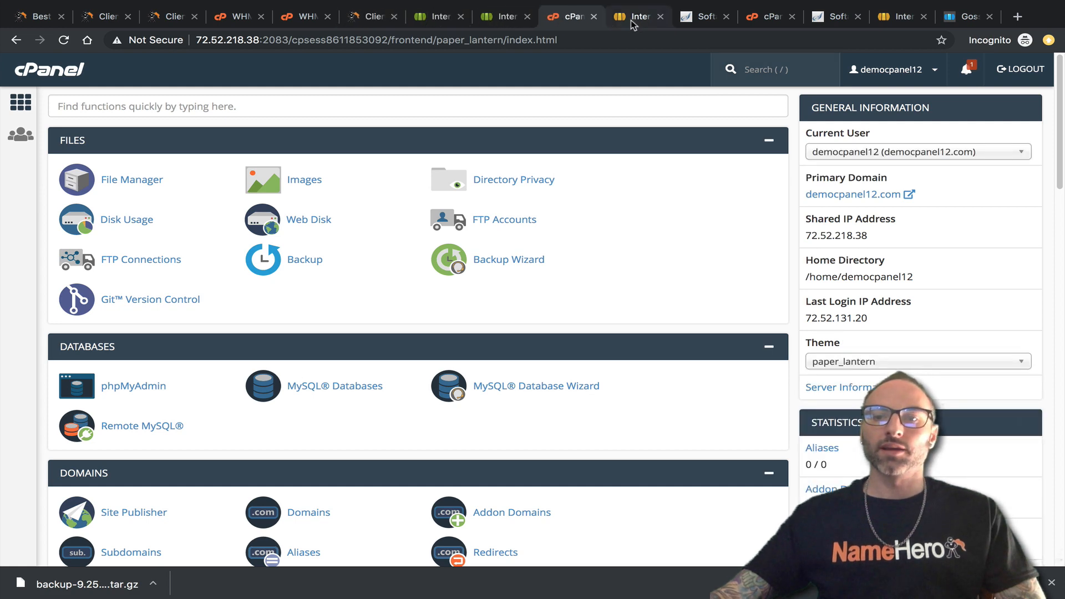
pyautogui.click(631, 20)
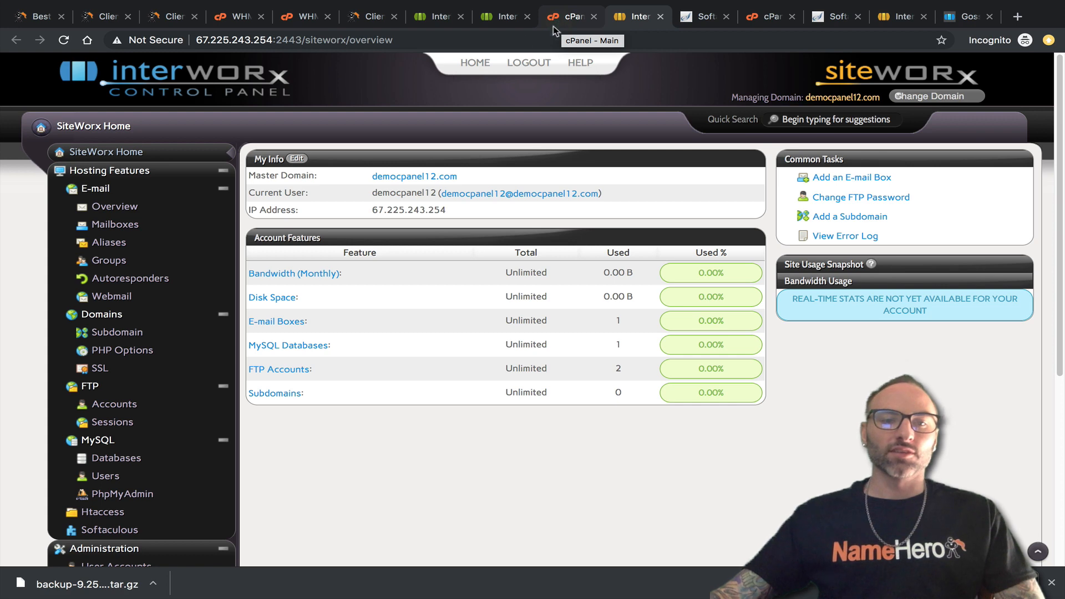
pyautogui.click(115, 208)
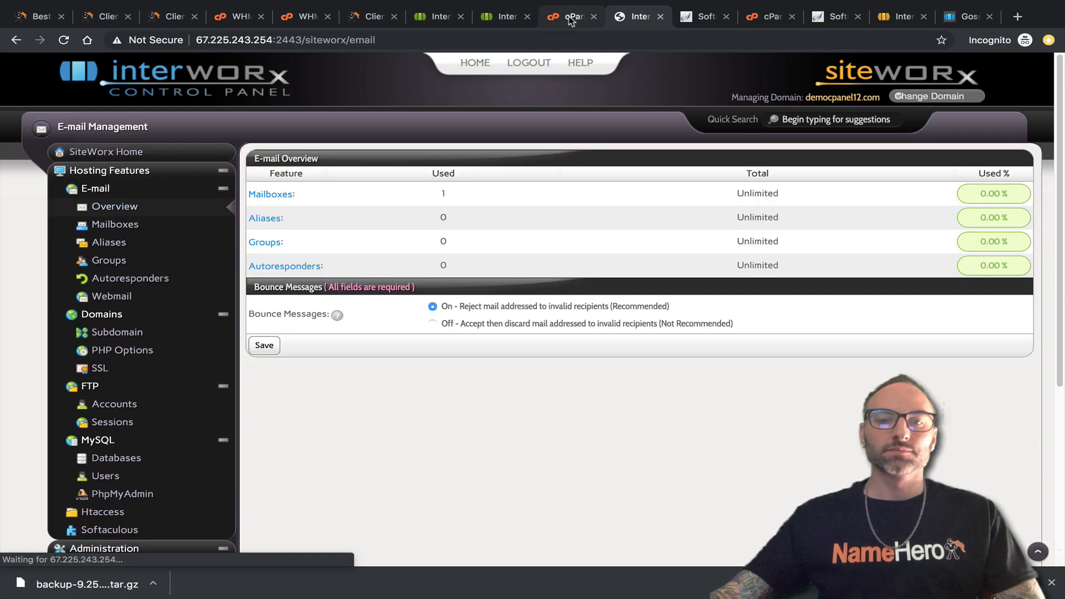
pyautogui.click(269, 195)
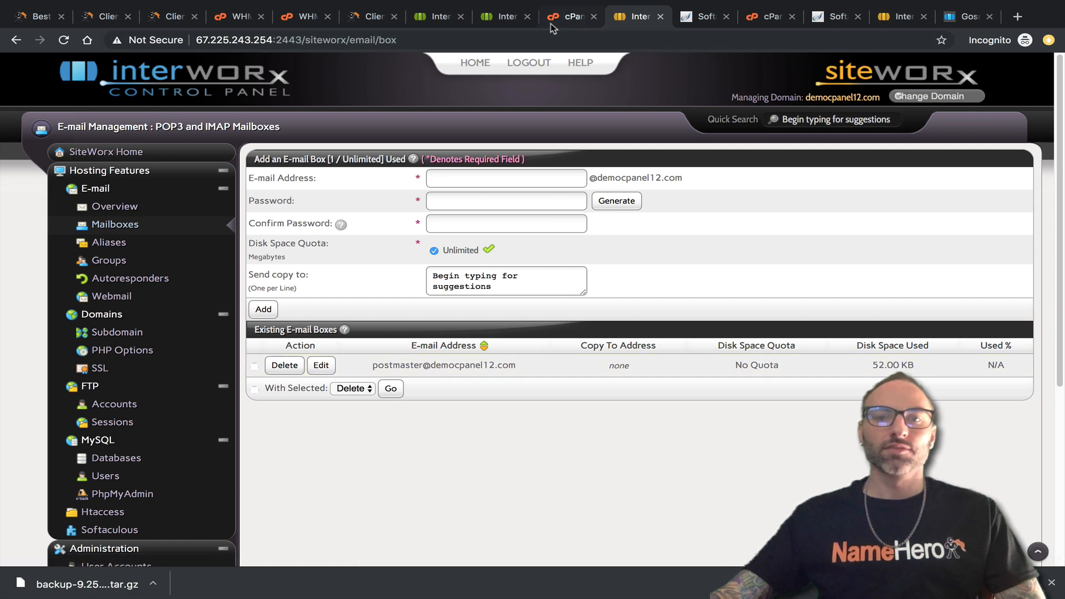
# Compare with cPanel's Email Accounts list, found by searching 'ema', which shows only the default account.
pyautogui.click(566, 17)
pyautogui.click(133, 108)
pyautogui.write('ema')
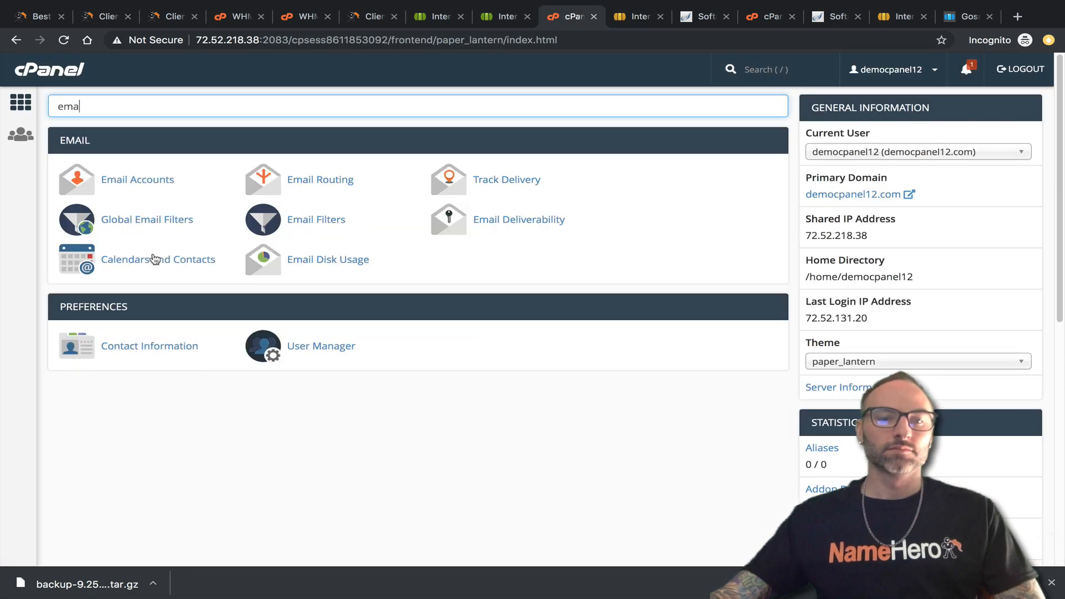
pyautogui.click(148, 183)
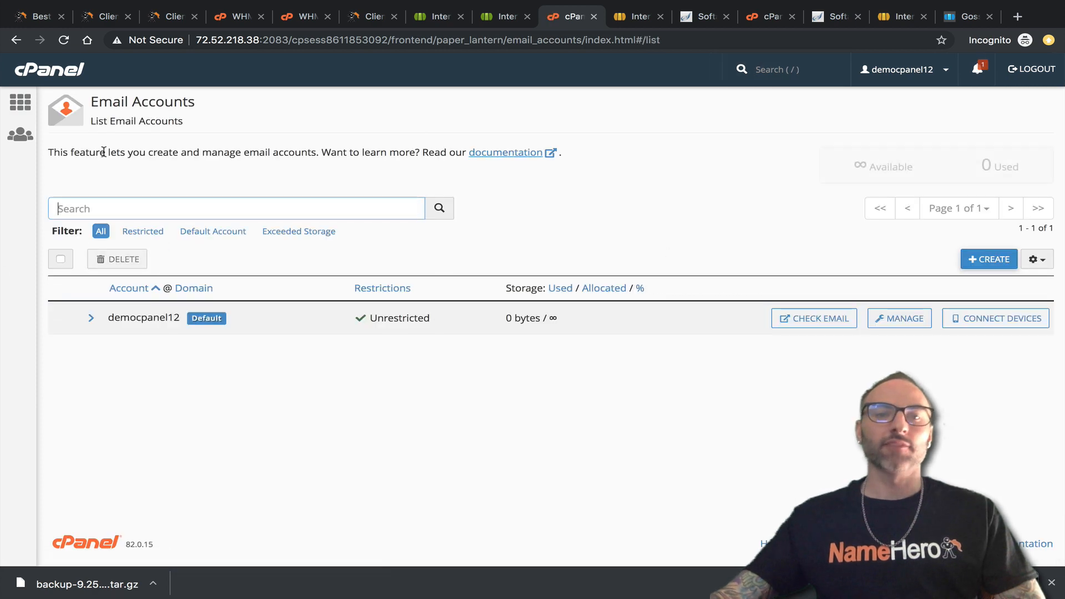
pyautogui.click(55, 73)
pyautogui.click(111, 105)
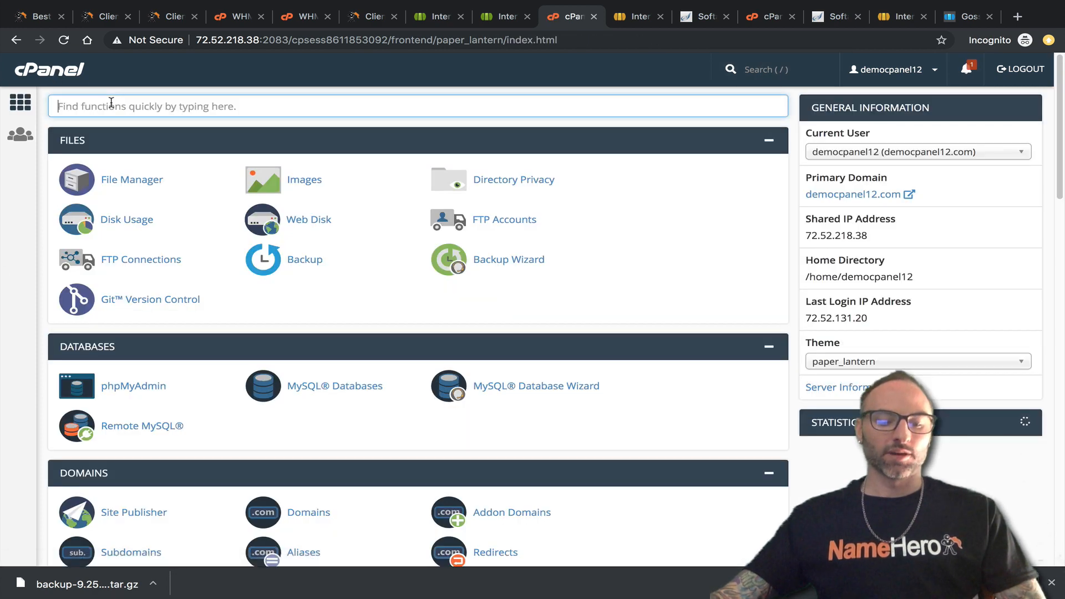
# Copy the database name democpanel12_wp542 from cPanel's MySQL Databases and open SiteWorx's MySQL databases list.
pyautogui.write('mysq')
pyautogui.click(161, 186)
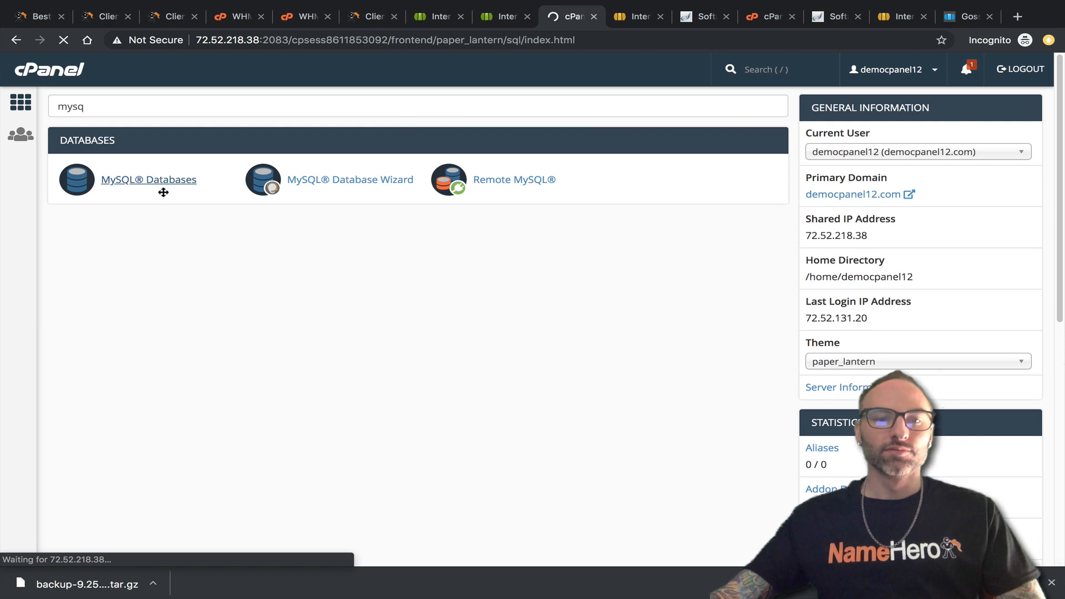
pyautogui.scroll(-8, 171, 357)
pyautogui.scroll(2, 153, 302)
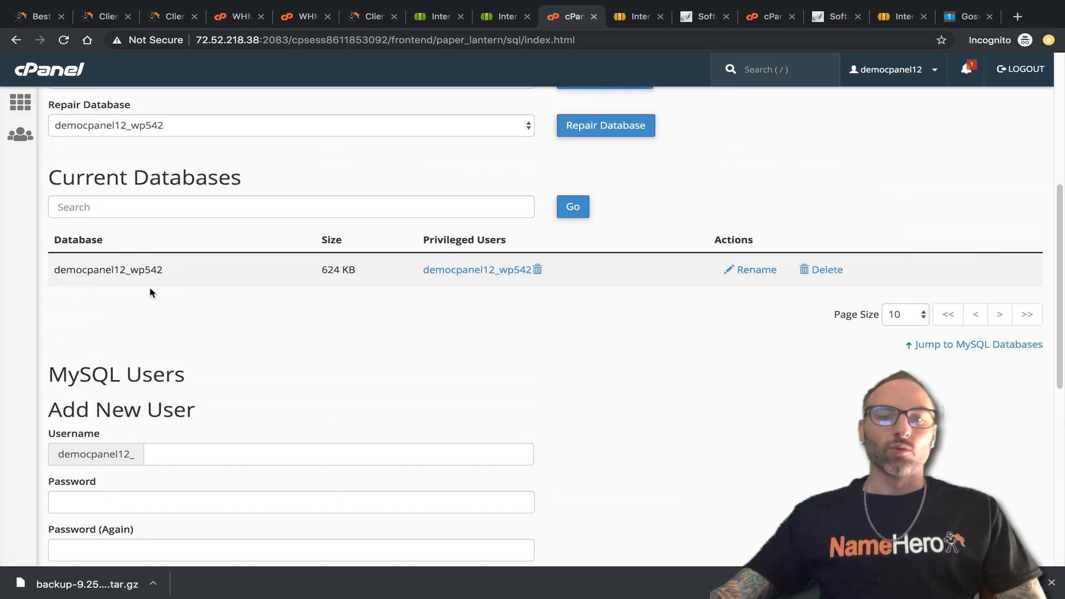
pyautogui.moveTo(164, 270); pyautogui.dragTo(62, 272)
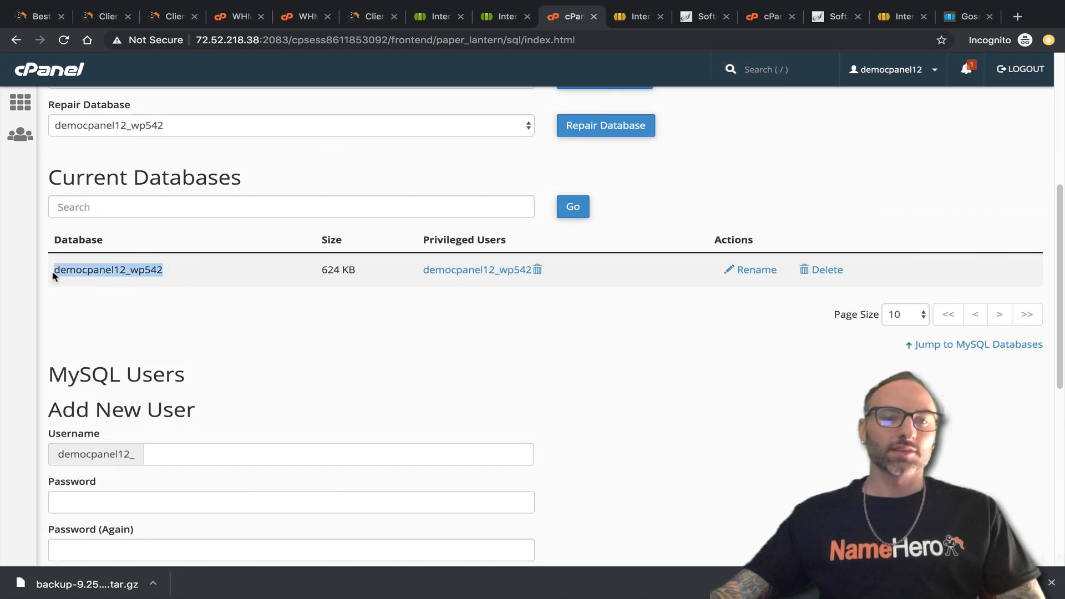
pyautogui.click(640, 17)
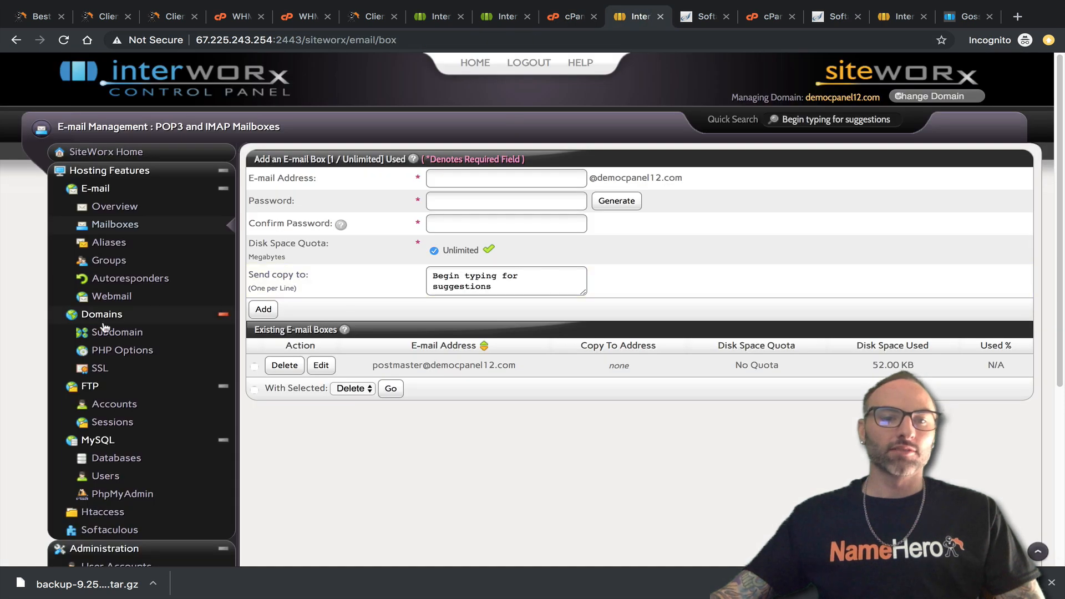
pyautogui.click(116, 458)
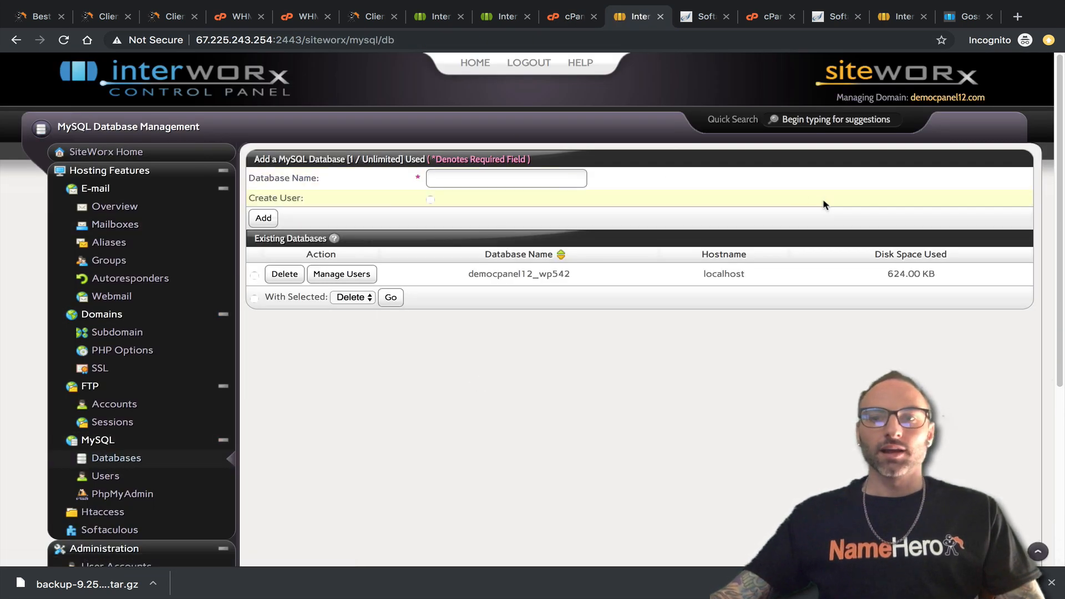
pyautogui.hotkey('ctrl', 'f')
pyautogui.write('127.0.0.1')
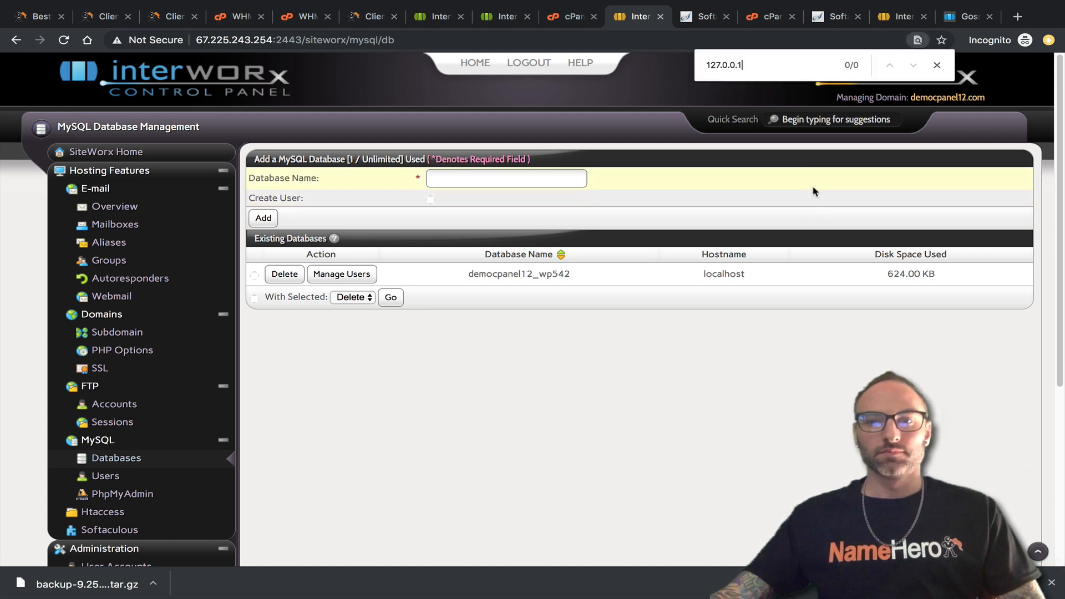
# Find democpanel12_wp542 on the SiteWorx databases page and open Manage Users for it.
pyautogui.click(558, 16)
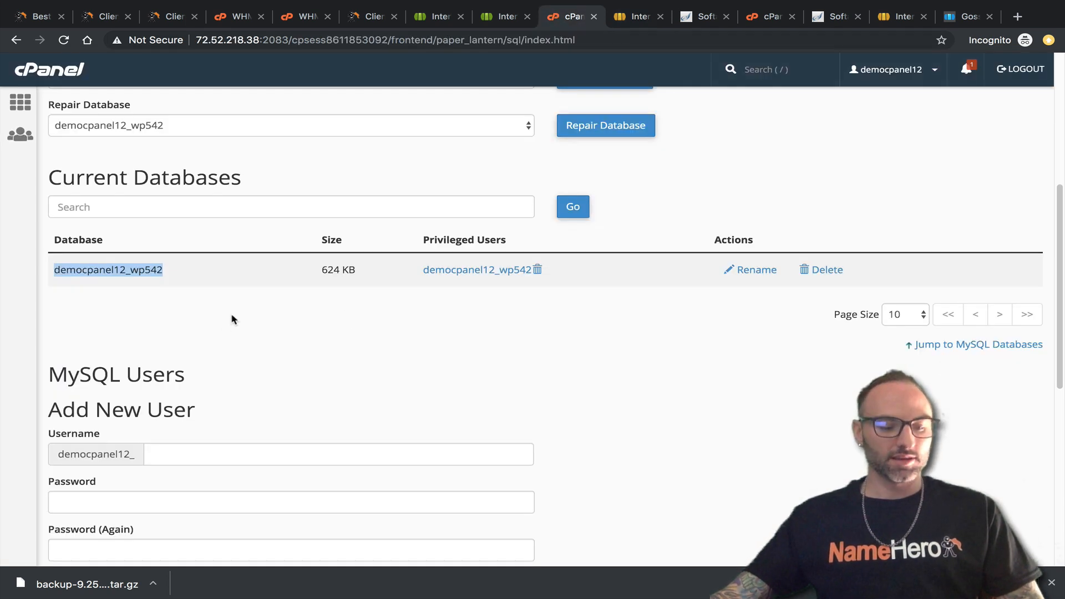
pyautogui.click(622, 18)
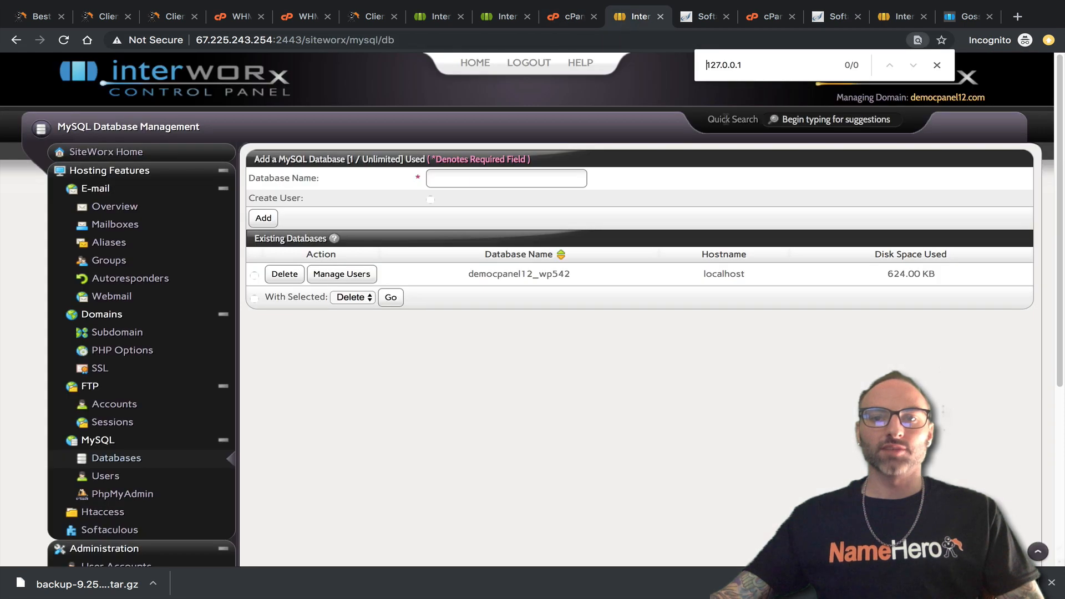
pyautogui.tripleClick(747, 66)
pyautogui.write('democpanel12_wp542')
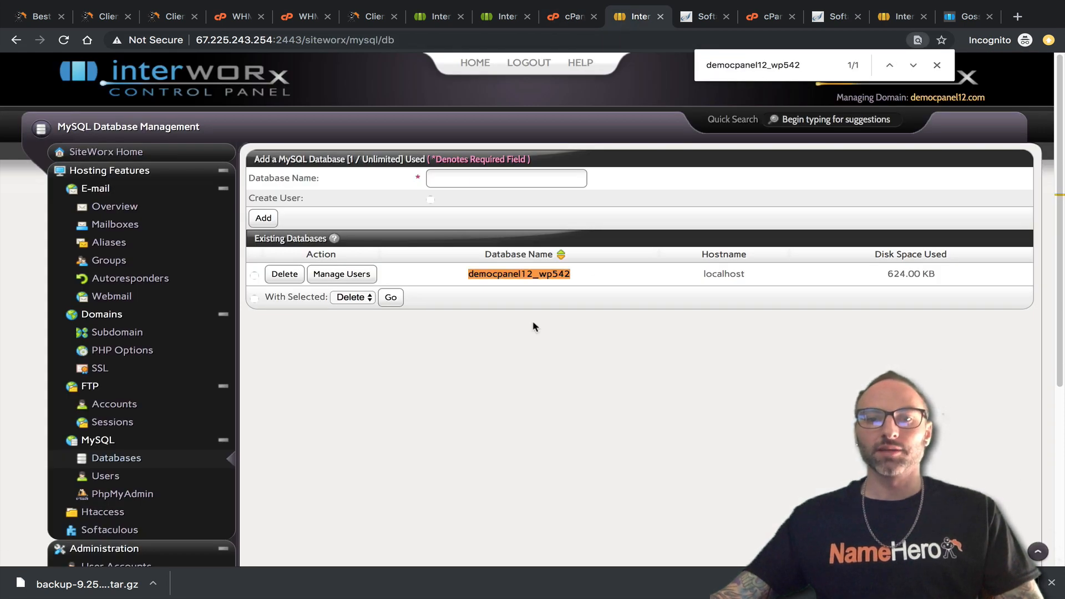
pyautogui.moveTo(470, 273)
pyautogui.mouseDown()
pyautogui.moveTo(593, 277)
pyautogui.moveTo(469, 275)
pyautogui.mouseUp()
pyautogui.moveTo(469, 274)
pyautogui.mouseDown()
pyautogui.moveTo(574, 280)
pyautogui.moveTo(380, 276)
pyautogui.moveTo(475, 280)
pyautogui.mouseUp()
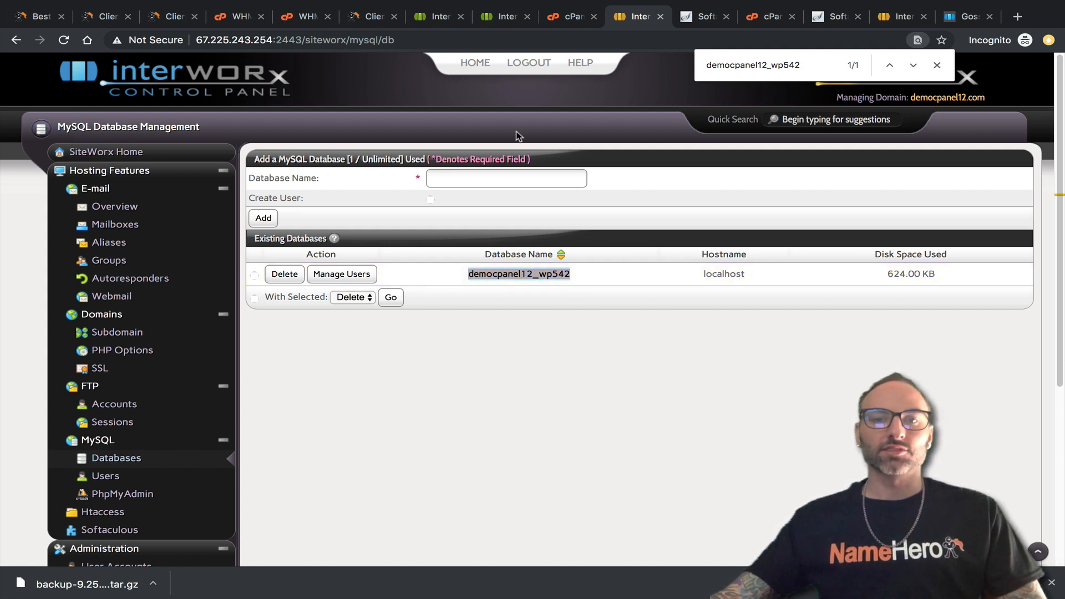
pyautogui.click(352, 277)
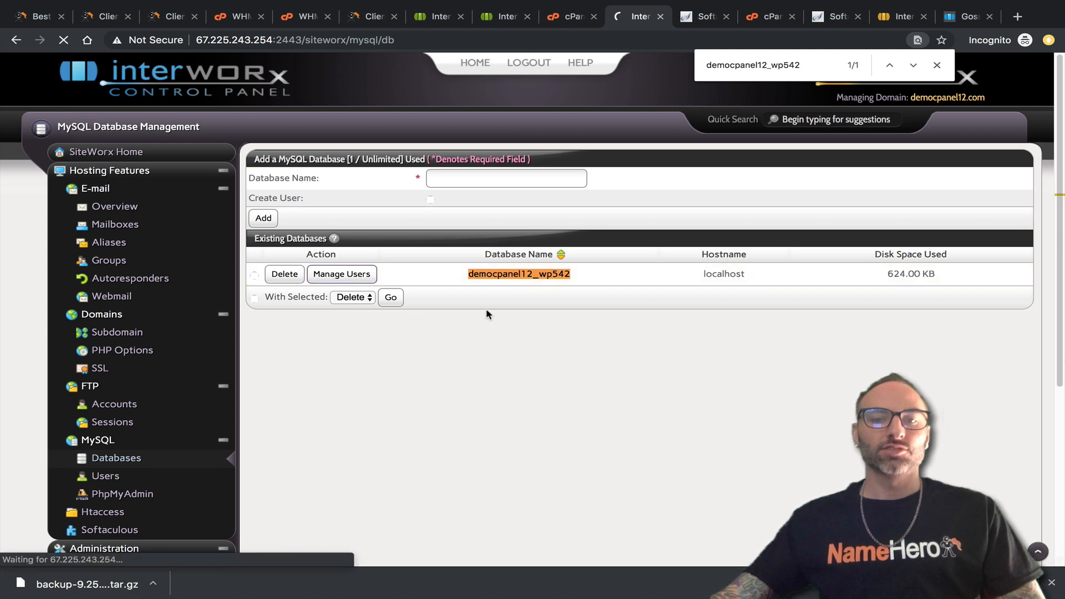
# Confirm democpanel12_wp542 holds all privileges from localhost, matching cPanel's Current Databases list.
pyautogui.scroll(-2, 411, 410)
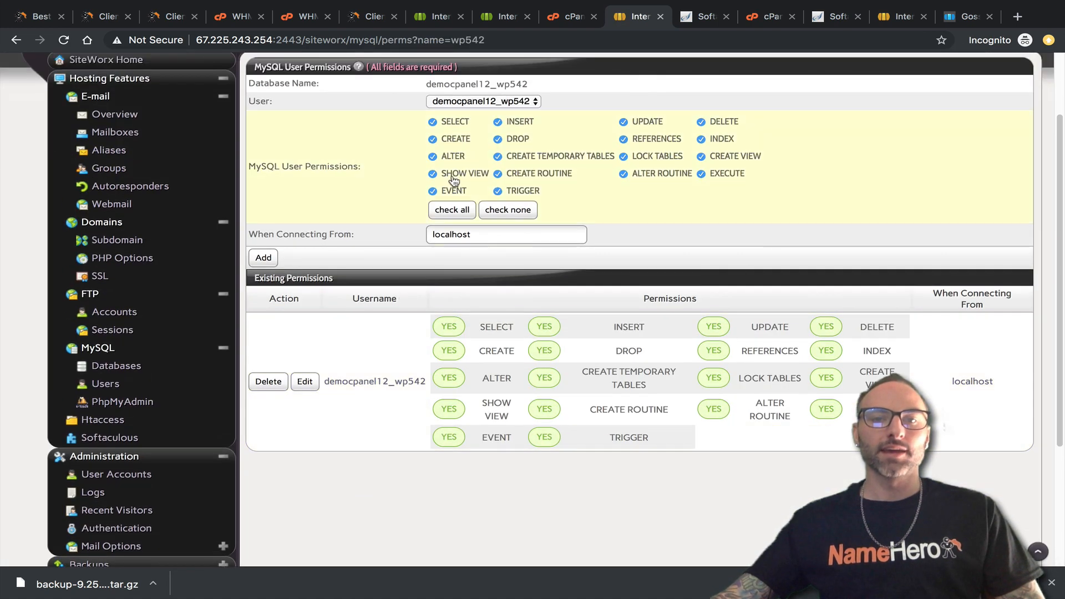
pyautogui.click(491, 107)
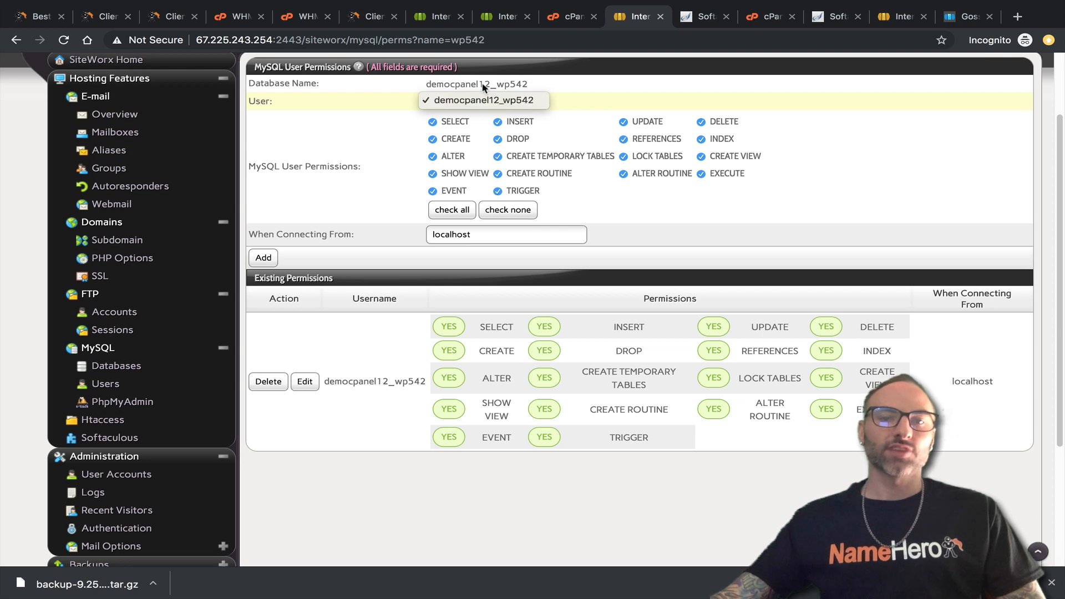
pyautogui.click(561, 16)
pyautogui.scroll(-2, 366, 278)
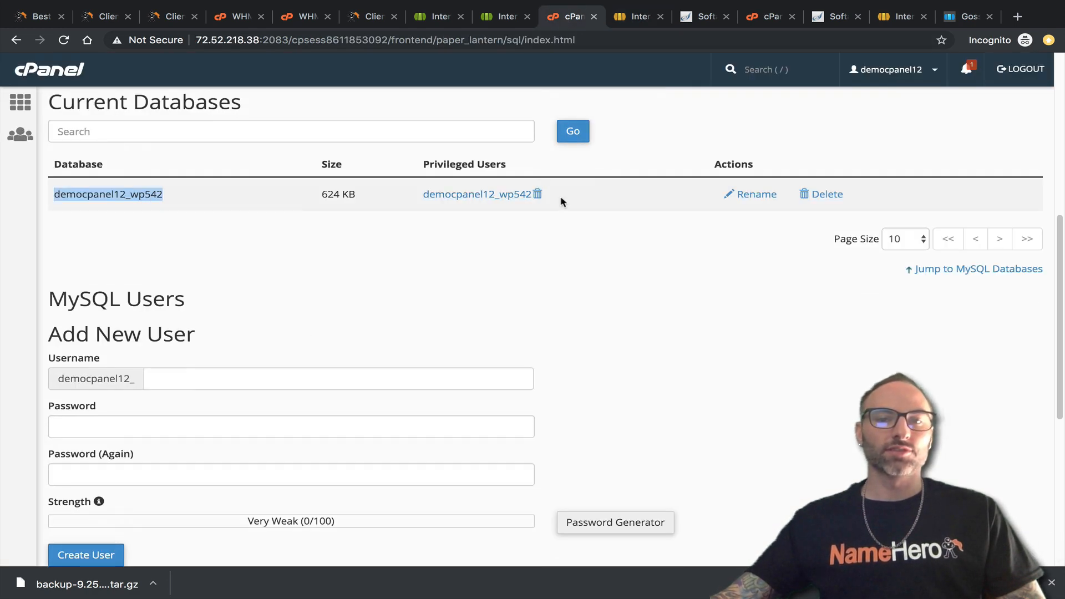
pyautogui.click(641, 17)
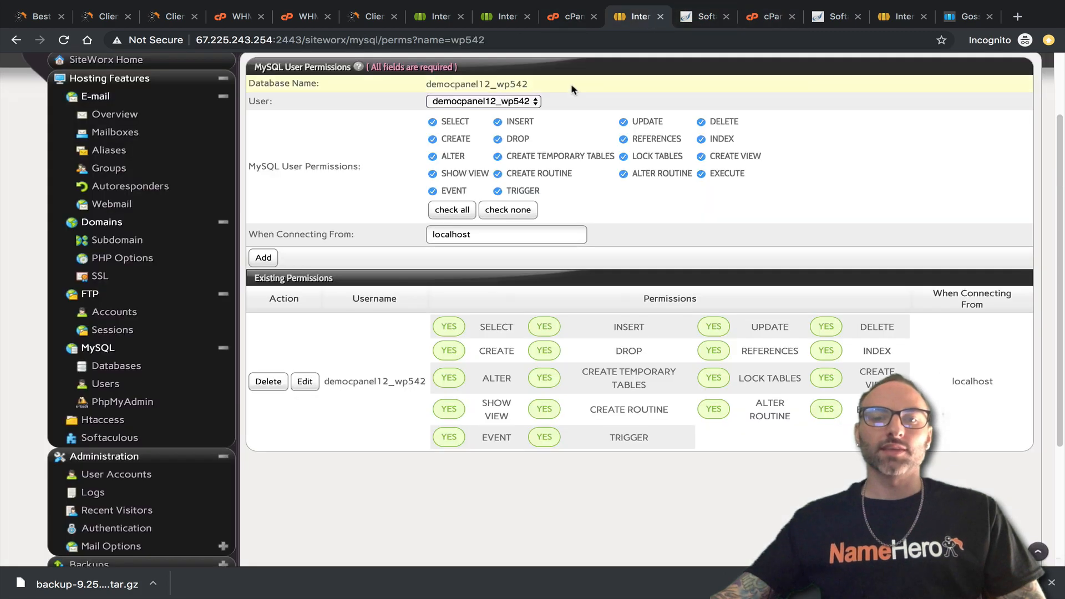
pyautogui.scroll(2, 591, 372)
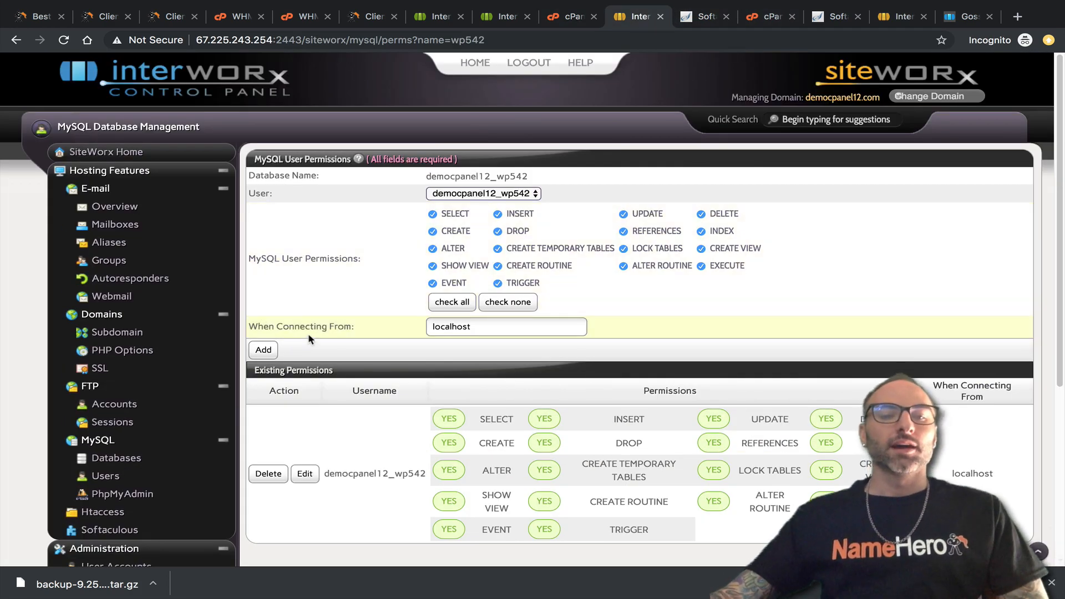
pyautogui.scroll(-4, 231, 406)
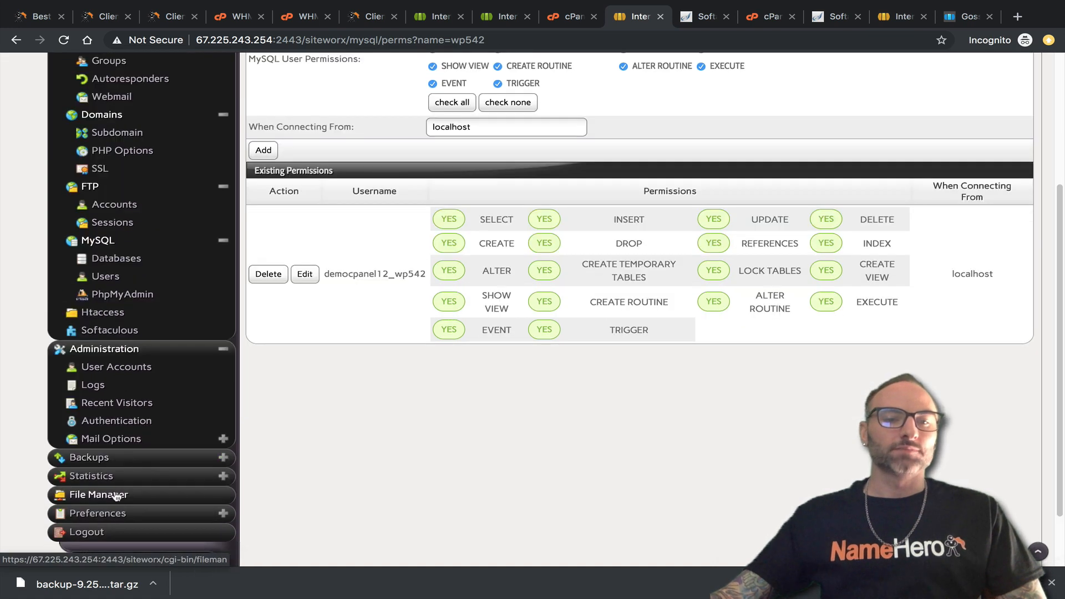
# Open the File Manager in both SiteWorx and cPanel for side-by-side comparison.
pyautogui.click(114, 496)
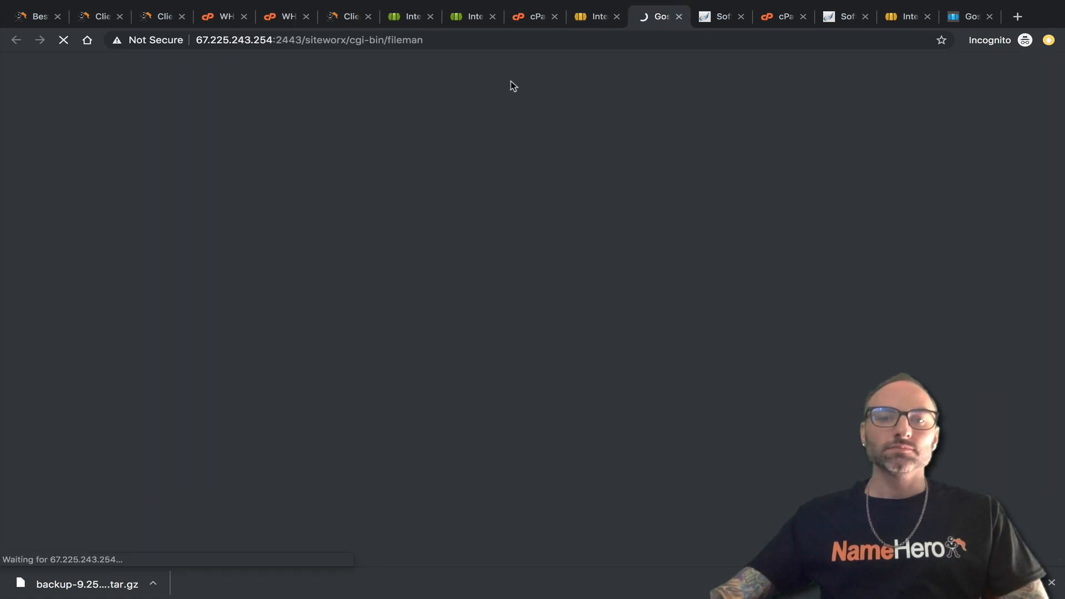
pyautogui.click(527, 20)
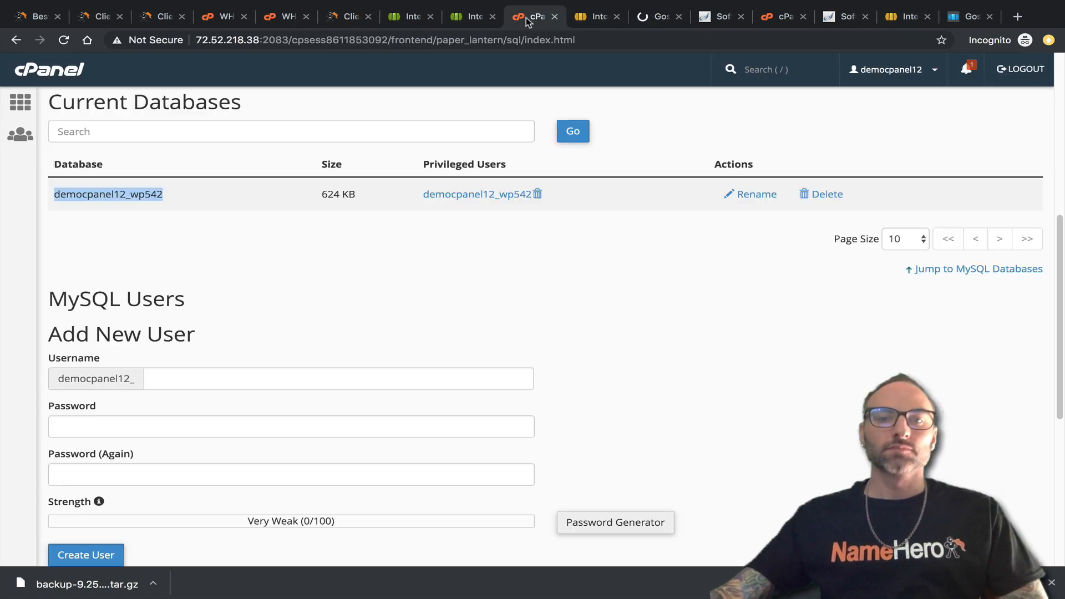
pyautogui.click(60, 66)
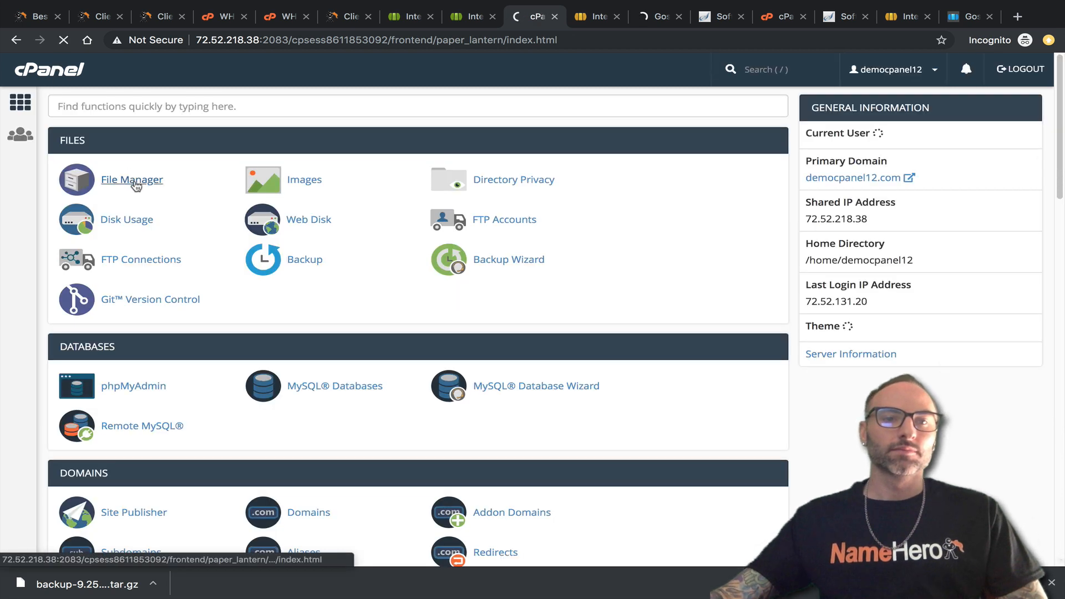
pyautogui.click(134, 177)
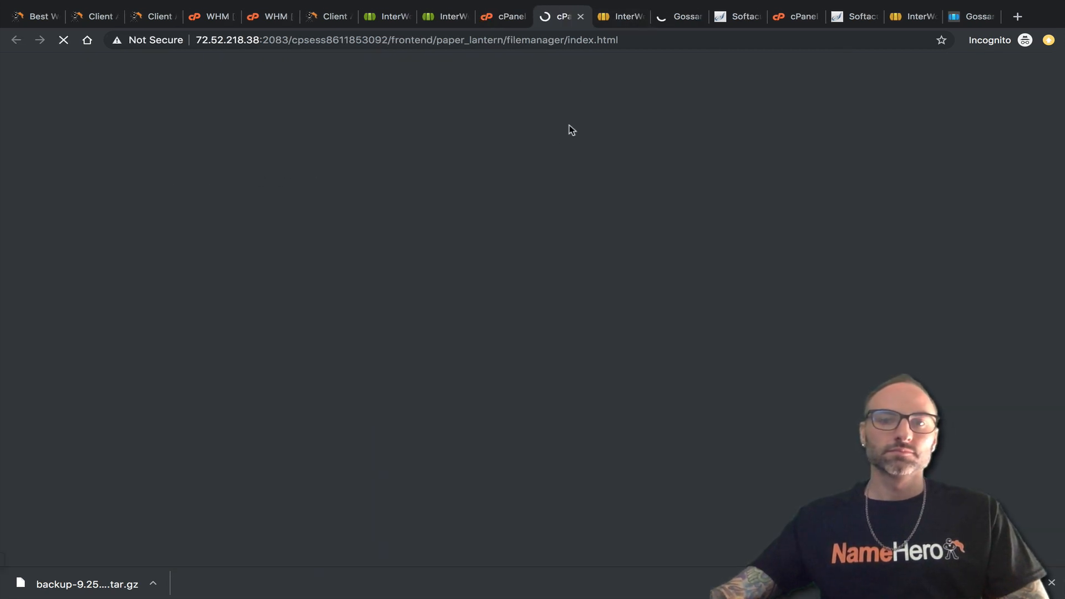
pyautogui.click(660, 18)
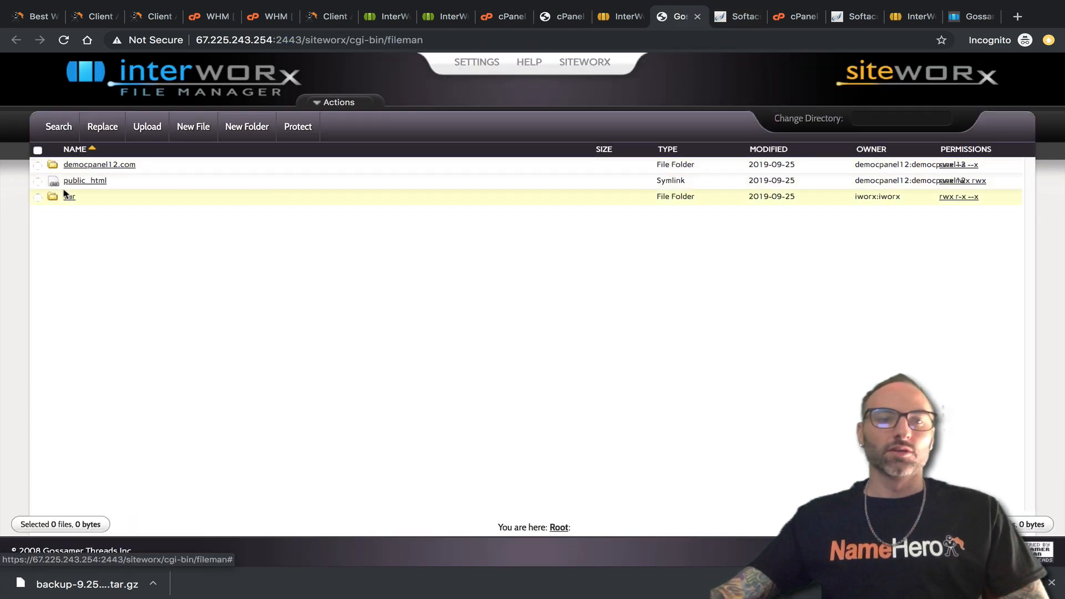
# Edit democpanel12.com's wp-config.php in SiteWorx so DB_HOST is '127.0.0.1' and save it.
pyautogui.click(91, 182)
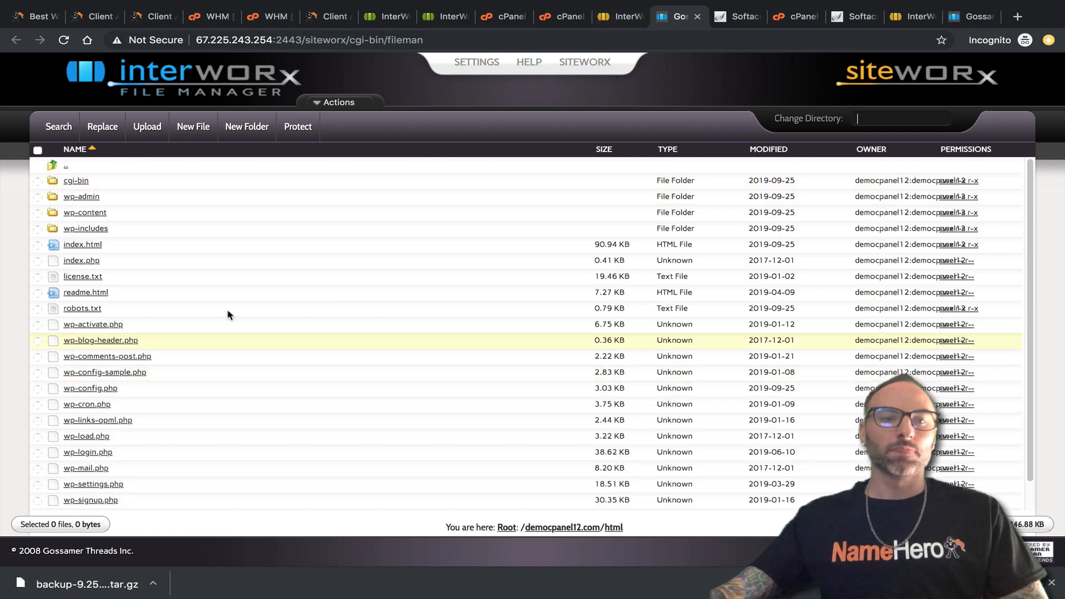
pyautogui.click(562, 19)
pyautogui.doubleClick(263, 257)
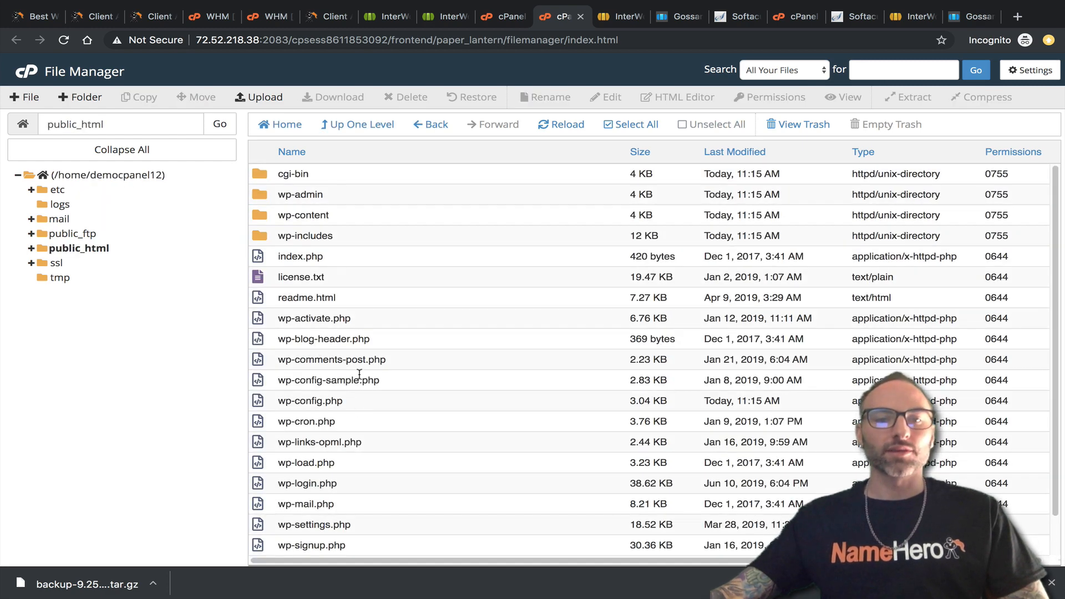
pyautogui.click(619, 17)
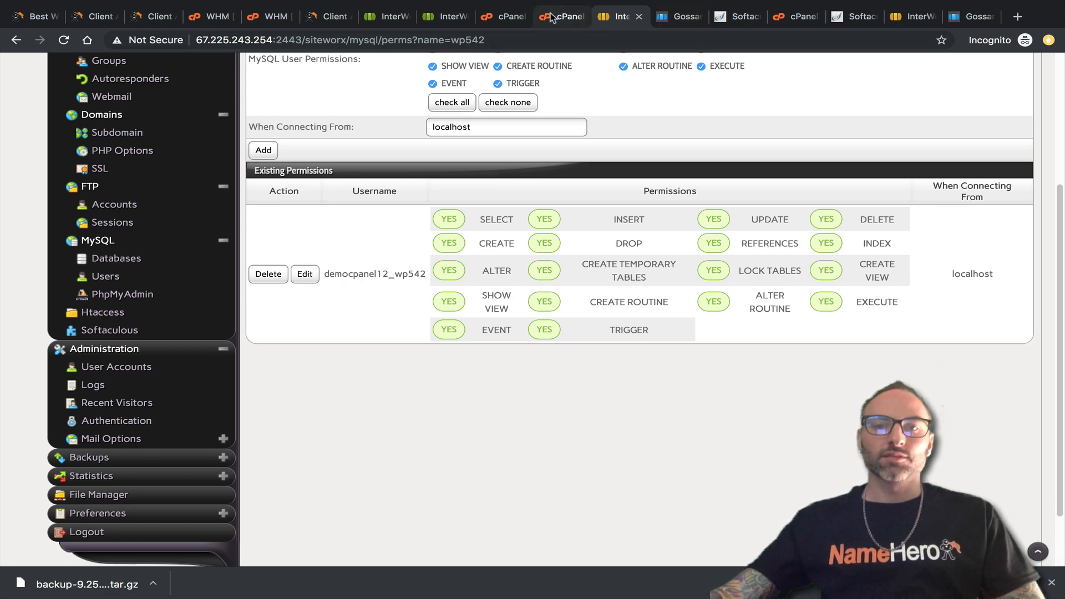
pyautogui.click(670, 21)
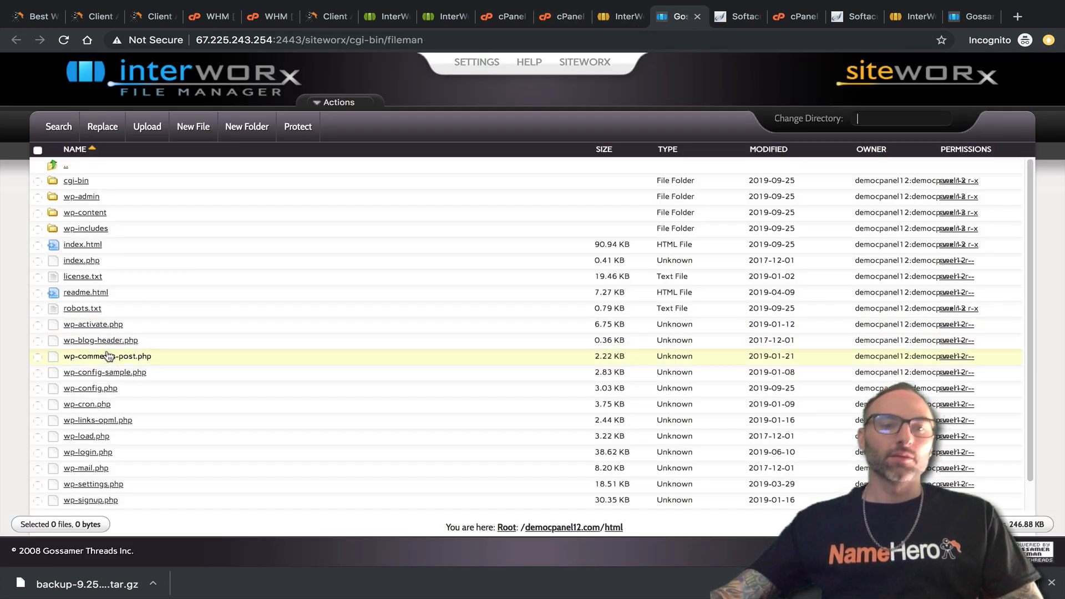
pyautogui.click(103, 391)
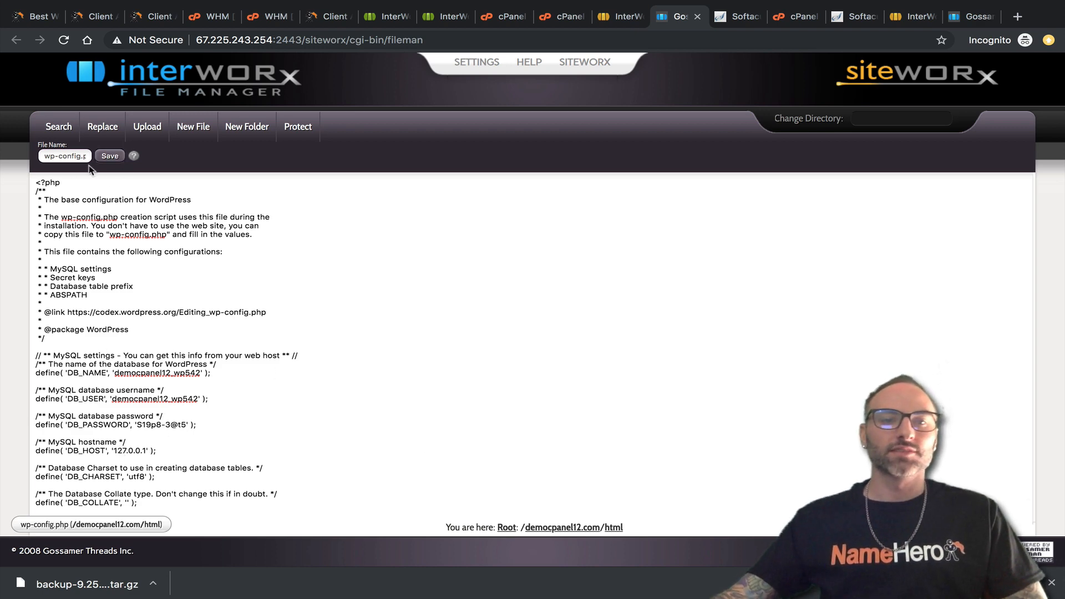
pyautogui.click(109, 156)
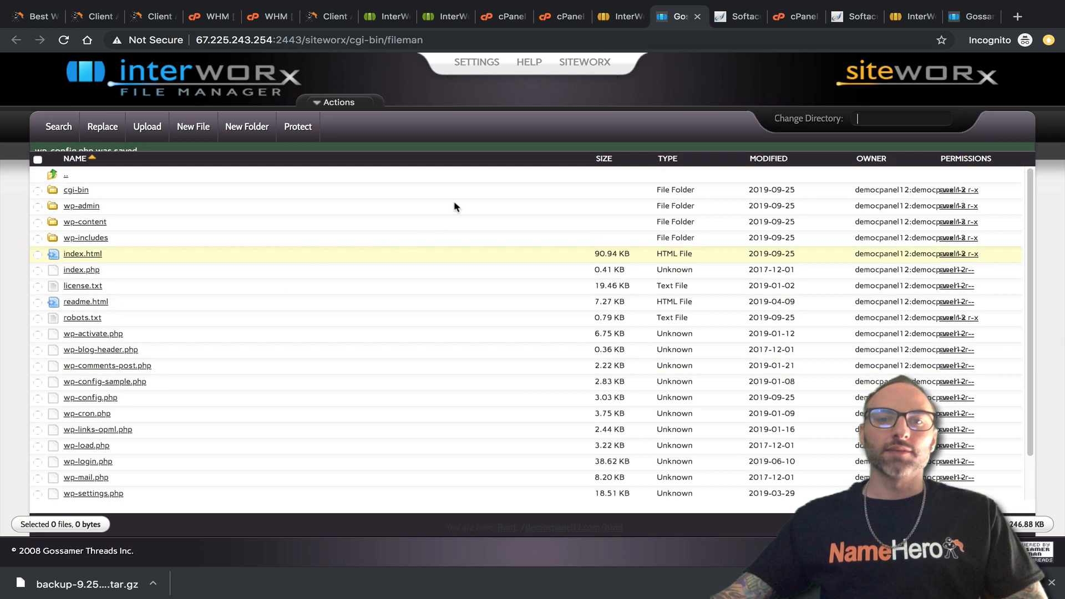
pyautogui.click(565, 18)
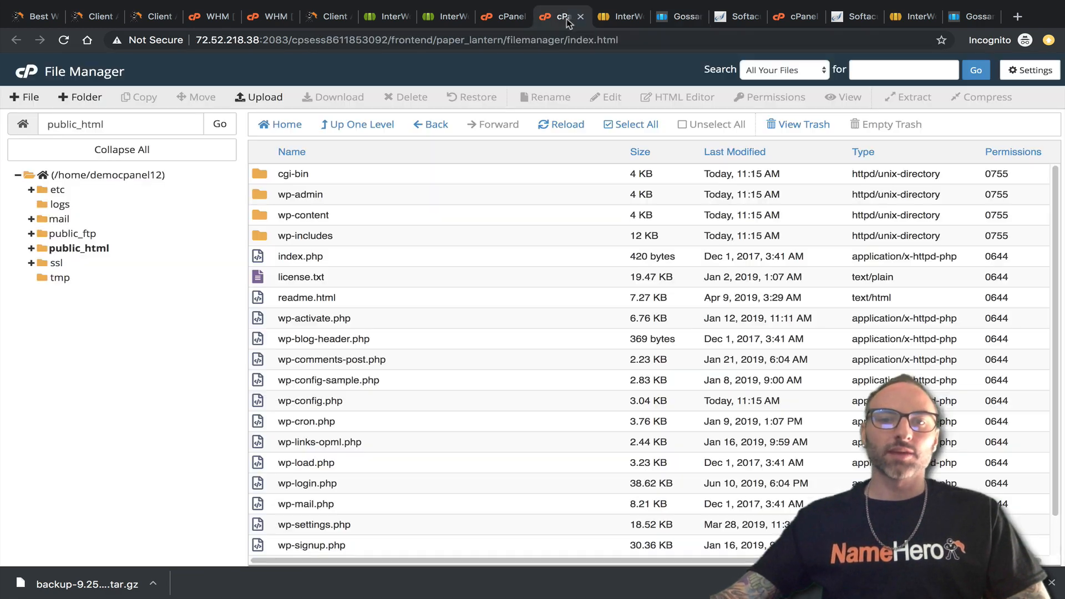
pyautogui.click(504, 17)
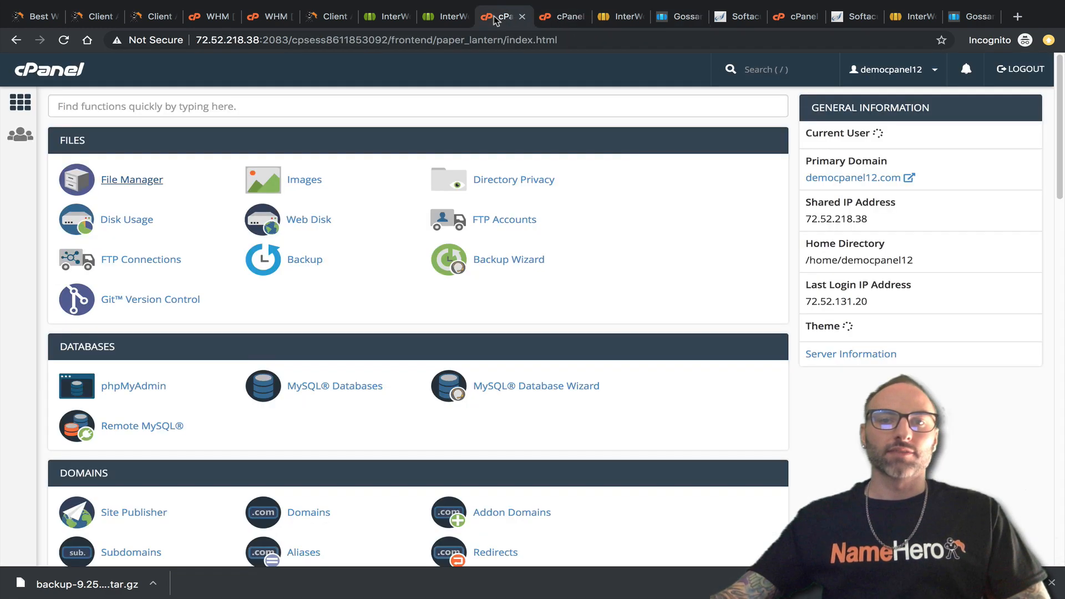
pyautogui.scroll(-20, 191, 258)
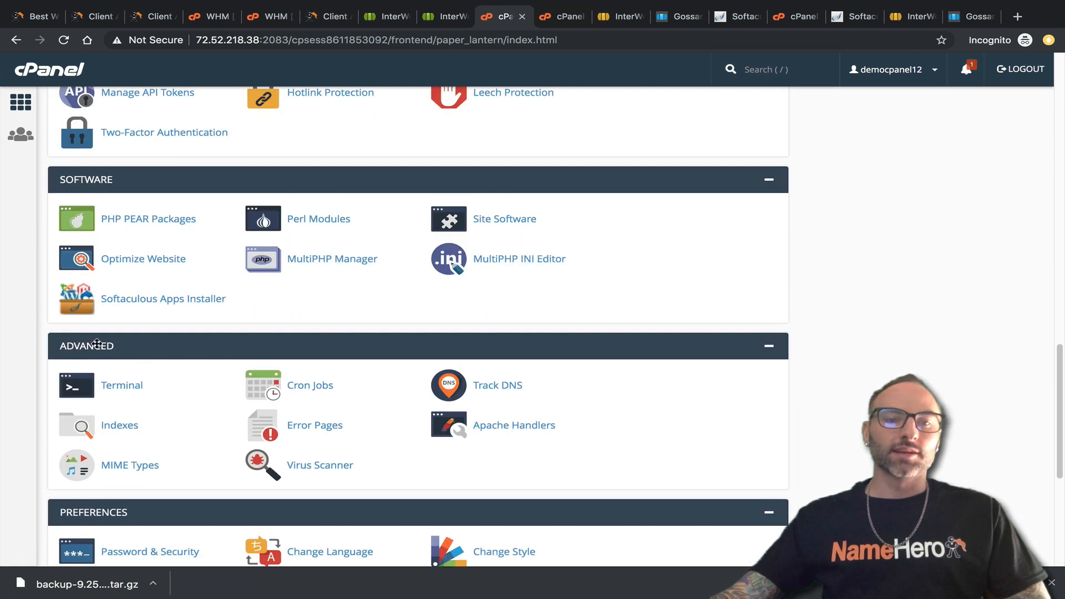
pyautogui.click(108, 378)
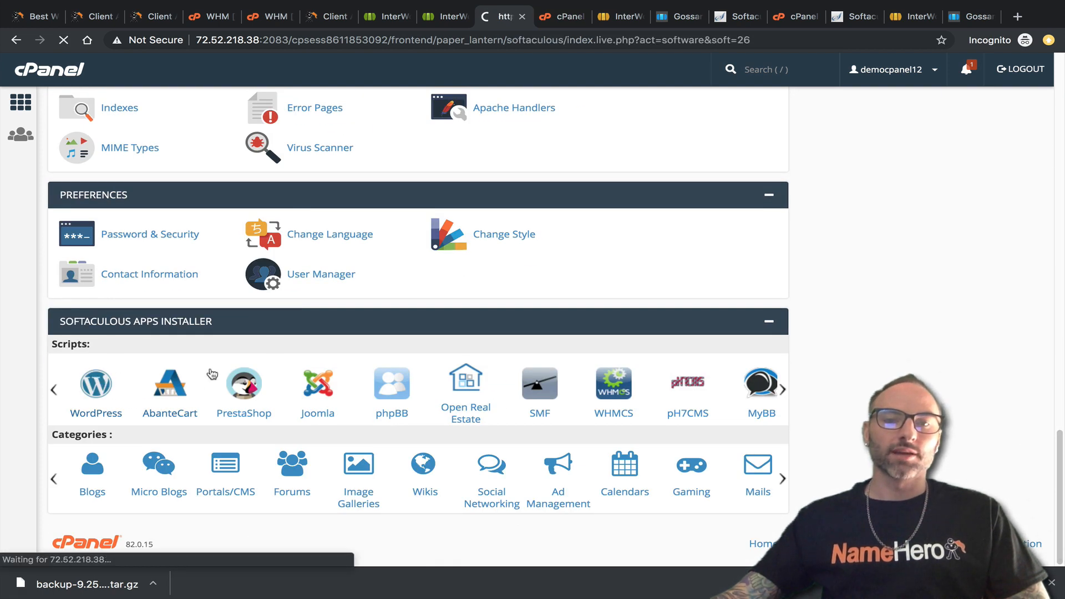
pyautogui.scroll(-5, 276, 363)
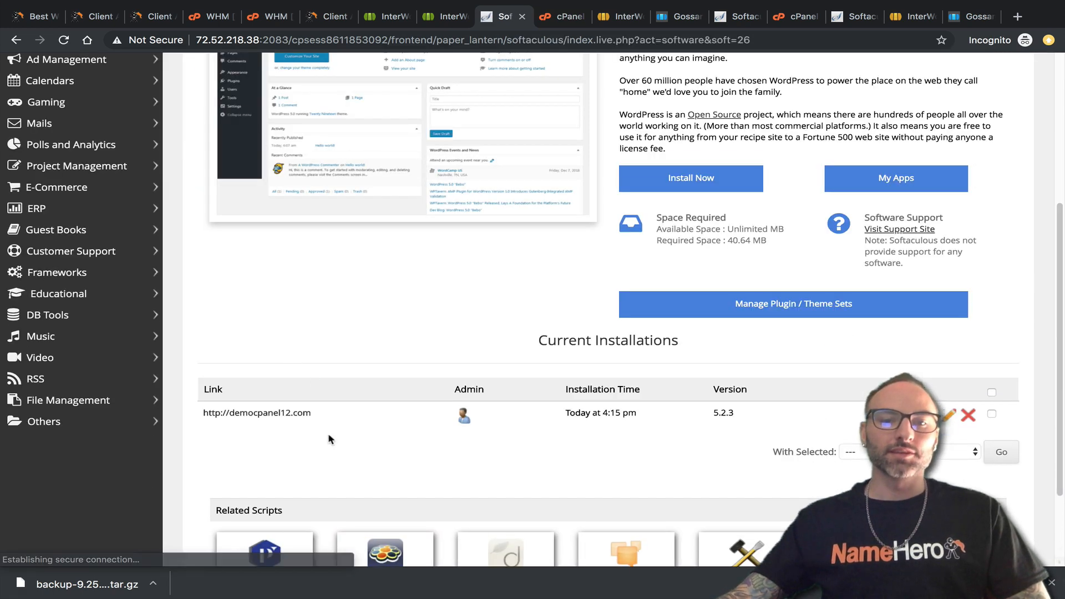
pyautogui.moveTo(322, 414); pyautogui.dragTo(201, 419)
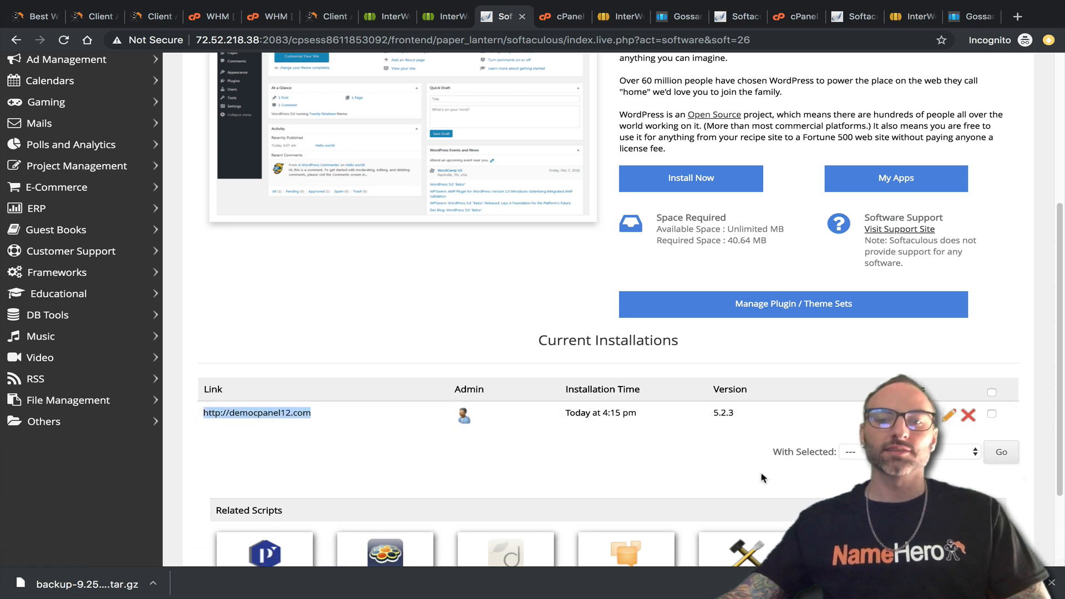
pyautogui.click(949, 416)
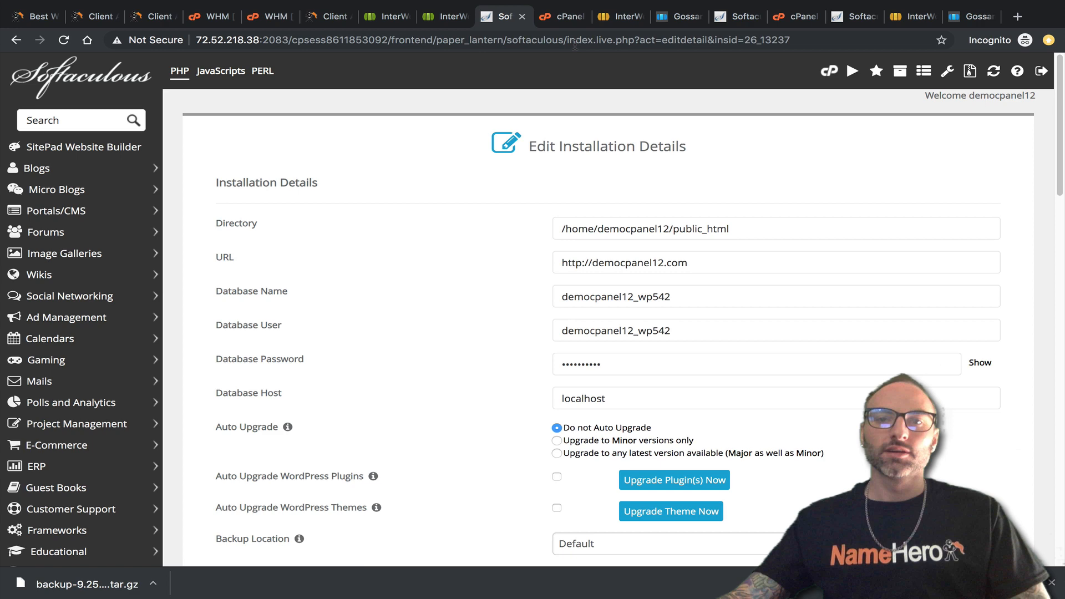
# Open Softaculous in SiteWorx, accept the license agreement and go to the WordPress overview.
pyautogui.click(611, 22)
pyautogui.scroll(2, 593, 203)
pyautogui.scroll(2, 528, 283)
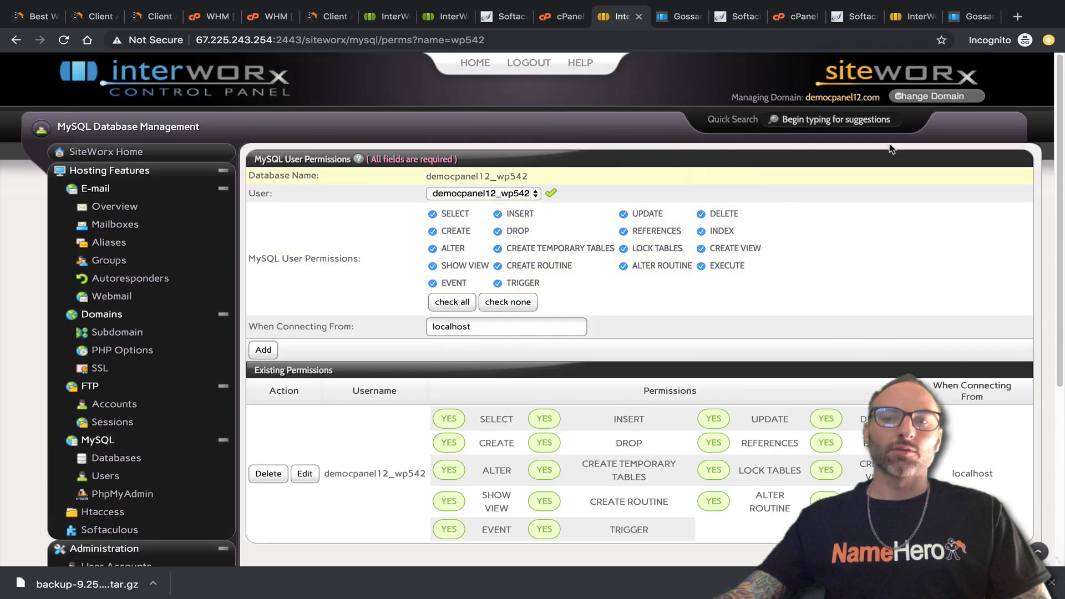
pyautogui.scroll(-5, 143, 333)
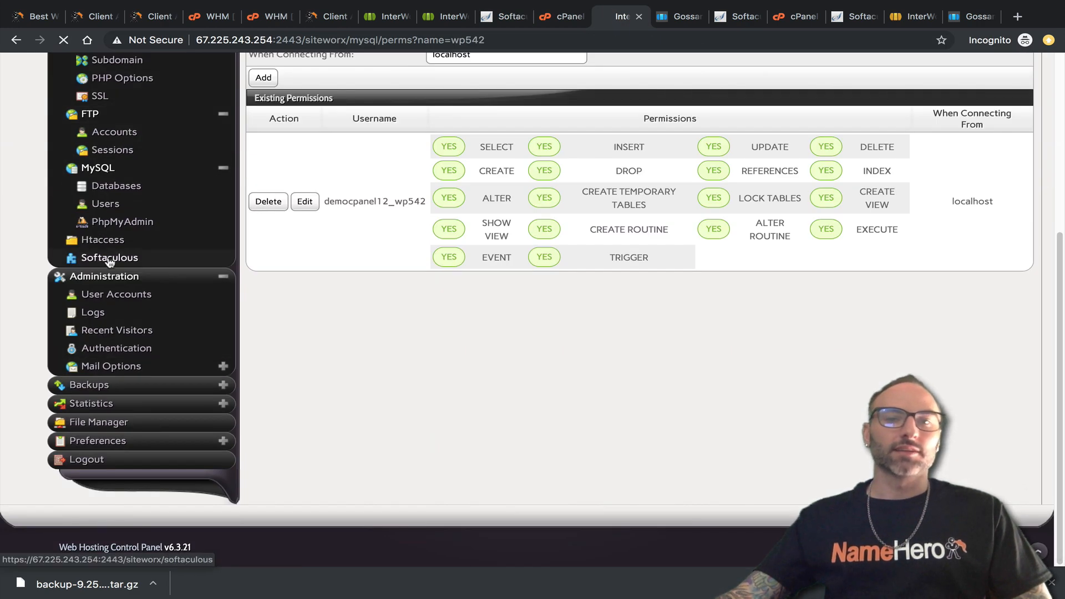
pyautogui.click(109, 259)
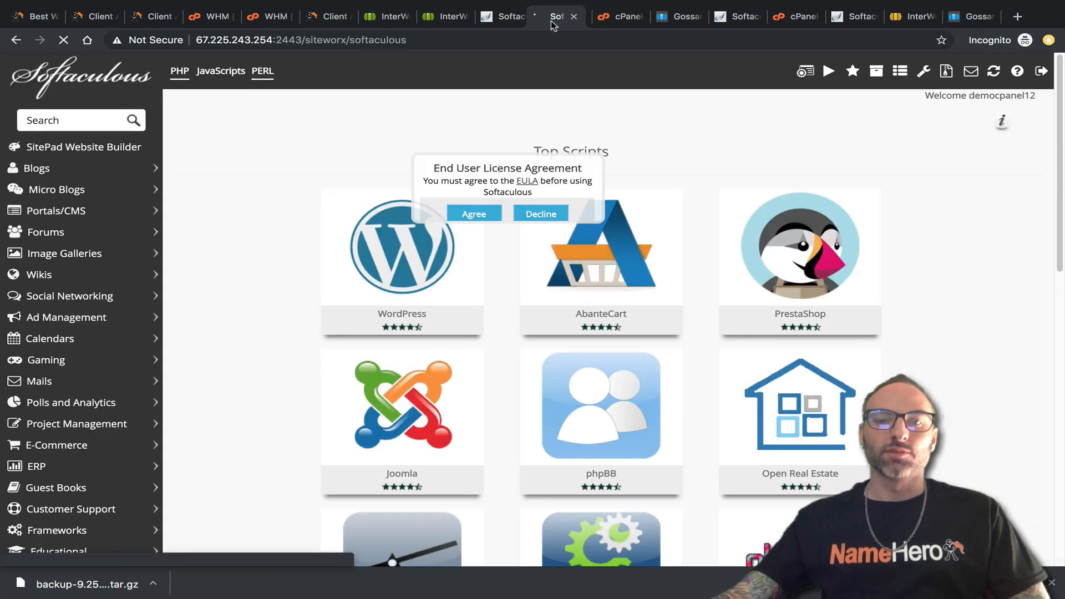
pyautogui.click(488, 215)
pyautogui.click(441, 284)
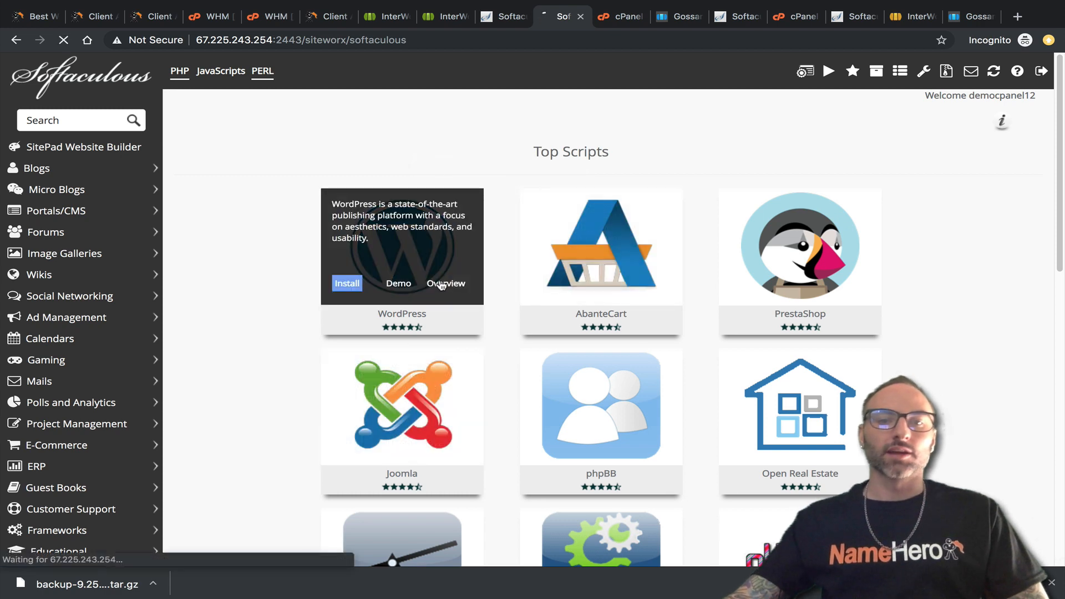
pyautogui.scroll(-2, 514, 287)
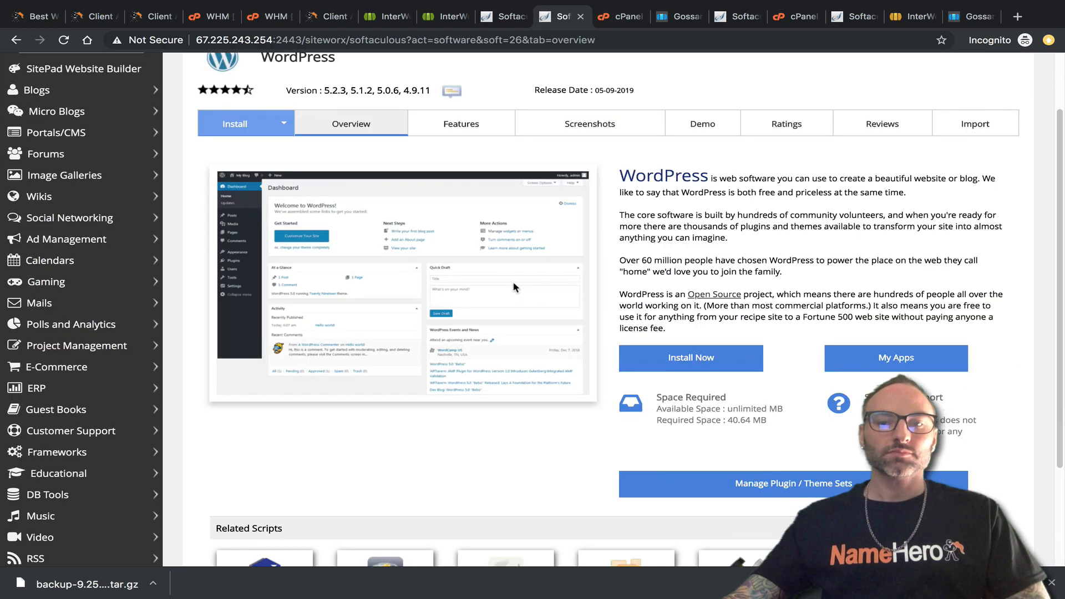
pyautogui.scroll(-3, 516, 277)
pyautogui.scroll(3, 634, 291)
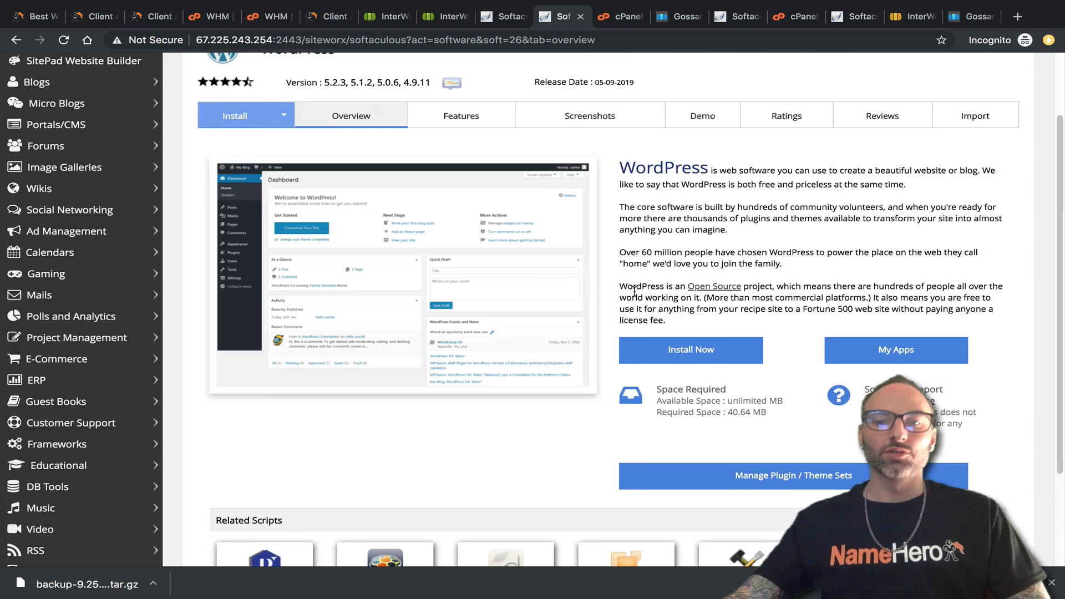
pyautogui.scroll(2, 634, 291)
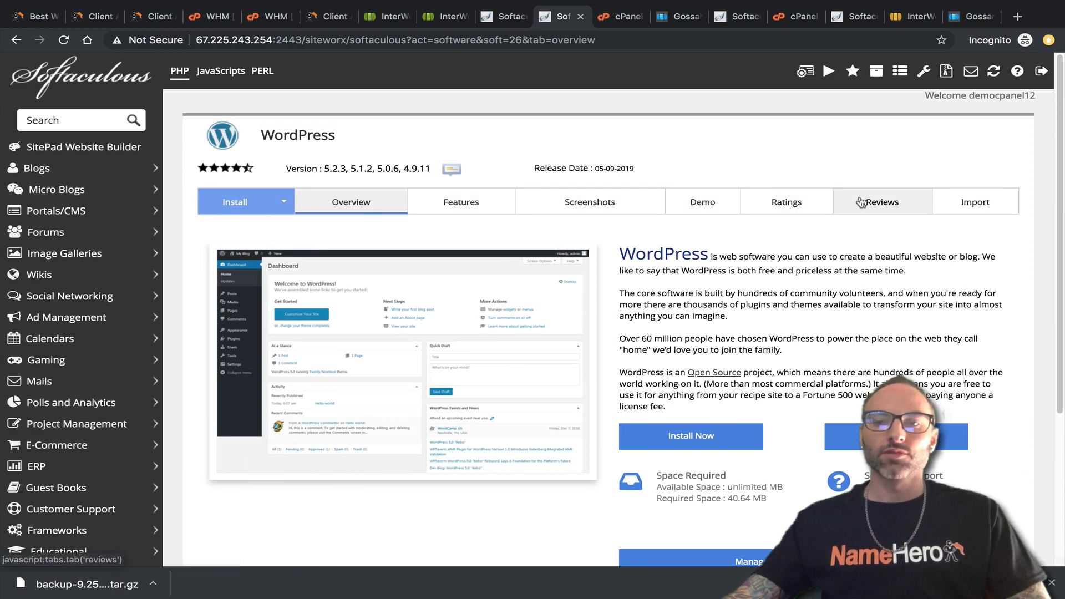
pyautogui.click(964, 205)
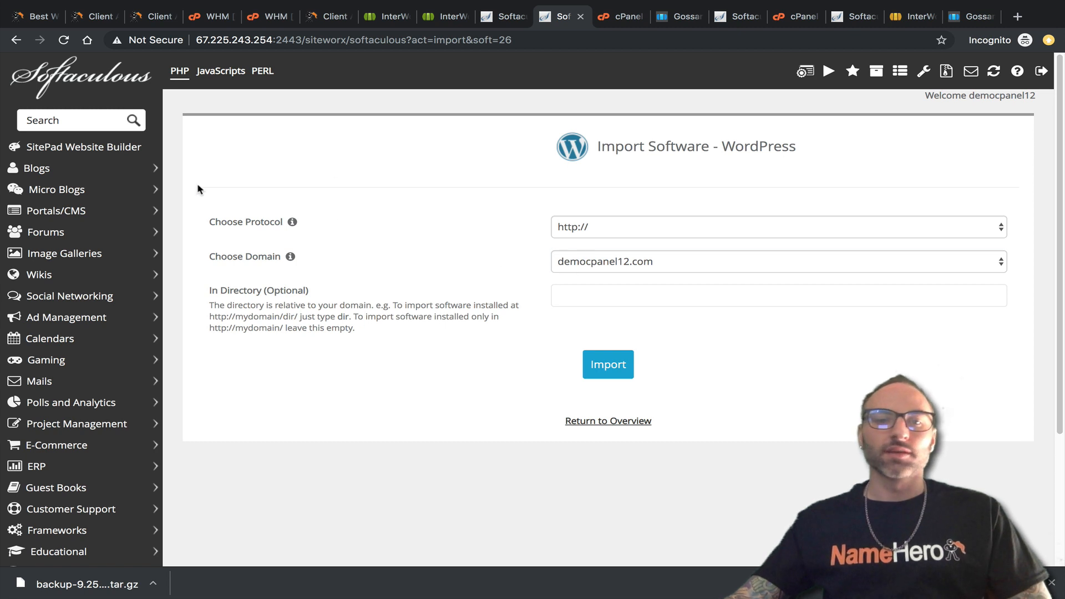
pyautogui.click(500, 20)
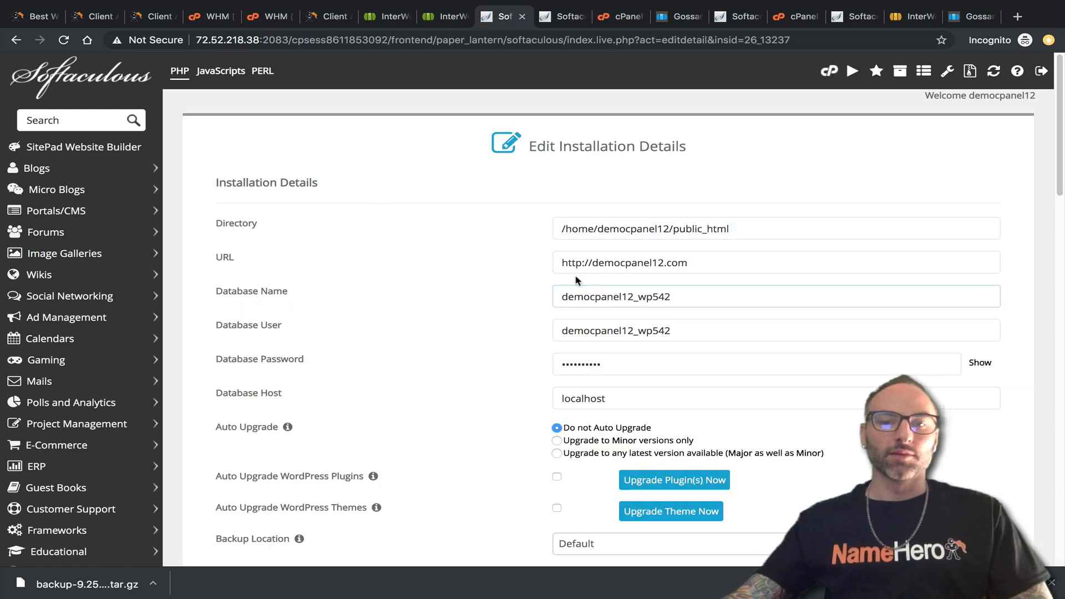
pyautogui.moveTo(592, 263); pyautogui.dragTo(671, 262)
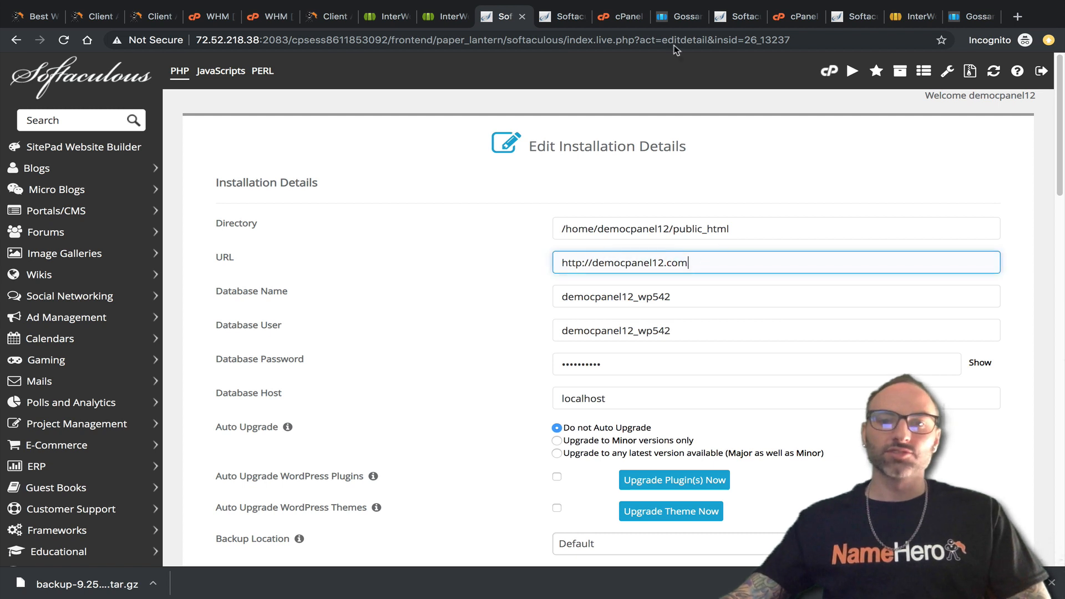
pyautogui.click(558, 18)
pyautogui.click(609, 261)
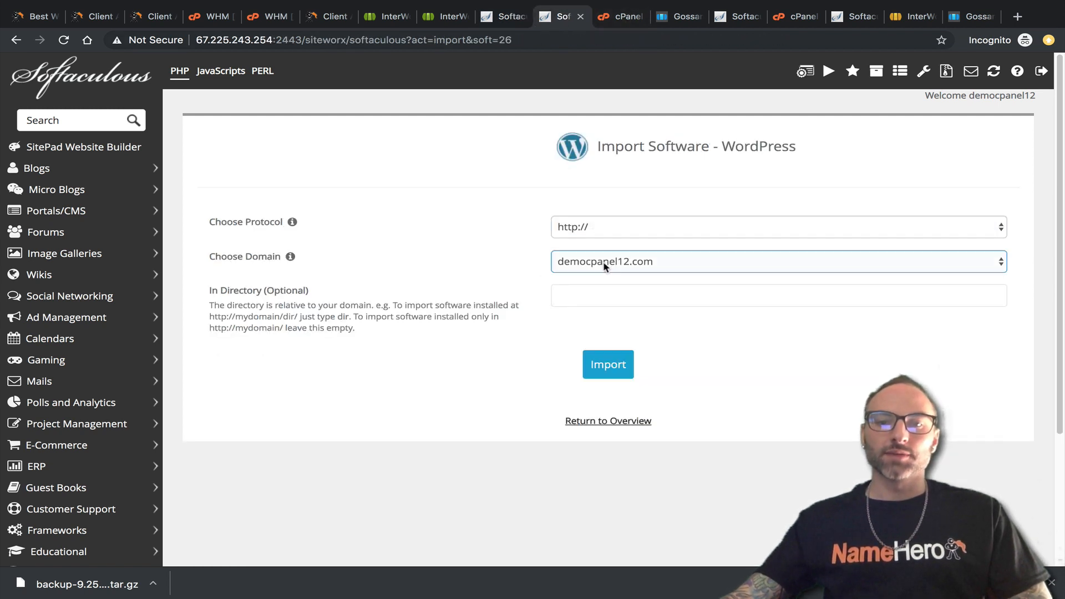
pyautogui.click(631, 265)
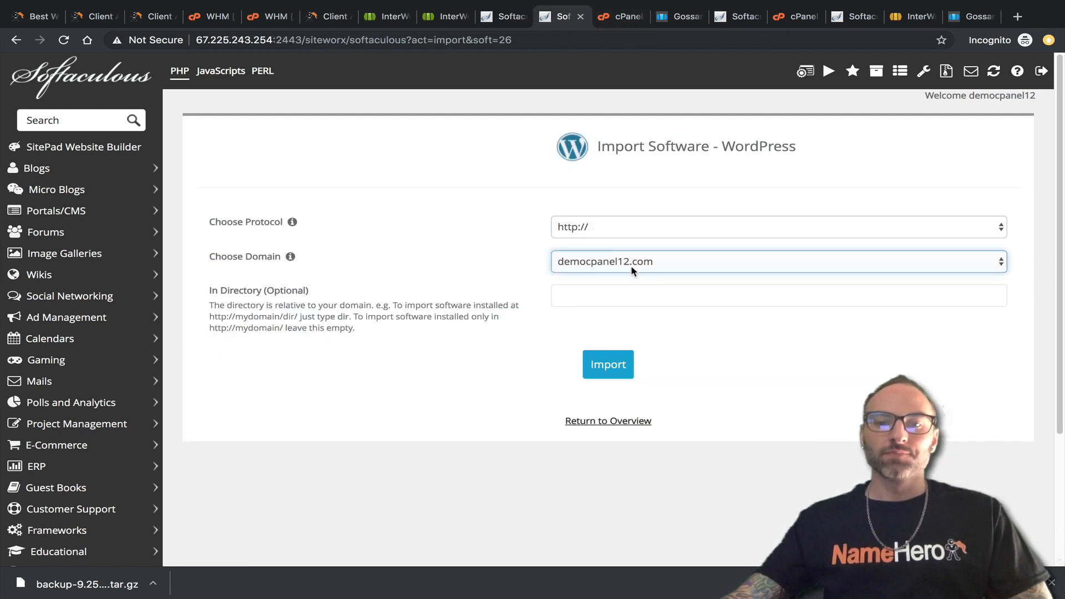
pyautogui.click(609, 300)
pyautogui.click(591, 372)
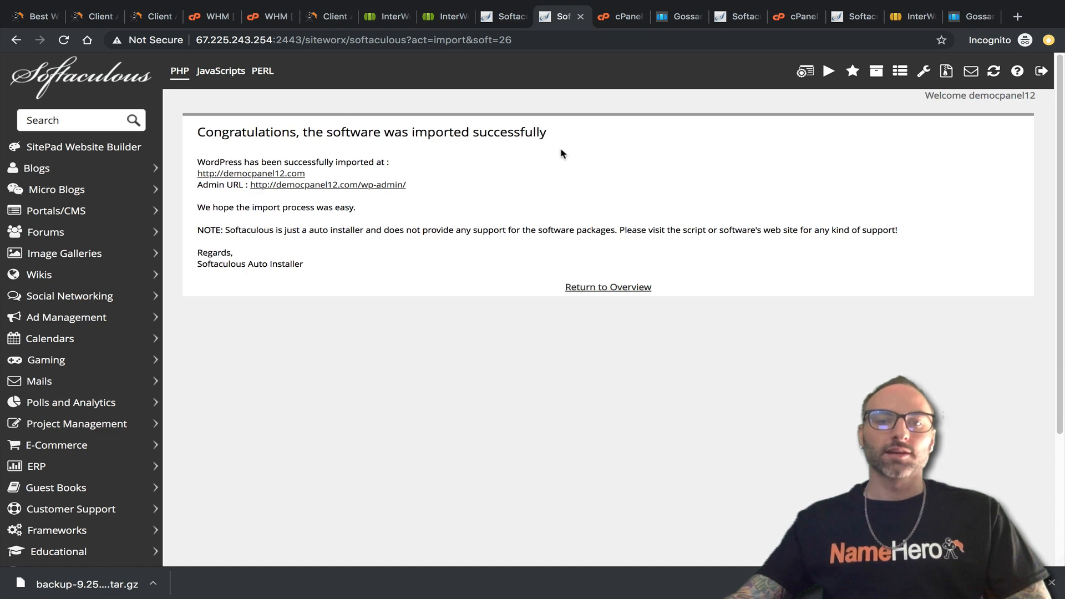
pyautogui.click(592, 287)
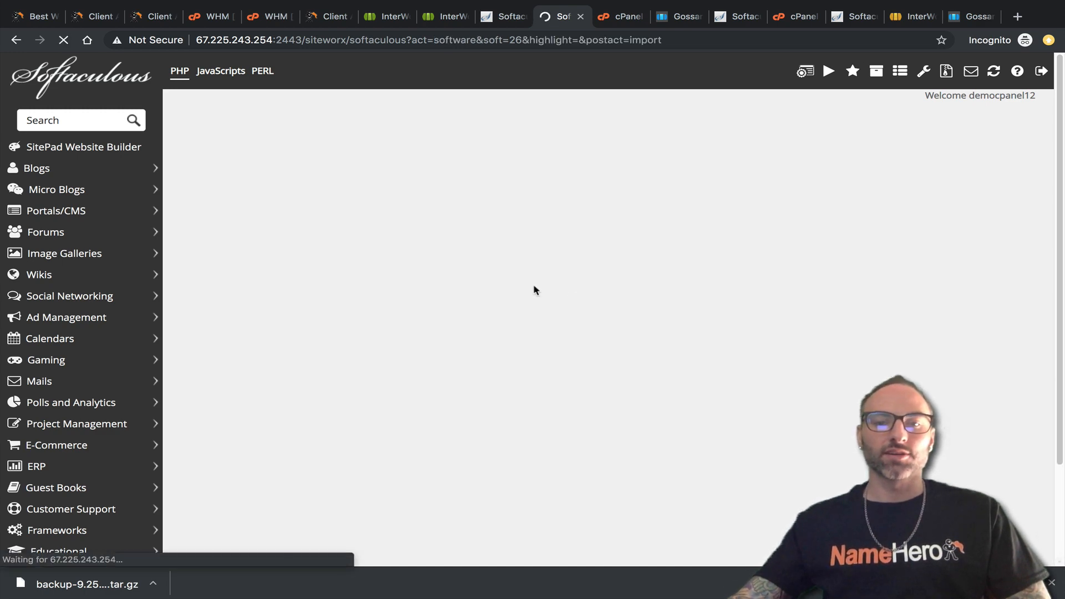
# Open the imported installation's details and review its directory, URL, database name, user and password.
pyautogui.scroll(-5, 358, 272)
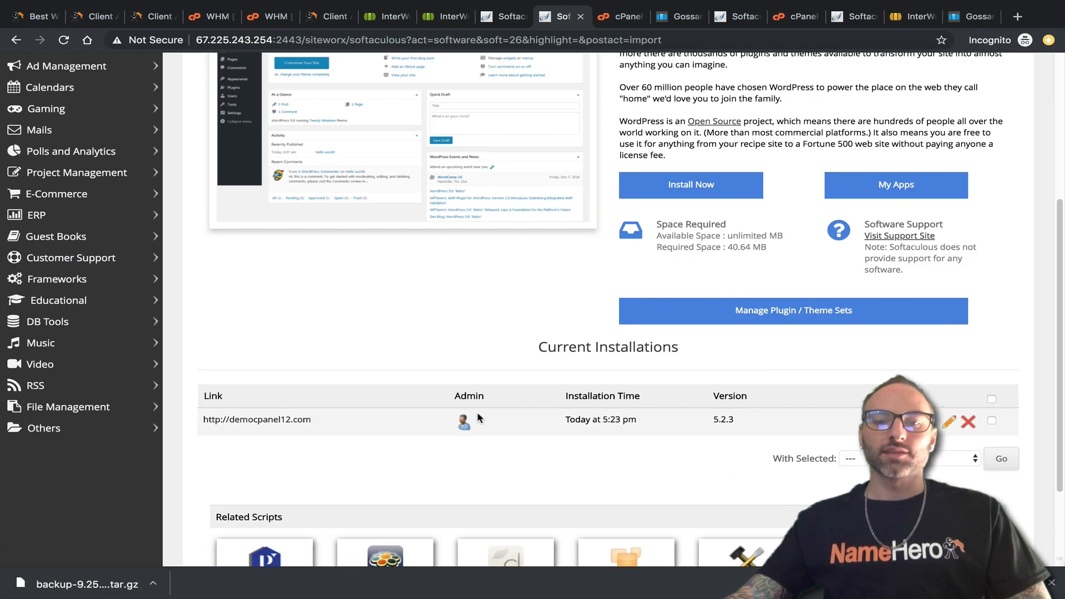
pyautogui.click(498, 25)
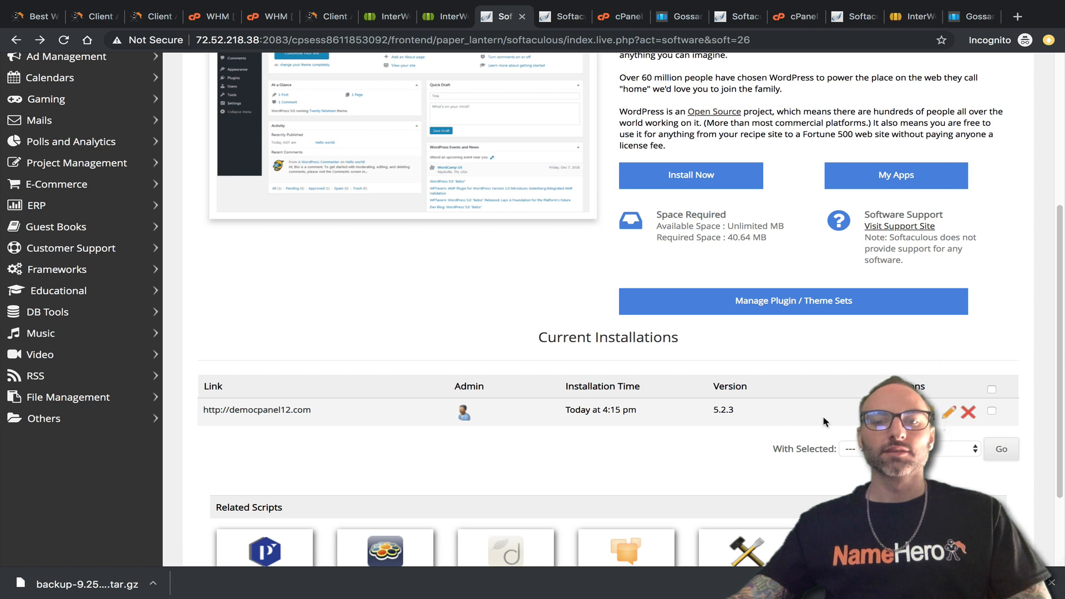
pyautogui.click(555, 17)
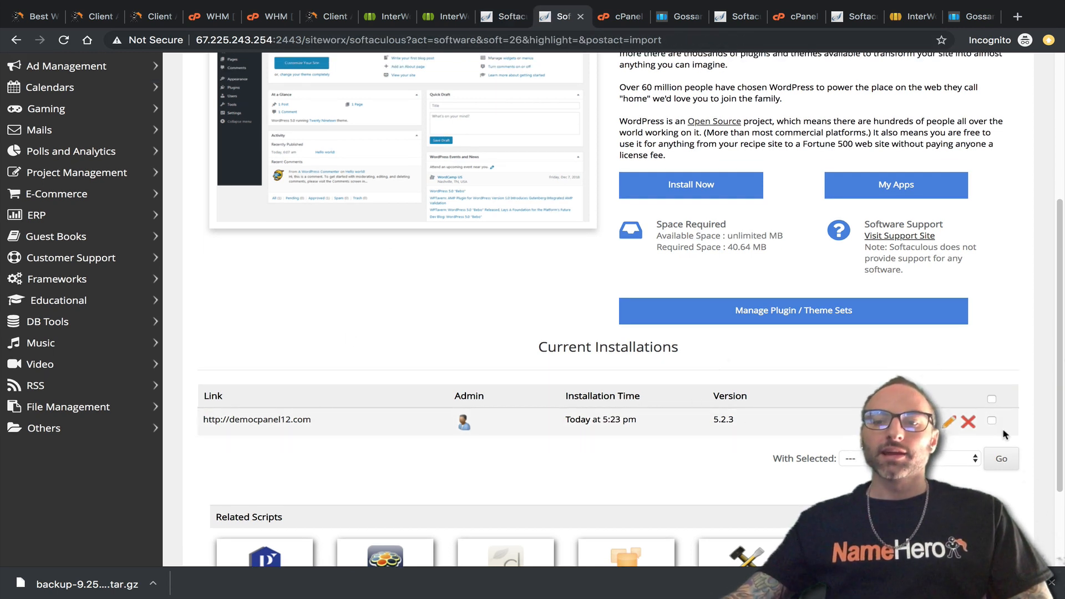
pyautogui.click(950, 425)
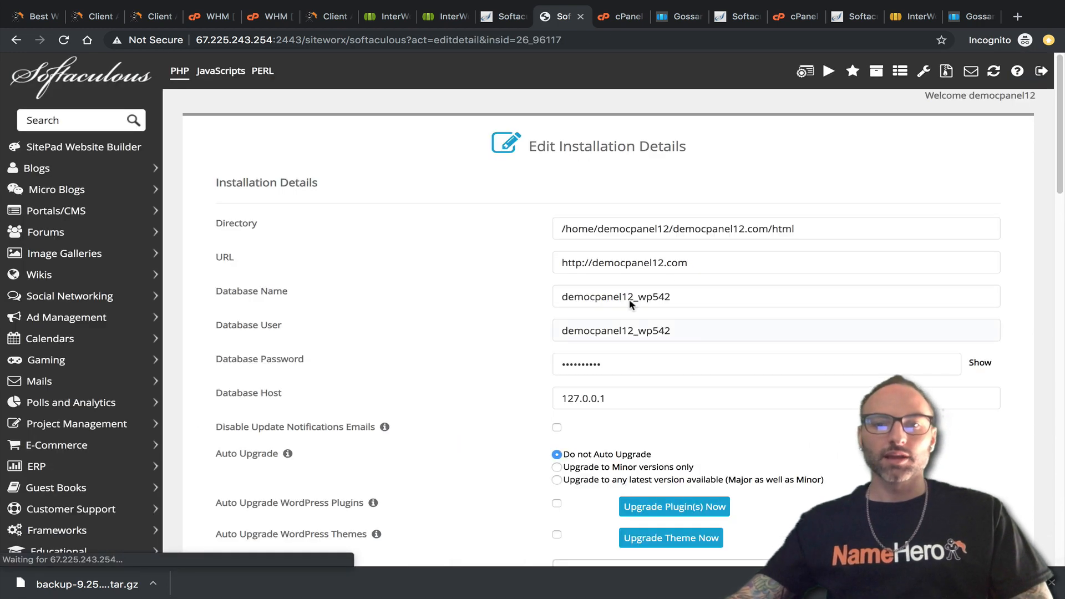
pyautogui.moveTo(819, 231); pyautogui.dragTo(499, 228)
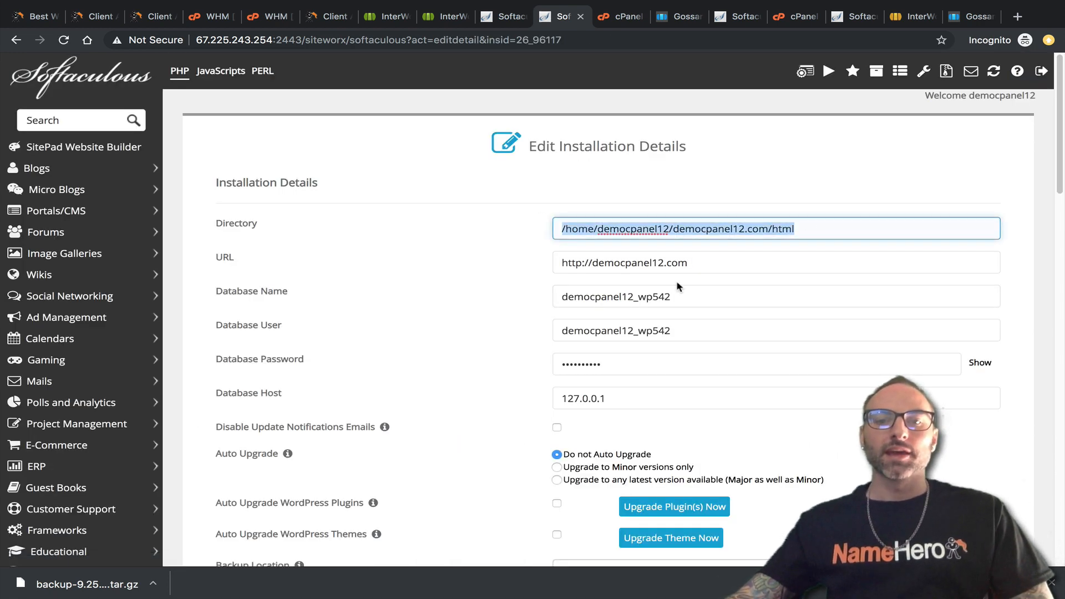
pyautogui.moveTo(688, 263); pyautogui.dragTo(456, 281)
pyautogui.moveTo(690, 298); pyautogui.dragTo(538, 291)
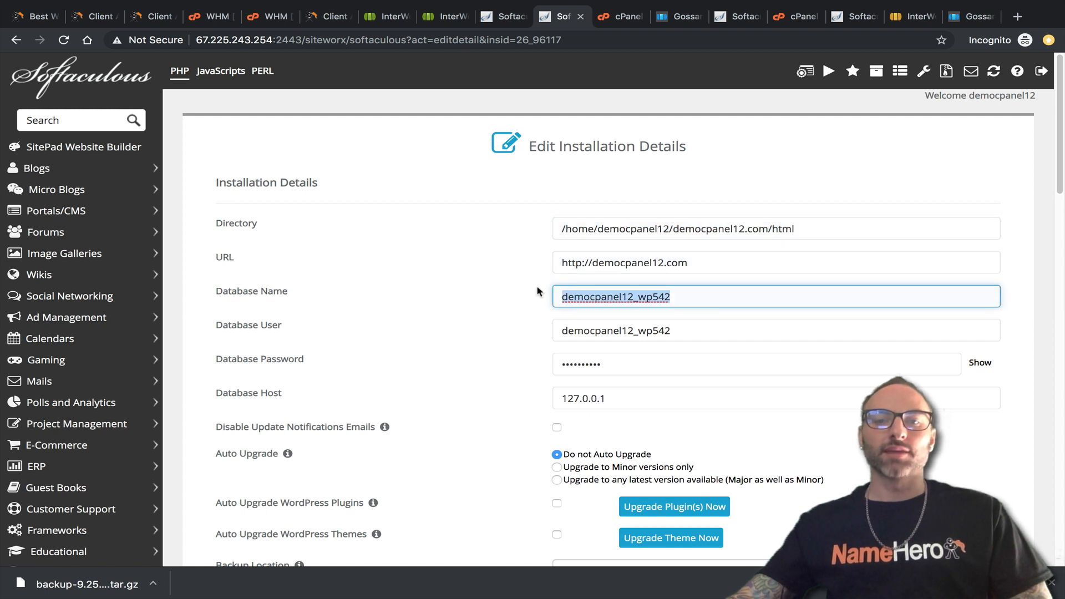
pyautogui.moveTo(672, 330); pyautogui.dragTo(555, 331)
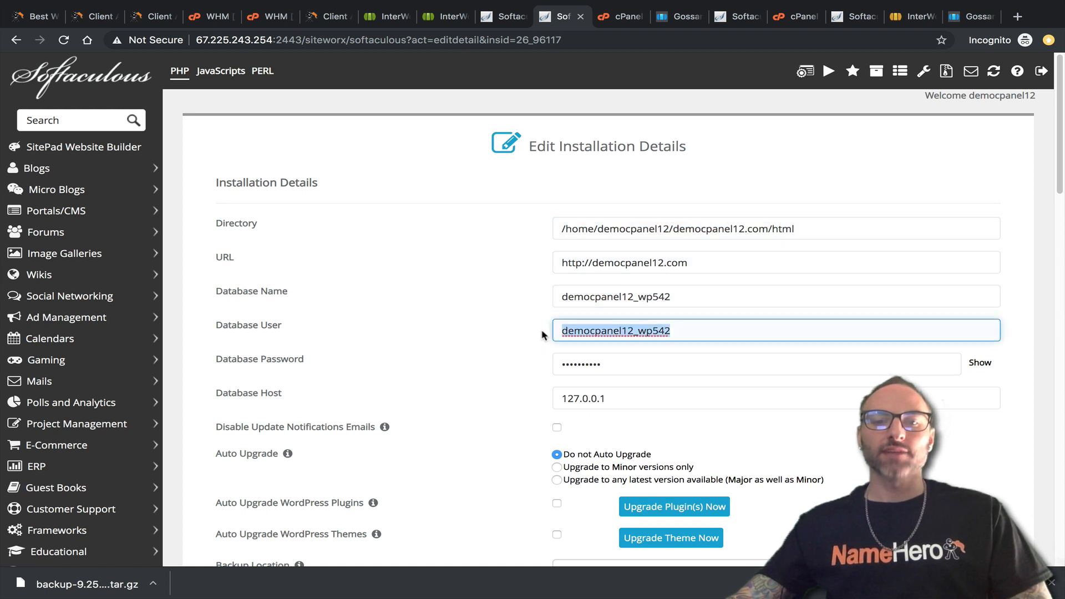
pyautogui.click(682, 361)
pyautogui.click(979, 362)
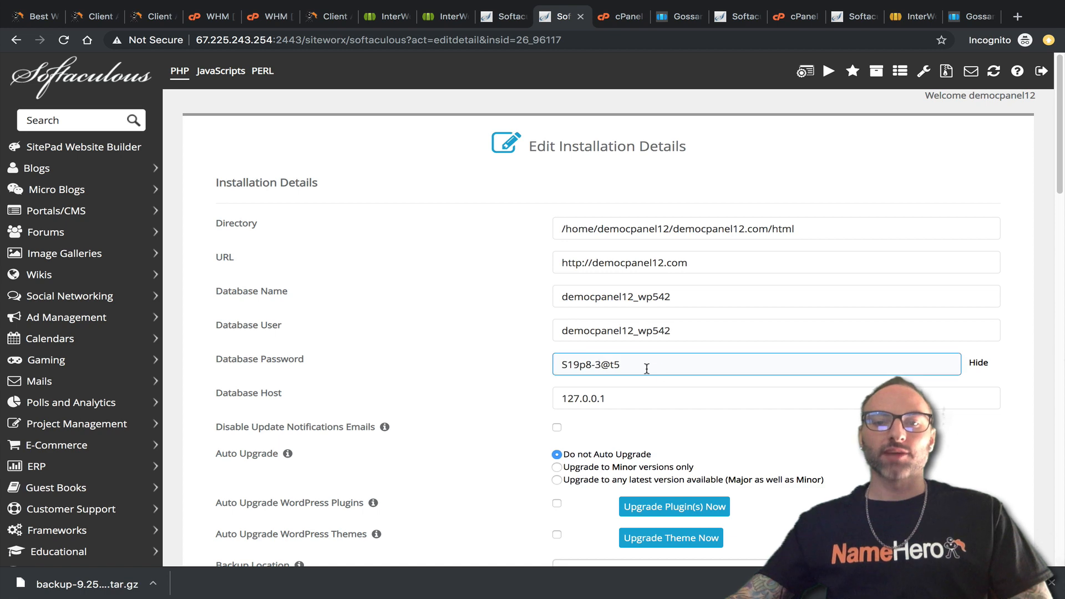
# Compare the database password and host (127.0.0.1 vs localhost) with the cPanel installation's details.
pyautogui.click(505, 17)
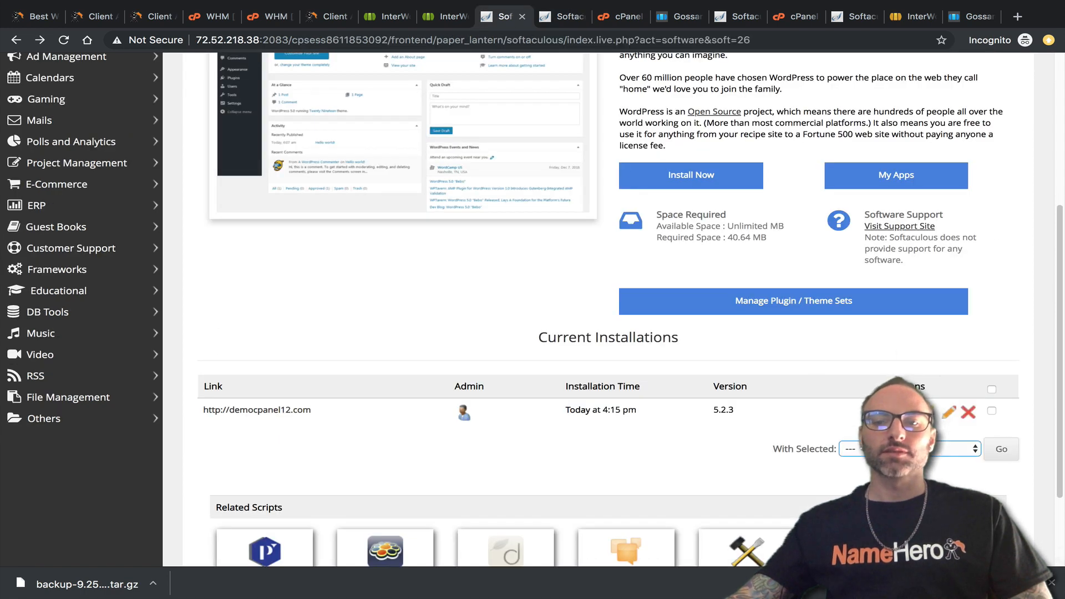
pyautogui.click(949, 412)
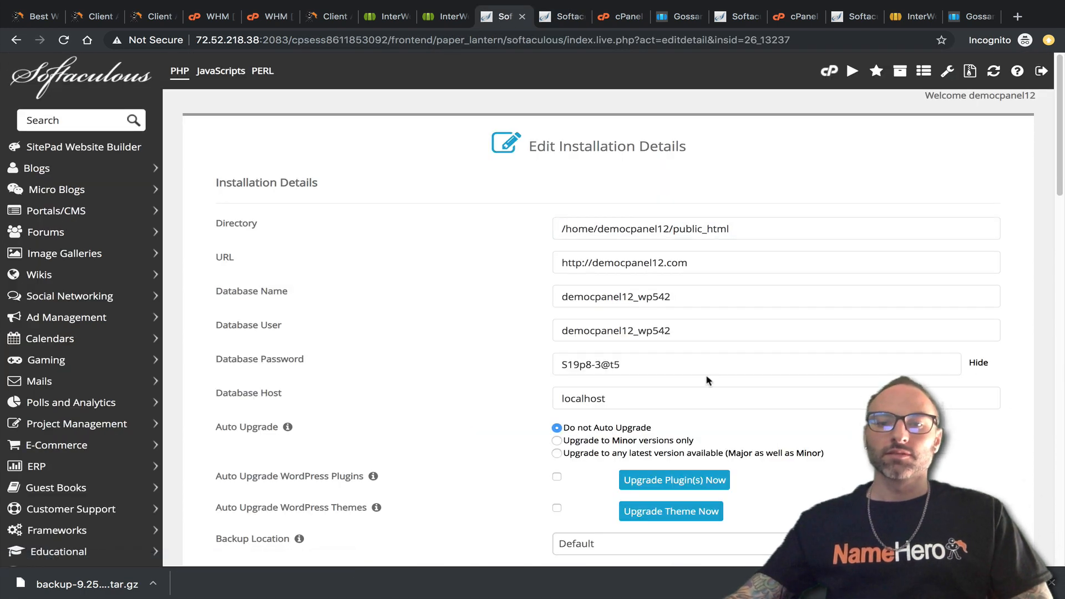
pyautogui.moveTo(675, 364); pyautogui.dragTo(438, 364)
pyautogui.hotkey('ctrl', 'Tab')
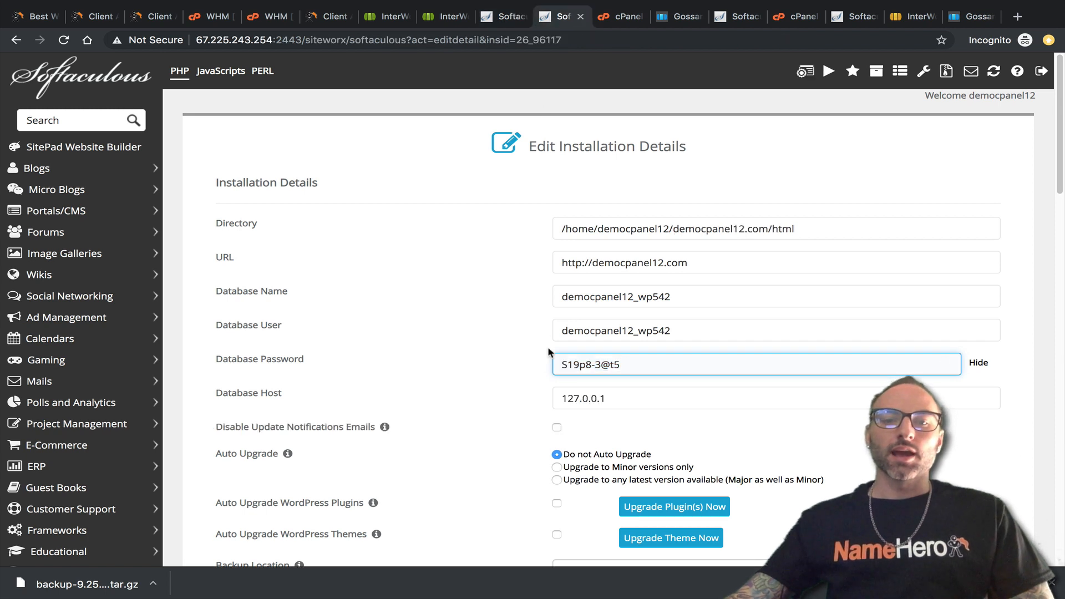
pyautogui.click(627, 398)
pyautogui.moveTo(626, 399)
pyautogui.mouseDown()
pyautogui.moveTo(562, 397)
pyautogui.moveTo(613, 398)
pyautogui.mouseUp()
pyautogui.click(564, 399)
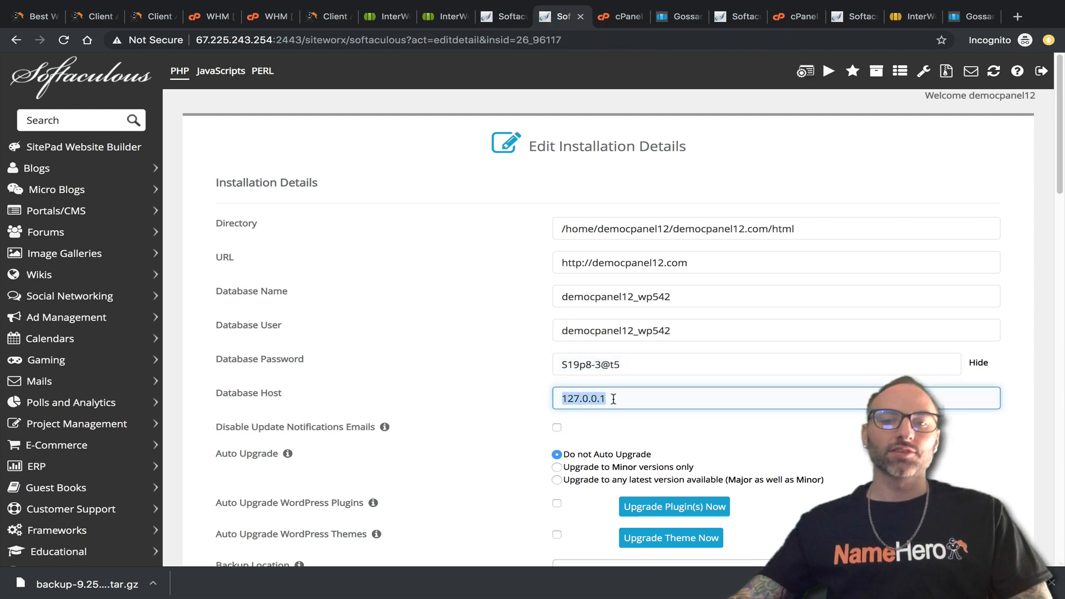
pyautogui.doubleClick(564, 399)
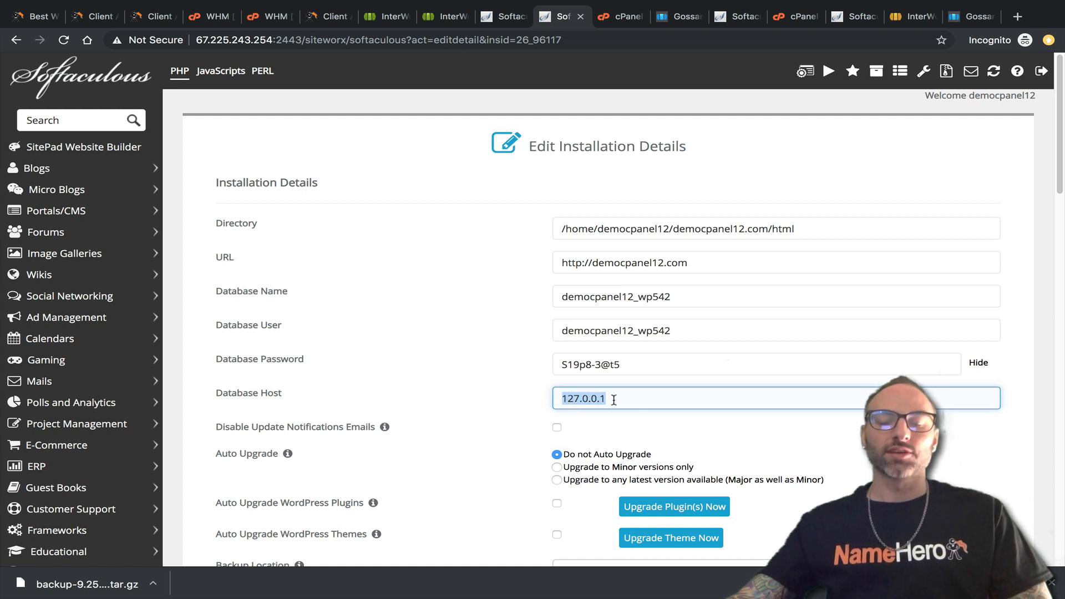
pyautogui.click(485, 25)
pyautogui.doubleClick(627, 403)
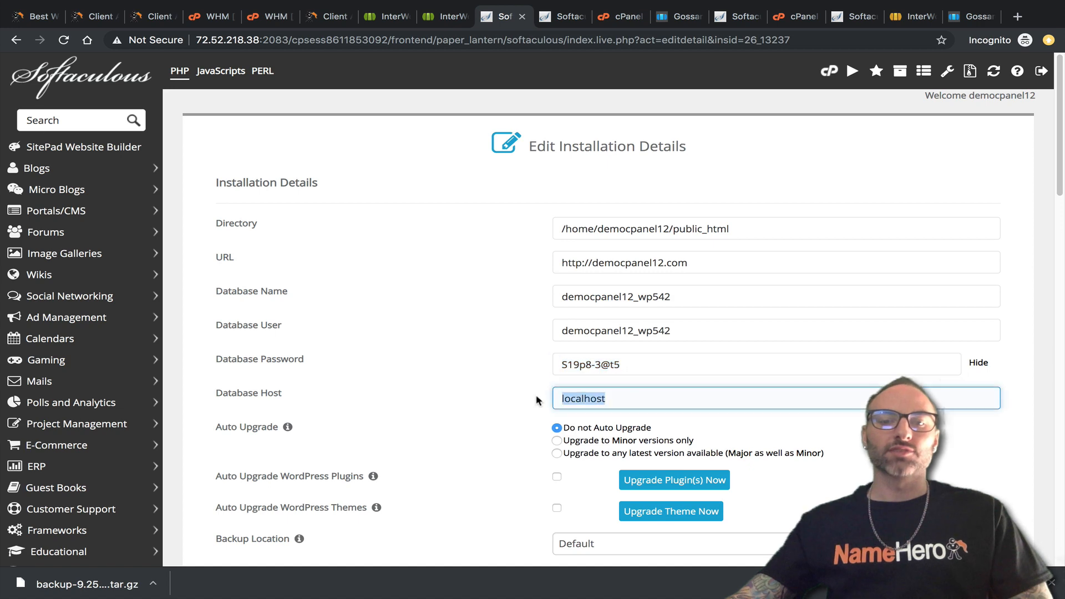
pyautogui.hotkey('ctrl', 'Tab')
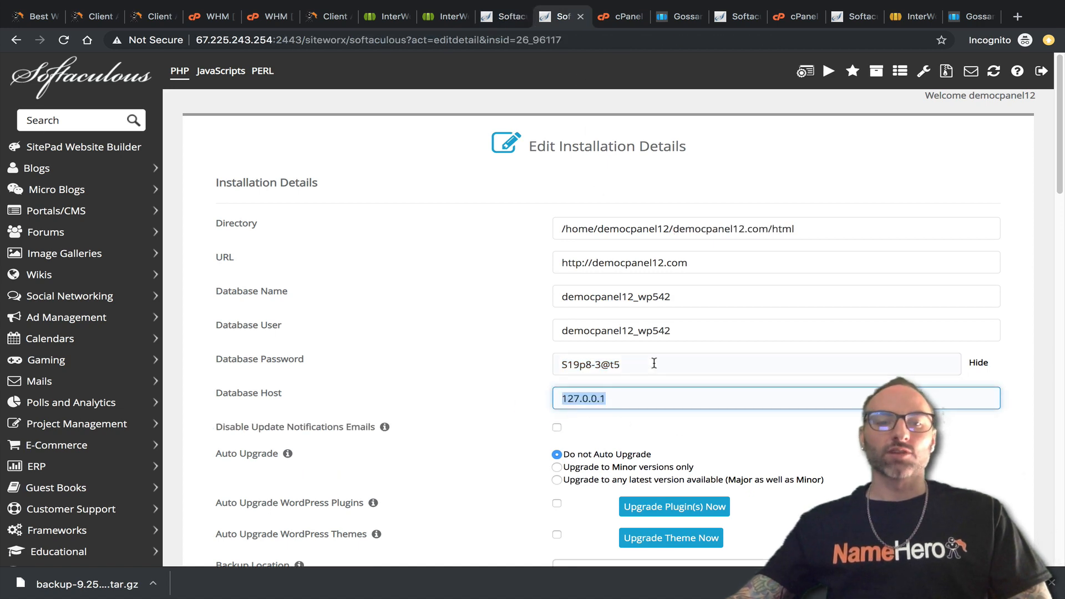
pyautogui.scroll(-3, 561, 388)
pyautogui.scroll(-20, 567, 372)
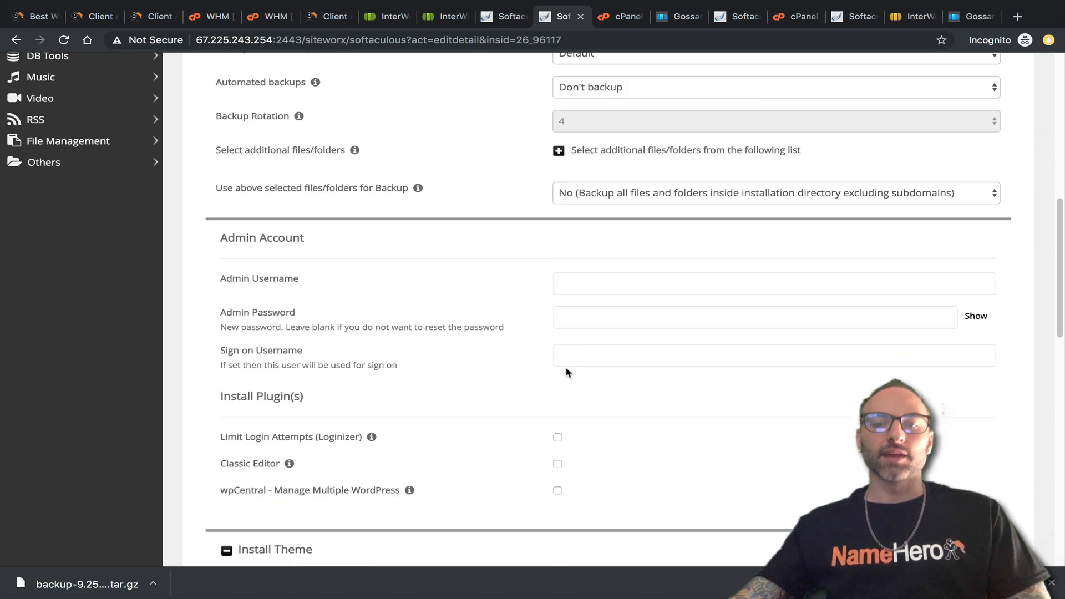
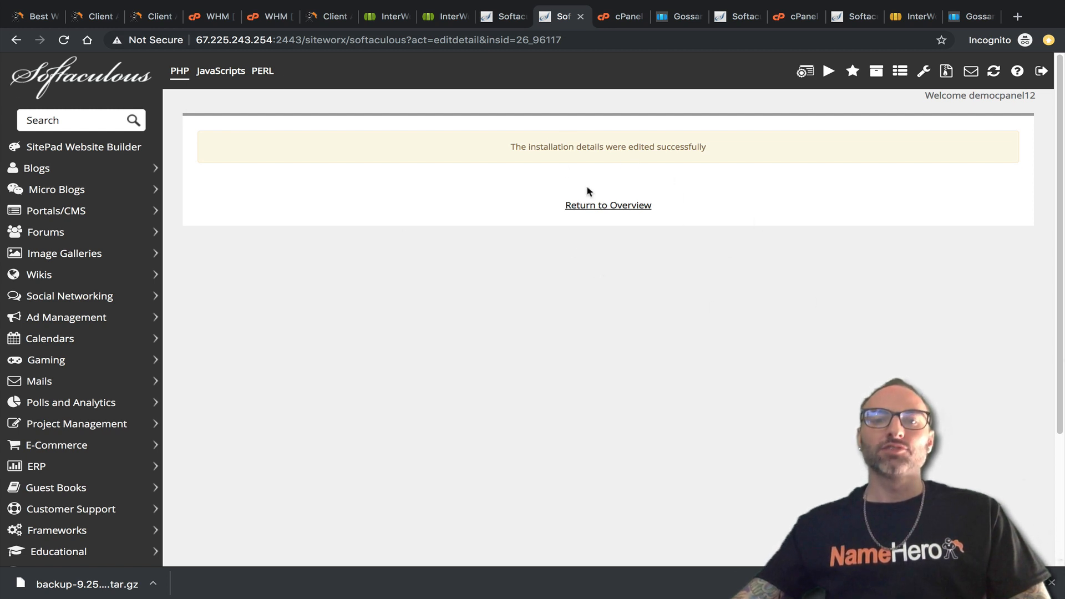
# Return to the edited WordPress installation overview, then go to the SiteWorx control panel home.
pyautogui.click(636, 205)
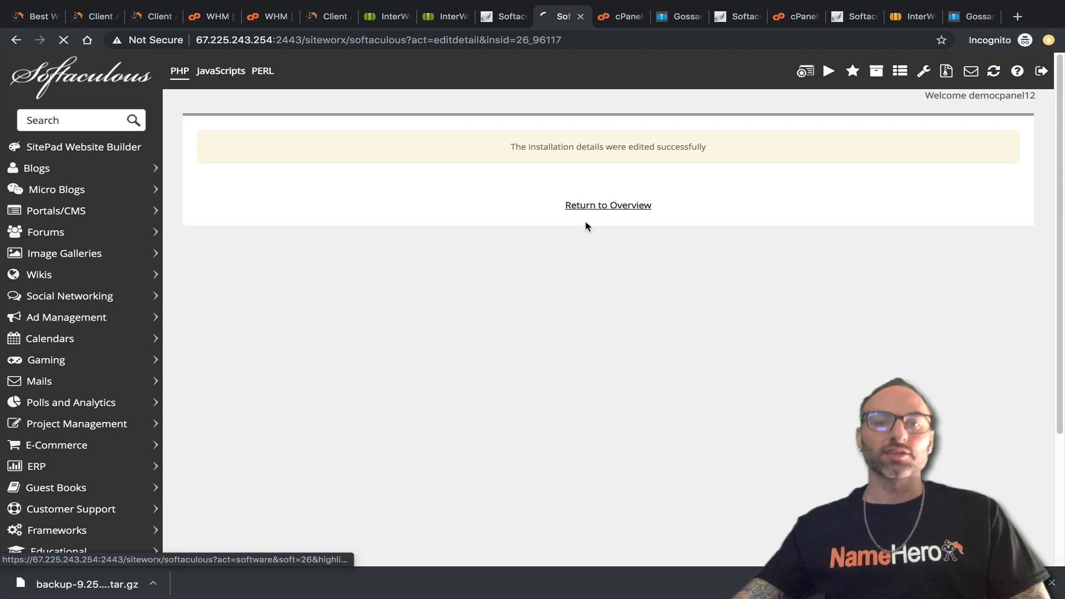
pyautogui.scroll(-2, 496, 236)
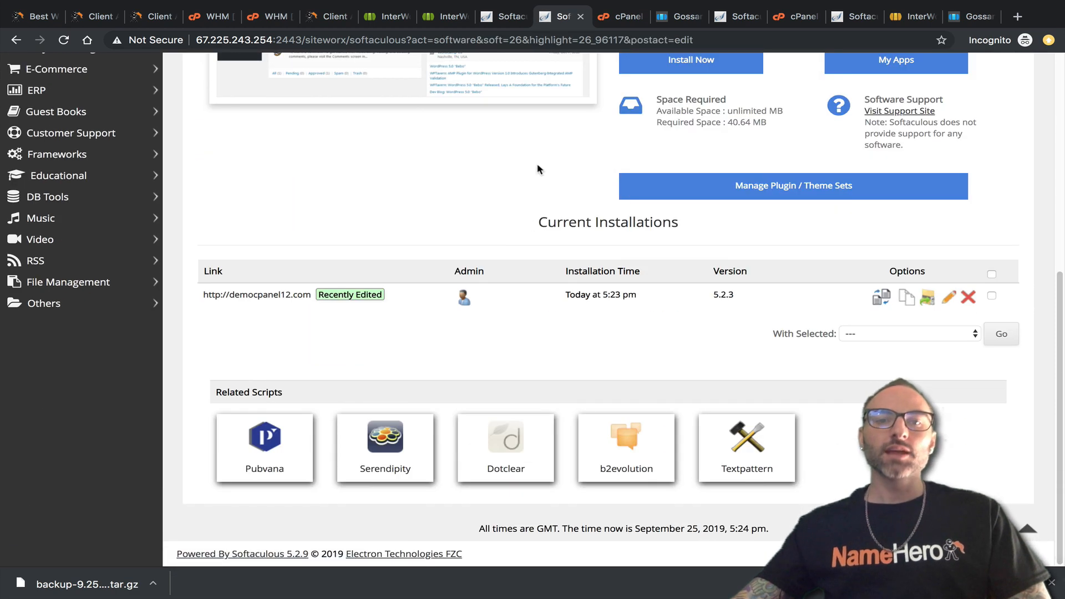
pyautogui.scroll(7, 842, 174)
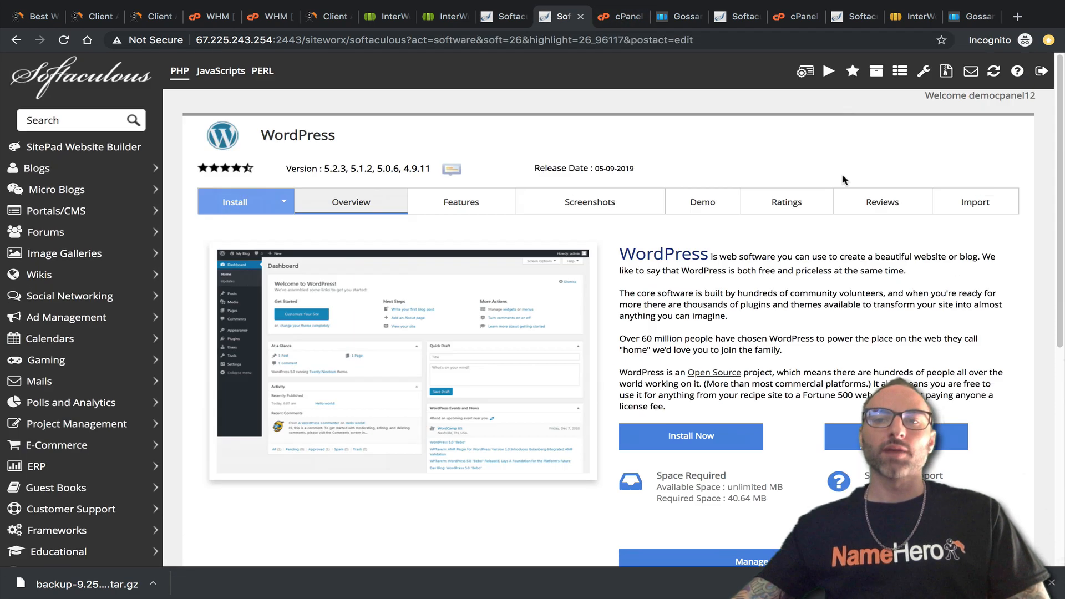
pyautogui.click(806, 70)
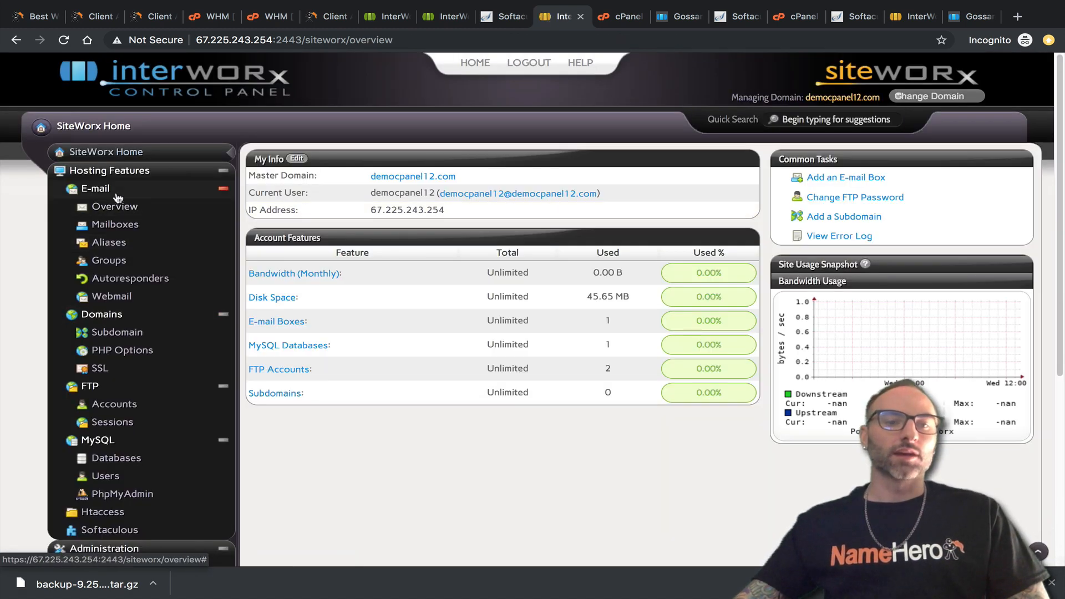
# Check the democpanel12.com PHP version in SiteWorx (7.1.32) without changing it.
pyautogui.click(140, 360)
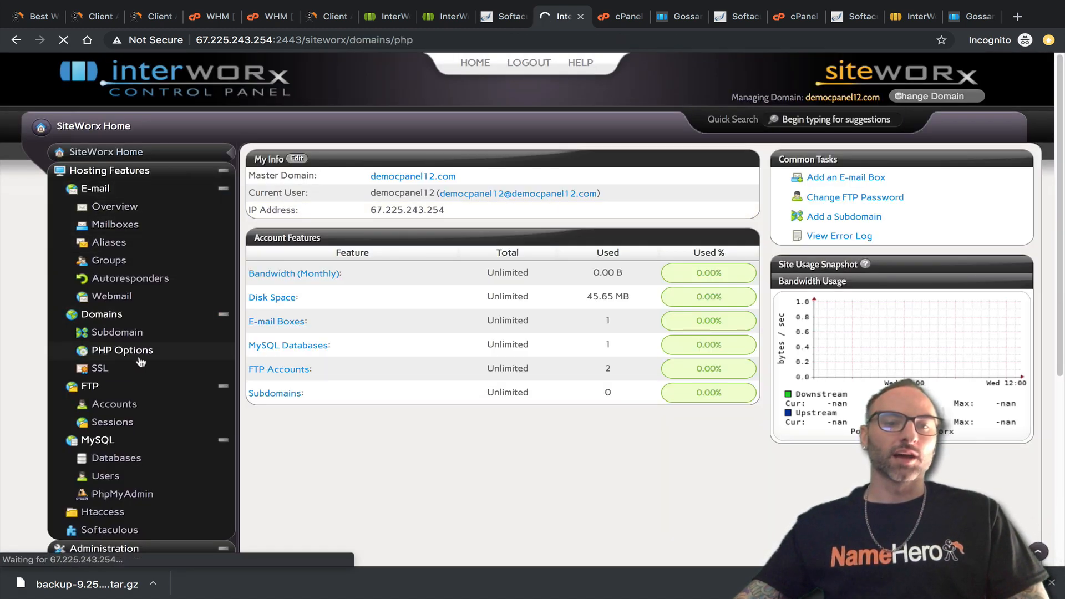
pyautogui.click(264, 179)
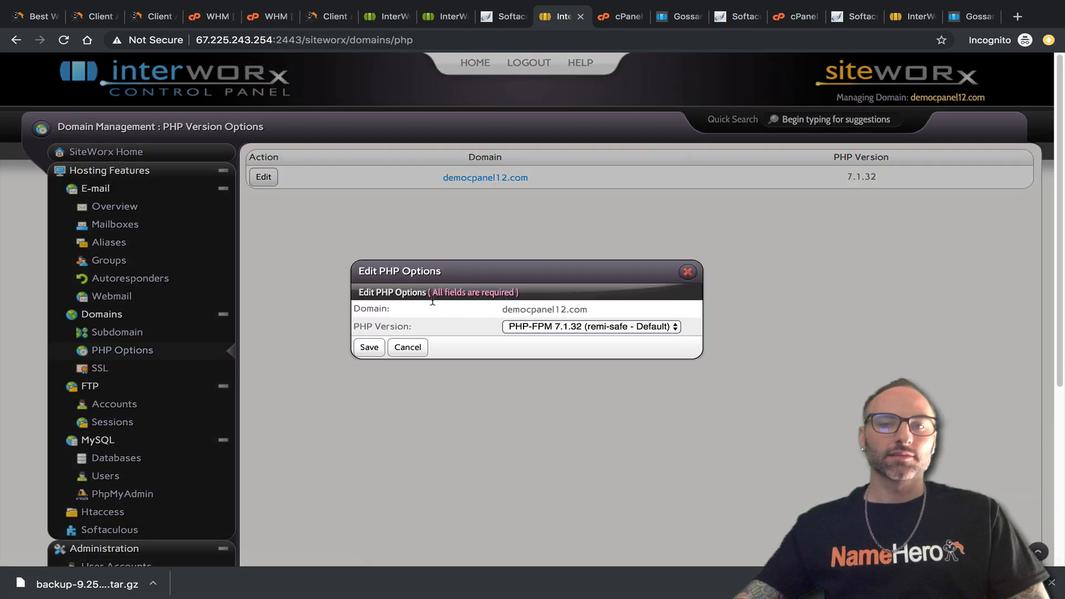
pyautogui.click(687, 271)
pyautogui.moveTo(882, 176); pyautogui.dragTo(844, 180)
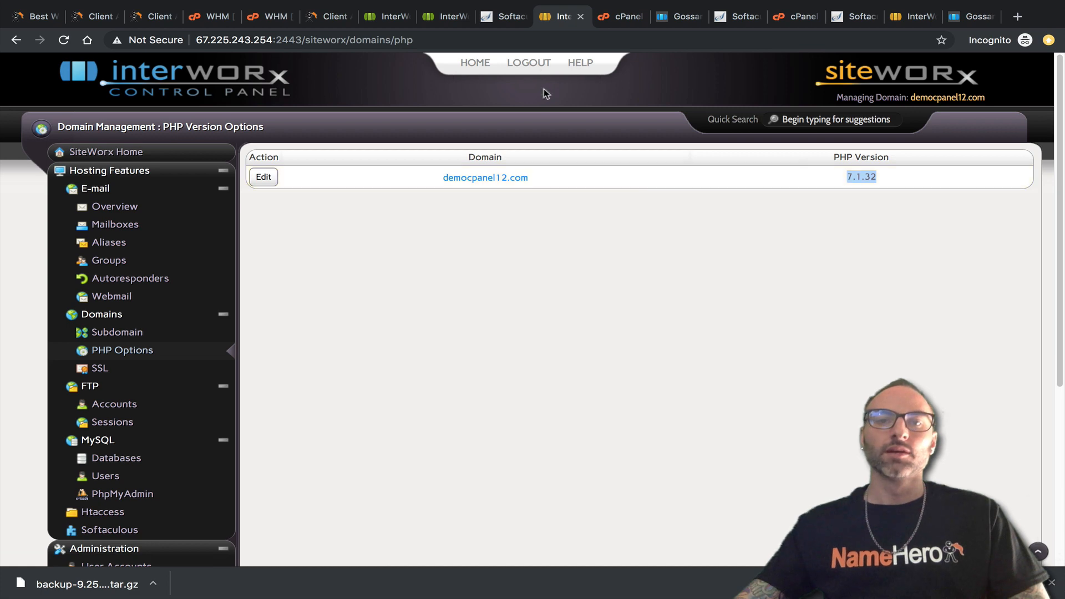
# Compare it with cPanel's MultiPHP Manager system PHP 7.1, then go to the NodeWorx account list.
pyautogui.click(500, 17)
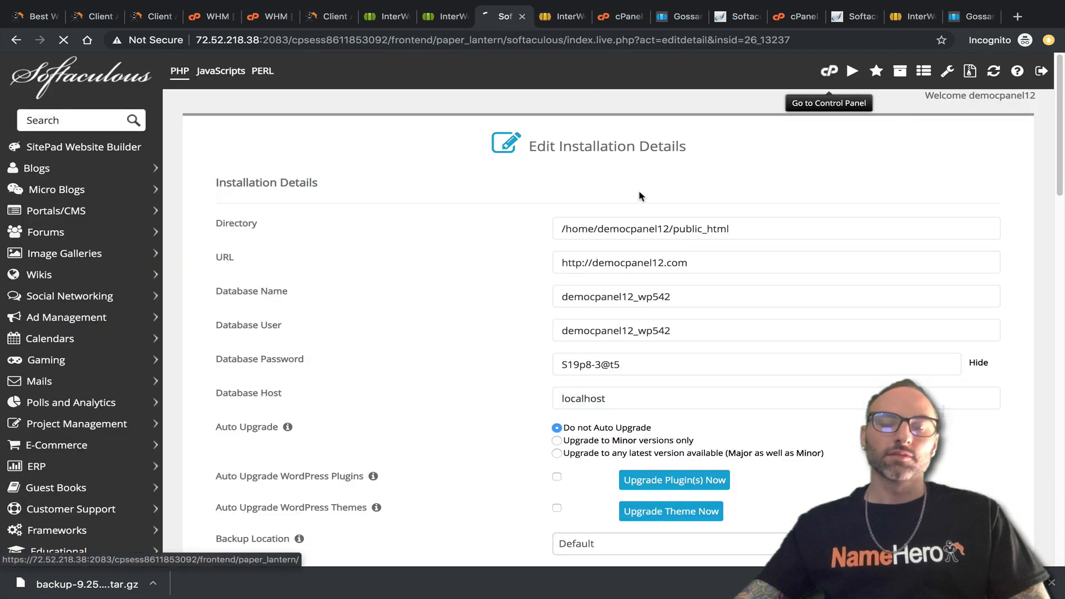
pyautogui.click(830, 72)
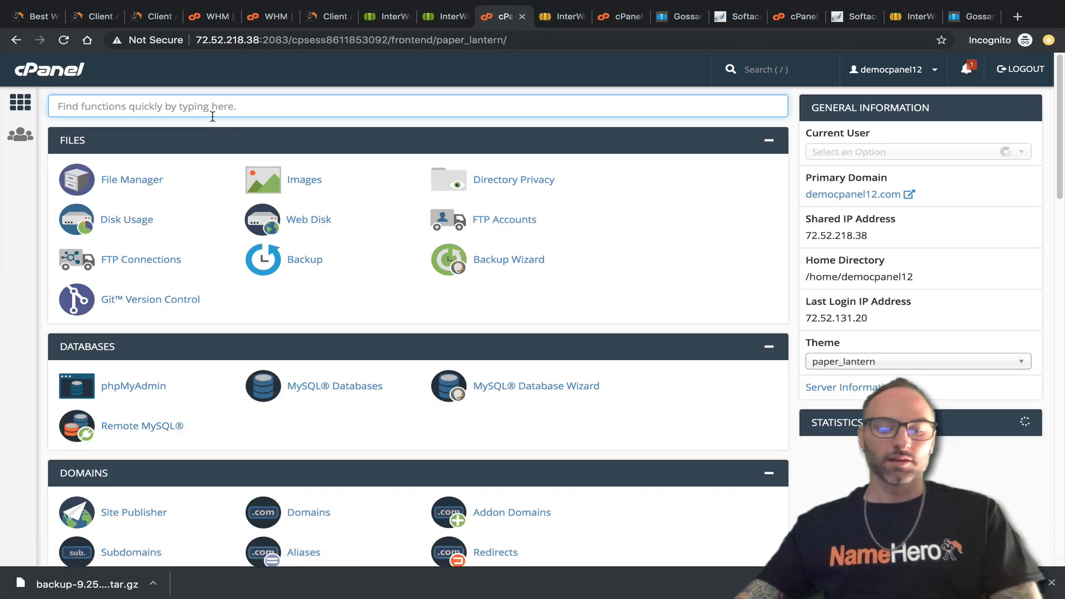
pyautogui.write('php')
pyautogui.click(331, 267)
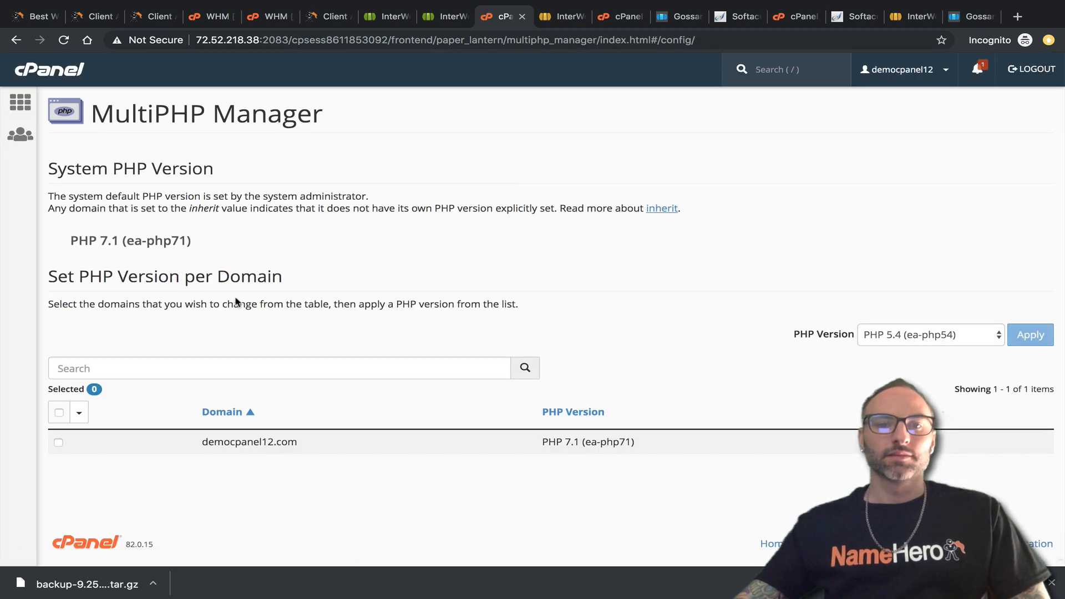
pyautogui.moveTo(212, 254); pyautogui.dragTo(66, 247)
pyautogui.click(579, 17)
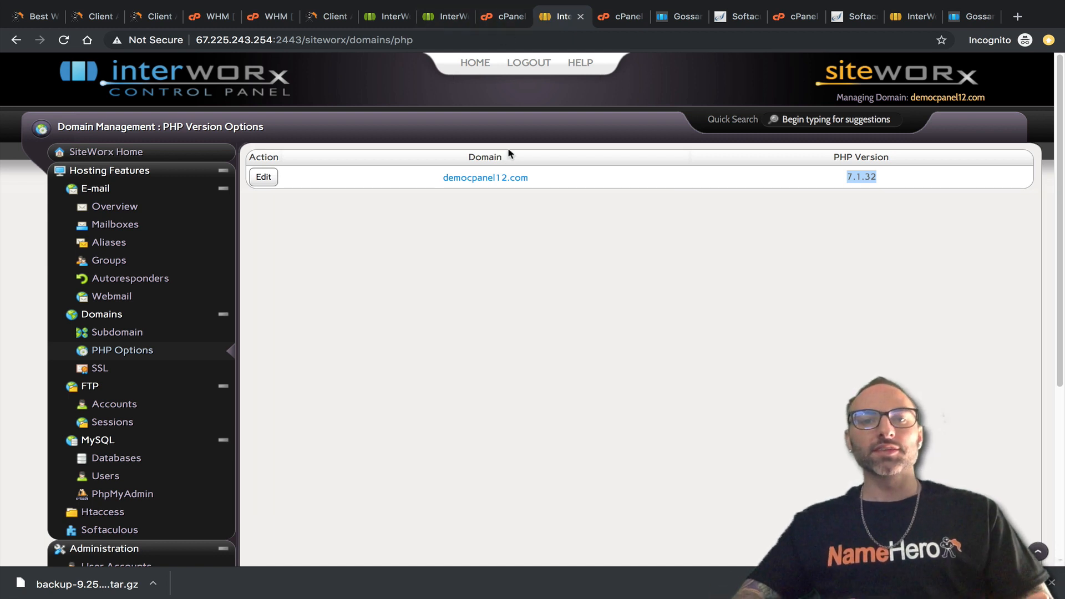
pyautogui.click(442, 19)
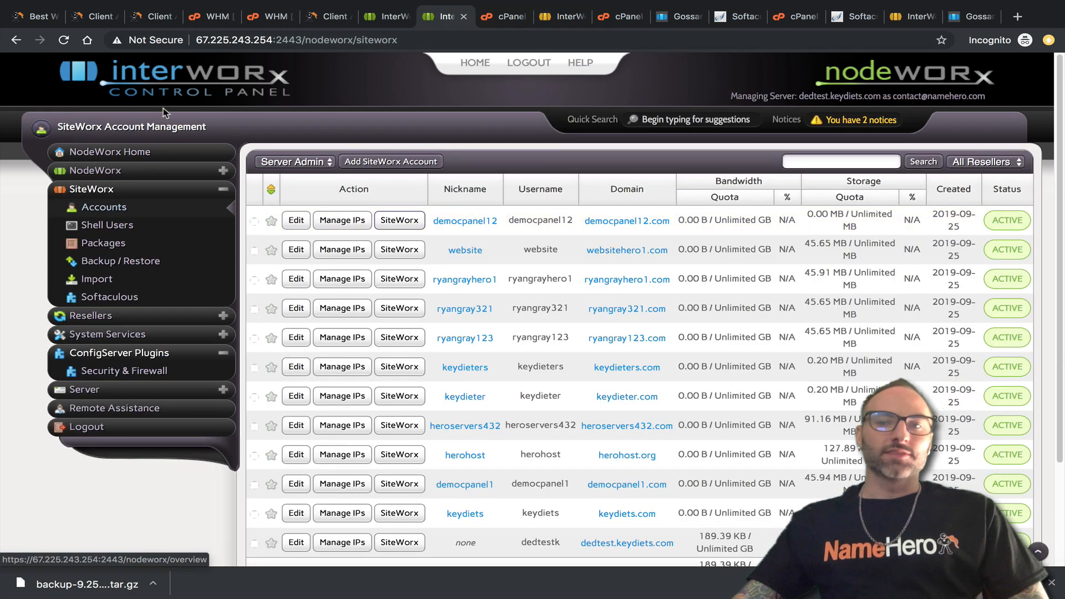
# Review the NodeWorx Mass Account Transfer Logs.
pyautogui.scroll(-3, 672, 294)
pyautogui.scroll(3, 670, 304)
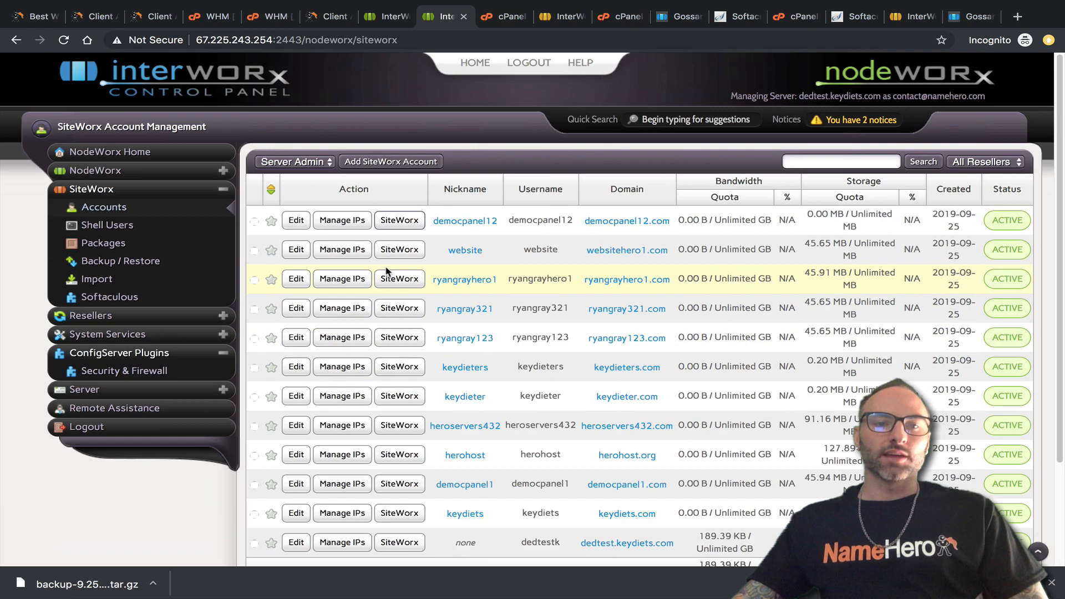
pyautogui.click(384, 17)
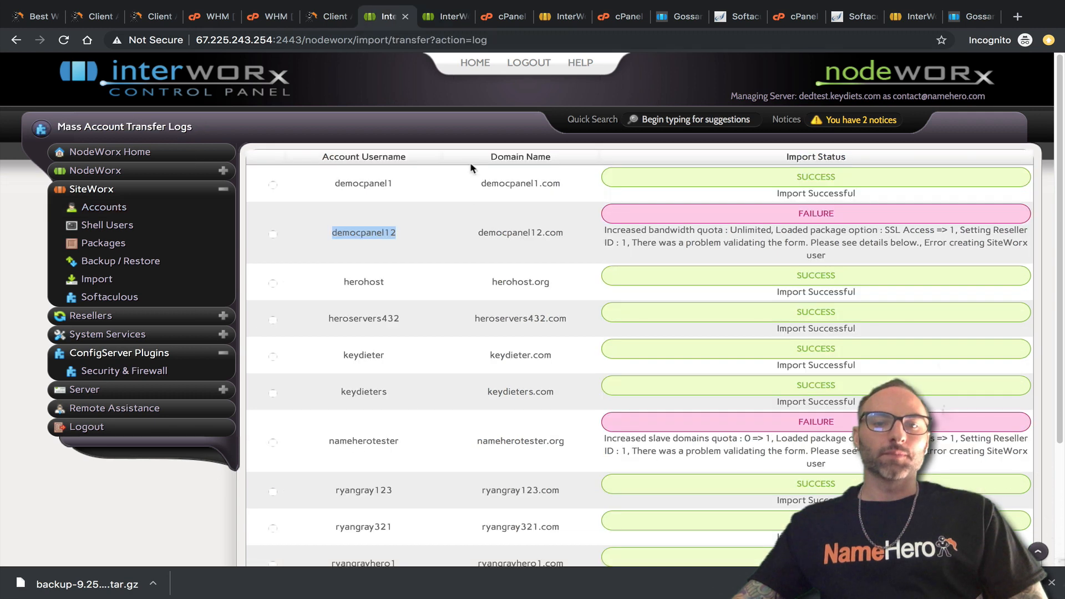
pyautogui.scroll(-5, 632, 360)
pyautogui.scroll(3, 642, 326)
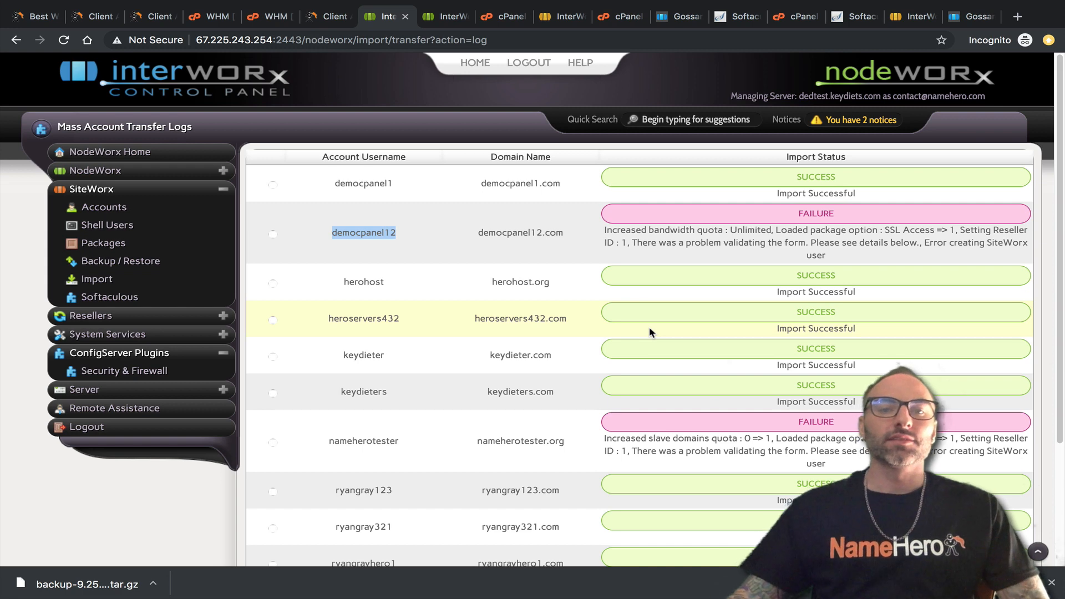
# Find the keydiets user and keydiets.com domain in the SiteWorx accounts list.
pyautogui.click(216, 210)
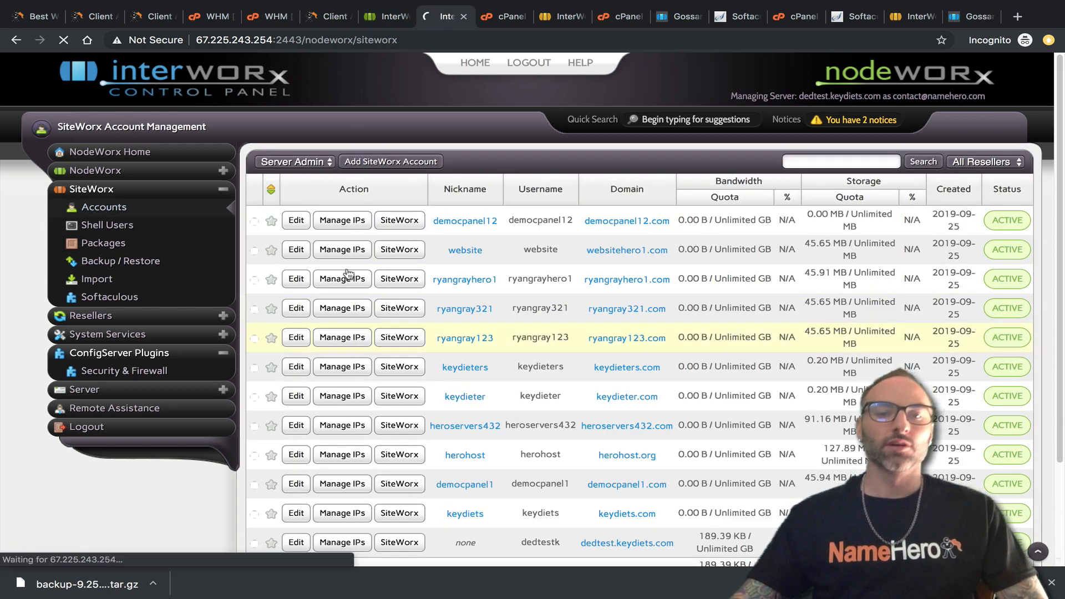
pyautogui.scroll(-3, 566, 376)
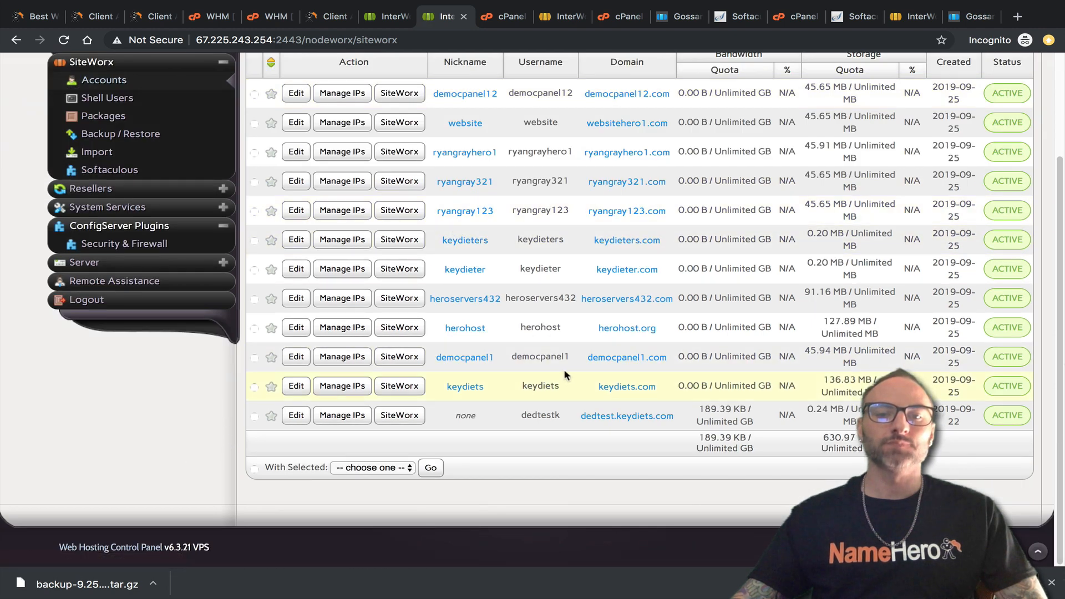
pyautogui.moveTo(564, 388); pyautogui.dragTo(522, 388)
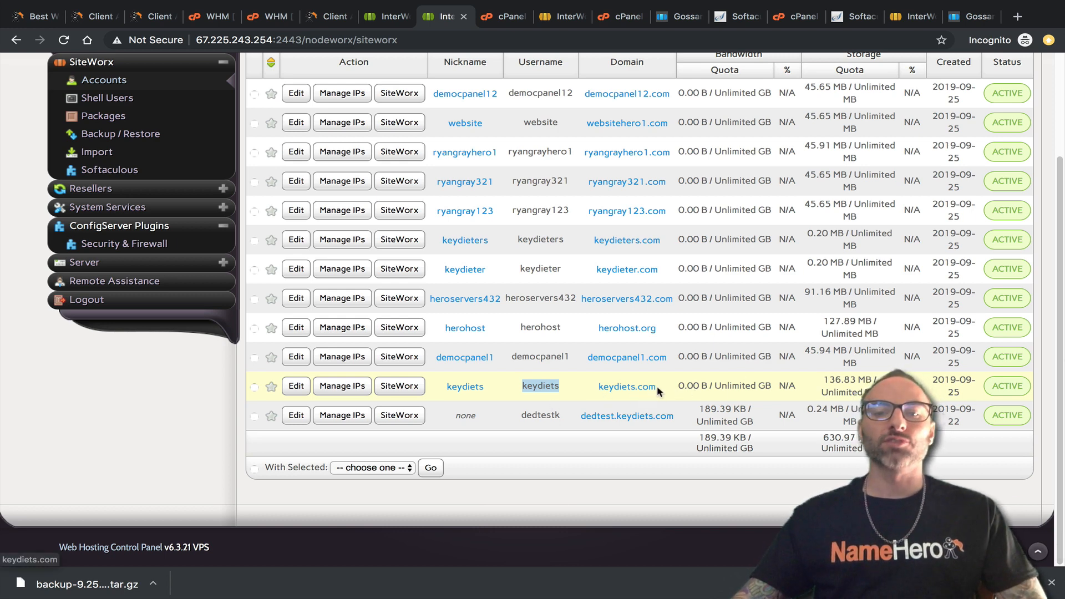
pyautogui.moveTo(659, 391); pyautogui.dragTo(597, 388)
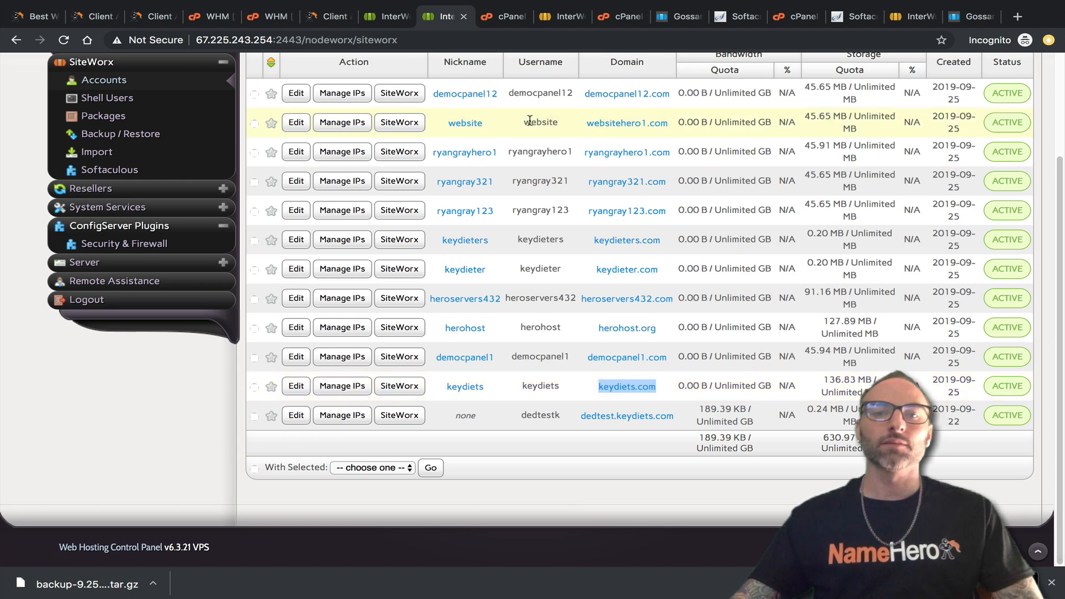
pyautogui.click(333, 16)
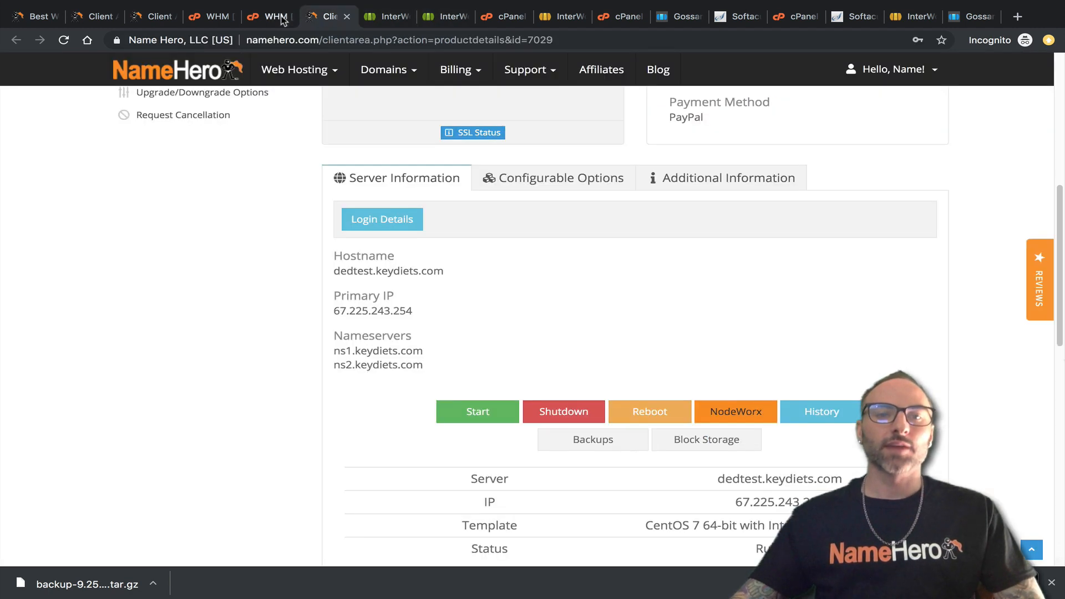
# Close the MultiPHP Manager and other leftover browser tabs.
pyautogui.click(495, 18)
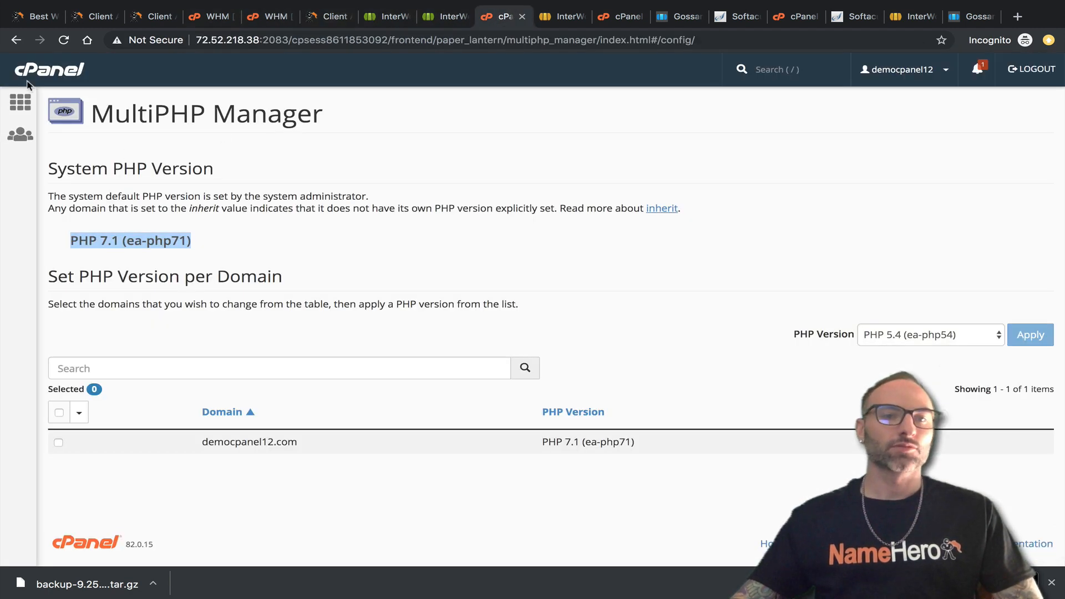
pyautogui.click(522, 16)
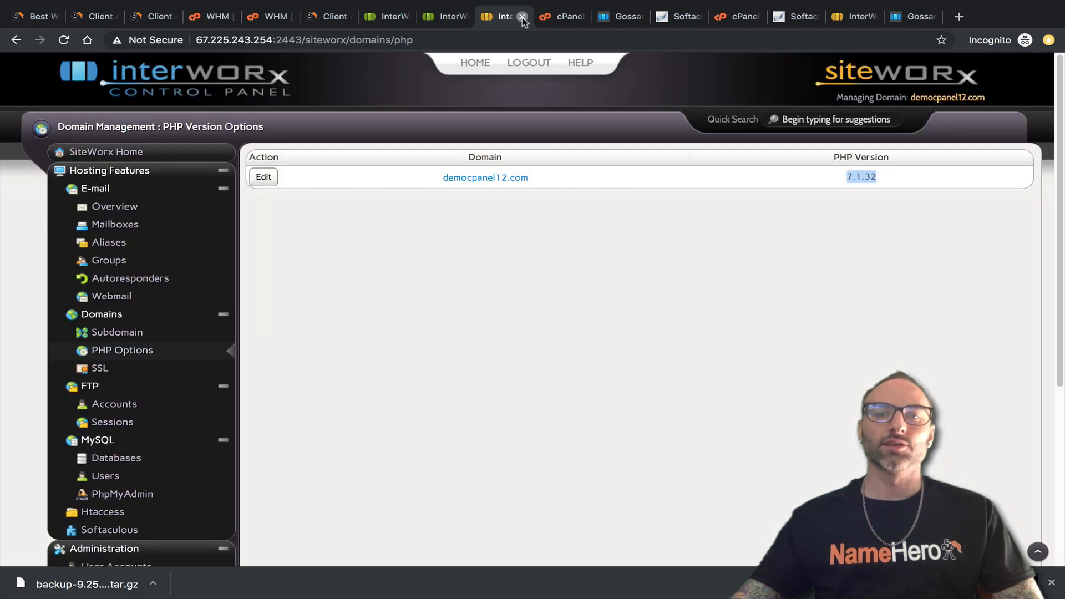
pyautogui.click(522, 17)
pyautogui.click(522, 17)
pyautogui.click(522, 16)
pyautogui.click(522, 16)
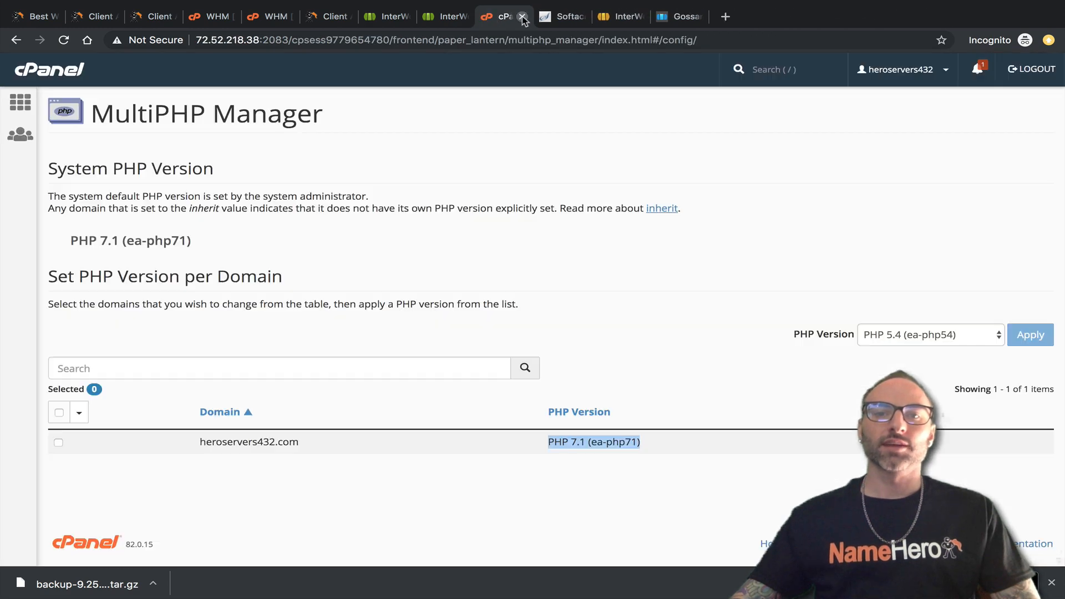
pyautogui.click(522, 17)
pyautogui.click(523, 17)
pyautogui.click(523, 16)
pyautogui.click(522, 17)
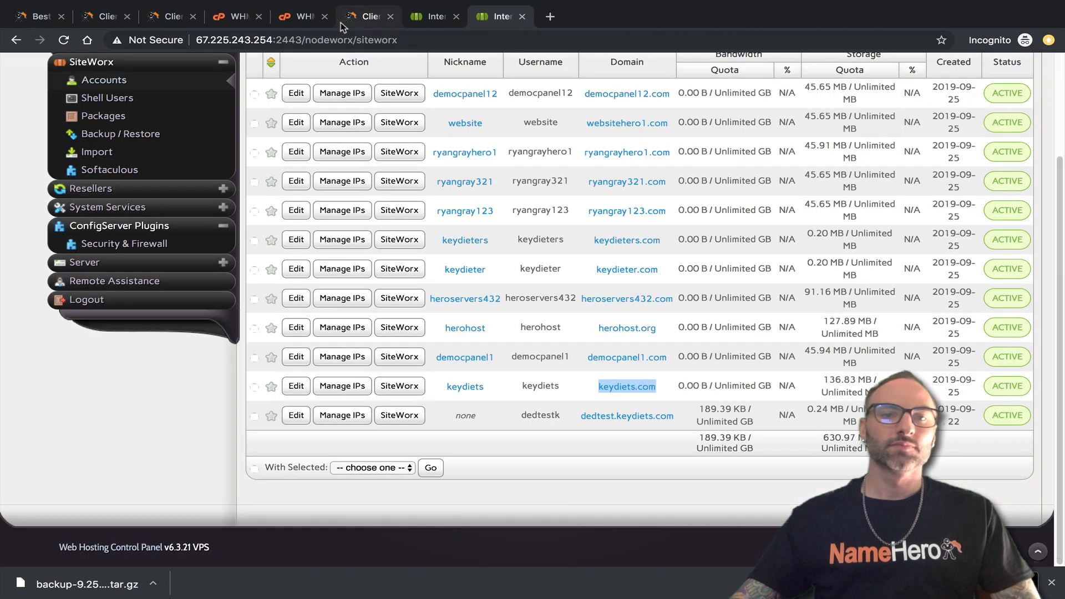
# Open cPanel for the keydiets.com account from WHM and go to its Backup tool.
pyautogui.click(304, 18)
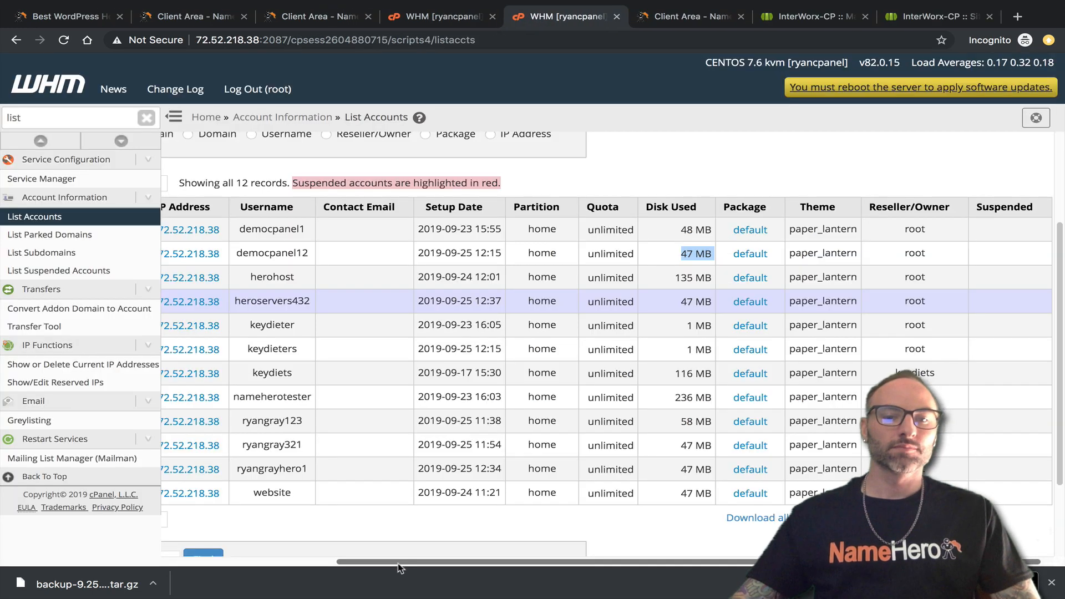
pyautogui.moveTo(398, 564); pyautogui.dragTo(258, 561)
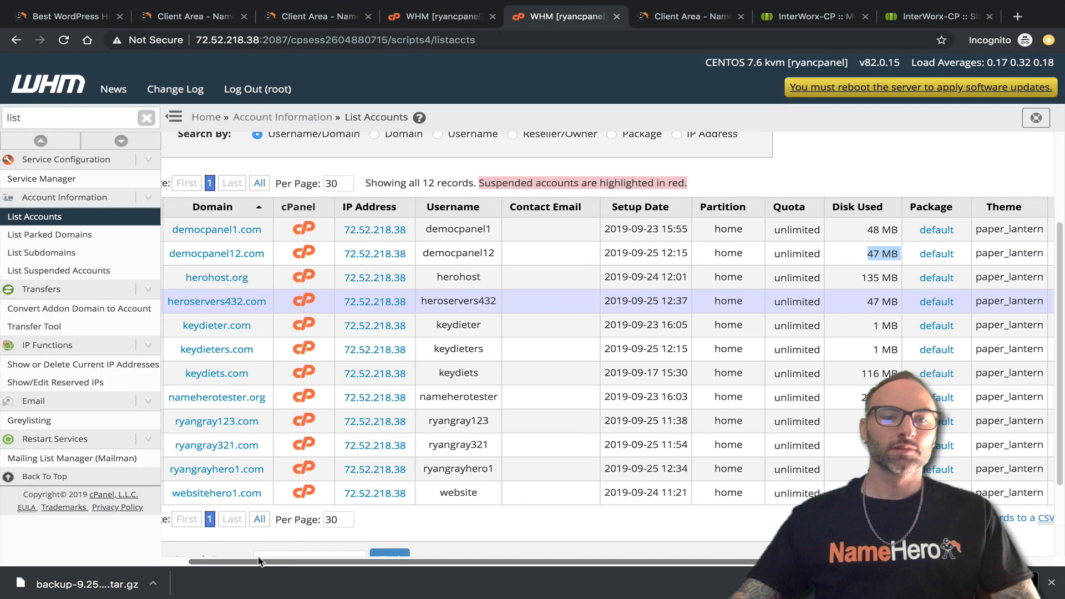
pyautogui.click(299, 377)
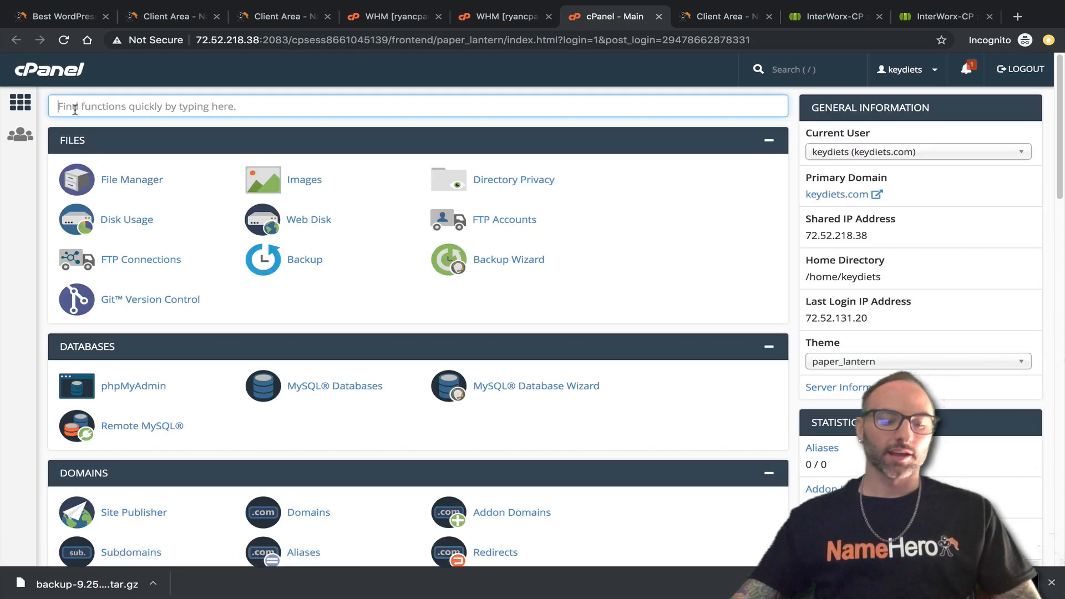
pyautogui.write('bac')
pyautogui.click(125, 182)
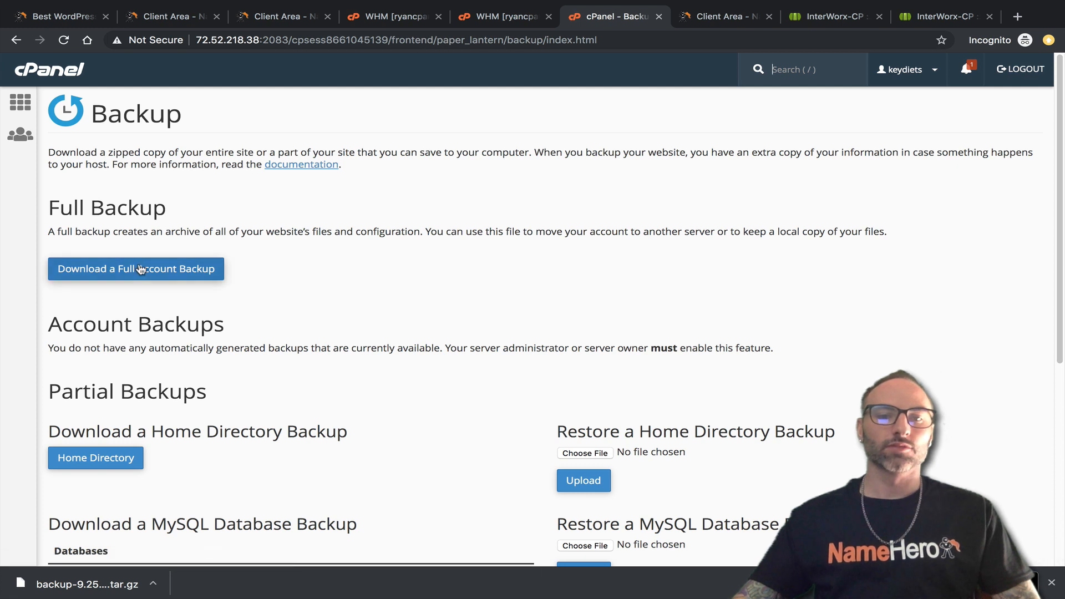
# Start a full account backup with Remote FTP Server as the destination.
pyautogui.click(140, 270)
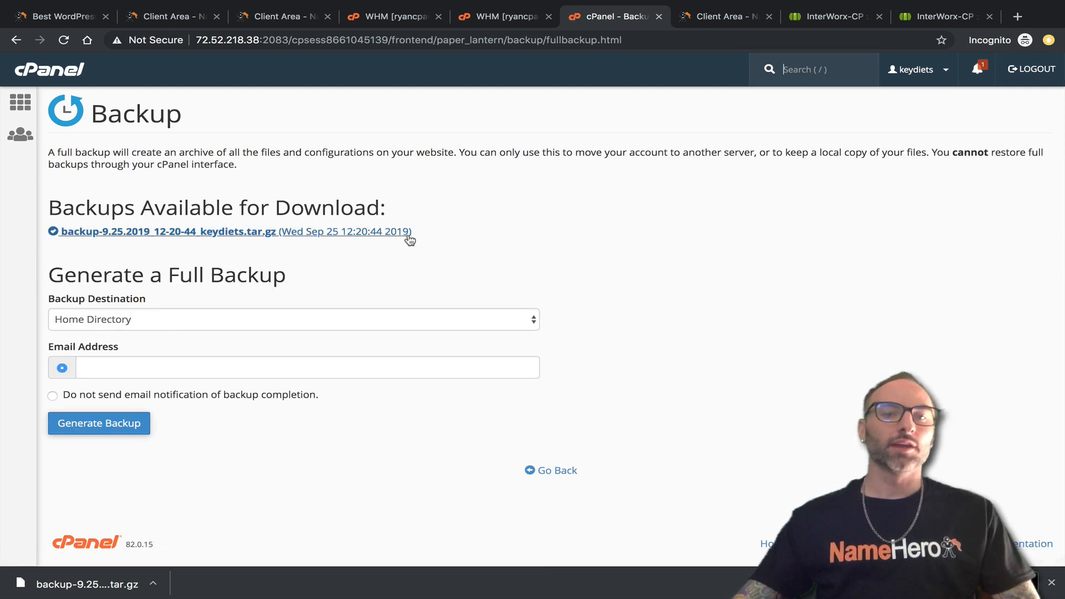
pyautogui.moveTo(411, 233); pyautogui.dragTo(56, 232)
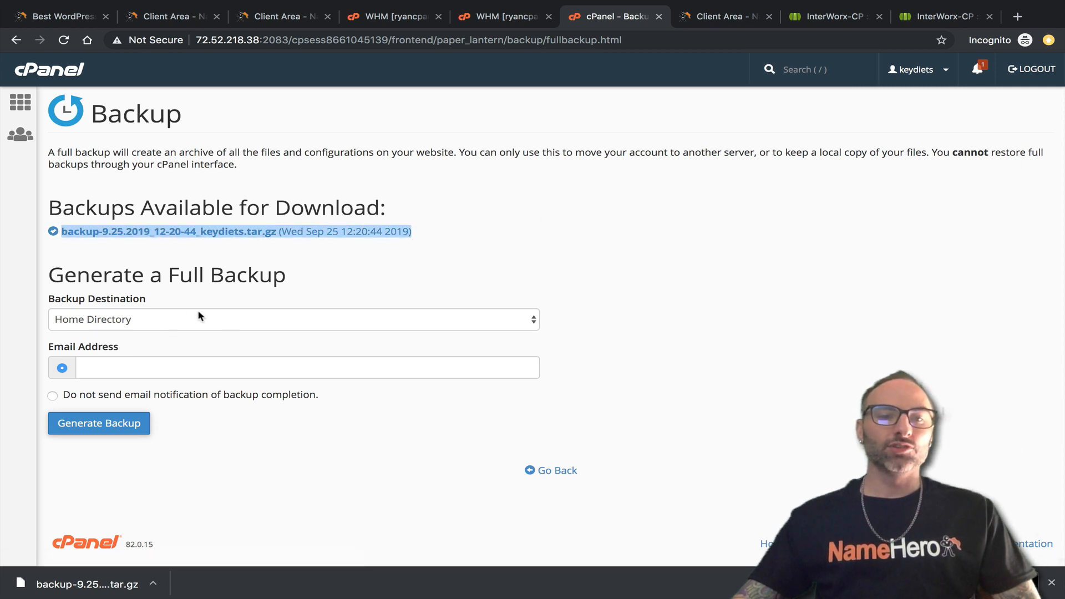
pyautogui.click(185, 320)
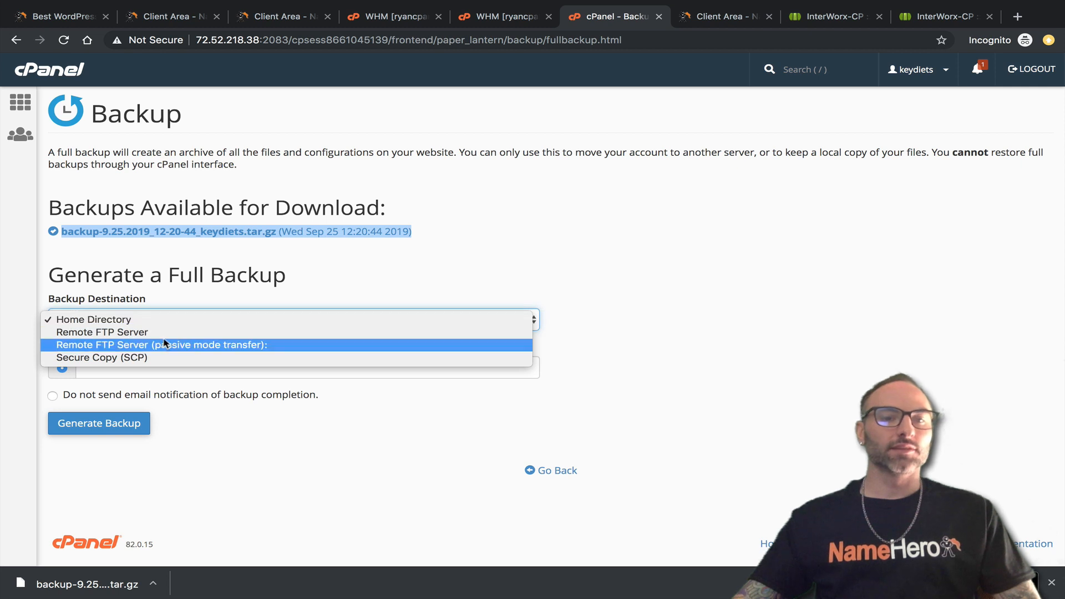
pyautogui.click(91, 333)
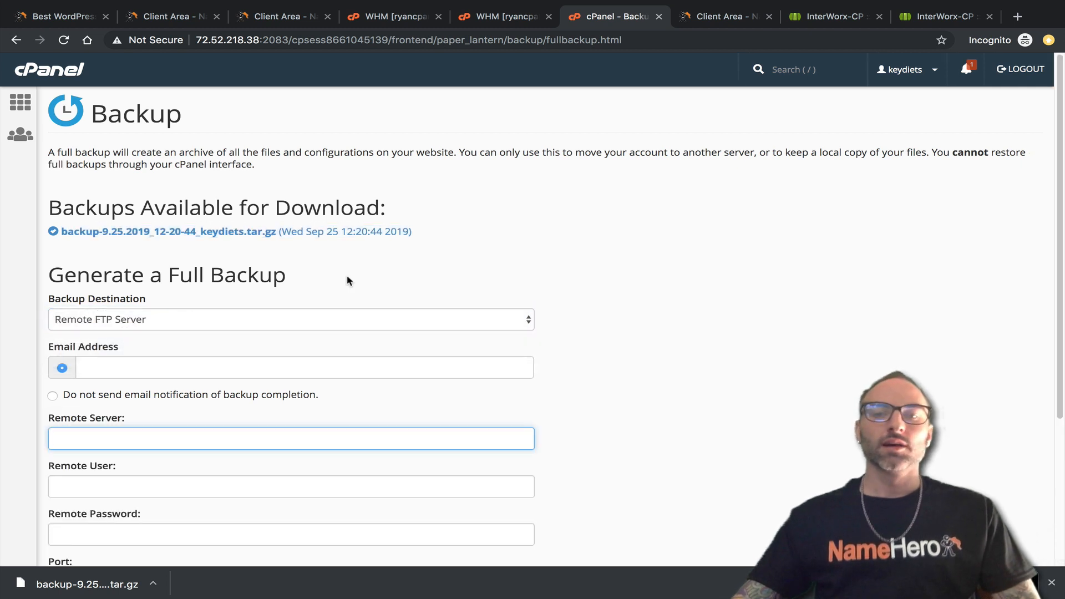
pyautogui.scroll(-2, 124, 265)
pyautogui.click(157, 210)
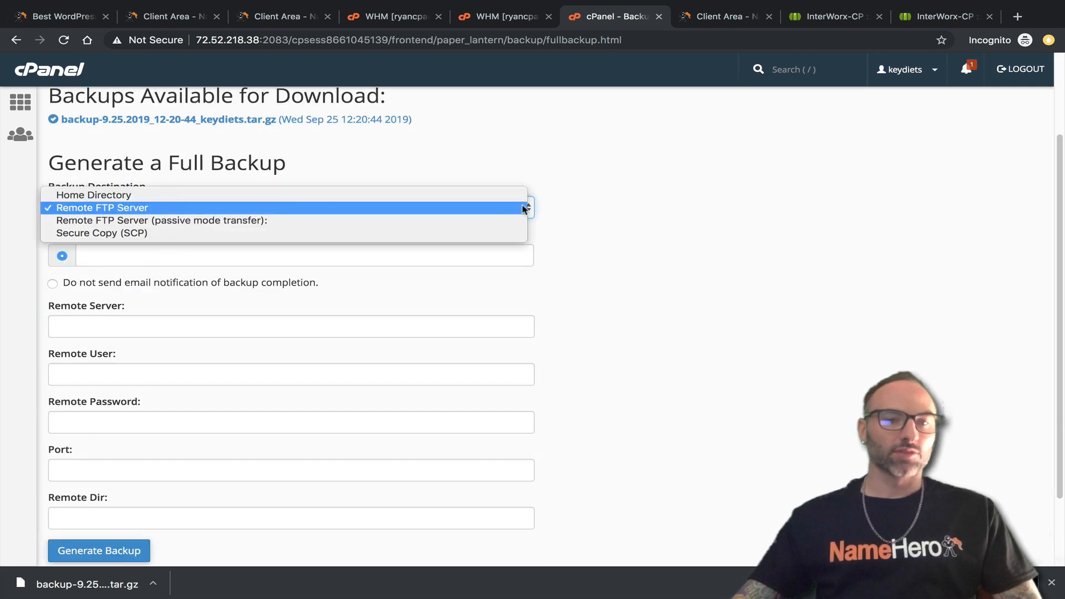
pyautogui.click(605, 183)
pyautogui.click(611, 180)
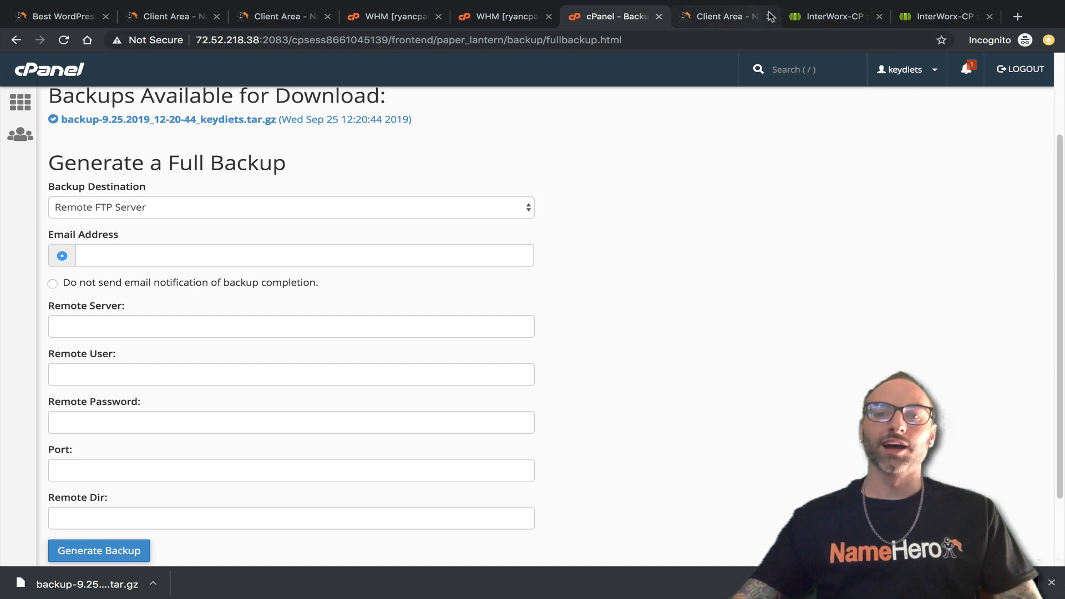
pyautogui.click(811, 17)
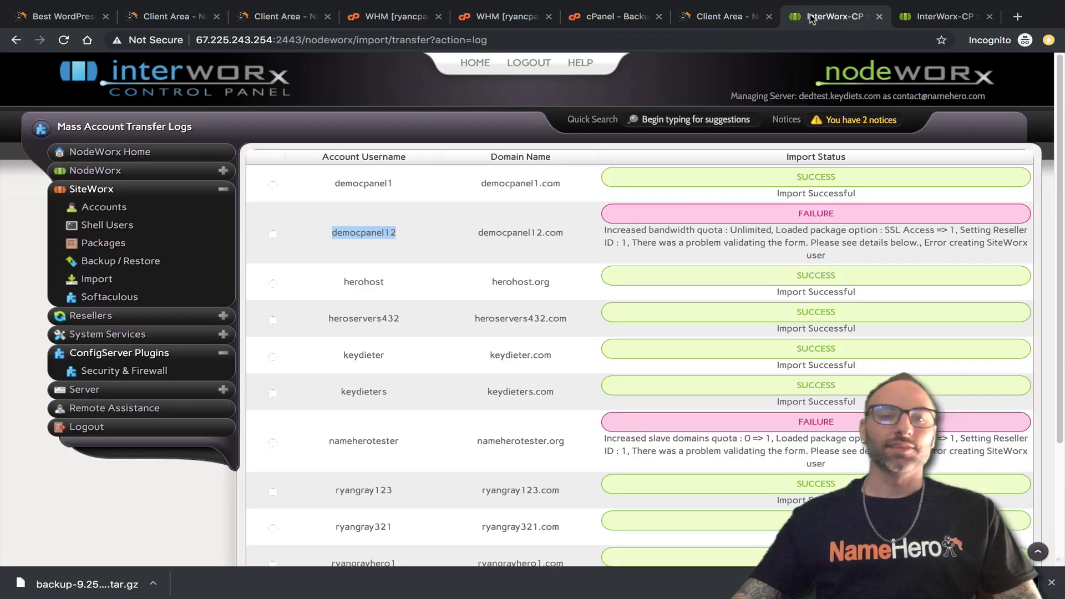
# Open SiteWorx for the keydiets account and go to its FTP accounts.
pyautogui.click(920, 17)
pyautogui.moveTo(920, 18); pyautogui.dragTo(724, 16)
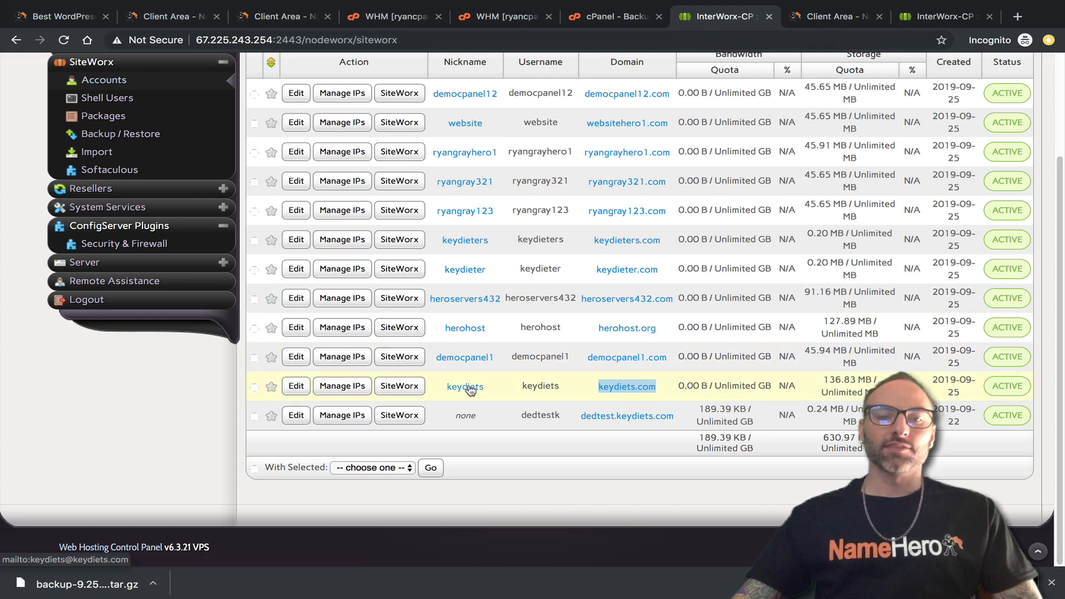
pyautogui.click(407, 387)
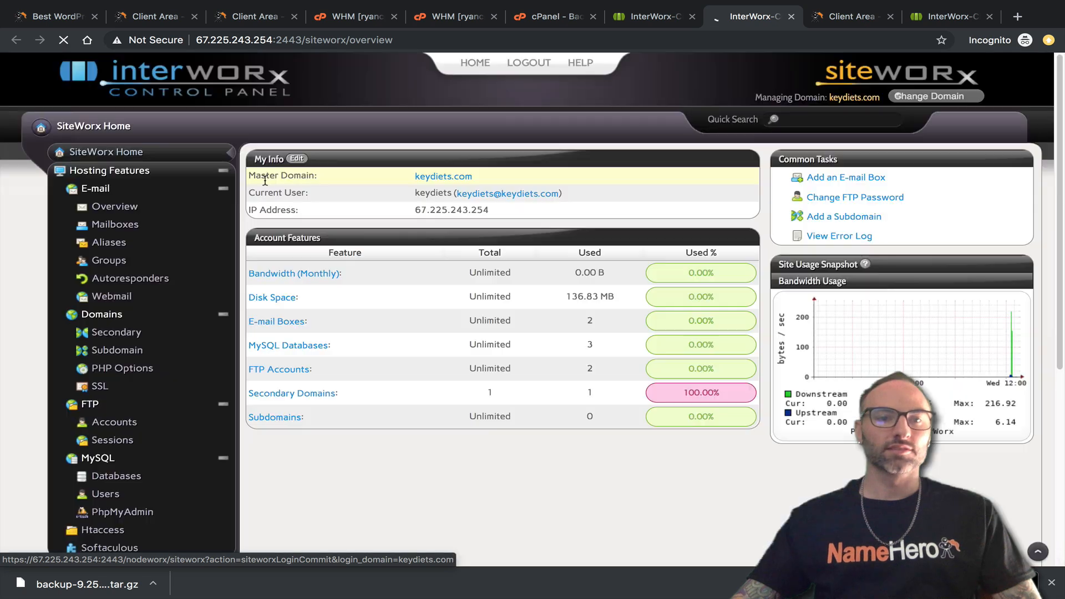
pyautogui.scroll(-2, 127, 333)
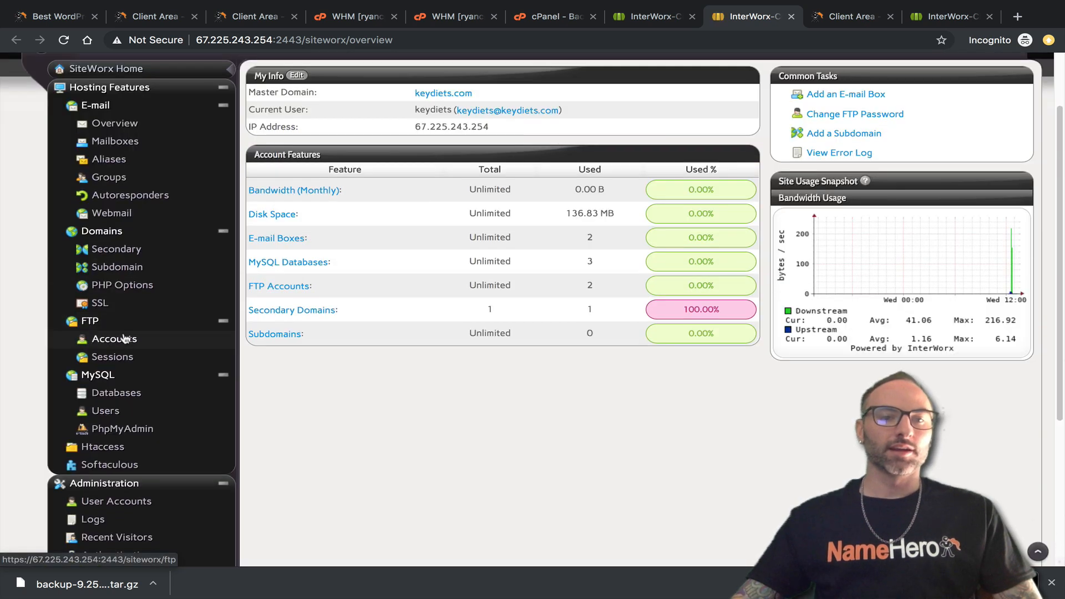
pyautogui.click(125, 339)
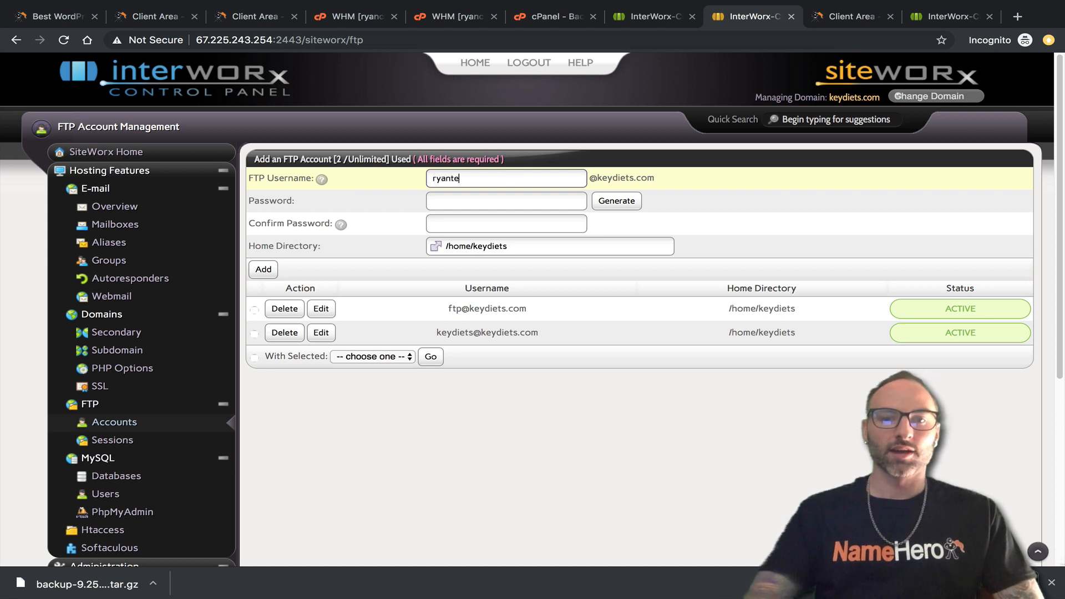
# Add an FTP account with a generated, copied password and home directory /home/keydiets.
pyautogui.press('Tab')
pyautogui.click(617, 200)
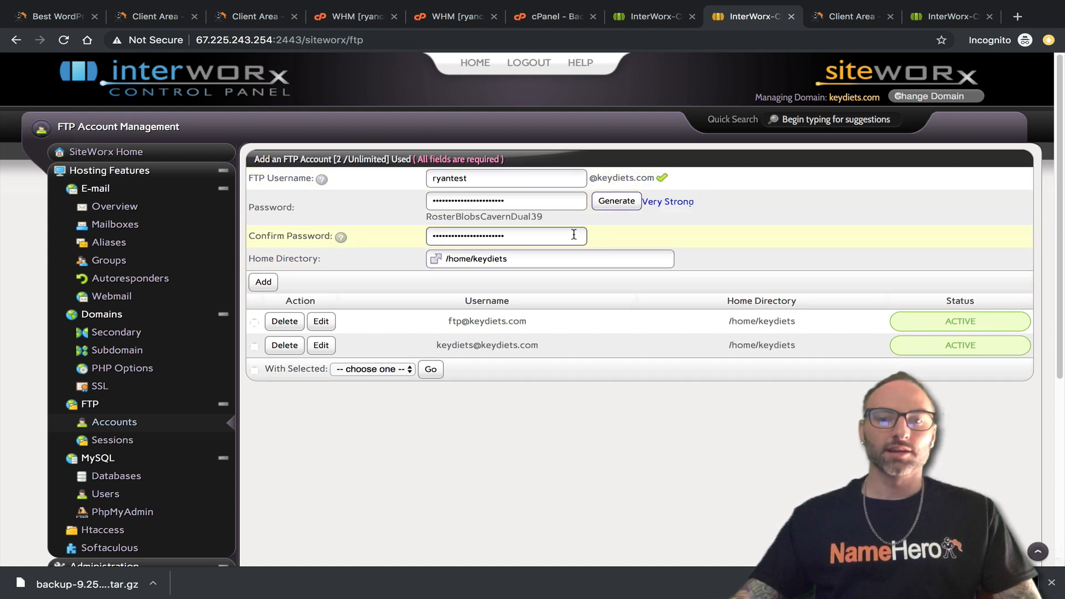
pyautogui.moveTo(545, 219); pyautogui.dragTo(431, 220)
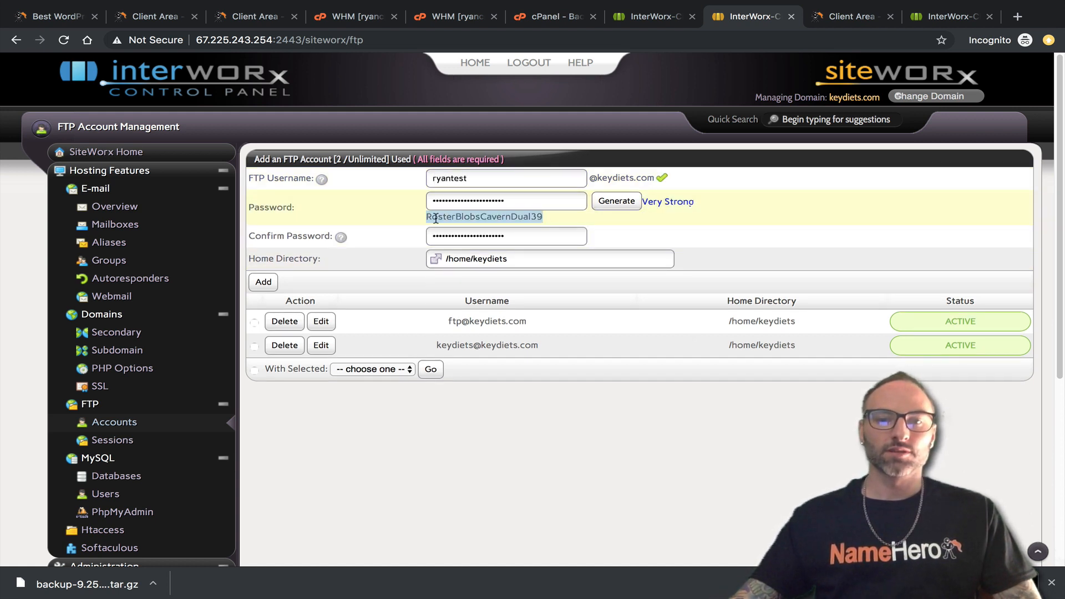
pyautogui.rightClick(436, 219)
pyautogui.click(464, 242)
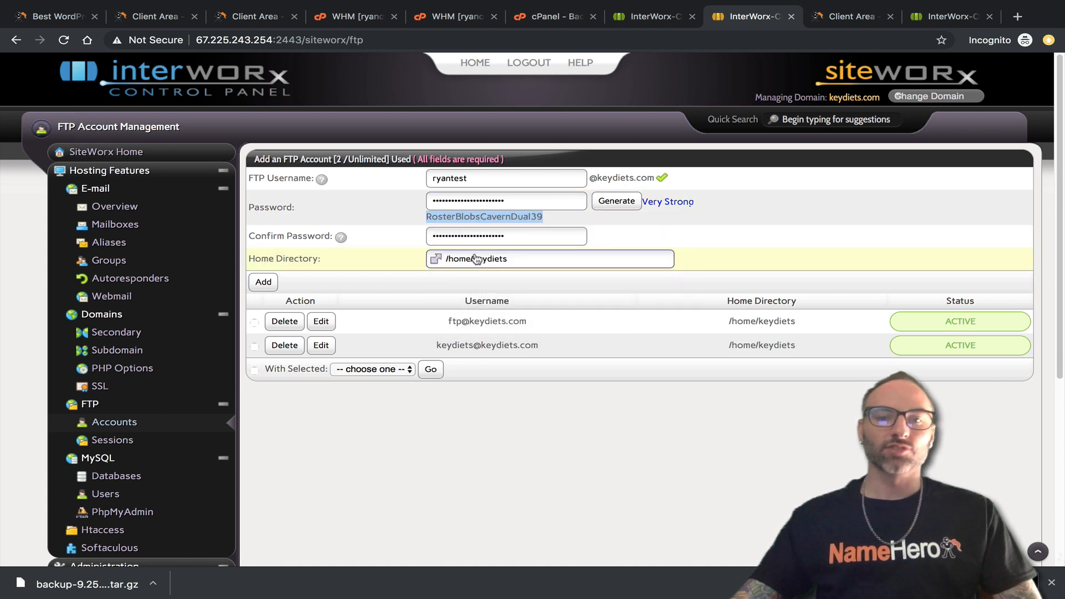
pyautogui.click(442, 262)
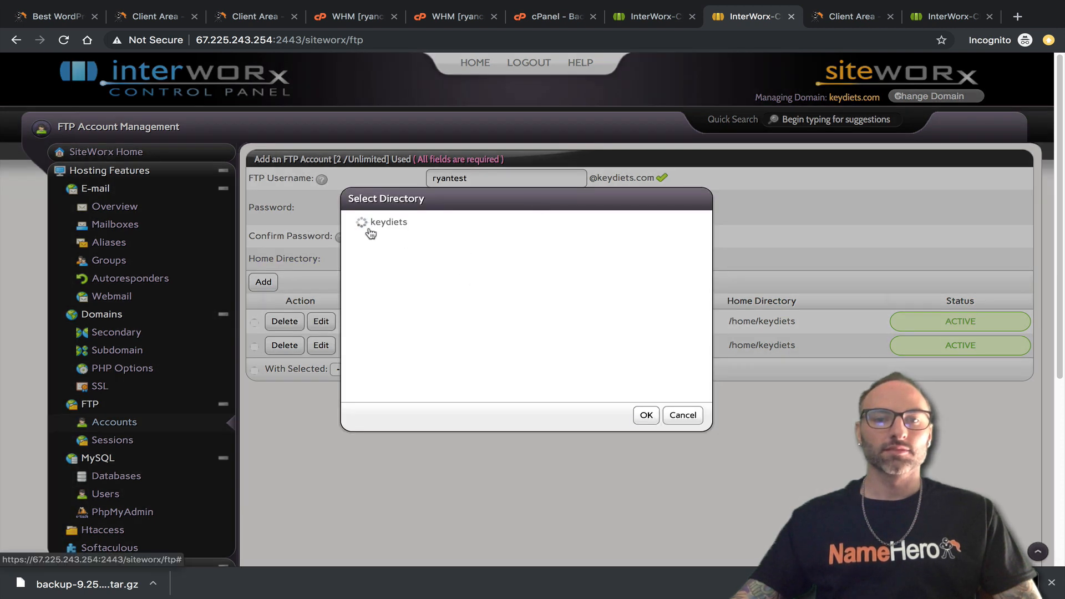
pyautogui.click(363, 224)
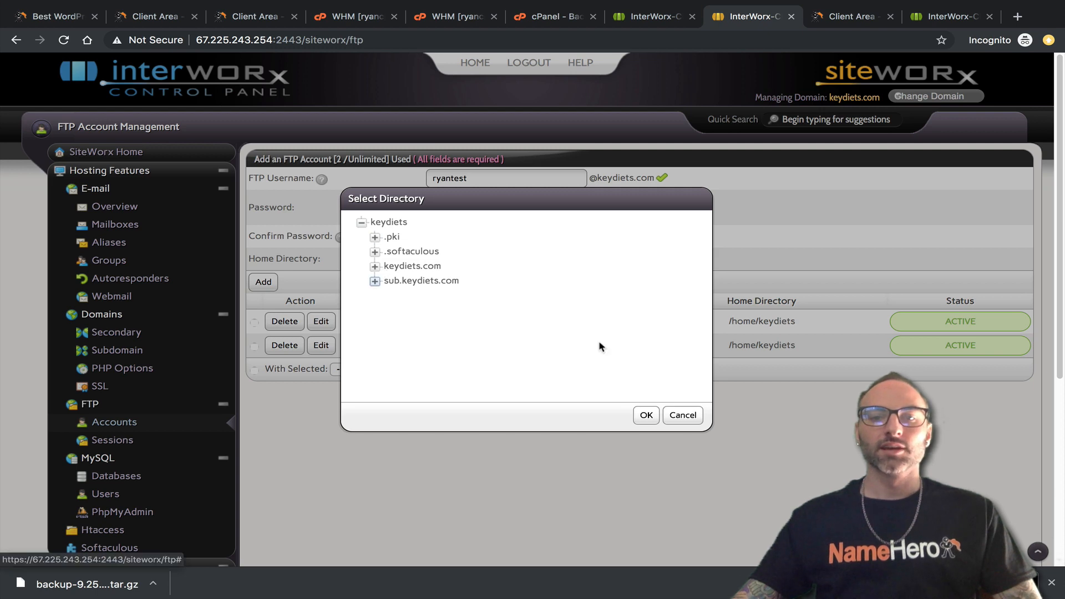
pyautogui.click(688, 416)
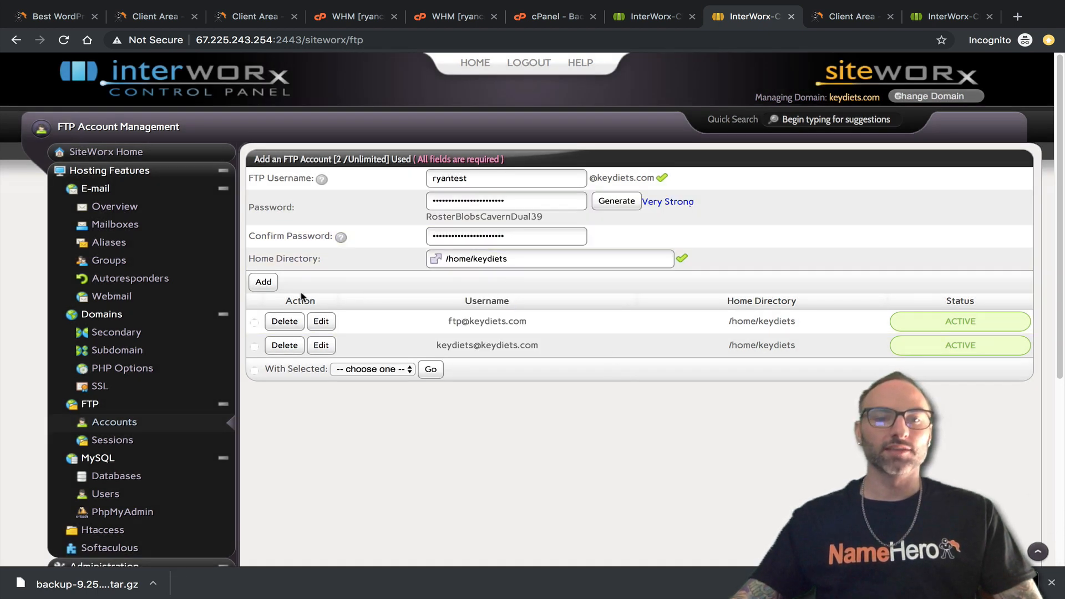
pyautogui.click(262, 283)
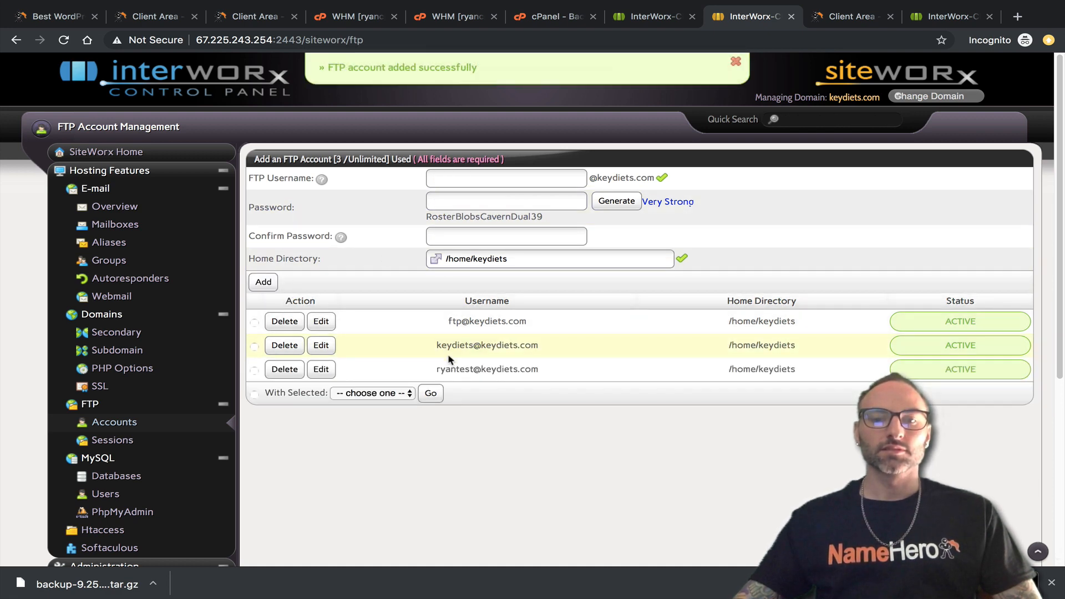
pyautogui.click(641, 17)
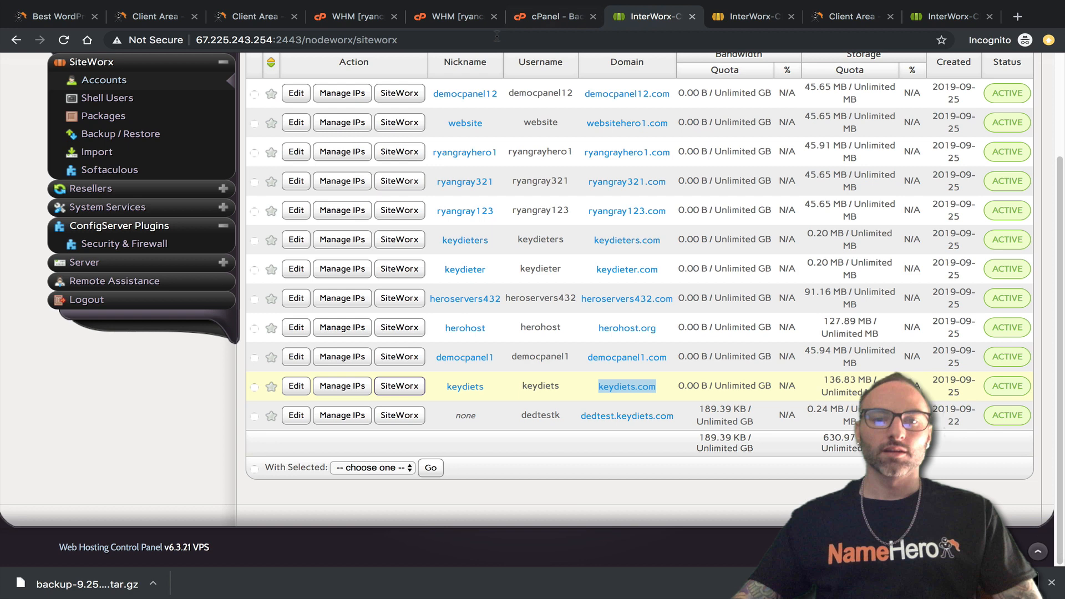
# Enter the FTP user's e-mail as Remote User, paste the password, and disable e-mail notification.
pyautogui.click(533, 17)
pyautogui.scroll(-1, 151, 376)
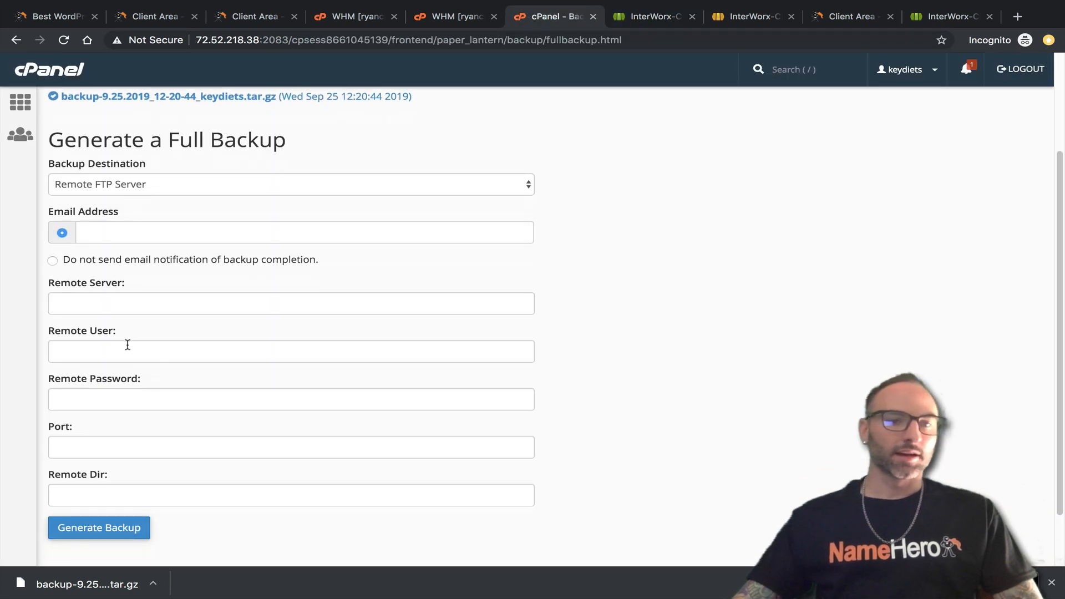
pyautogui.click(111, 350)
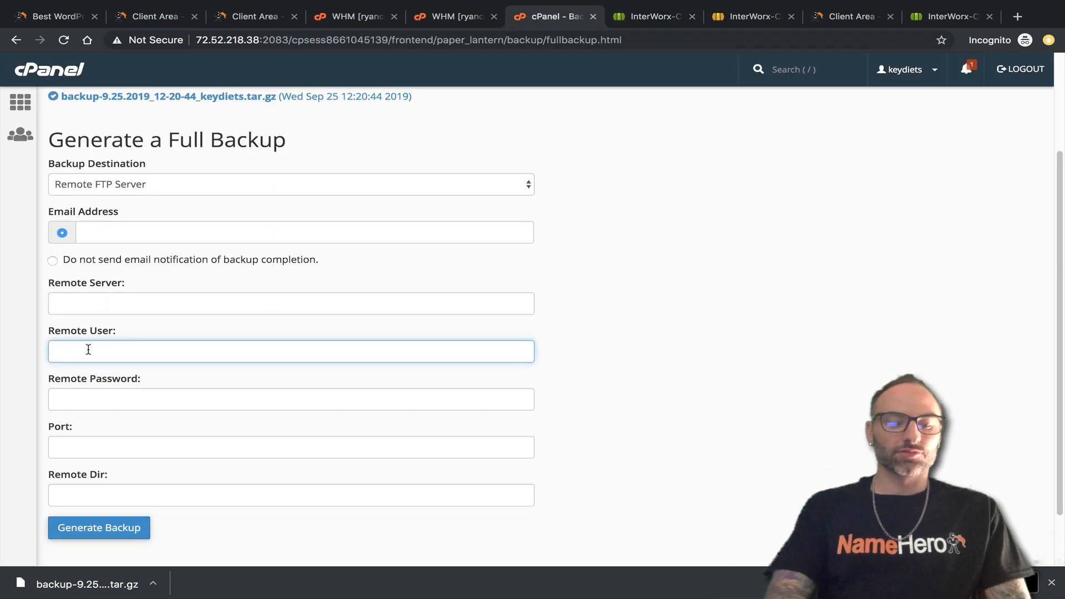
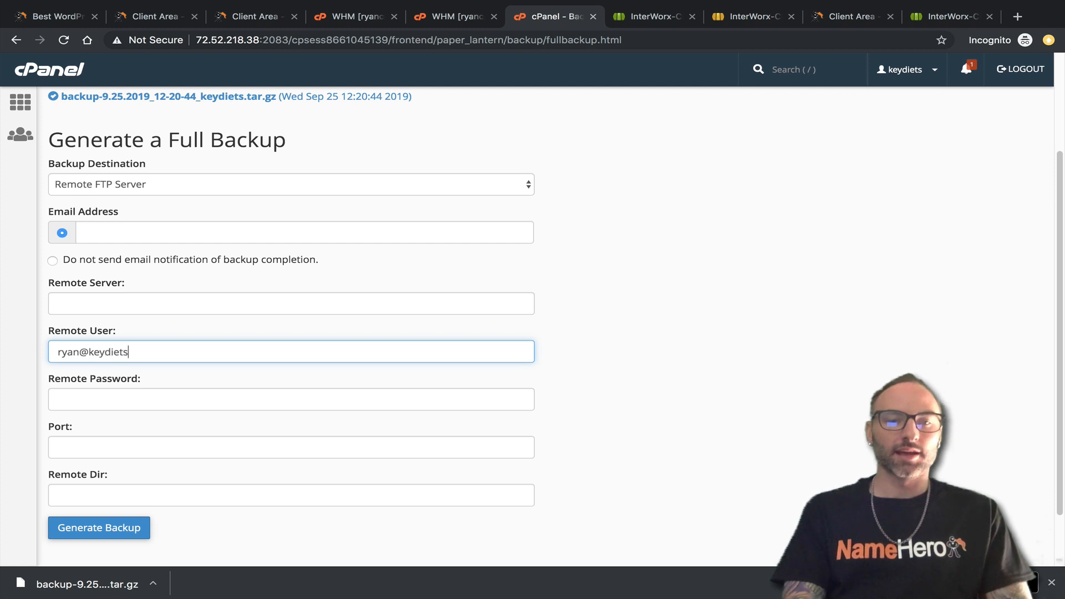
pyautogui.rightClick(141, 395)
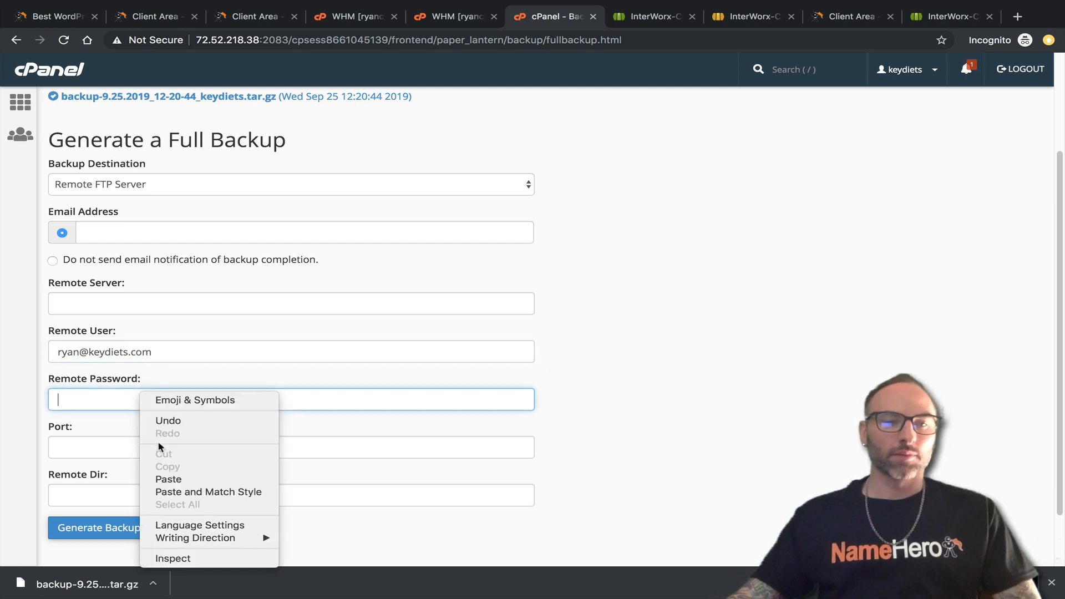
pyautogui.click(154, 479)
pyautogui.click(111, 448)
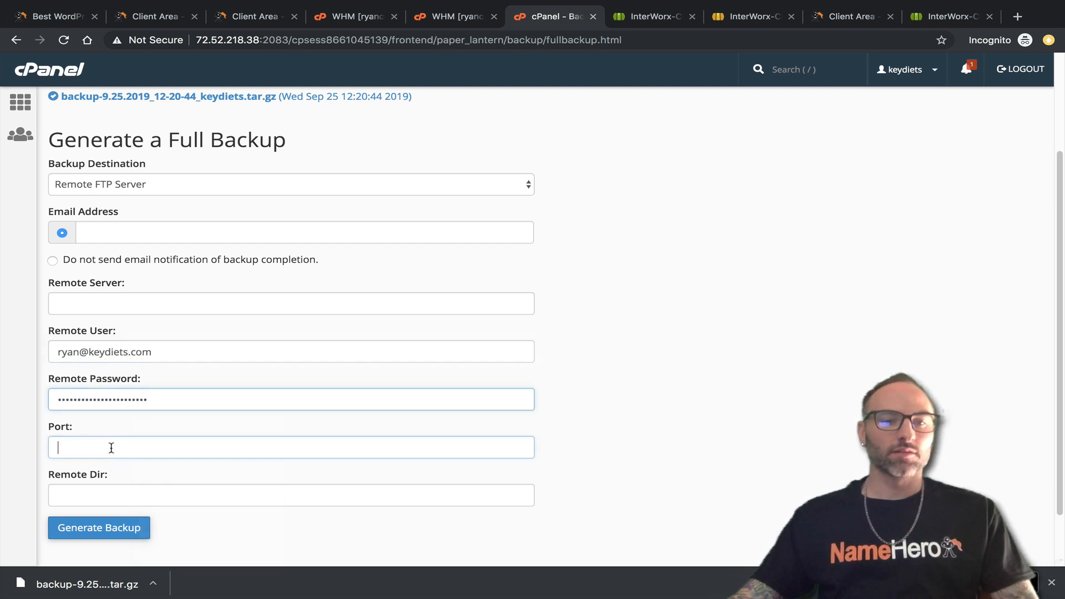
pyautogui.click(89, 490)
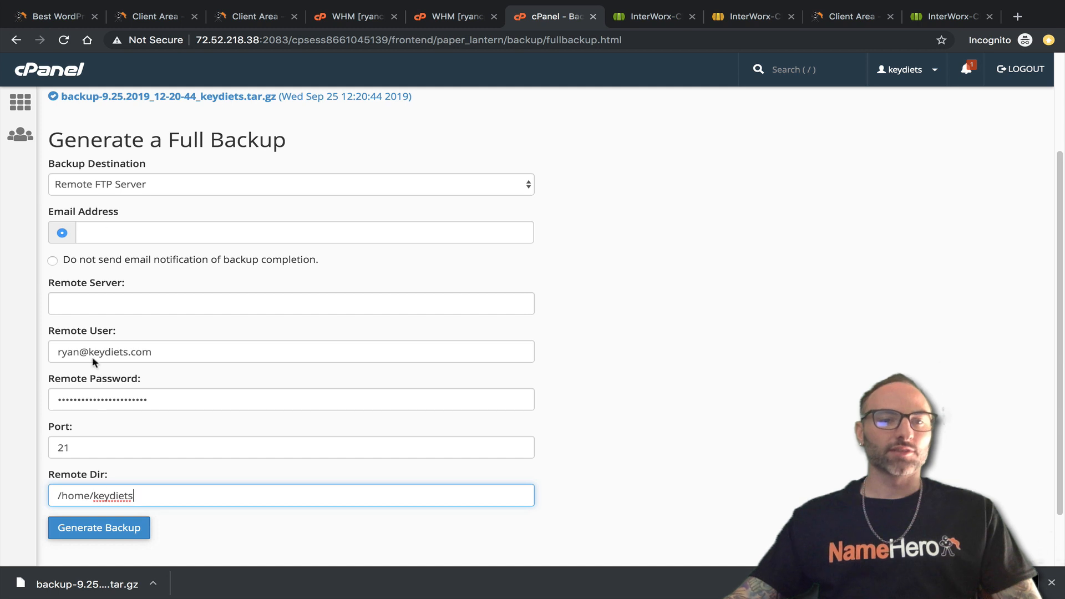
pyautogui.click(53, 260)
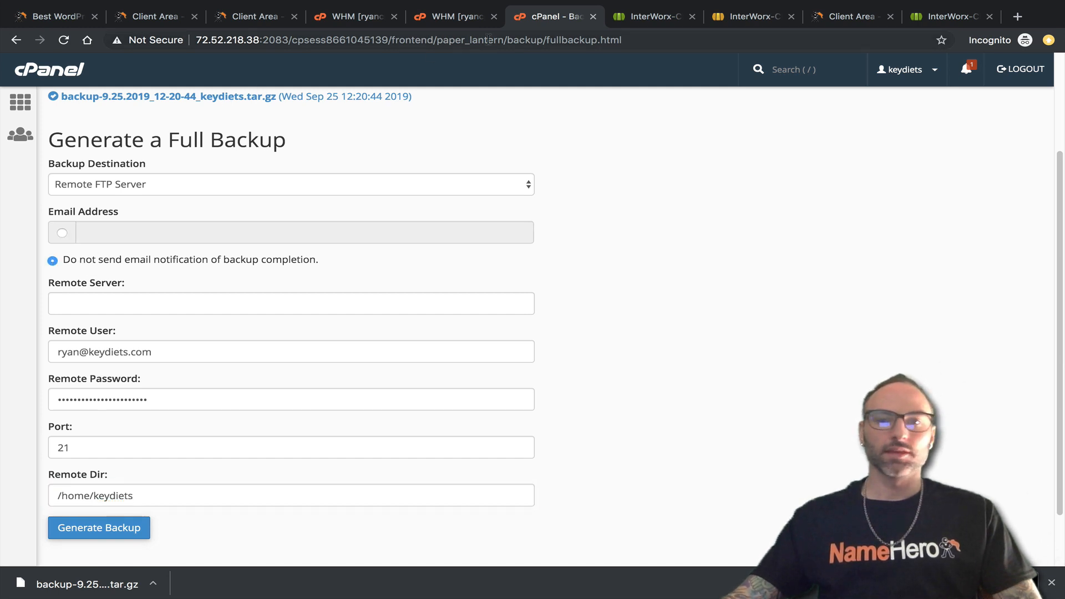
# Copy the InterWorx server IP 67.225.243.254 into Remote Server and generate the backup.
pyautogui.click(653, 17)
pyautogui.moveTo(212, 42); pyautogui.dragTo(235, 40)
pyautogui.click(297, 39)
pyautogui.rightClick(235, 40)
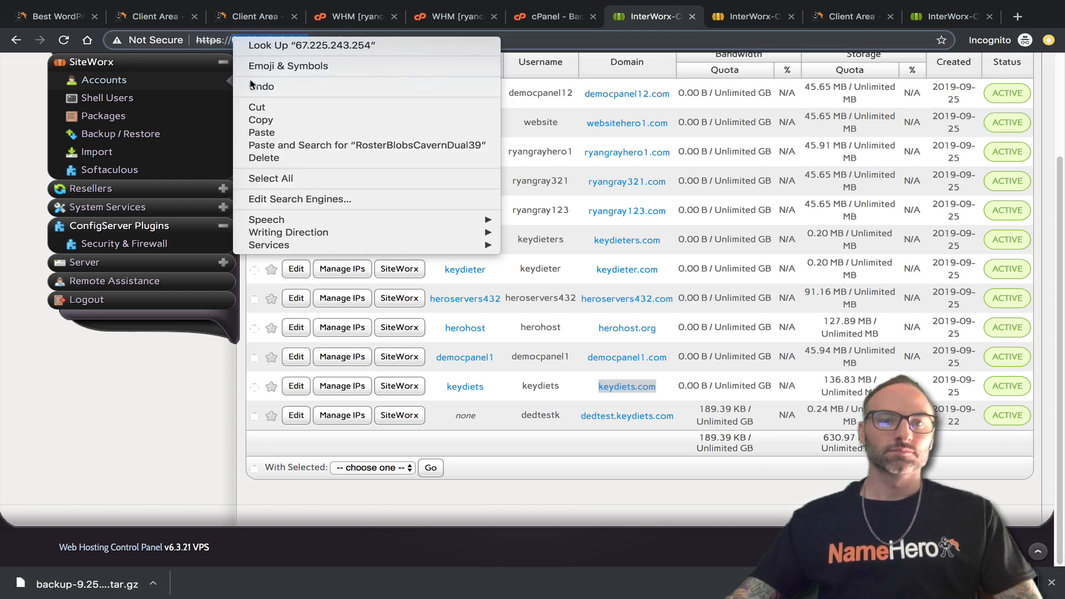
pyautogui.click(256, 121)
pyautogui.click(555, 16)
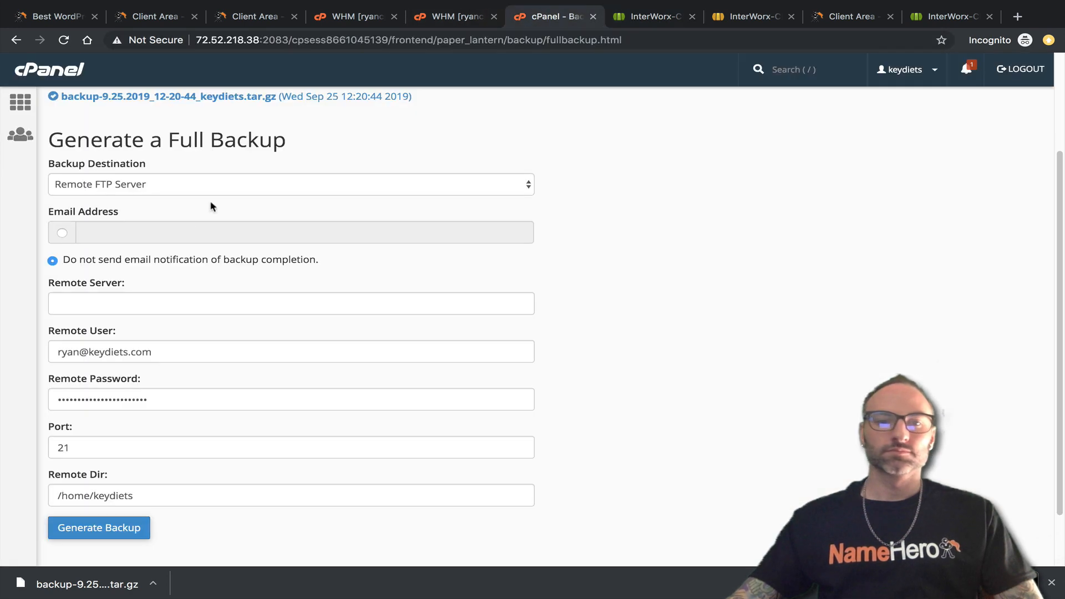
pyautogui.rightClick(87, 305)
pyautogui.click(116, 392)
pyautogui.click(107, 530)
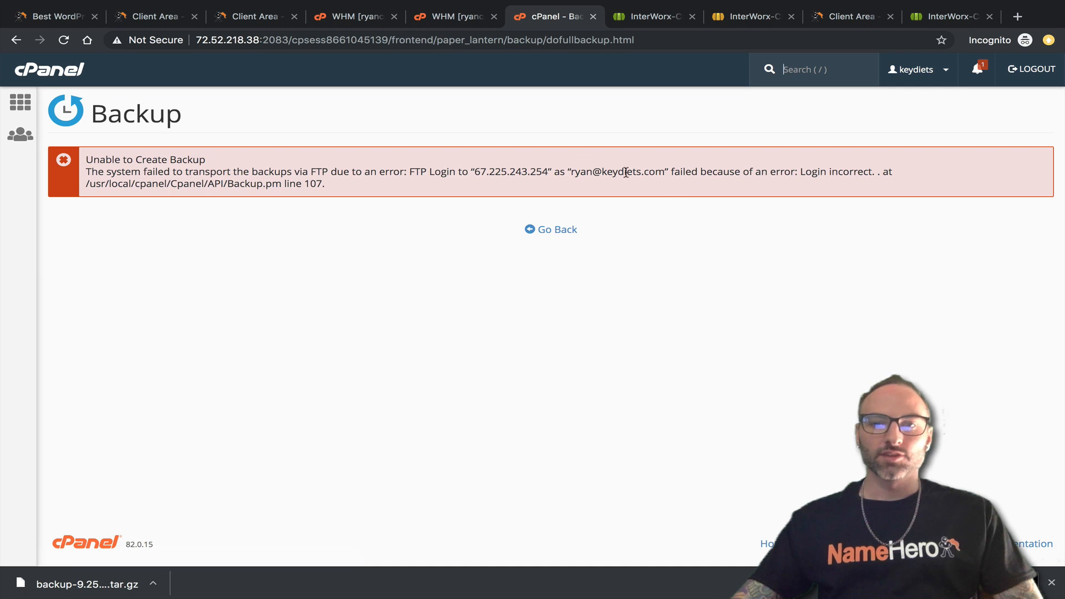
# Return from the backup error and copy the test FTP account's username from SiteWorx.
pyautogui.click(549, 229)
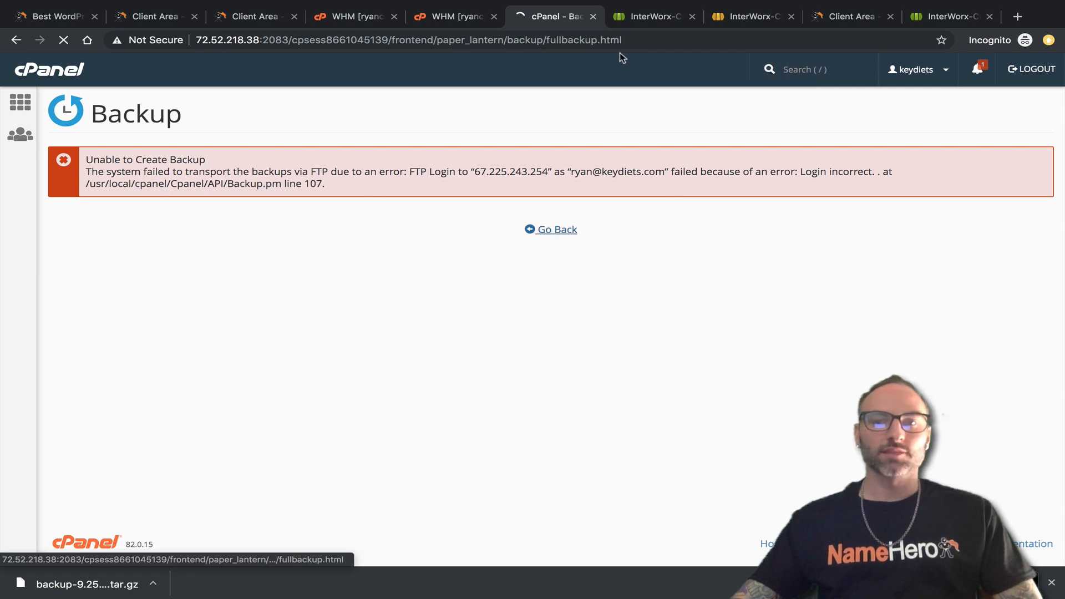
pyautogui.click(643, 17)
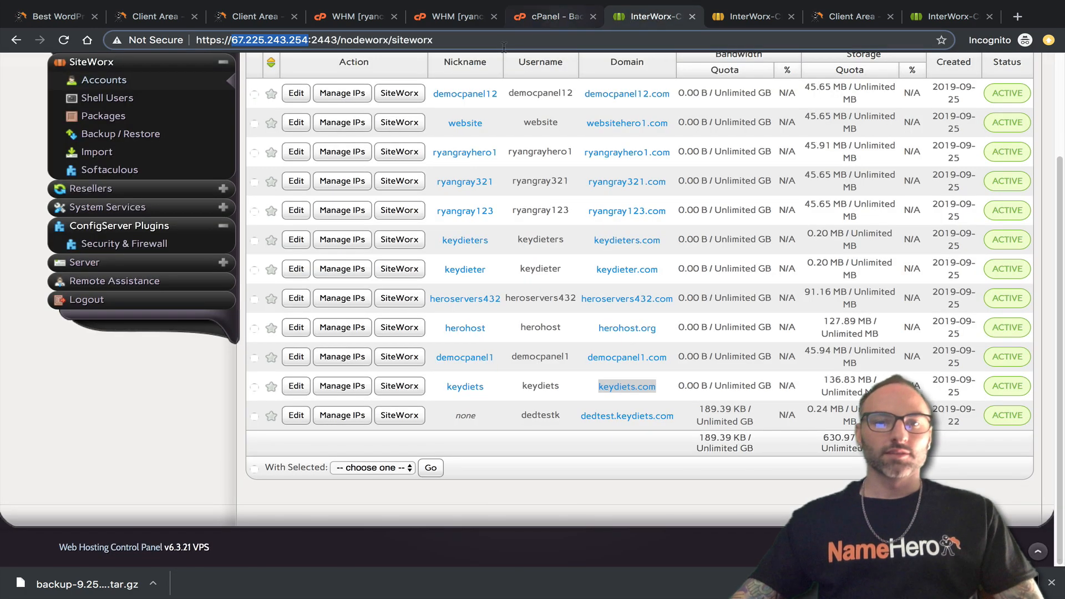
pyautogui.click(748, 17)
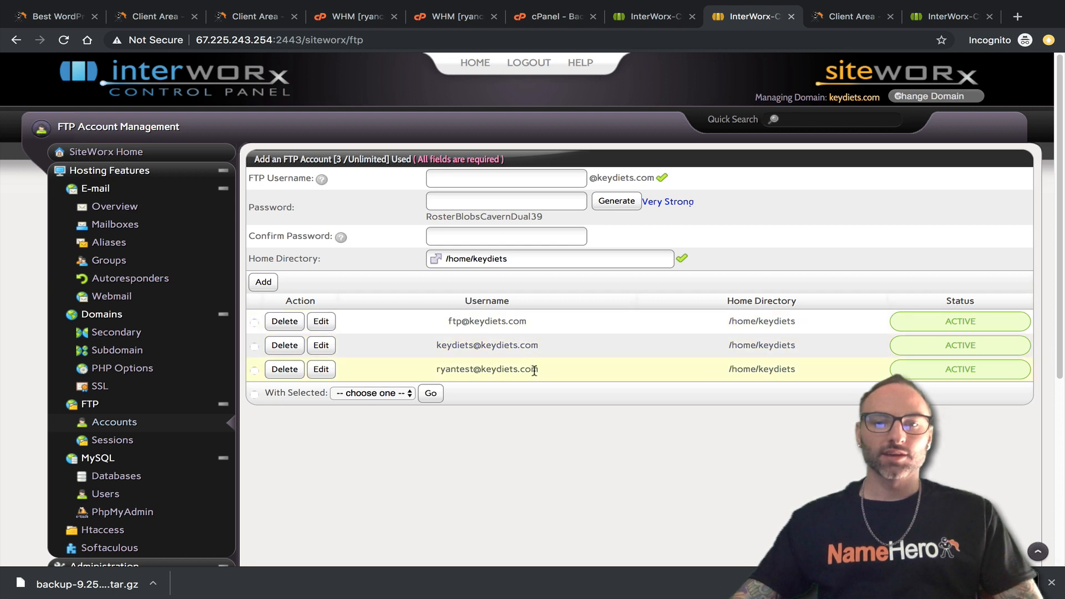
pyautogui.moveTo(537, 370); pyautogui.dragTo(438, 370)
pyautogui.rightClick(444, 370)
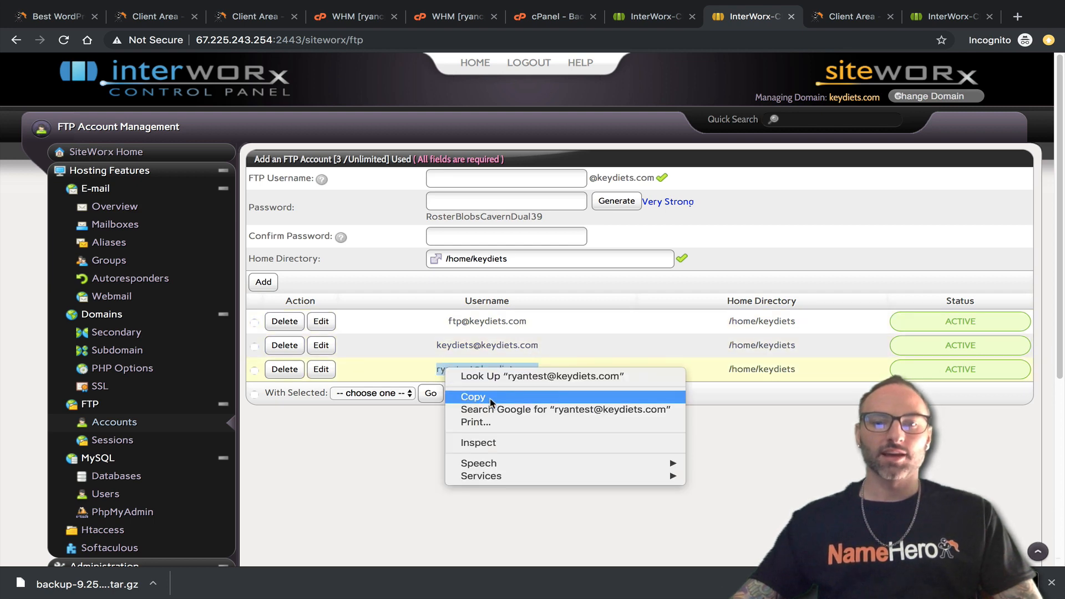
pyautogui.click(490, 399)
# Change the backup destination to Remote FTP Server (passive mode transfer).
pyautogui.click(557, 18)
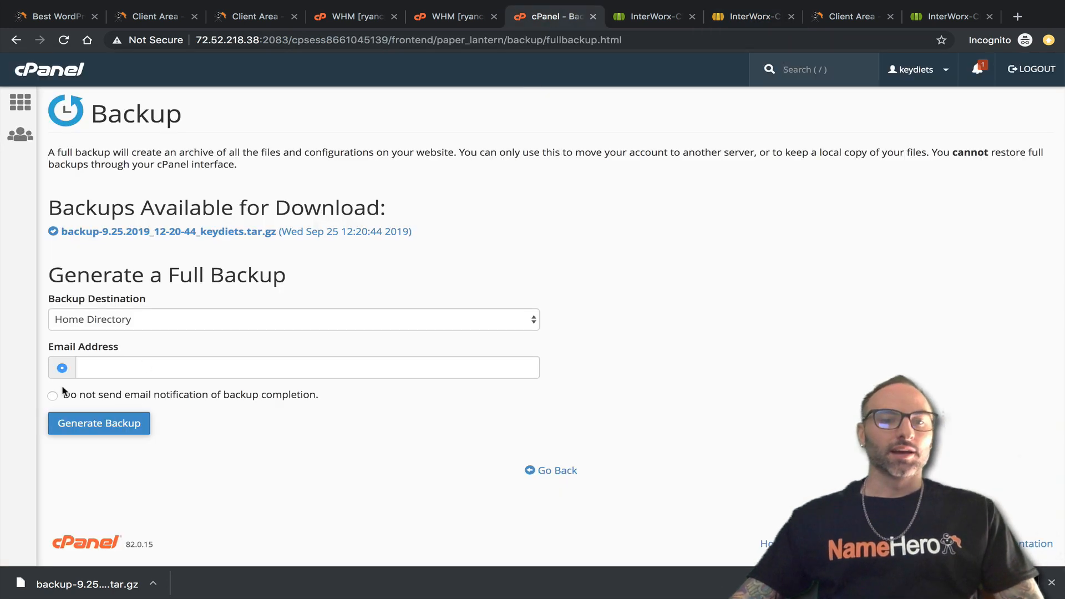
pyautogui.click(117, 322)
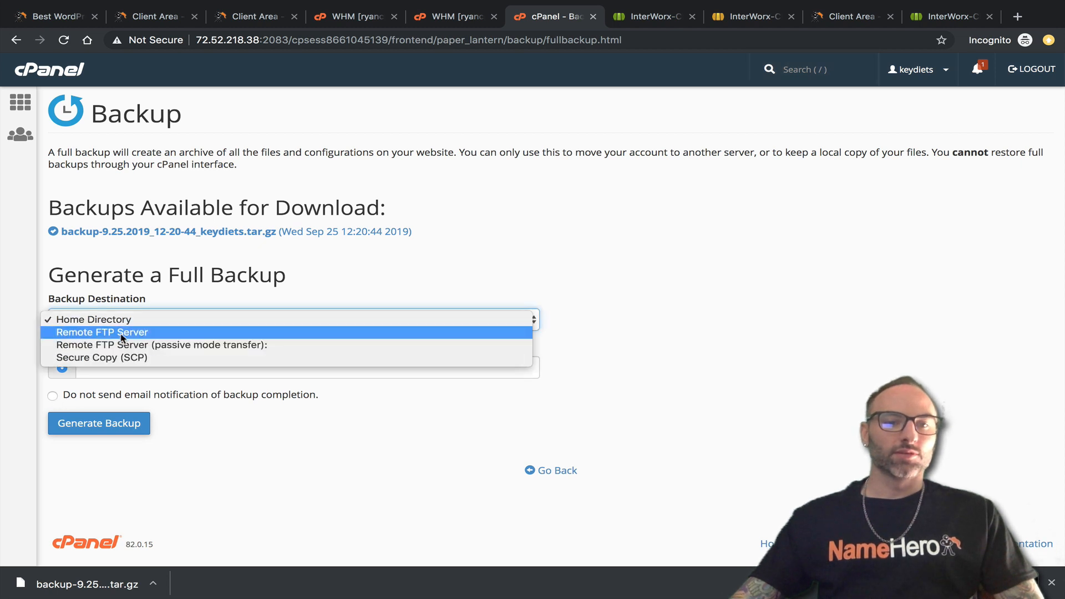
pyautogui.click(122, 342)
pyautogui.click(131, 438)
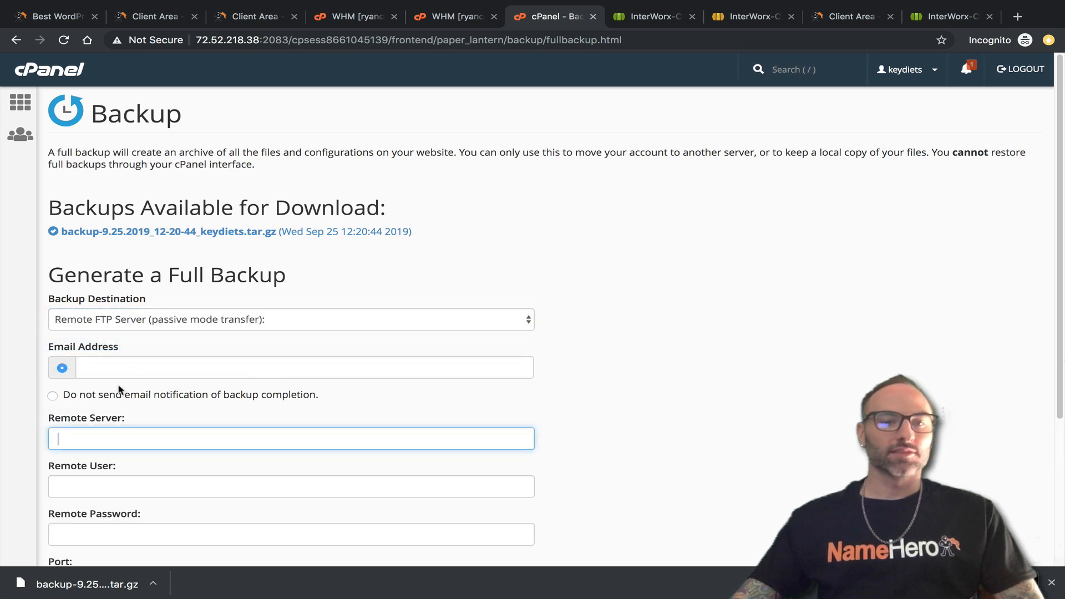
pyautogui.scroll(-2, 132, 333)
pyautogui.rightClick(120, 330)
pyautogui.click(123, 378)
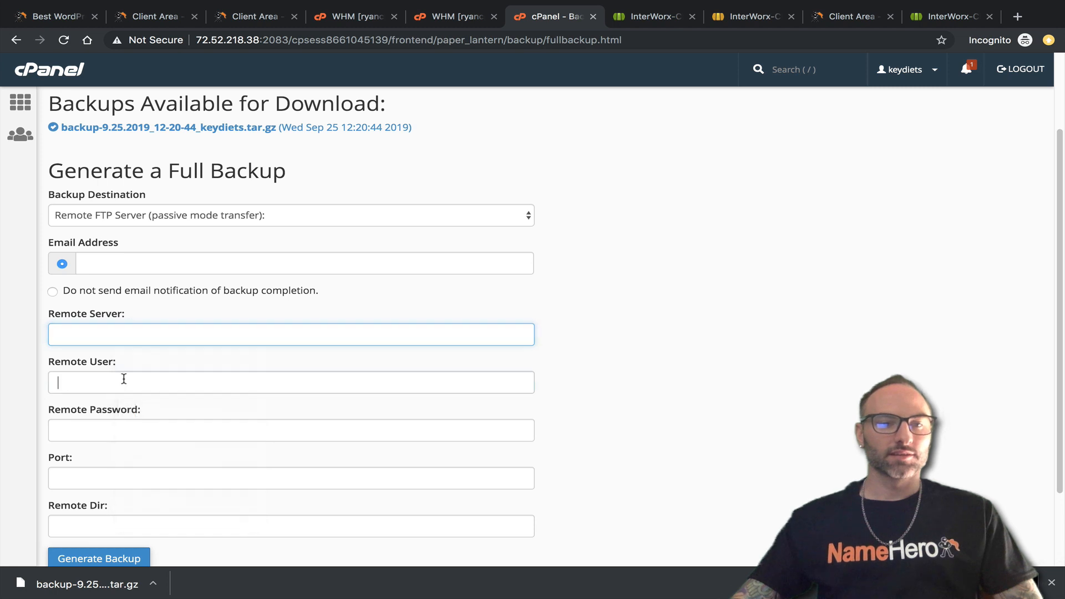
# Paste the FTP password into Remote Password and the copied username into Remote User.
pyautogui.click(125, 382)
pyautogui.write('√')
pyautogui.click(118, 407)
pyautogui.hotkey('ctrl', 'v')
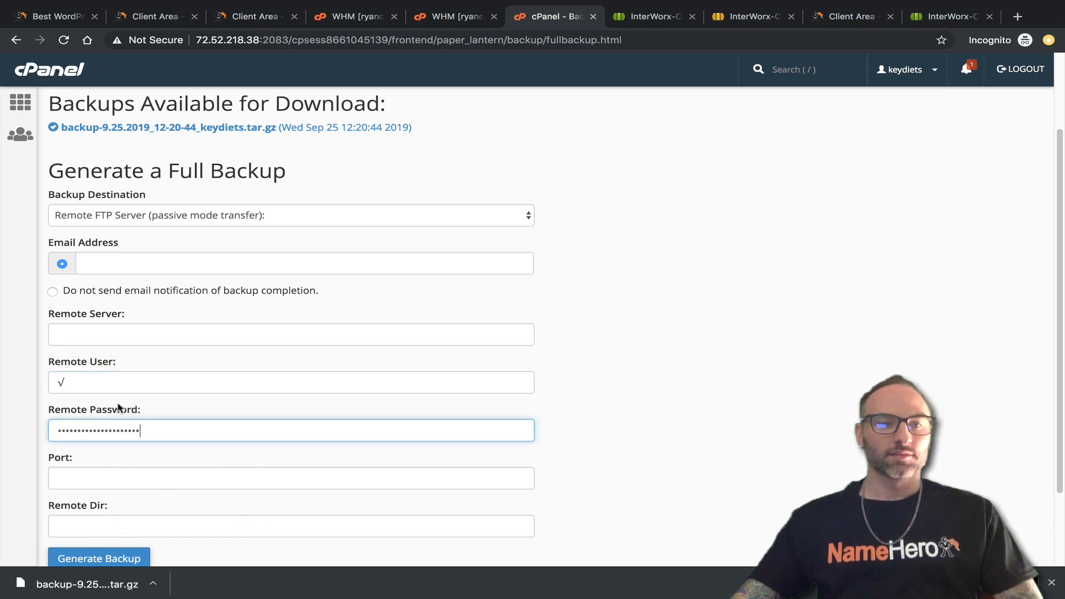
pyautogui.click(91, 377)
pyautogui.press('BackSpace')
pyautogui.hotkey('ctrl', 'v')
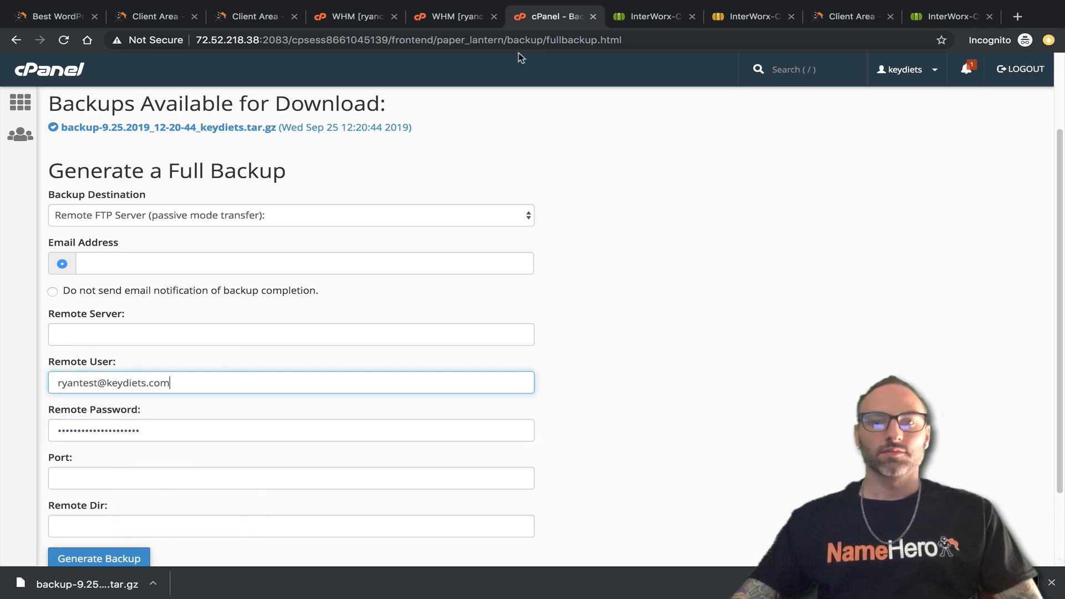
pyautogui.click(733, 19)
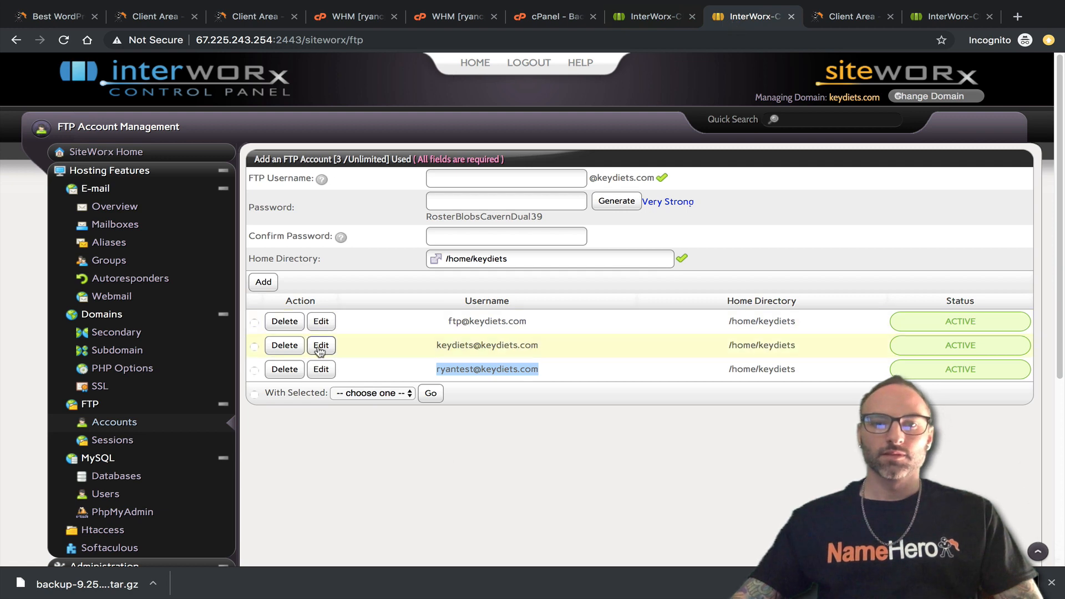
# Generate, copy and save a new strong password for the test FTP account.
pyautogui.click(321, 369)
pyautogui.click(630, 306)
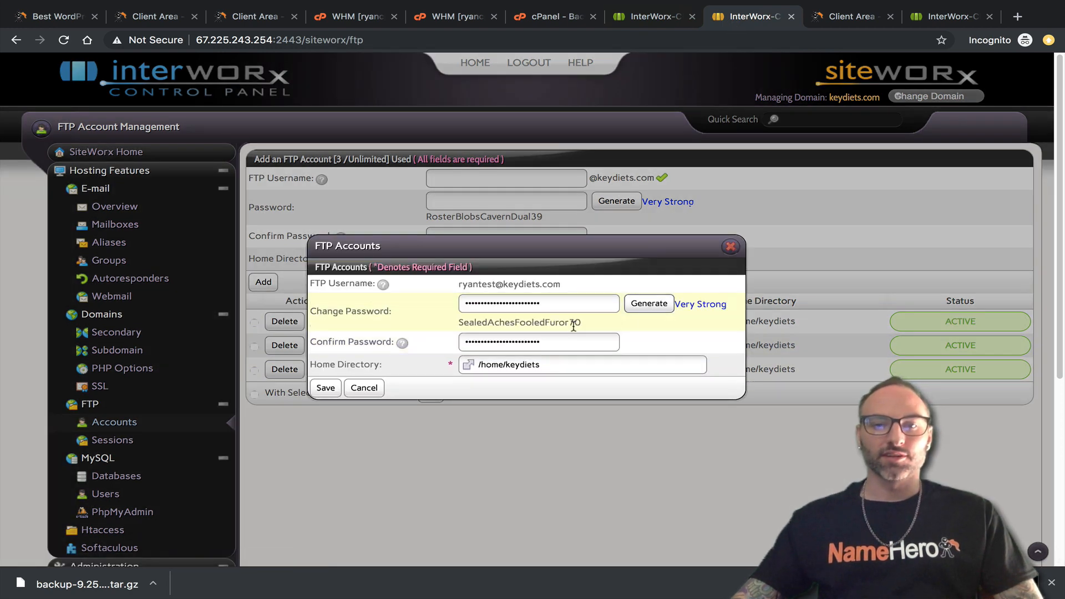
pyautogui.moveTo(578, 323); pyautogui.dragTo(460, 326)
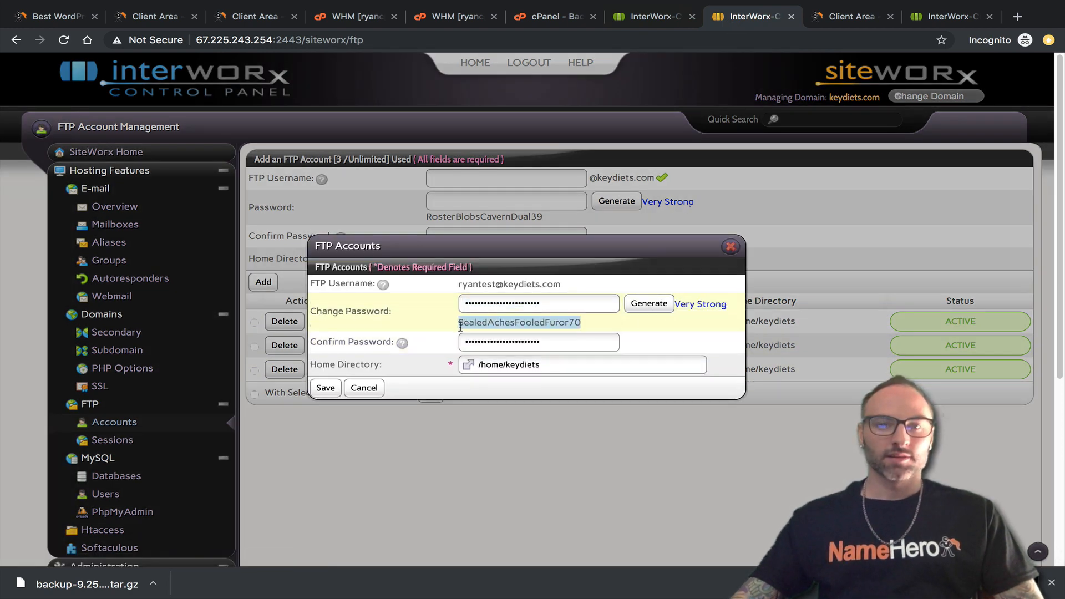
pyautogui.click(325, 388)
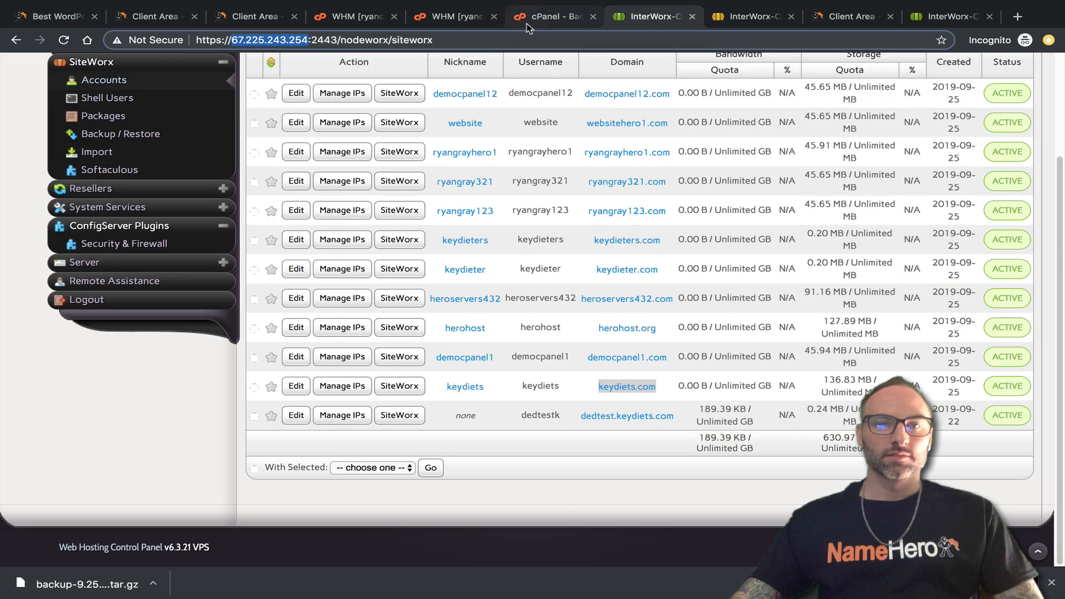
pyautogui.click(530, 21)
pyautogui.click(104, 339)
pyautogui.press('Tab')
pyautogui.press('Tab')
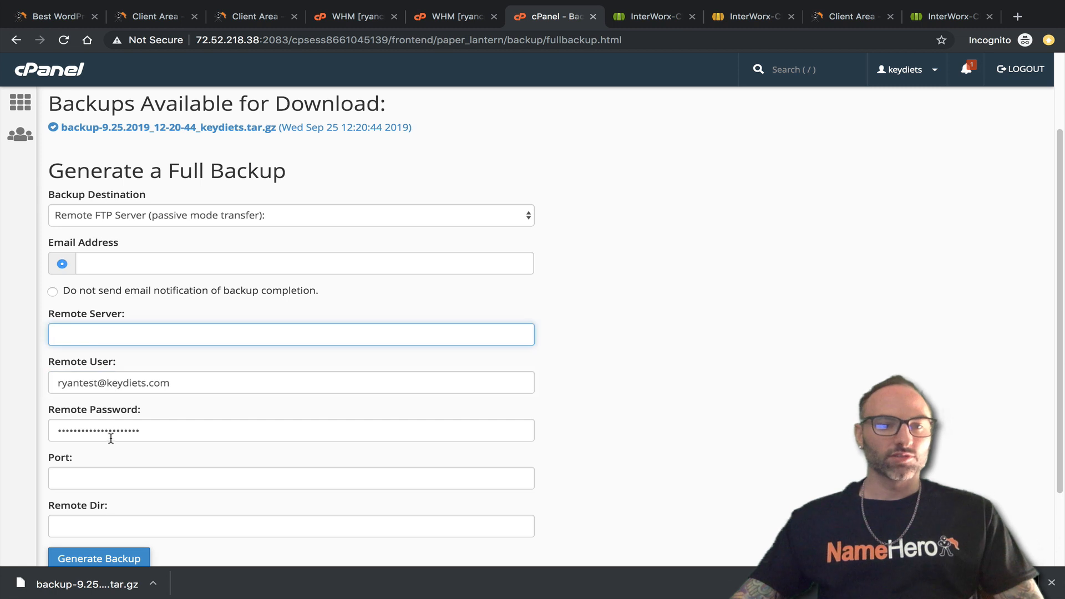
# Fill in the new password, port 21, server 67.225.243.254, and disable e-mail notification.
pyautogui.hotkey('ctrl', 'v')
pyautogui.press('Tab')
pyautogui.write('21')
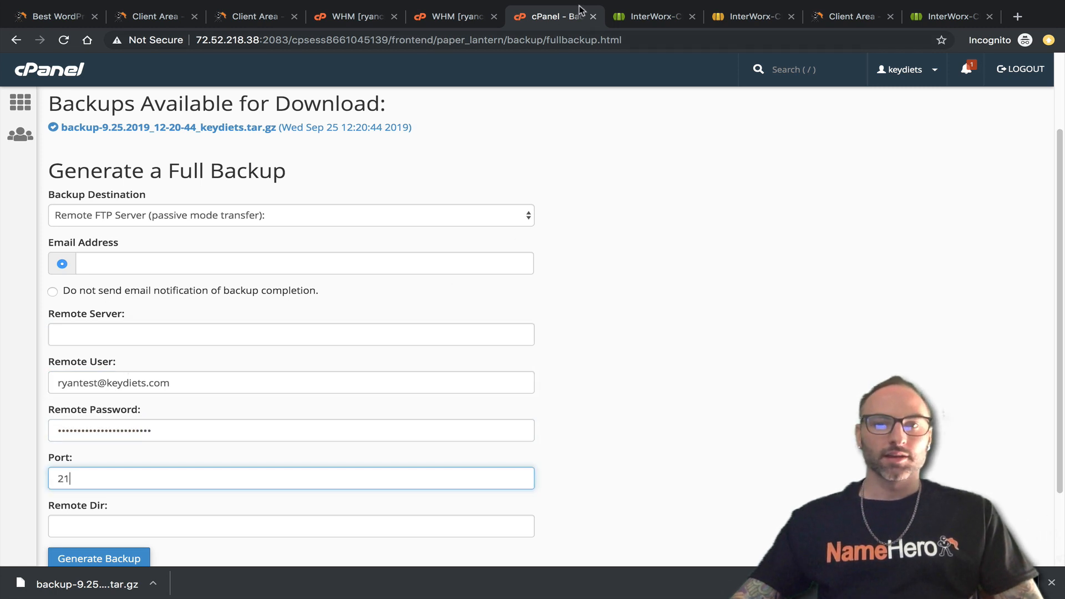
pyautogui.click(649, 16)
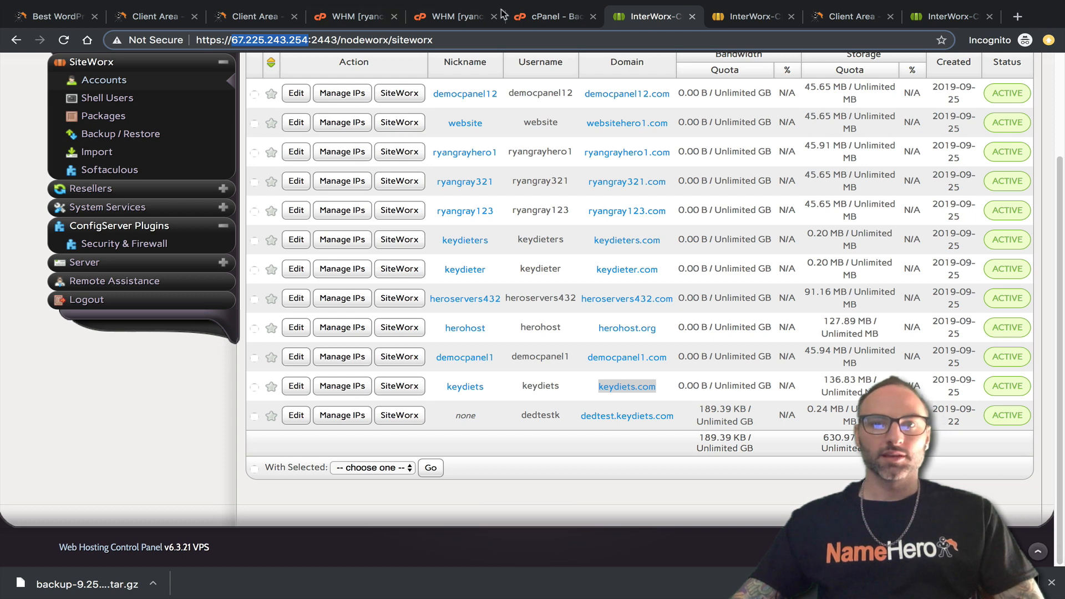
pyautogui.click(533, 16)
pyautogui.click(138, 332)
pyautogui.write('67.225.243.254')
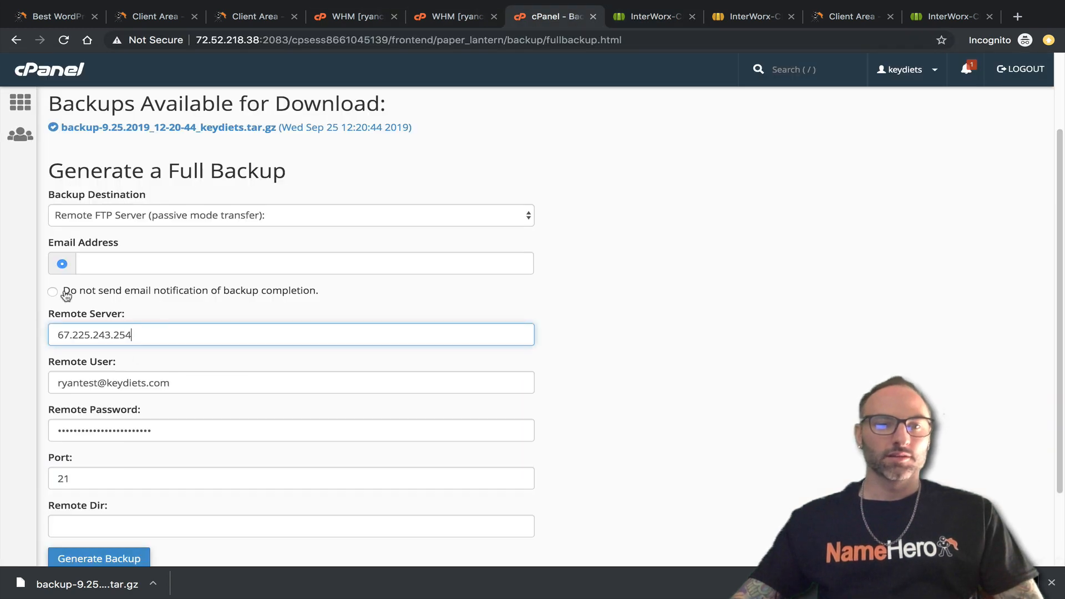
pyautogui.click(50, 296)
pyautogui.click(53, 293)
pyautogui.scroll(-2, 56, 346)
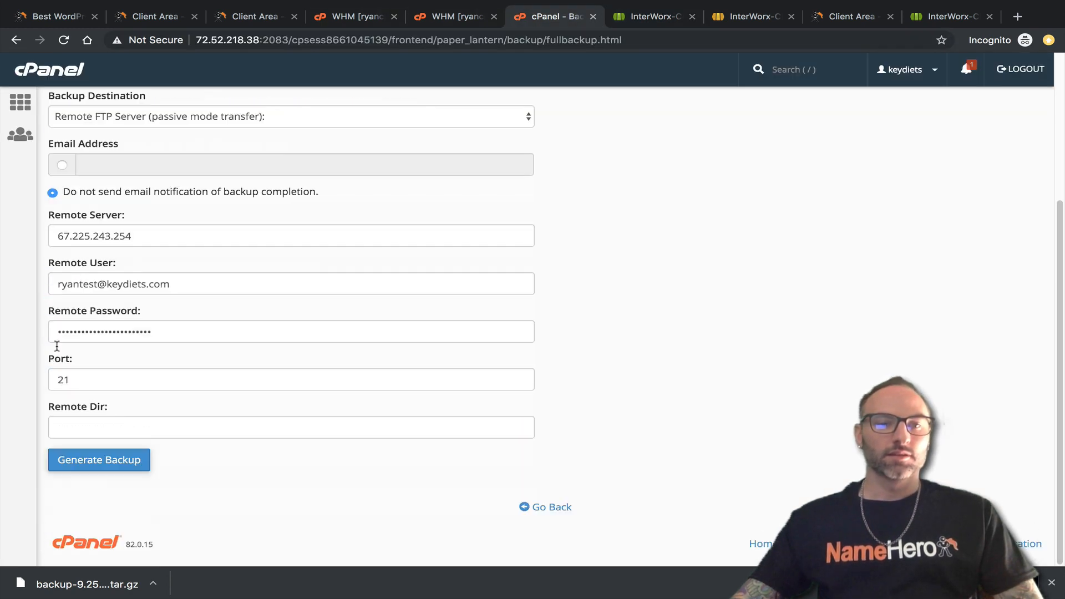
# Start the full backup to the FTP server, then review the test FTP account's home directory unchanged.
pyautogui.click(99, 460)
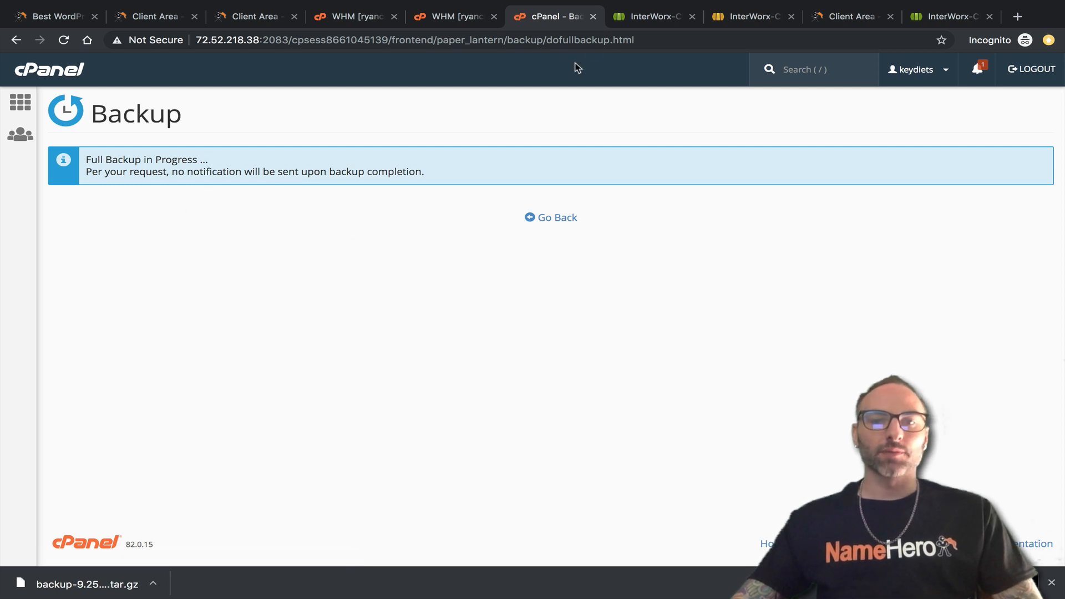
pyautogui.click(639, 17)
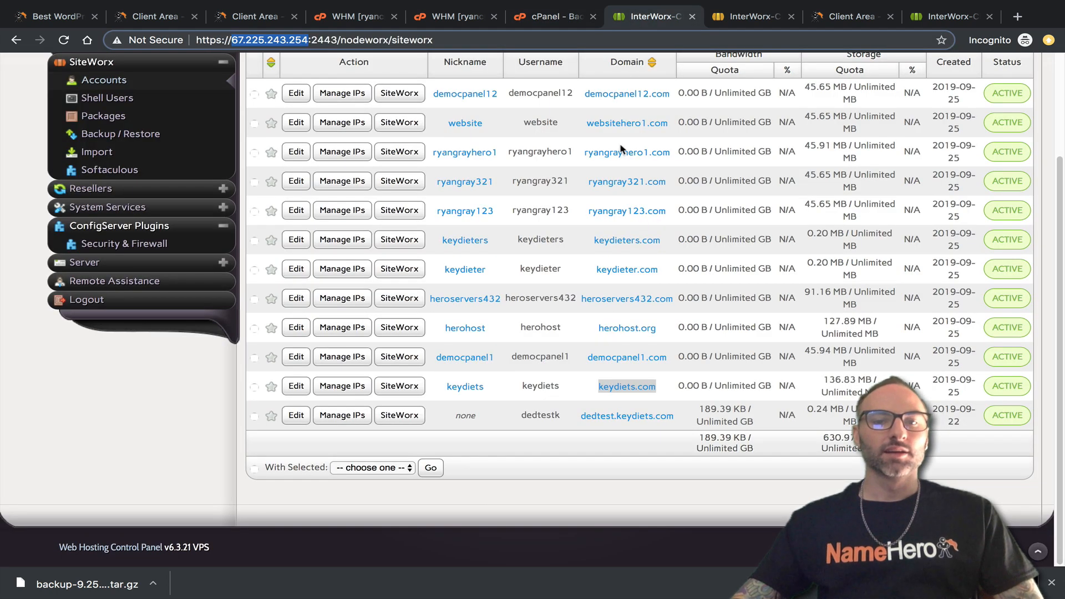
pyautogui.click(736, 17)
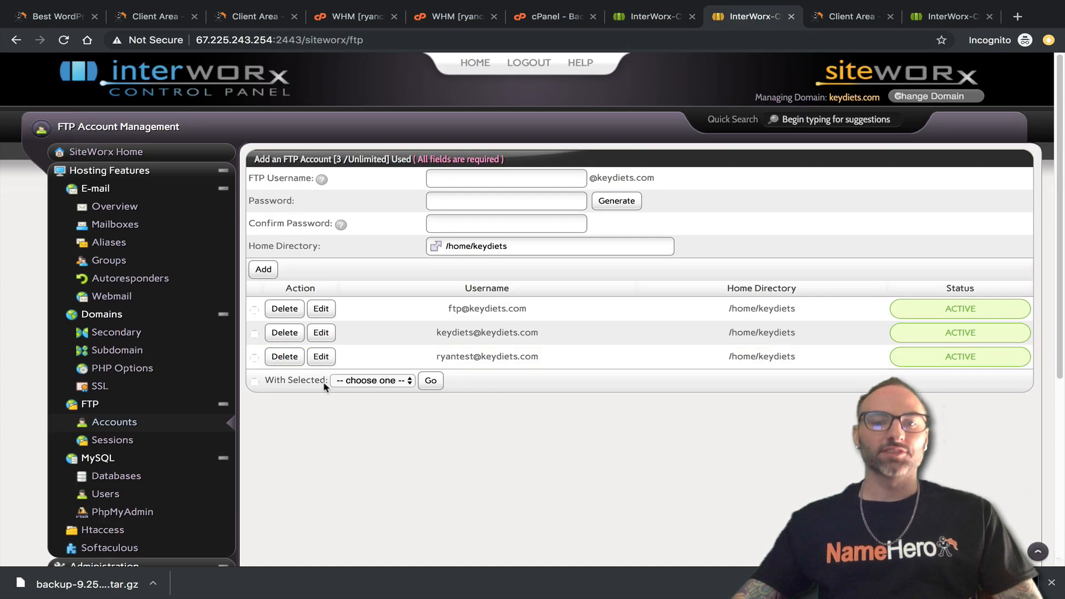
pyautogui.click(320, 357)
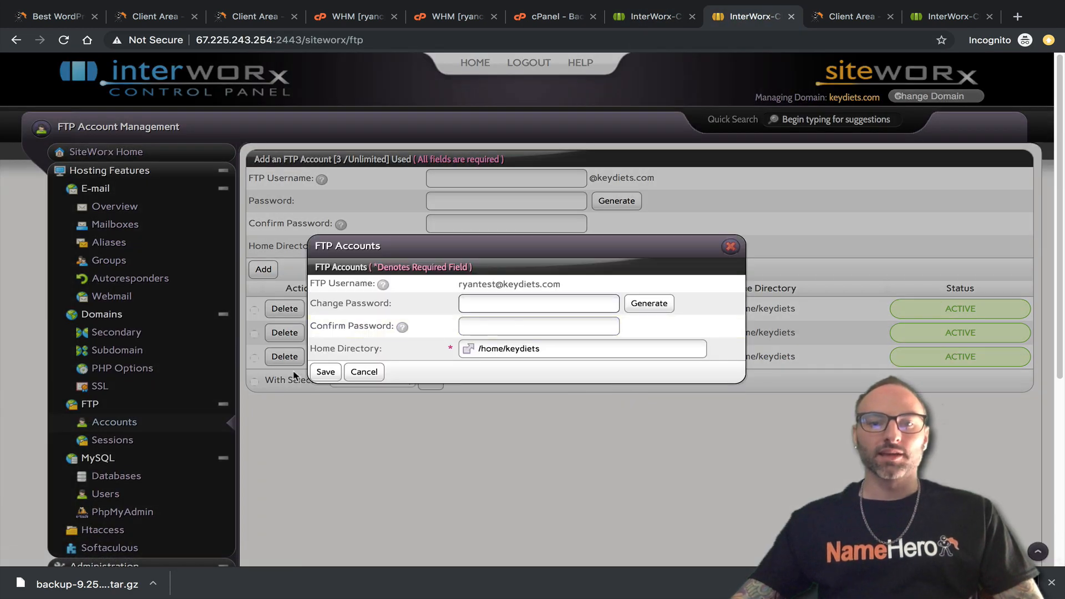
pyautogui.click(468, 349)
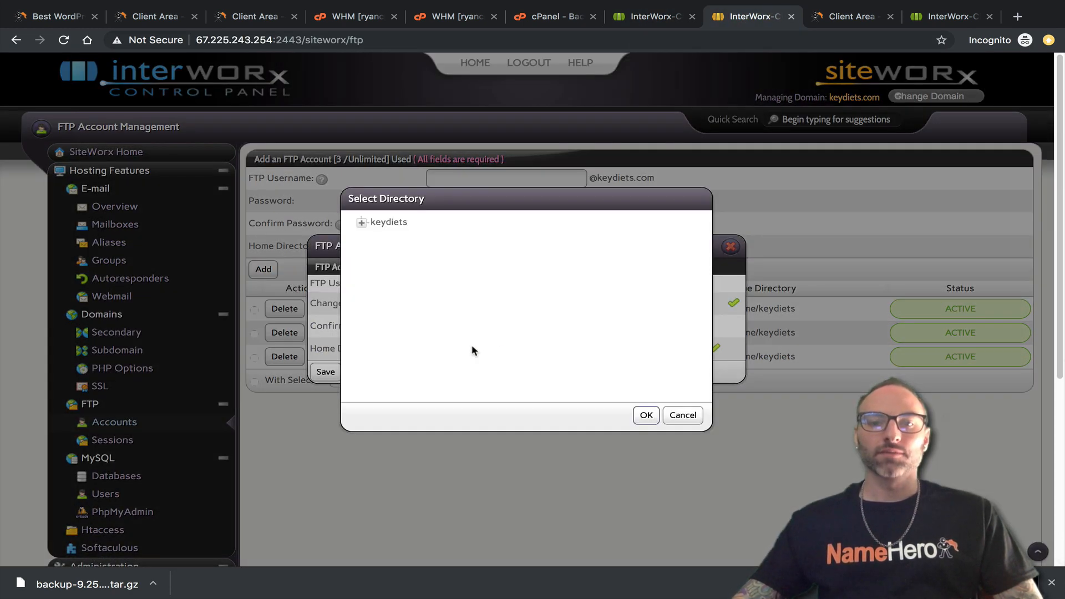
pyautogui.click(364, 222)
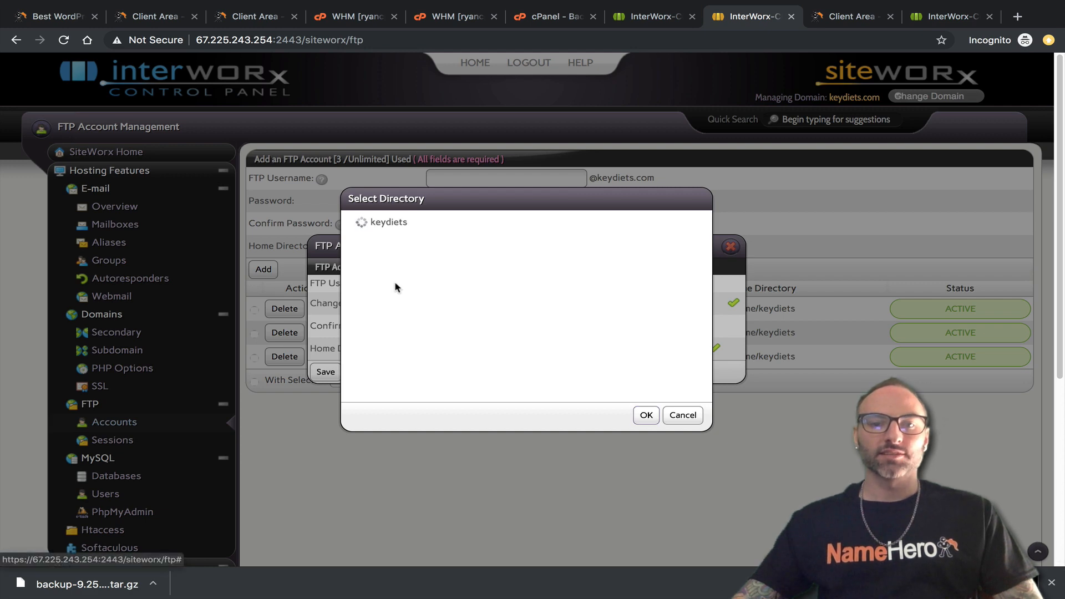
pyautogui.click(667, 413)
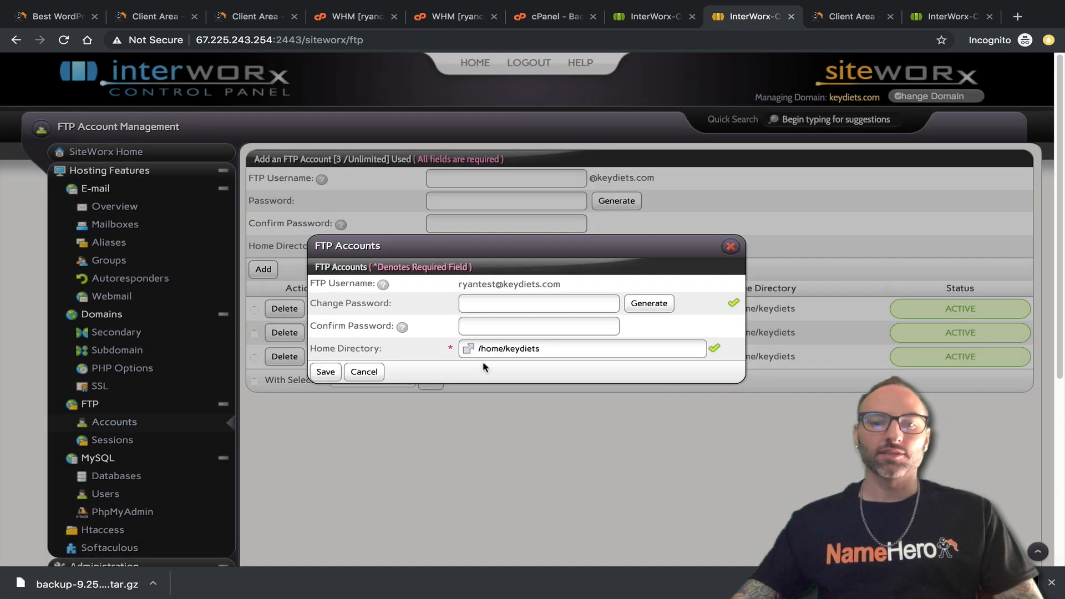
pyautogui.click(364, 372)
pyautogui.scroll(-4, 288, 447)
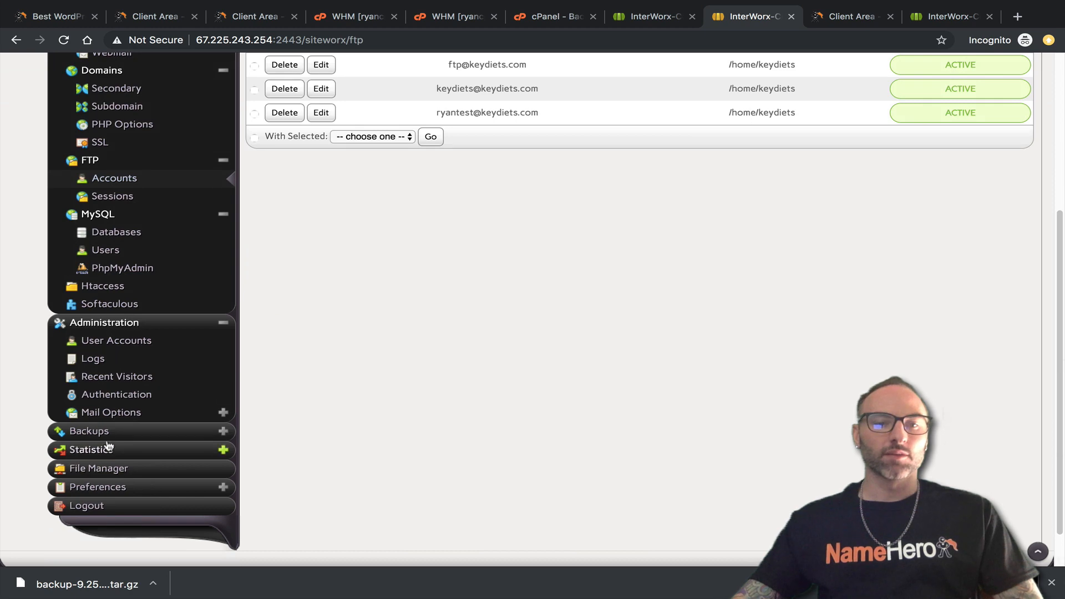
# Open the keydiets File Manager and check the cPanel backup progress notification.
pyautogui.click(99, 468)
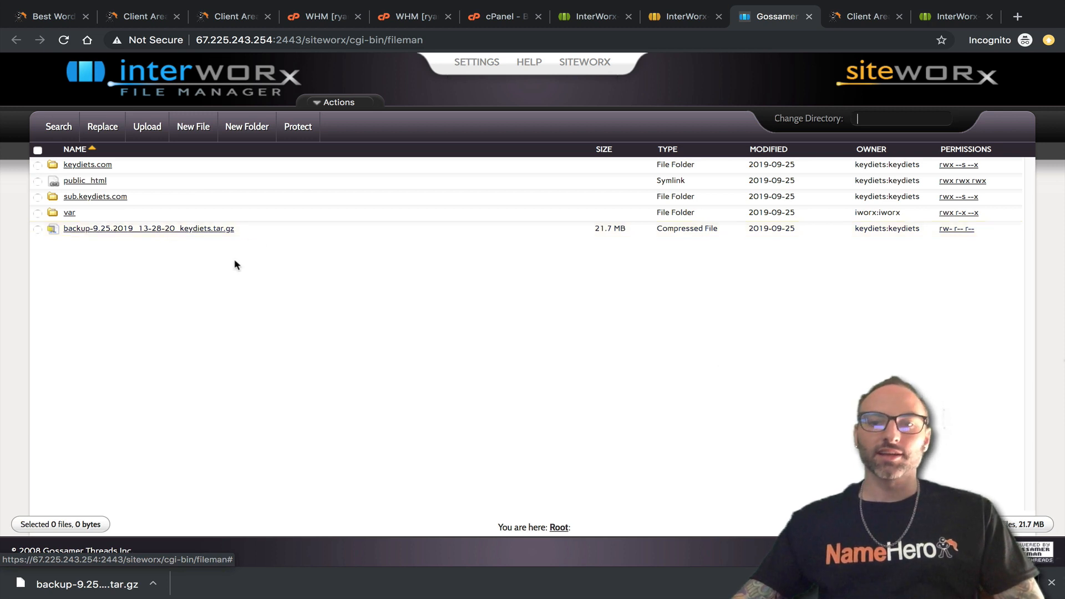
pyautogui.click(63, 41)
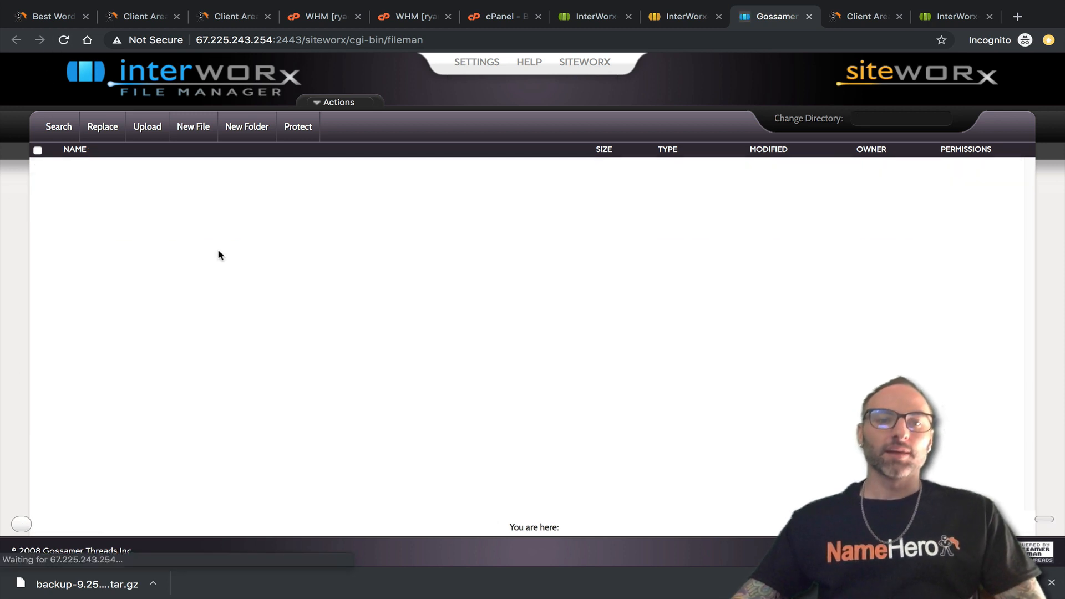
pyautogui.click(682, 16)
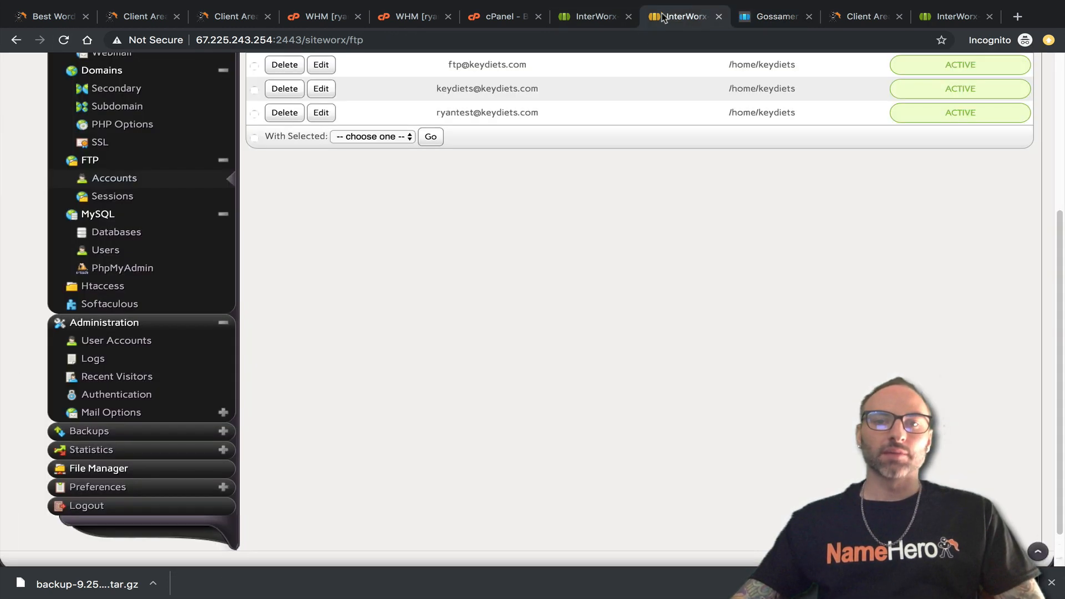
pyautogui.click(500, 16)
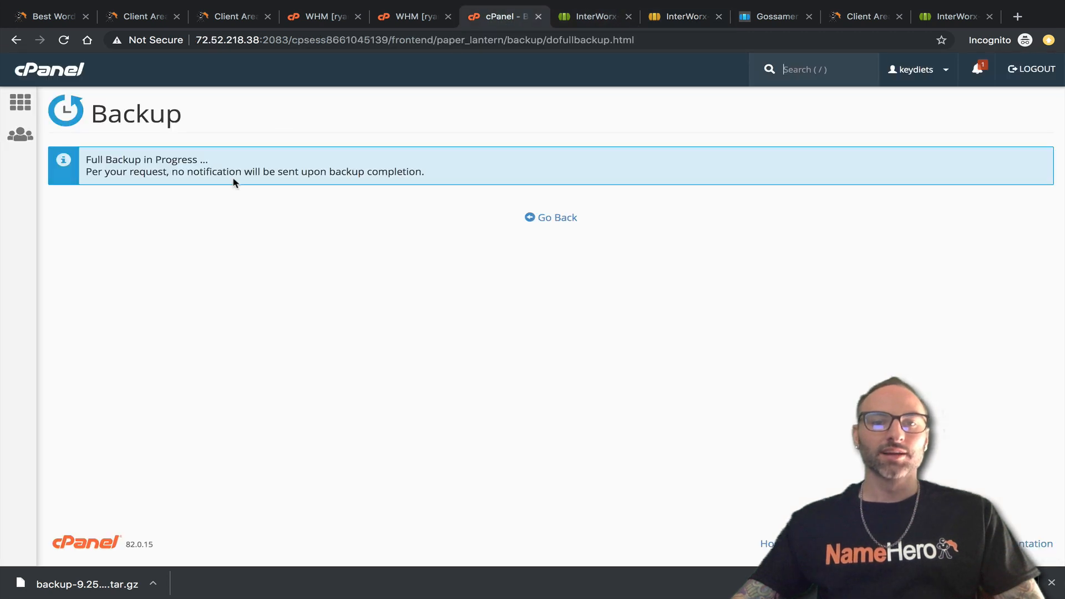
pyautogui.moveTo(180, 175); pyautogui.dragTo(388, 188)
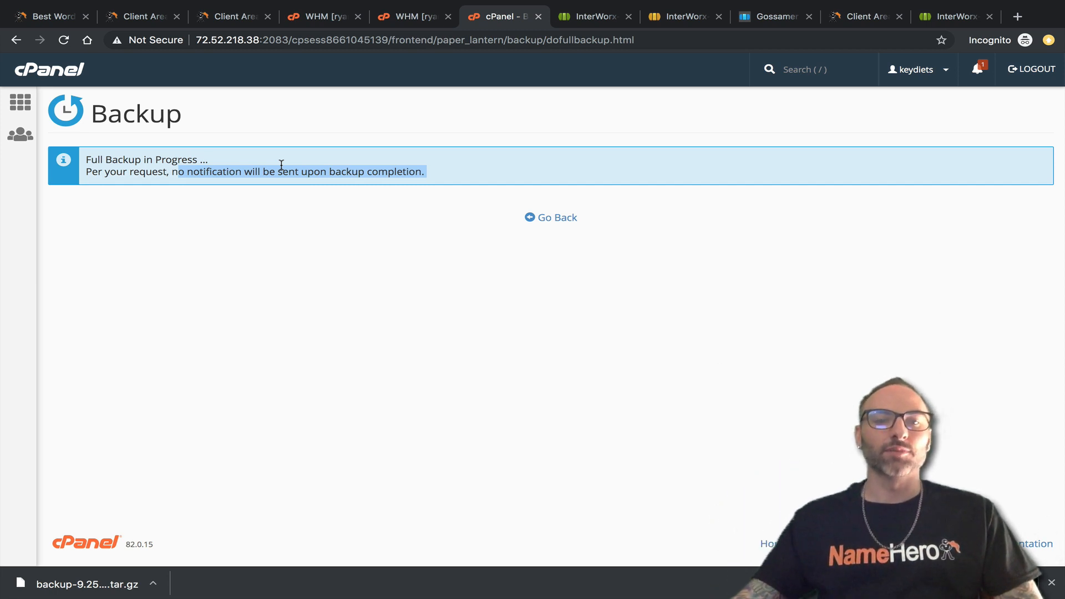
pyautogui.click(484, 169)
pyautogui.moveTo(426, 175); pyautogui.dragTo(132, 184)
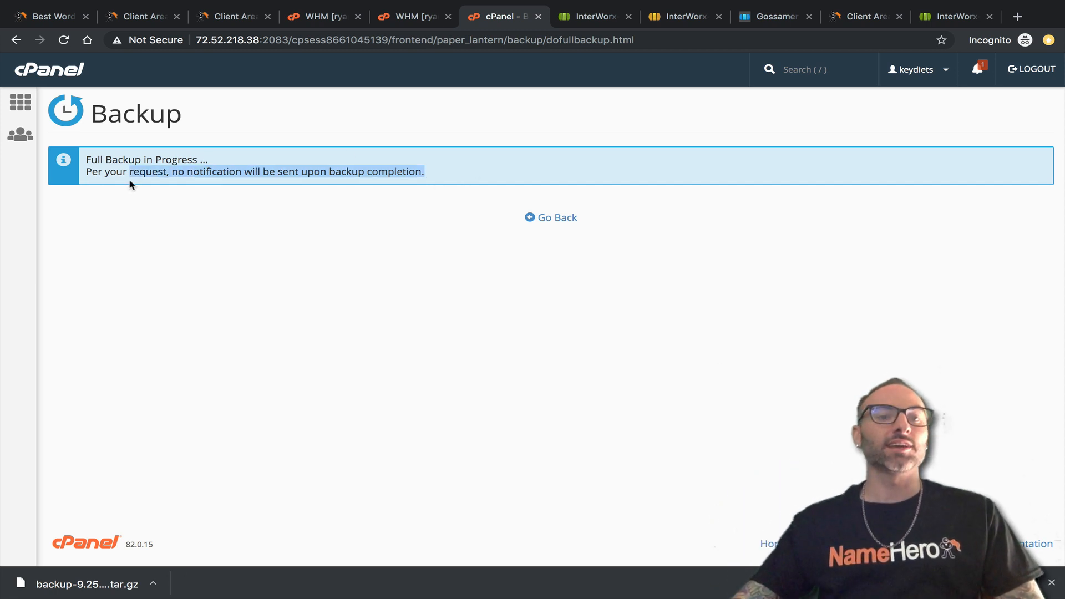
pyautogui.click(668, 25)
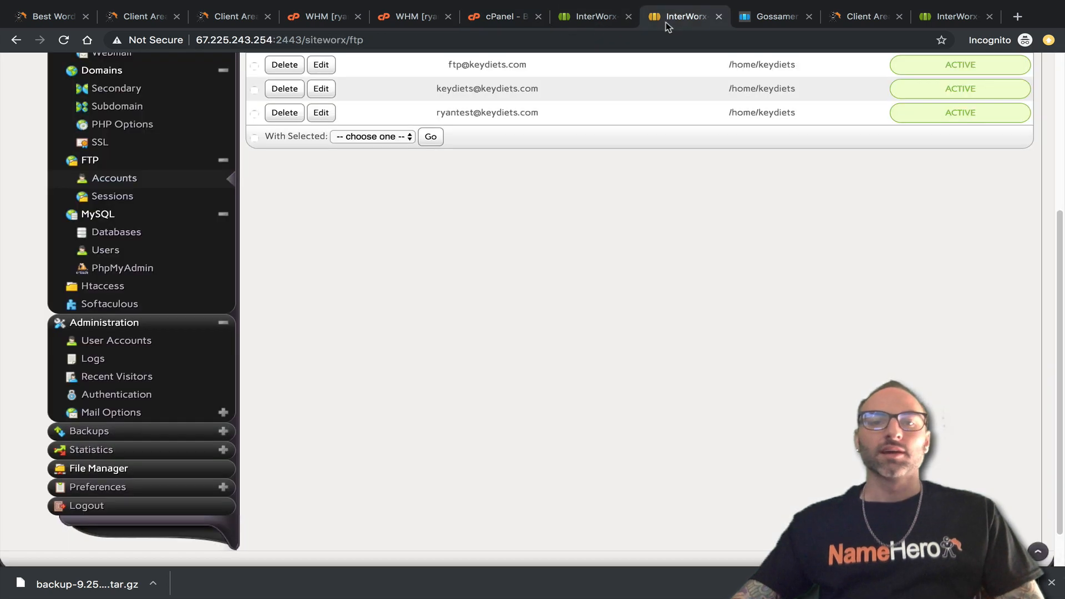
# Select the keydiets backup archive in SiteWorx File Manager and look over its actions and file name.
pyautogui.click(777, 21)
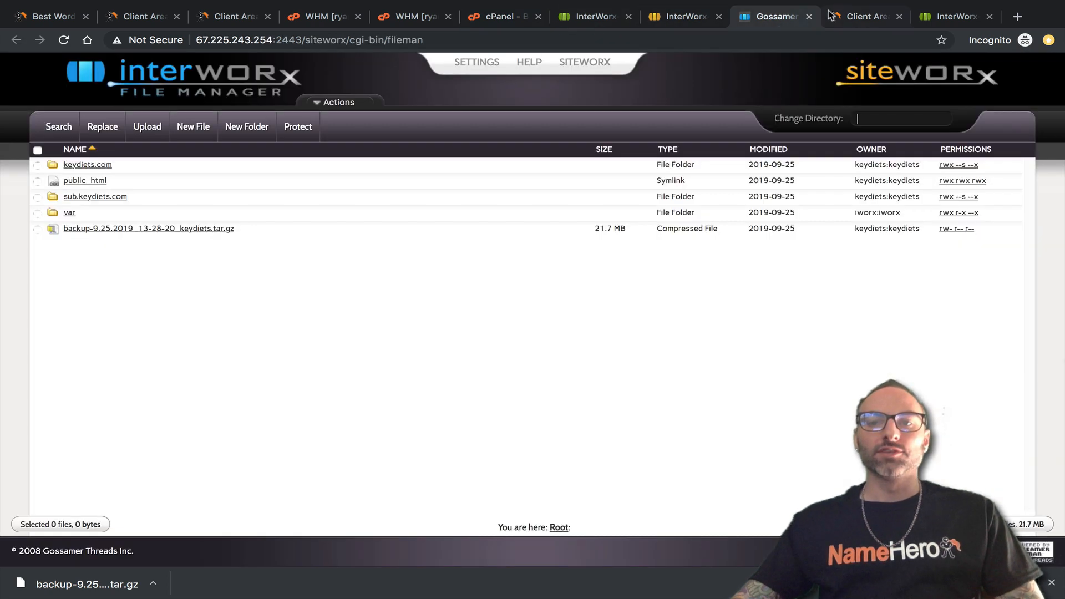
pyautogui.click(242, 227)
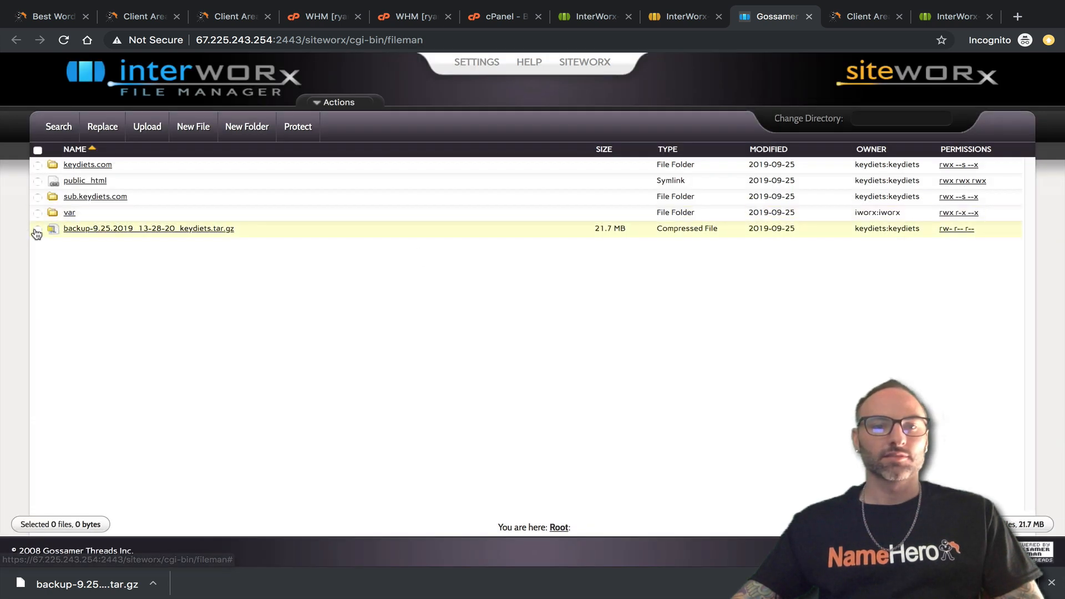
pyautogui.click(37, 229)
pyautogui.click(330, 103)
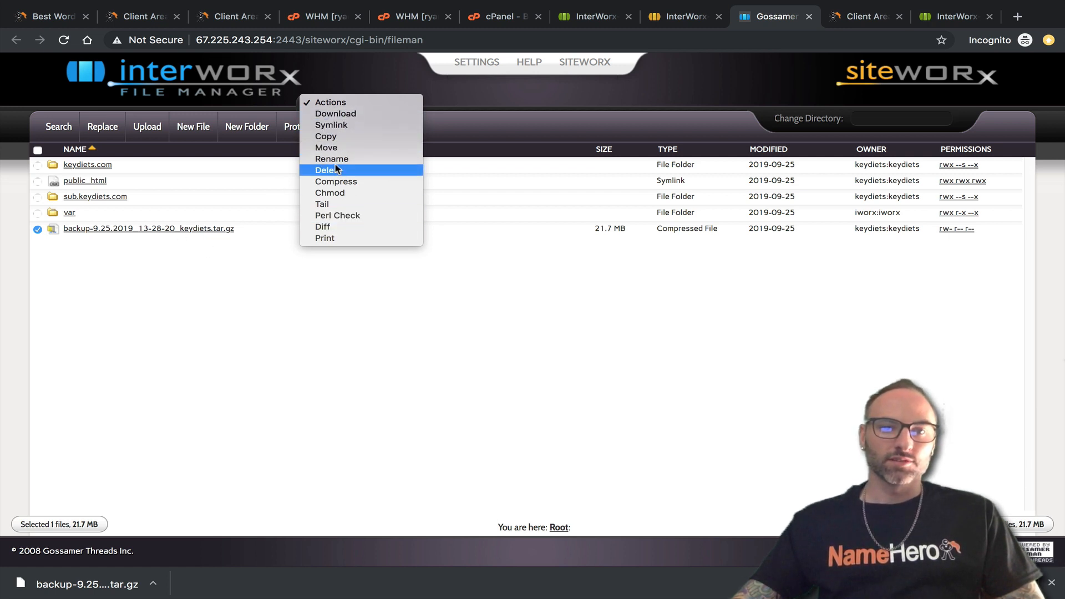
pyautogui.click(143, 256)
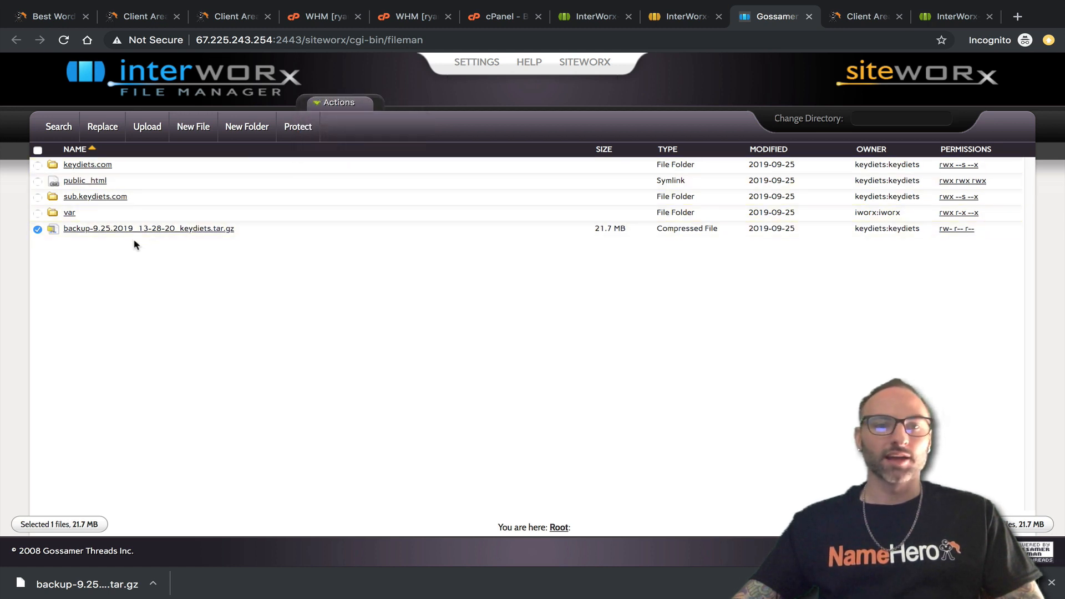
pyautogui.moveTo(239, 229); pyautogui.dragTo(79, 231)
pyautogui.rightClick(79, 231)
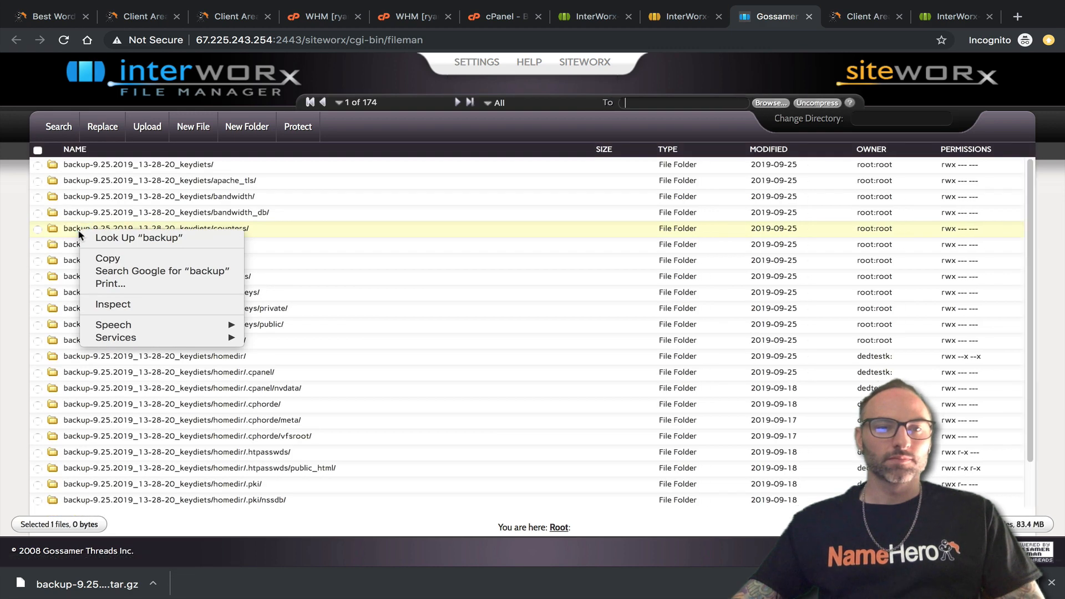
pyautogui.click(2, 208)
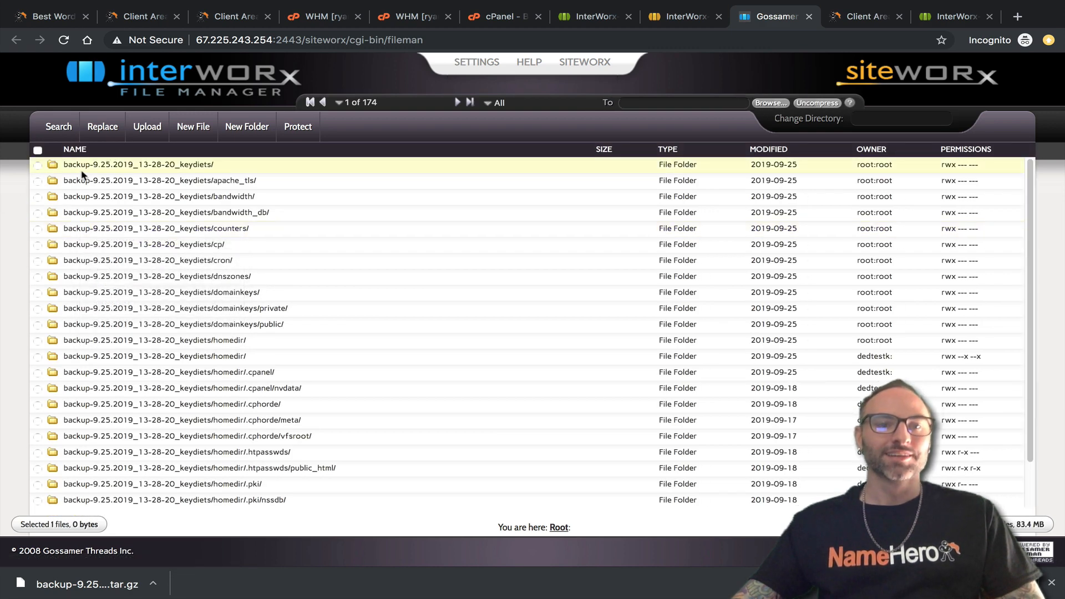
pyautogui.scroll(-2, 369, 306)
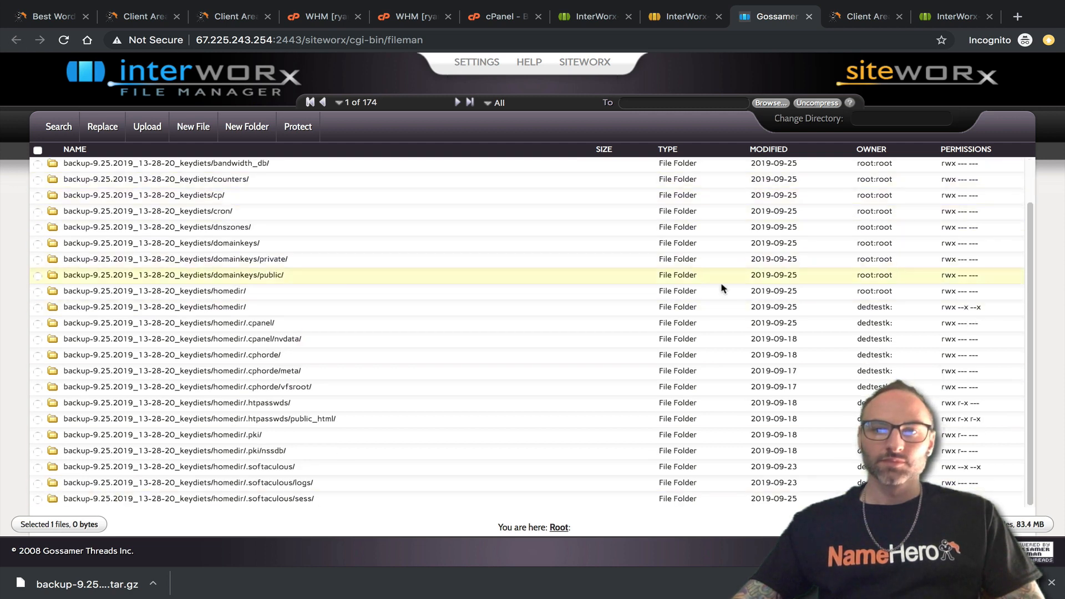
pyautogui.scroll(2, 722, 289)
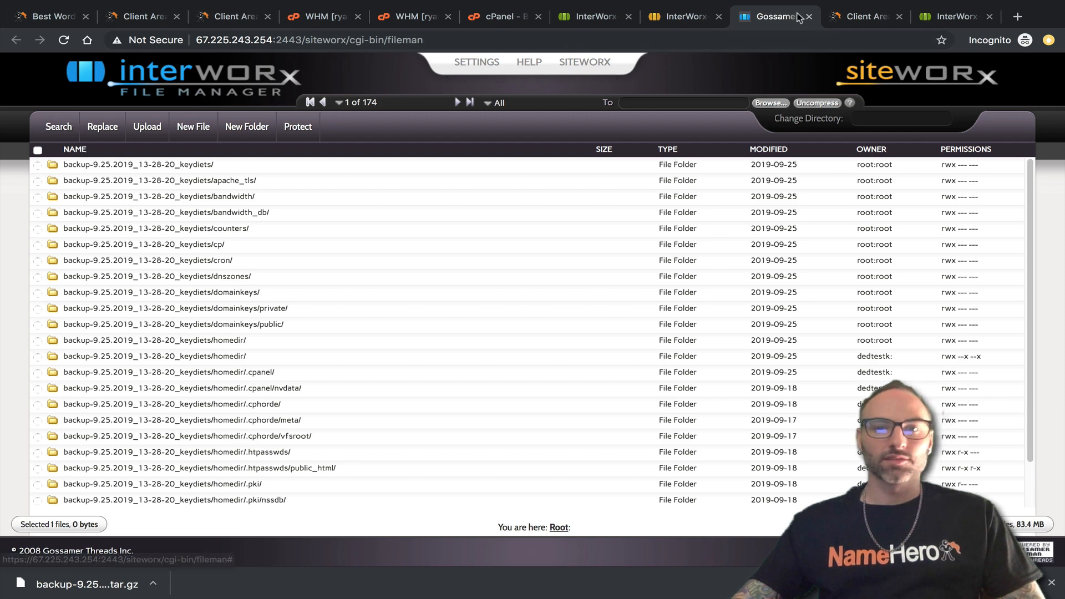
# Copy the file name backup-9.25.2019_13-28-20_keydiets.tar.gz from the archive's Rename field.
pyautogui.click(688, 16)
pyautogui.click(171, 468)
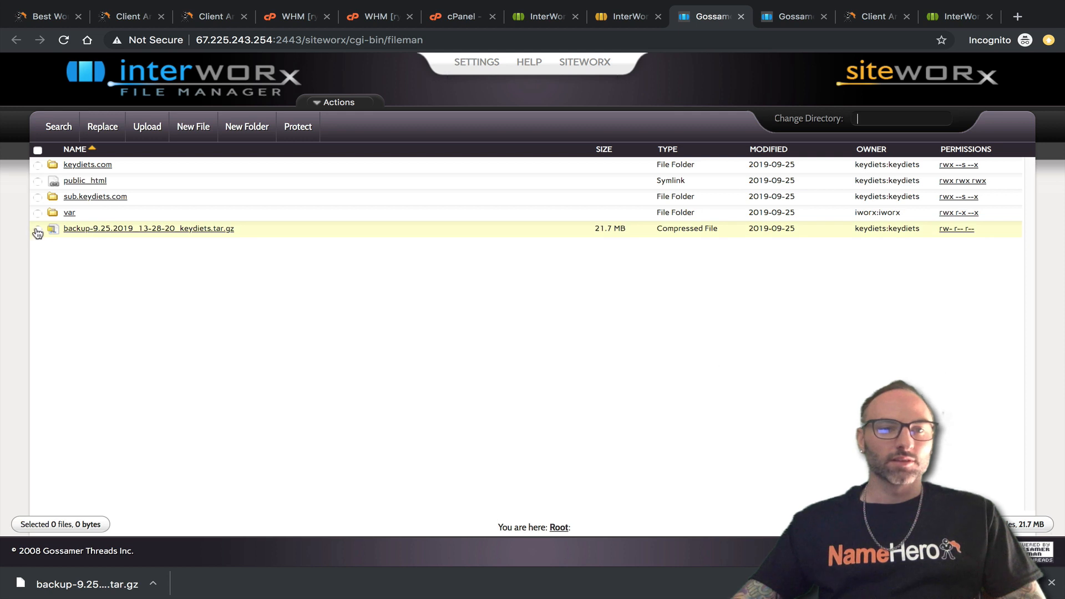
pyautogui.click(37, 229)
pyautogui.click(324, 102)
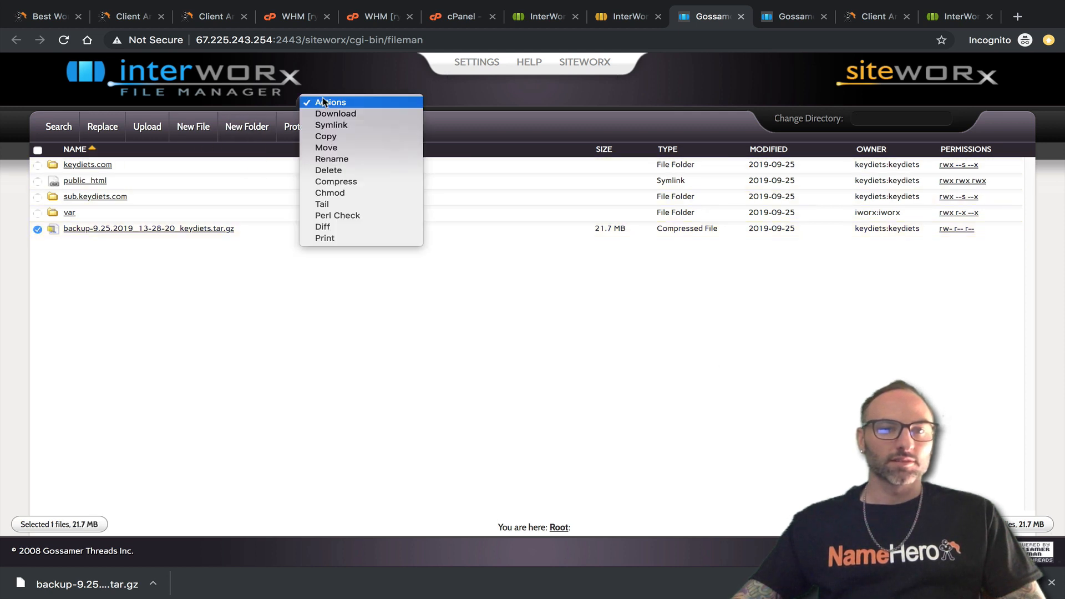
pyautogui.click(332, 158)
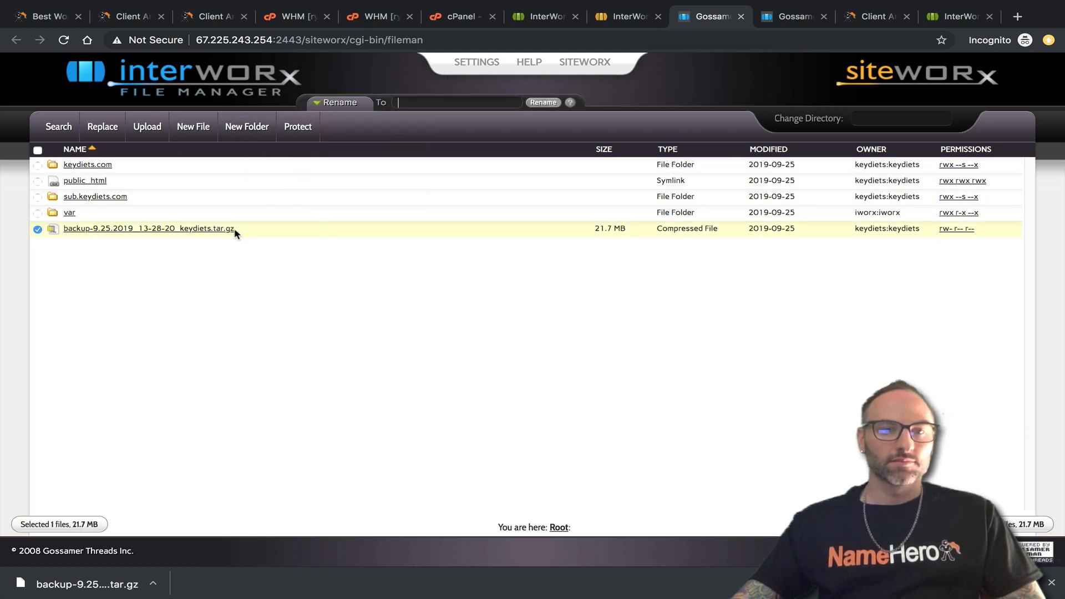
pyautogui.moveTo(247, 232); pyautogui.dragTo(63, 230)
pyautogui.rightClick(75, 229)
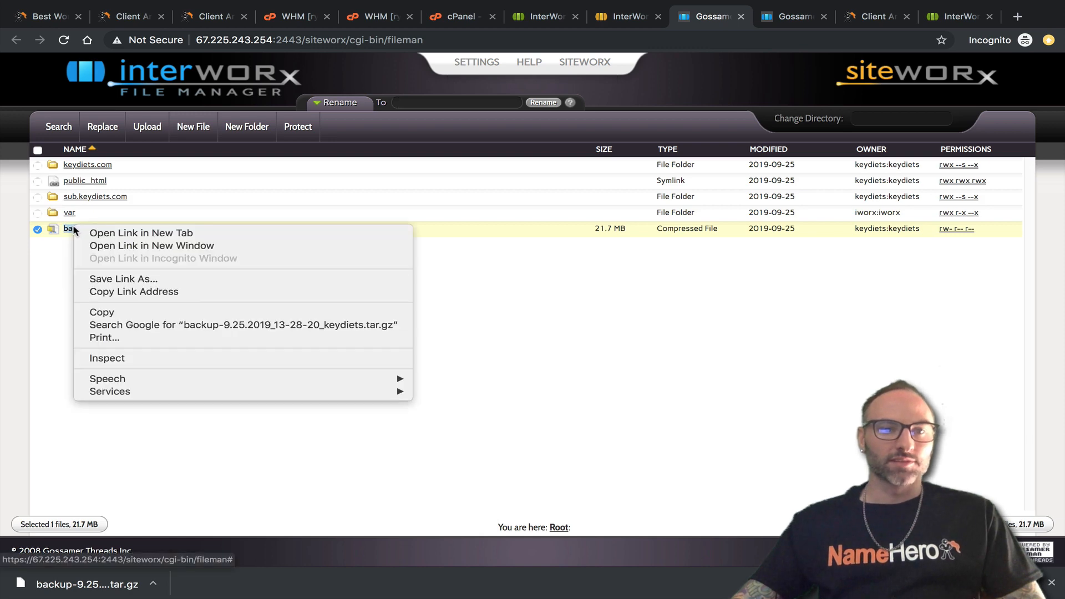
pyautogui.click(126, 315)
pyautogui.click(531, 16)
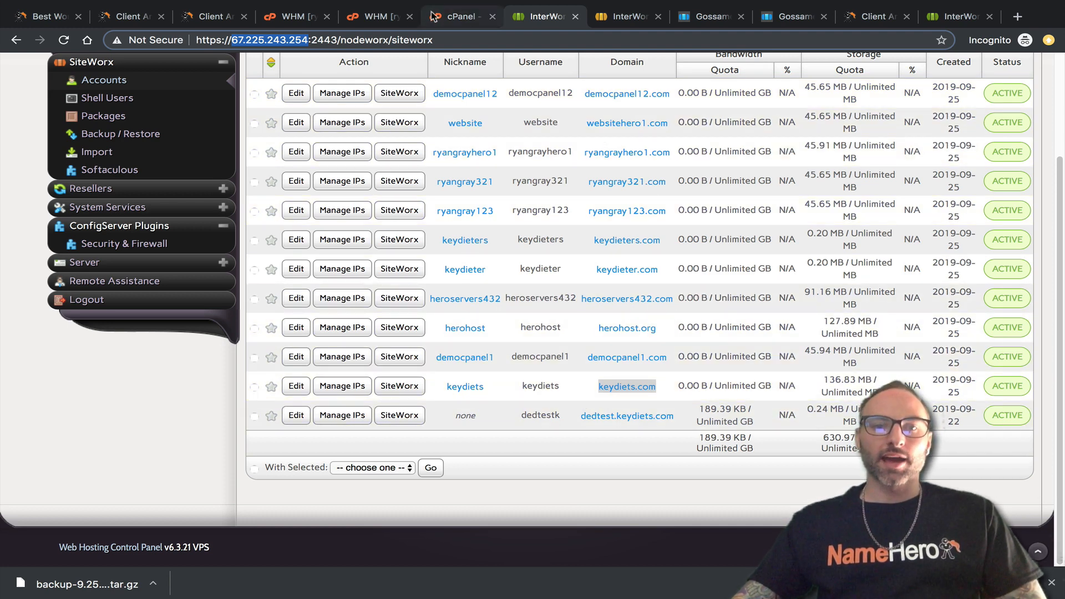
# Start a single-account import under the server admin reseller, using a backup file already on the server.
pyautogui.scroll(3, 499, 394)
pyautogui.click(98, 282)
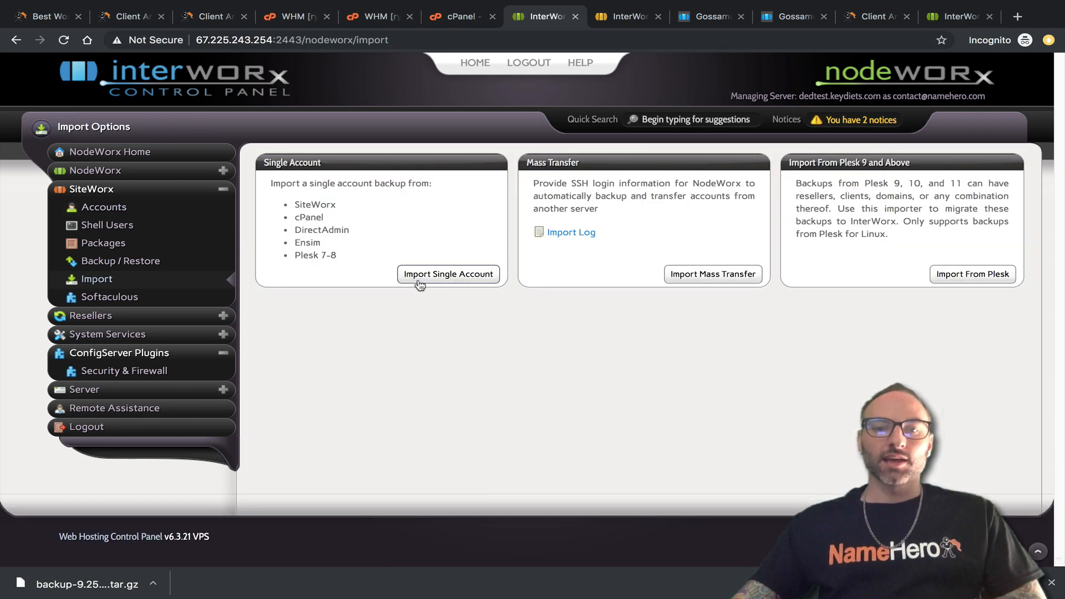
pyautogui.click(436, 271)
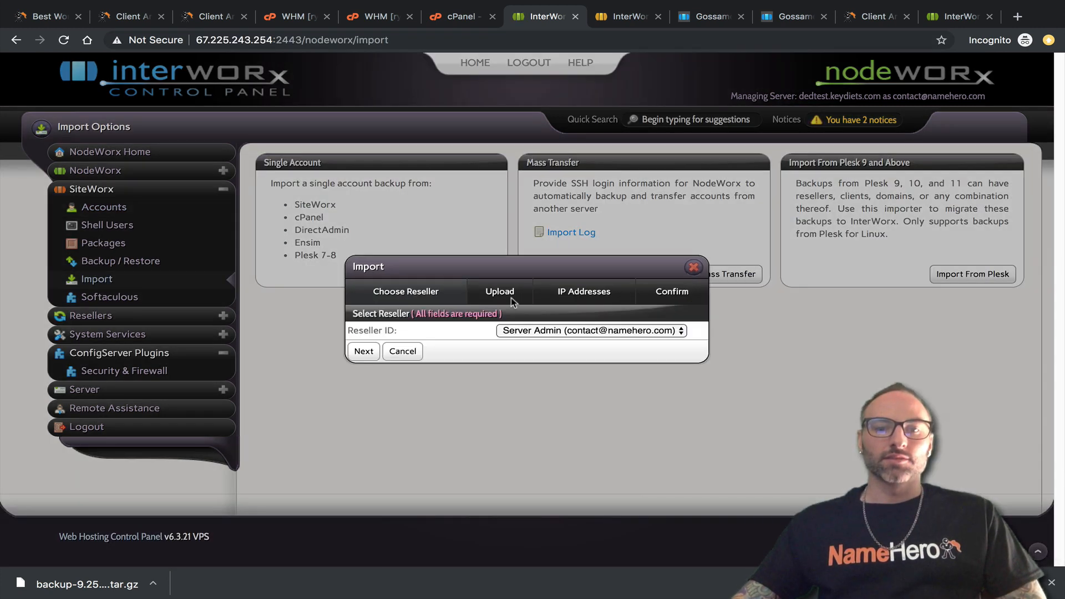
pyautogui.click(535, 333)
pyautogui.click(464, 346)
pyautogui.click(364, 351)
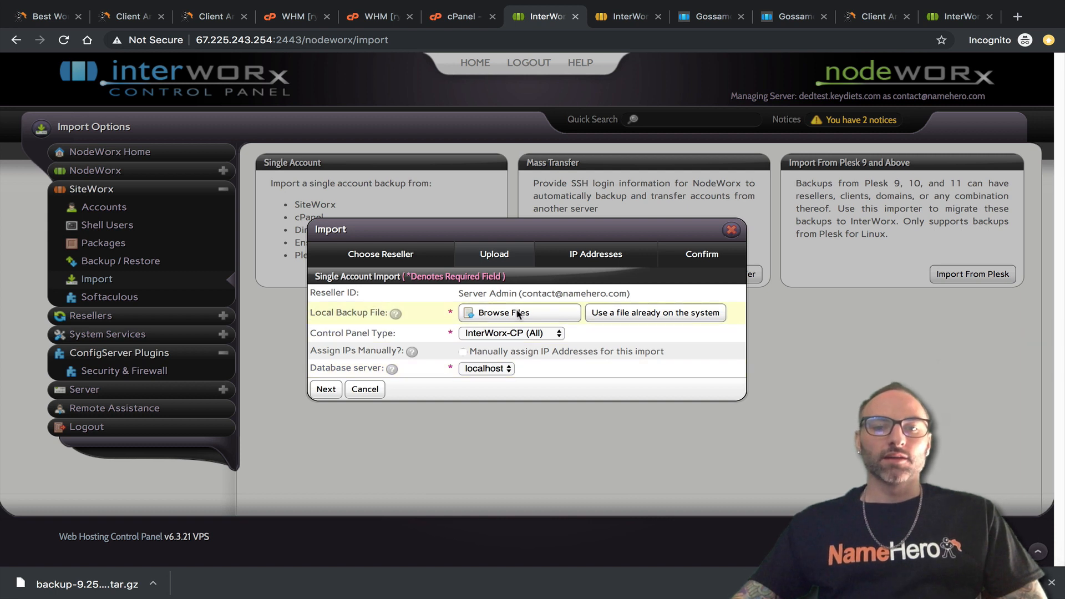
pyautogui.click(653, 317)
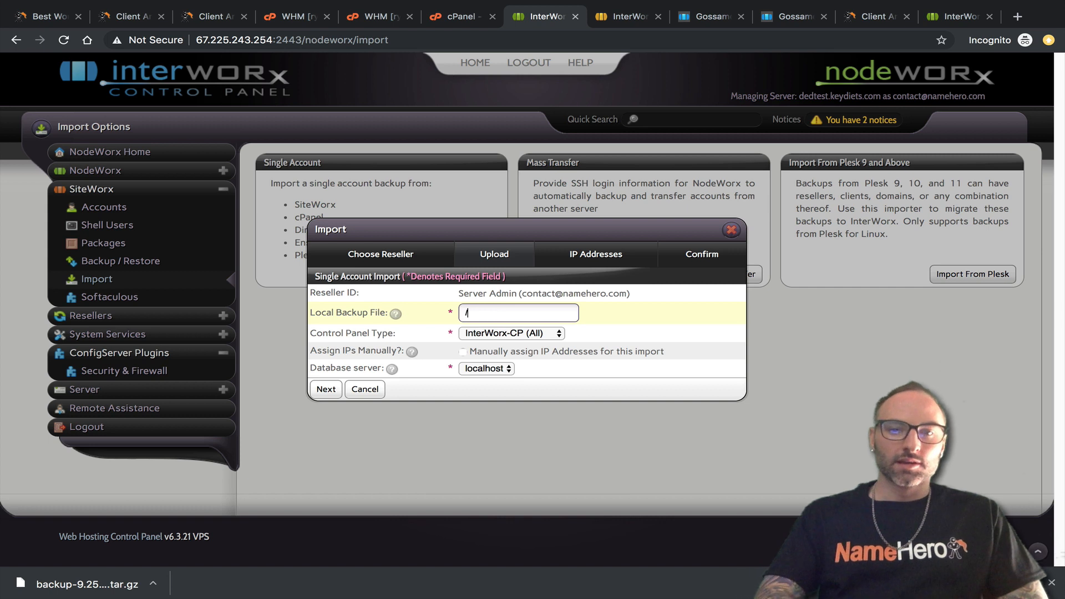
# Enter /home/keydiets/ plus the pasted backup file name as the path, removing the trailing space.
pyautogui.write('/home/keydiets/')
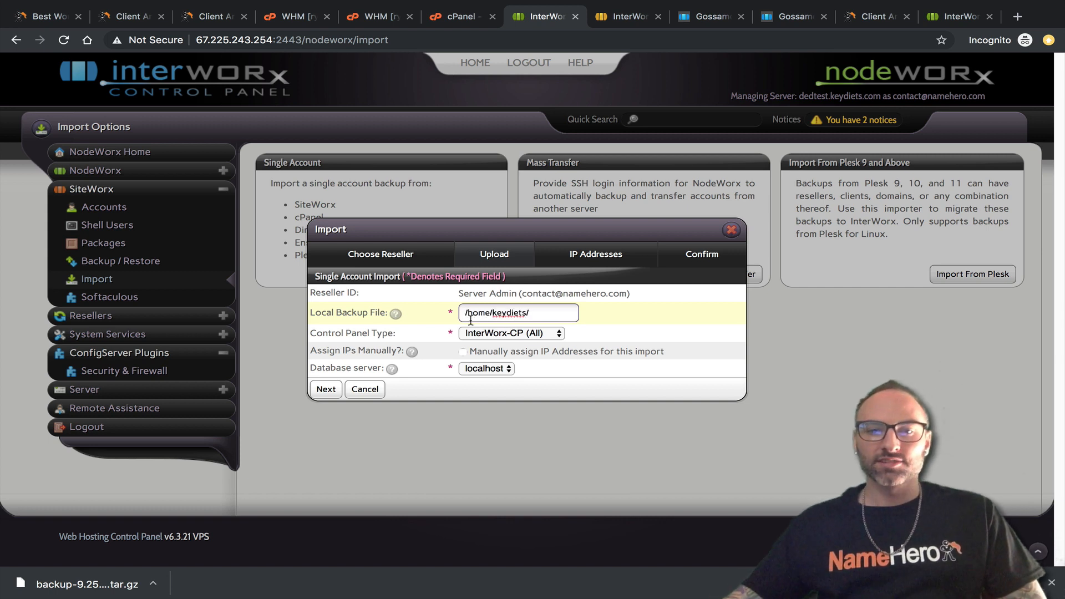
pyautogui.rightClick(557, 314)
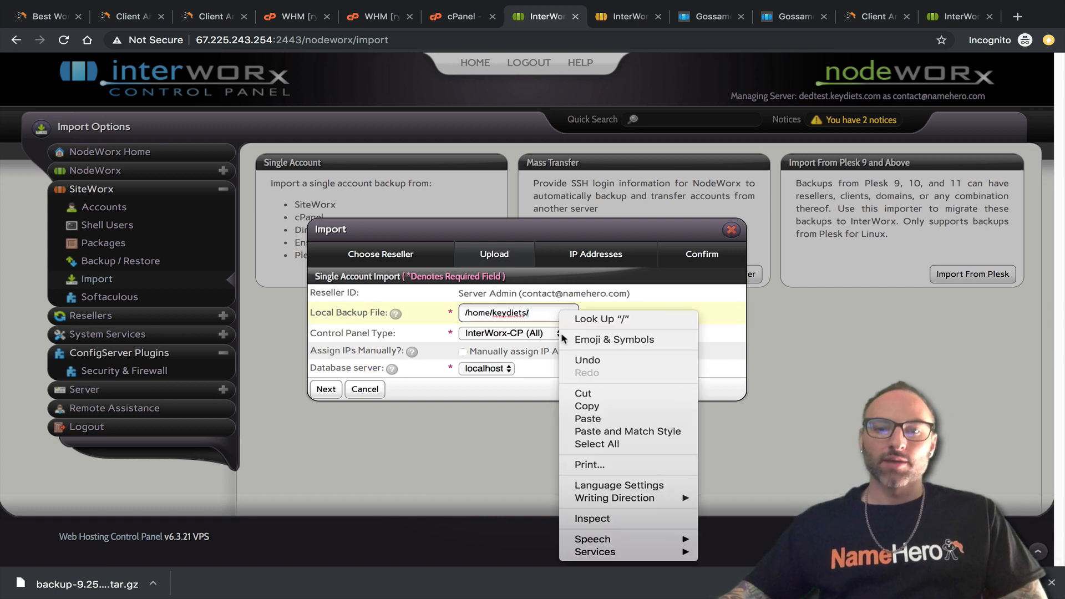
pyautogui.rightClick(531, 312)
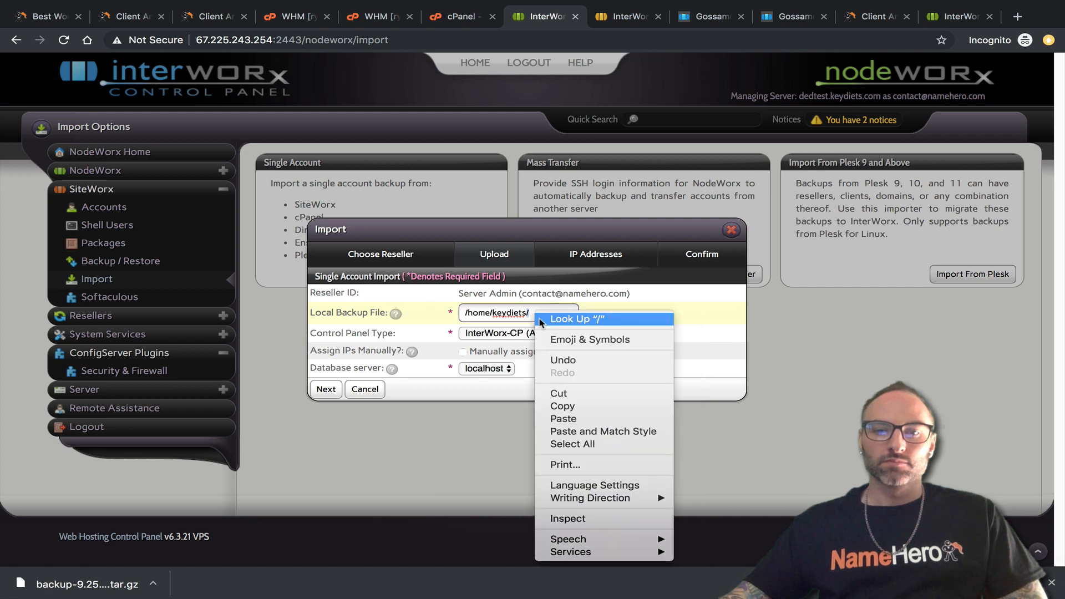
pyautogui.click(561, 419)
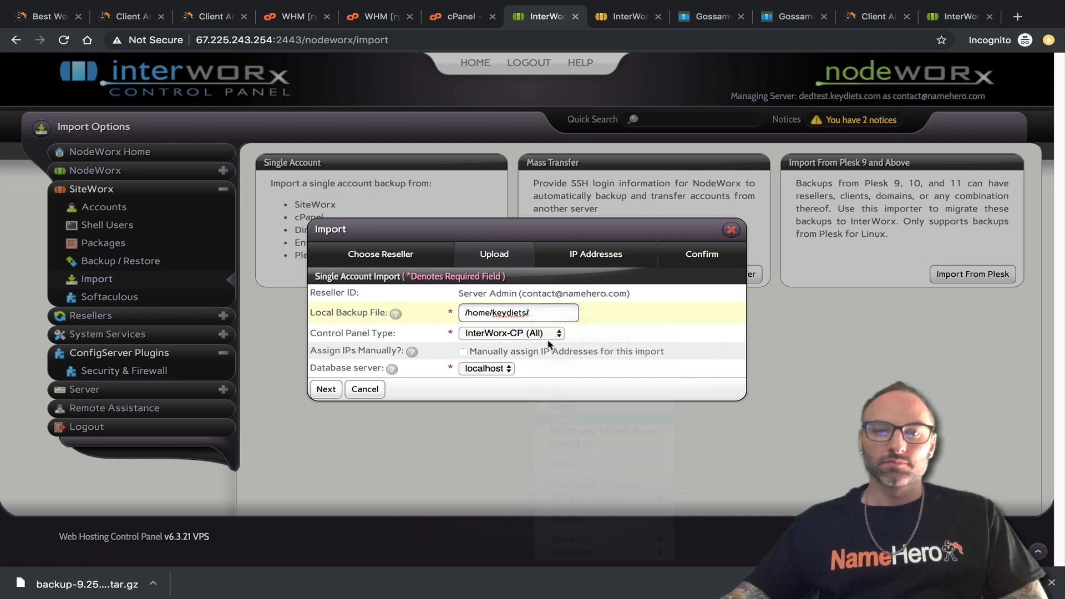
pyautogui.moveTo(561, 314); pyautogui.dragTo(378, 315)
pyautogui.press('BackSpace')
# Replace the space after 'keydiets' with '/' and copy the corrected full backup path.
pyautogui.click(522, 310)
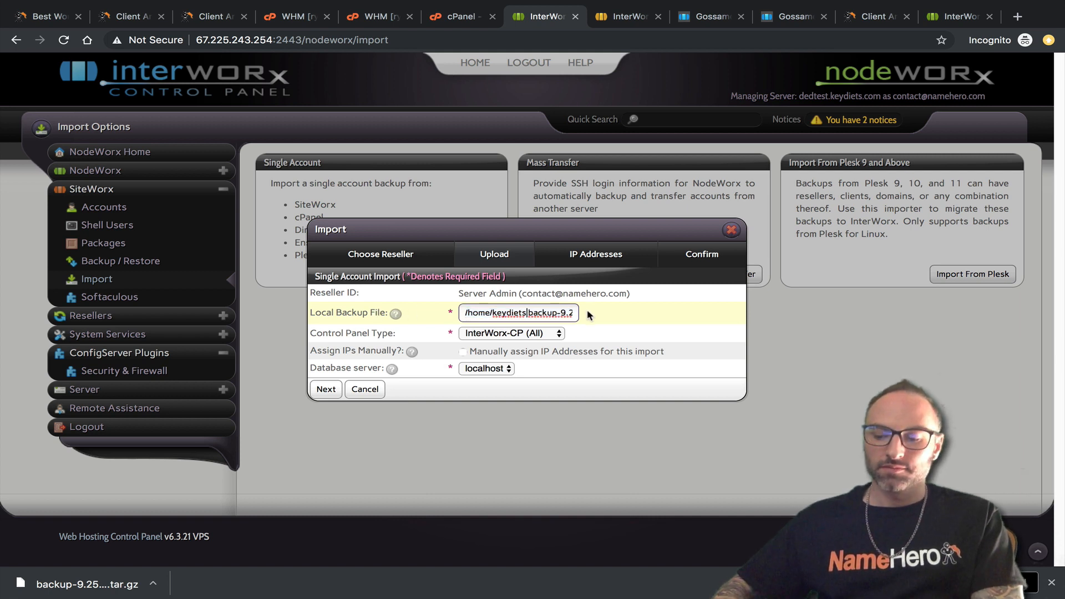
pyautogui.press('Right')
pyautogui.press('BackSpace')
pyautogui.write('/')
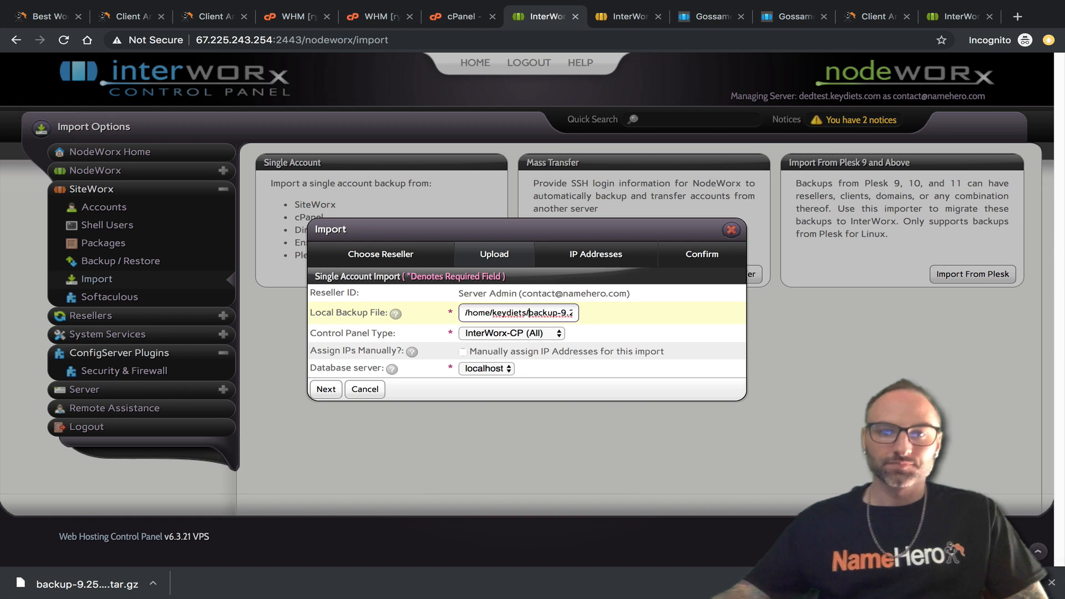
pyautogui.tripleClick(505, 310)
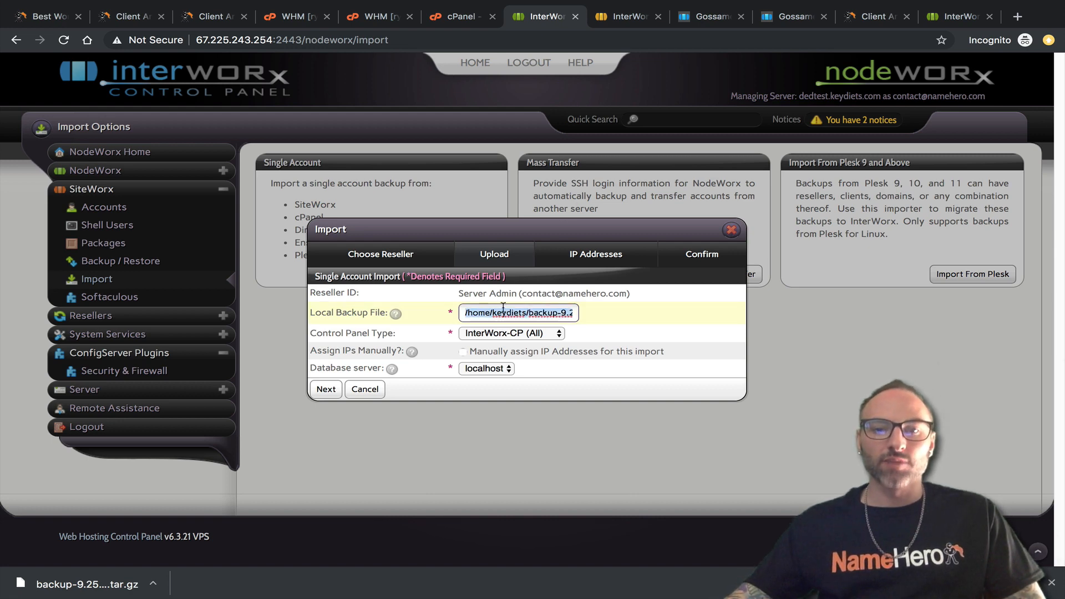
pyautogui.rightClick(504, 308)
pyautogui.click(532, 402)
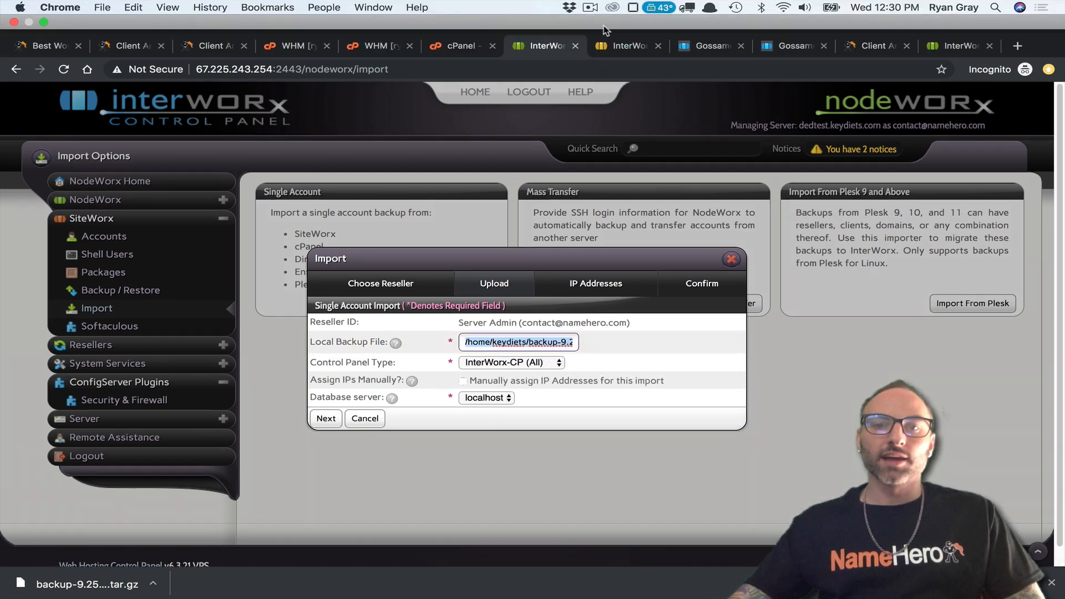
# Inspect the ryantest FTP account's home directory browser, then cancel both dialogs without changes.
pyautogui.click(624, 45)
pyautogui.scroll(-1, 522, 332)
pyautogui.scroll(5, 521, 331)
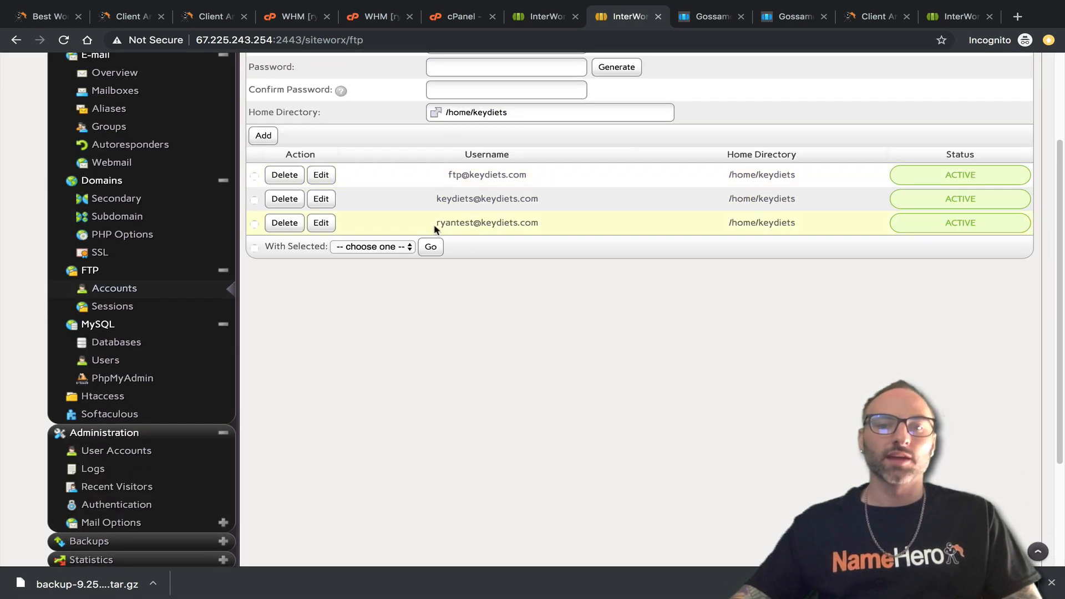
pyautogui.click(322, 223)
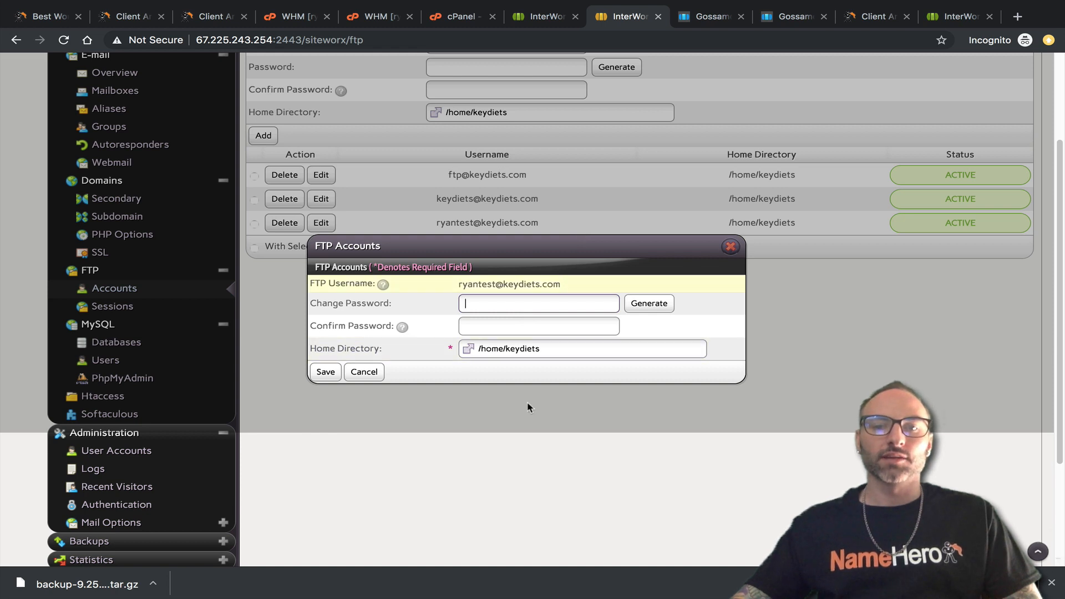
pyautogui.click(469, 349)
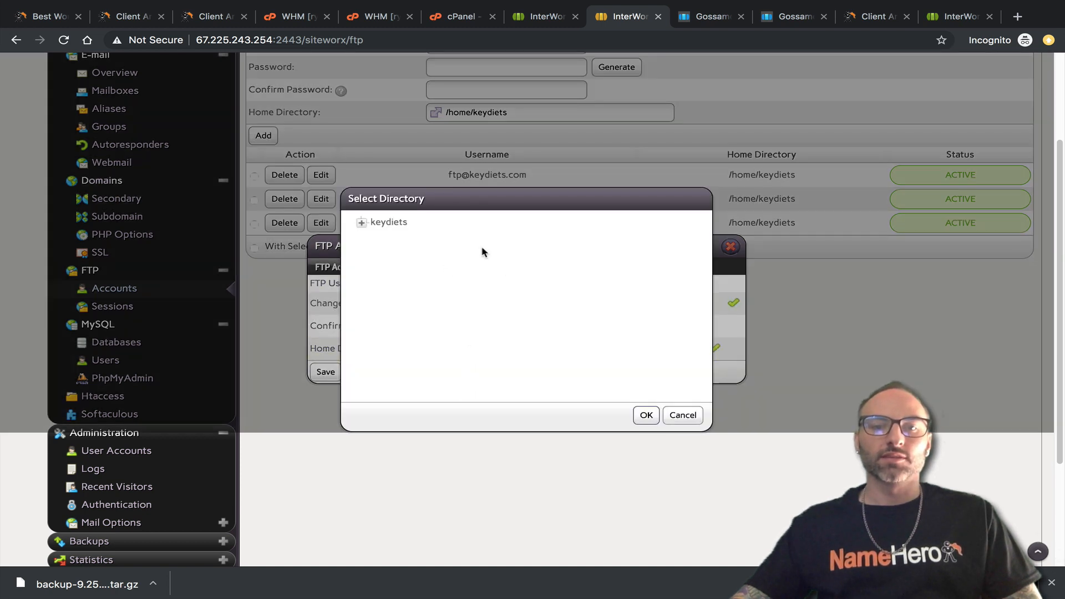
pyautogui.click(683, 415)
pyautogui.click(730, 248)
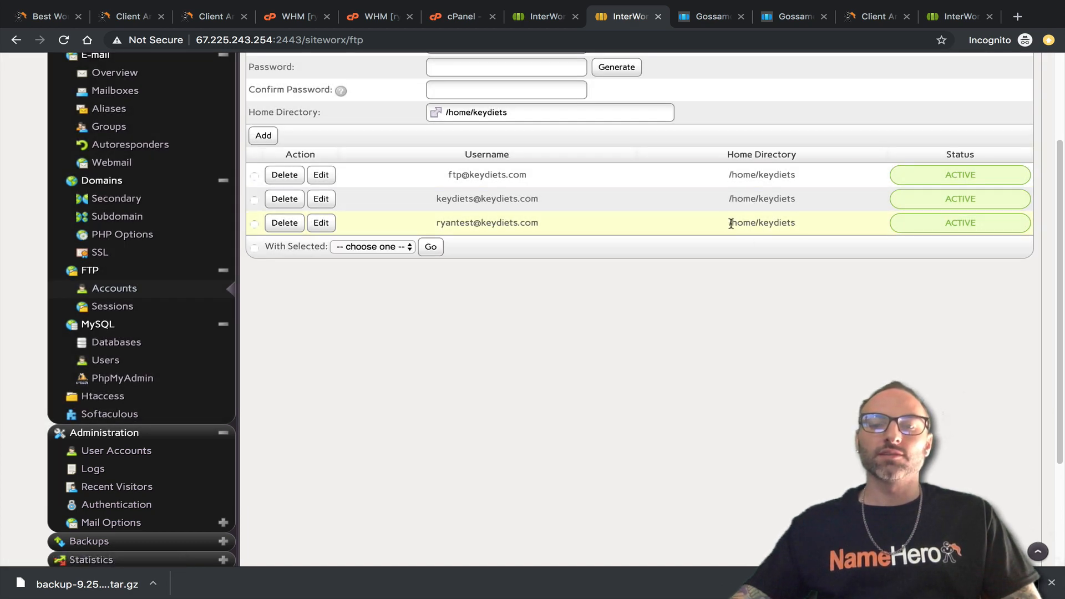
pyautogui.click(550, 17)
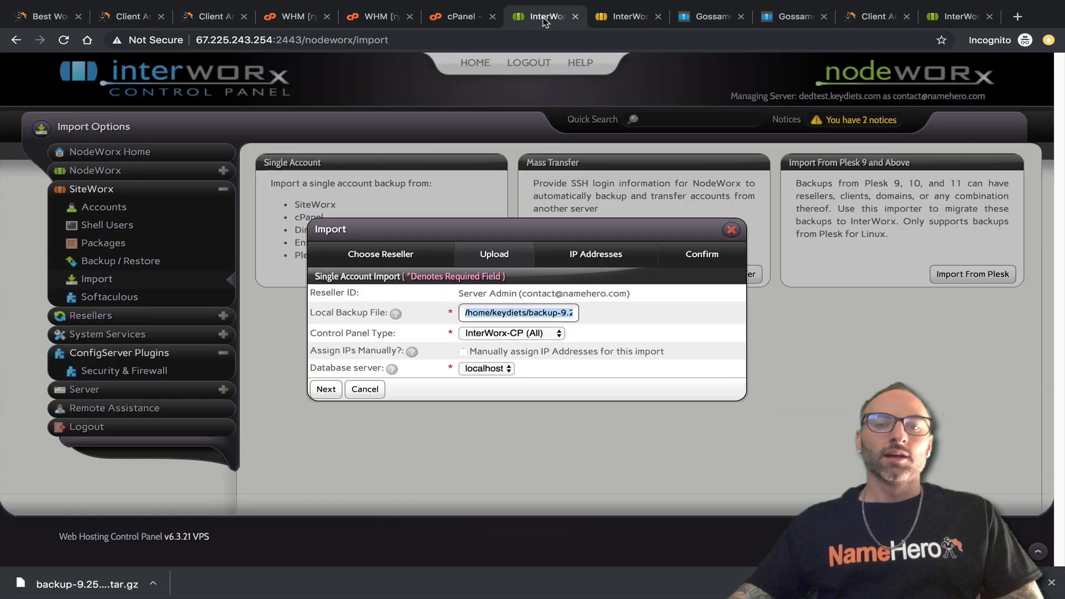
# Import the keydiets backup as cPanel (10.x, 11.x) on shared IP 67.225.243.254 with localhost database.
pyautogui.click(589, 329)
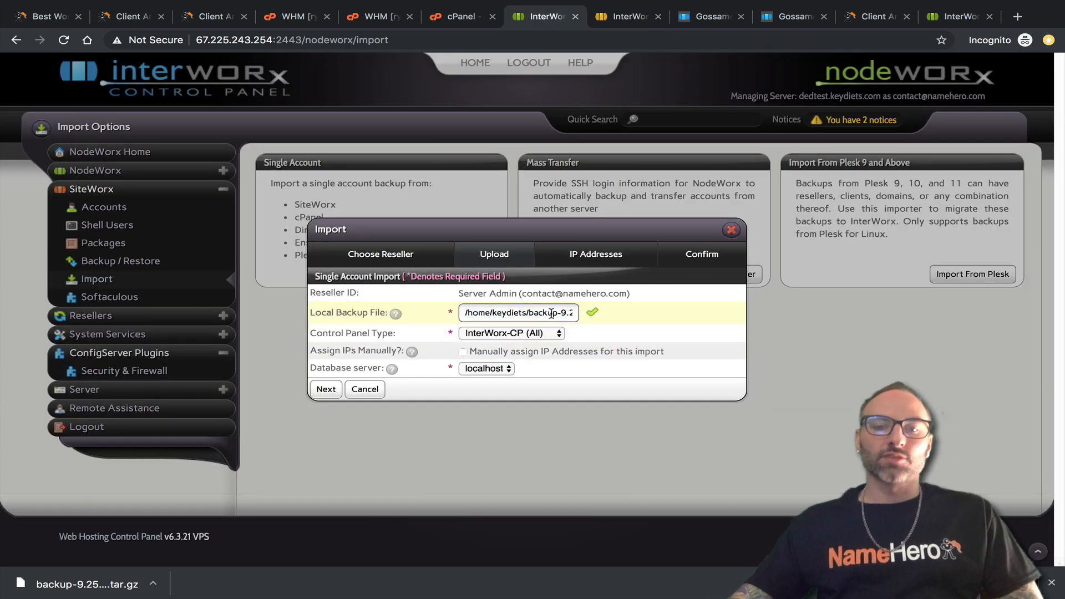
pyautogui.click(520, 334)
pyautogui.click(499, 281)
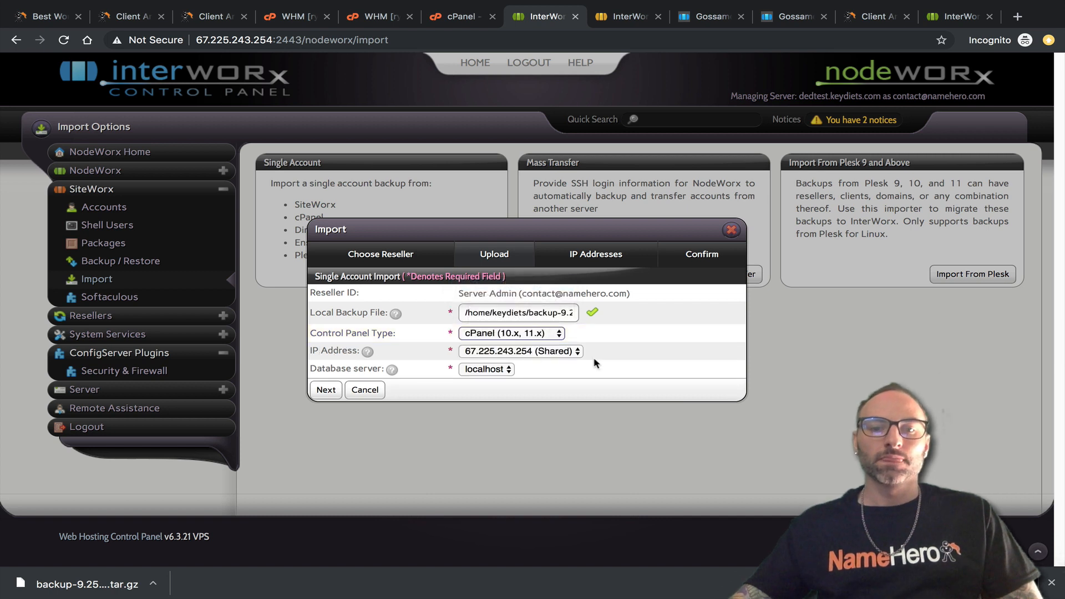
pyautogui.click(536, 355)
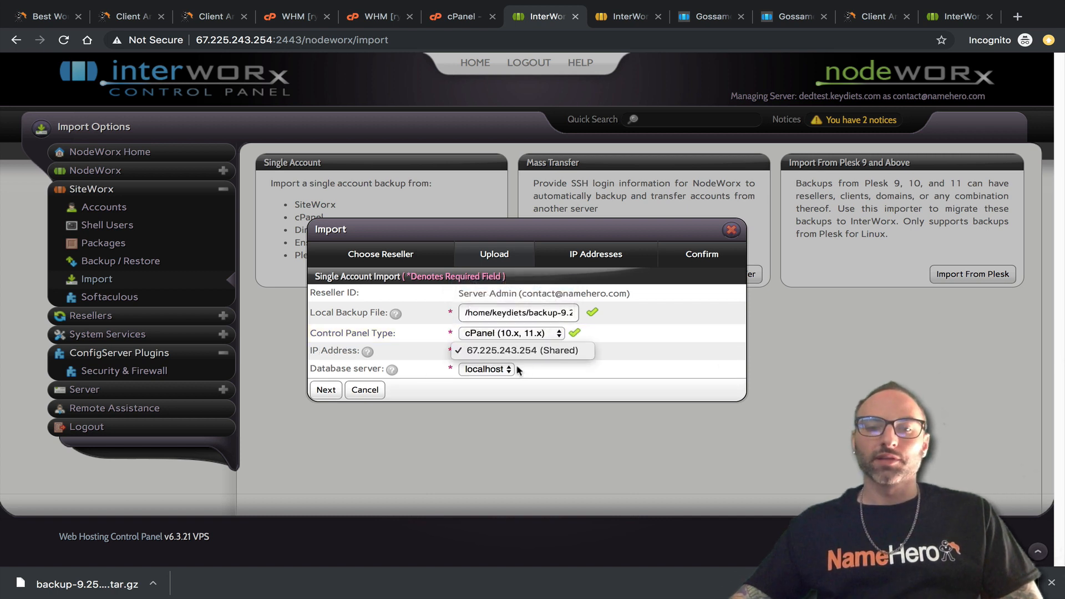
pyautogui.click(513, 351)
pyautogui.click(486, 369)
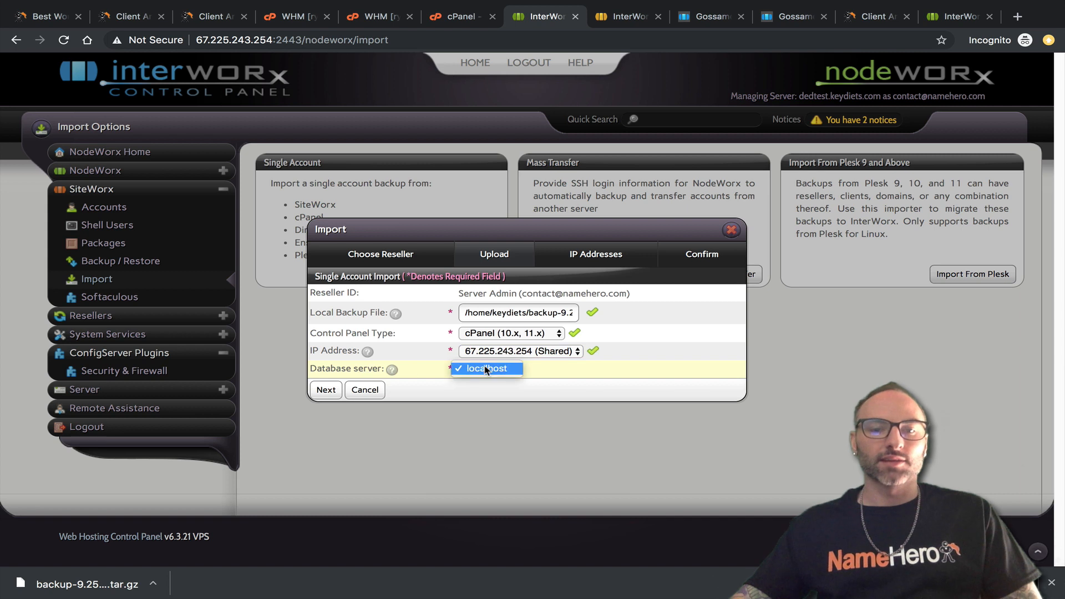
pyautogui.click(509, 368)
pyautogui.click(327, 389)
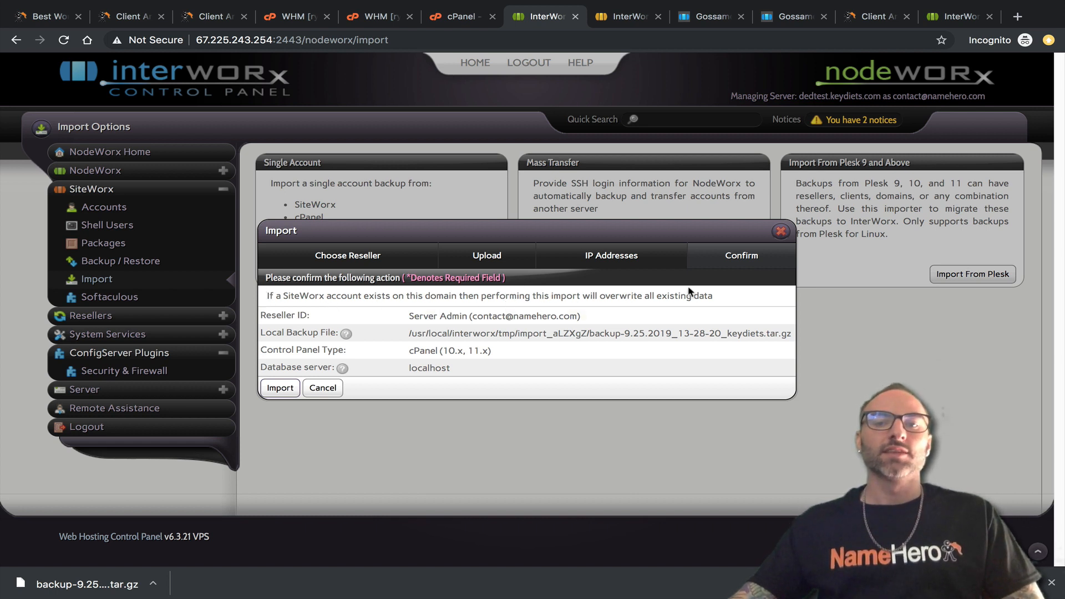
pyautogui.moveTo(715, 300); pyautogui.dragTo(265, 301)
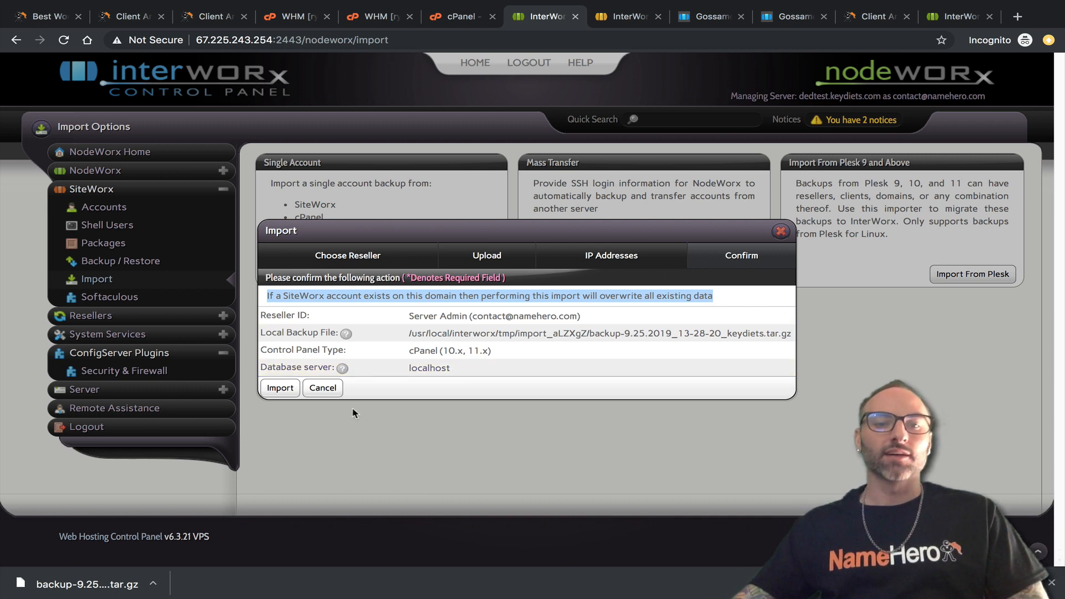
pyautogui.click(280, 388)
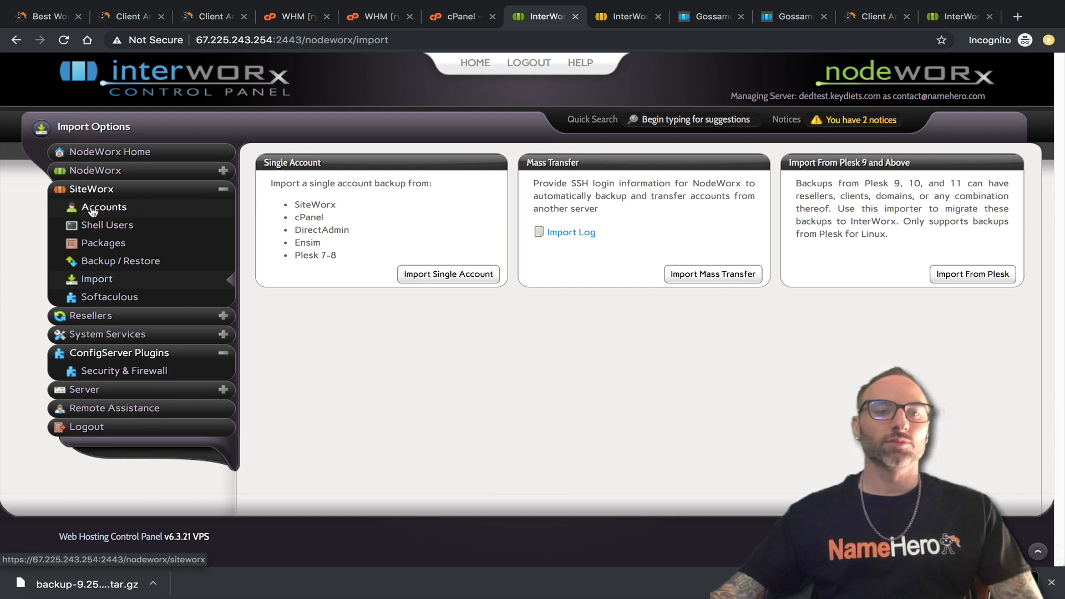
# Check the Mass Account Transfer Logs, noting democpanel12 and nameherotester failed, then return to SiteWorx accounts.
pyautogui.click(110, 207)
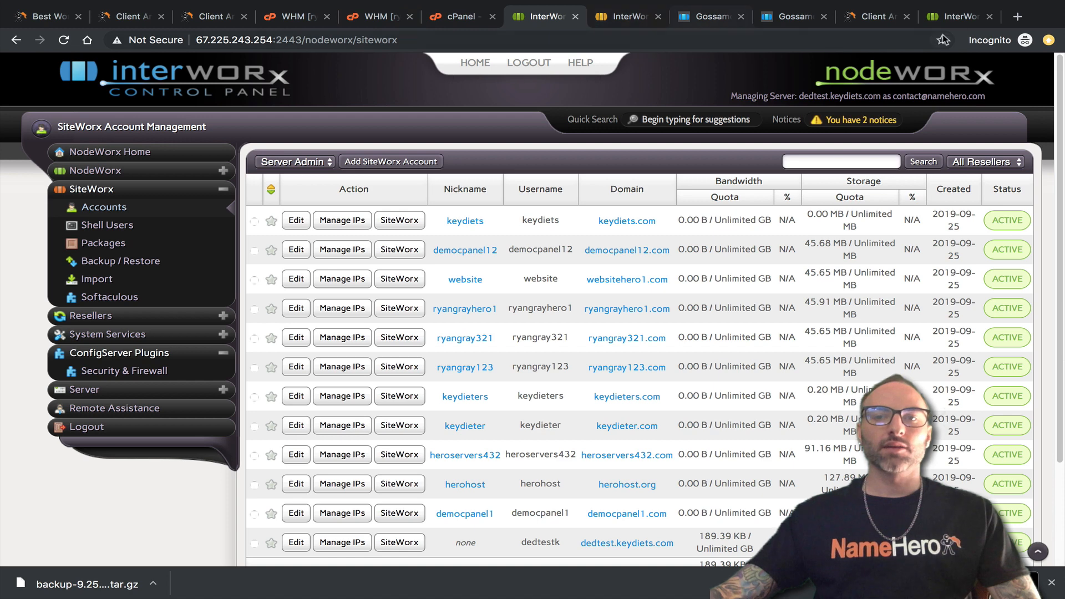
pyautogui.click(956, 16)
pyautogui.scroll(-3, 377, 367)
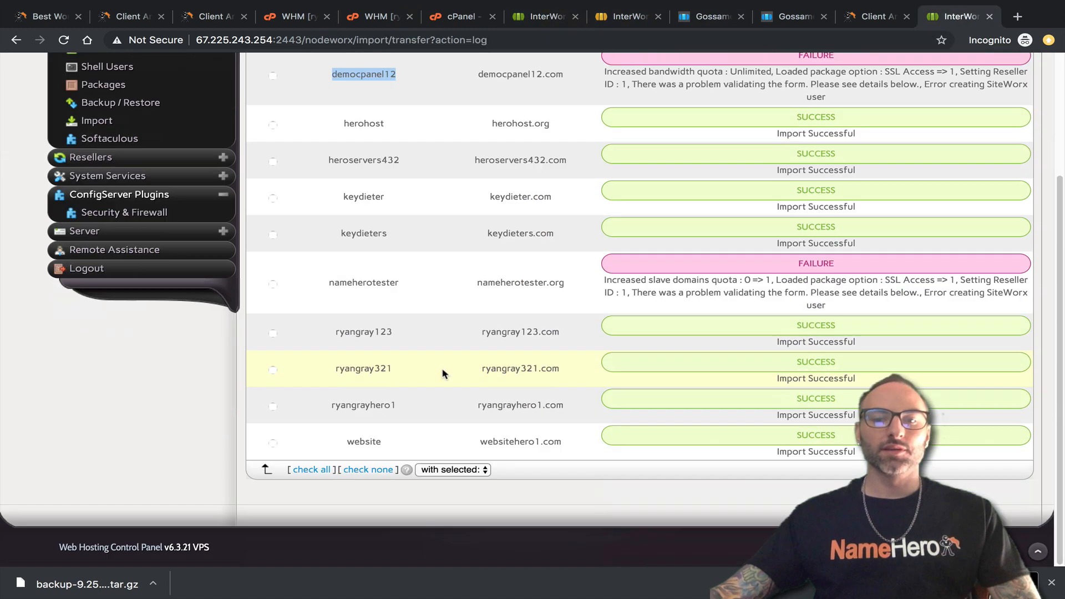
pyautogui.scroll(3, 366, 433)
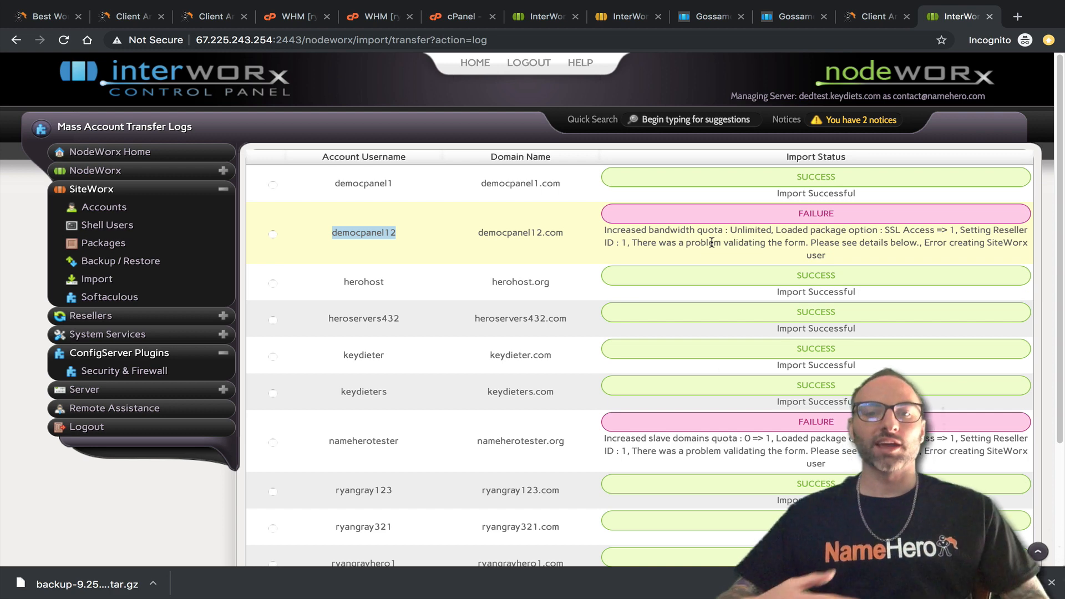
pyautogui.scroll(-3, 611, 326)
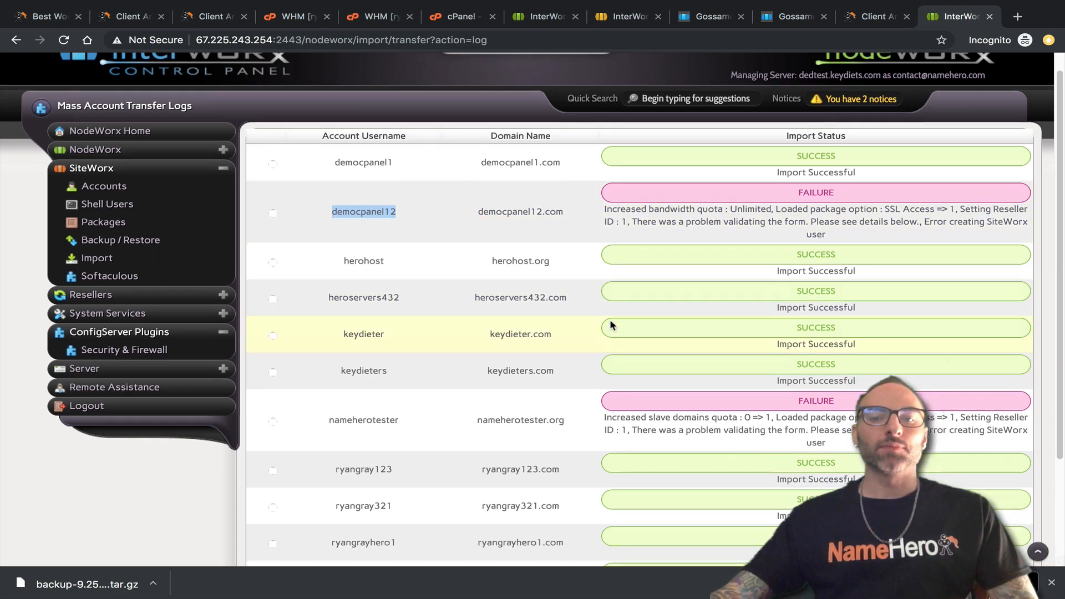
pyautogui.moveTo(410, 366); pyautogui.dragTo(332, 366)
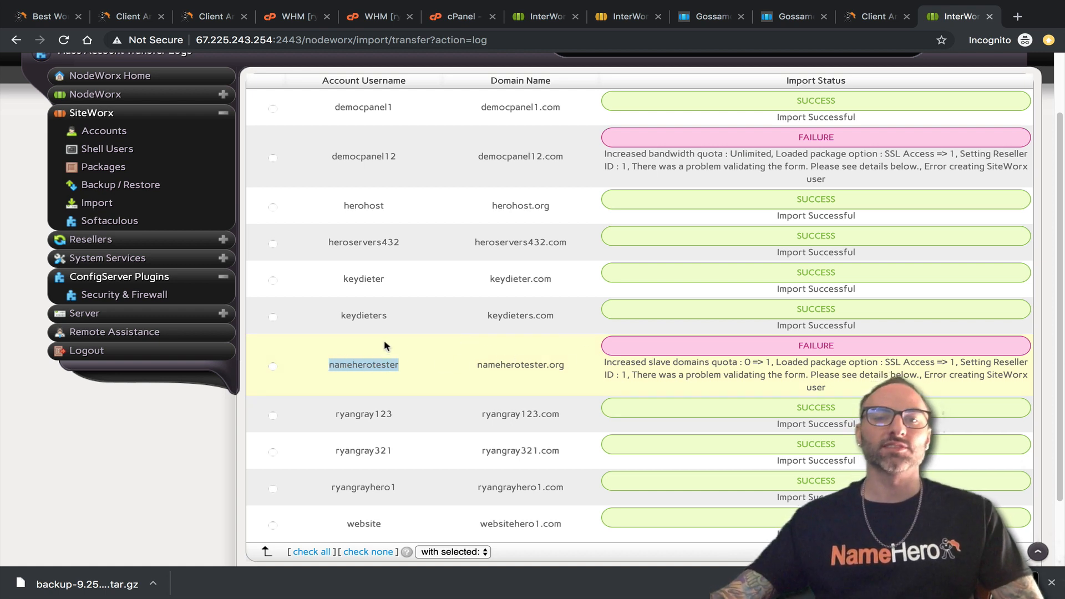
pyautogui.click(626, 17)
pyautogui.click(544, 20)
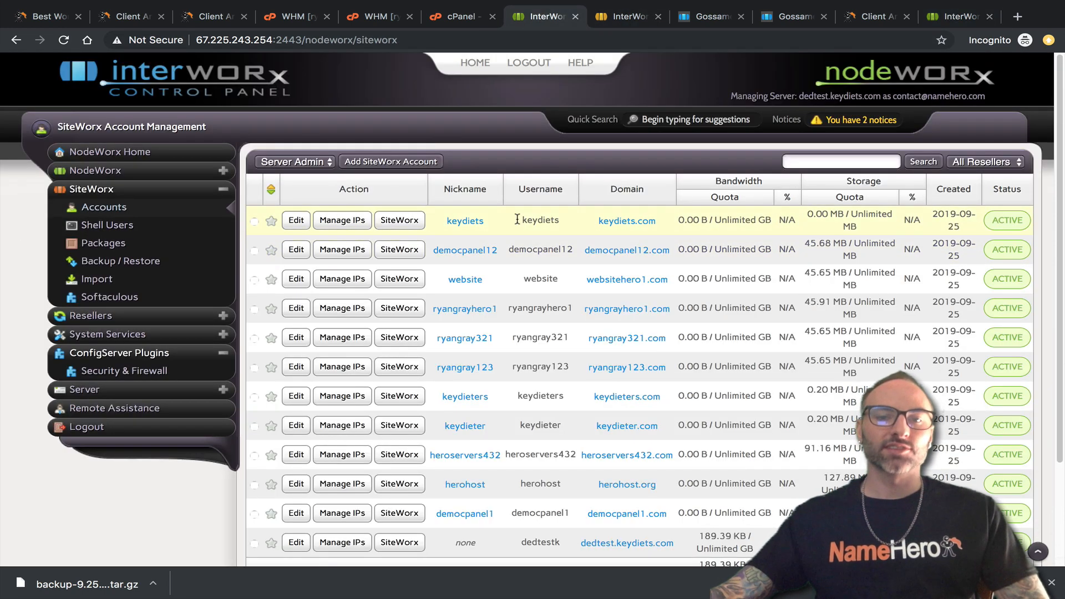
# Open keydiets.com in SiteWorx and confirm sub.keydiets.com among its secondary domains.
pyautogui.click(406, 217)
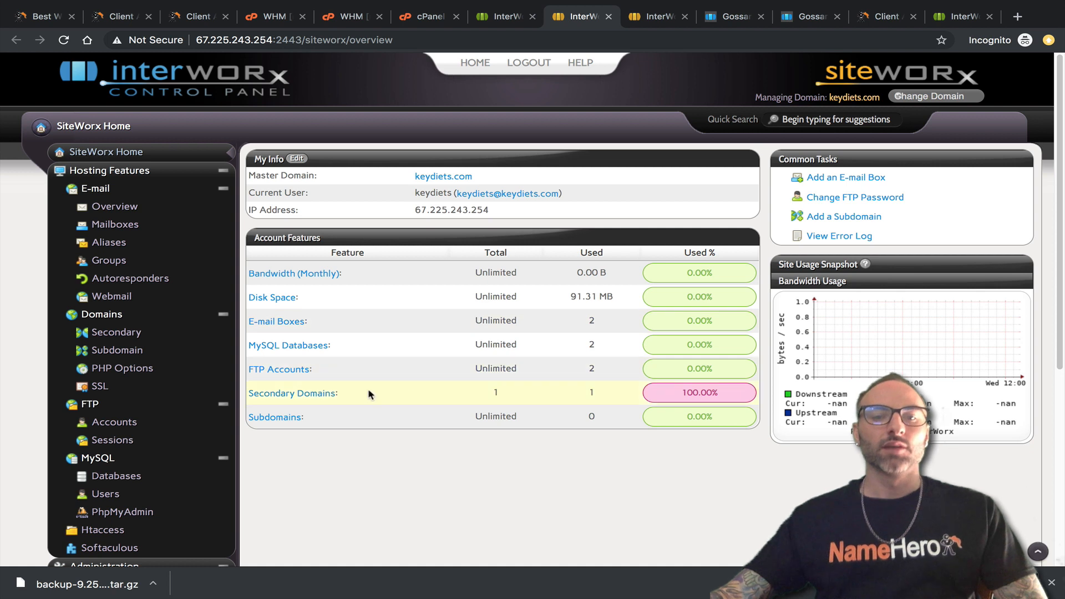
pyautogui.click(317, 396)
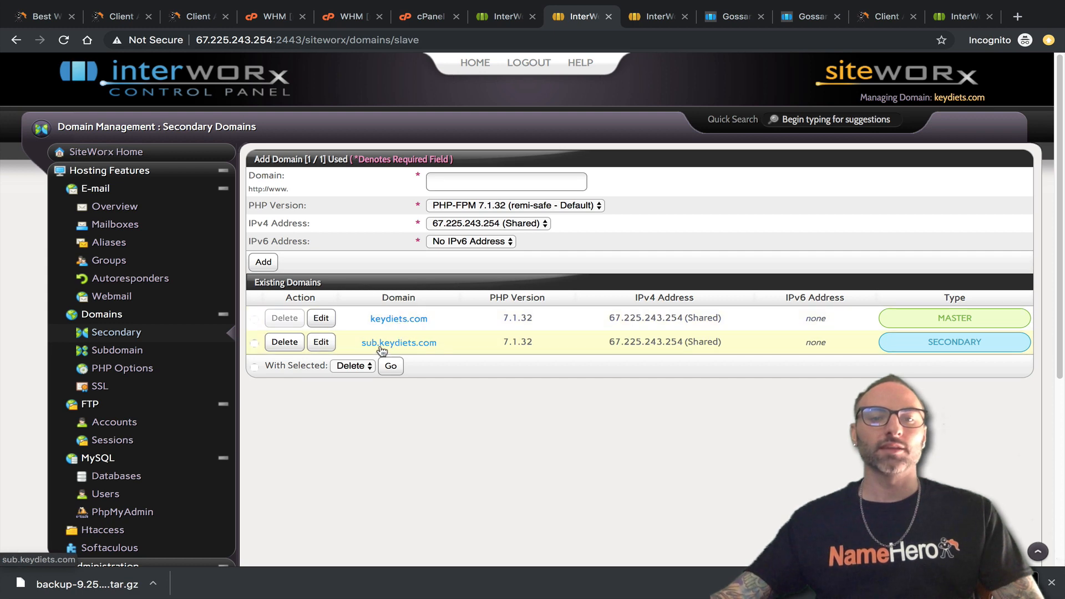
pyautogui.click(427, 16)
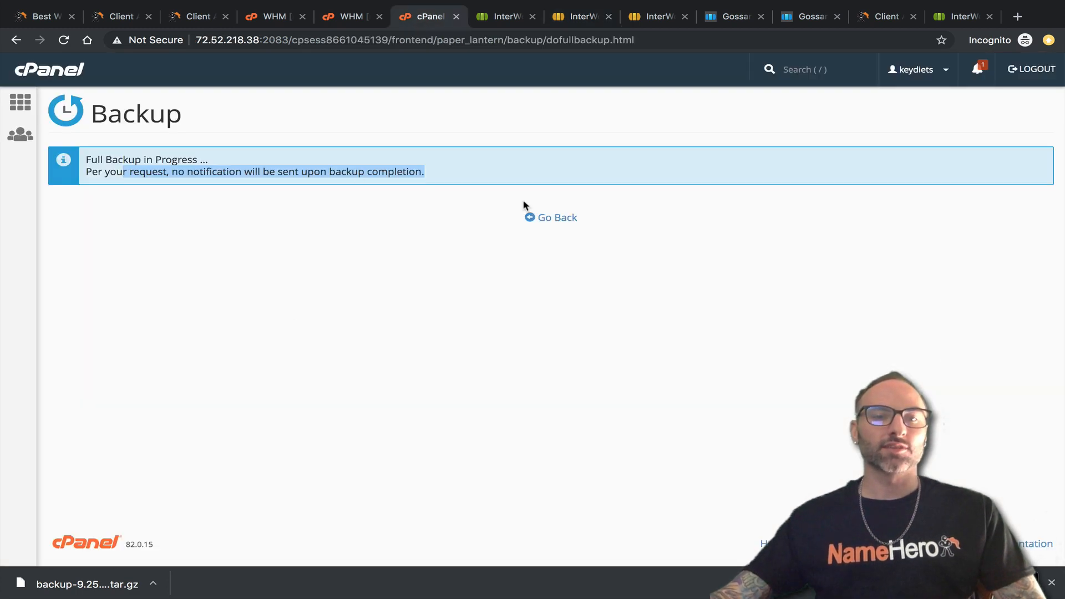
# Search 'sub' in cPanel and review the Subdomains page listing sub.keydiets.com.
pyautogui.click(535, 217)
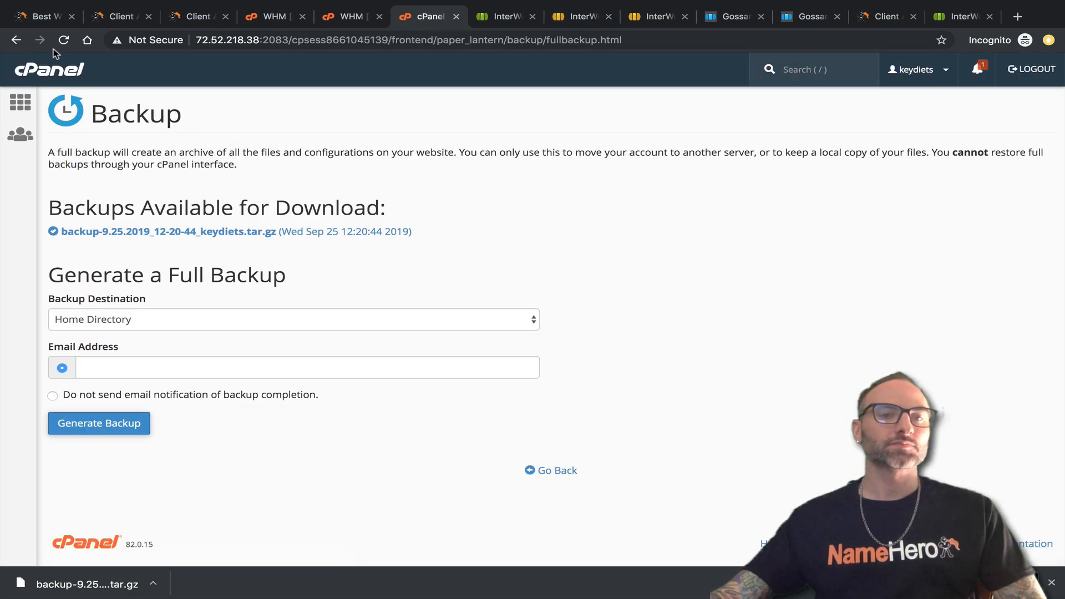
pyautogui.click(53, 71)
pyautogui.click(106, 105)
pyautogui.write('s')
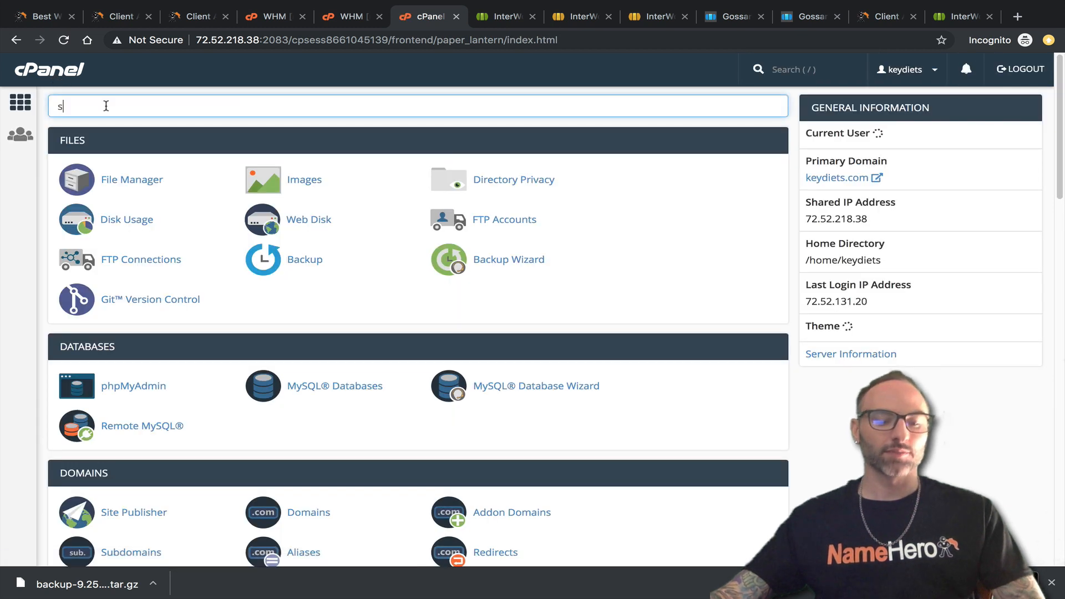
pyautogui.write('ub')
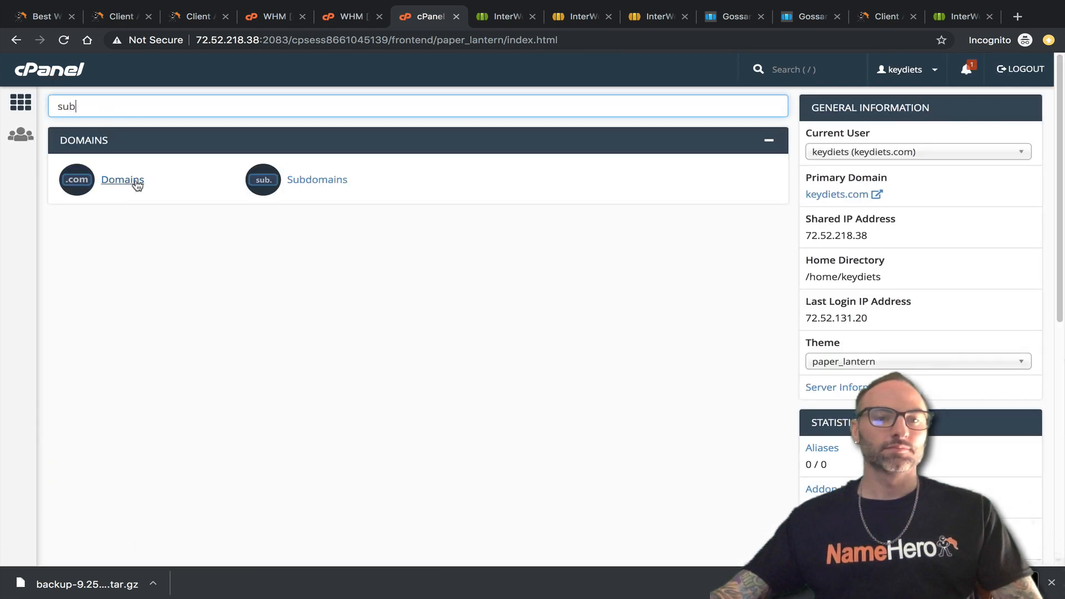
pyautogui.click(332, 180)
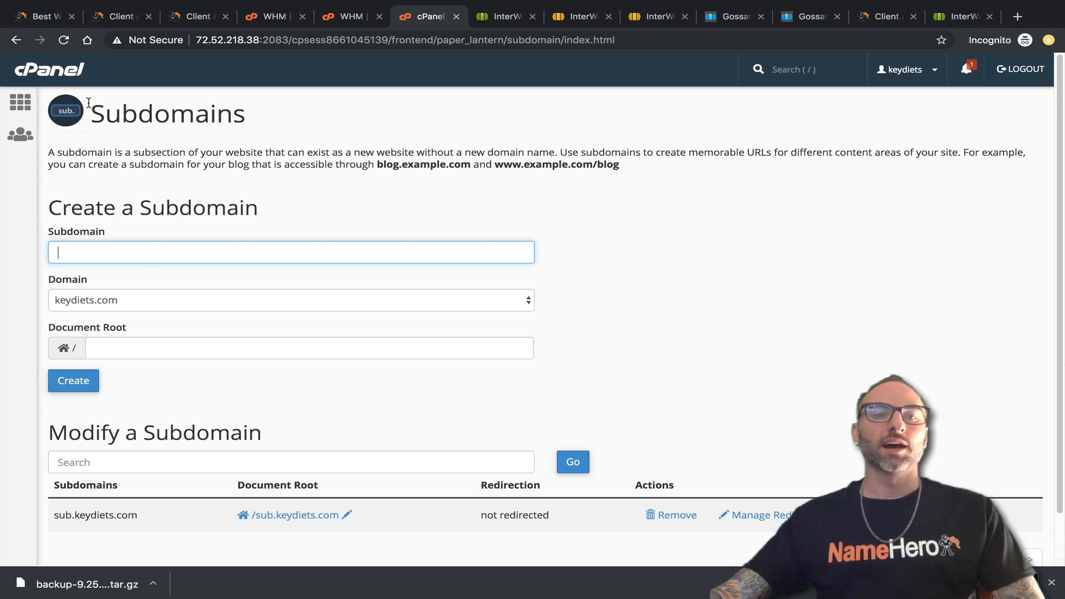
pyautogui.click(500, 17)
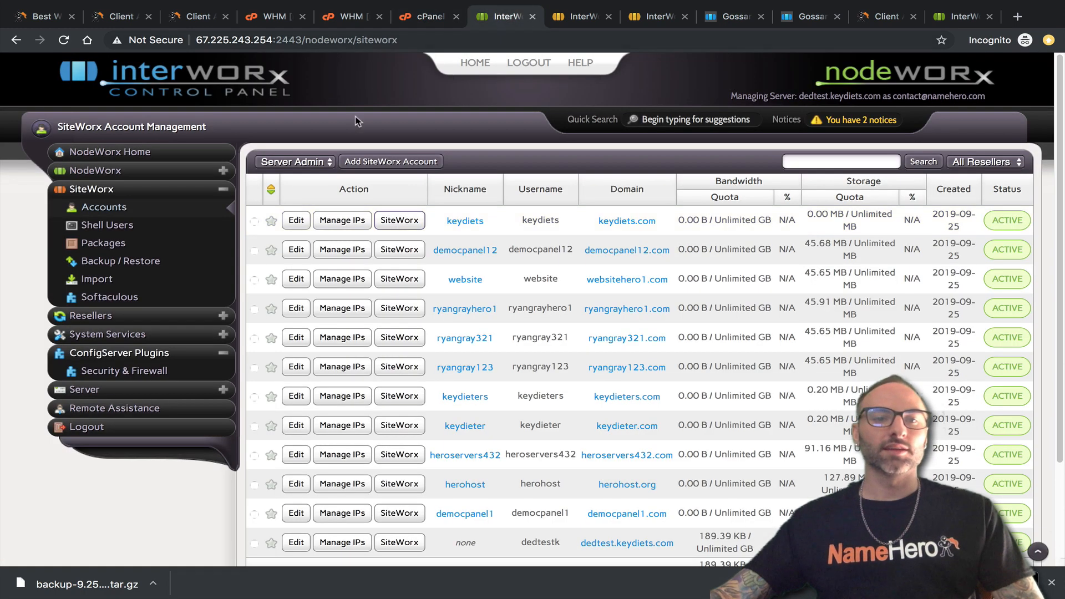
# Confirm keydiets.com has no subdomains and compare secondary domain PHP versions, sub.keydiets.com on 7.1.32.
pyautogui.click(559, 20)
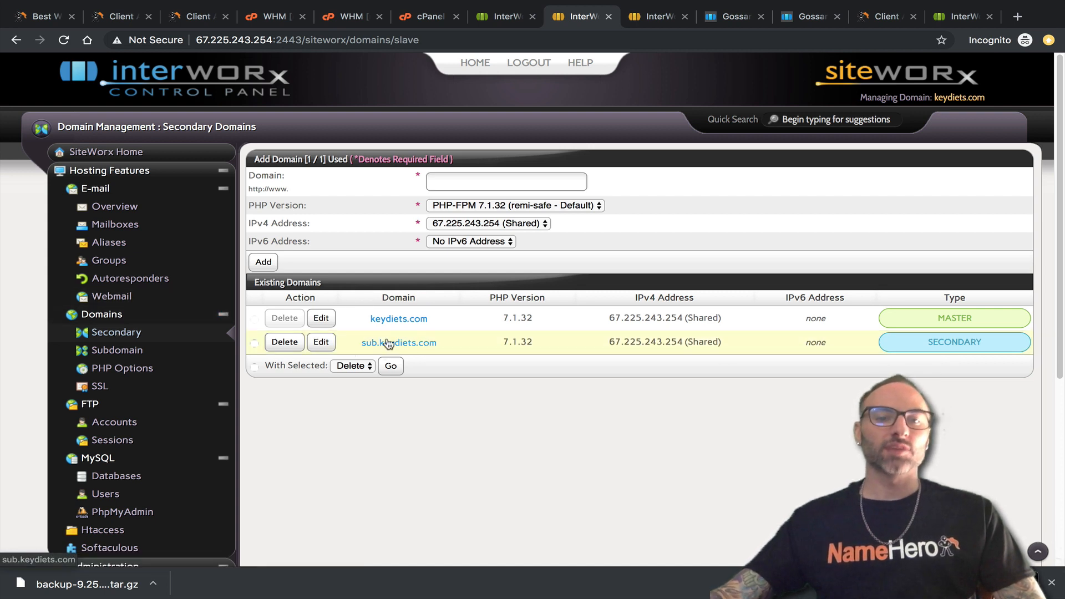
pyautogui.click(149, 351)
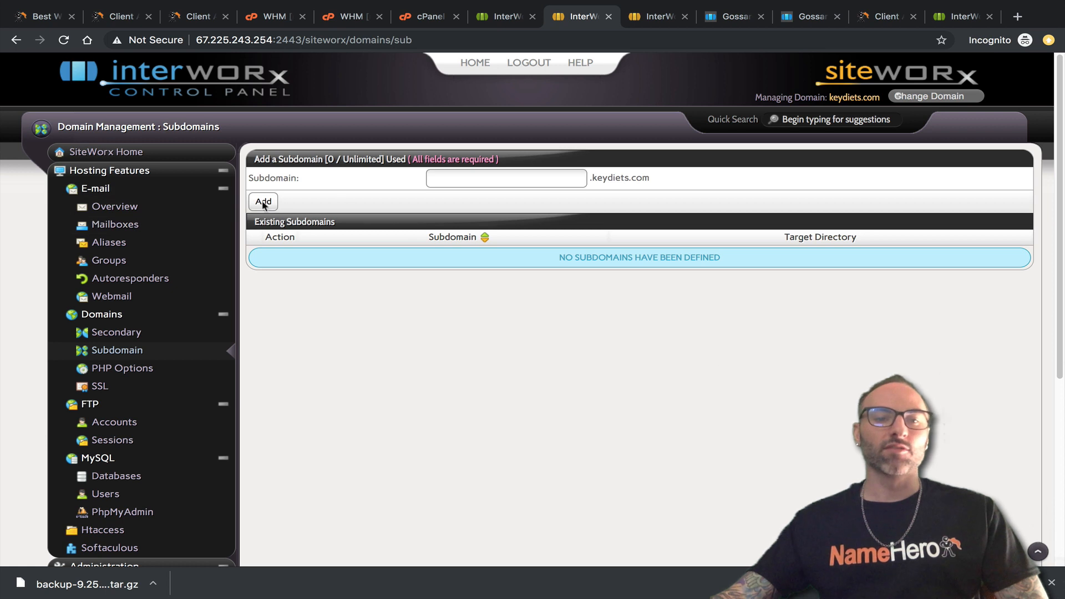
pyautogui.click(116, 332)
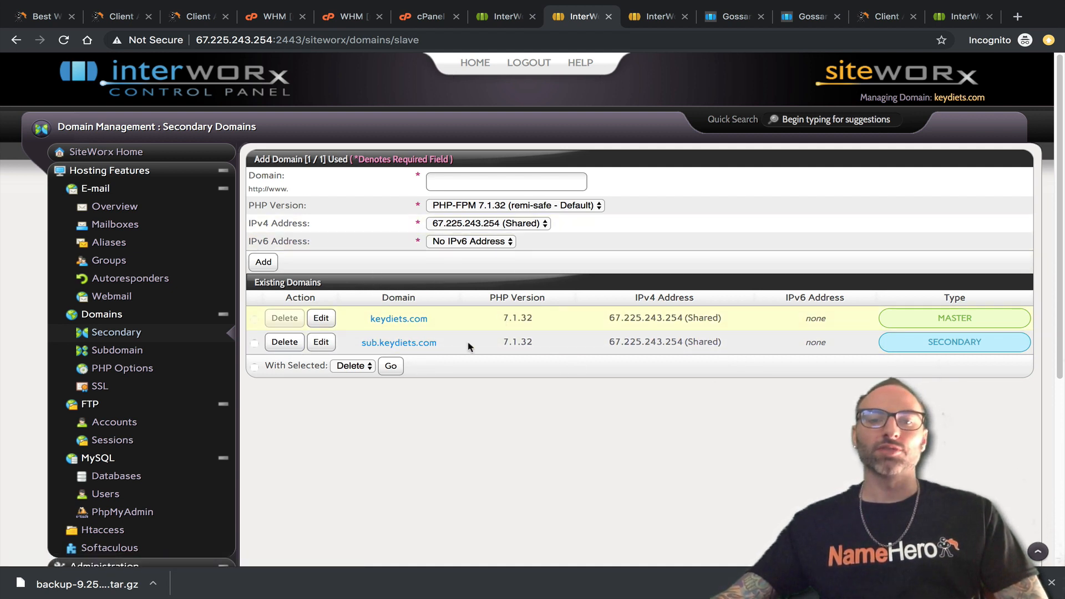
pyautogui.doubleClick(506, 342)
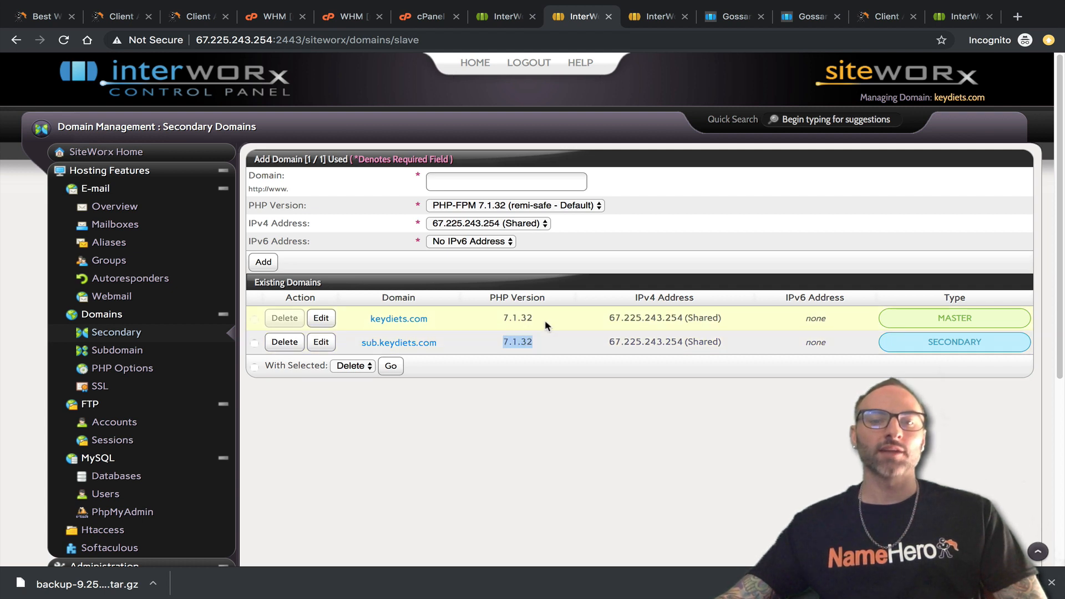
pyautogui.doubleClick(502, 319)
pyautogui.doubleClick(507, 342)
pyautogui.doubleClick(503, 319)
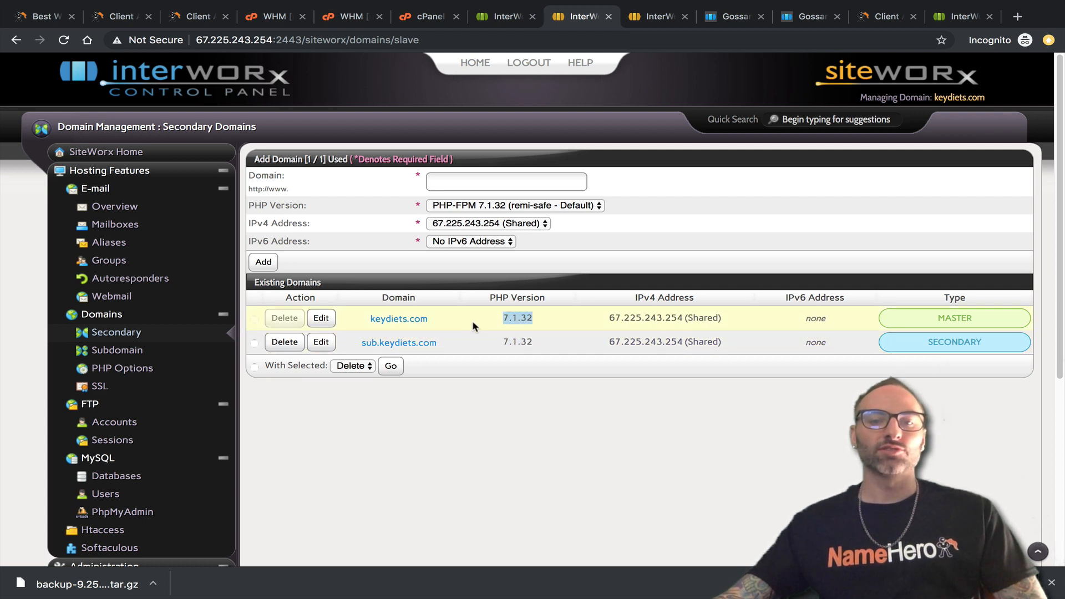
pyautogui.doubleClick(516, 341)
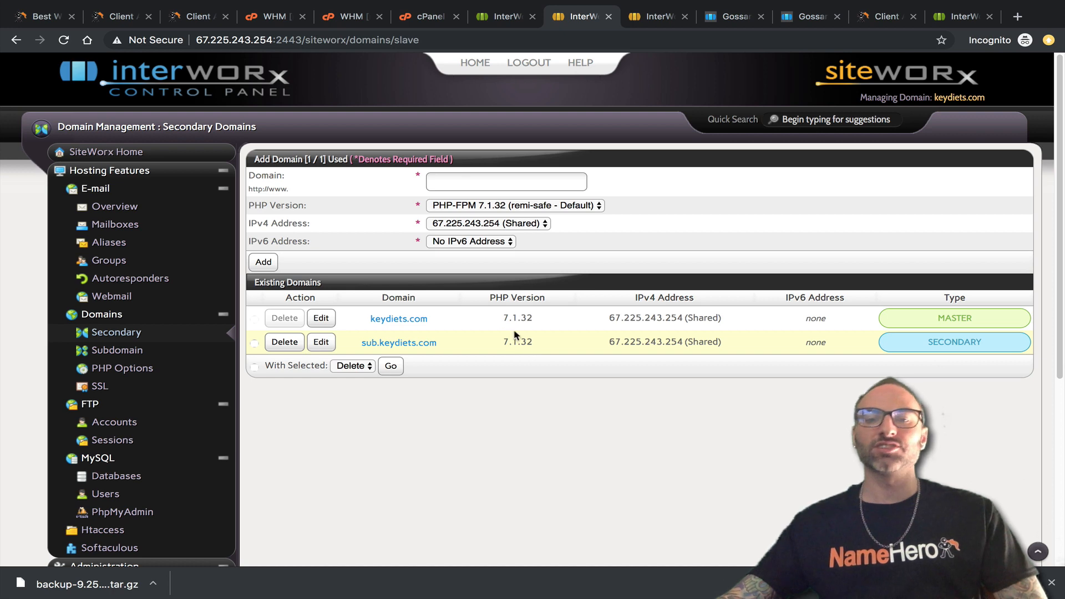
pyautogui.moveTo(488, 326); pyautogui.dragTo(526, 328)
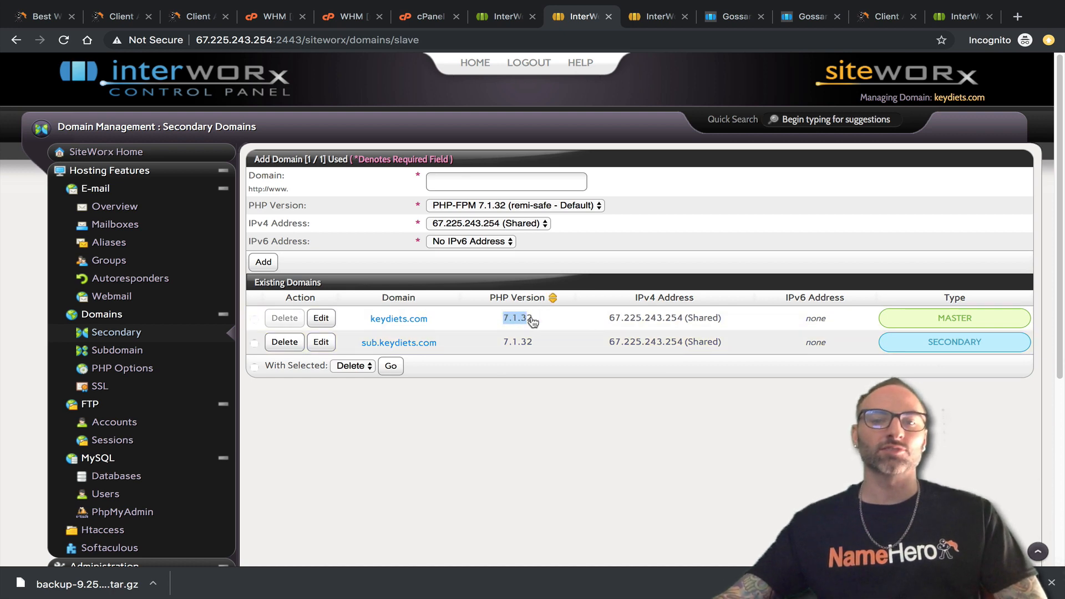
pyautogui.click(502, 17)
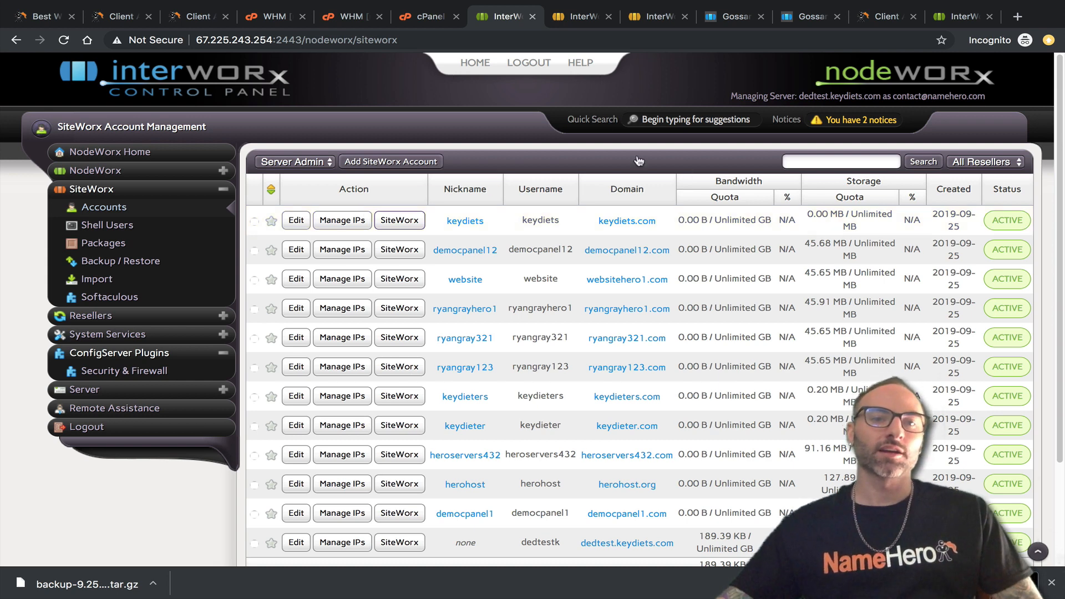
# Search 'ssh' in WHM and open SSH Password Authorization Tweak, which shows password authentication enabled.
pyautogui.click(351, 21)
pyautogui.moveTo(57, 124); pyautogui.dragTo(4, 114)
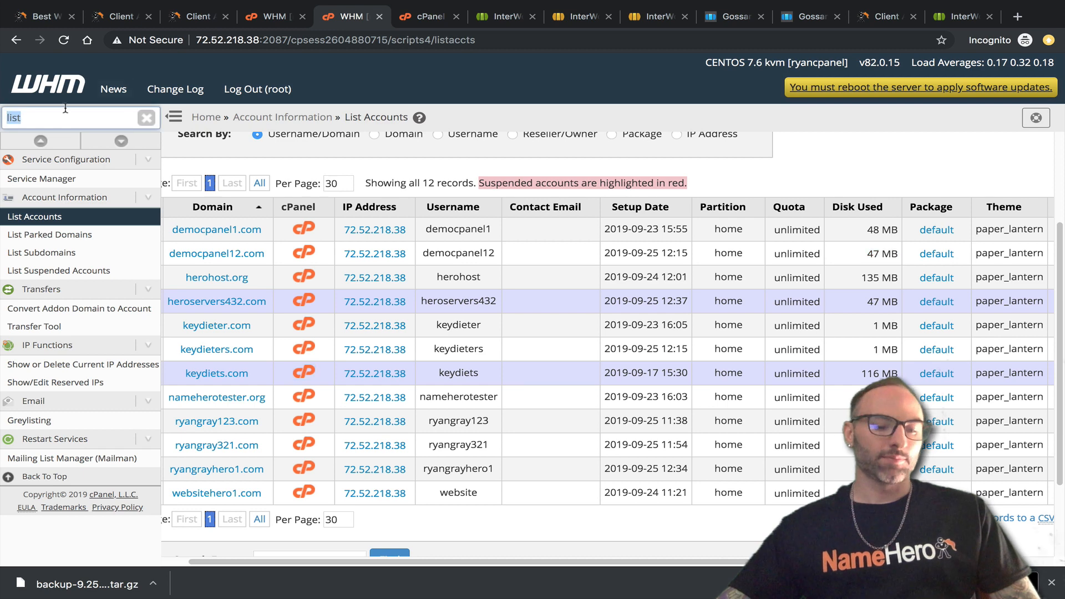
pyautogui.write('ssh')
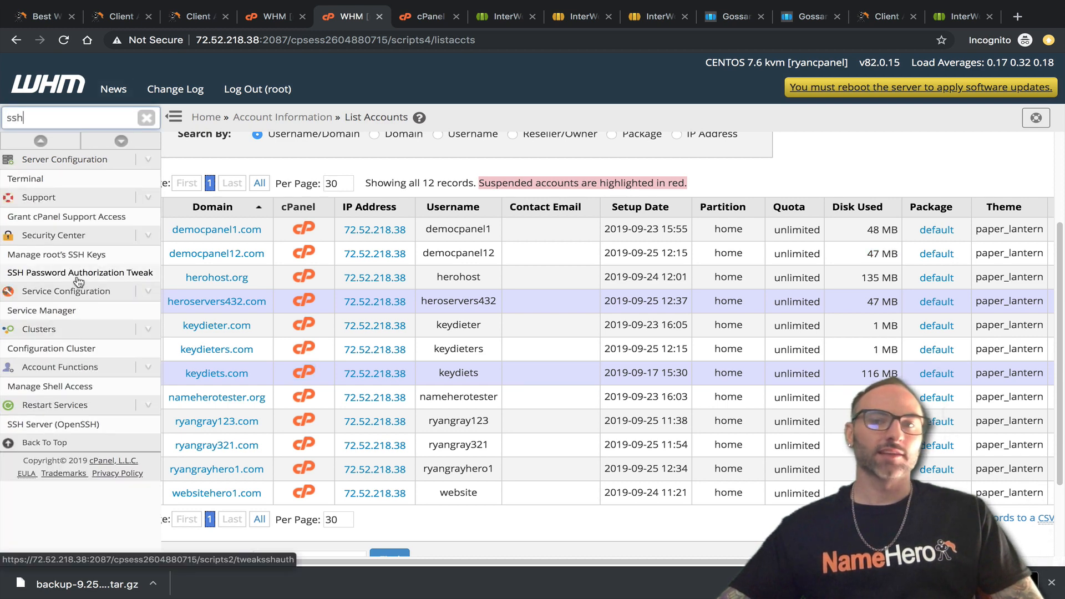
pyautogui.click(117, 278)
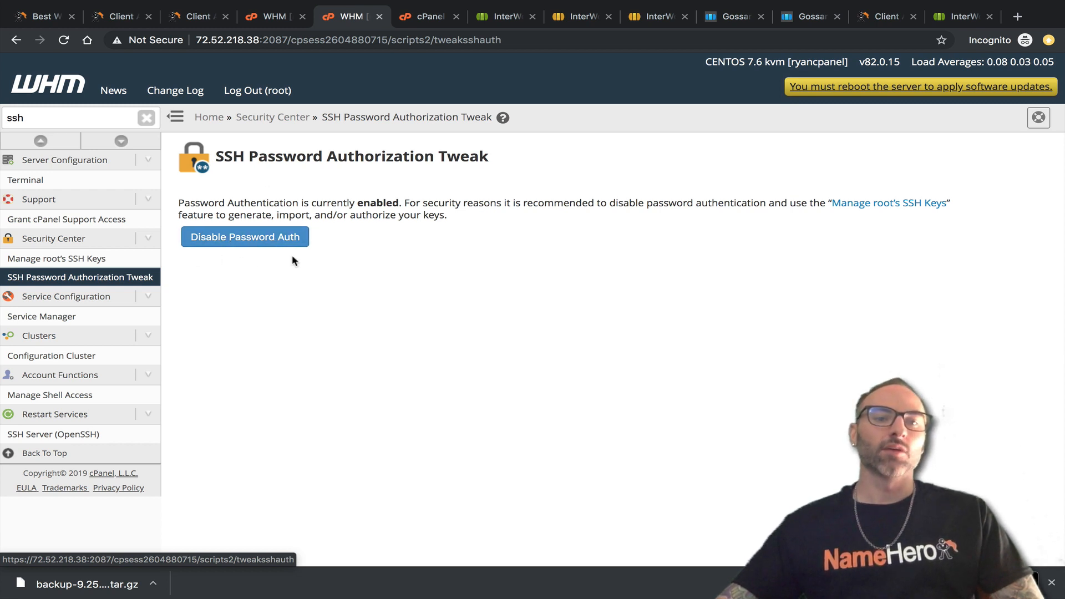
pyautogui.moveTo(404, 205); pyautogui.dragTo(171, 206)
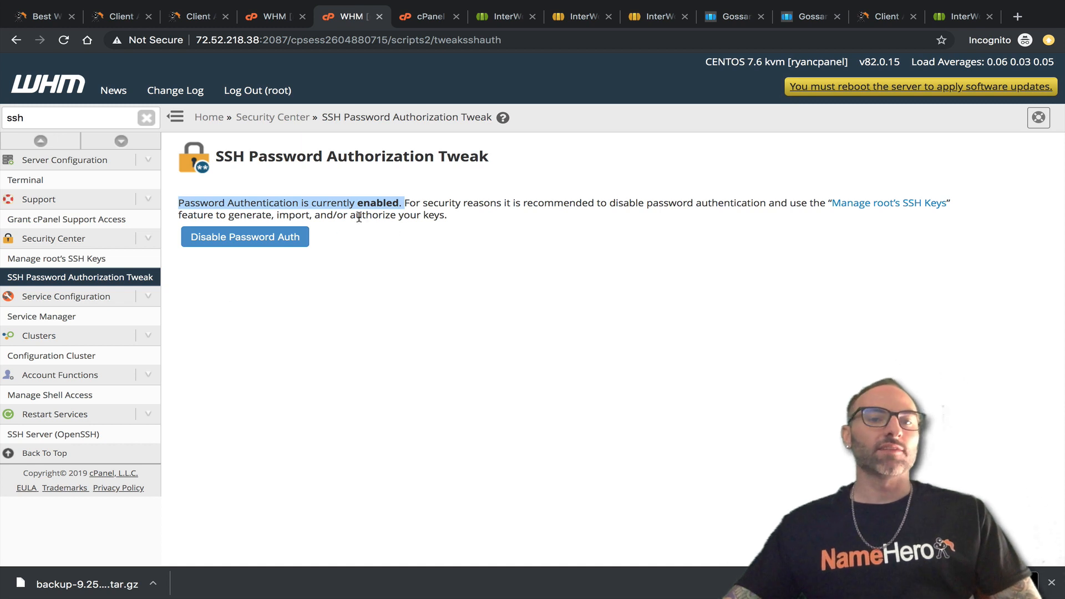
pyautogui.click(391, 204)
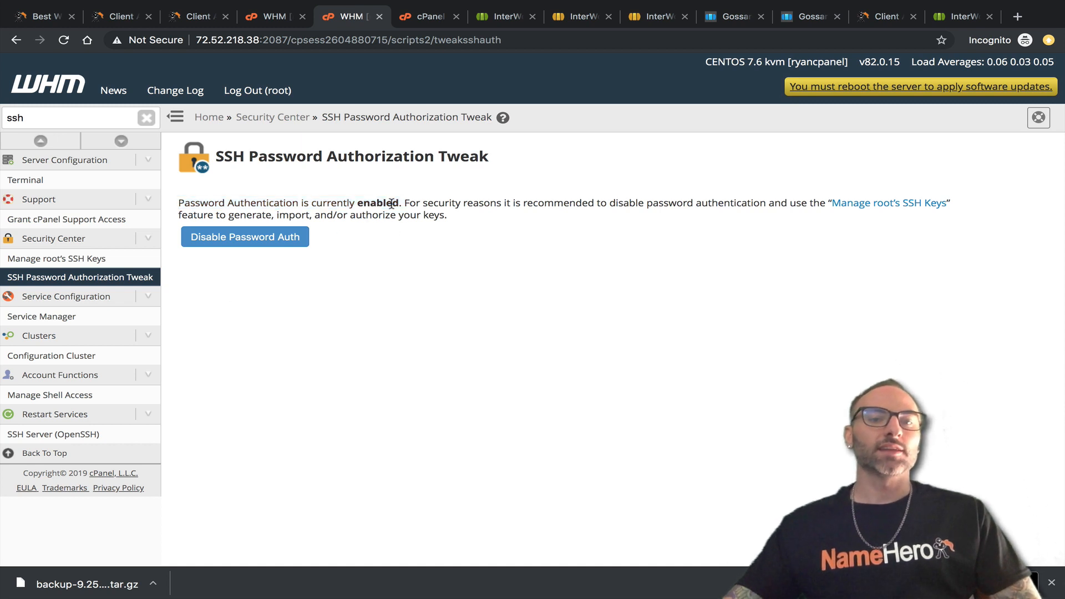
pyautogui.doubleClick(67, 118)
pyautogui.write('firee')
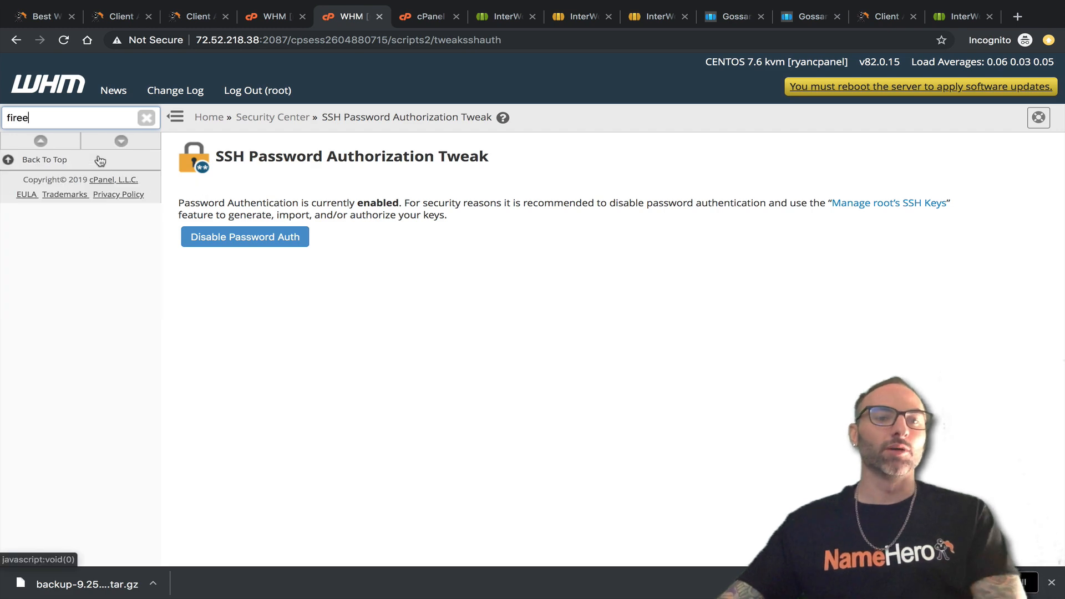
# Open ConfigServer Security & Firewall, showing it disabled and stopped, then view InterWorx's transfer logs.
pyautogui.press('BackSpace')
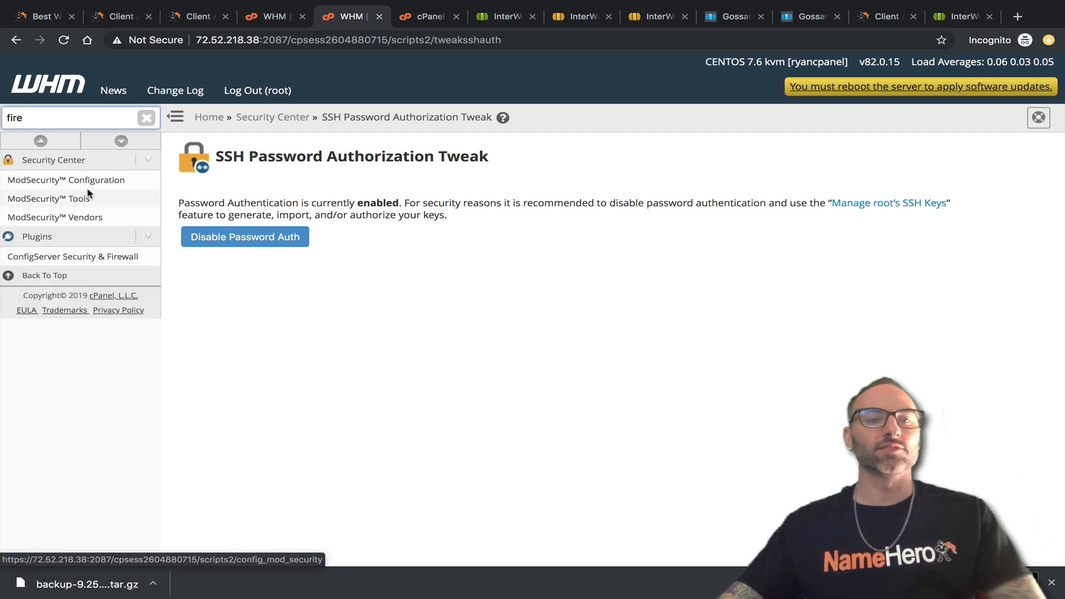
pyautogui.click(86, 259)
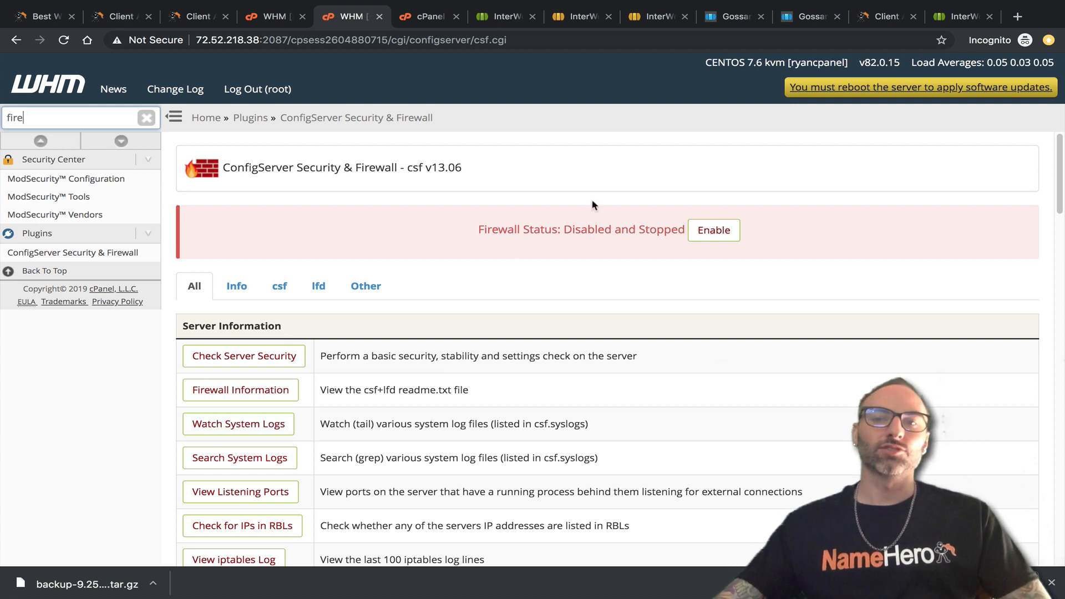
pyautogui.click(944, 16)
pyautogui.scroll(2, 569, 291)
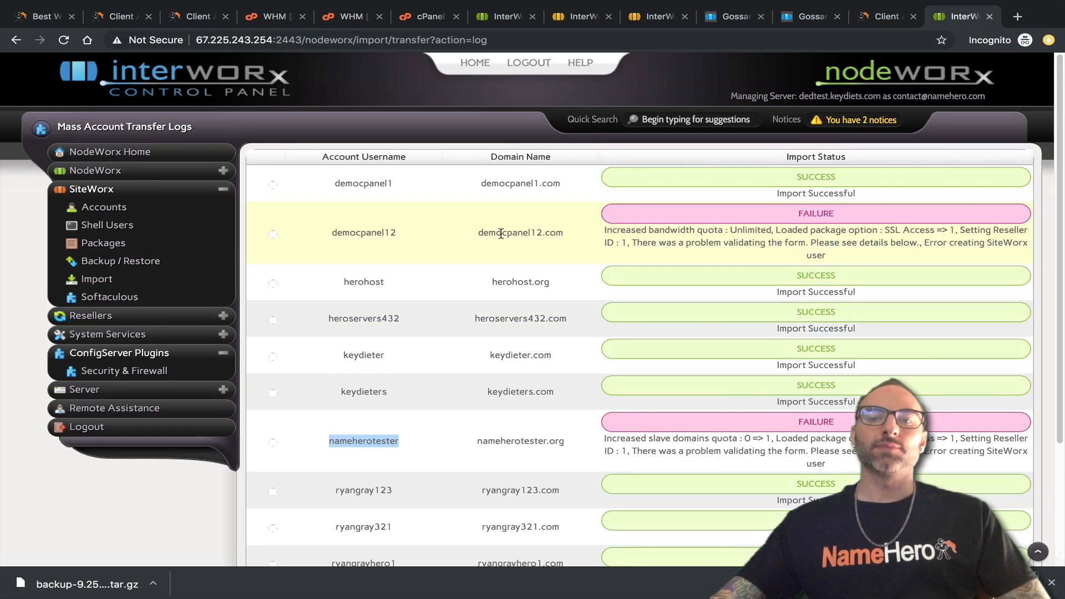
pyautogui.moveTo(356, 233); pyautogui.dragTo(414, 233)
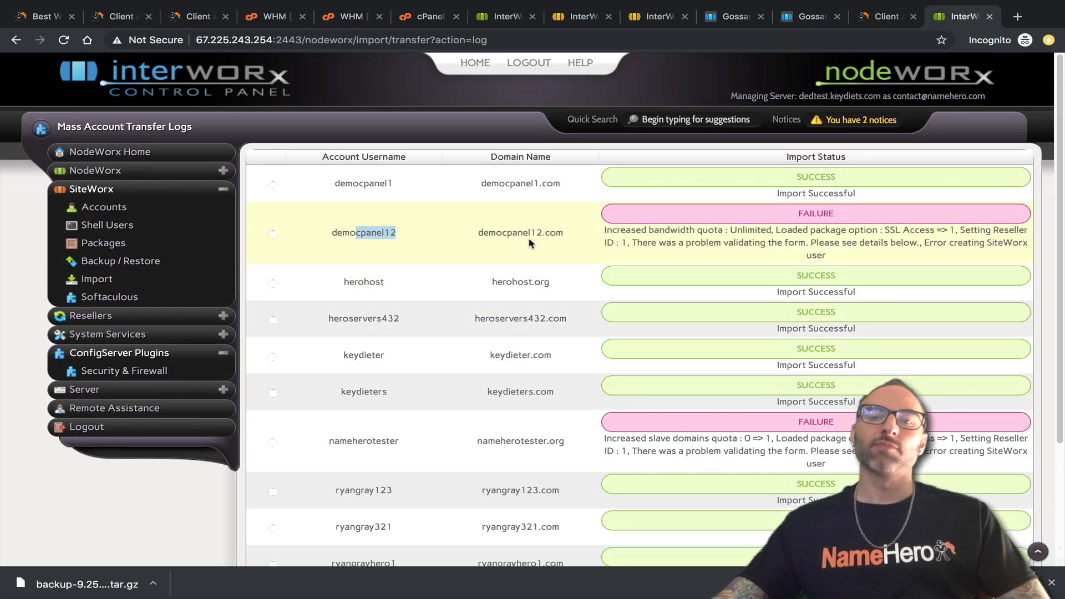
pyautogui.scroll(-1, 461, 232)
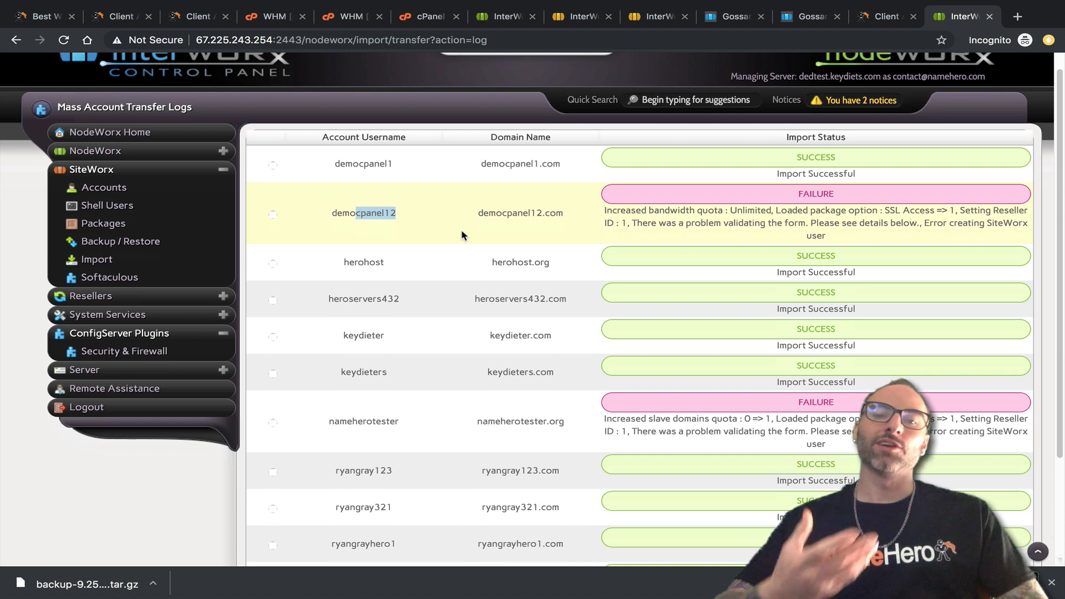
pyautogui.scroll(-3, 477, 369)
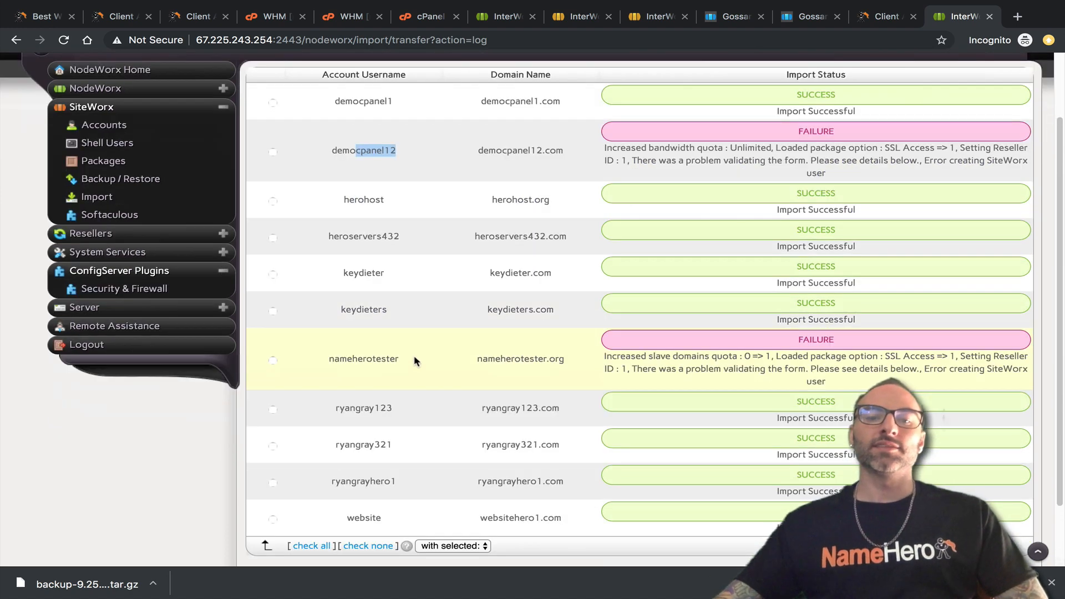
pyautogui.click(397, 362)
pyautogui.moveTo(397, 362); pyautogui.dragTo(321, 359)
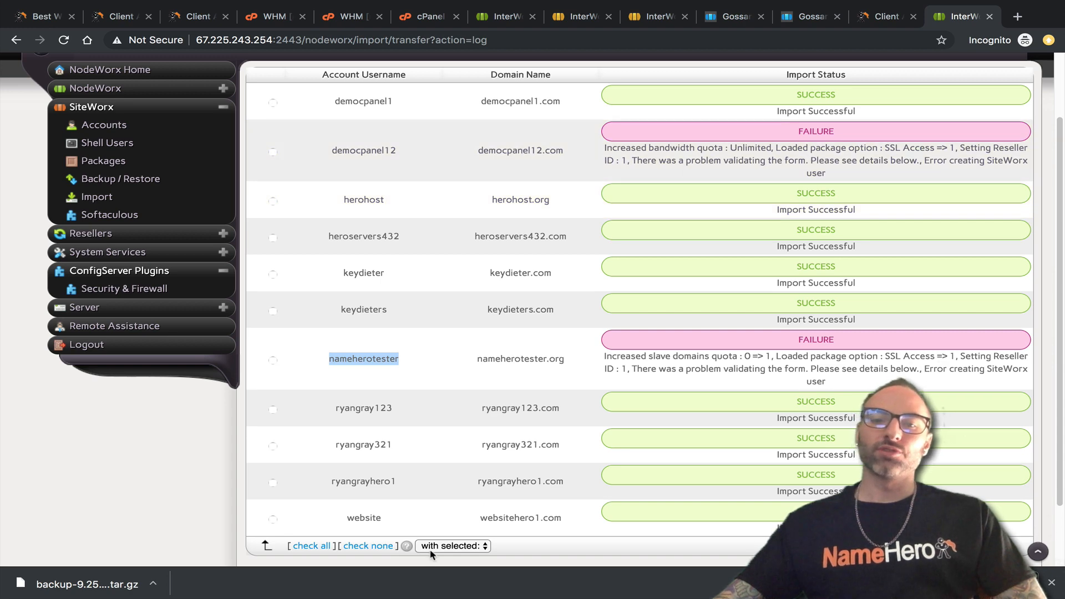
pyautogui.scroll(-2, 428, 275)
pyautogui.scroll(5, 421, 289)
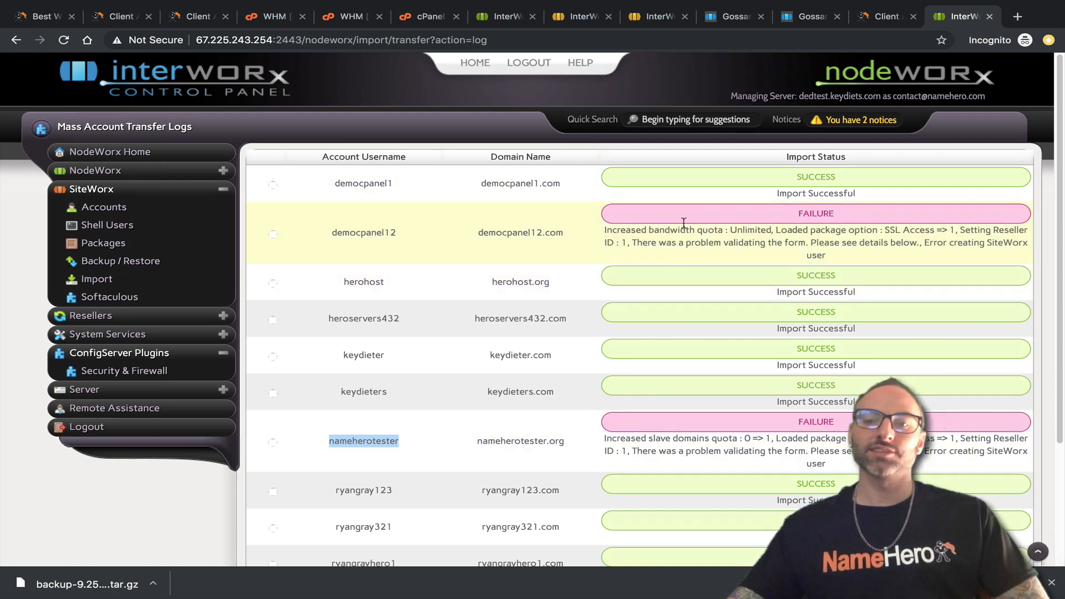
pyautogui.scroll(-1, 517, 314)
pyautogui.scroll(1, 516, 314)
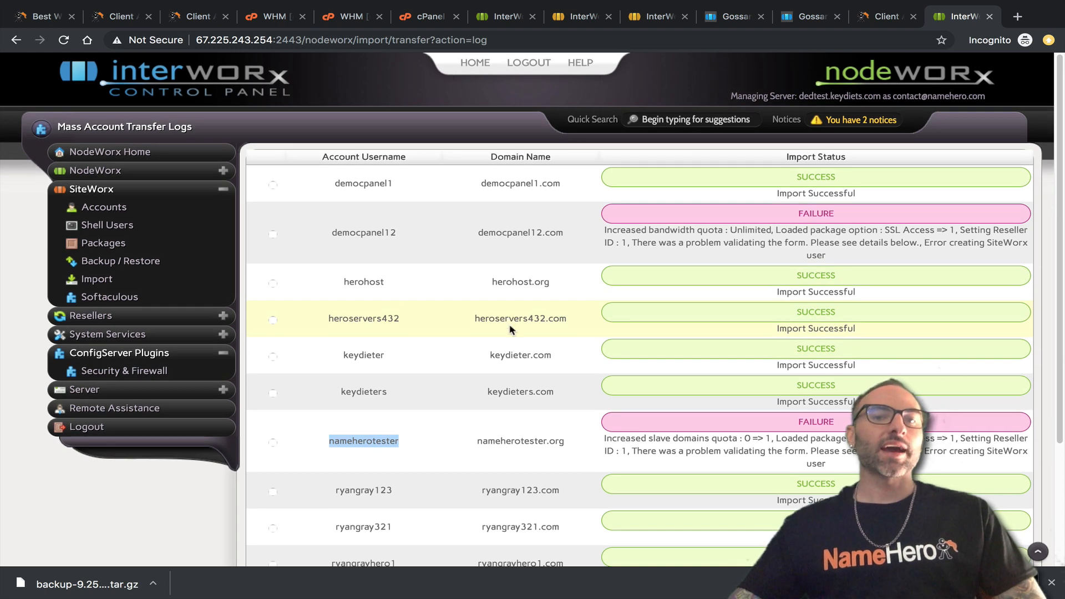